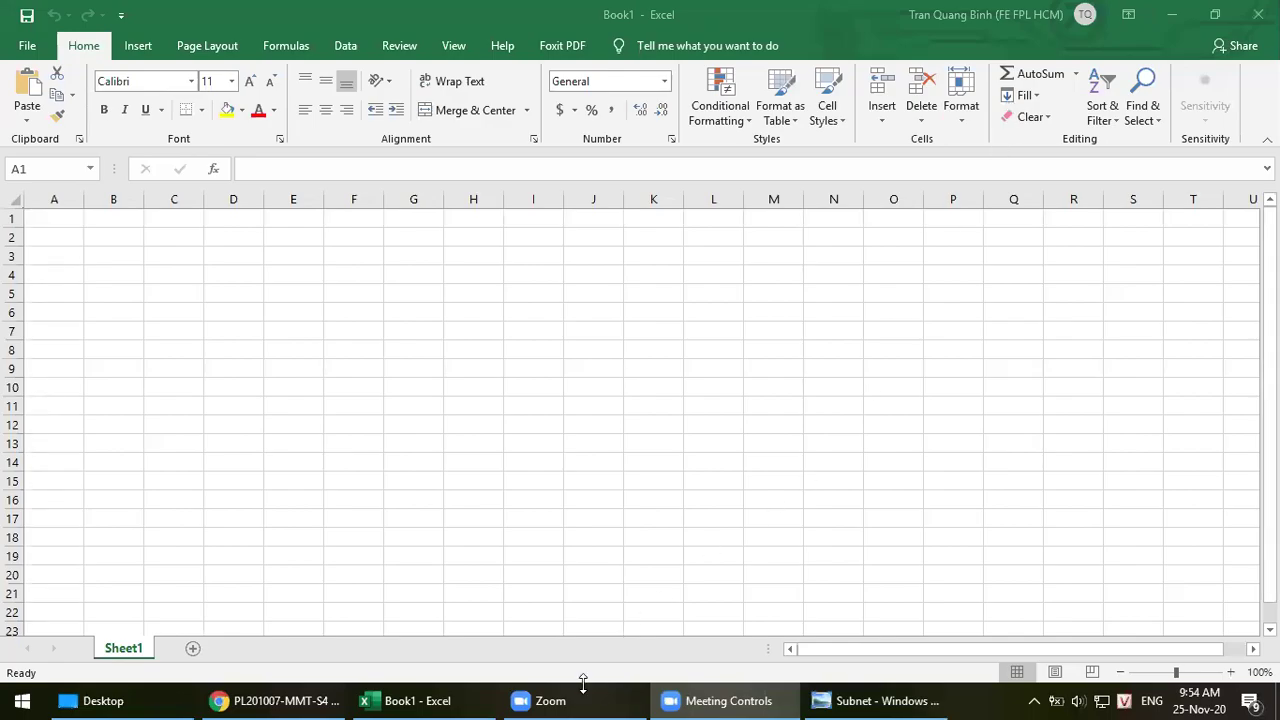
Step: Switch to the Subnet whiteboard photo in Windows Photo Viewer
{"action": "left_click", "coordinate": [880, 700]}
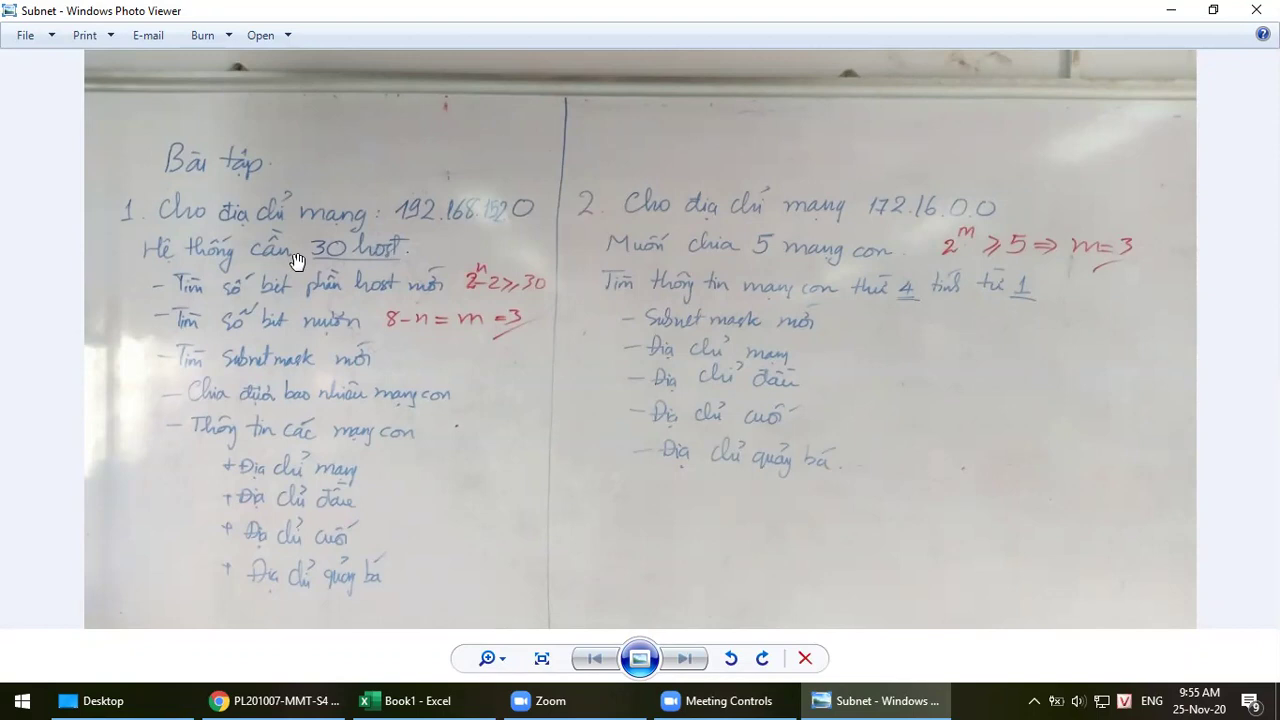
Step: Zoom in on the whiteboard's first exercise, then return to the blank Book1 workbook
{"action": "scroll", "coordinate": [304, 257], "scroll_direction": "up", "scroll_amount": 1}
{"action": "scroll", "coordinate": [304, 257], "scroll_direction": "up", "scroll_amount": 2}
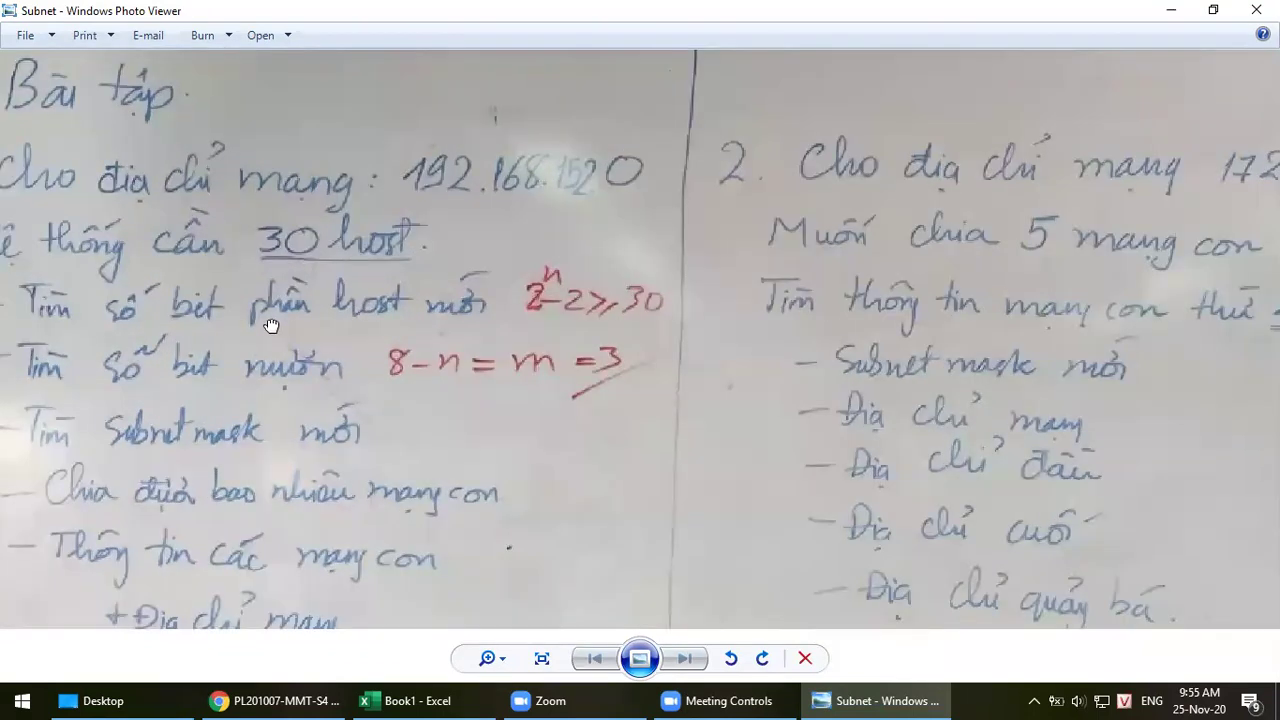
{"action": "left_click_drag", "start_coordinate": [282, 320], "coordinate": [419, 294]}
{"action": "left_click_drag", "start_coordinate": [419, 403], "coordinate": [380, 352]}
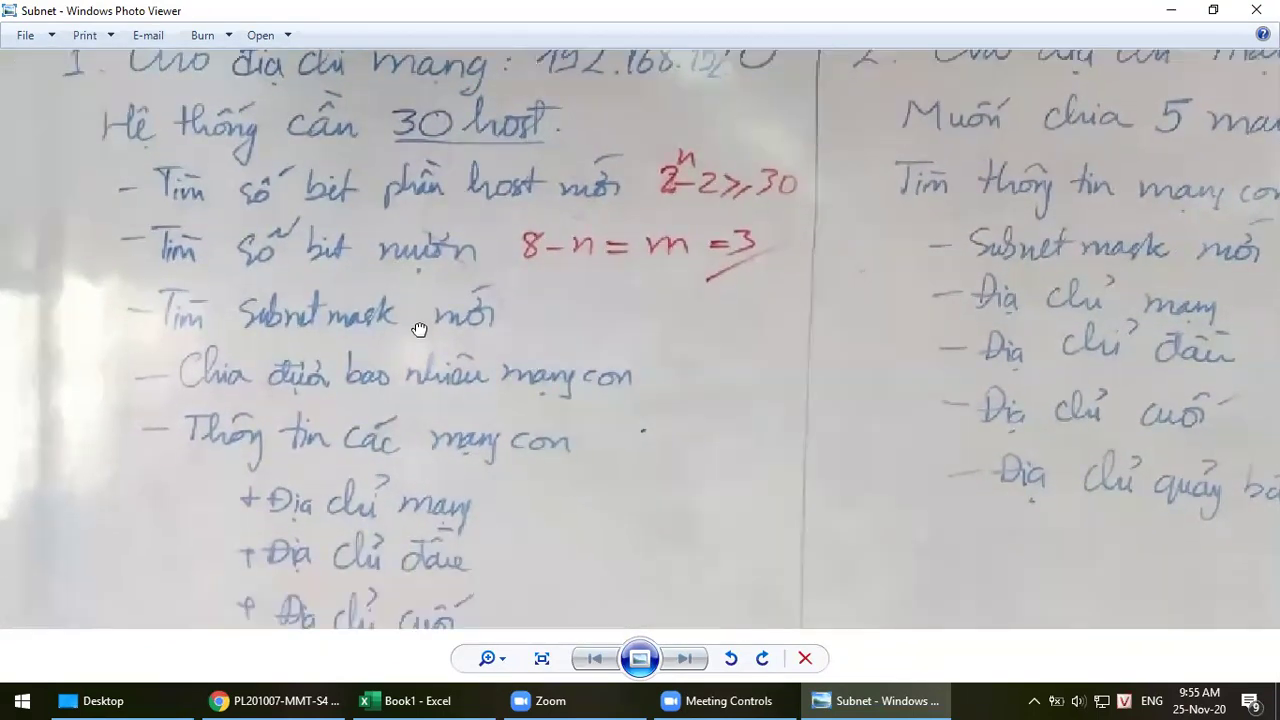
{"action": "scroll", "coordinate": [380, 352], "scroll_direction": "down", "scroll_amount": 1}
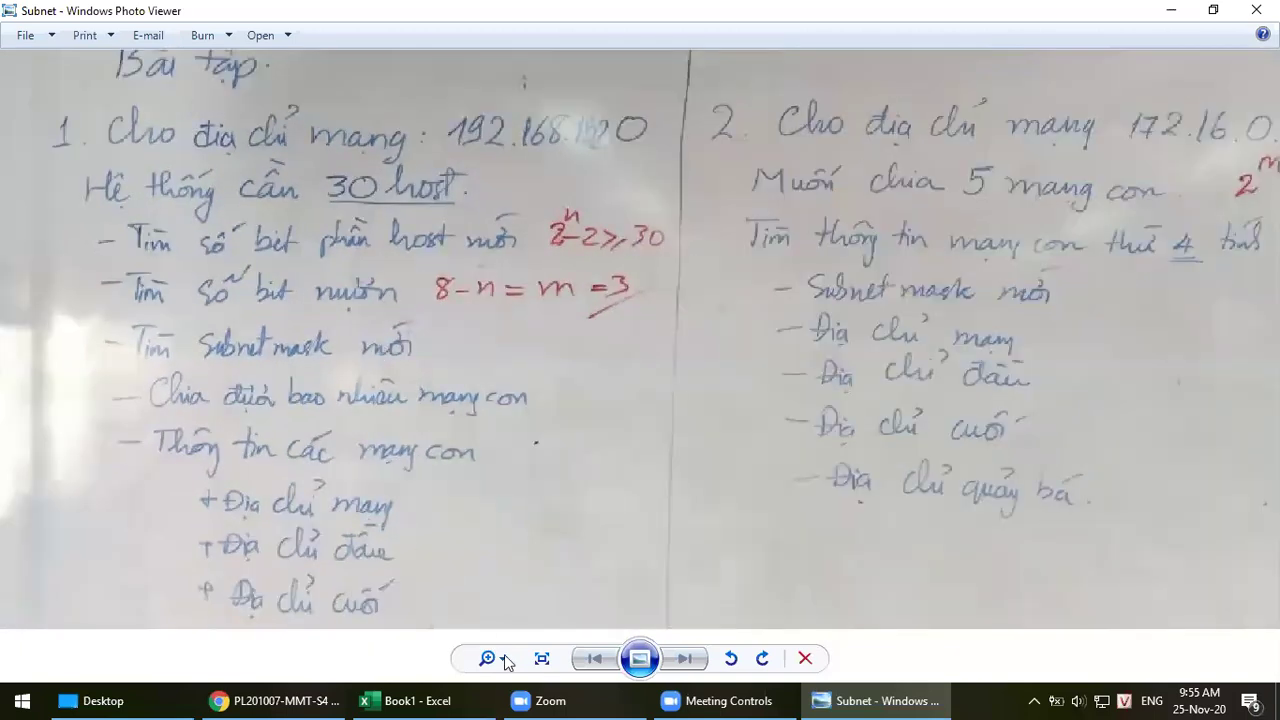
{"action": "left_click", "coordinate": [445, 700]}
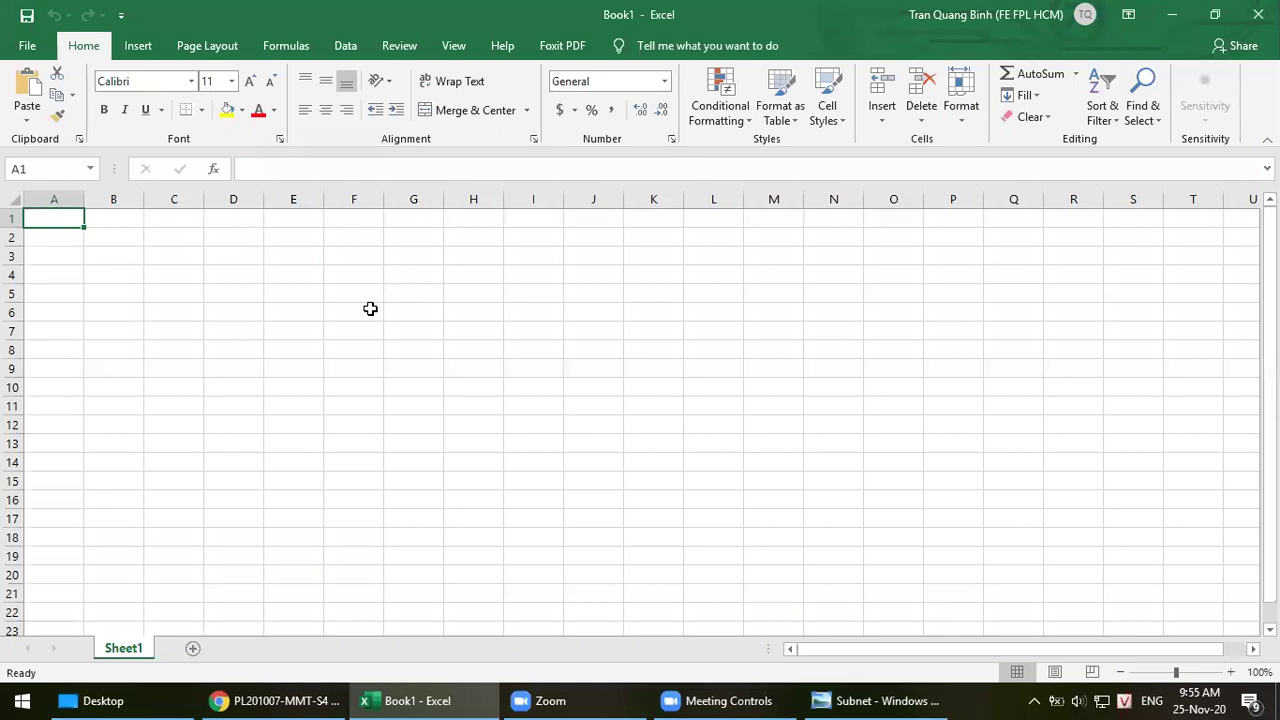
Step: Label A1 'Cho số host' with 30 beside it, and widen column A
{"action": "type", "text": "Cho"}
{"action": "type", "text": " số "}
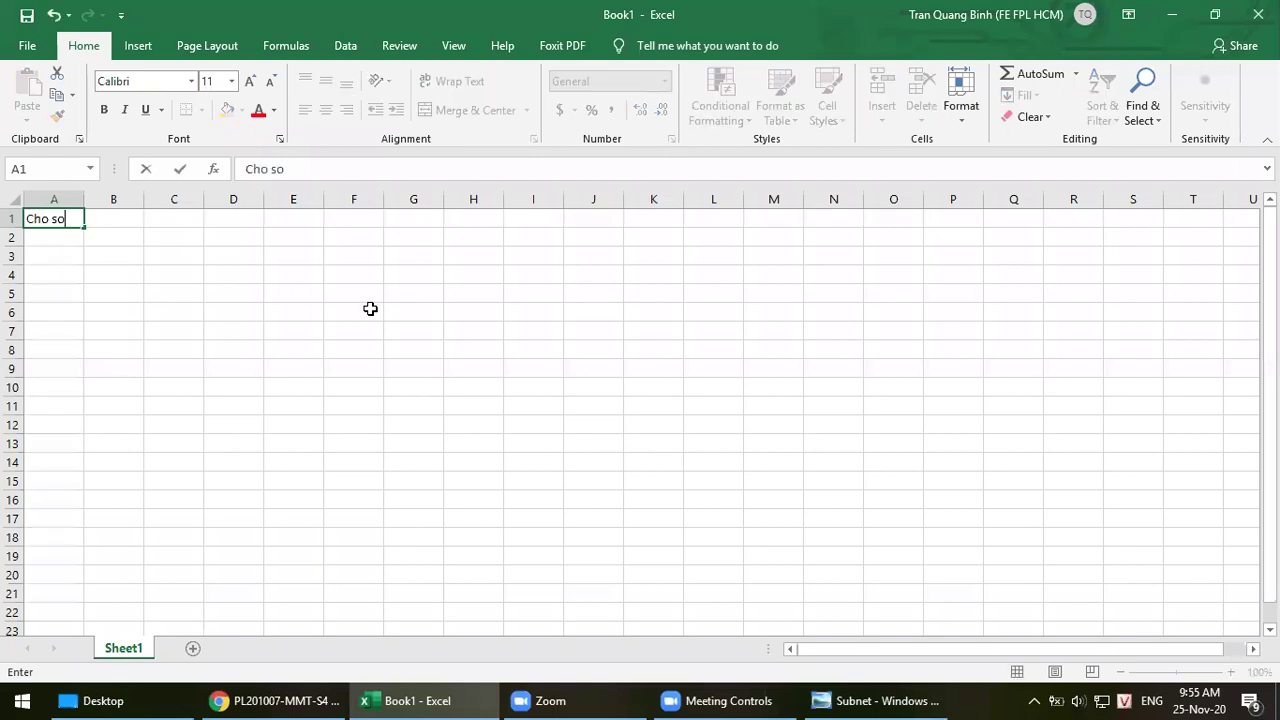
{"action": "type", "text": "host"}
{"action": "key", "text": "Tab"}
{"action": "type", "text": "30"}
{"action": "left_click", "coordinate": [126, 261]}
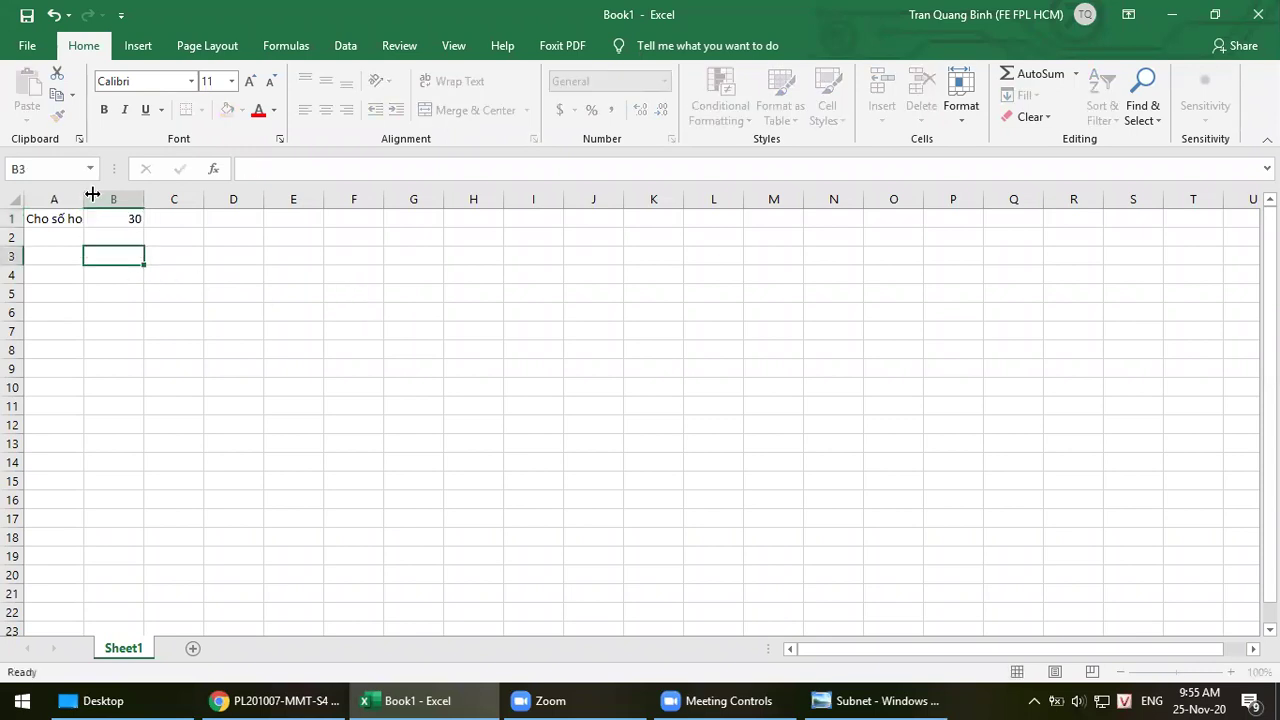
{"action": "left_click_drag", "start_coordinate": [92, 193], "coordinate": [104, 198]}
{"action": "left_click", "coordinate": [206, 217]}
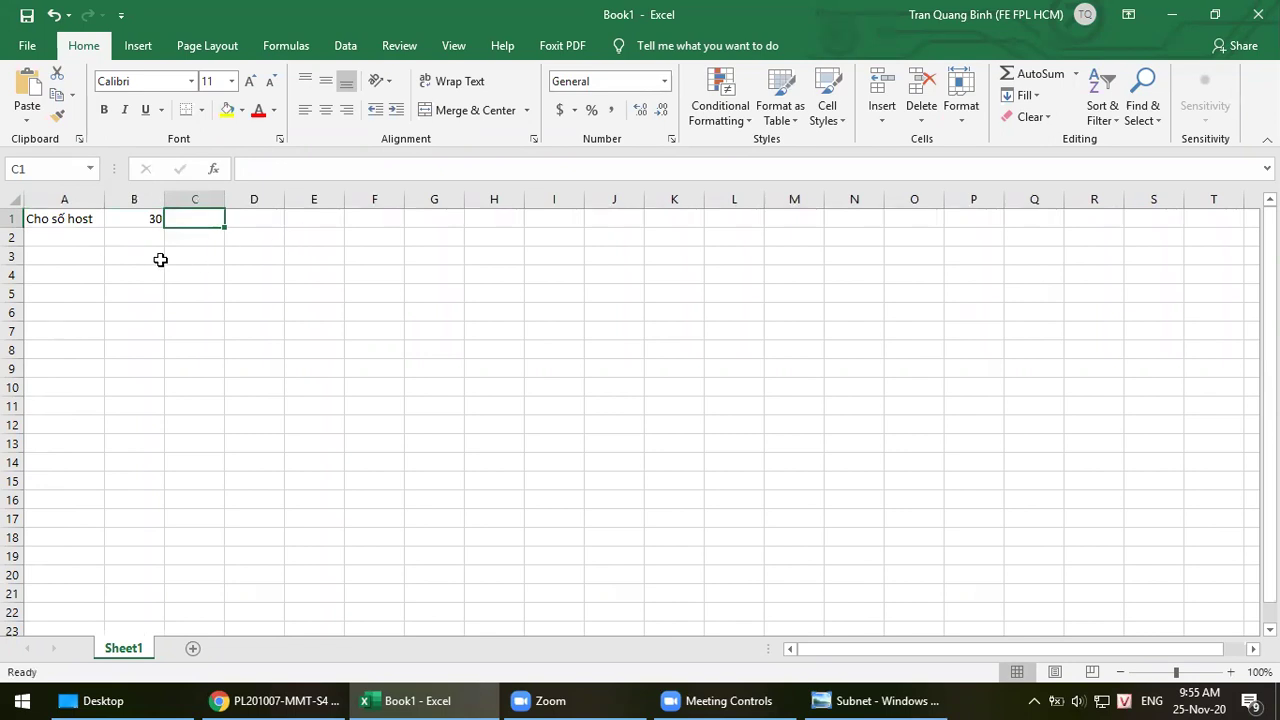
{"action": "left_click", "coordinate": [80, 237]}
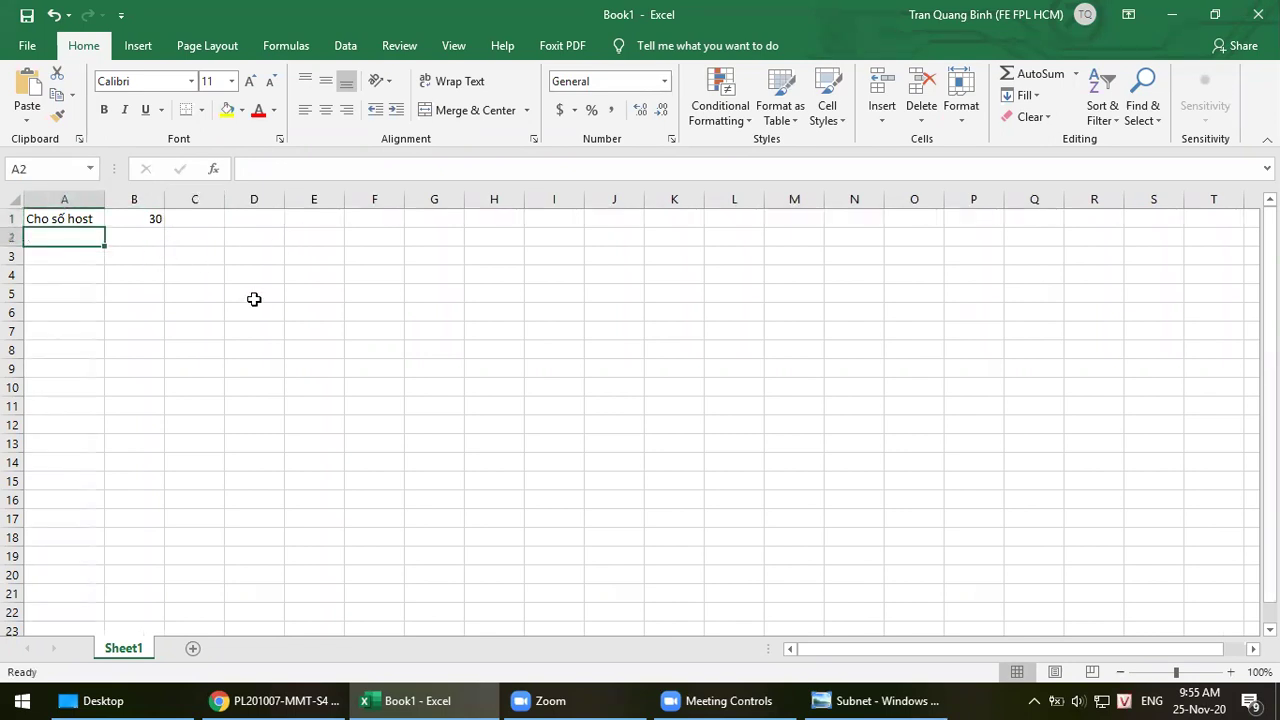
Step: Label A2 'Số bit cần cho host mới' and move the 30 into column E
{"action": "type", "text": "Số "}
{"action": "type", "text": "bit cần cho host mới"}
{"action": "left_click", "coordinate": [254, 299]}
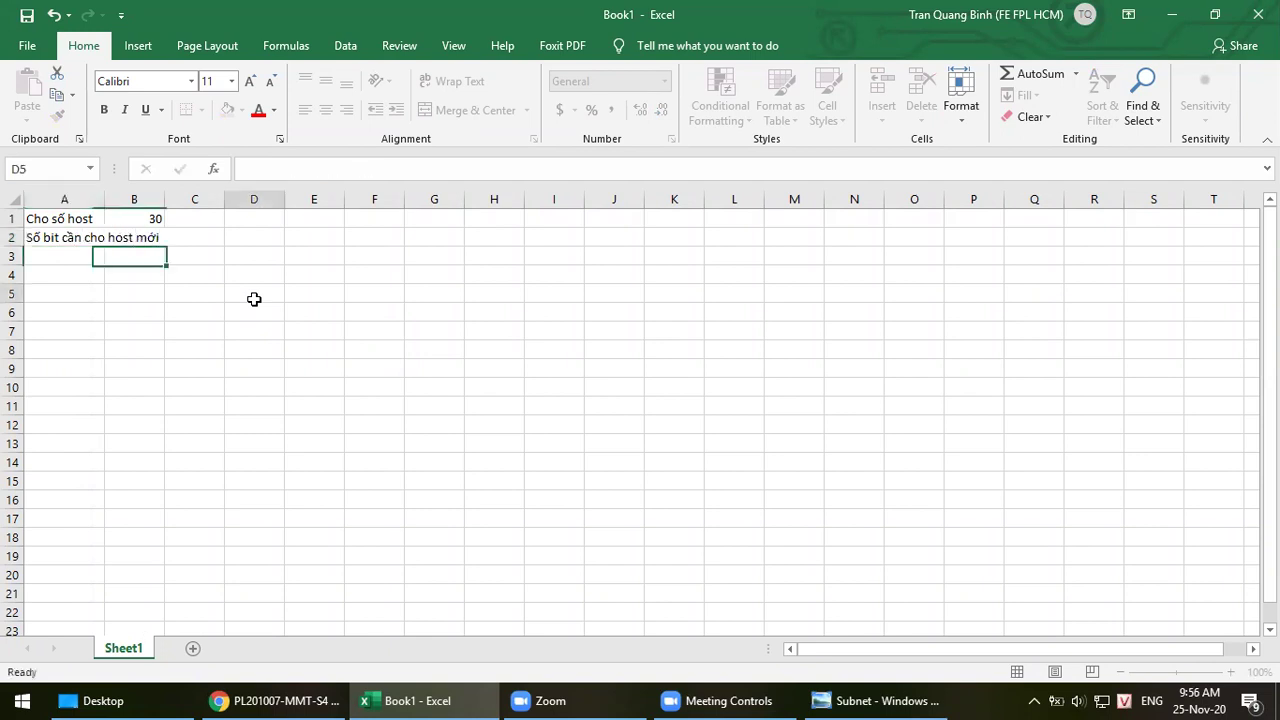
{"action": "left_click", "coordinate": [147, 224]}
{"action": "mouse_move", "coordinate": [147, 224]}
{"action": "left_mouse_down"}
{"action": "mouse_move", "coordinate": [362, 224]}
{"action": "mouse_move", "coordinate": [303, 240]}
{"action": "left_mouse_up"}
Step: Enter '2^n - 2 >= 30' in E2 and the result 'n=5' in E3
{"action": "left_click", "coordinate": [303, 241]}
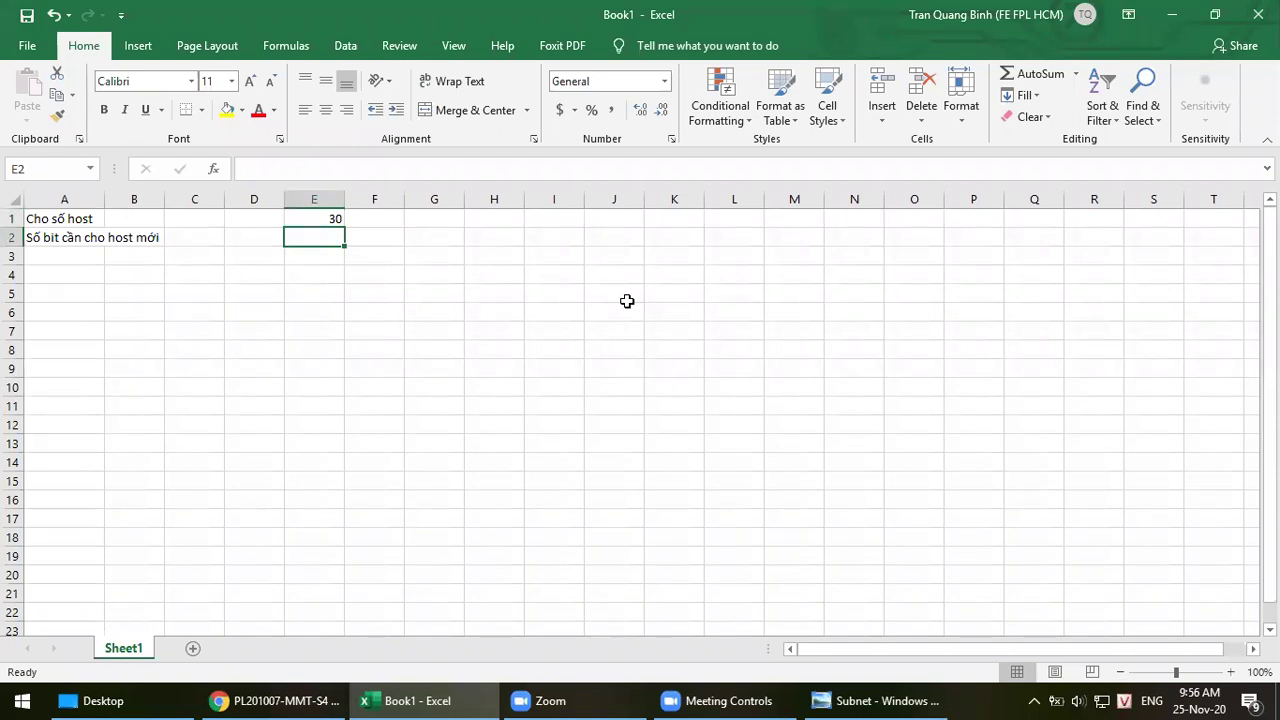
{"action": "type", "text": "2"}
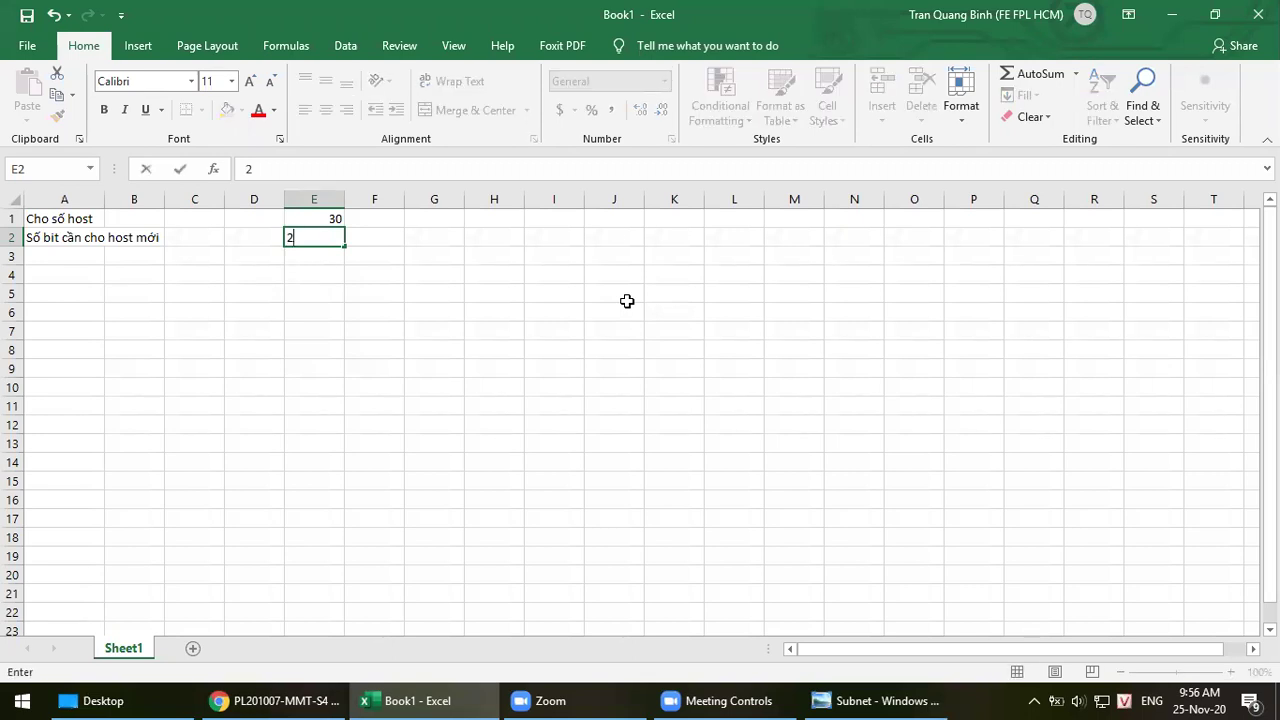
{"action": "type", "text": "^n"}
{"action": "type", "text": " - 2 >= 30"}
{"action": "key", "text": "Return"}
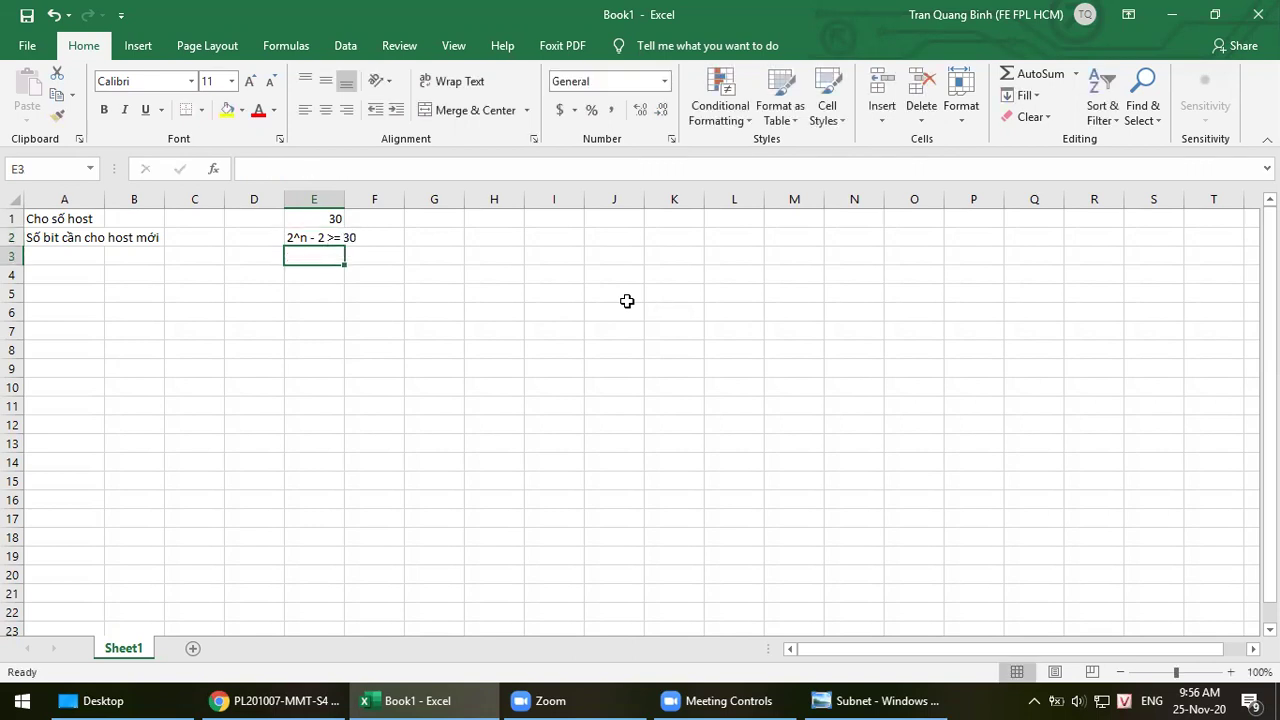
{"action": "left_click", "coordinate": [398, 238]}
{"action": "left_click", "coordinate": [330, 254]}
{"action": "type", "text": "n"}
{"action": "key", "text": "BackSpace"}
{"action": "type", "text": "n="}
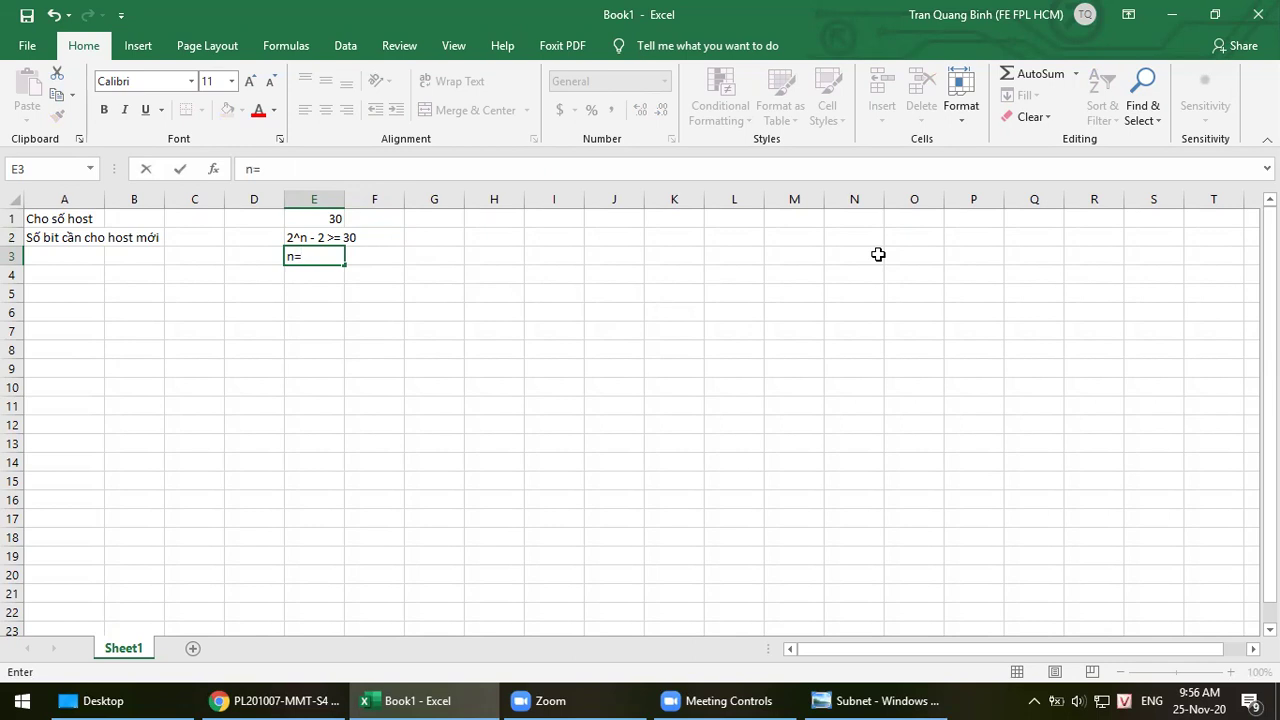
{"action": "type", "text": "5"}
{"action": "key", "text": "Return"}
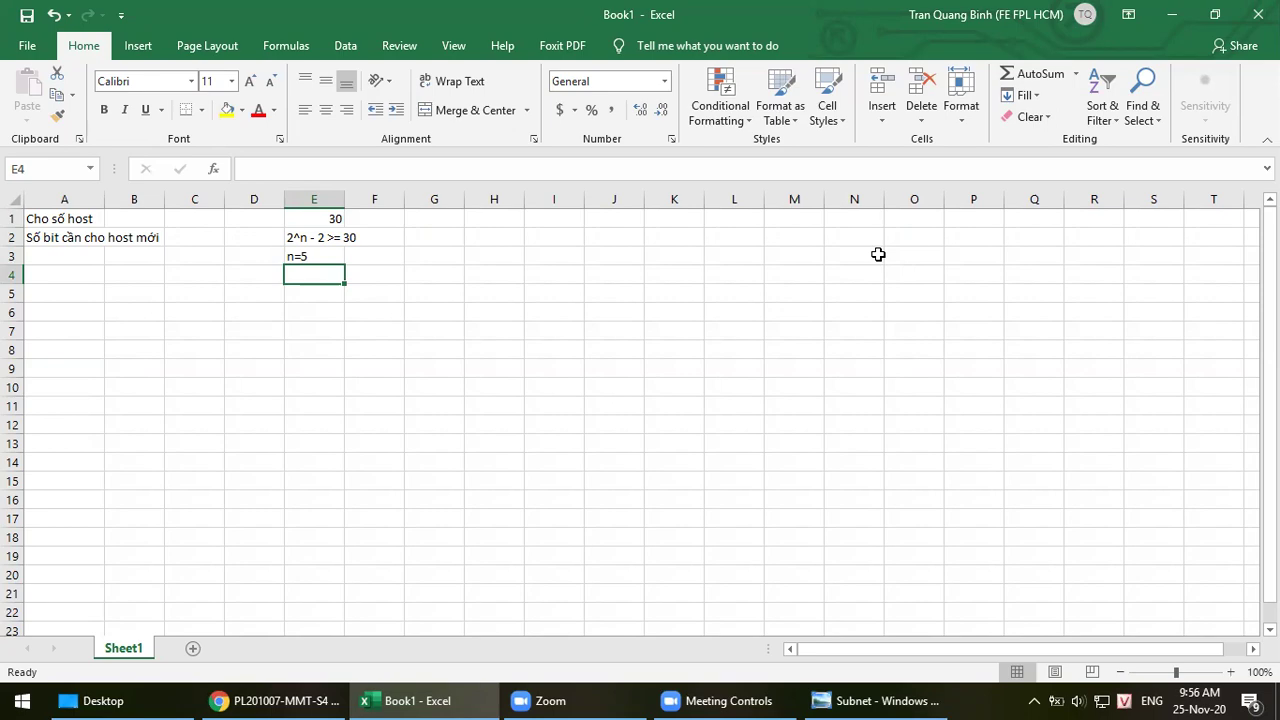
Step: Compare against the whiteboard photo, then return to Excel at cell A4
{"action": "key", "text": "alt+Tab"}
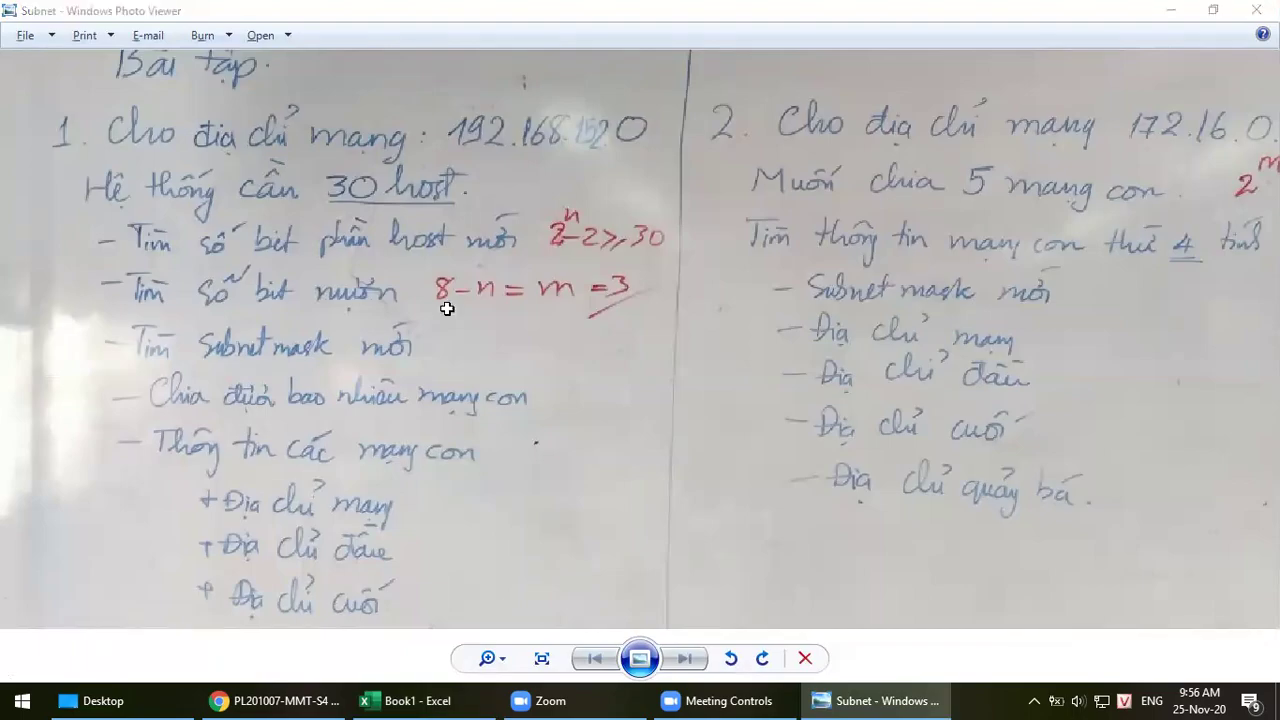
{"action": "key", "text": "alt+Tab"}
{"action": "left_click", "coordinate": [80, 276]}
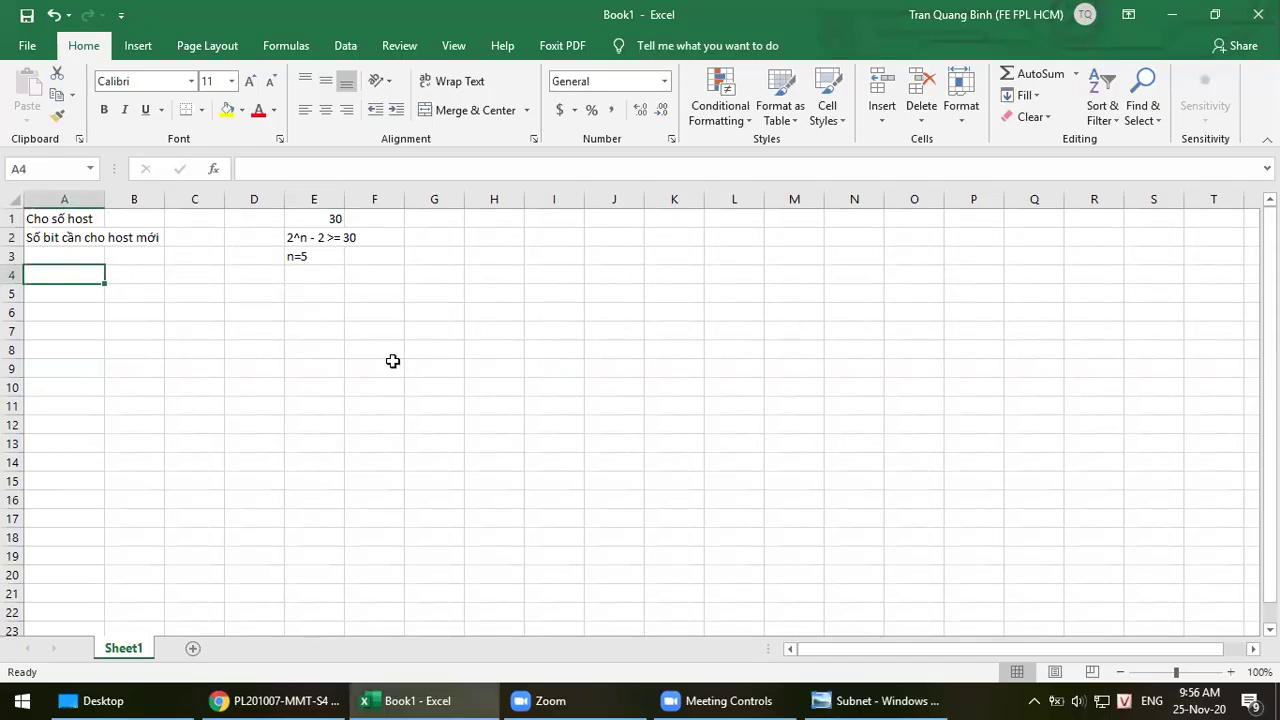
Step: Note the given network address 'Địa chỉ mạng theo đề 192.168.152.0' in A4
{"action": "type", "text": "Đia"}
{"action": "key", "text": "BackSpace"}
{"action": "type", "text": "a chỉ mạng"}
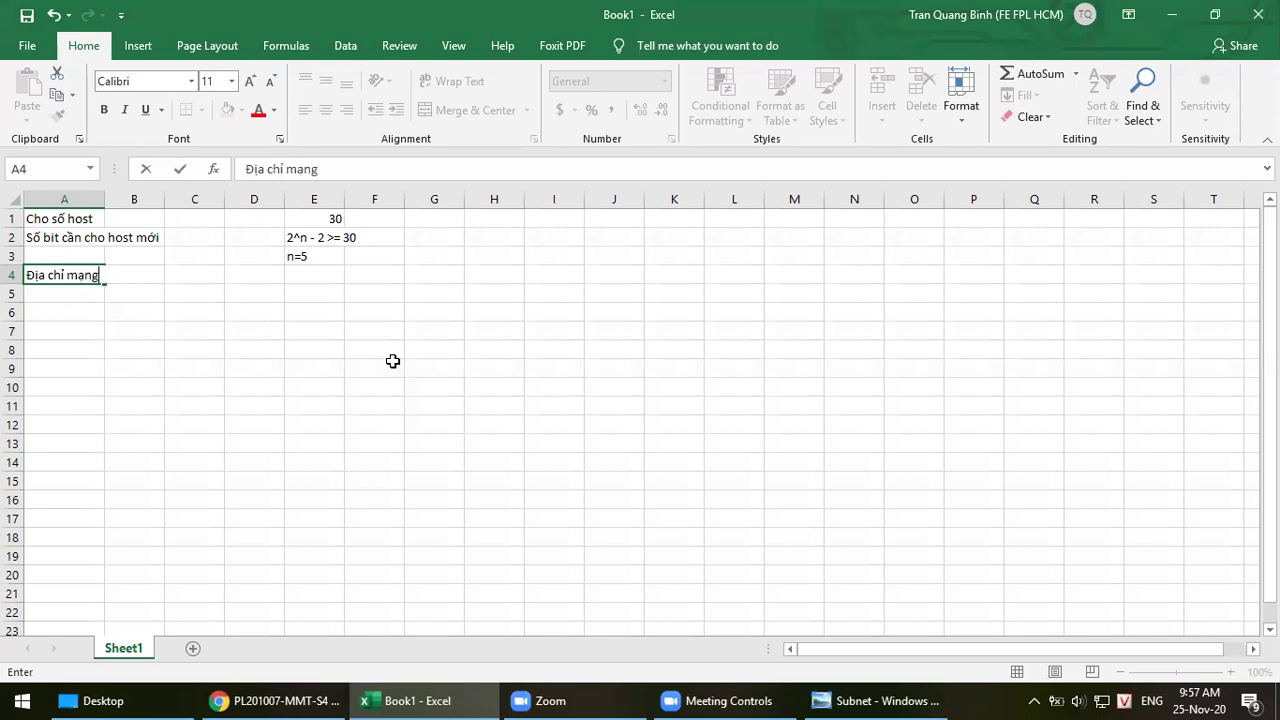
{"action": "type", "text": " theo dđề"}
{"action": "type", "text": "192.168."}
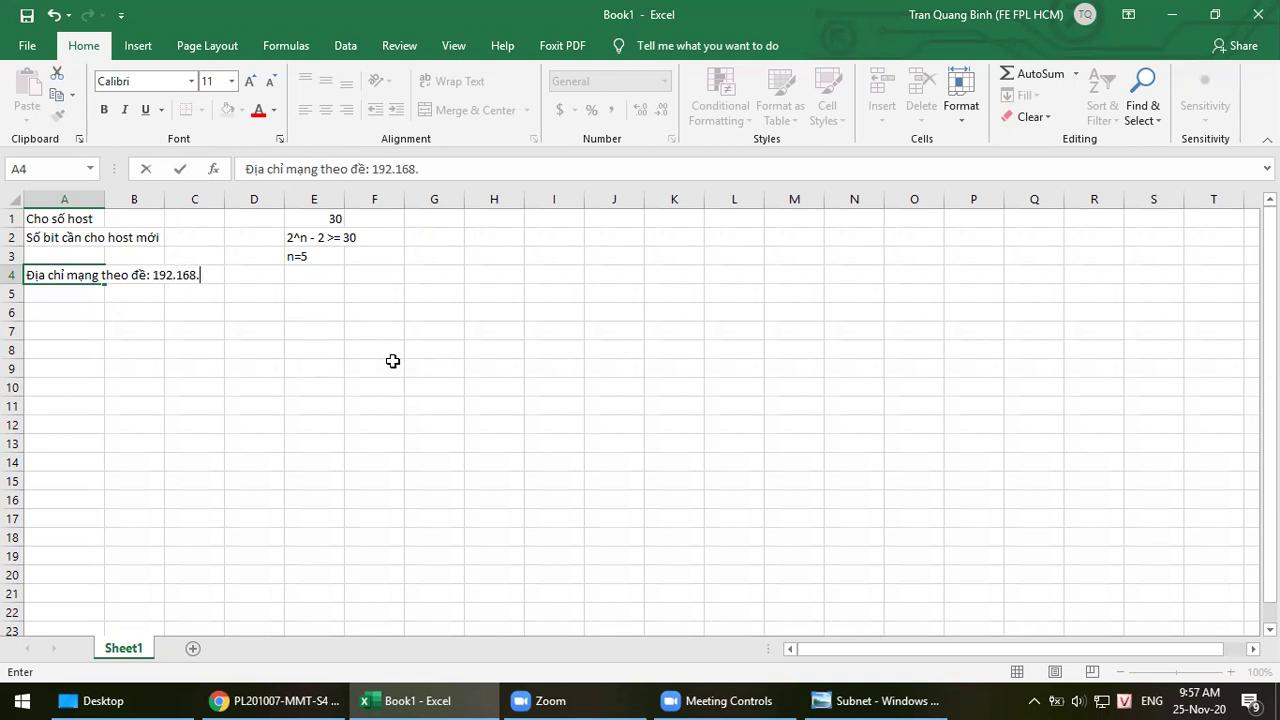
{"action": "type", "text": "1"}
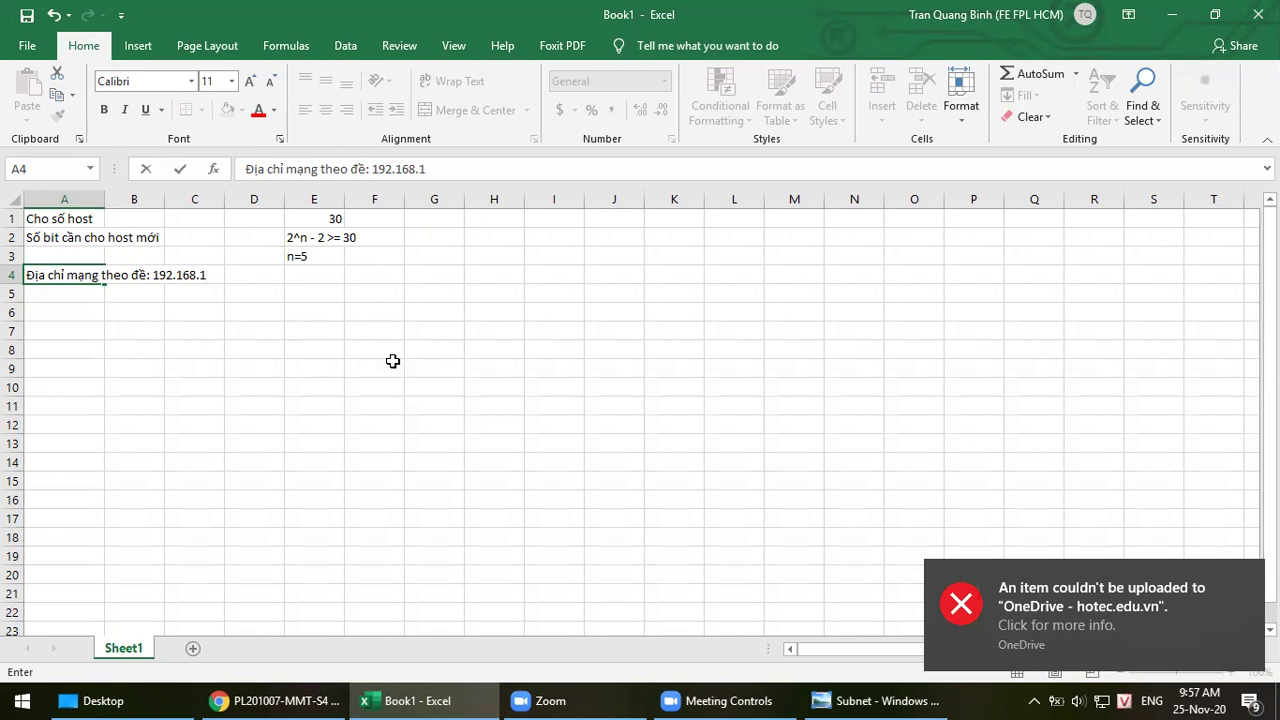
{"action": "type", "text": "52"}
{"action": "type", "text": ","}
{"action": "key", "text": "BackSpace"}
{"action": "type", "text": ".0"}
{"action": "key", "text": "Right"}
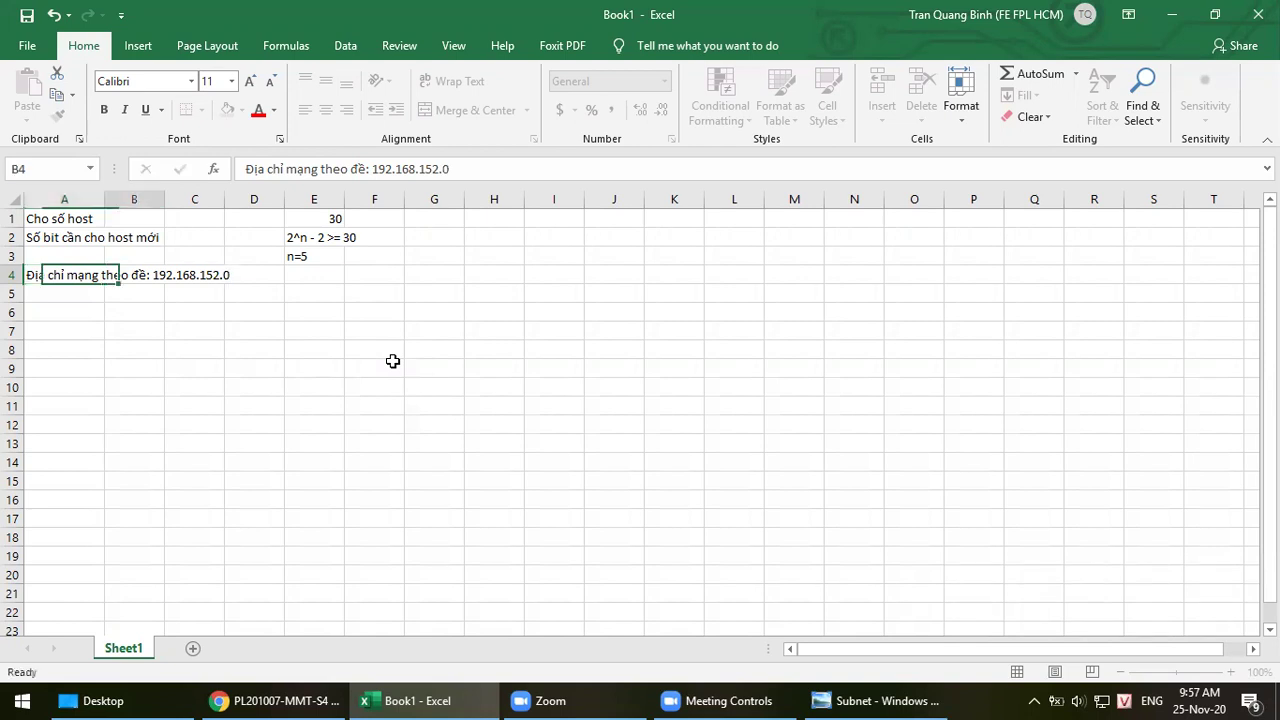
{"action": "key", "text": "Right"}
{"action": "key", "text": "Right"}
{"action": "key", "text": "Right"}
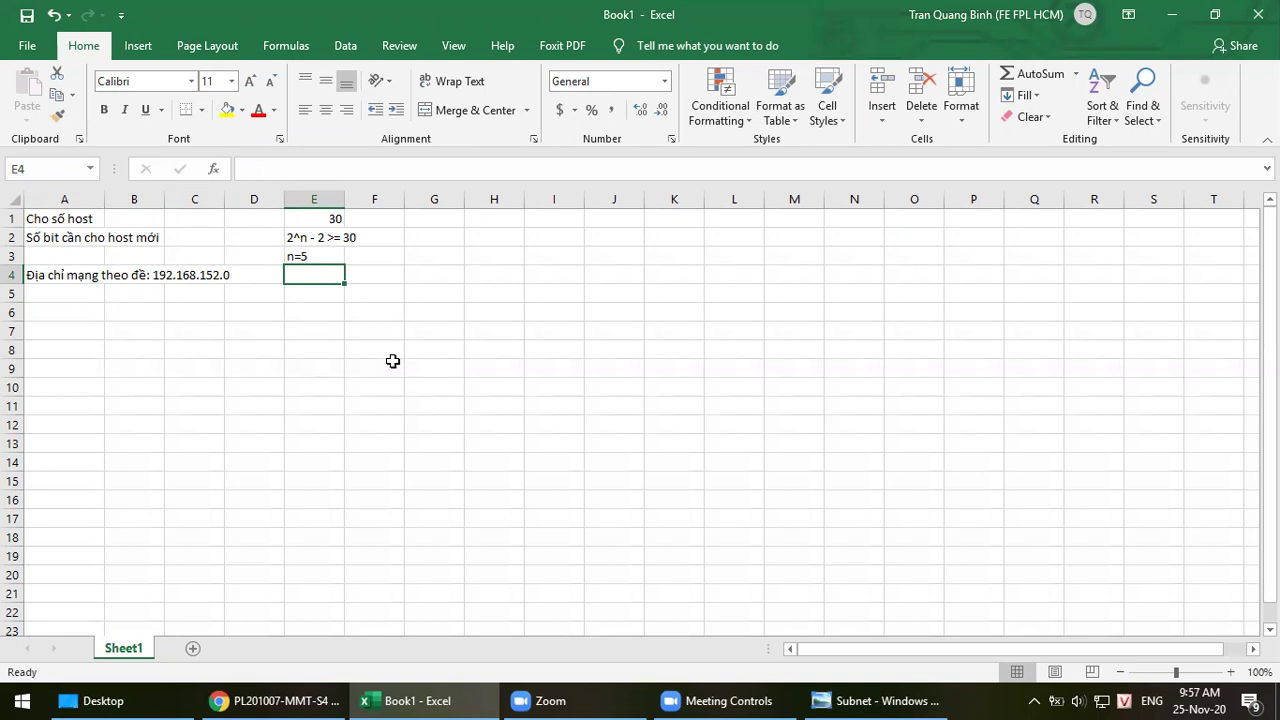
Step: Add the note 'mặc định 8 bit phần host' in E4, rechecking n=5
{"action": "type", "text": "mã"}
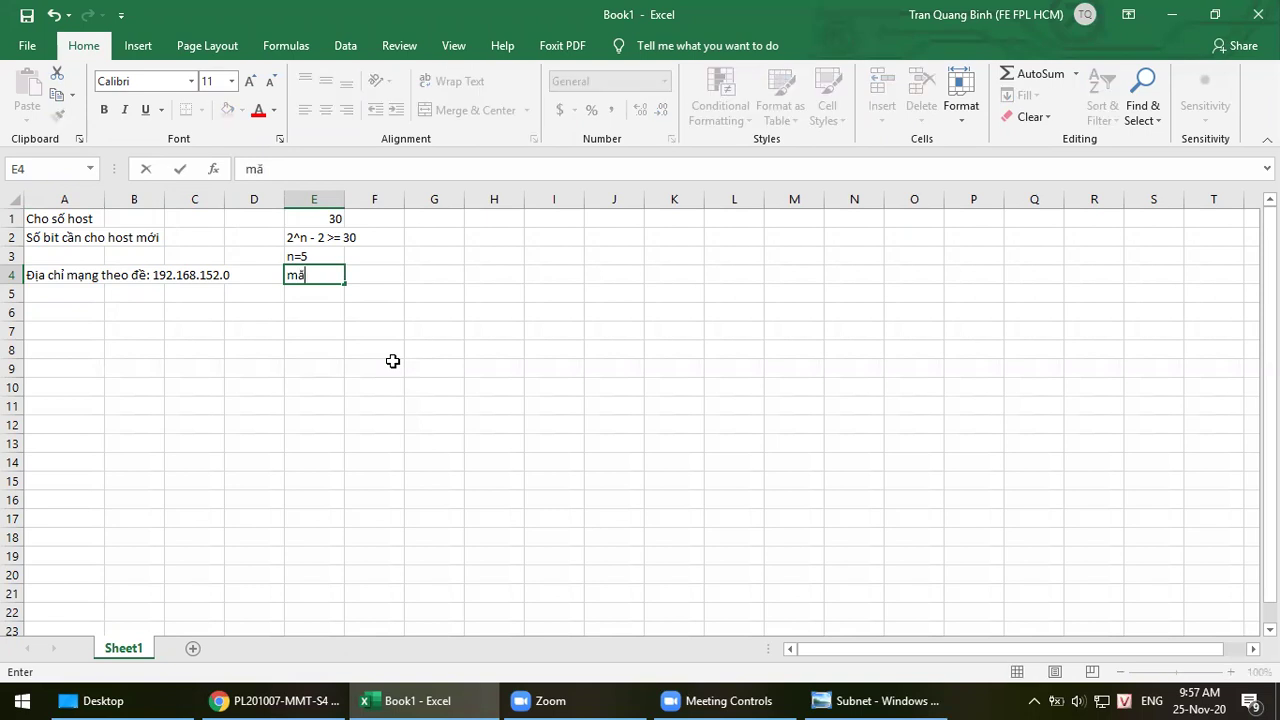
{"action": "type", "text": "jc"}
{"action": "type", "text": " ddinhj"}
{"action": "type", "text": " 8 bit "}
{"action": "type", "text": "haanf"}
{"action": "key", "text": "BackSpace"}
{"action": "key", "text": "BackSpace"}
{"action": "key", "text": "BackSpace"}
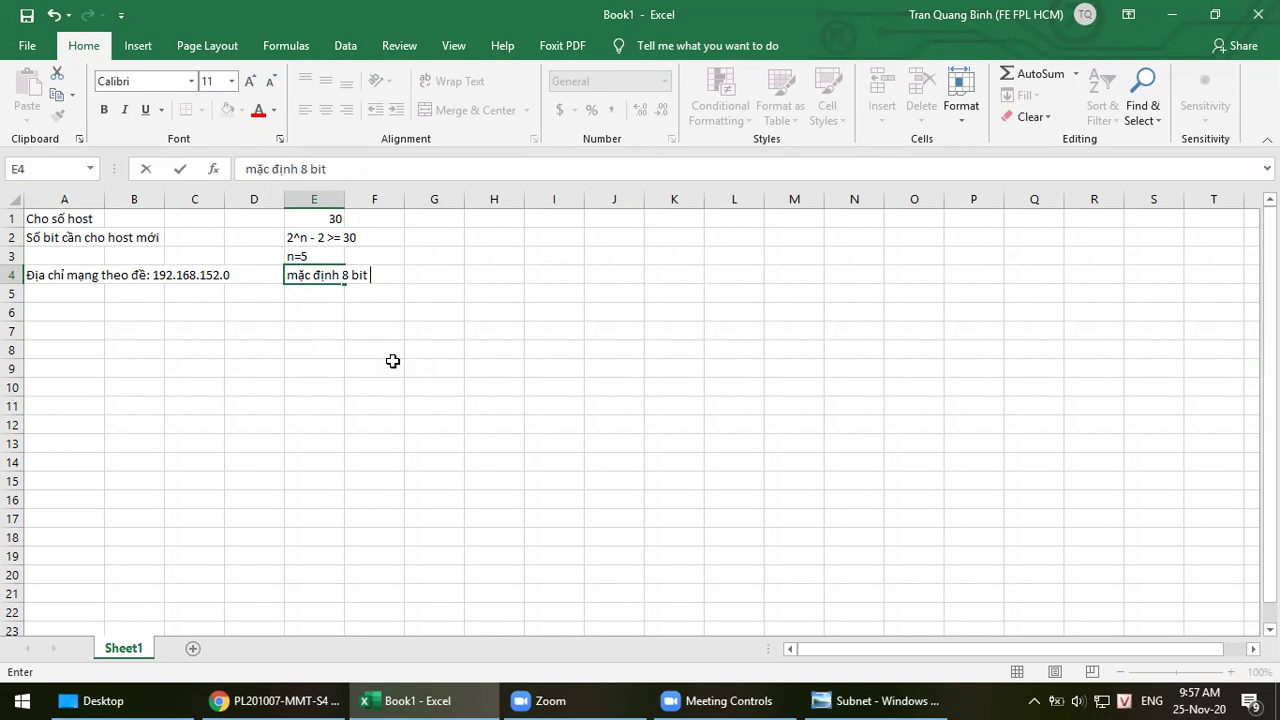
{"action": "type", "text": "pha"}
{"action": "type", "text": "n host"}
{"action": "key", "text": "Right"}
{"action": "key", "text": "Left"}
{"action": "left_click", "coordinate": [291, 293]}
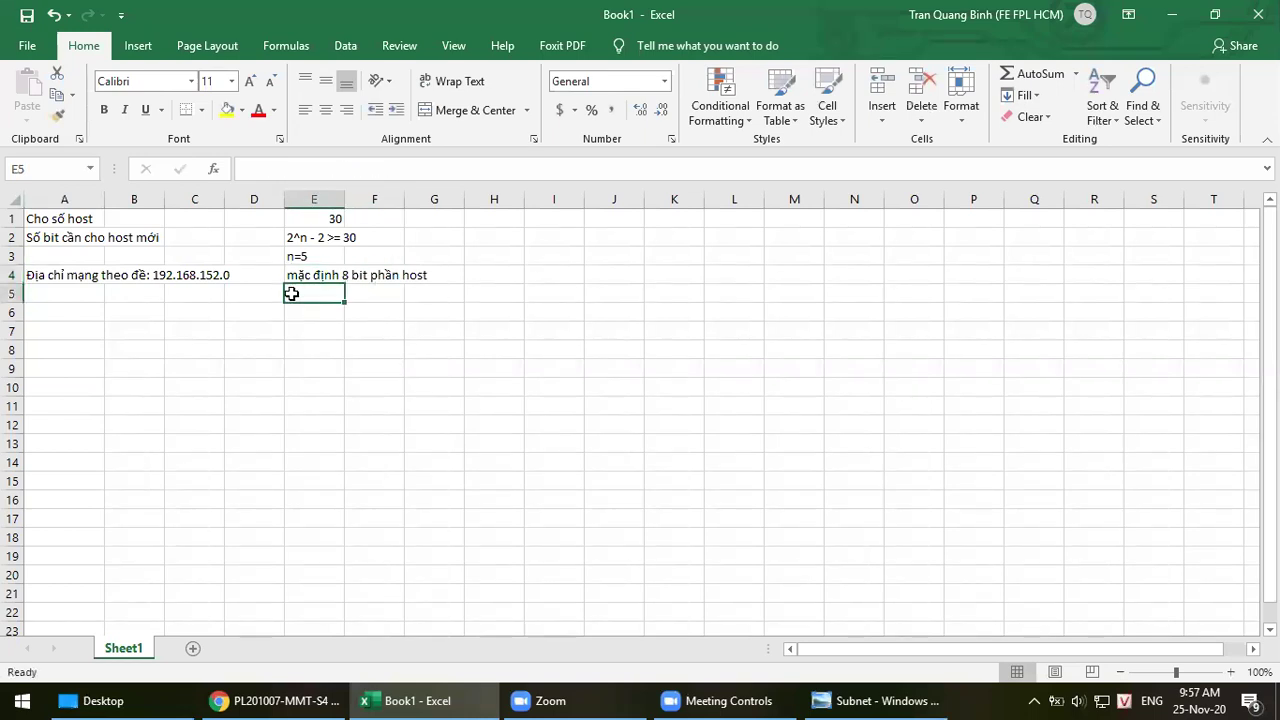
{"action": "left_click", "coordinate": [308, 256]}
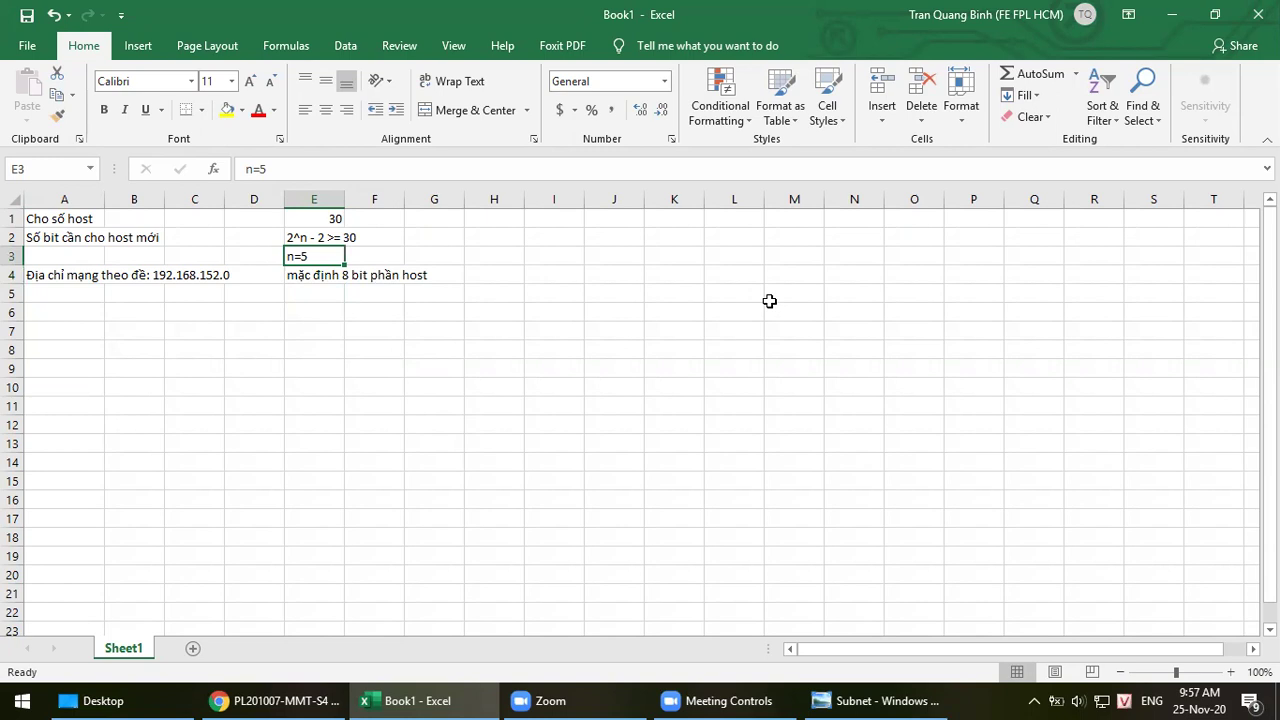
Step: Label A5 'Số bit mượn chia subnet' and enter =8-5 in E5, giving 3
{"action": "left_click", "coordinate": [97, 296]}
{"action": "type", "text": "Số bit "}
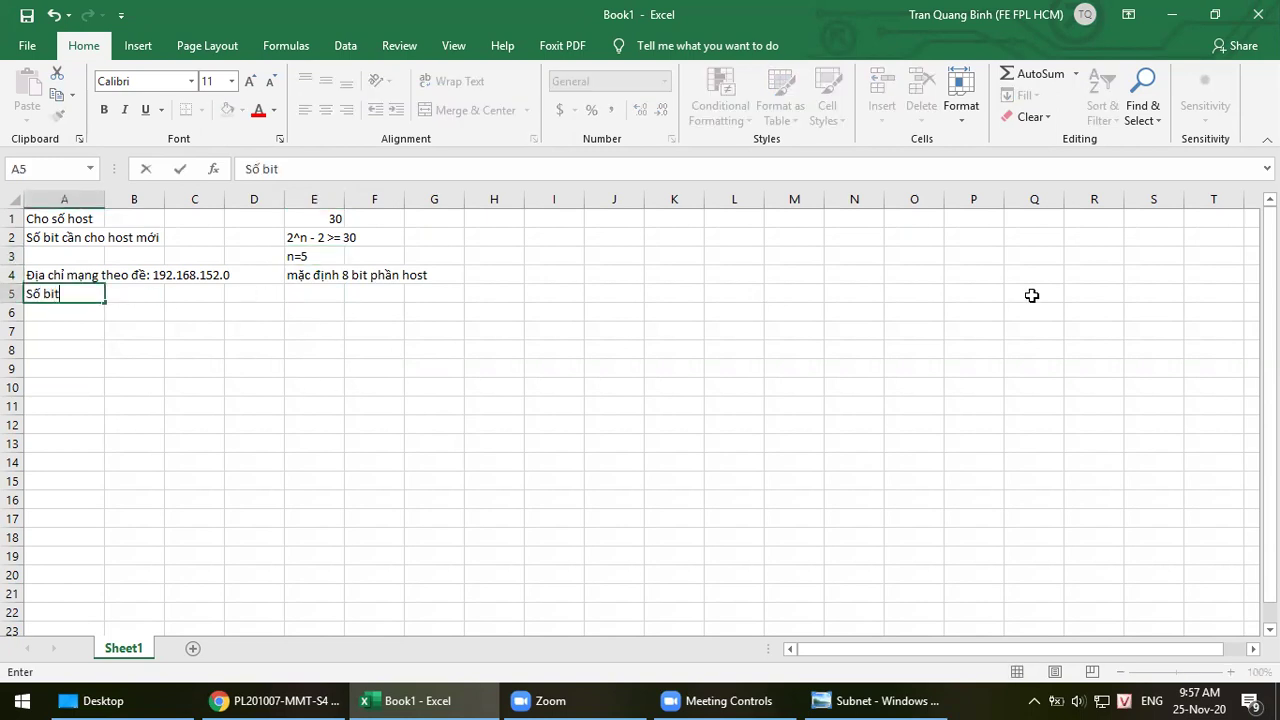
{"action": "type", "text": "mươn"}
{"action": "type", "text": "j chia su"}
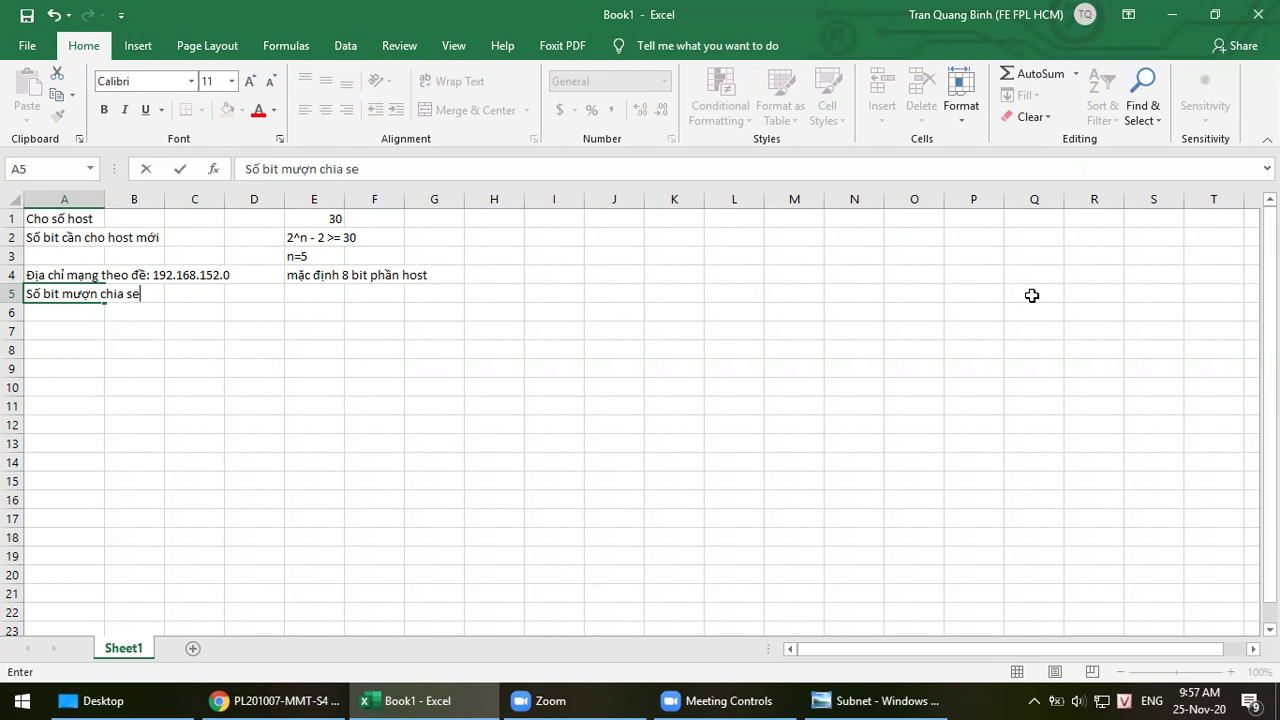
{"action": "type", "text": "pnet"}
{"action": "key", "text": "Right"}
{"action": "key", "text": "Right"}
{"action": "key", "text": "Right"}
{"action": "key", "text": "Right"}
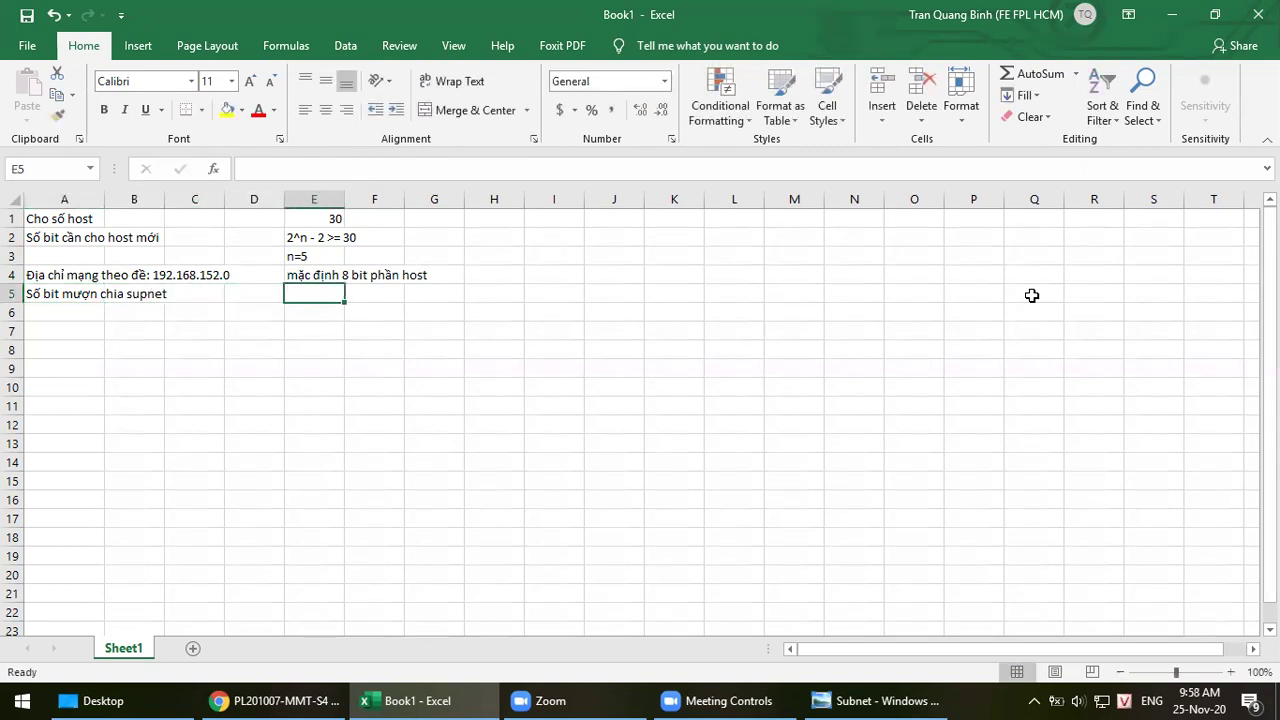
{"action": "type", "text": "="}
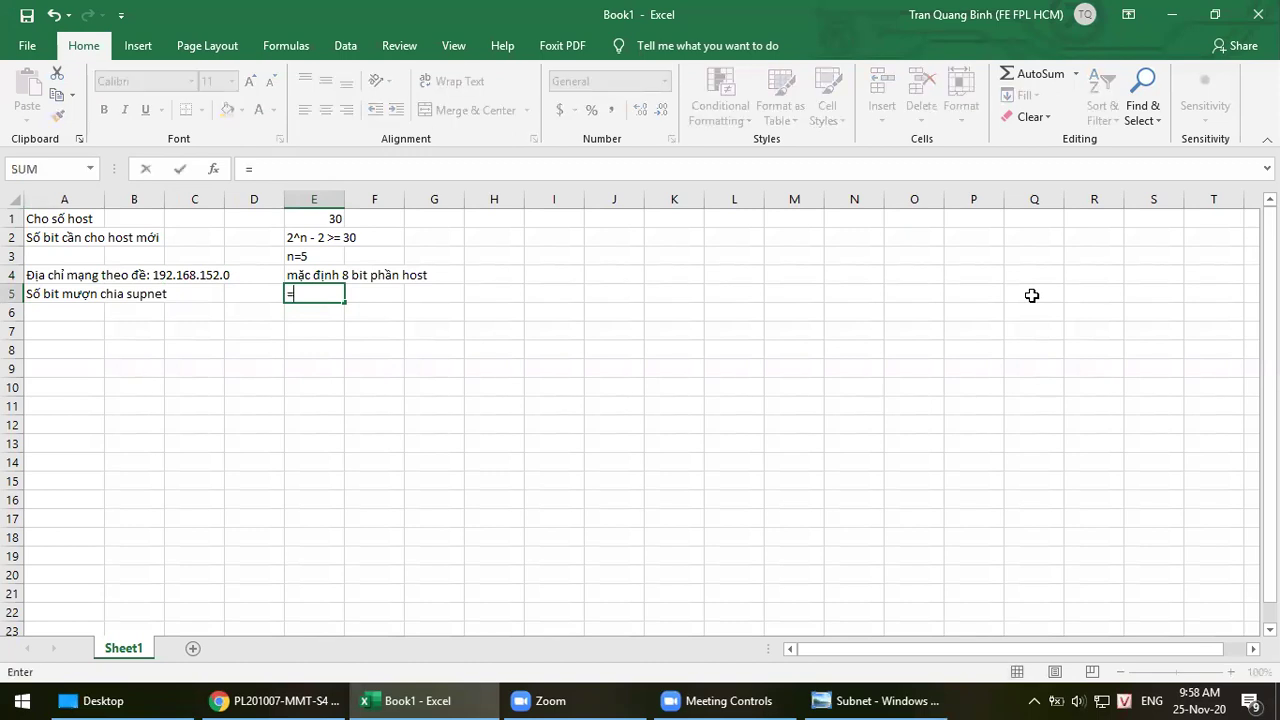
{"action": "type", "text": "8-"}
{"action": "type", "text": "5"}
{"action": "key", "text": "Return"}
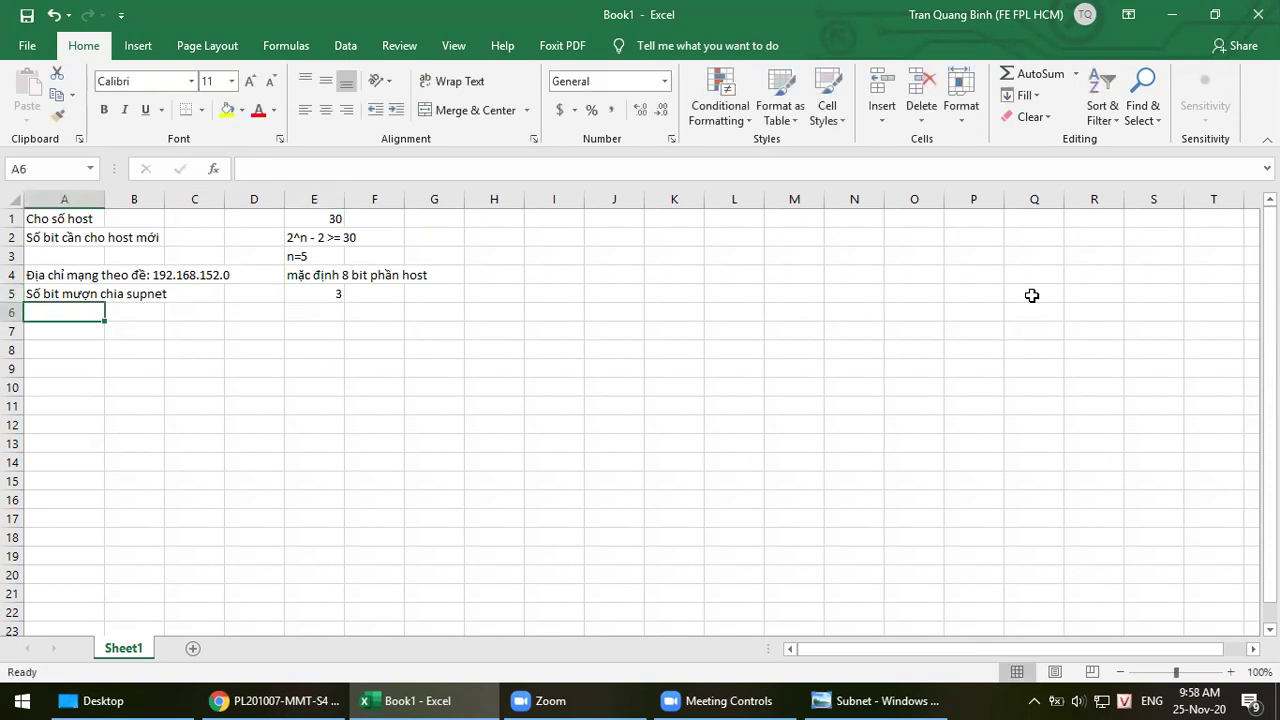
{"action": "key", "text": "alt+Tab"}
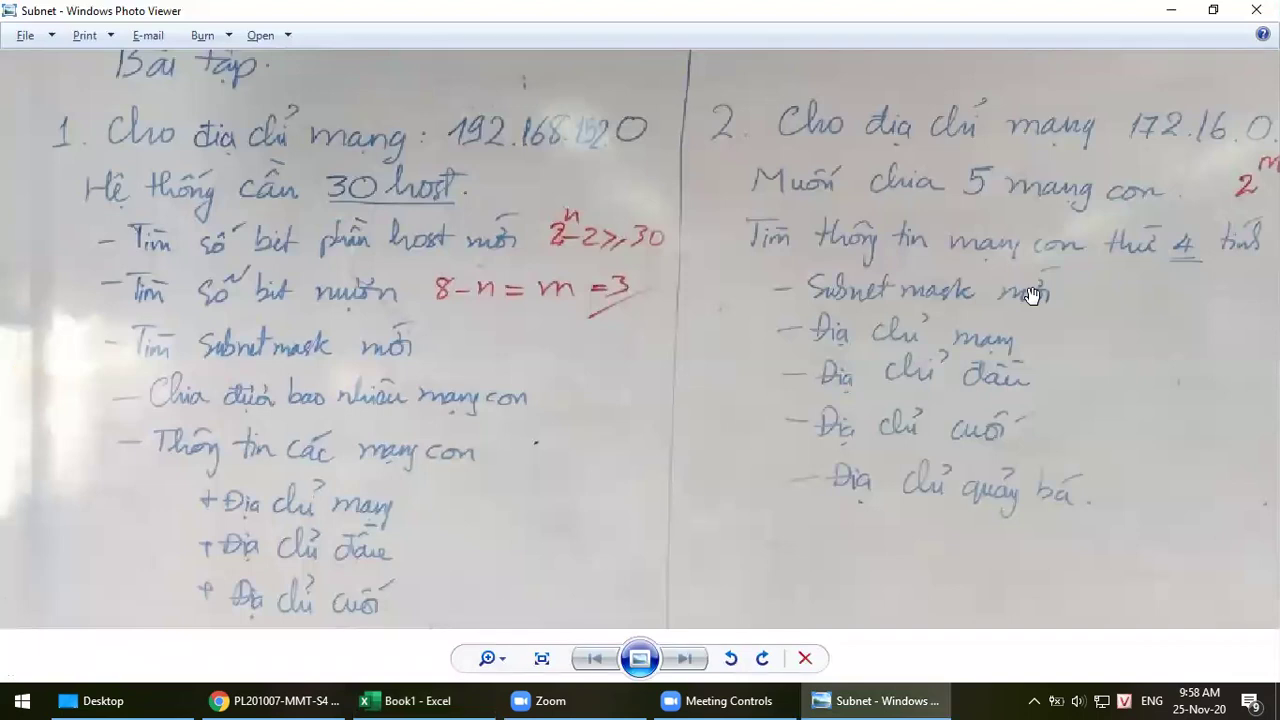
{"action": "key", "text": "alt+Tab"}
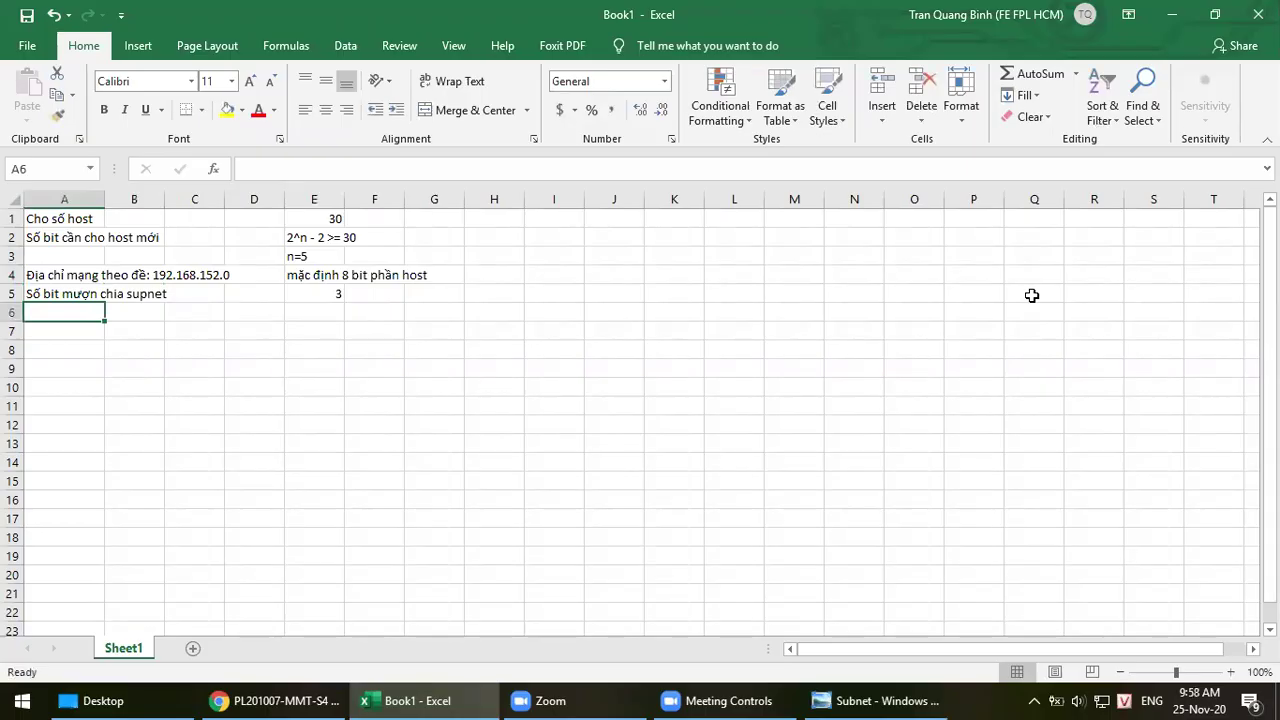
Step: Label A6 'Subnet mask mới' and enter =24+3 in E6, giving 27
{"action": "type", "text": "Sub"}
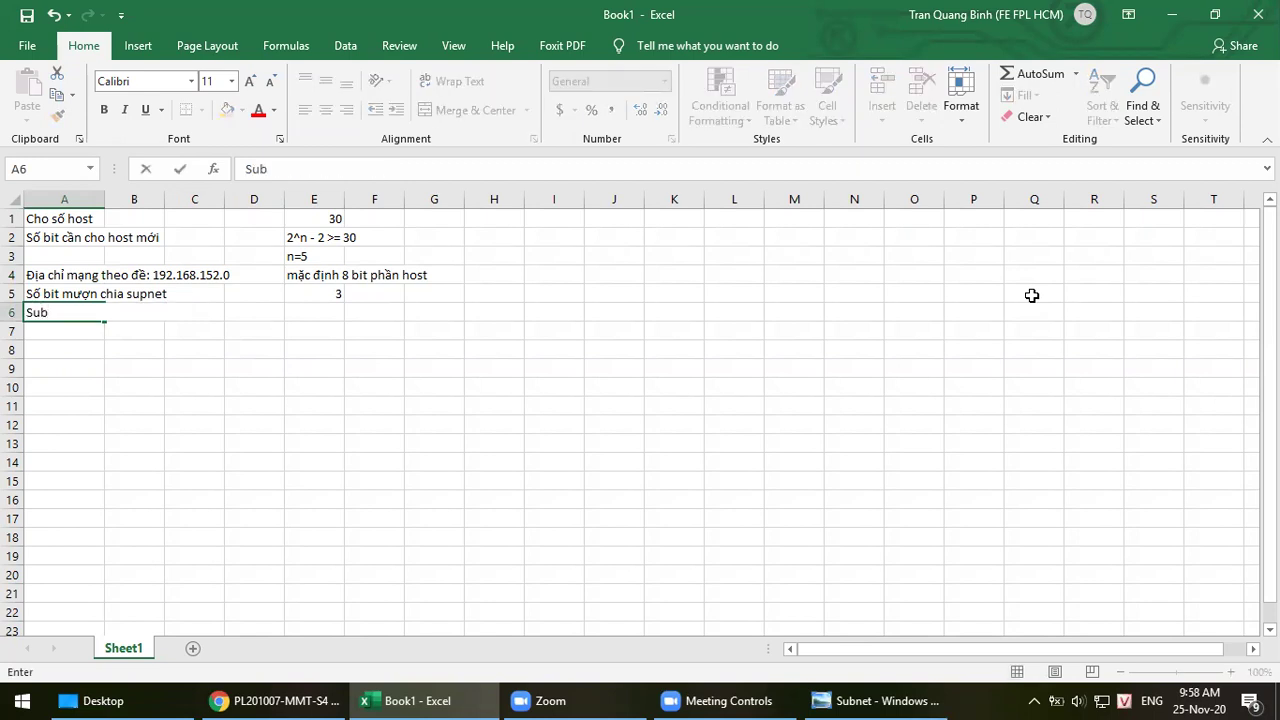
{"action": "type", "text": "net"}
{"action": "type", "text": " má"}
{"action": "type", "text": "sk mơi"}
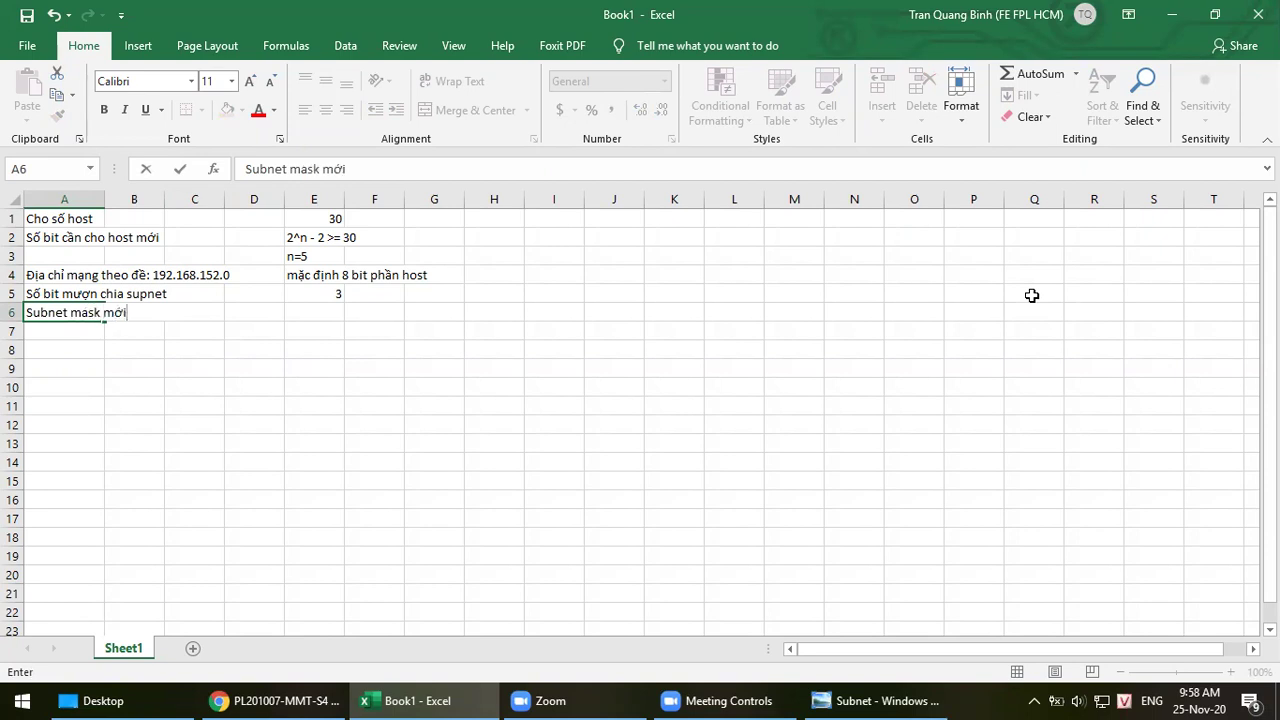
{"action": "key", "text": "Right"}
{"action": "key", "text": "Right"}
{"action": "key", "text": "Right"}
{"action": "key", "text": "Right"}
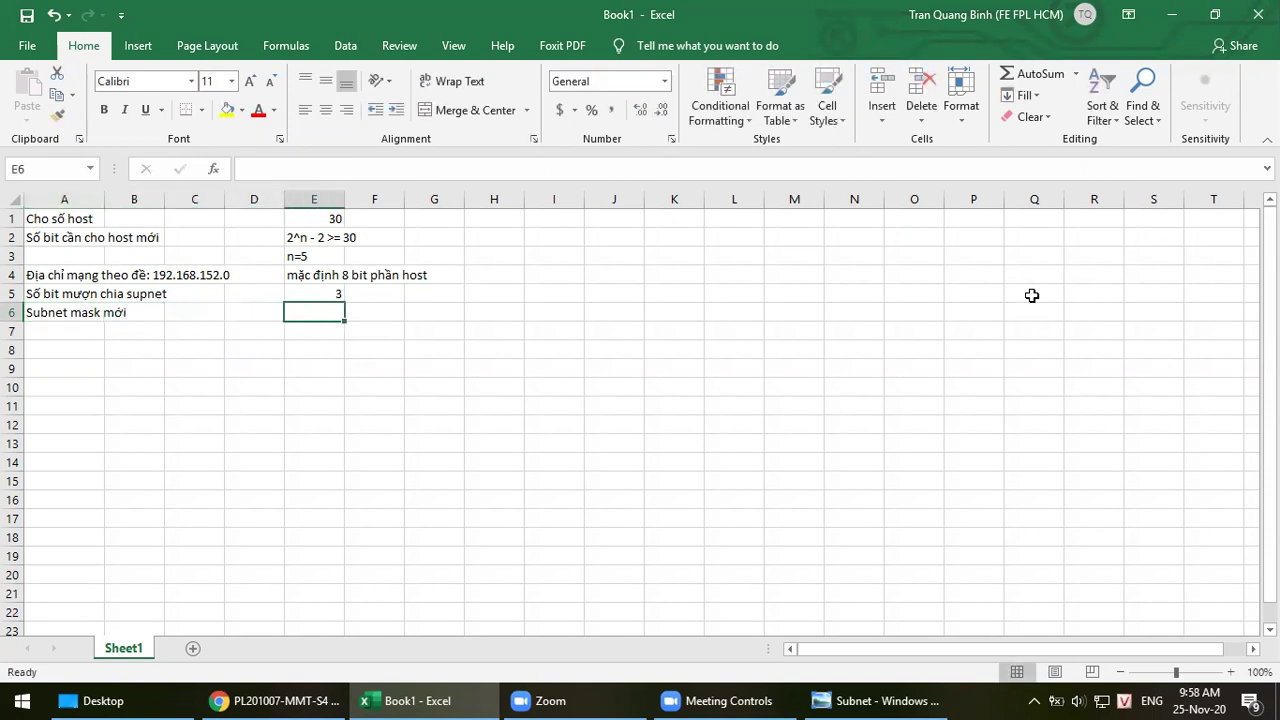
{"action": "type", "text": "=1"}
{"action": "key", "text": "BackSpace"}
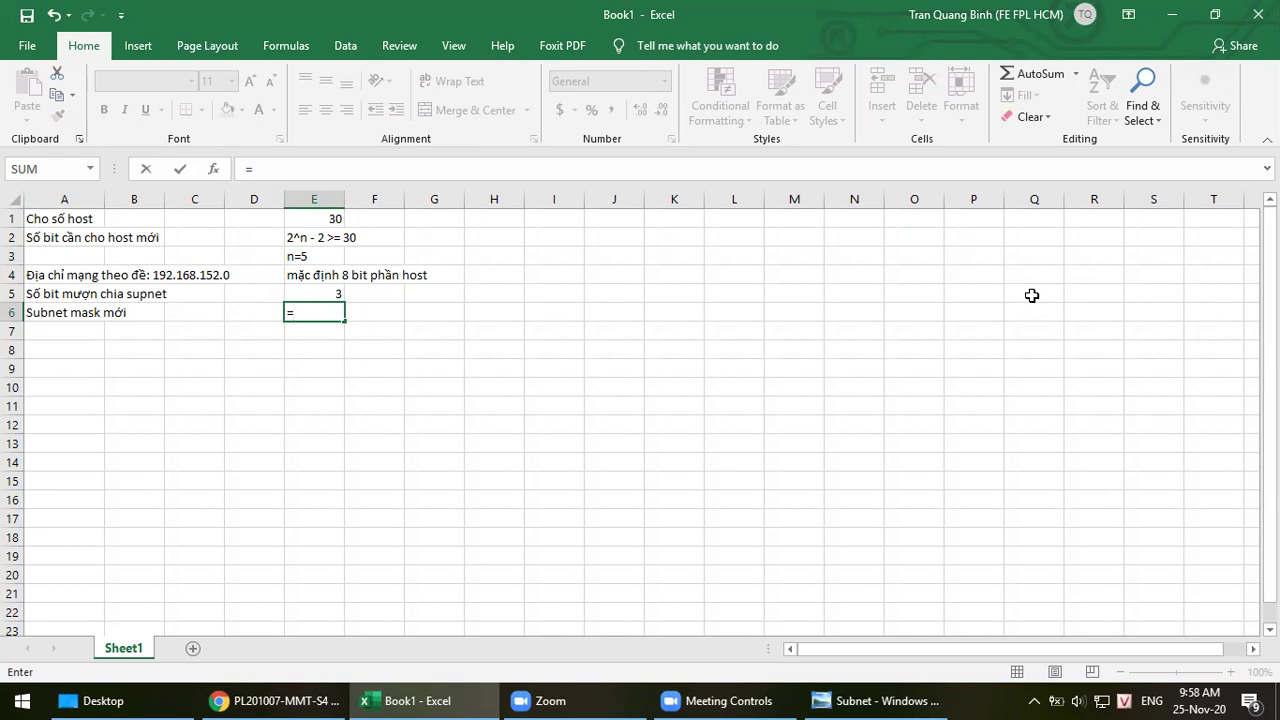
{"action": "type", "text": "24+3"}
{"action": "key", "text": "Return"}
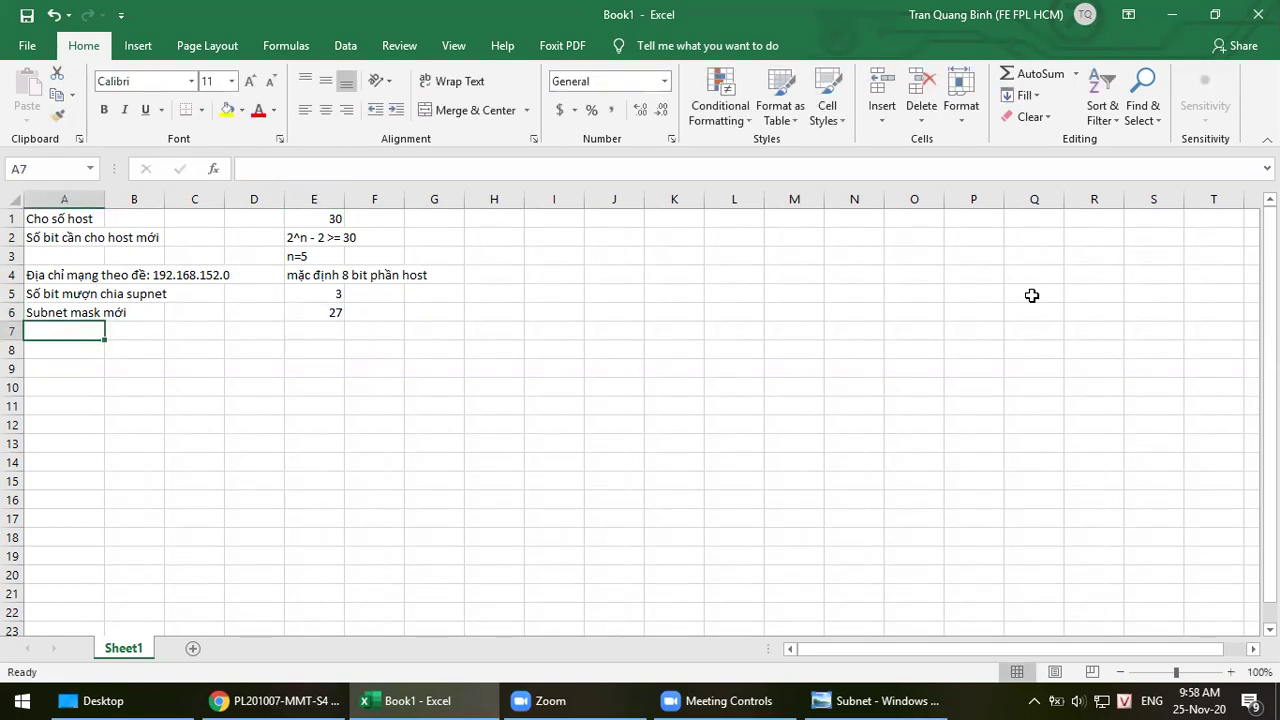
{"action": "key", "text": "Right"}
{"action": "key", "text": "Right"}
{"action": "key", "text": "Right"}
{"action": "key", "text": "Right"}
{"action": "key", "text": "Right"}
{"action": "key", "text": "Up"}
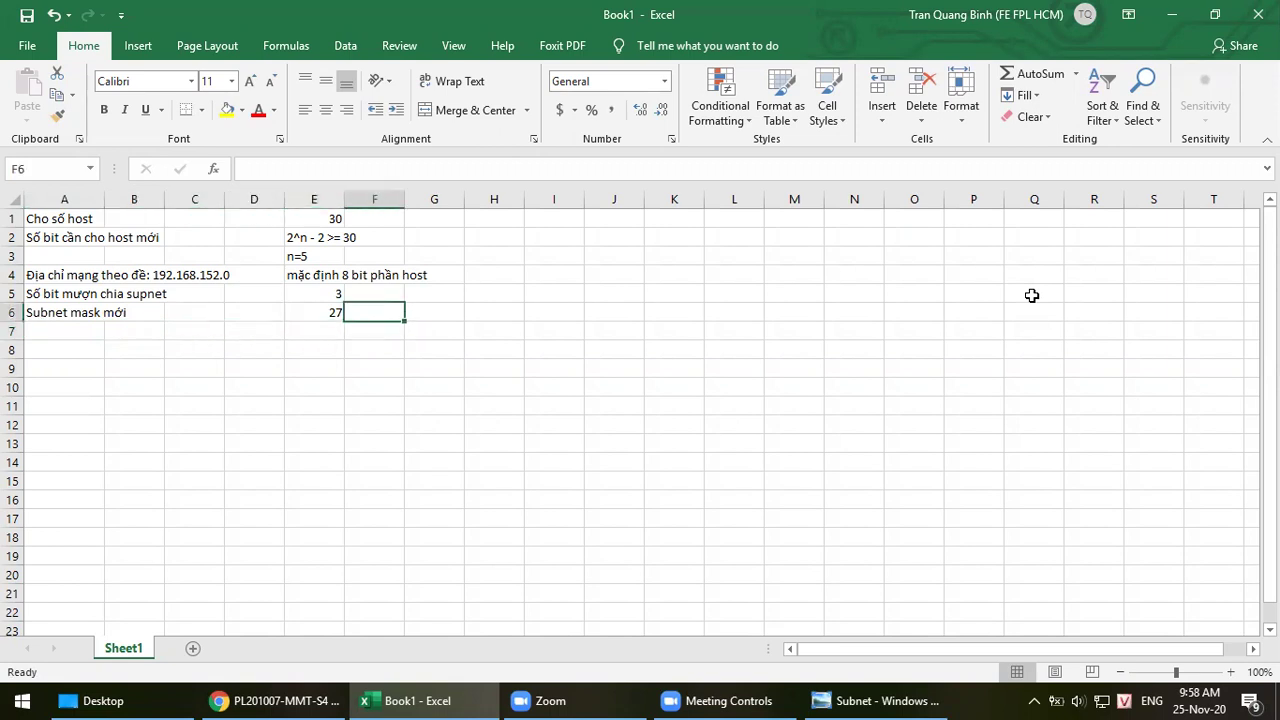
{"action": "key", "text": "Left"}
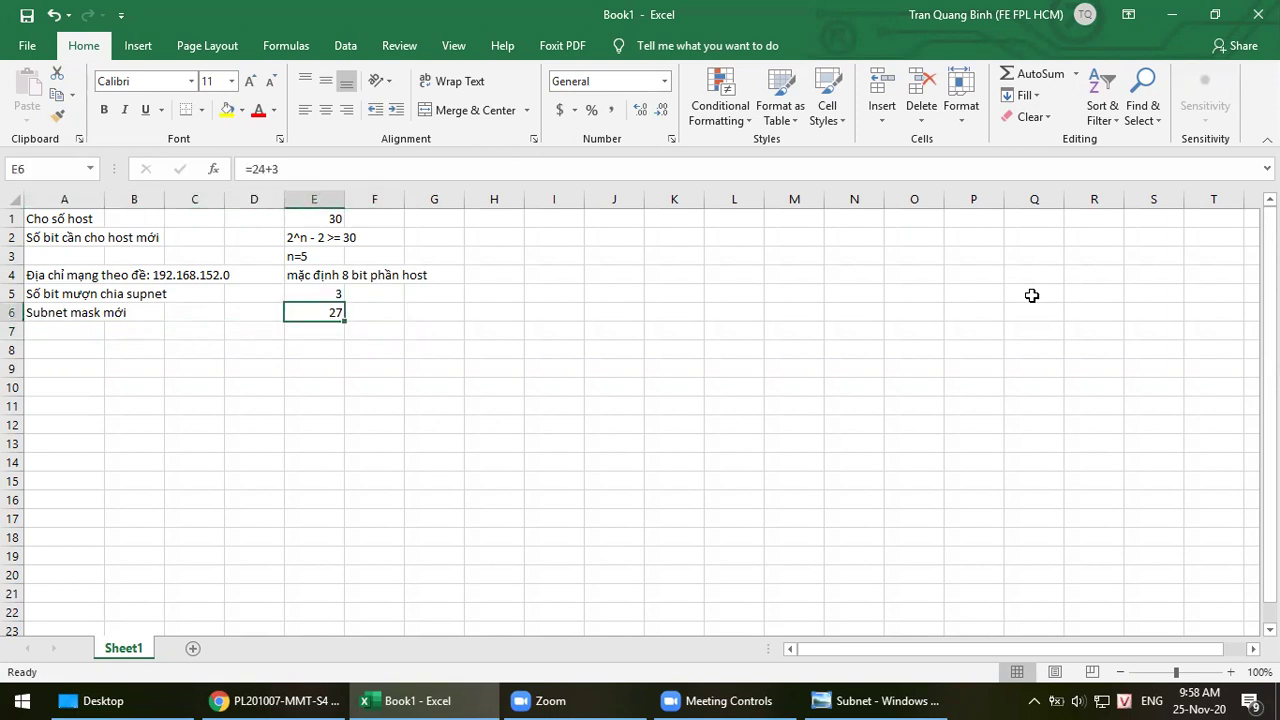
Step: Enter the first binary mask octet 11111111 in B8
{"action": "key", "text": "Down"}
{"action": "key", "text": "Down"}
{"action": "key", "text": "Left"}
{"action": "key", "text": "Left"}
{"action": "key", "text": "Left"}
{"action": "key", "text": "Right"}
{"action": "key", "text": "Left"}
{"action": "key", "text": "Right"}
{"action": "key", "text": "Right"}
{"action": "key", "text": "Left"}
{"action": "key", "text": "Left"}
{"action": "type", "text": "11111111"}
{"action": "key", "text": "Tab"}
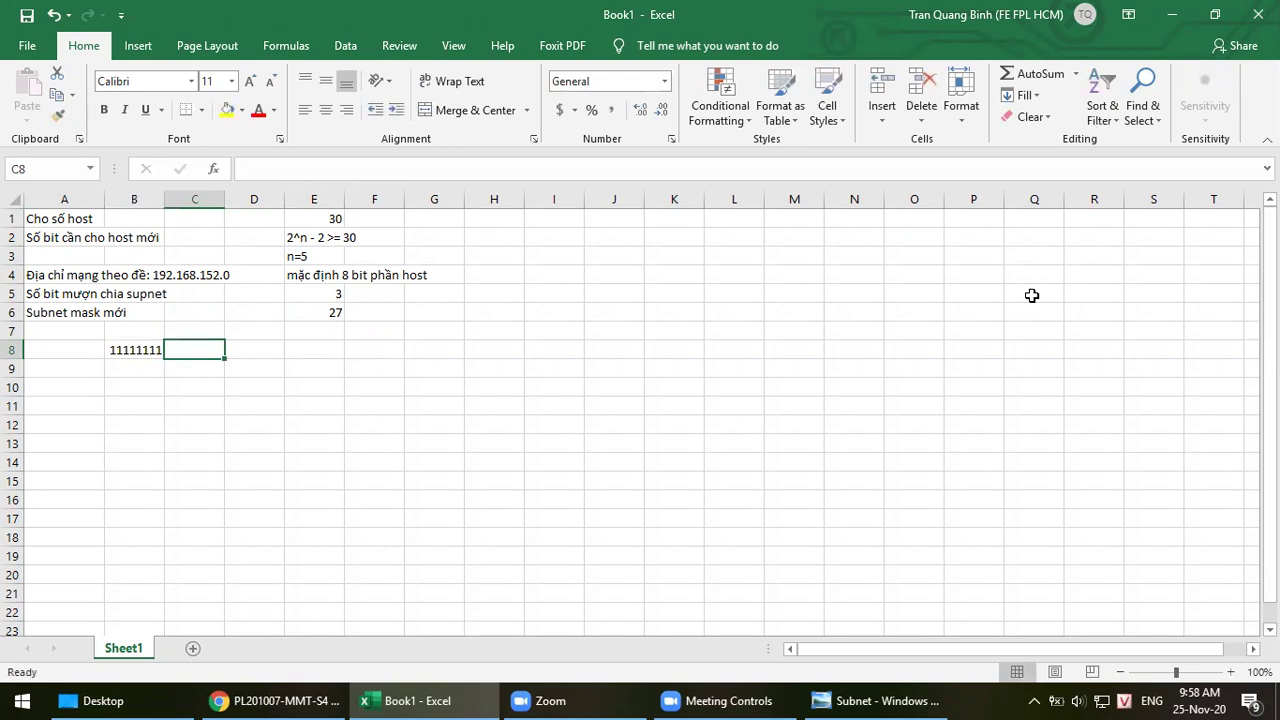
Step: Copy 11111111 into C8 and D8, and enter 11100000 in E8
{"action": "left_click", "coordinate": [148, 350]}
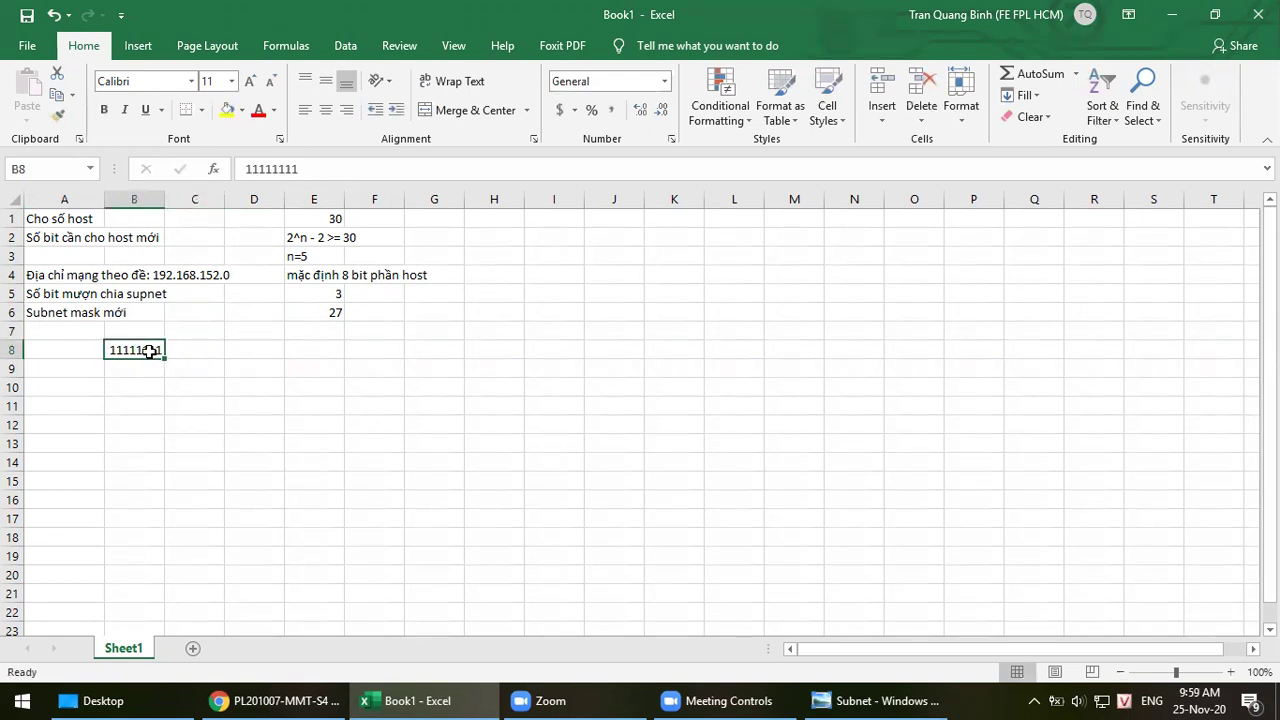
{"action": "key", "text": "ctrl+c"}
{"action": "left_click", "coordinate": [212, 346]}
{"action": "key", "text": "ctrl+v"}
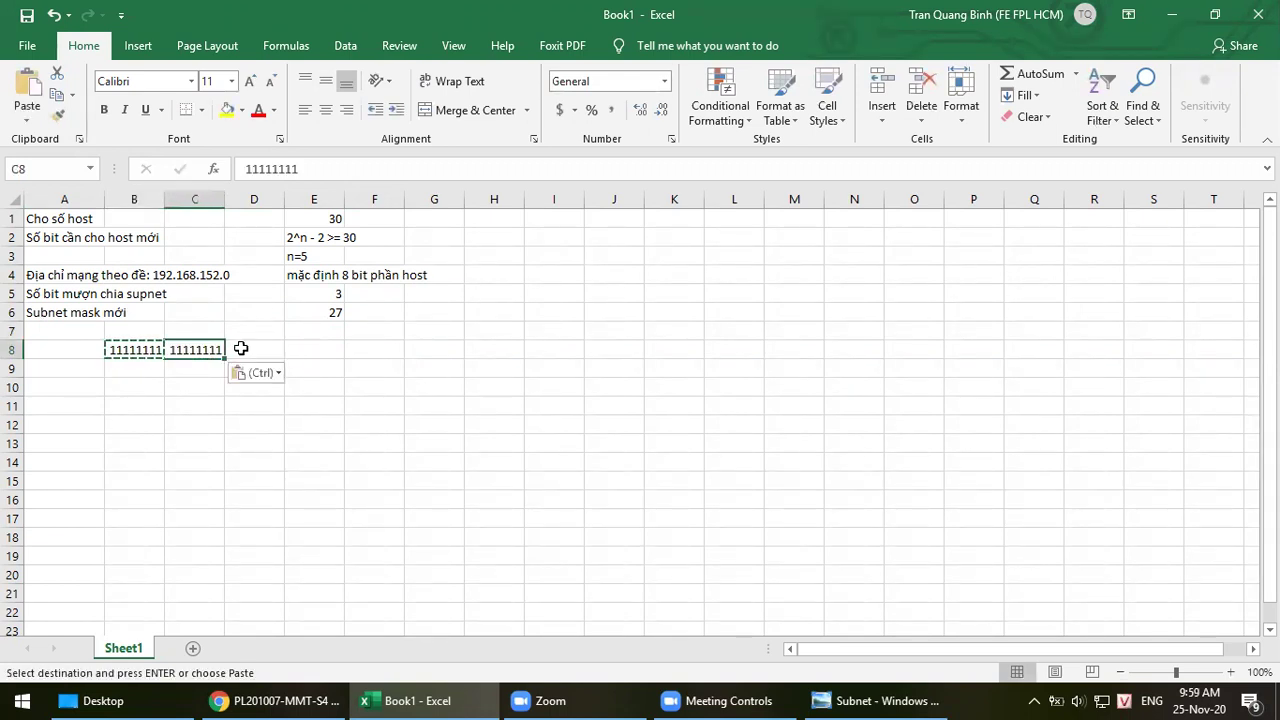
{"action": "left_click", "coordinate": [241, 348]}
{"action": "key", "text": "ctrl+v"}
{"action": "left_click", "coordinate": [300, 350]}
{"action": "key", "text": "Escape"}
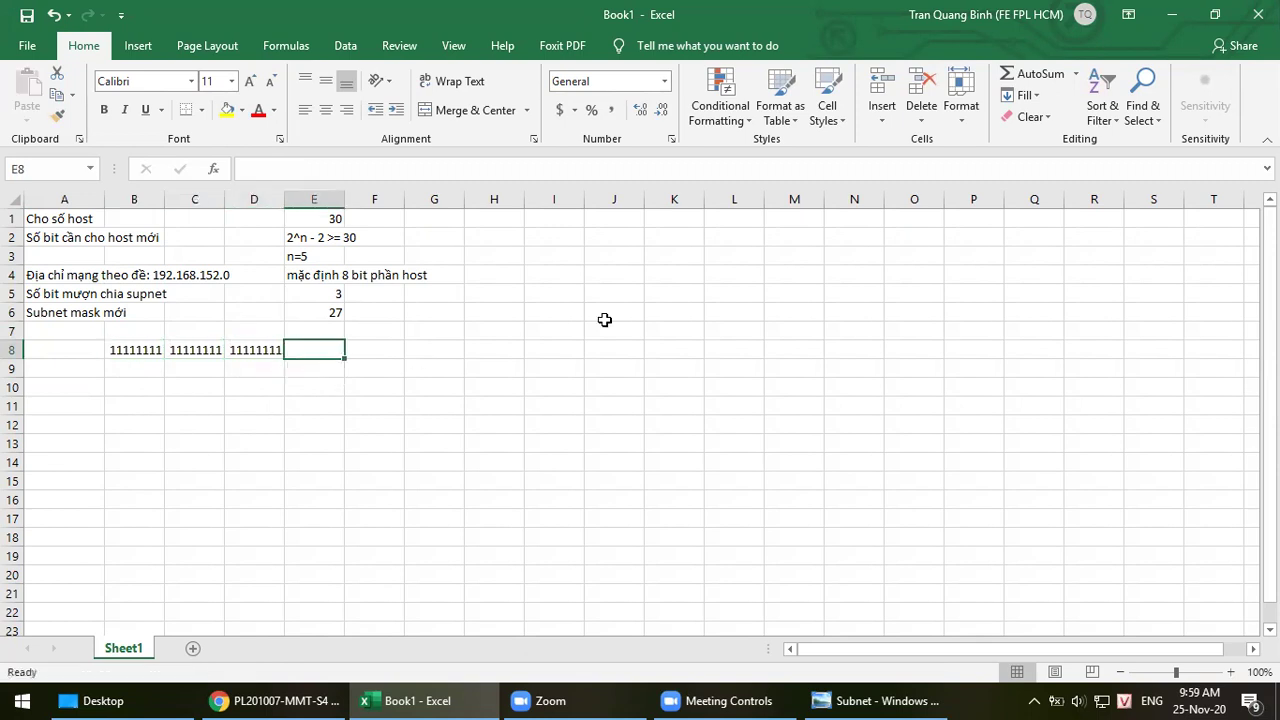
{"action": "type", "text": "111"}
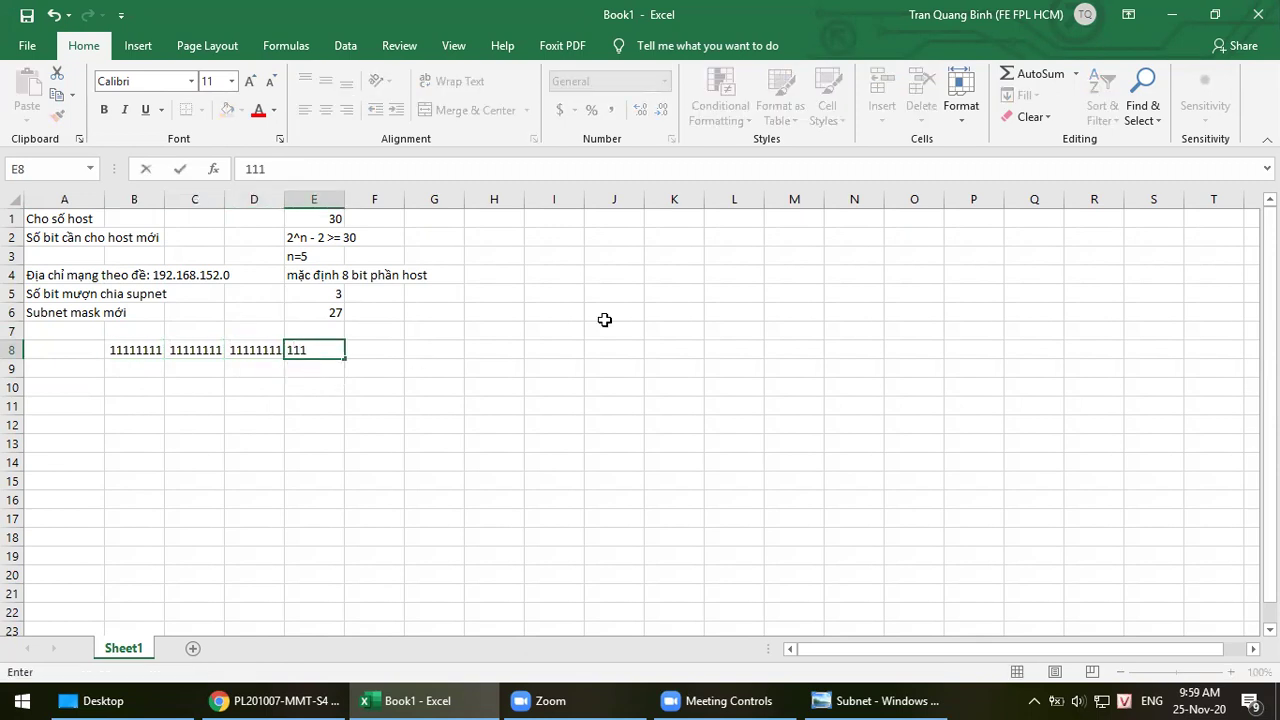
{"action": "type", "text": "00000"}
{"action": "key", "text": "Return"}
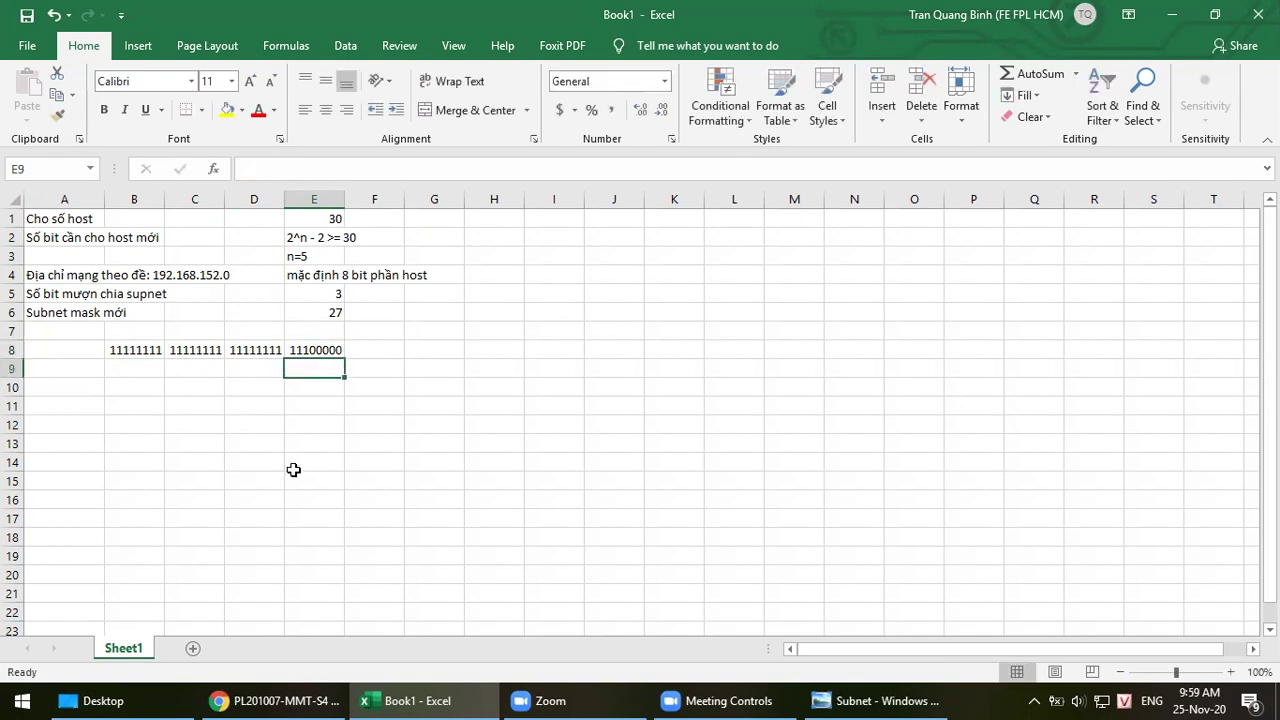
Step: Label row 8 'Nhị phân' and row 9 'Thập phân'
{"action": "left_click", "coordinate": [76, 348]}
{"action": "type", "text": "Nhi phân"}
{"action": "key", "text": "Return"}
{"action": "type", "text": "T"}
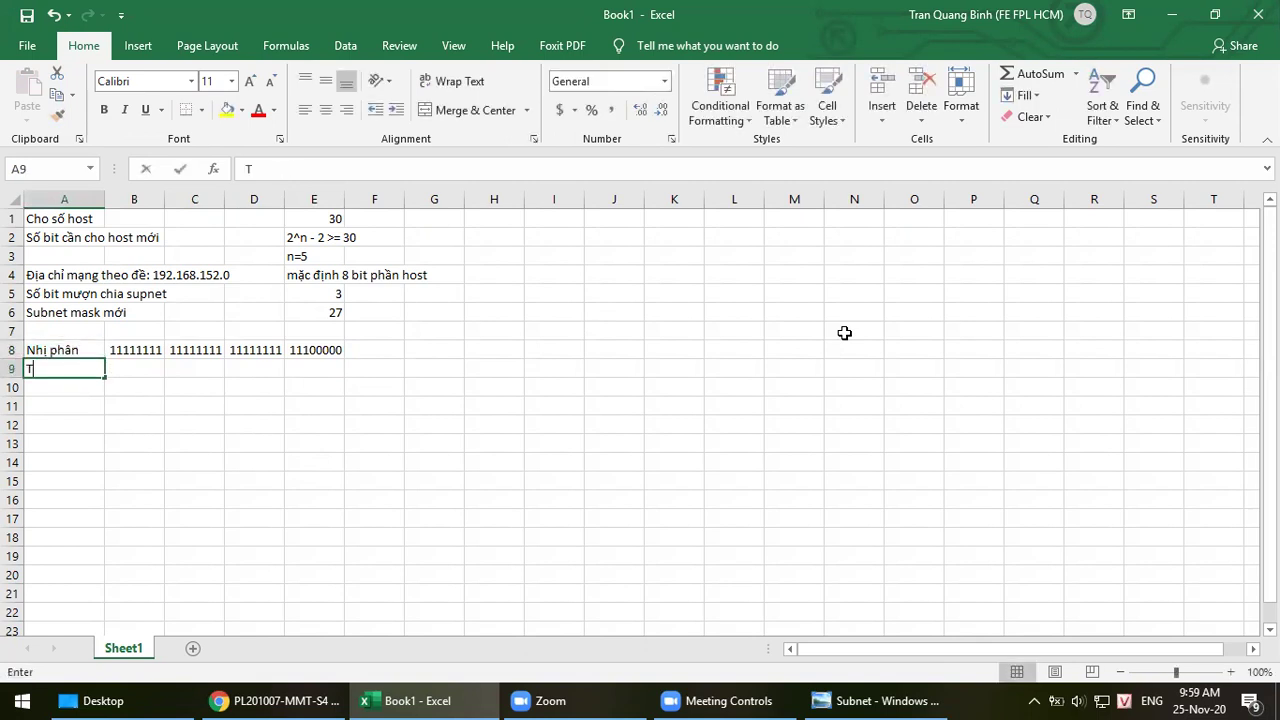
{"action": "type", "text": "hập "}
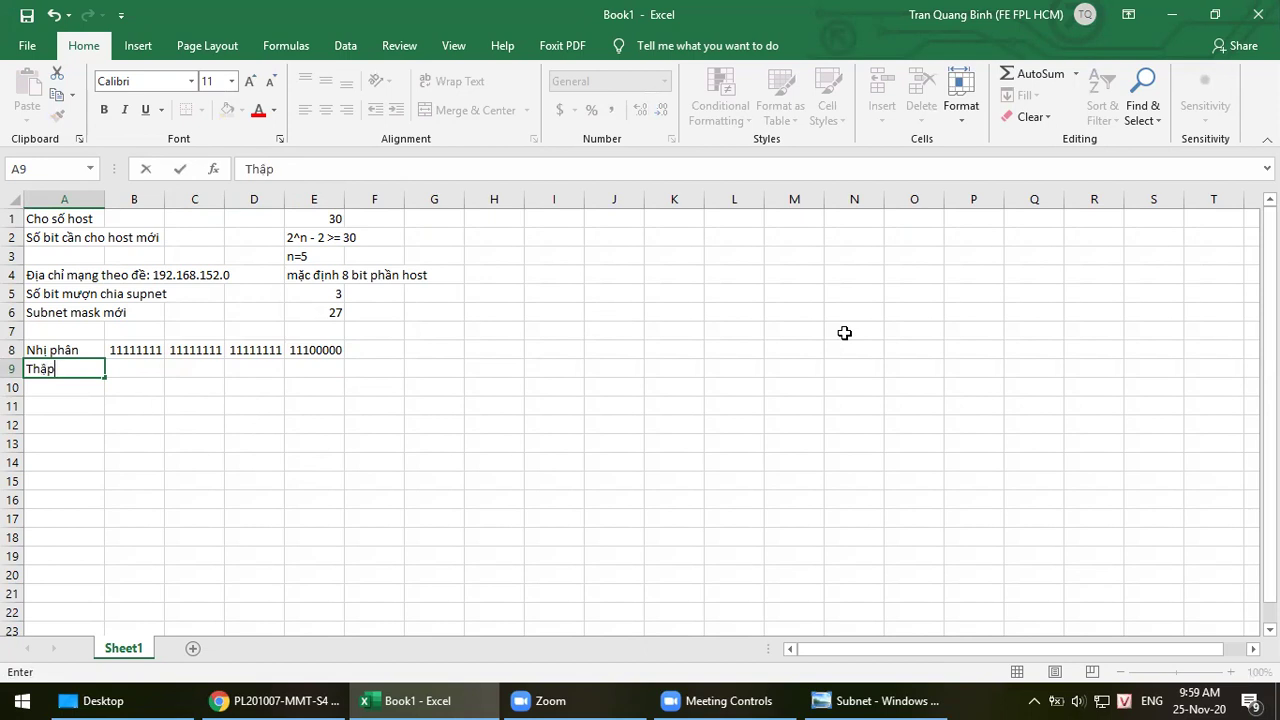
{"action": "type", "text": "phân"}
{"action": "key", "text": "Tab"}
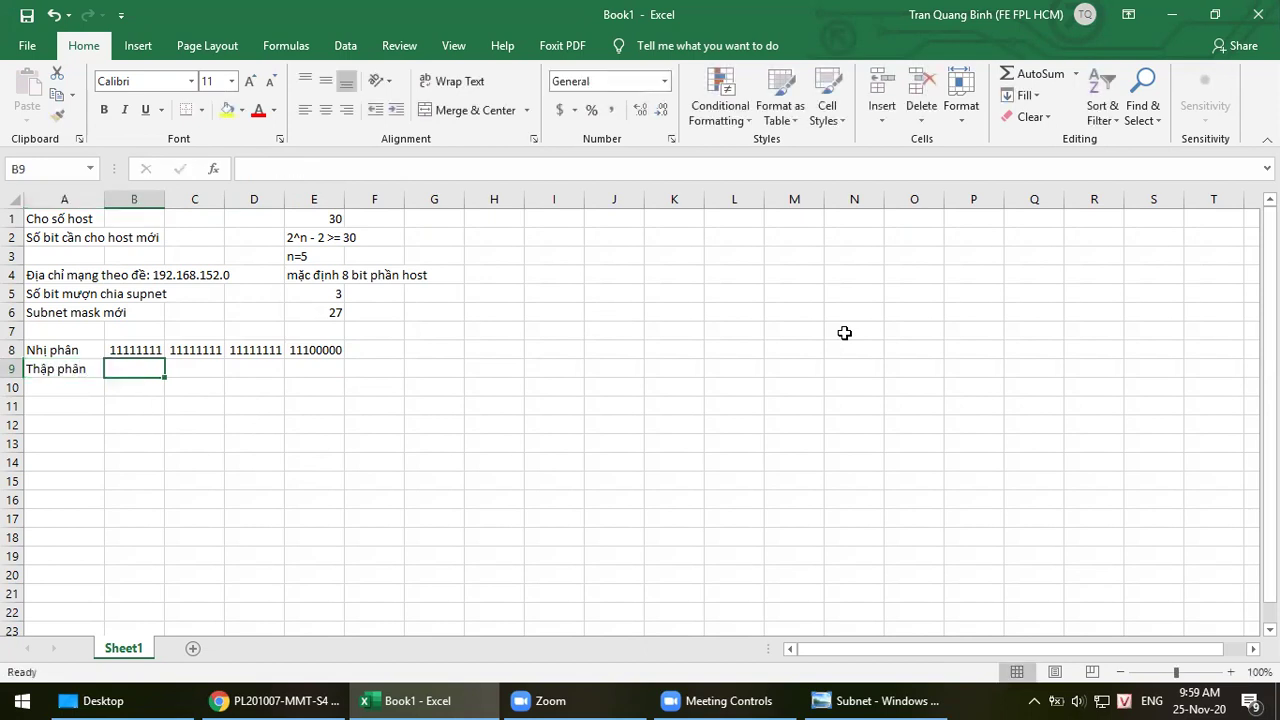
{"action": "type", "text": "="}
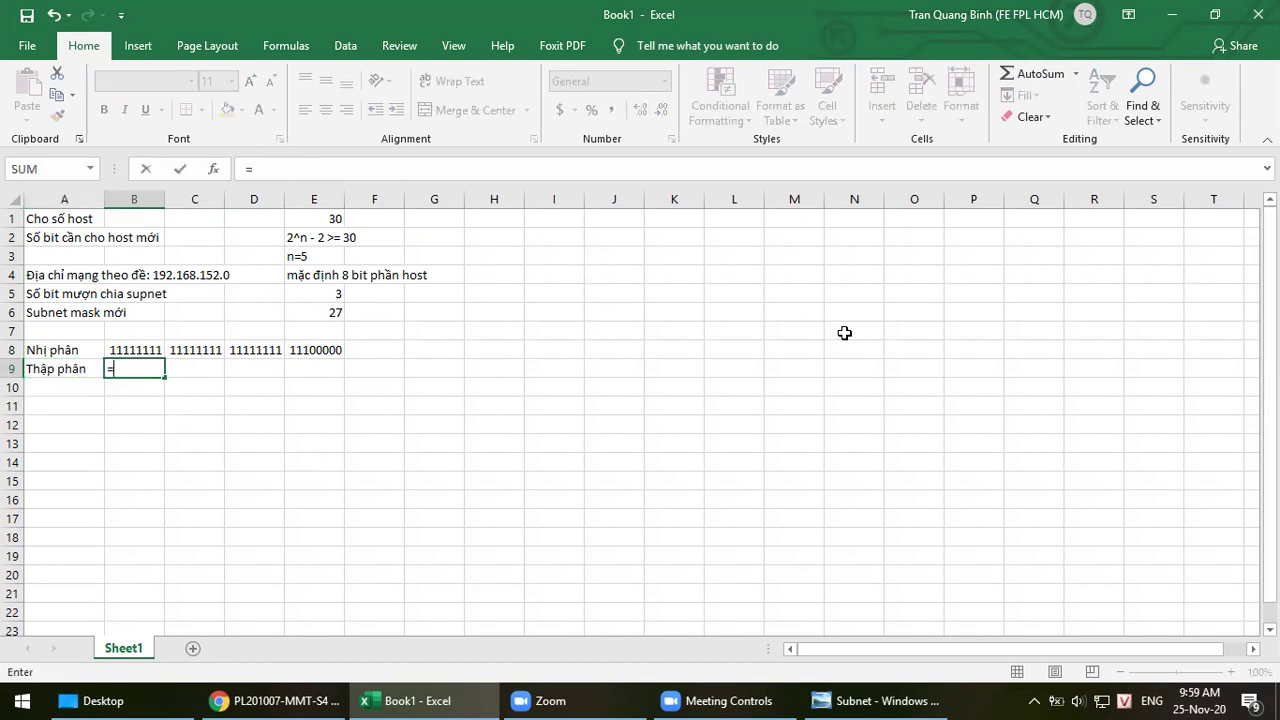
{"action": "type", "text": "bin"}
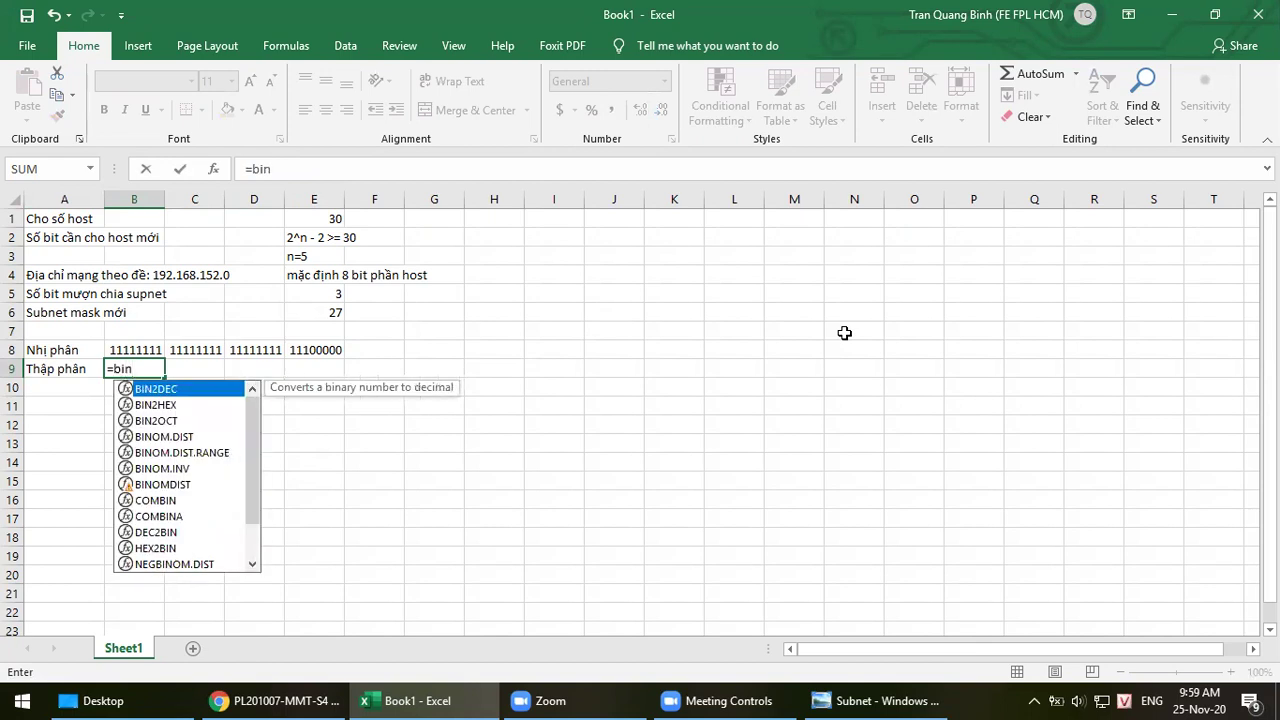
{"action": "double_click", "coordinate": [160, 389]}
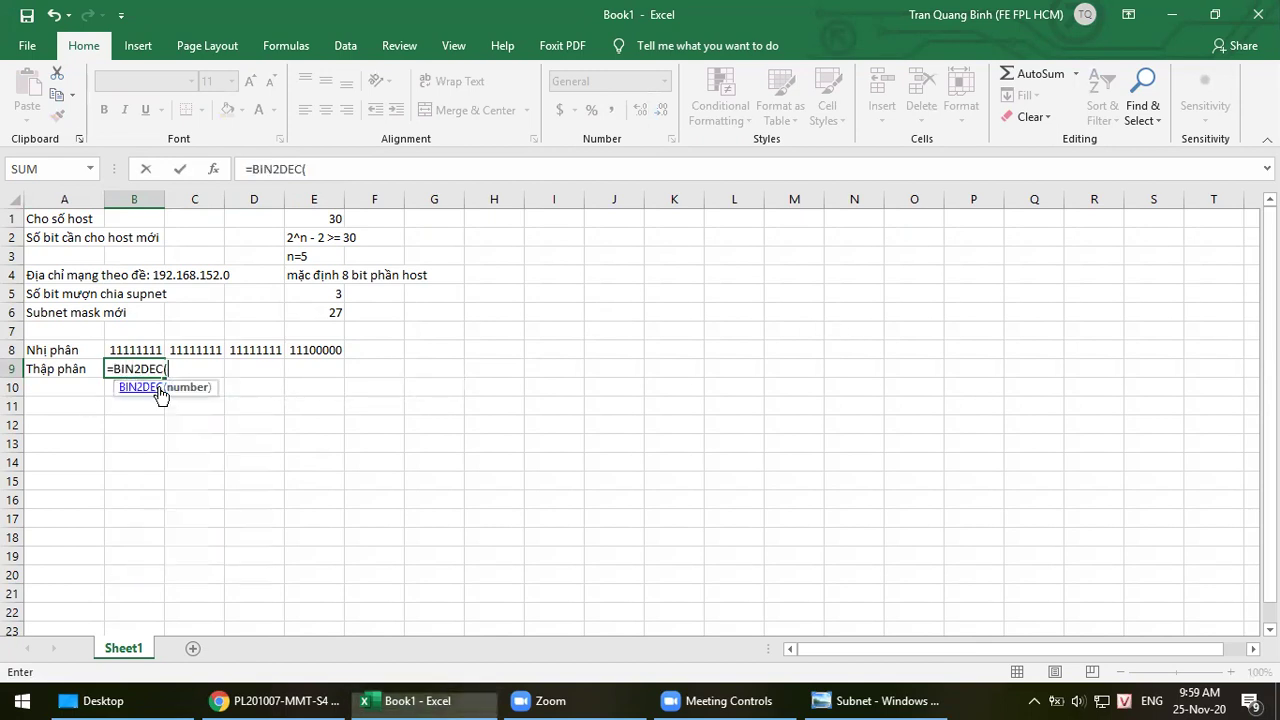
{"action": "left_click", "coordinate": [136, 347]}
{"action": "key", "text": "Return"}
{"action": "left_click", "coordinate": [140, 368]}
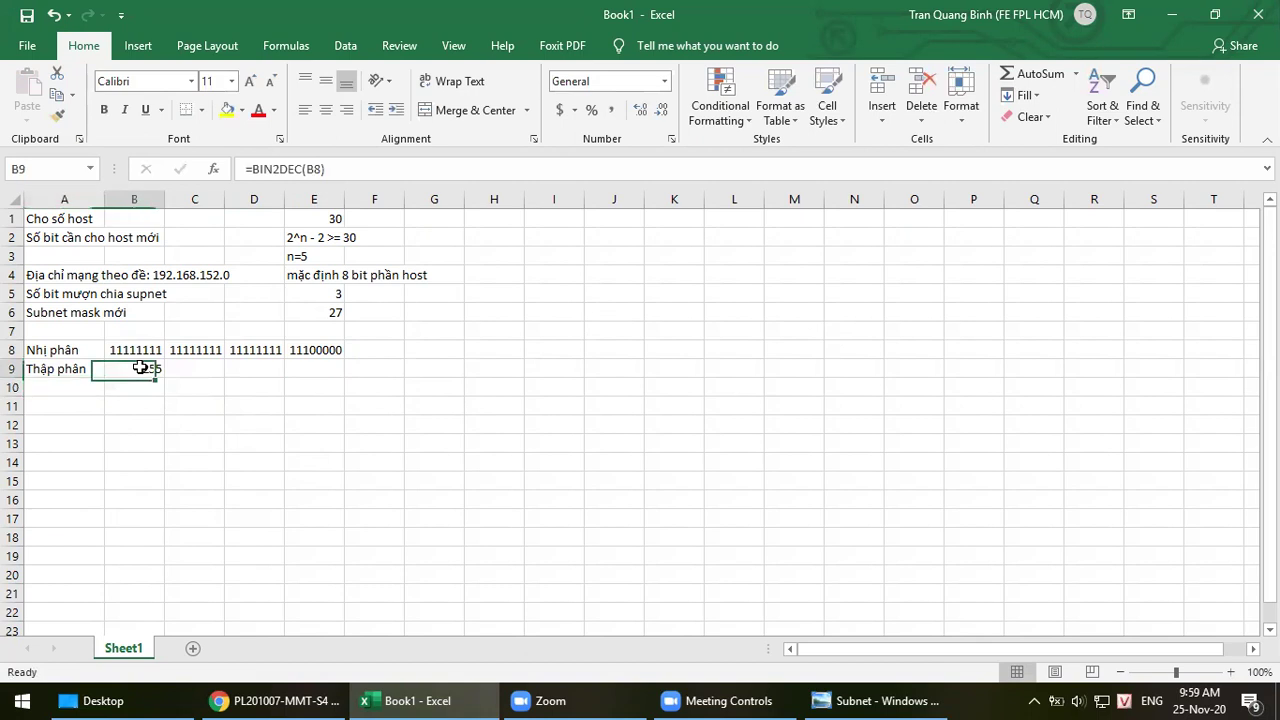
{"action": "left_click_drag", "start_coordinate": [156, 379], "coordinate": [343, 372]}
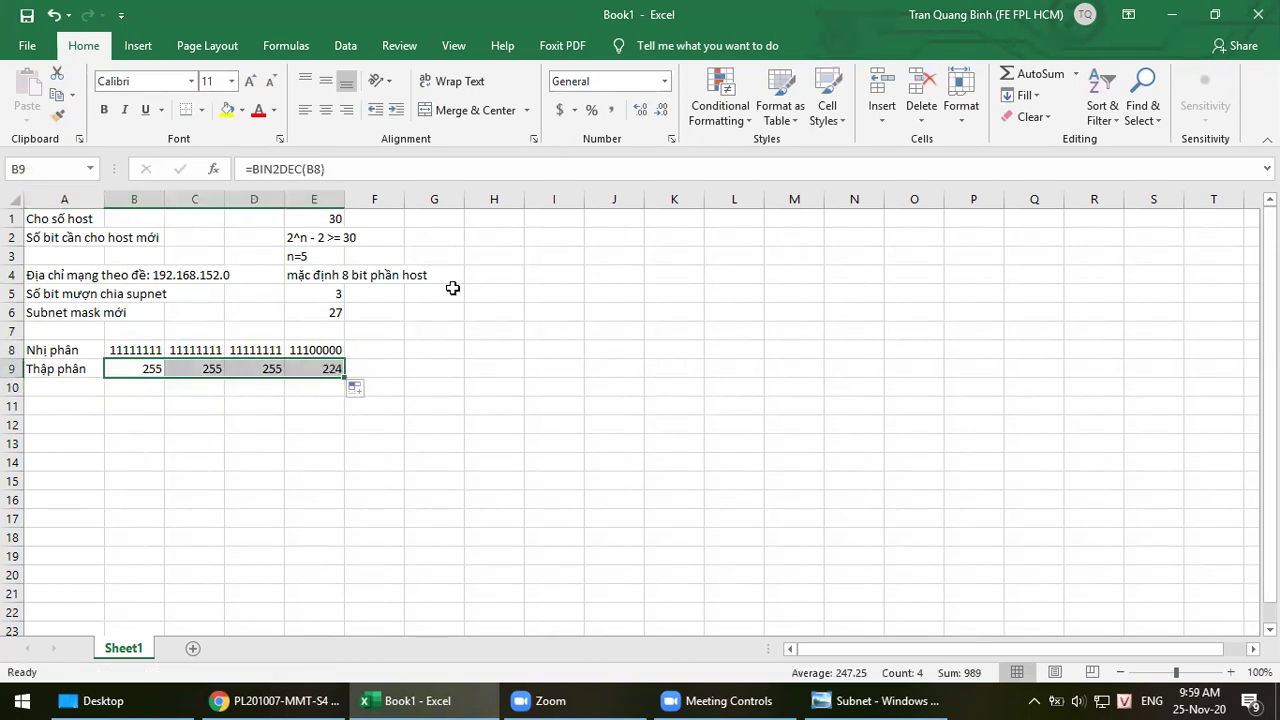
Step: Centre-align the binary and decimal mask values in B8:E9
{"action": "left_click", "coordinate": [326, 110]}
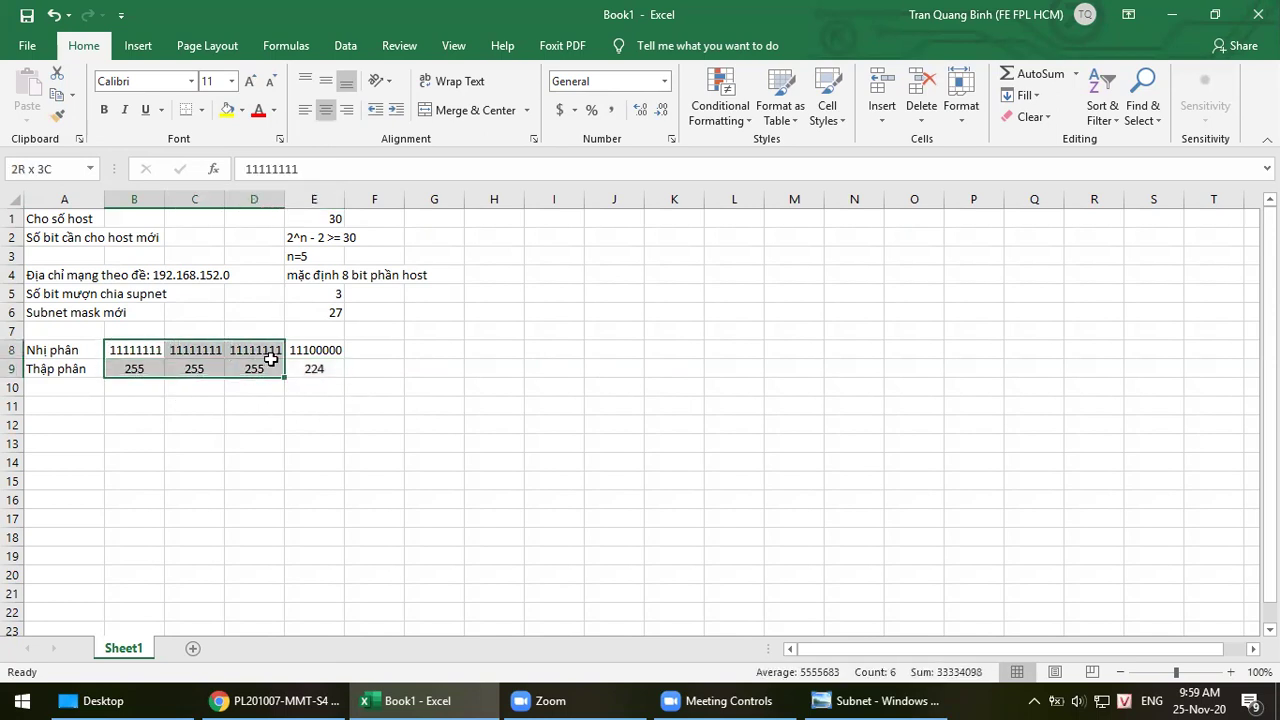
{"action": "left_click_drag", "start_coordinate": [134, 348], "coordinate": [320, 370]}
{"action": "left_click", "coordinate": [326, 110]}
{"action": "left_click", "coordinate": [391, 404]}
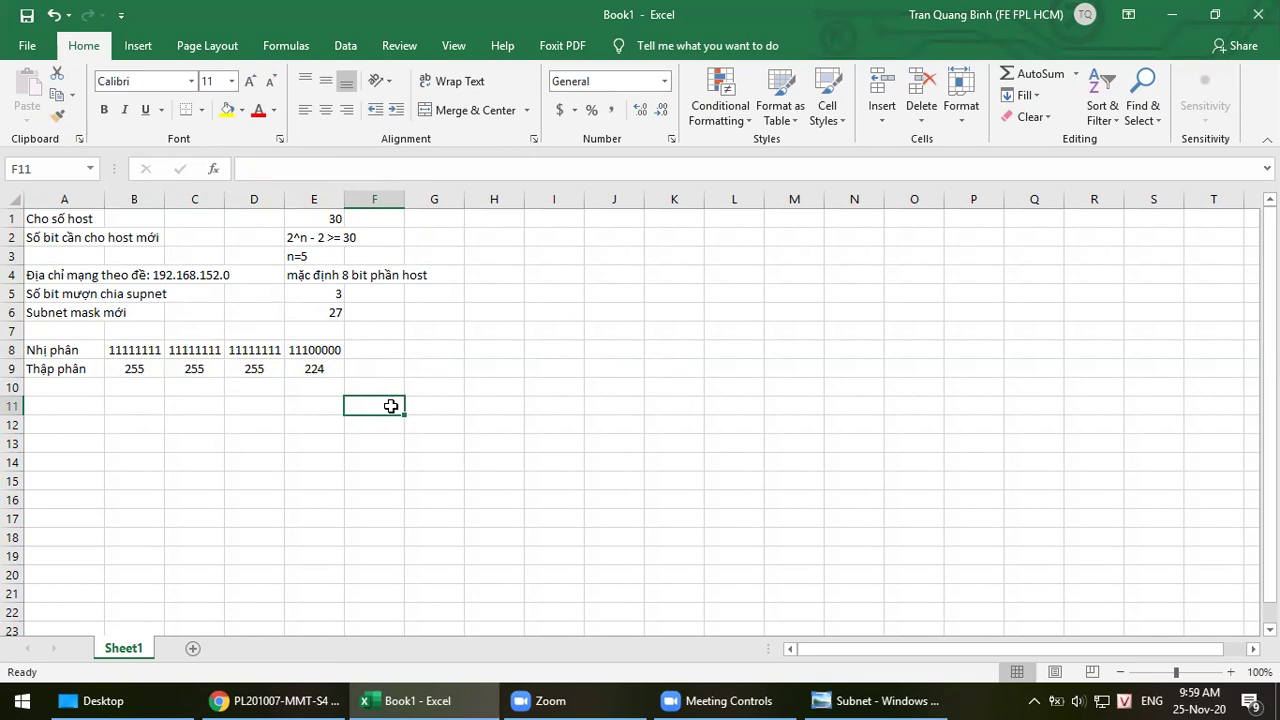
{"action": "key", "text": "alt+Tab"}
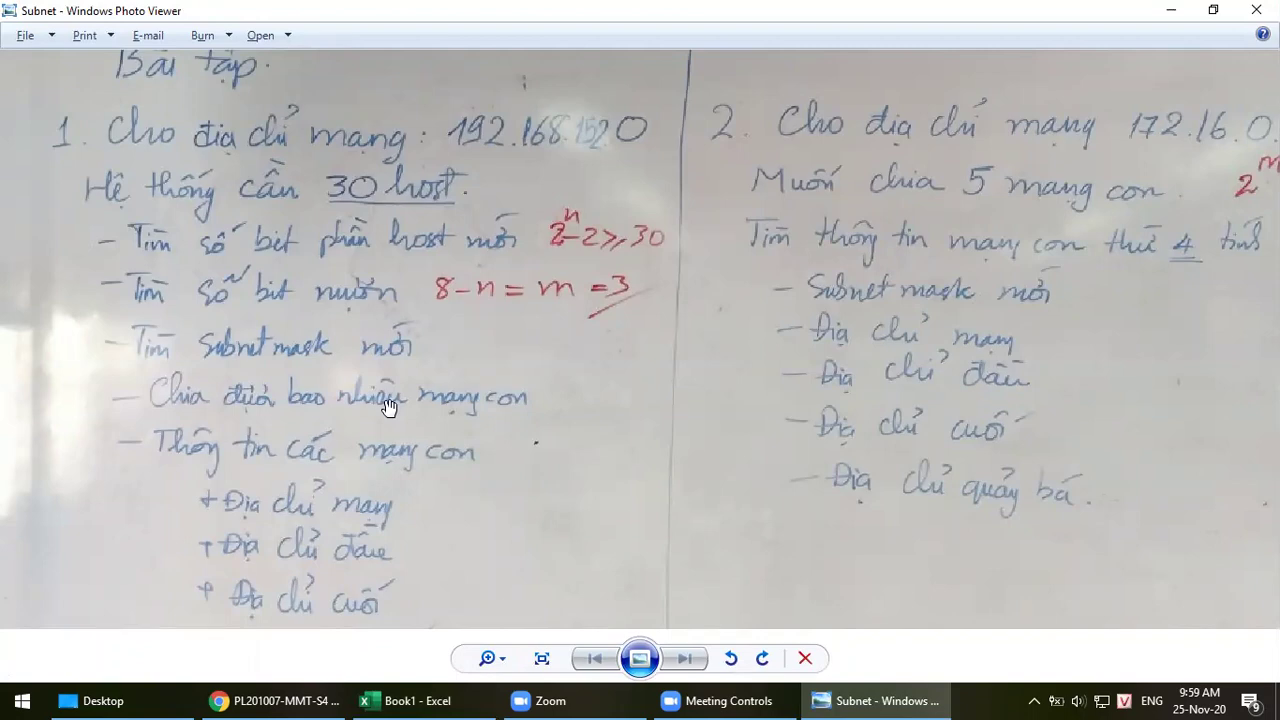
{"action": "key", "text": "alt+Tab"}
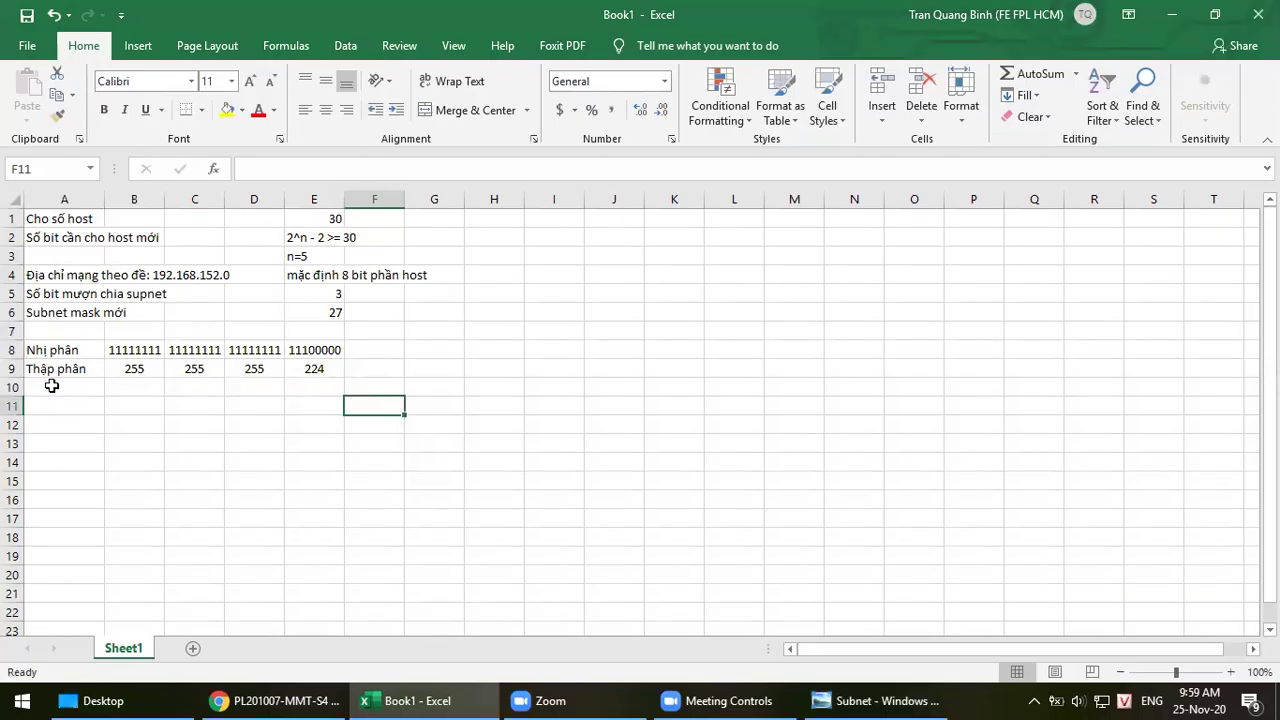
Step: Label A10 'Số mạng con chia được' and shift the mask table to columns D–G
{"action": "left_click", "coordinate": [50, 387]}
{"action": "type", "text": "Số mạng con chia"}
{"action": "key", "text": "BackSpace"}
{"action": "key", "text": "BackSpace"}
{"action": "type", "text": "ia "}
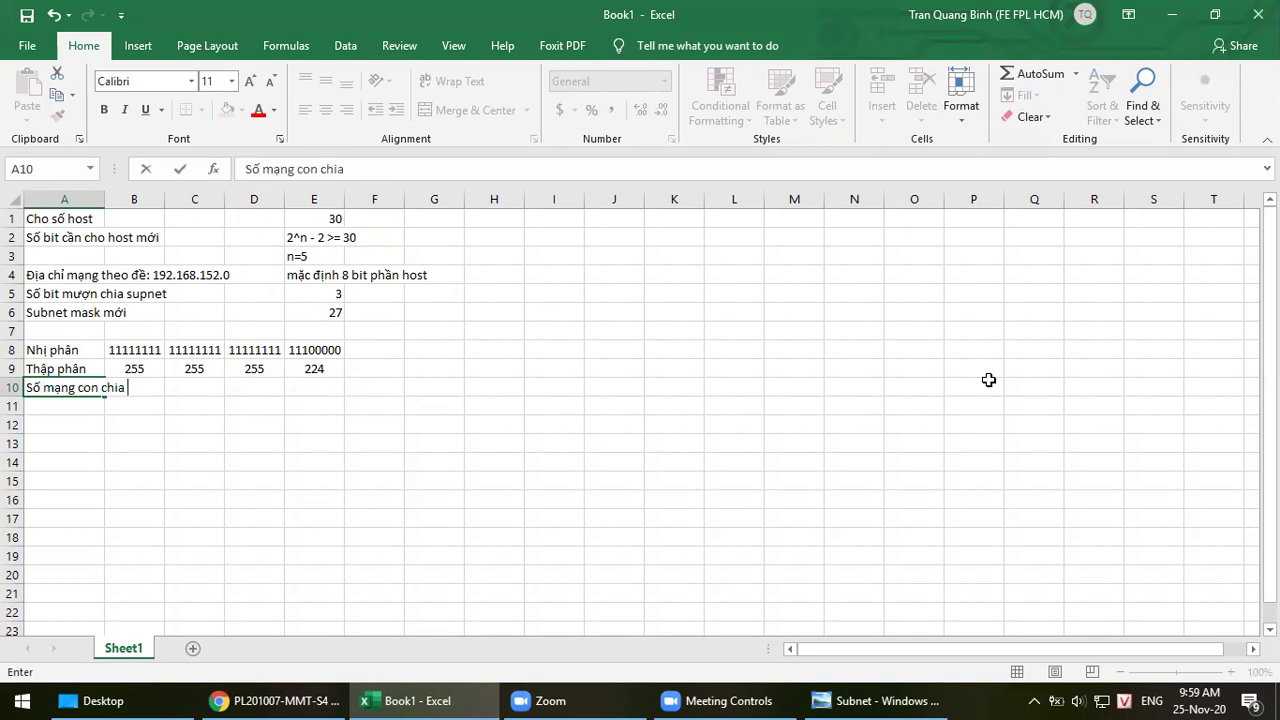
{"action": "type", "text": "dược"}
{"action": "left_click_drag", "start_coordinate": [109, 345], "coordinate": [420, 386]}
Step: Enter =2^3 in D10, giving 8 subnets
{"action": "left_click", "coordinate": [209, 387]}
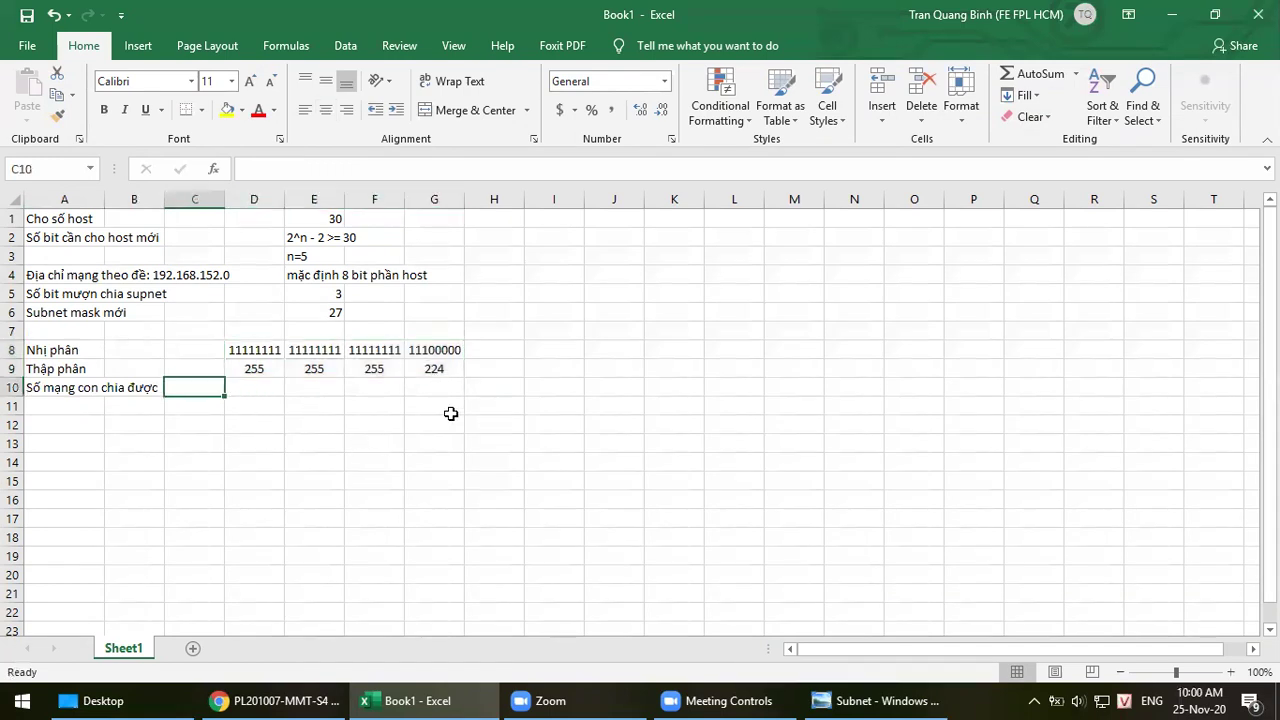
{"action": "left_click", "coordinate": [262, 389]}
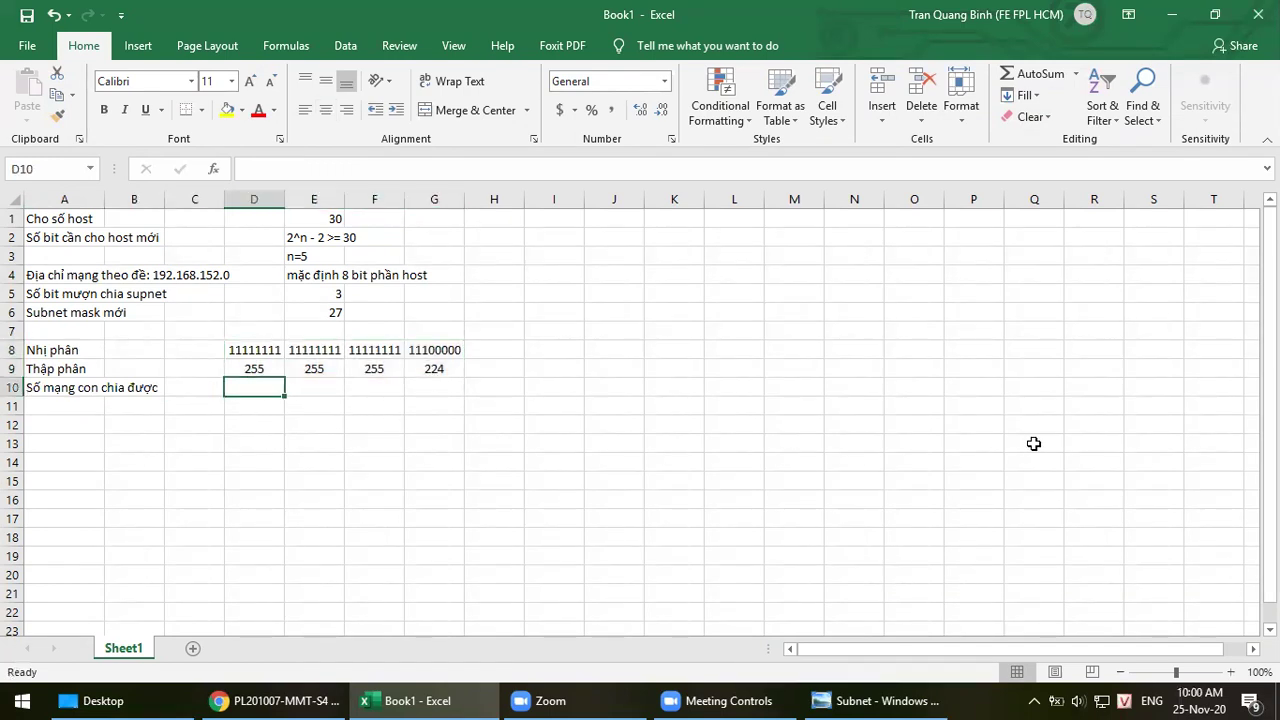
{"action": "type", "text": "=2^3"}
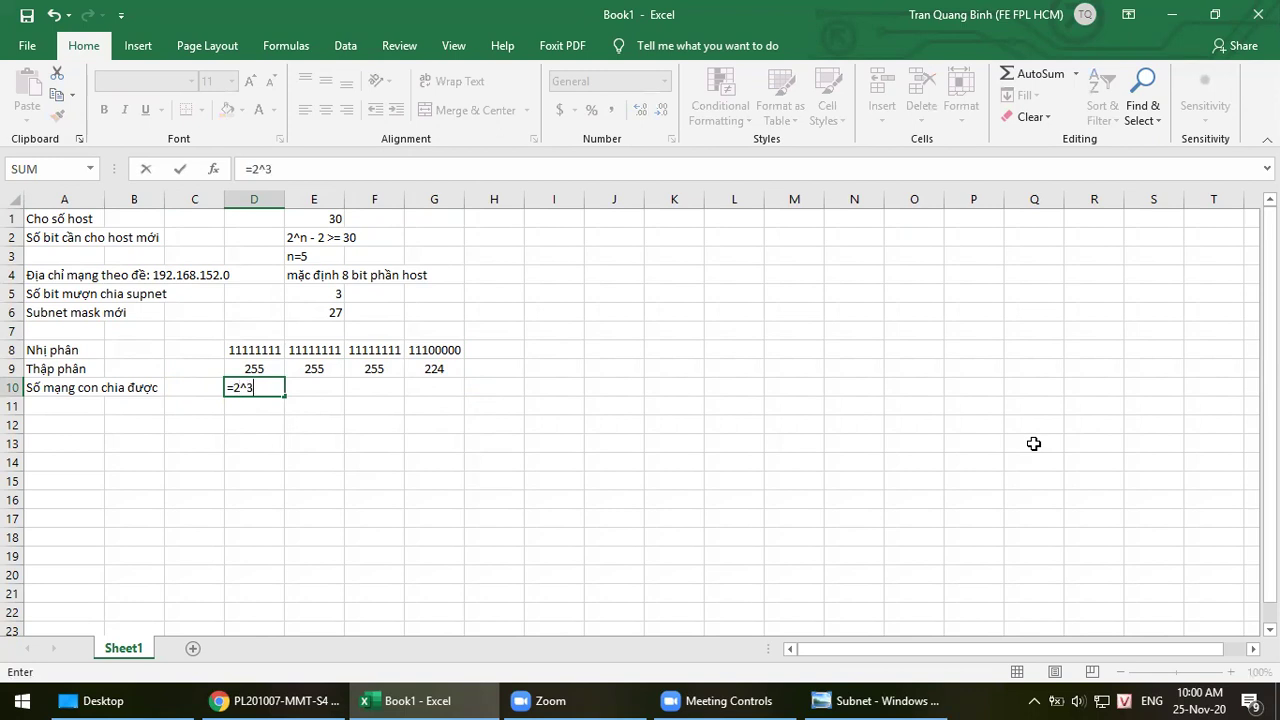
{"action": "key", "text": "Return"}
{"action": "left_click", "coordinate": [238, 390]}
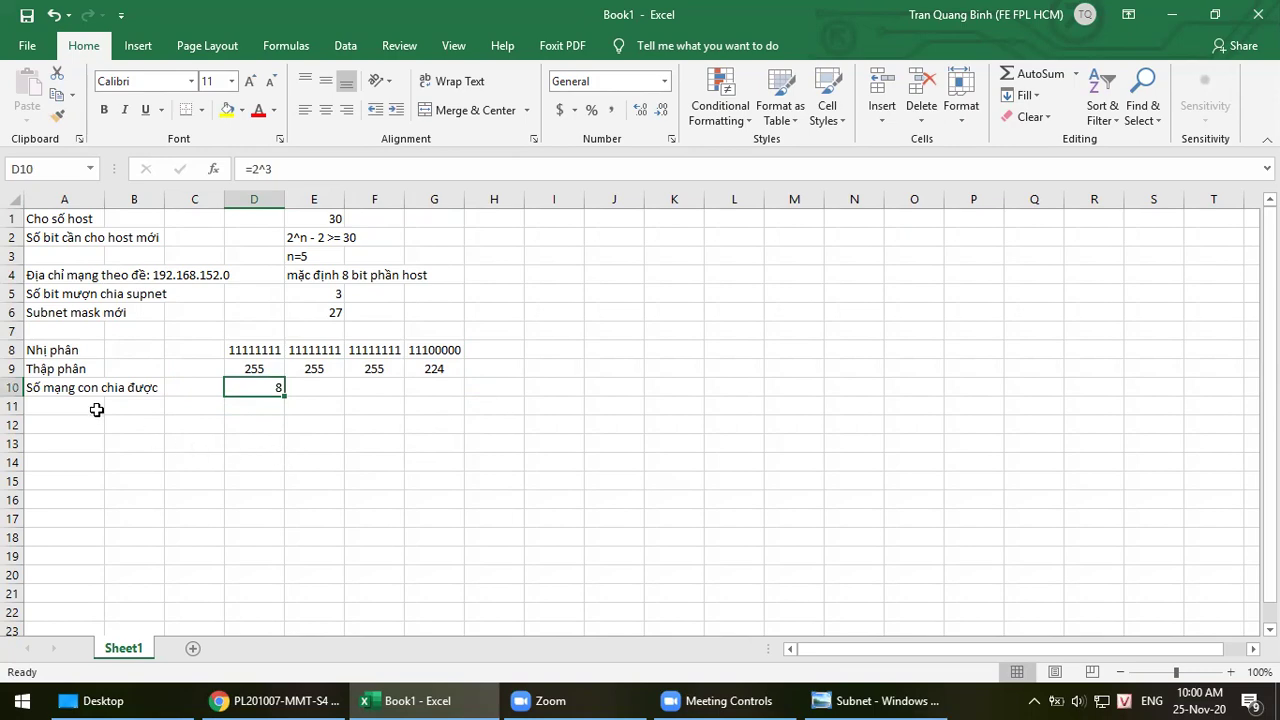
{"action": "key", "text": "alt+Tab"}
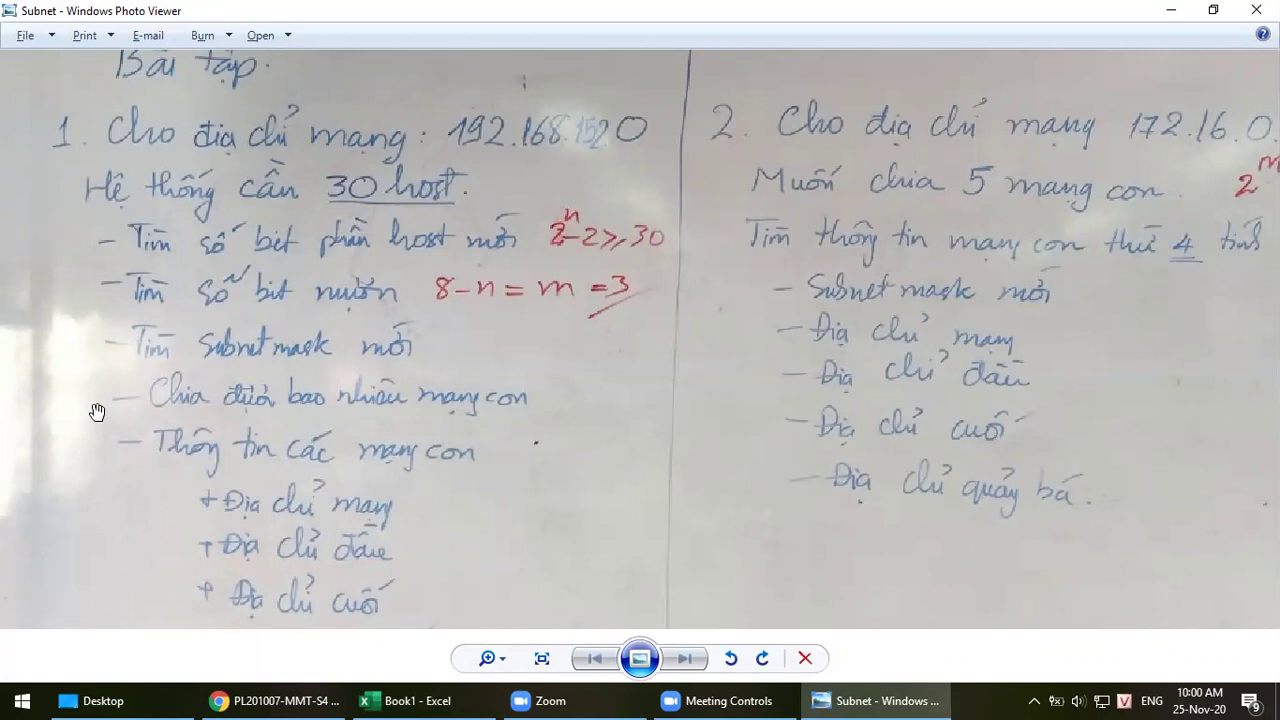
{"action": "key", "text": "alt+Tab"}
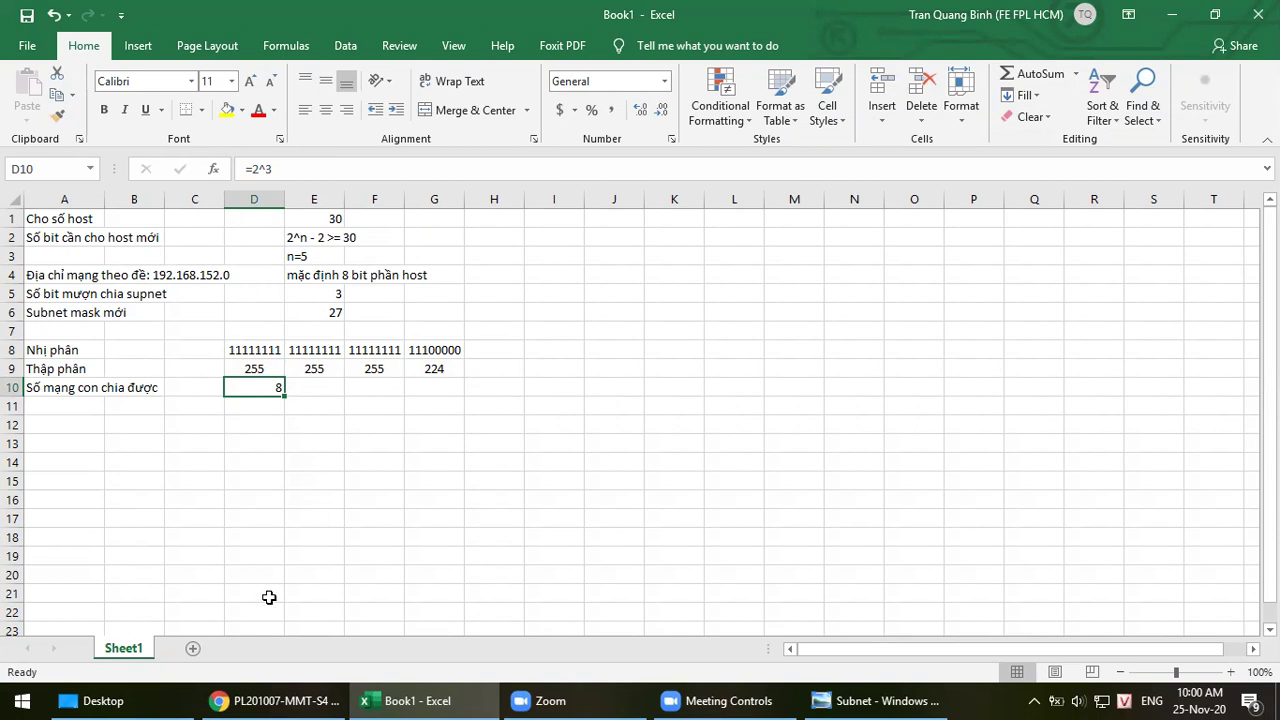
Step: Enter the network octets 192, 168, 152, 0 into C12:F12
{"action": "left_click", "coordinate": [256, 426]}
{"action": "left_click", "coordinate": [194, 426]}
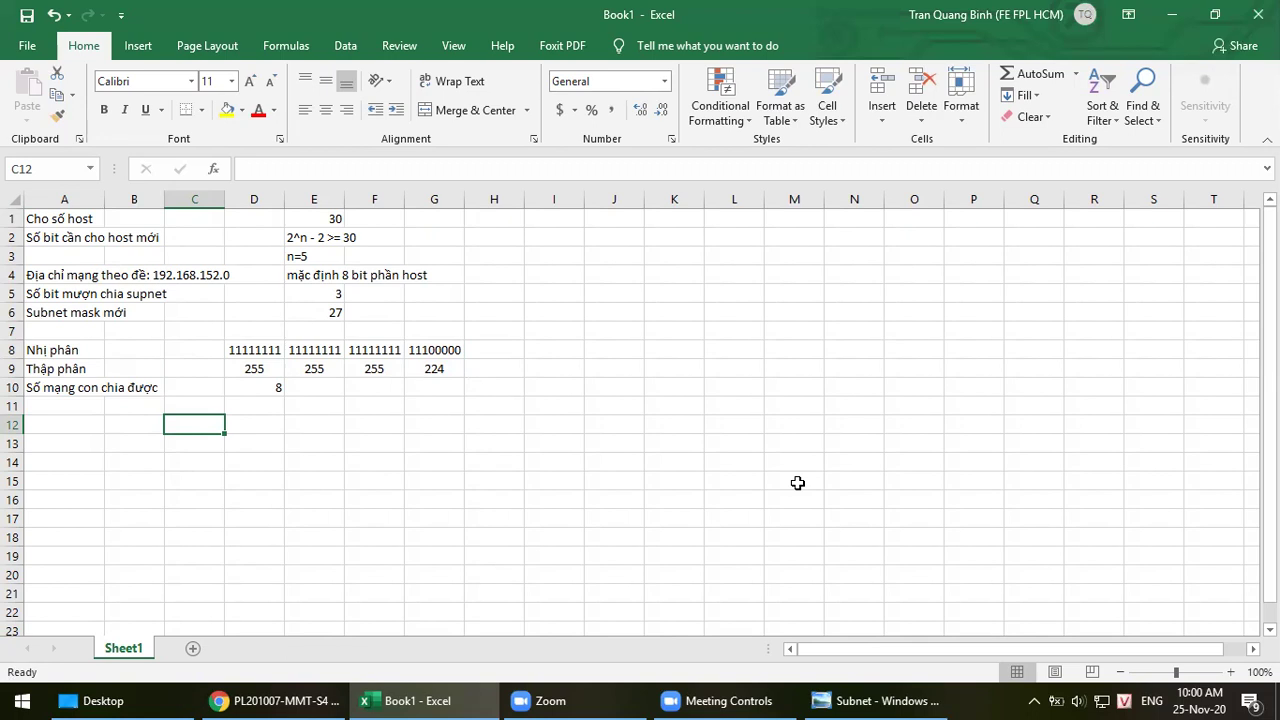
{"action": "type", "text": "192"}
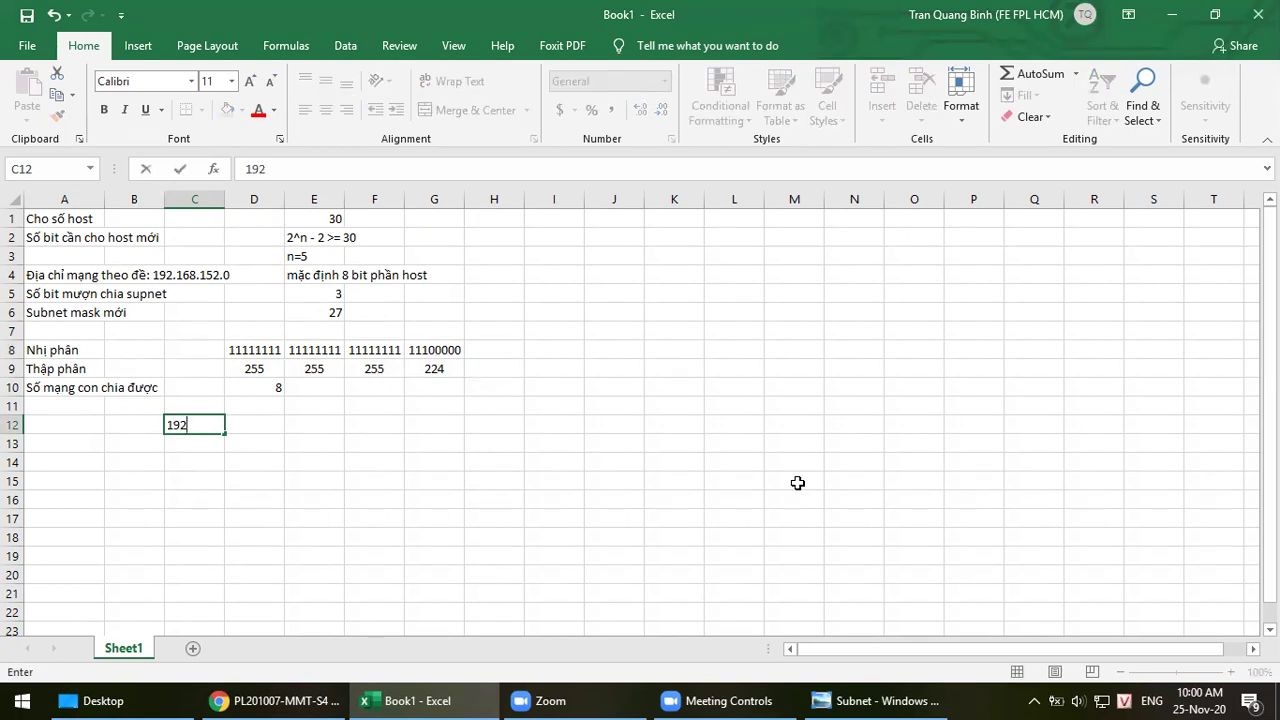
{"action": "key", "text": "Tab"}
{"action": "type", "text": "168"}
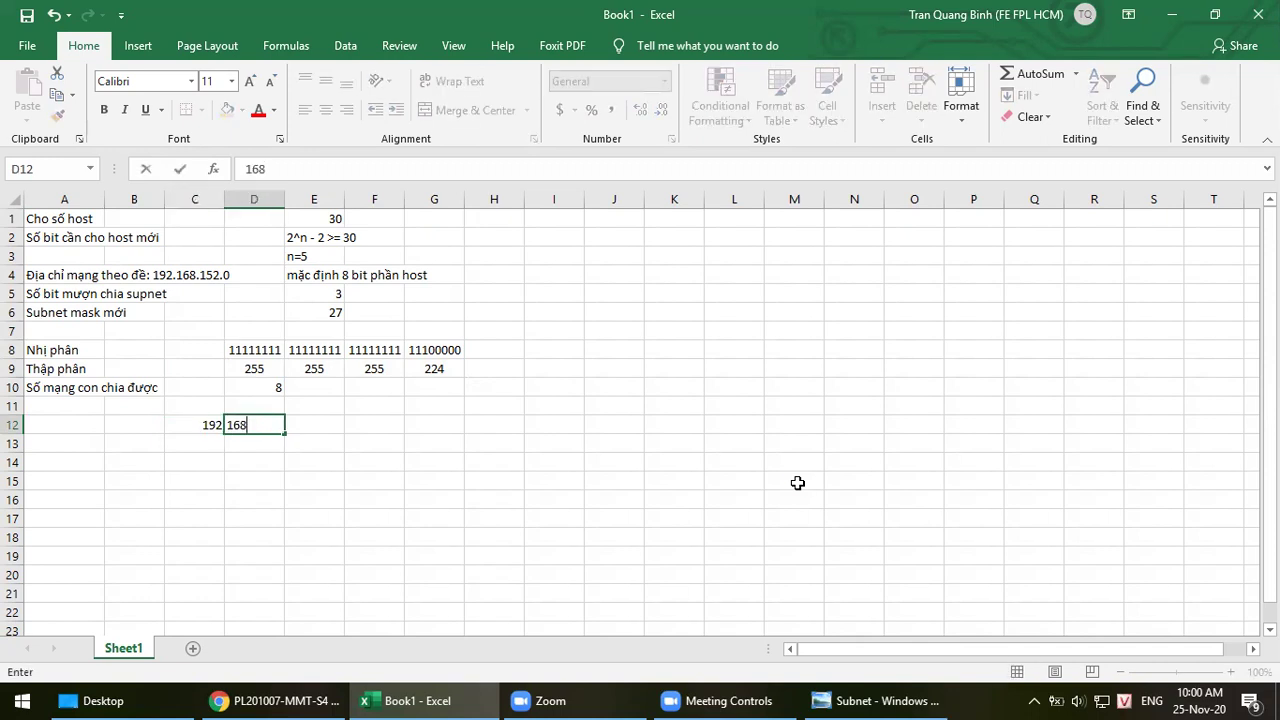
{"action": "key", "text": "Tab"}
{"action": "type", "text": "15"}
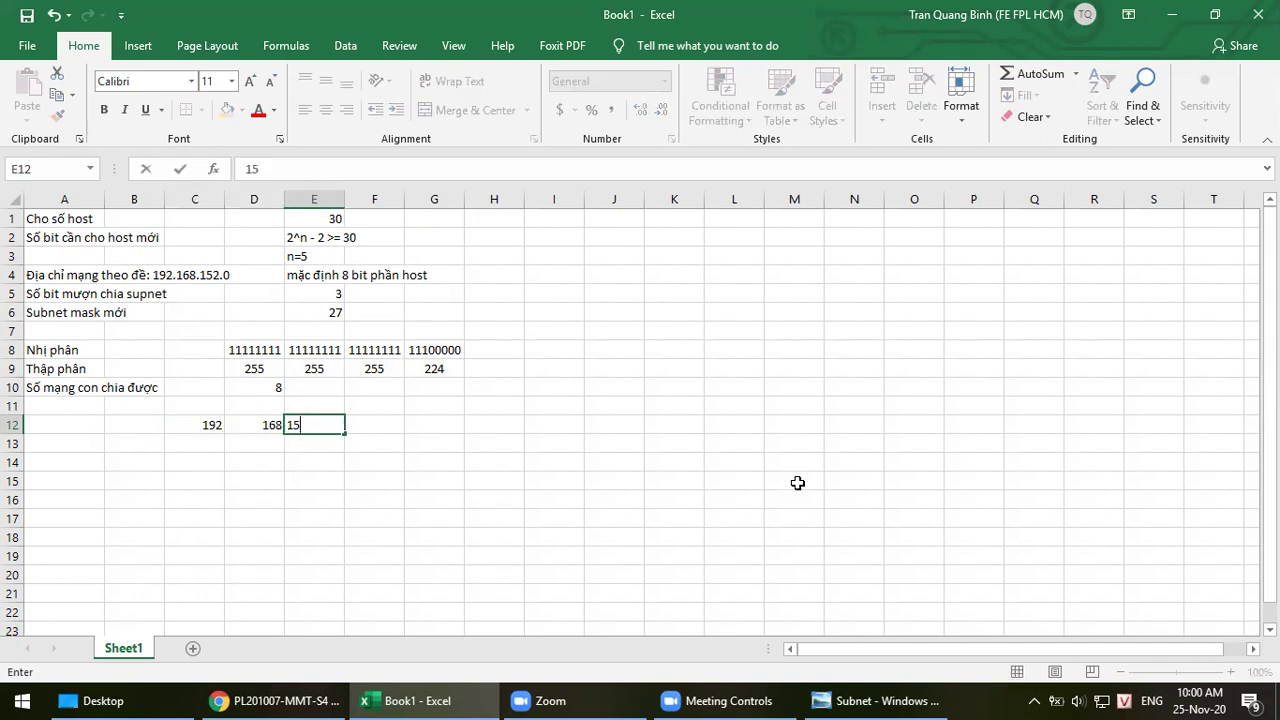
{"action": "type", "text": "2"}
{"action": "key", "text": "Tab"}
{"action": "type", "text": "0"}
{"action": "key", "text": "Down"}
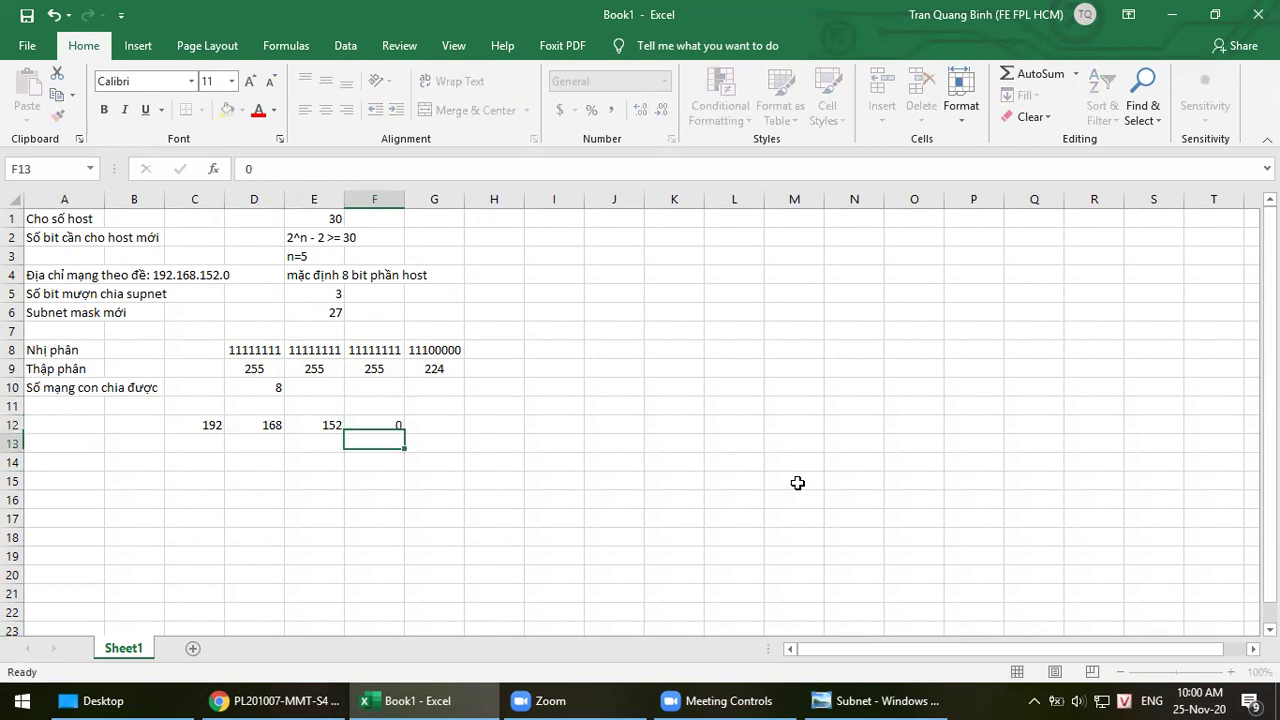
Step: Convert 192 to binary in C13 with =DEC2BIN(C12), giving 11000000
{"action": "key", "text": "Left"}
{"action": "key", "text": "Left"}
{"action": "key", "text": "Left"}
{"action": "key", "text": "Left"}
{"action": "key", "text": "Right"}
{"action": "type", "text": "="}
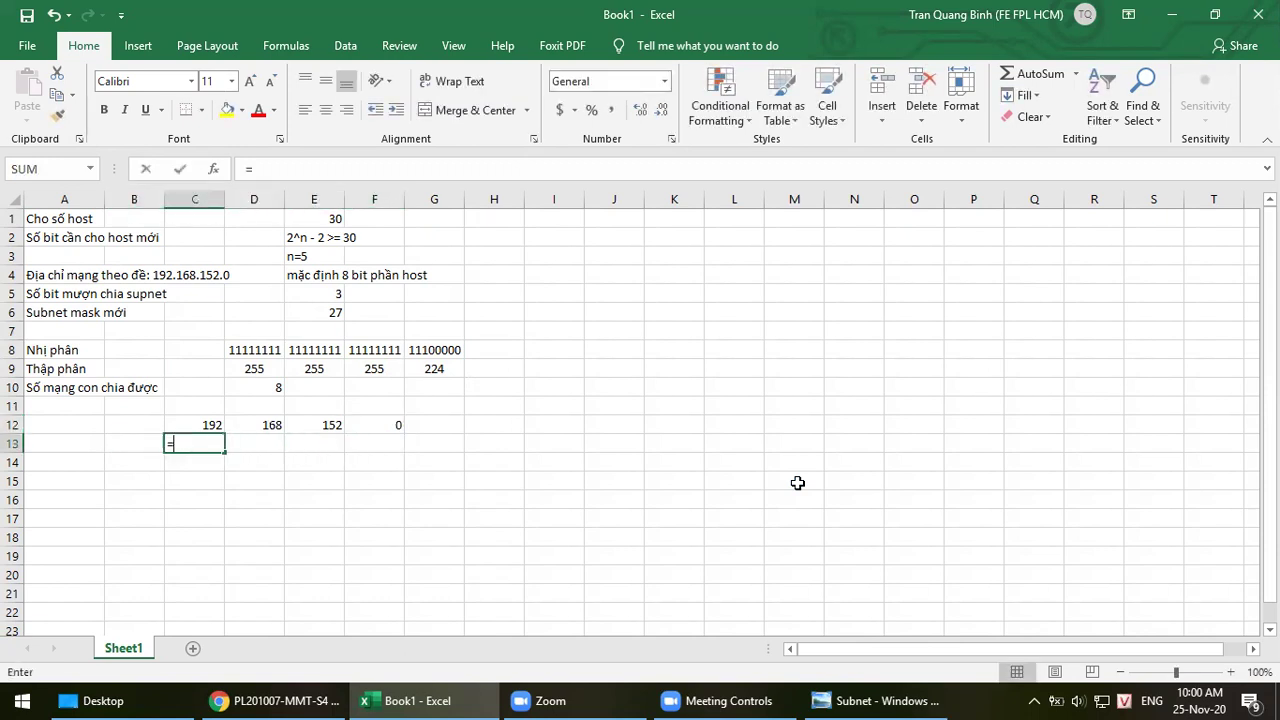
{"action": "type", "text": "BIN"}
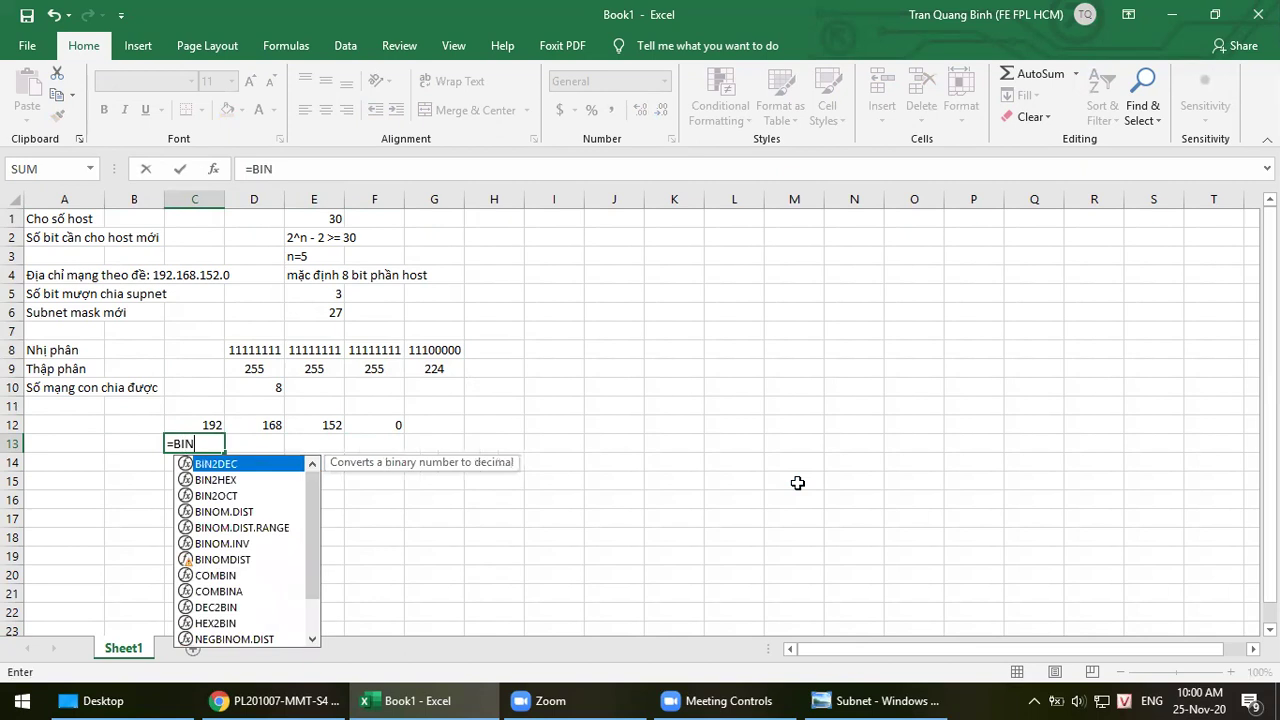
{"action": "key", "text": "BackSpace"}
{"action": "key", "text": "BackSpace"}
{"action": "key", "text": "BackSpace"}
{"action": "type", "text": "D"}
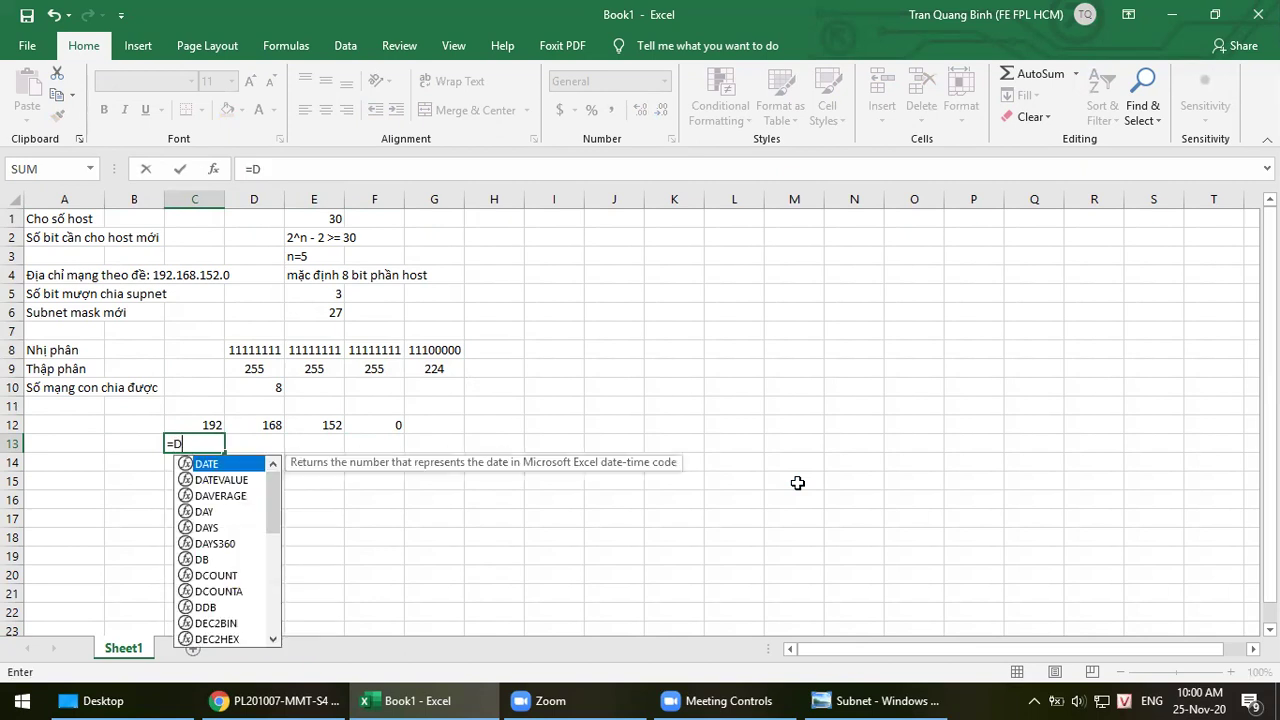
{"action": "type", "text": "E"}
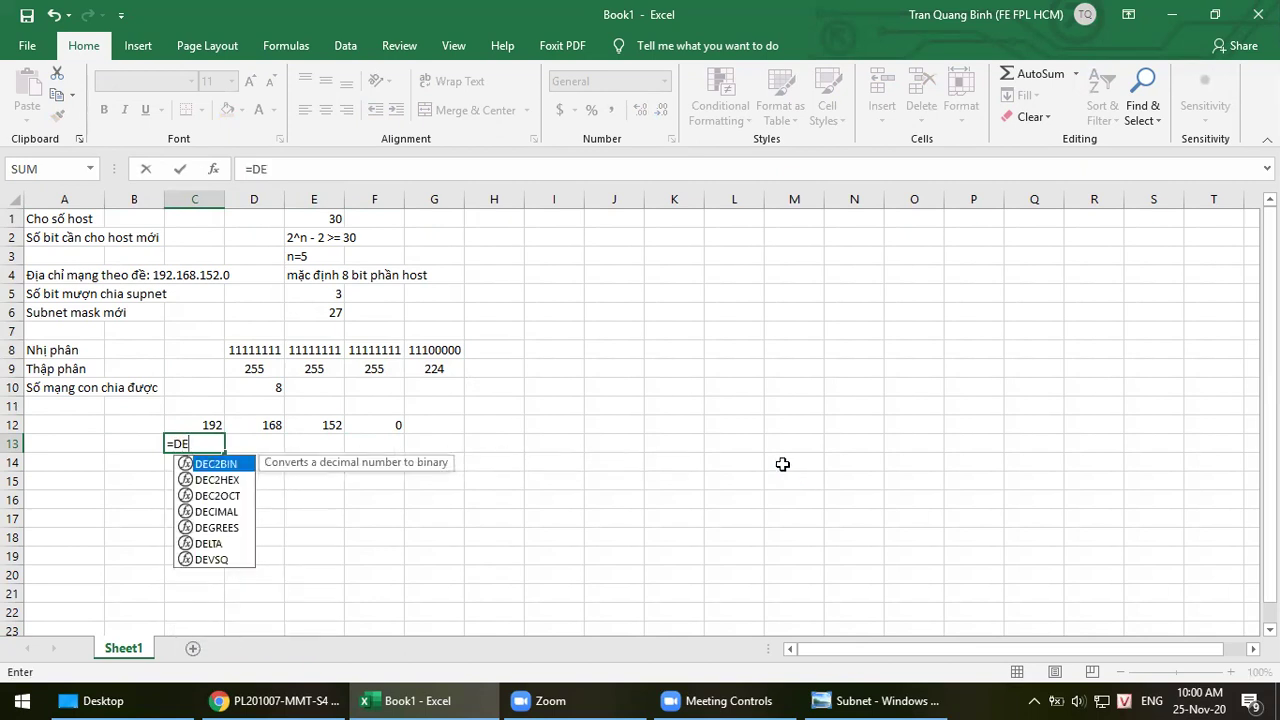
{"action": "left_click", "coordinate": [207, 418]}
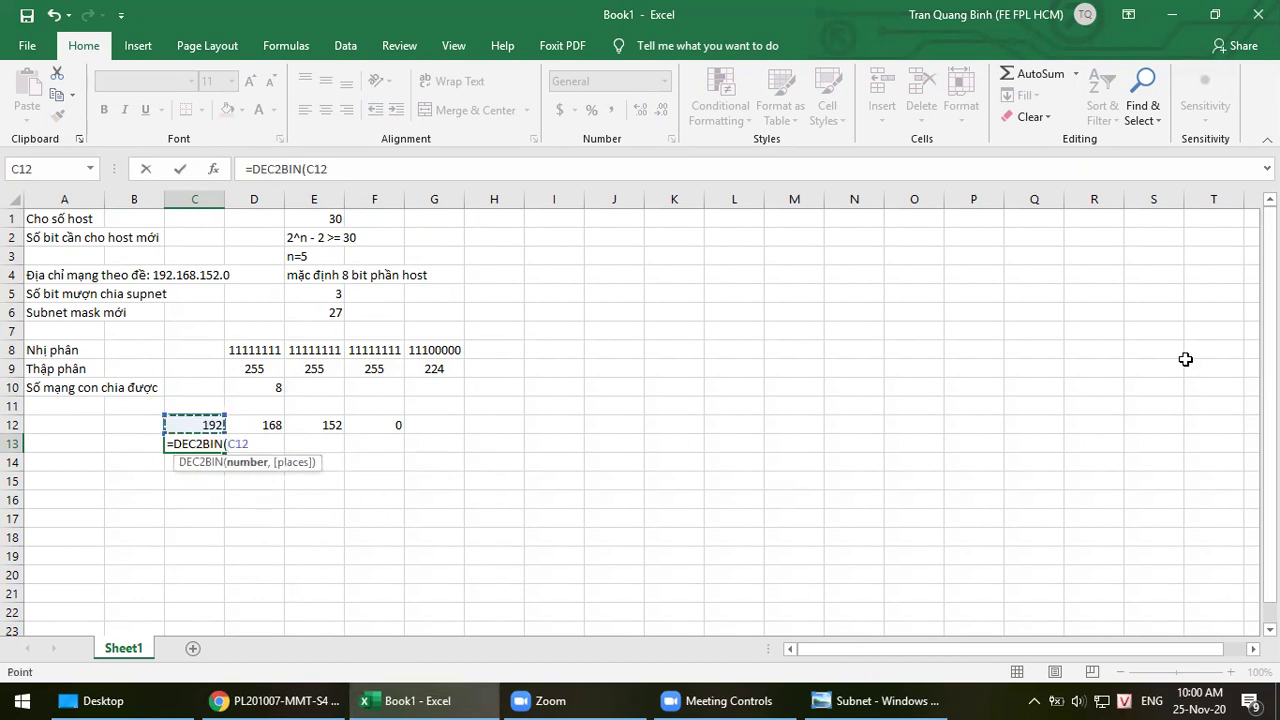
{"action": "key", "text": "Return"}
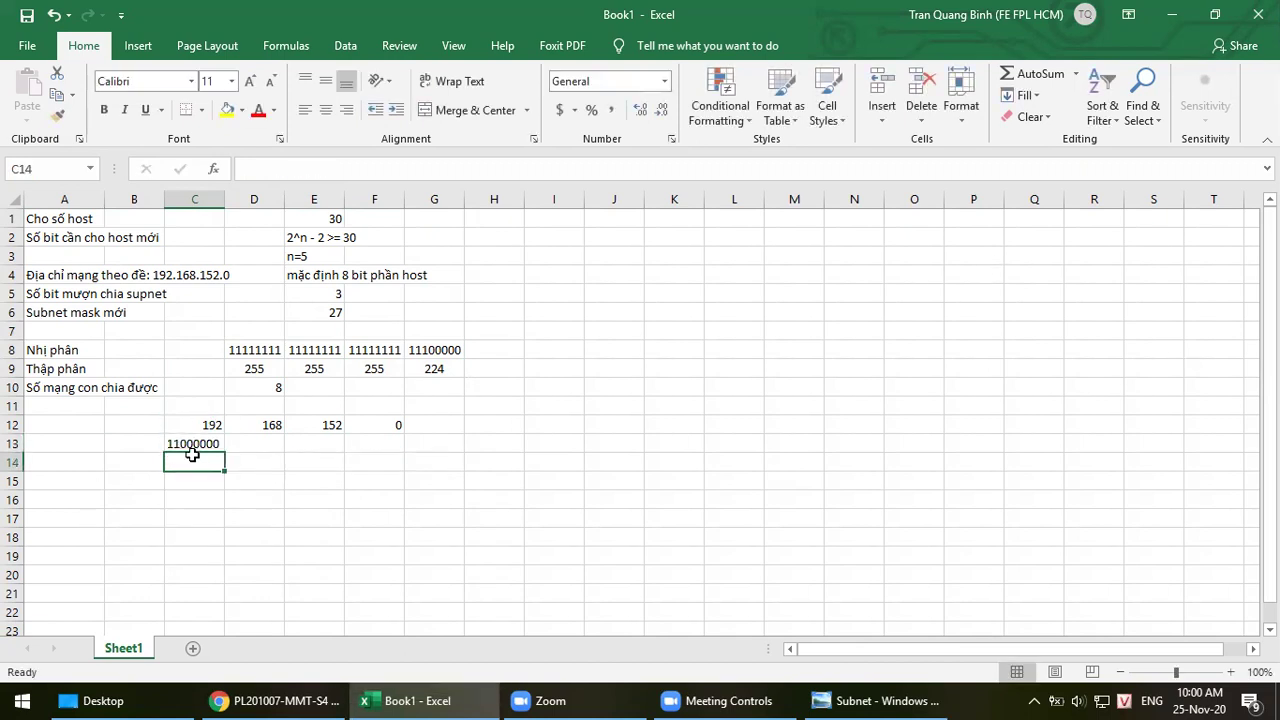
{"action": "left_click", "coordinate": [190, 445]}
Step: Fill the binary conversion across to column F and centre the decimal and binary rows
{"action": "left_click_drag", "start_coordinate": [225, 452], "coordinate": [408, 445]}
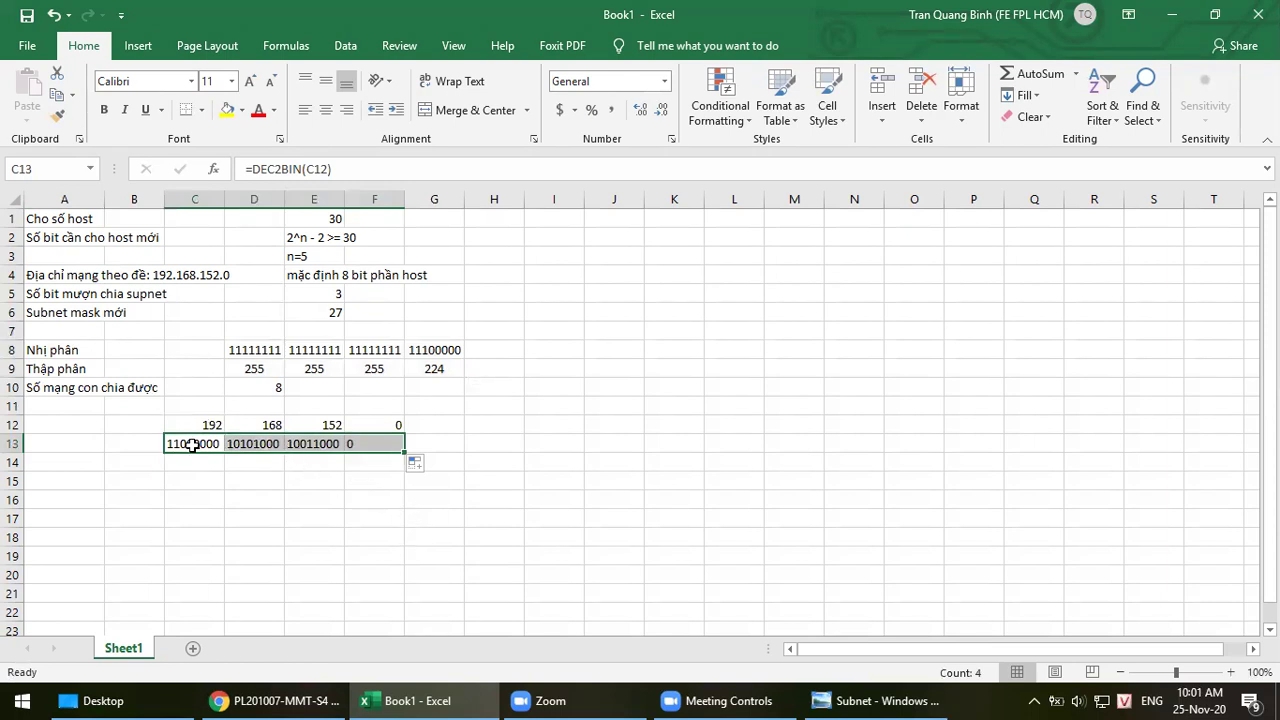
{"action": "left_click_drag", "start_coordinate": [190, 425], "coordinate": [398, 445]}
{"action": "left_click", "coordinate": [326, 110]}
Step: Try an IF(LEN()<8 length check in C13's formula, then clear it to start over
{"action": "left_click", "coordinate": [196, 441]}
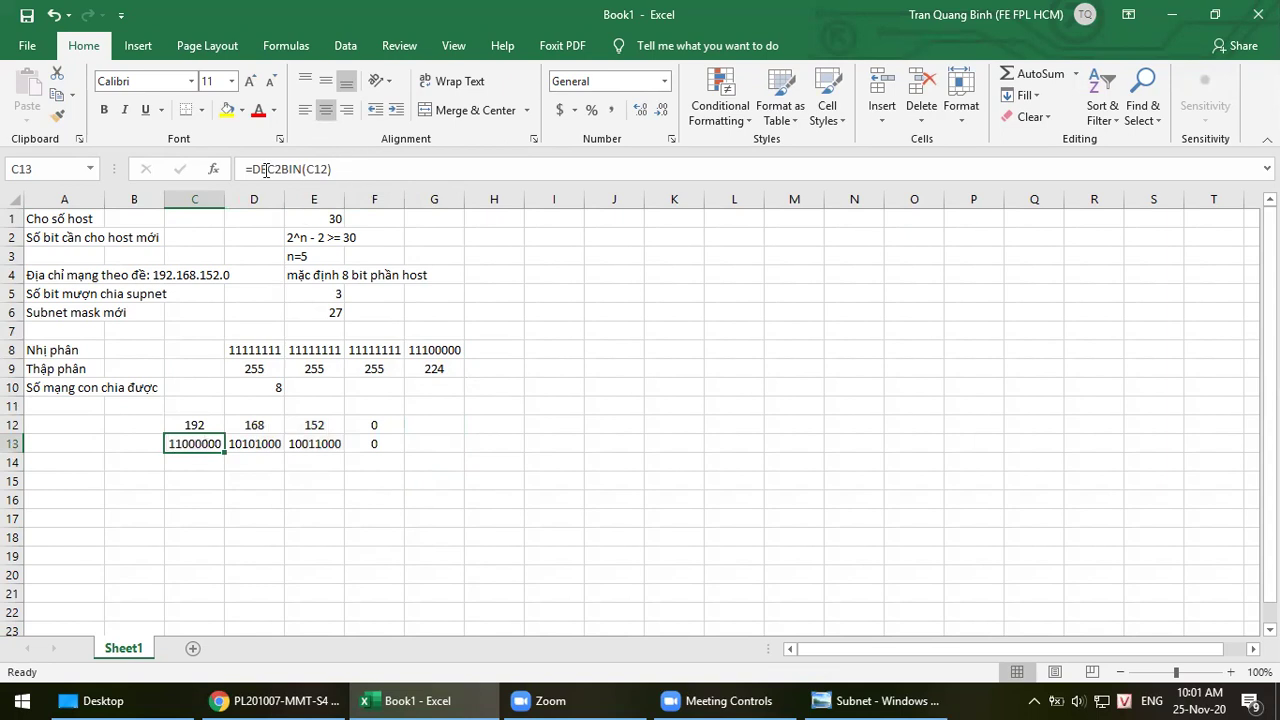
{"action": "left_click", "coordinate": [262, 169]}
{"action": "type", "text": "IF("}
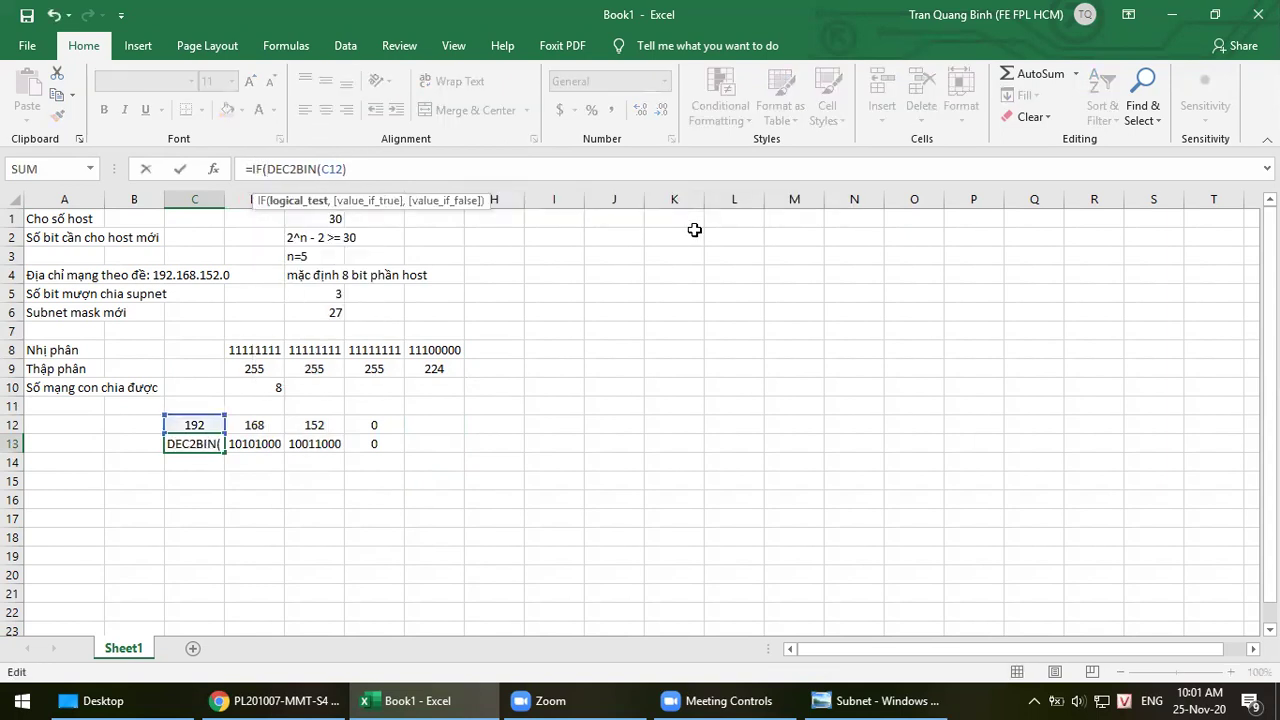
{"action": "type", "text": "L"}
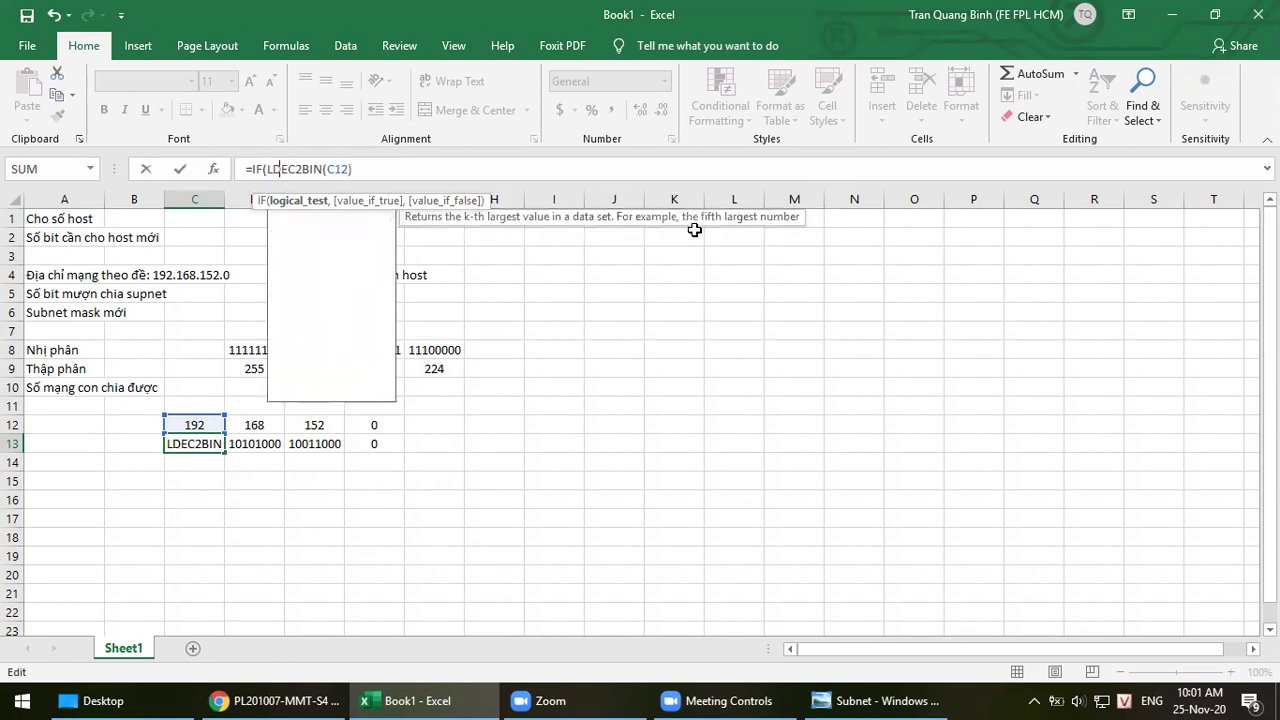
{"action": "type", "text": "EN("}
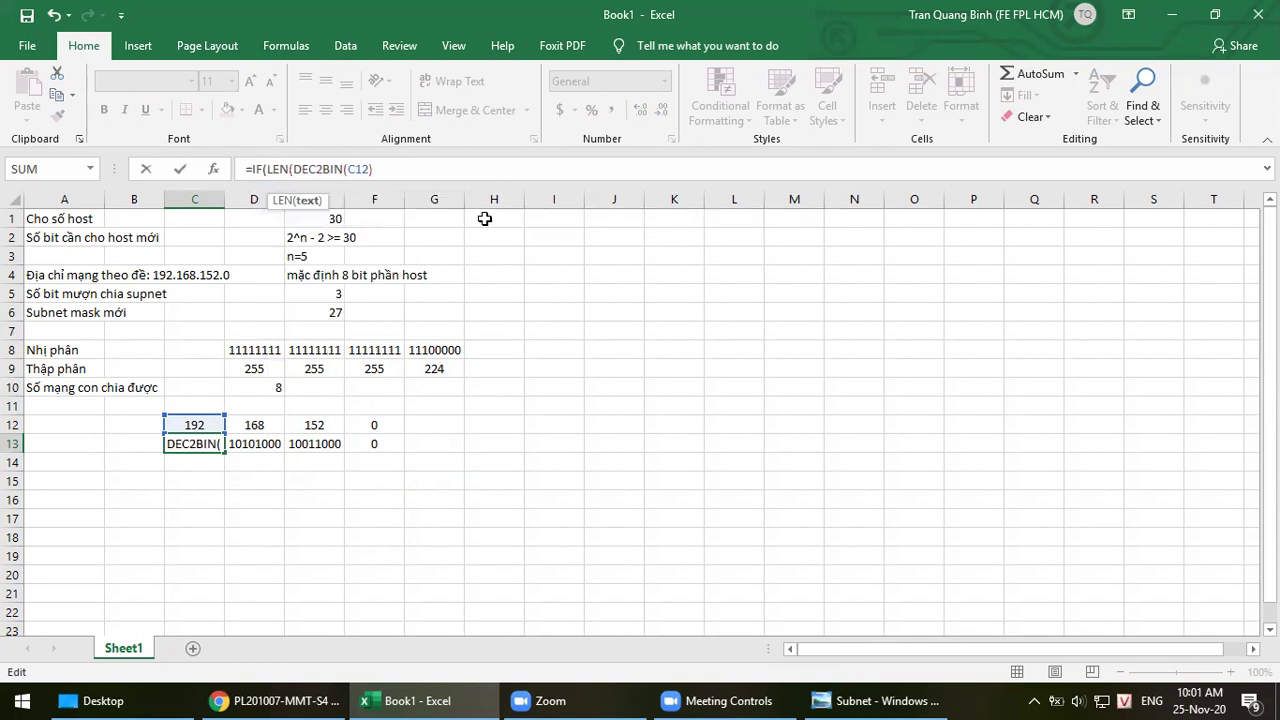
{"action": "left_click", "coordinate": [423, 169]}
{"action": "type", "text": ")"}
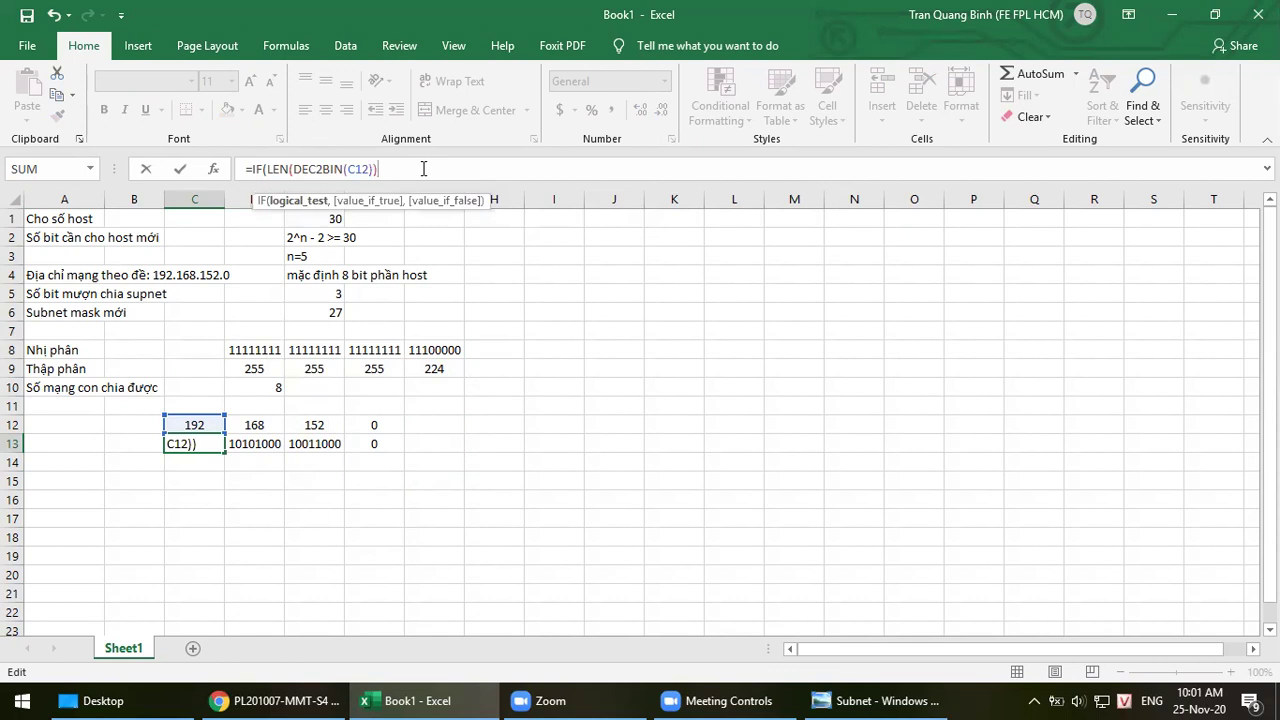
{"action": "type", "text": "<8"}
{"action": "type", "text": ","}
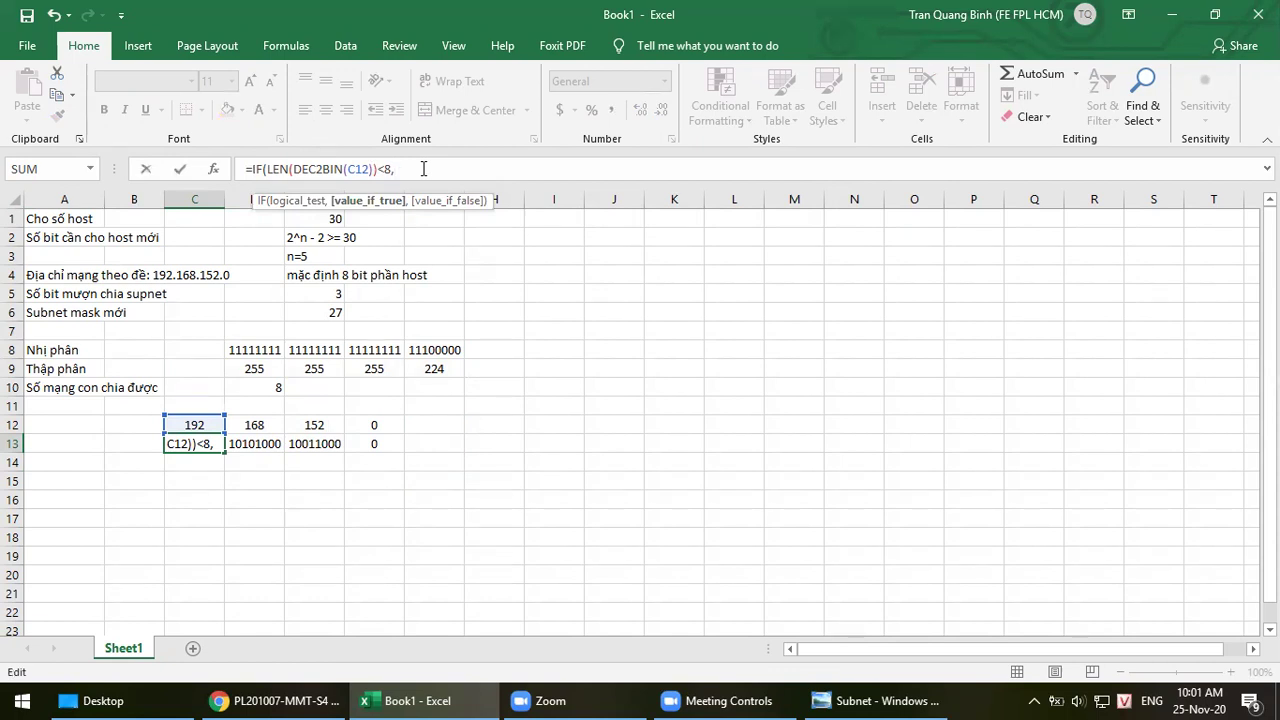
{"action": "key", "text": "BackSpace"}
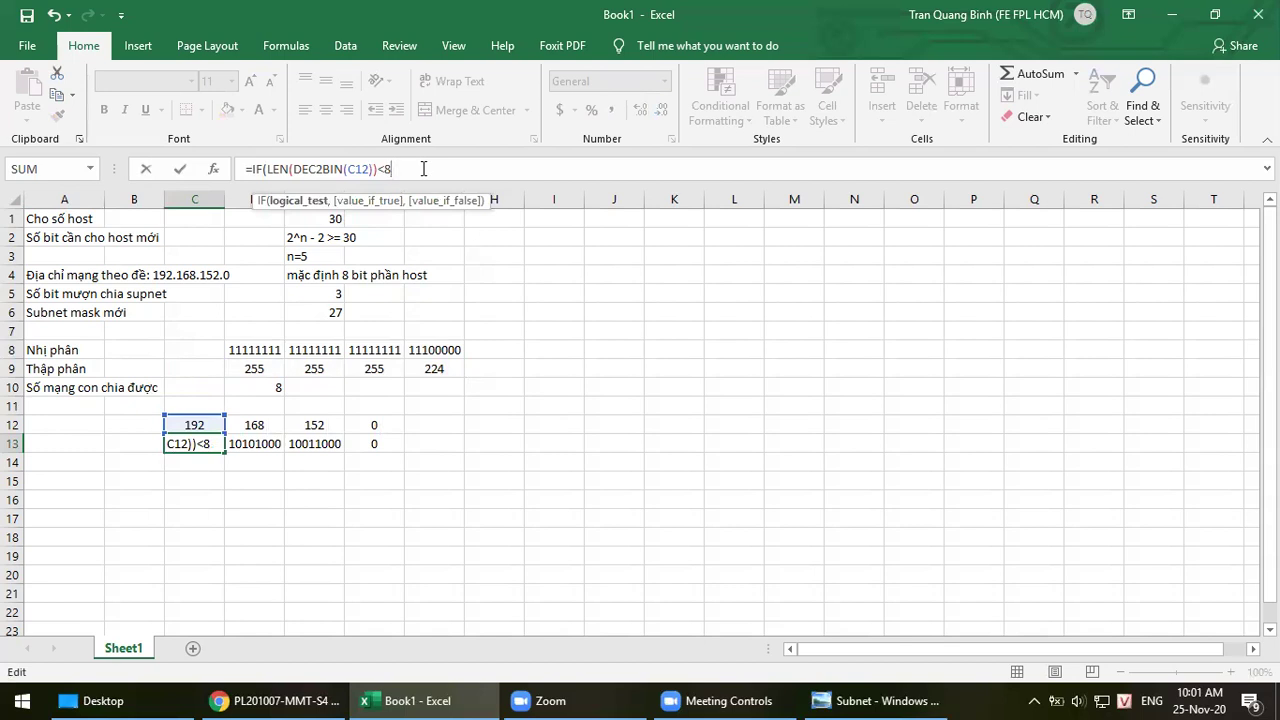
{"action": "key", "text": "BackSpace"}
{"action": "key", "text": "BackSpace"}
{"action": "key", "text": "BackSpace"}
{"action": "key", "text": "BackSpace"}
{"action": "key", "text": "BackSpace"}
{"action": "key", "text": "BackSpace"}
{"action": "key", "text": "BackSpace"}
{"action": "key", "text": "BackSpace"}
{"action": "key", "text": "BackSpace"}
{"action": "key", "text": "BackSpace"}
{"action": "key", "text": "BackSpace"}
{"action": "key", "text": "BackSpace"}
{"action": "key", "text": "BackSpace"}
{"action": "key", "text": "BackSpace"}
{"action": "key", "text": "BackSpace"}
{"action": "key", "text": "BackSpace"}
{"action": "key", "text": "BackSpace"}
{"action": "key", "text": "BackSpace"}
{"action": "key", "text": "BackSpace"}
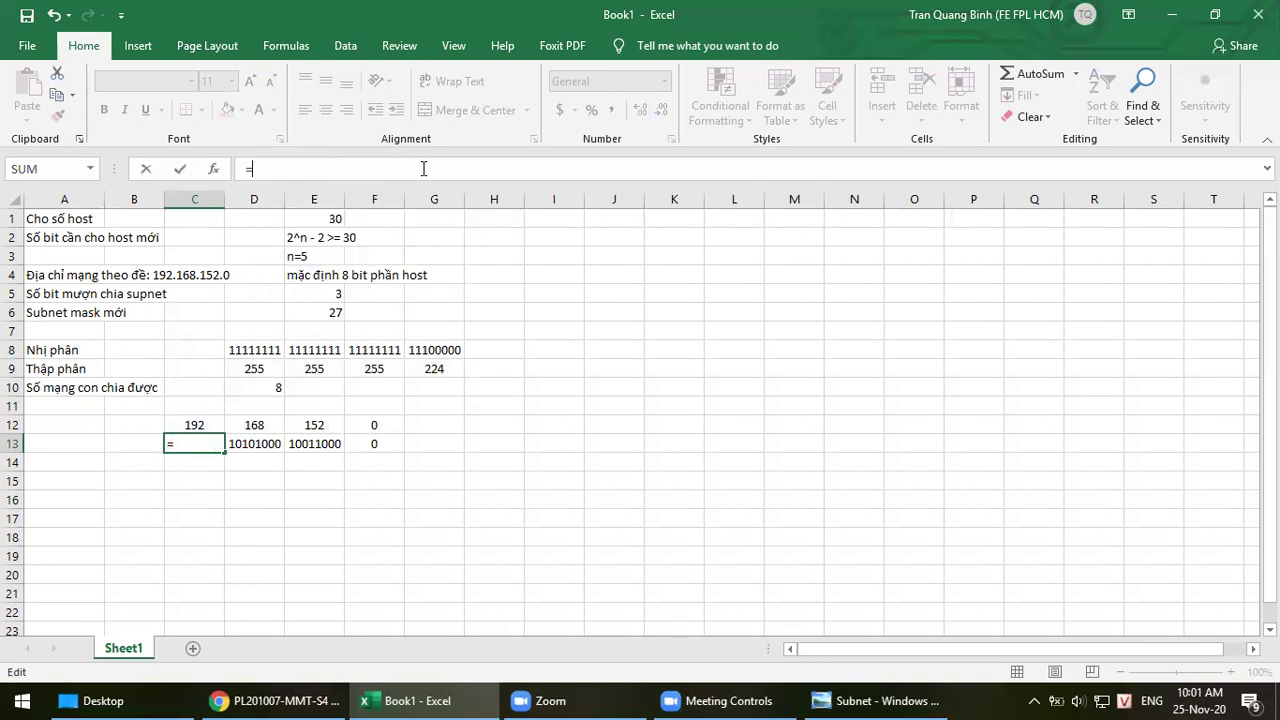
Step: Rewrite C13 as =RIGHT("0000000"&DEC2BIN(C12),8) so 192 shows as 11000000
{"action": "type", "text": "RIGHT("}
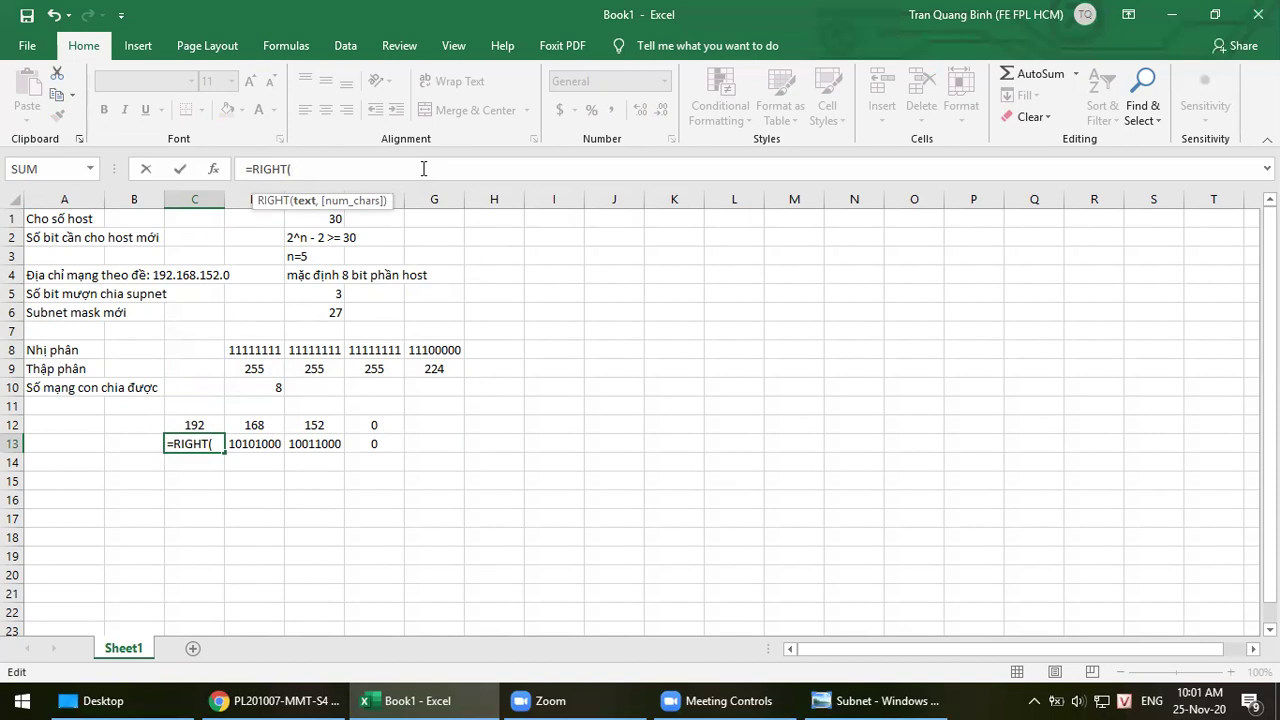
{"action": "type", "text": "0000000"}
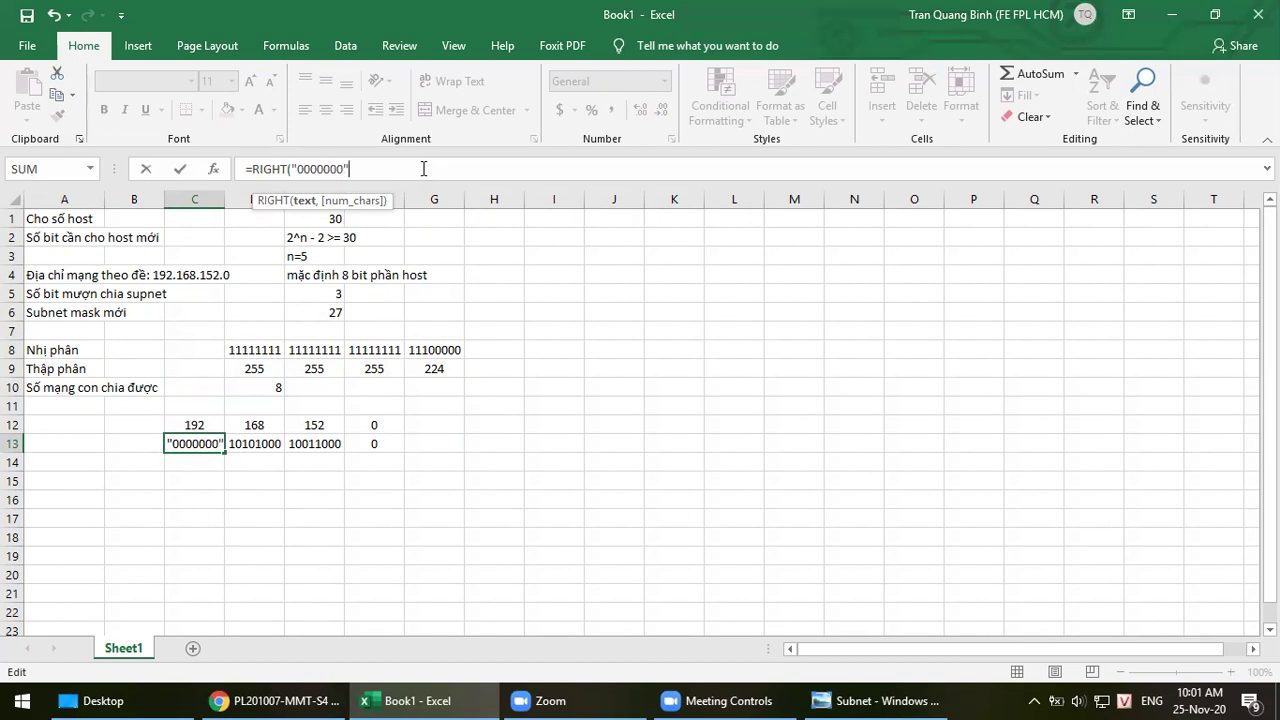
{"action": "type", "text": "&"}
{"action": "type", "text": "DEE"}
{"action": "key", "text": "BackSpace"}
{"action": "type", "text": "E"}
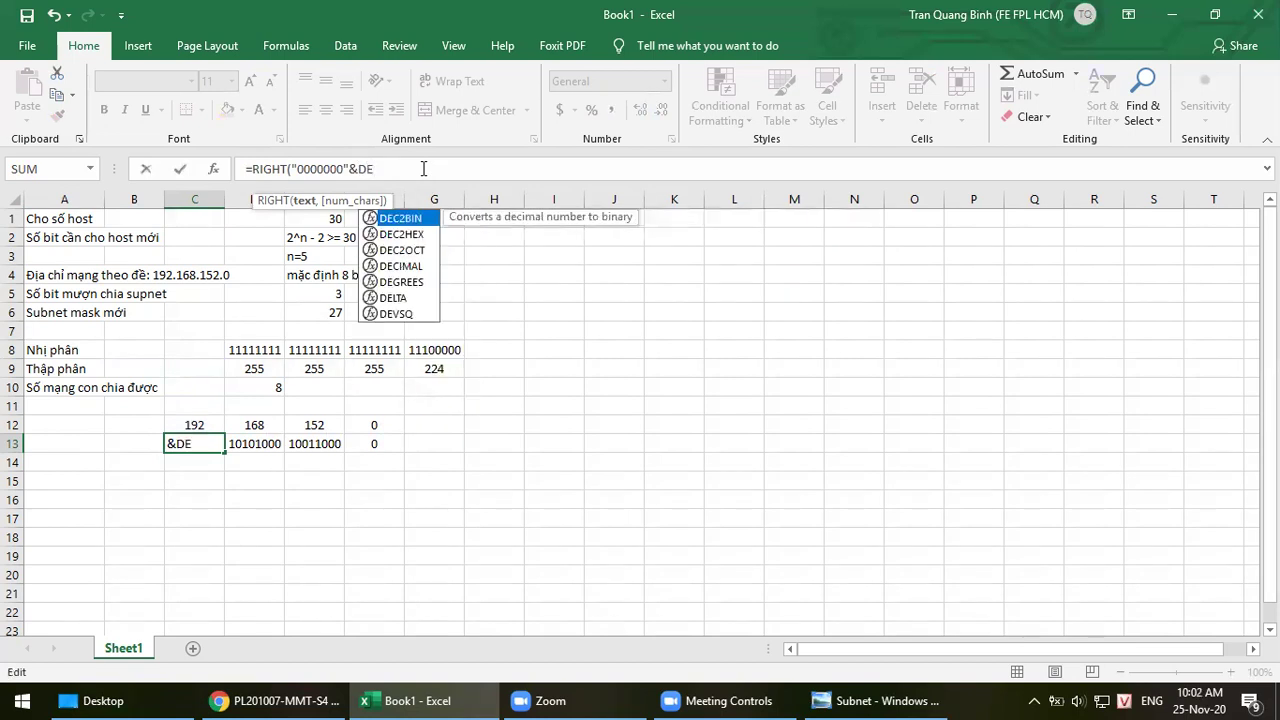
{"action": "double_click", "coordinate": [382, 218]}
{"action": "left_click", "coordinate": [201, 428]}
{"action": "type", "text": ")"}
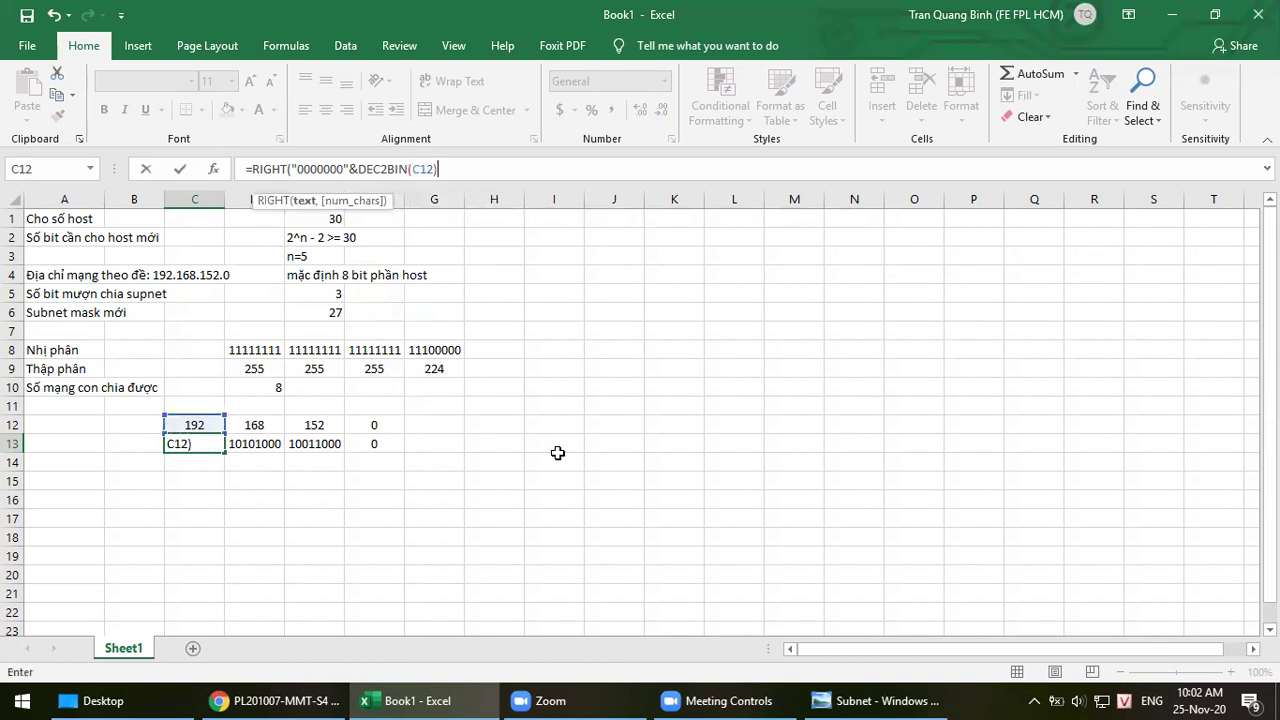
{"action": "type", "text": ","}
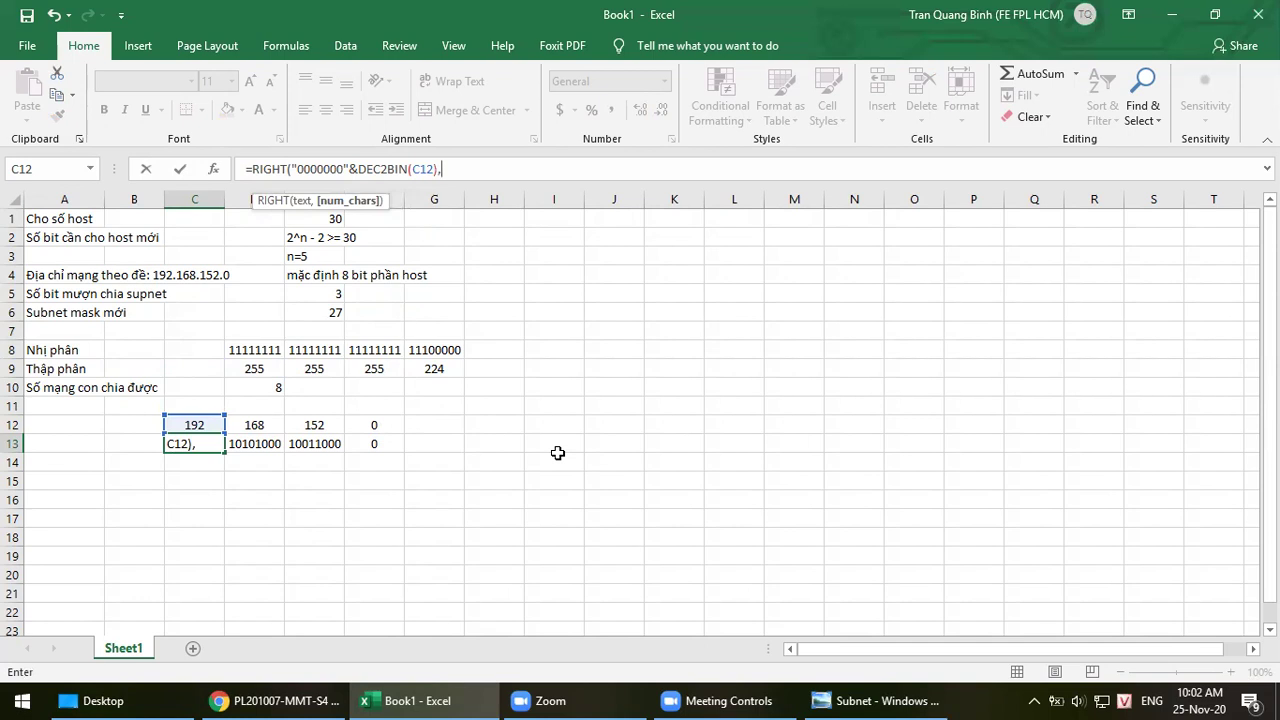
{"action": "type", "text": "8)"}
{"action": "key", "text": "Return"}
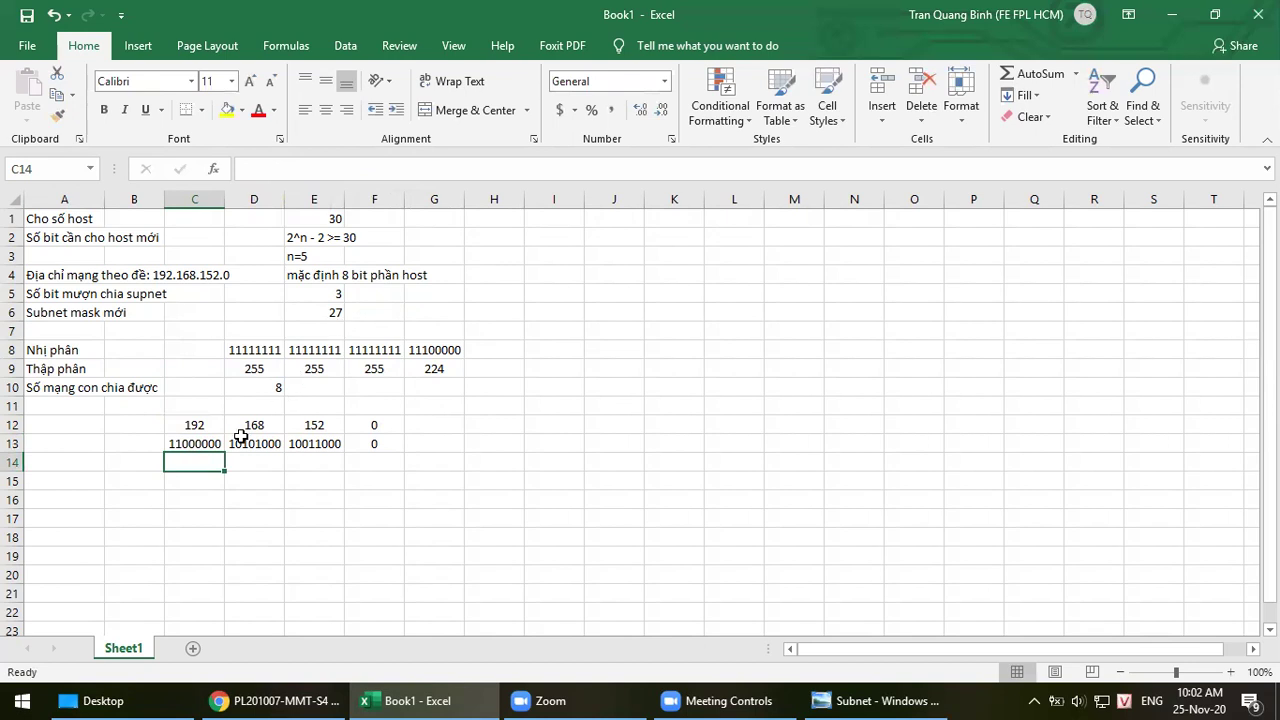
{"action": "left_click", "coordinate": [205, 444]}
Step: Copy C13's padded binary formula across to F13 and widen columns C to F equally
{"action": "left_click_drag", "start_coordinate": [224, 452], "coordinate": [400, 450]}
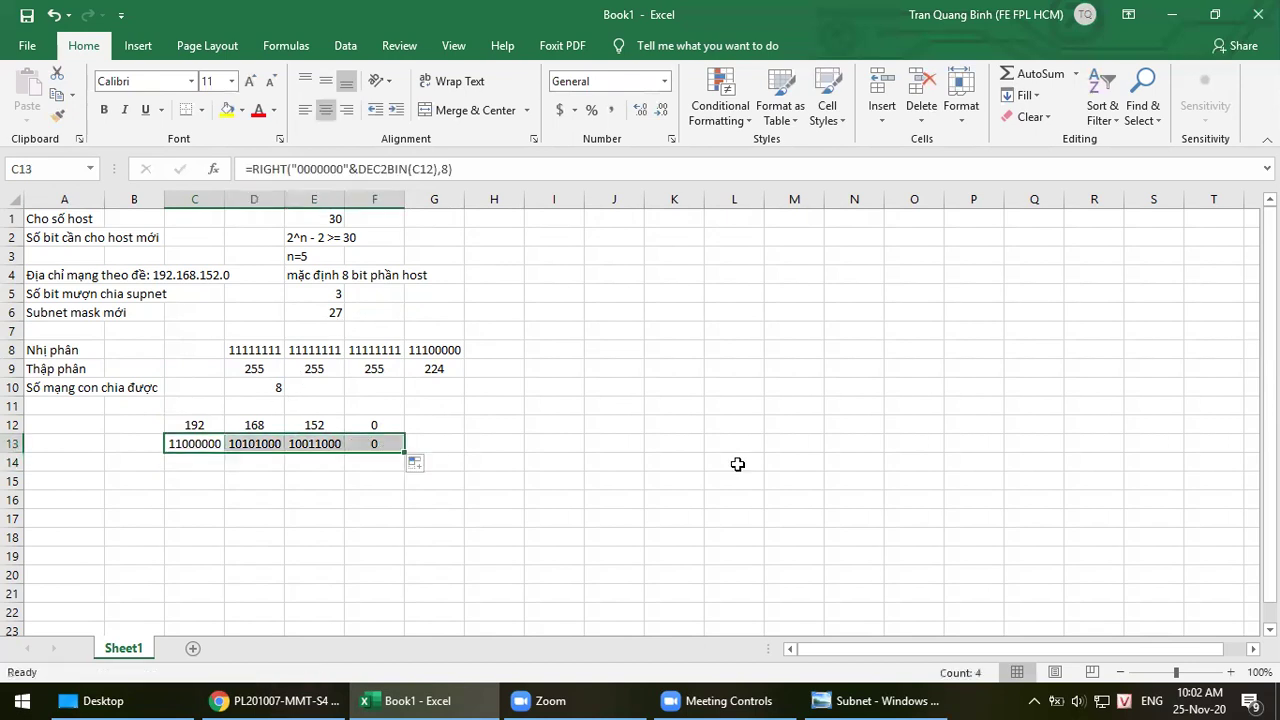
{"action": "left_click_drag", "start_coordinate": [193, 195], "coordinate": [431, 197]}
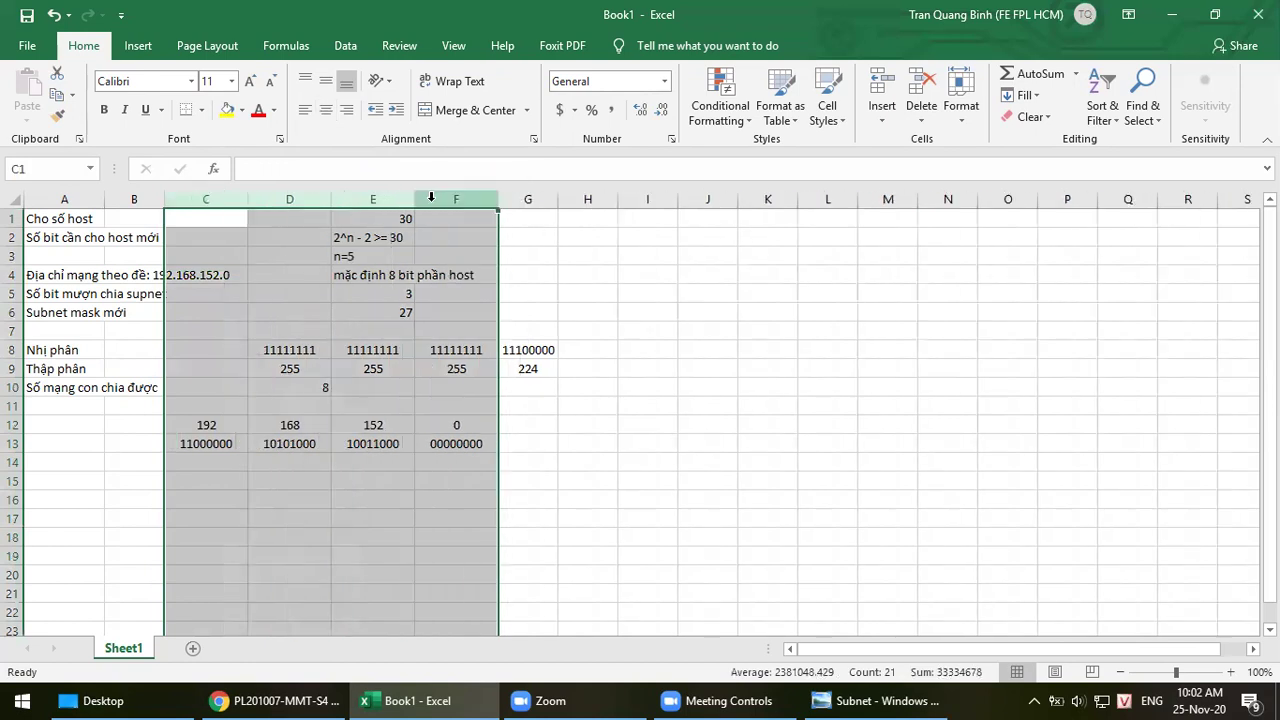
{"action": "left_click", "coordinate": [421, 477]}
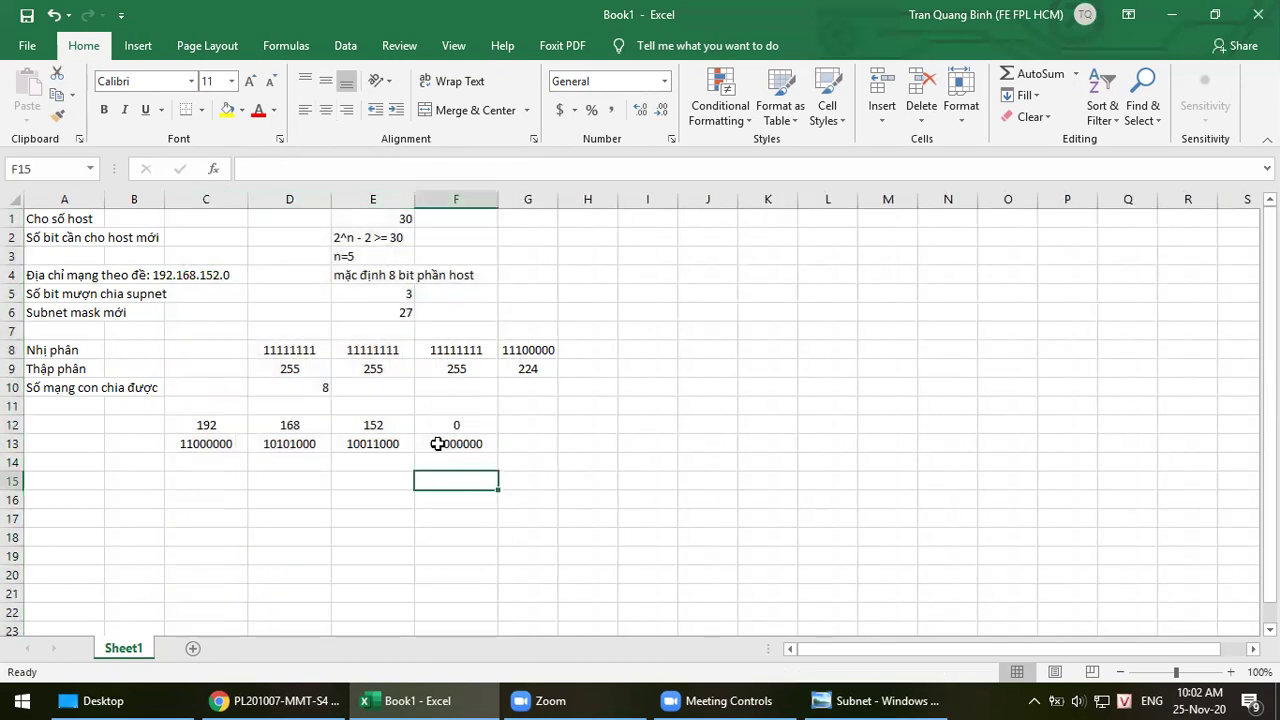
Step: Check the octet formulas and re-enter F13's formula so the last octet shows 00000000
{"action": "left_click", "coordinate": [438, 443]}
{"action": "mouse_move", "coordinate": [540, 700]}
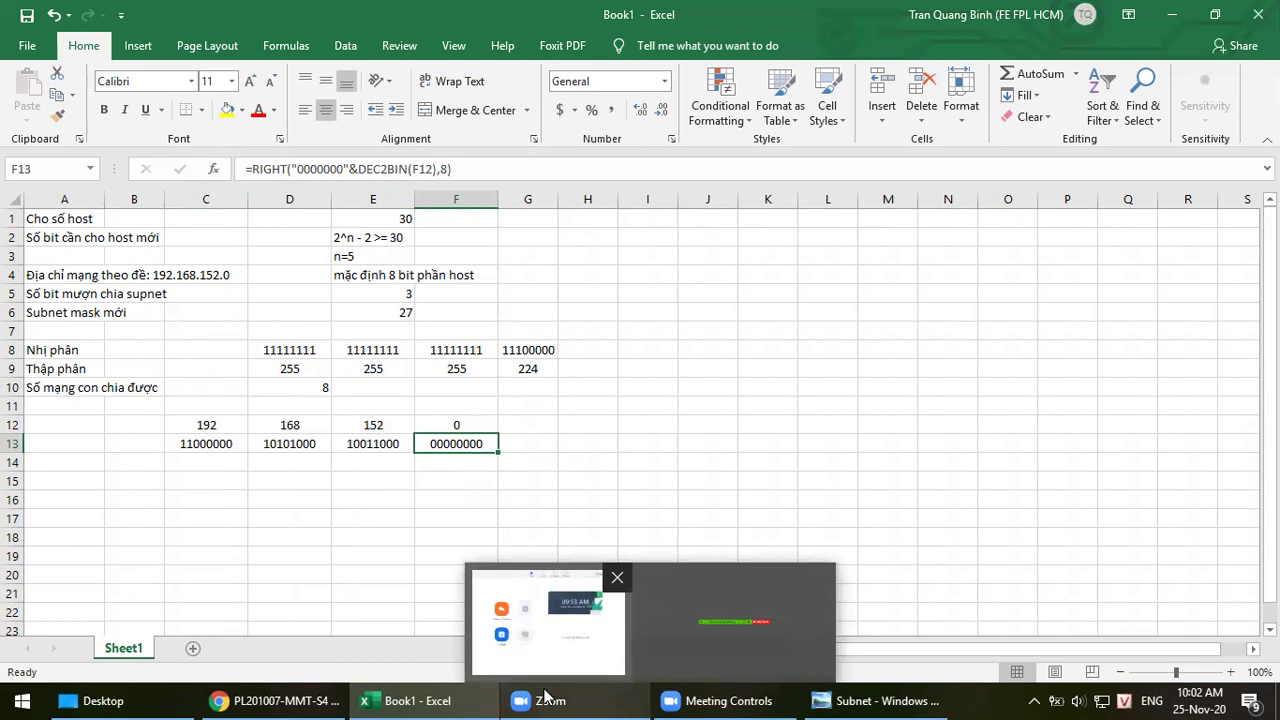
{"action": "left_click", "coordinate": [351, 532]}
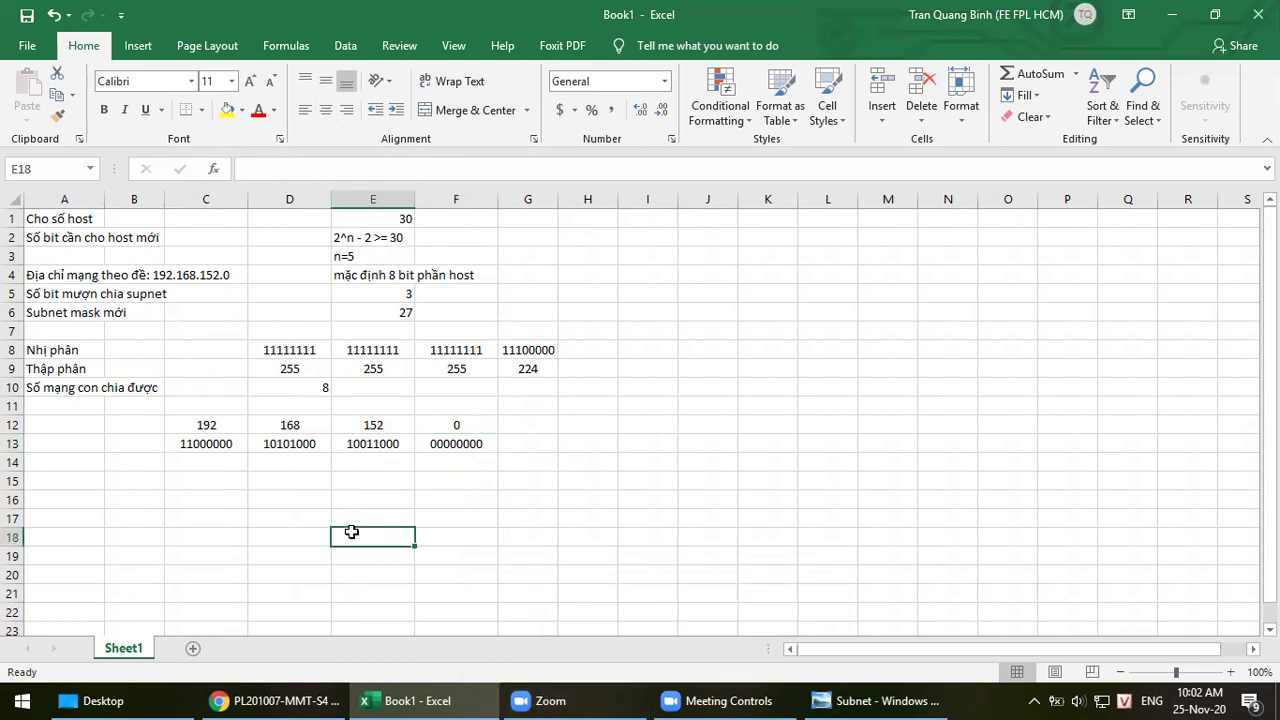
{"action": "left_click", "coordinate": [220, 440]}
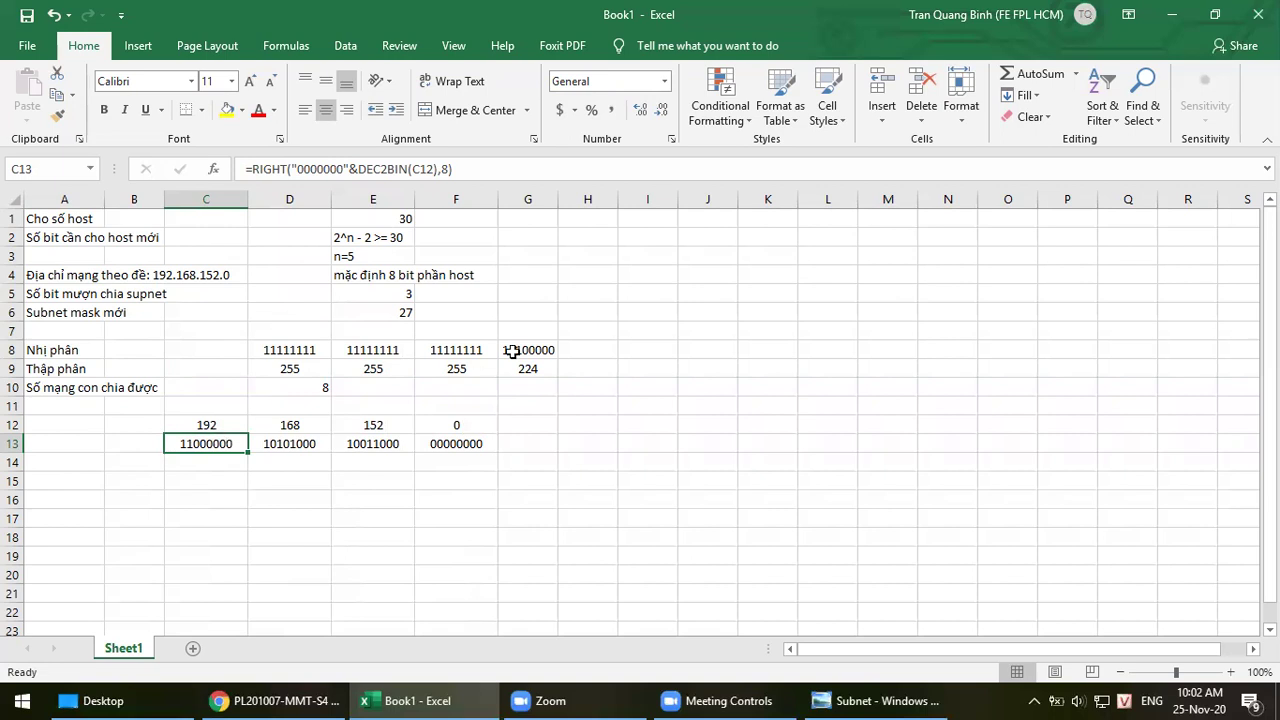
{"action": "left_click", "coordinate": [460, 427]}
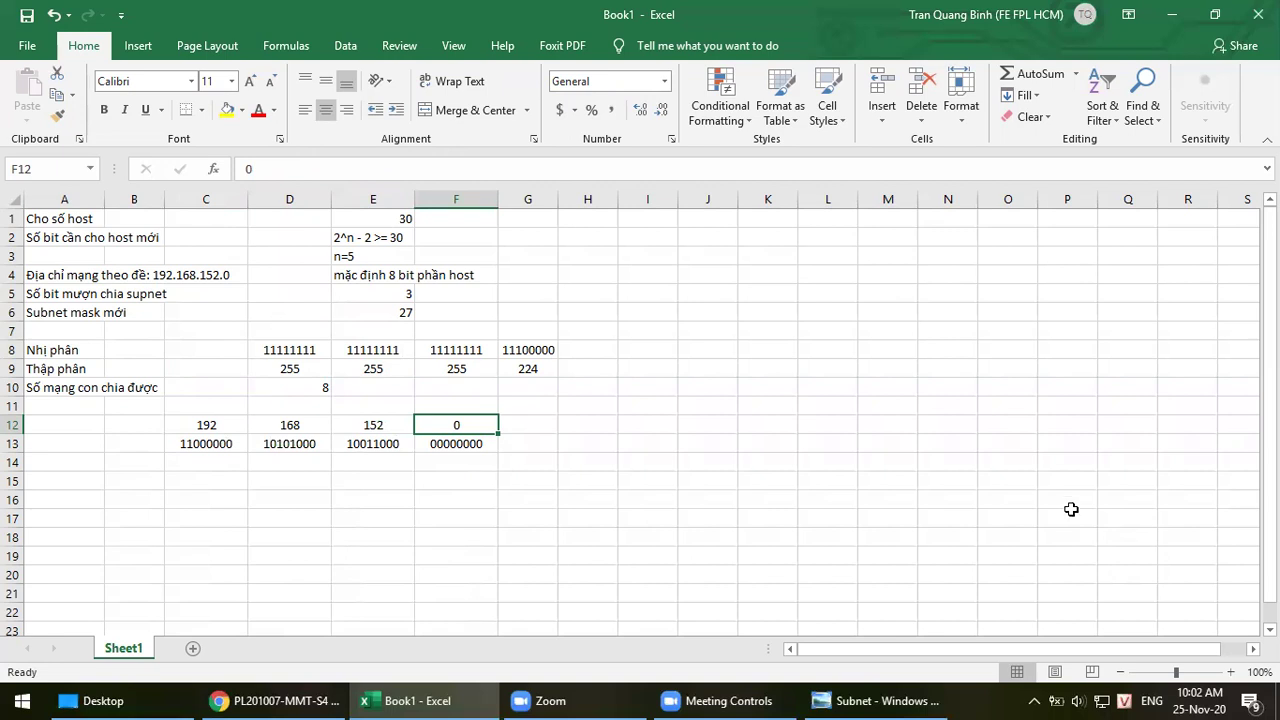
{"action": "left_click", "coordinate": [436, 439]}
{"action": "left_click", "coordinate": [441, 169]}
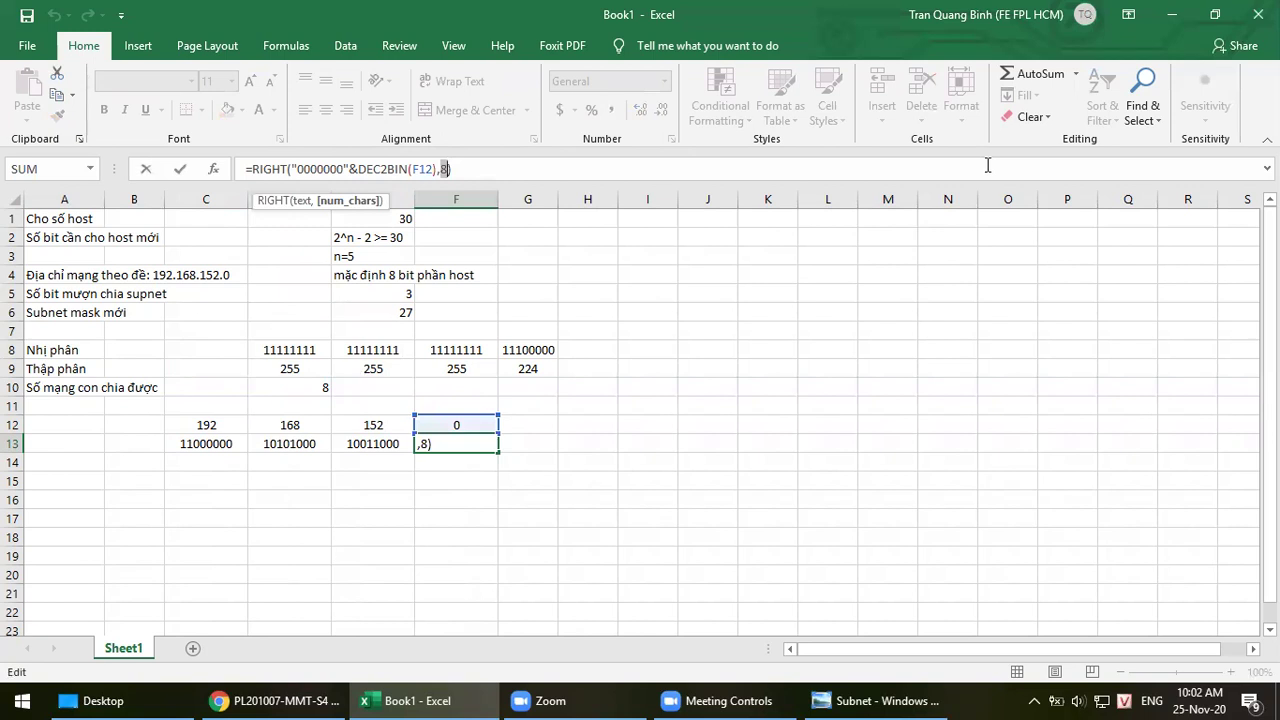
{"action": "key", "text": "ctrl+Return"}
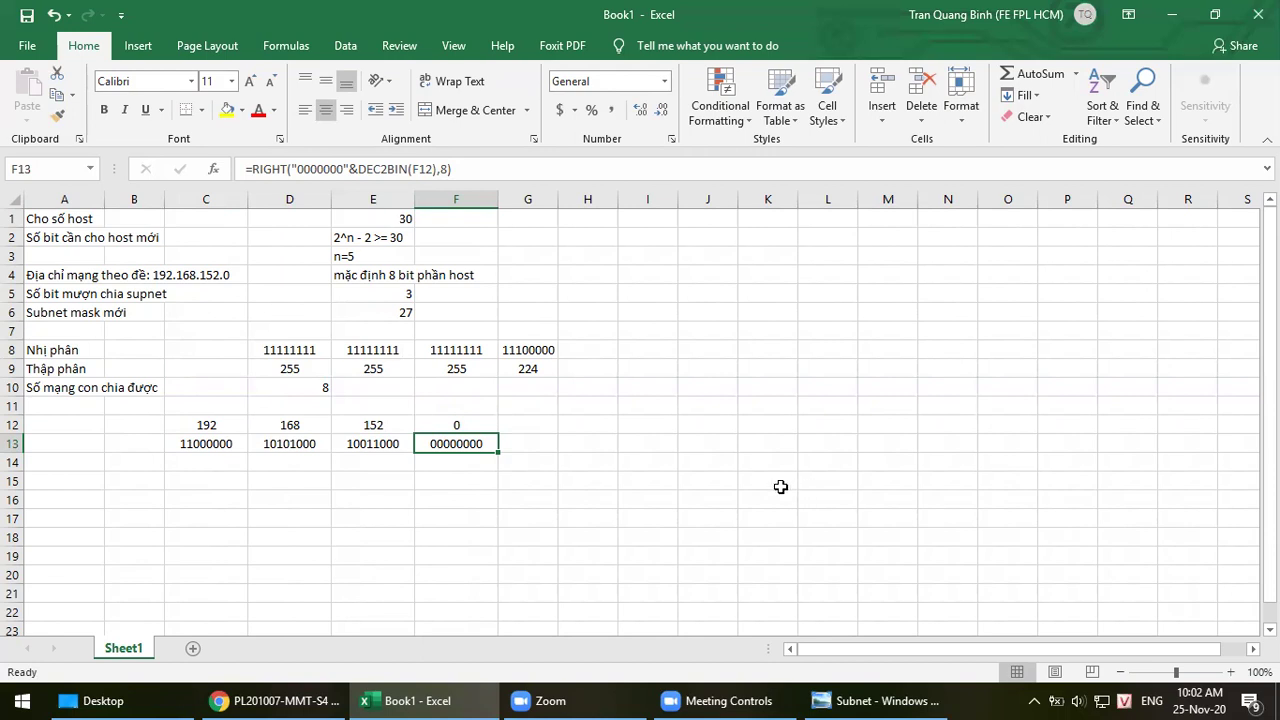
Step: Copy the binary subnet mask from D8:G8 into row 14 starting at C14
{"action": "left_click_drag", "start_coordinate": [270, 357], "coordinate": [520, 350]}
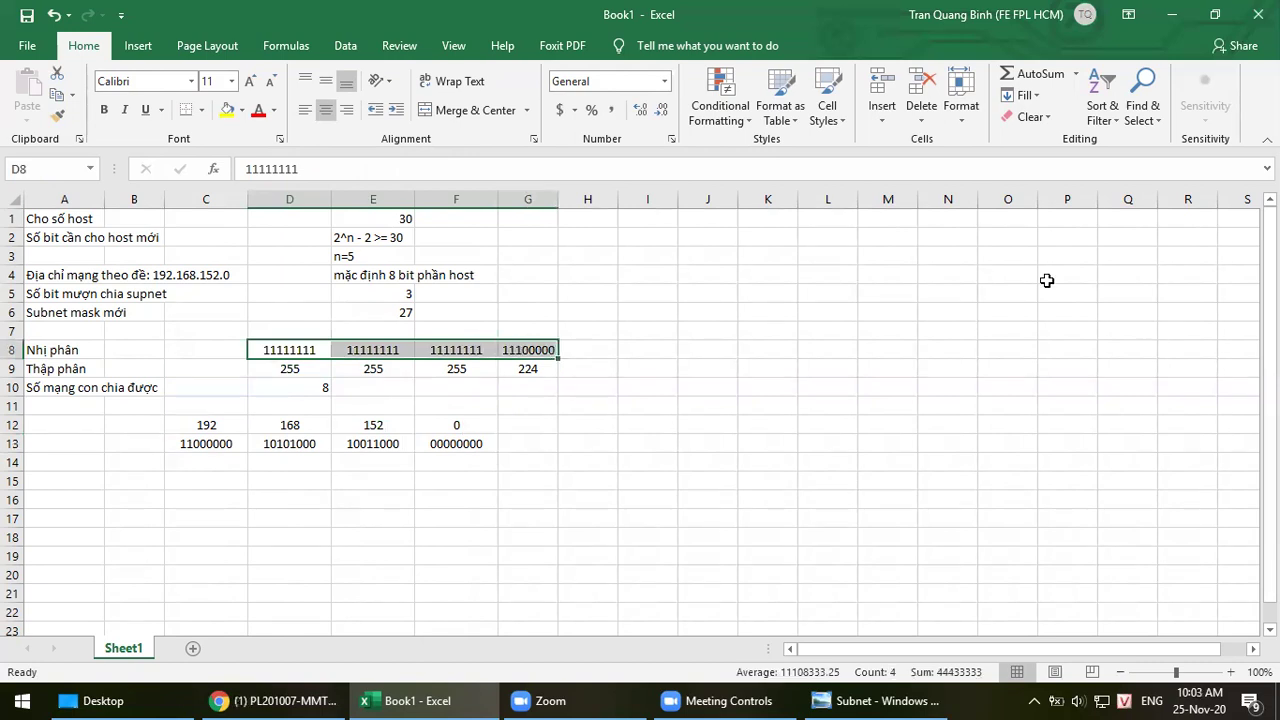
{"action": "key", "text": "ctrl+c"}
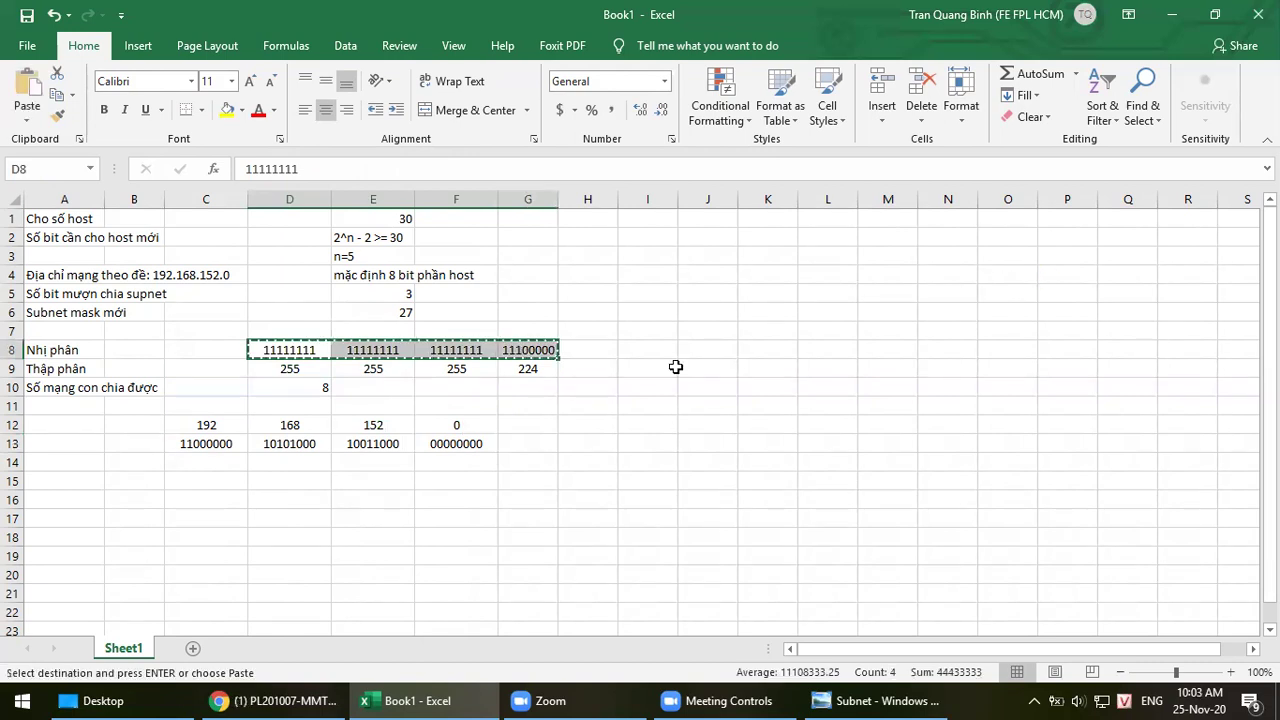
{"action": "left_click", "coordinate": [218, 462]}
{"action": "key", "text": "ctrl+v"}
{"action": "key", "text": "Escape"}
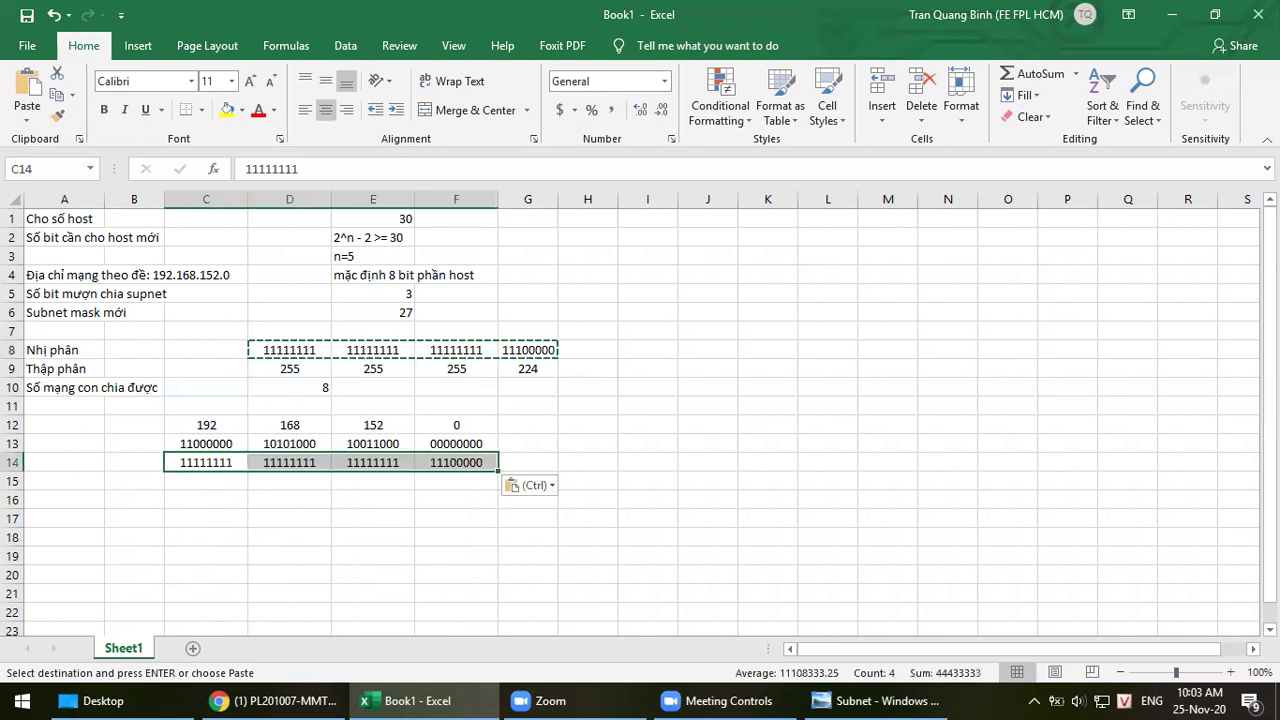
{"action": "left_click", "coordinate": [1096, 250]}
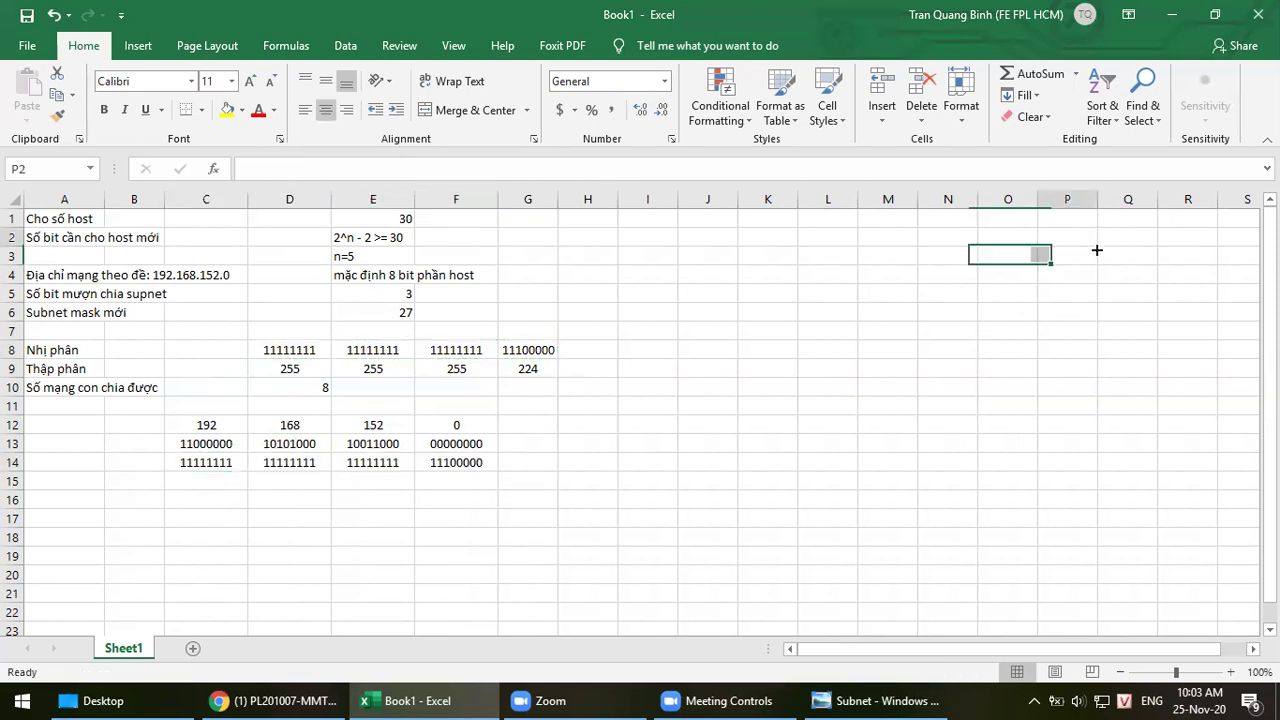
{"action": "left_click", "coordinate": [708, 476]}
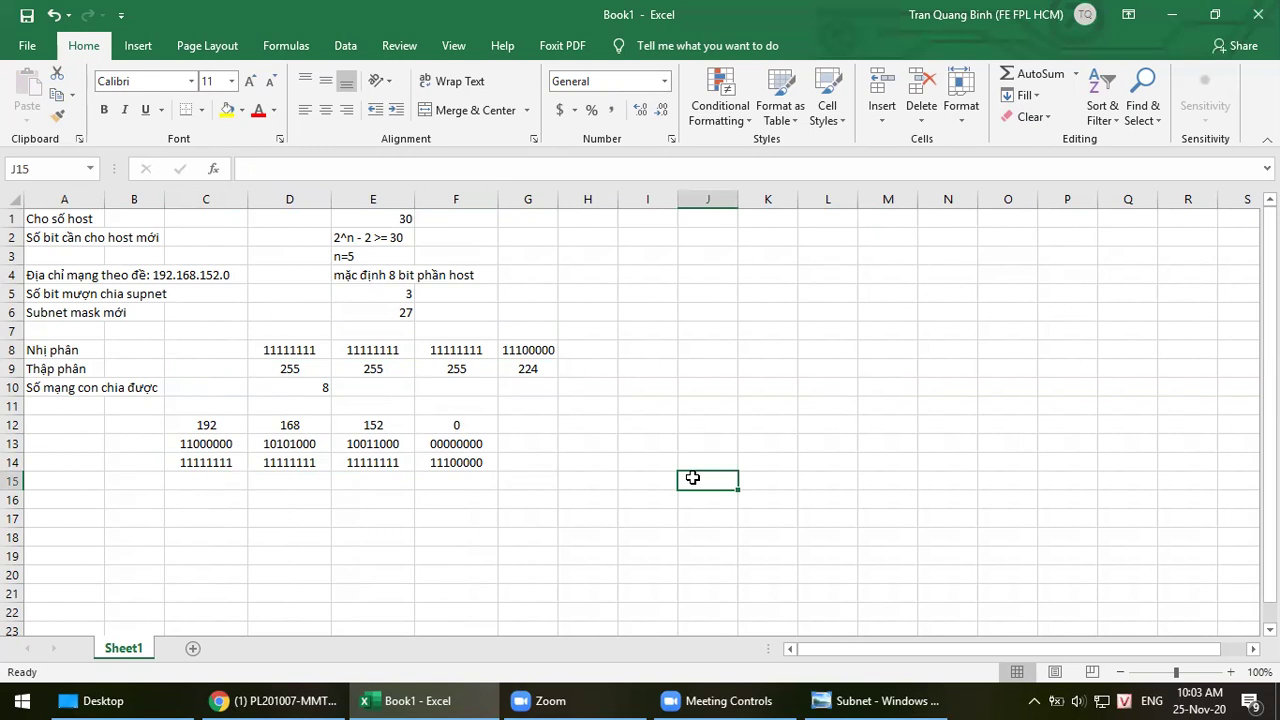
{"action": "left_click", "coordinate": [441, 441]}
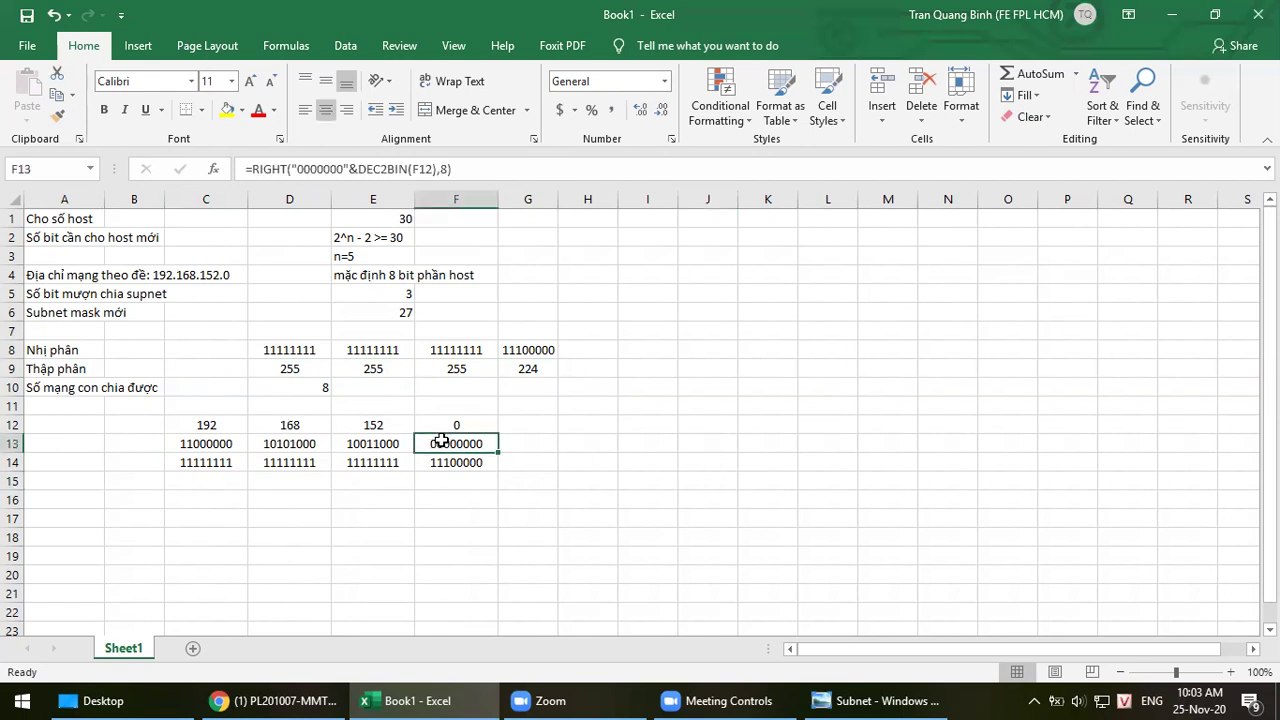
Step: Paste the binary address C13:F13 as values into C16 and centre it
{"action": "left_click_drag", "start_coordinate": [212, 443], "coordinate": [423, 444]}
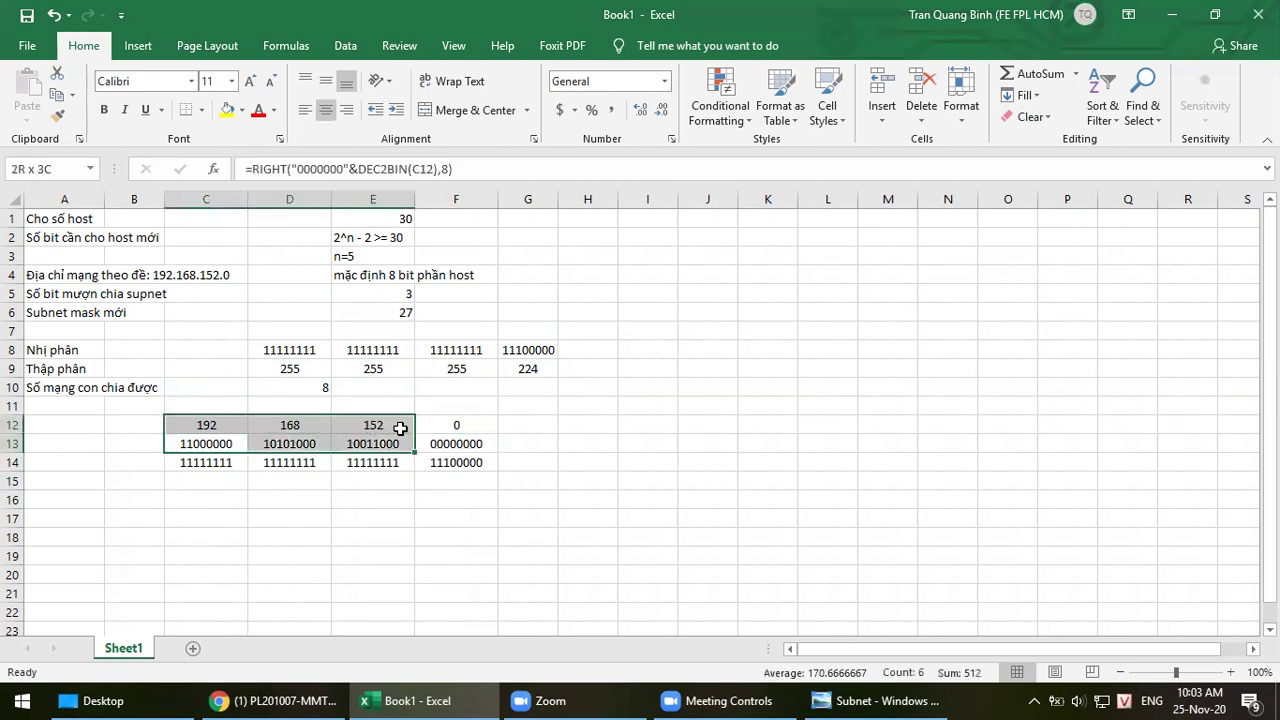
{"action": "key", "text": "ctrl+c"}
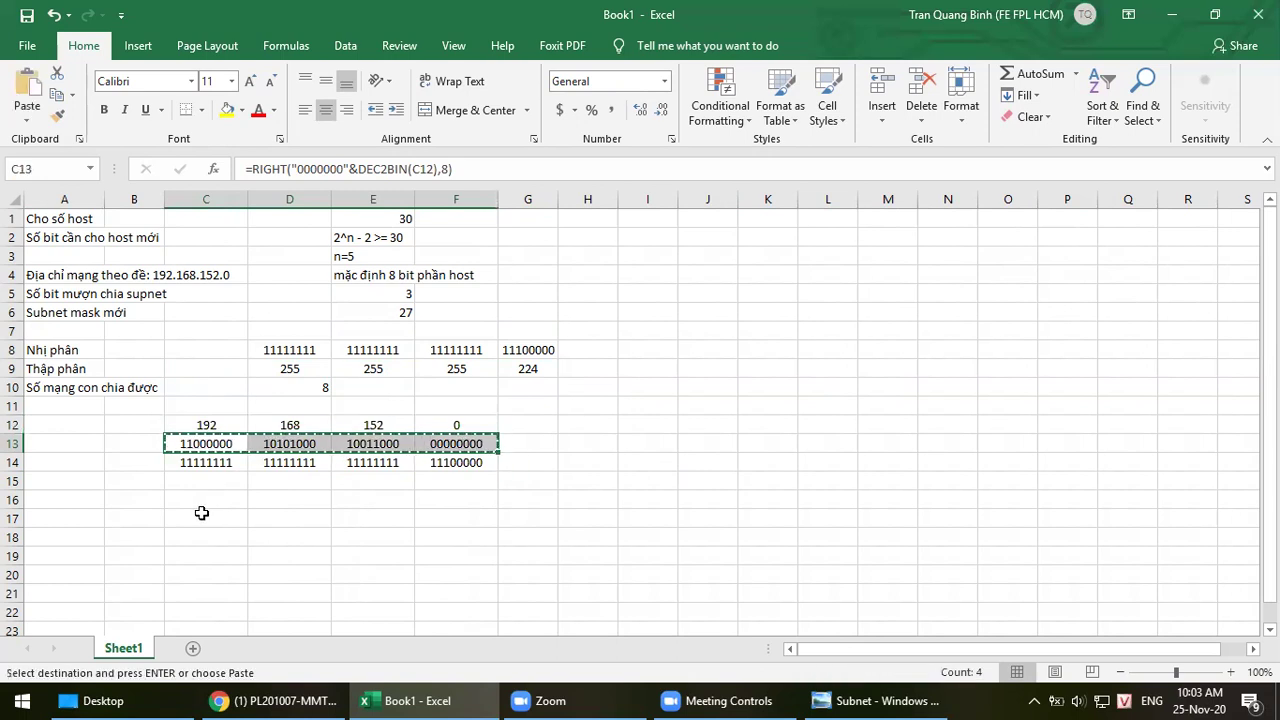
{"action": "left_click", "coordinate": [188, 503]}
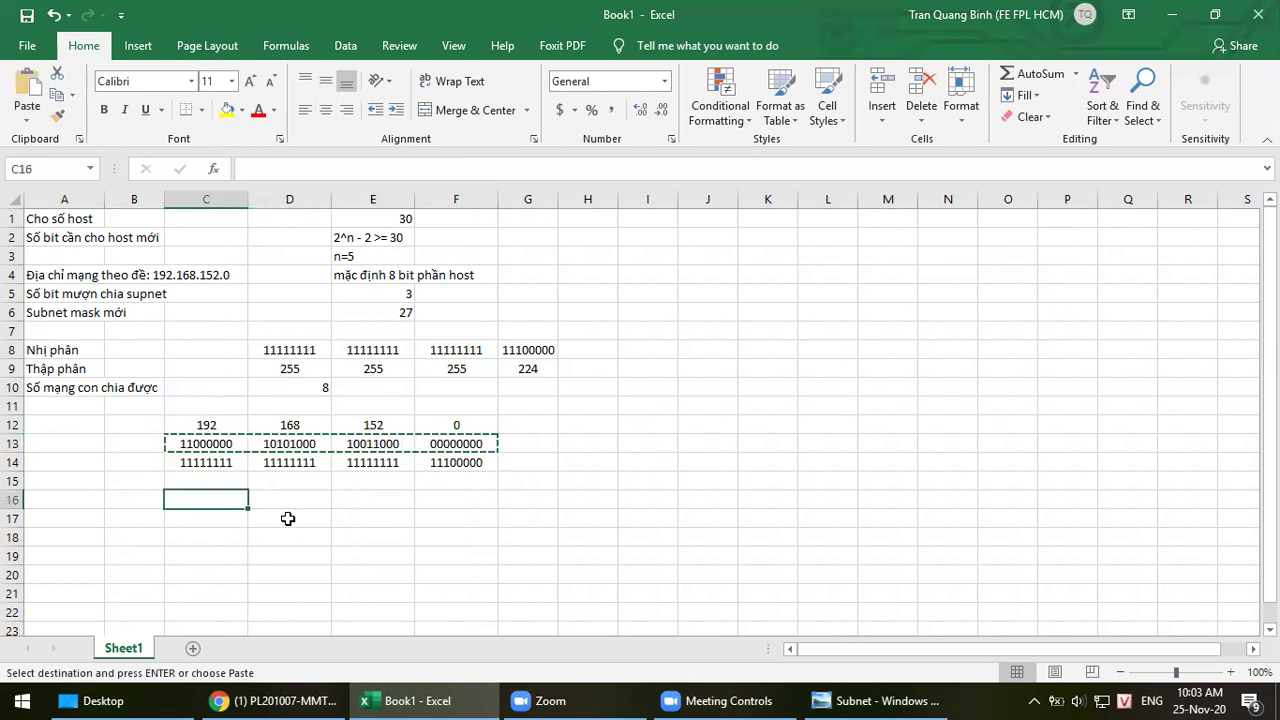
{"action": "right_click", "coordinate": [192, 492]}
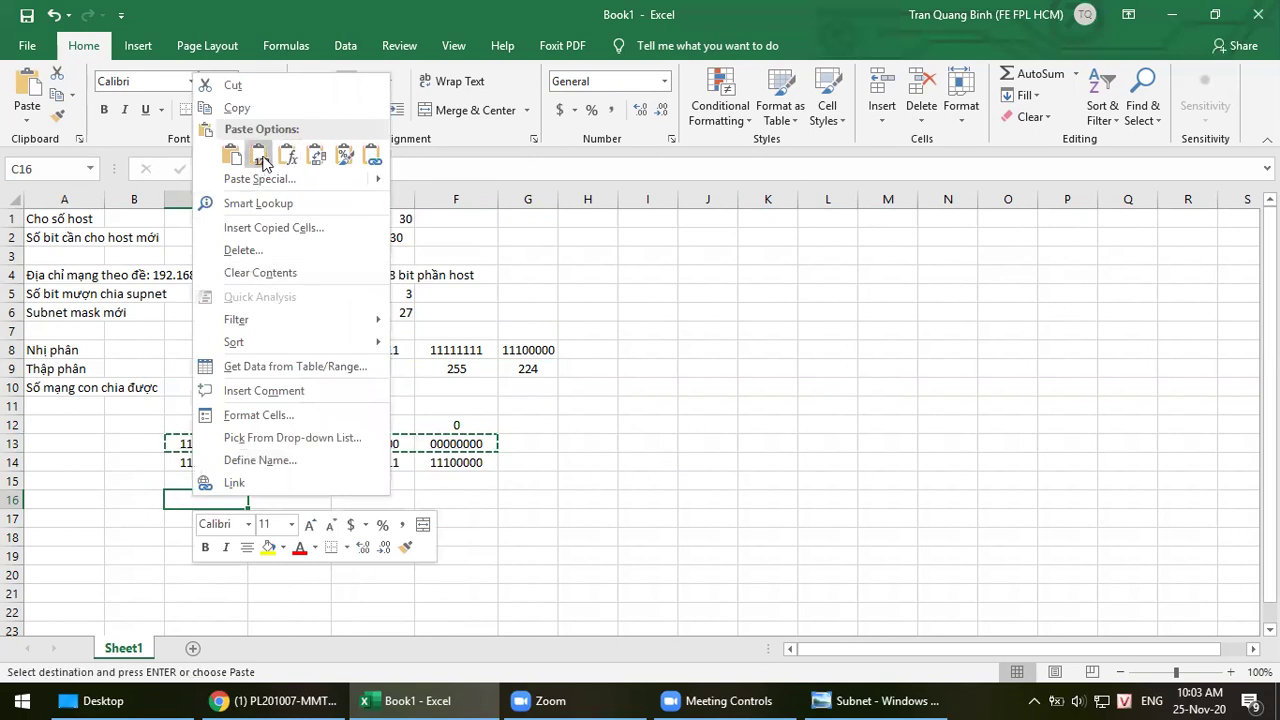
{"action": "left_click", "coordinate": [252, 157]}
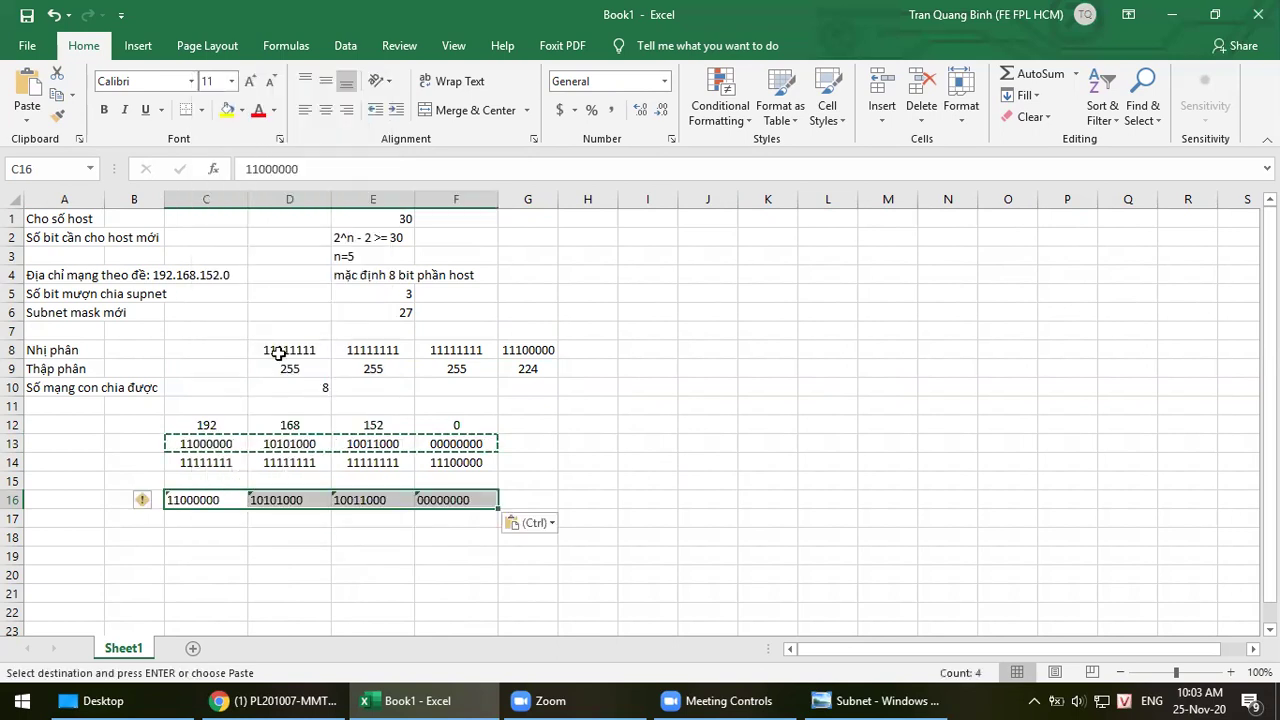
{"action": "left_click", "coordinate": [325, 110]}
{"action": "left_click", "coordinate": [97, 497]}
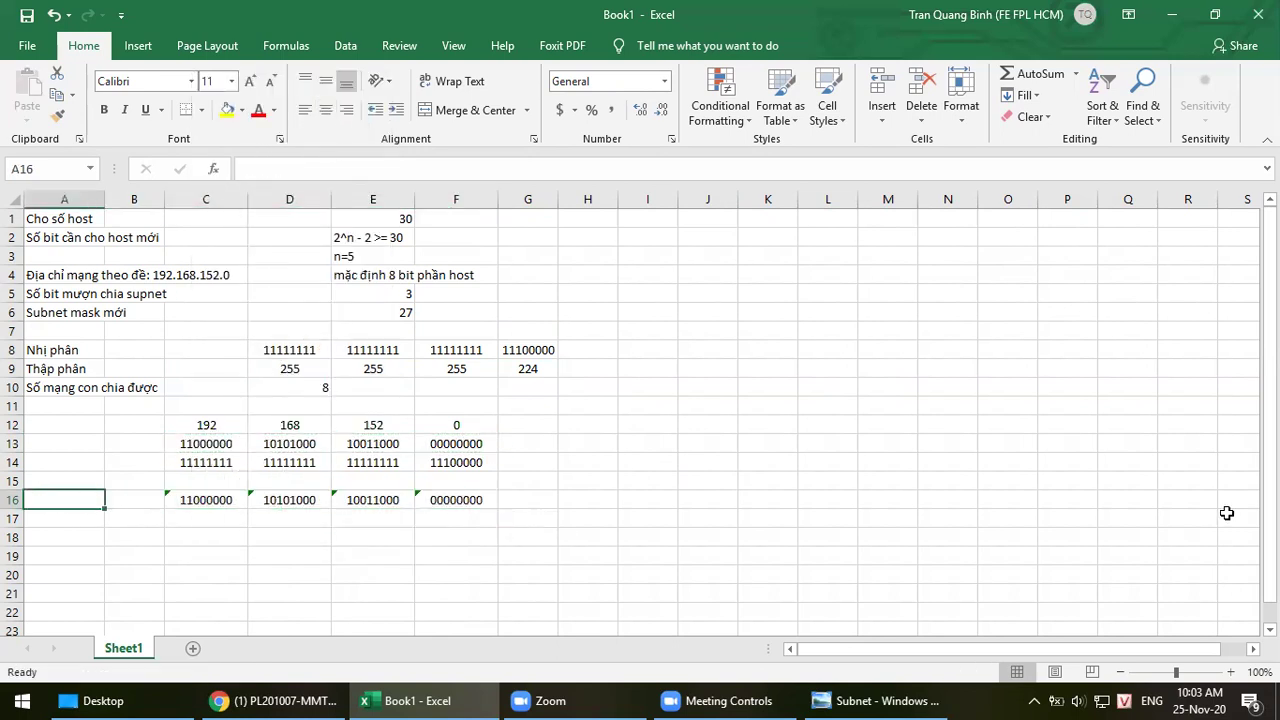
Step: Label cell A17 as MC1
{"action": "key", "text": "Down"}
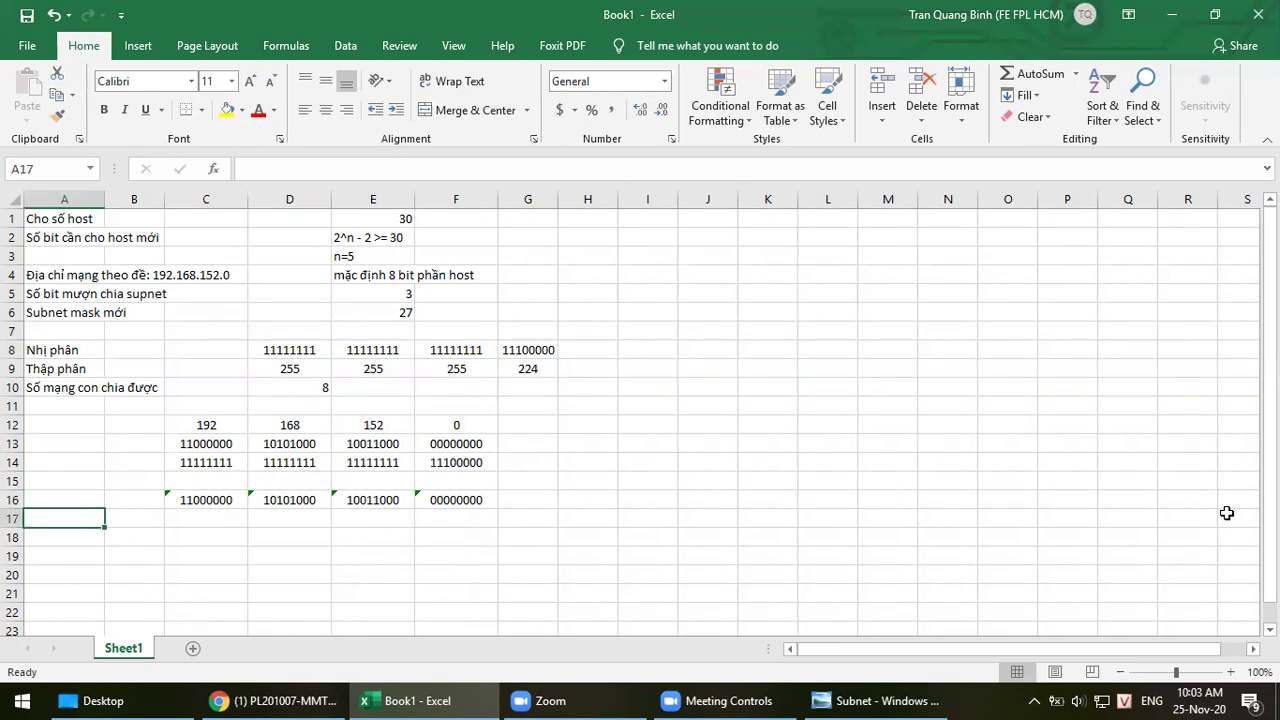
{"action": "type", "text": "m"}
{"action": "key", "text": "BackSpace"}
{"action": "key", "text": "BackSpace"}
{"action": "type", "text": "MC1"}
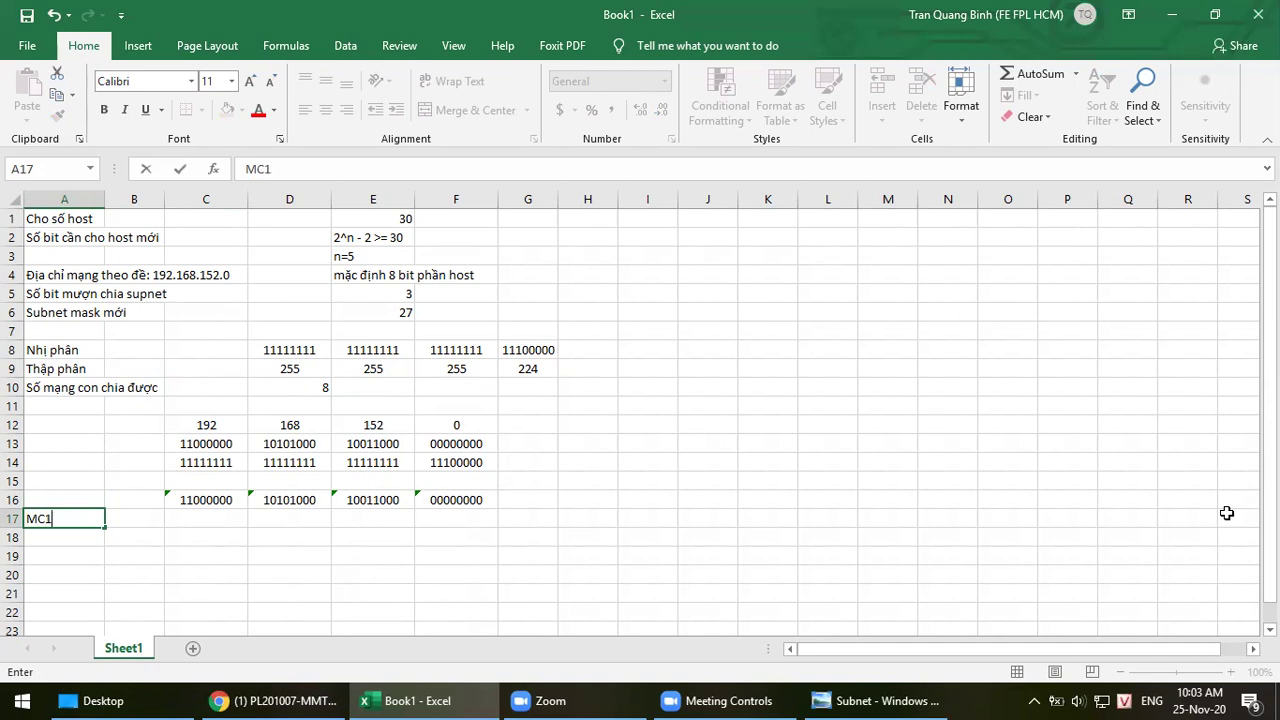
{"action": "key", "text": "Tab"}
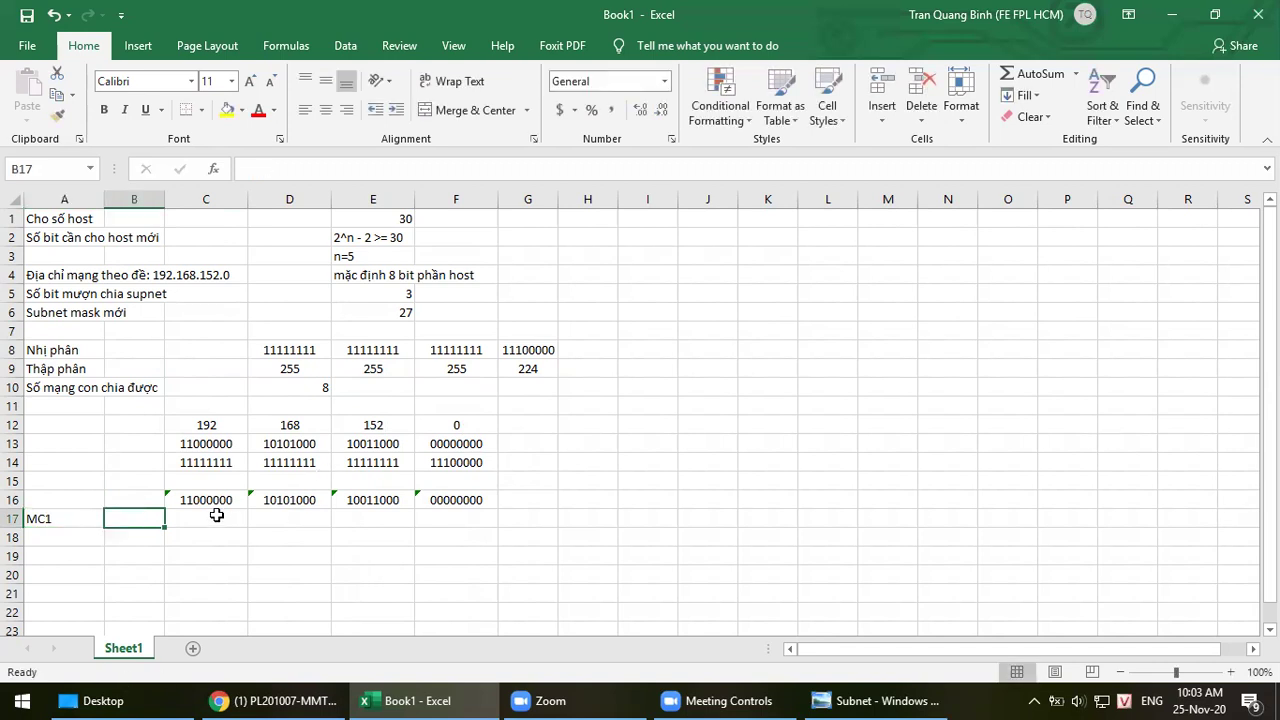
Step: Copy the row 16 binary address into C17:F17 beside the MC1 label
{"action": "left_click_drag", "start_coordinate": [214, 500], "coordinate": [455, 499]}
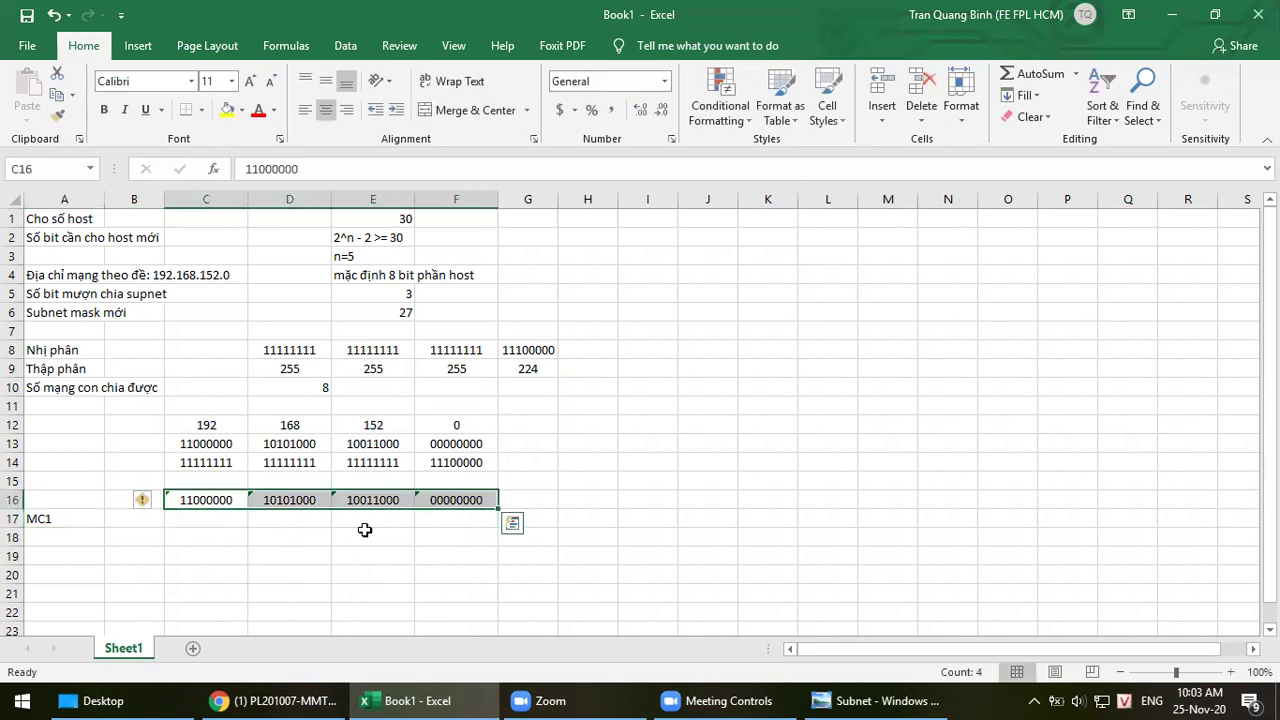
{"action": "key", "text": "ctrl+c"}
{"action": "left_click", "coordinate": [207, 518]}
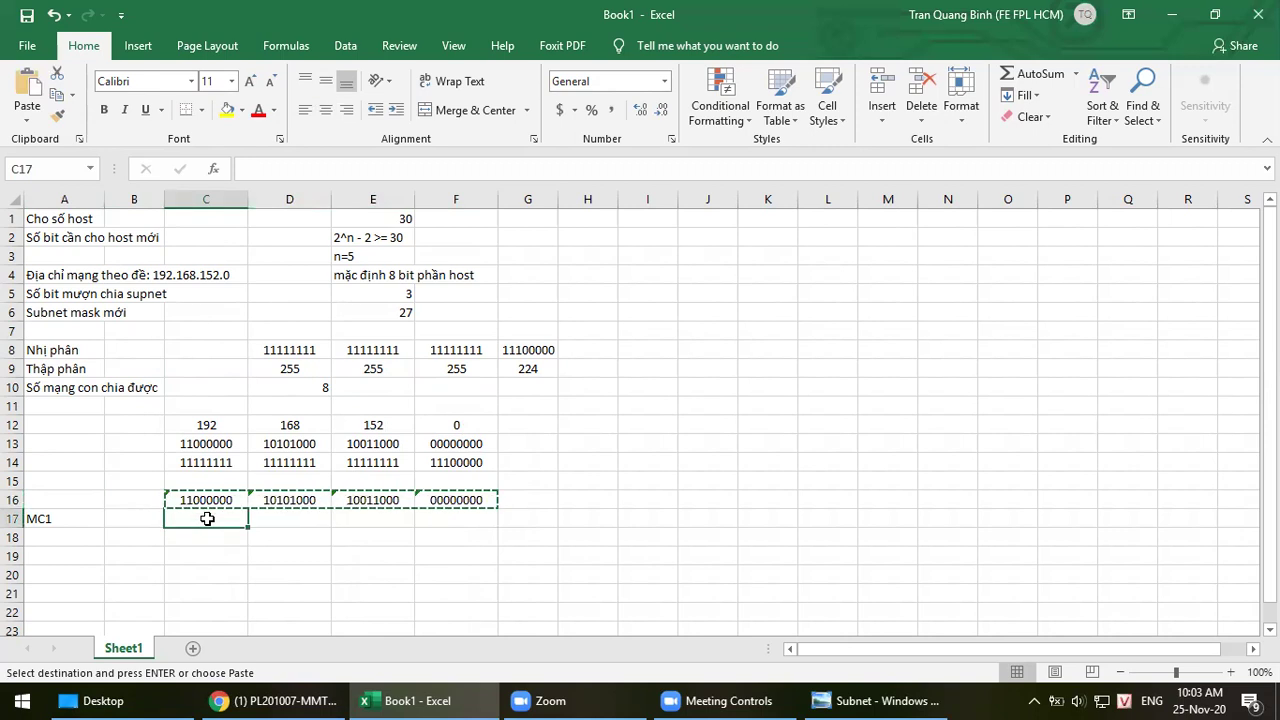
{"action": "right_click", "coordinate": [207, 518]}
{"action": "left_click", "coordinate": [277, 182]}
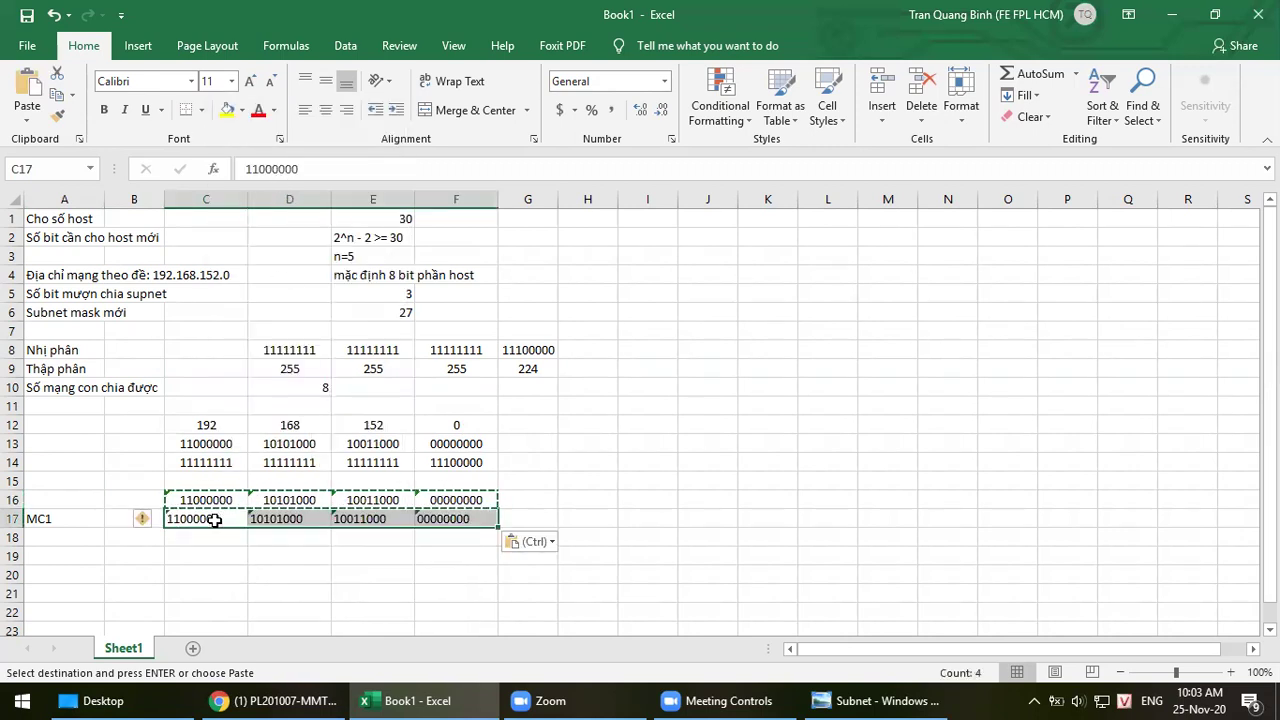
{"action": "key", "text": "Escape"}
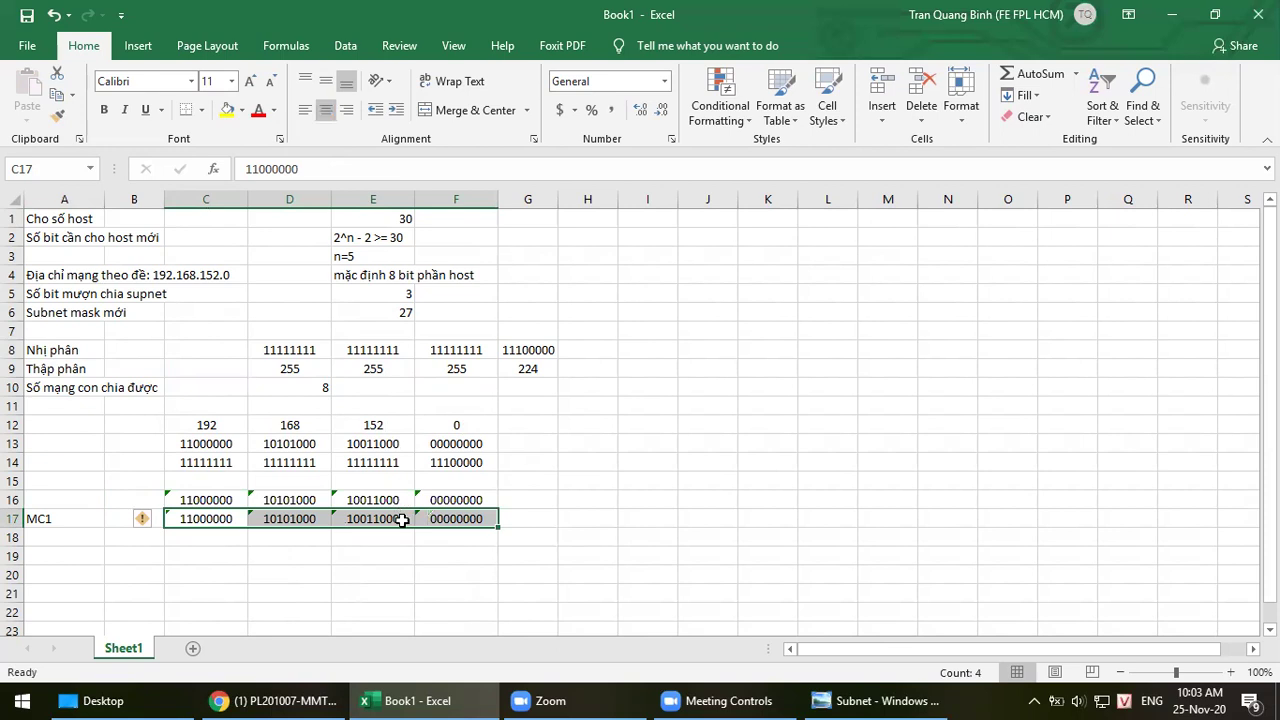
{"action": "left_click", "coordinate": [437, 517]}
Step: Colour F17's leading zeros red, then undo when it turns into a plain 0
{"action": "double_click", "coordinate": [436, 520]}
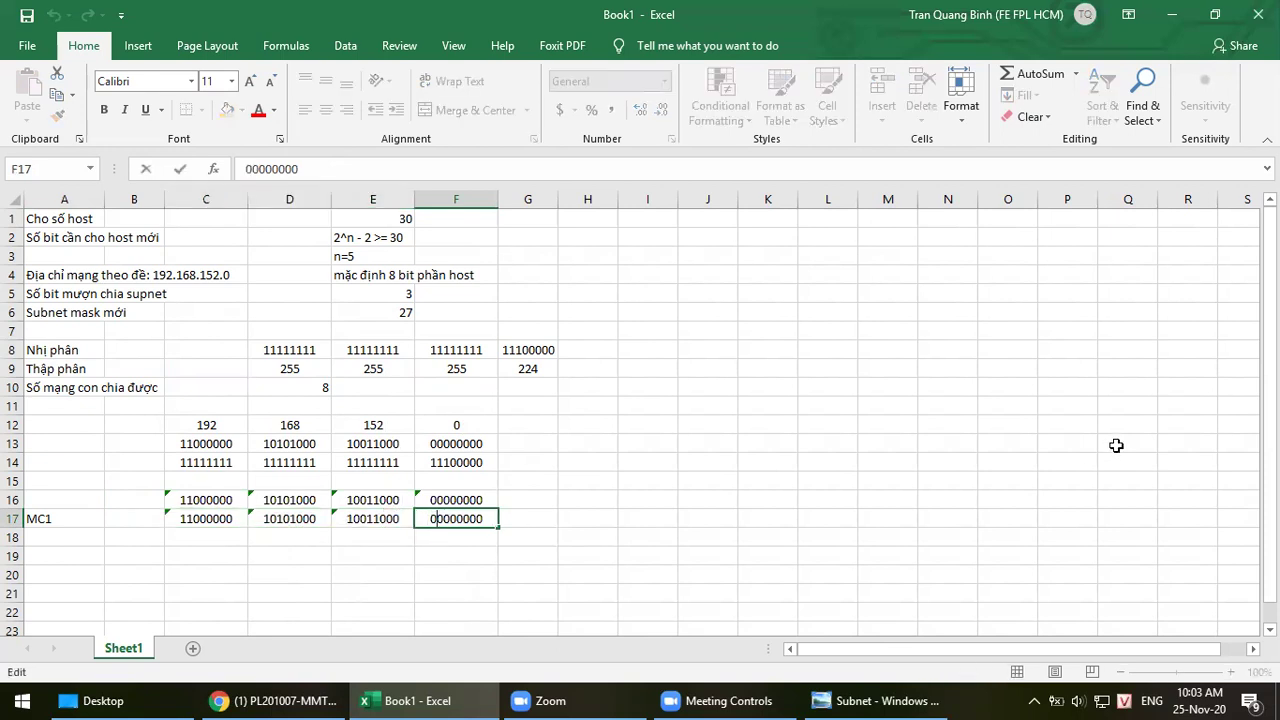
{"action": "key", "text": "shift+Right"}
{"action": "key", "text": "shift+Right"}
{"action": "key", "text": "shift+Right"}
{"action": "left_click", "coordinate": [257, 111]}
{"action": "key", "text": "ctrl+Return"}
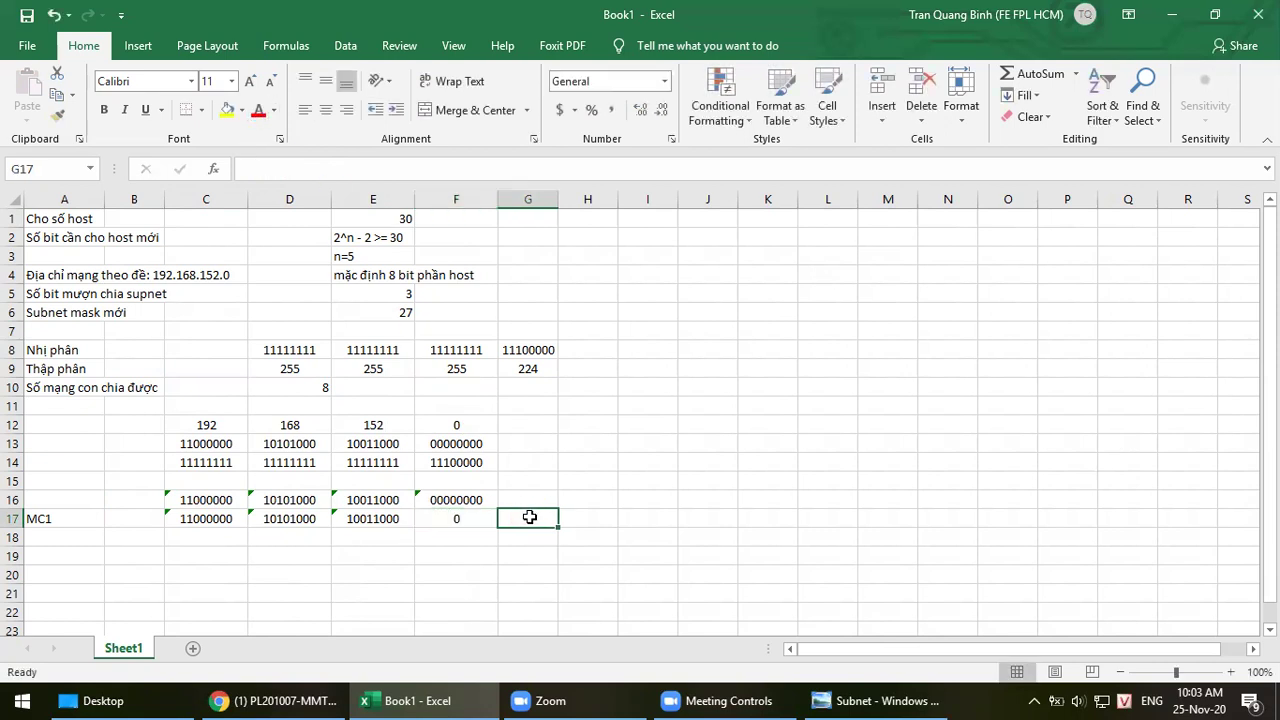
{"action": "left_click_drag", "start_coordinate": [498, 518], "coordinate": [473, 520]}
{"action": "key", "text": "ctrl+z"}
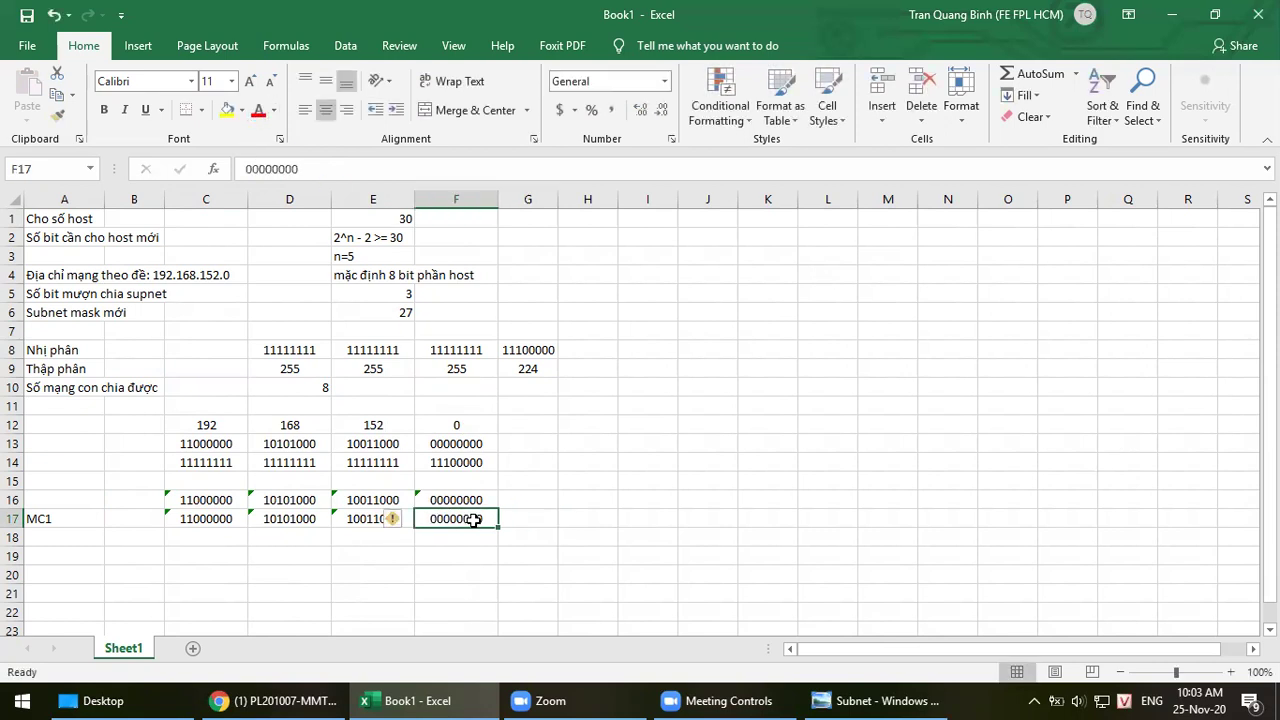
Step: Re-enter F17 as text with an apostrophe and make its first three zeros red
{"action": "key", "text": "F2"}
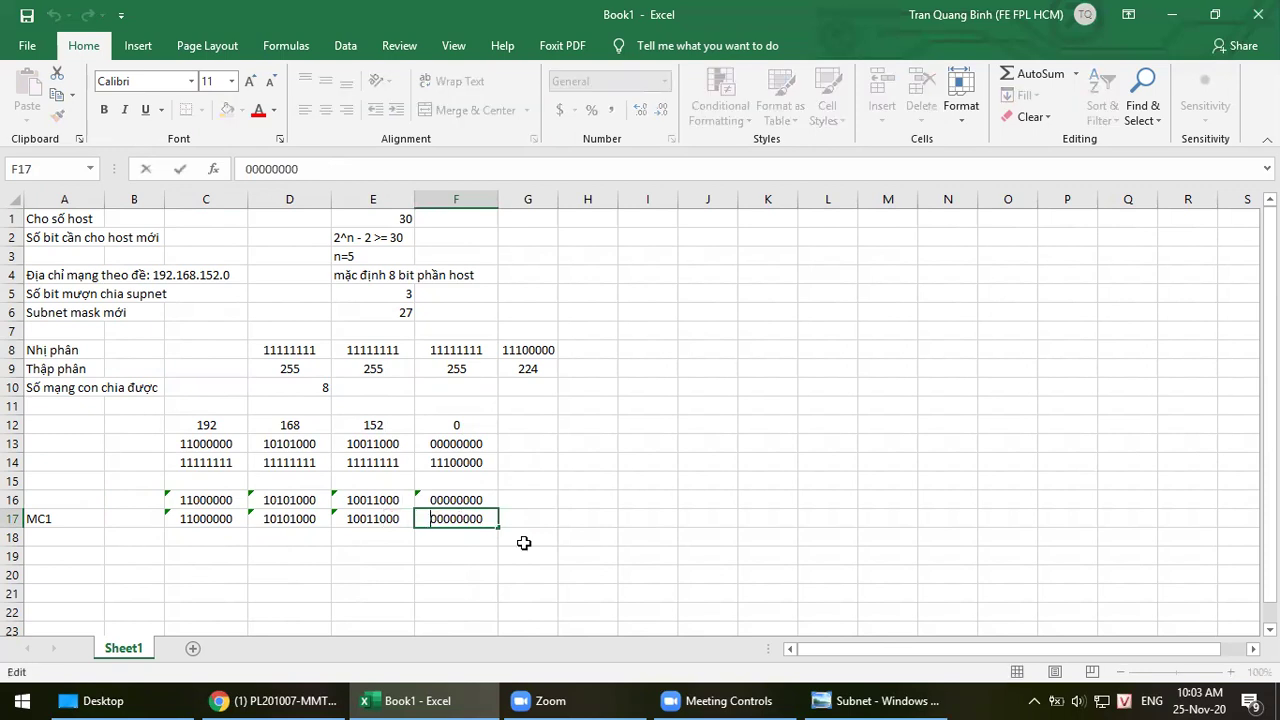
{"action": "type", "text": "'"}
{"action": "key", "text": "shift+Right"}
{"action": "key", "text": "shift+Right"}
{"action": "key", "text": "shift+Right"}
{"action": "left_click", "coordinate": [258, 110]}
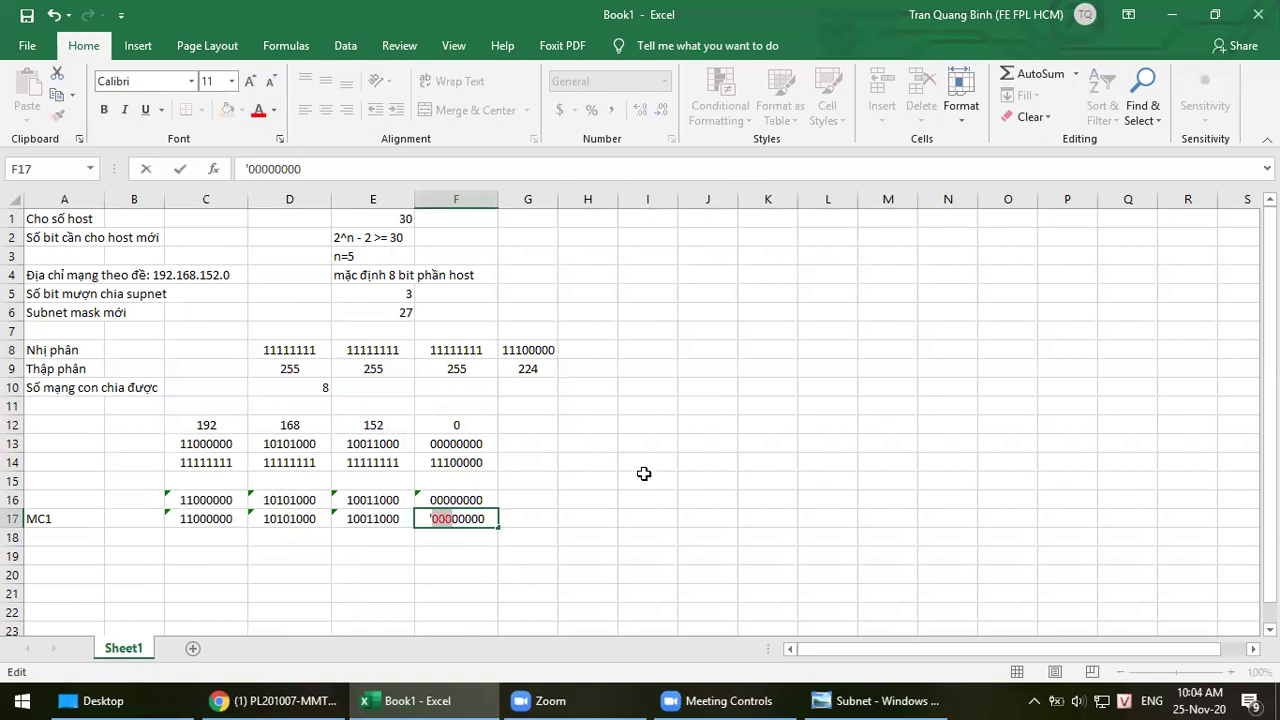
{"action": "key", "text": "Return"}
{"action": "left_click", "coordinate": [450, 507]}
{"action": "left_click", "coordinate": [490, 520]}
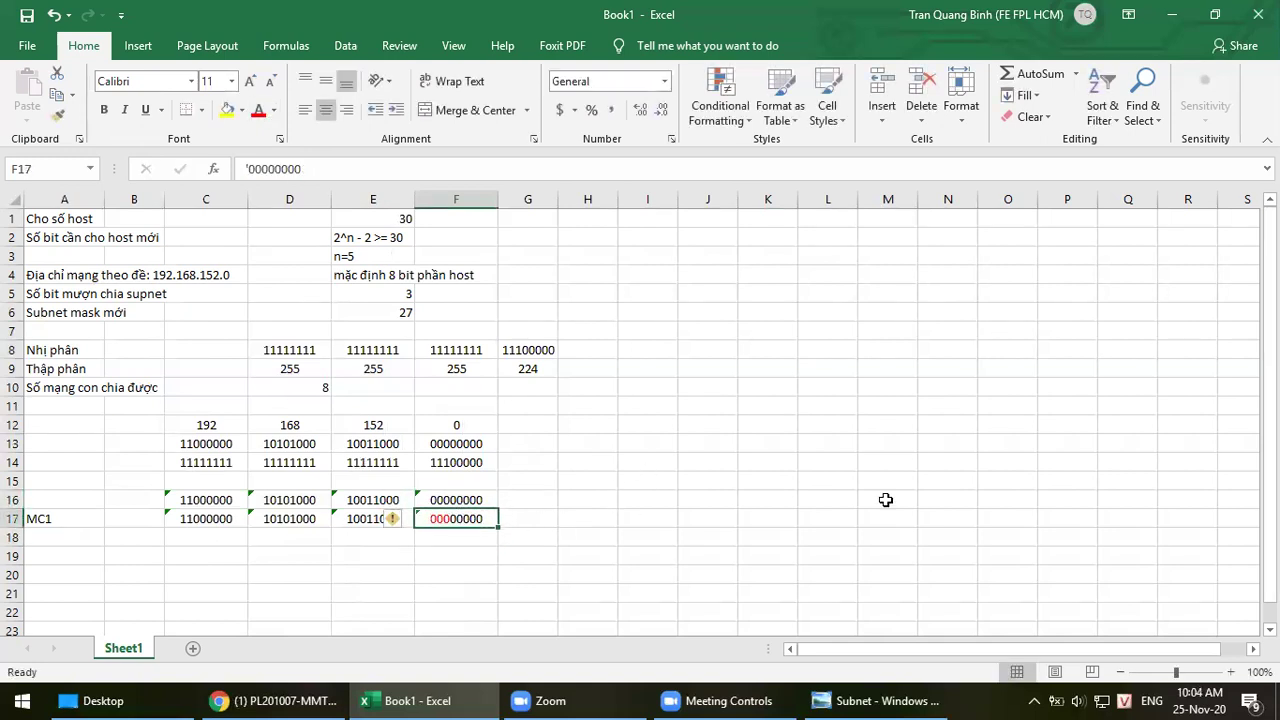
{"action": "left_click", "coordinate": [300, 387]}
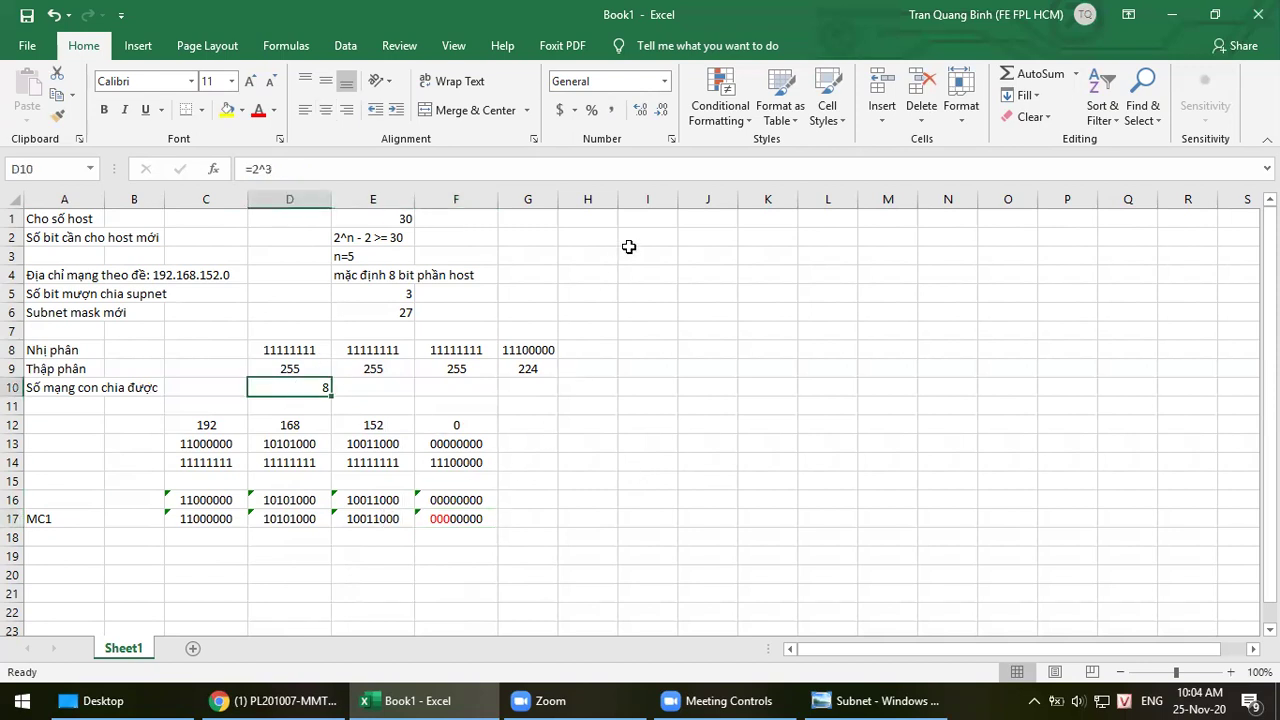
Step: Enter the 3-bit patterns '000, '001, '010 onward as text down column I from I1
{"action": "left_click", "coordinate": [647, 217]}
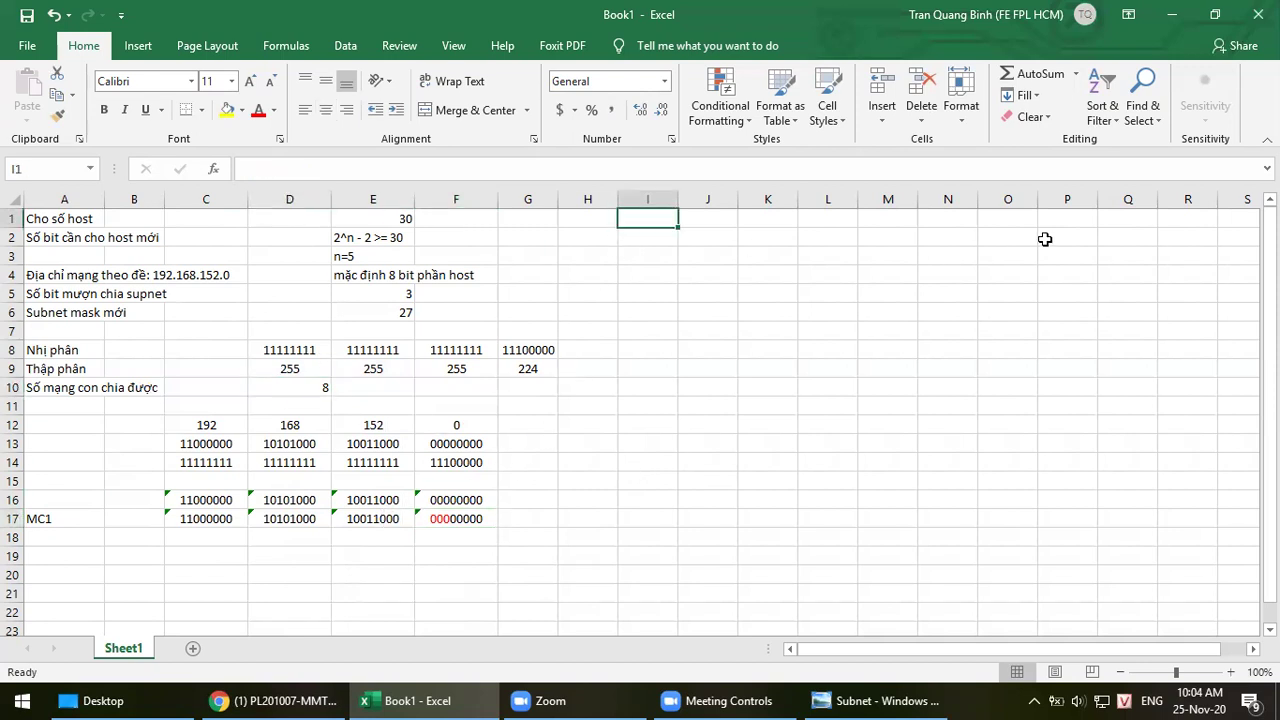
{"action": "type", "text": "0"}
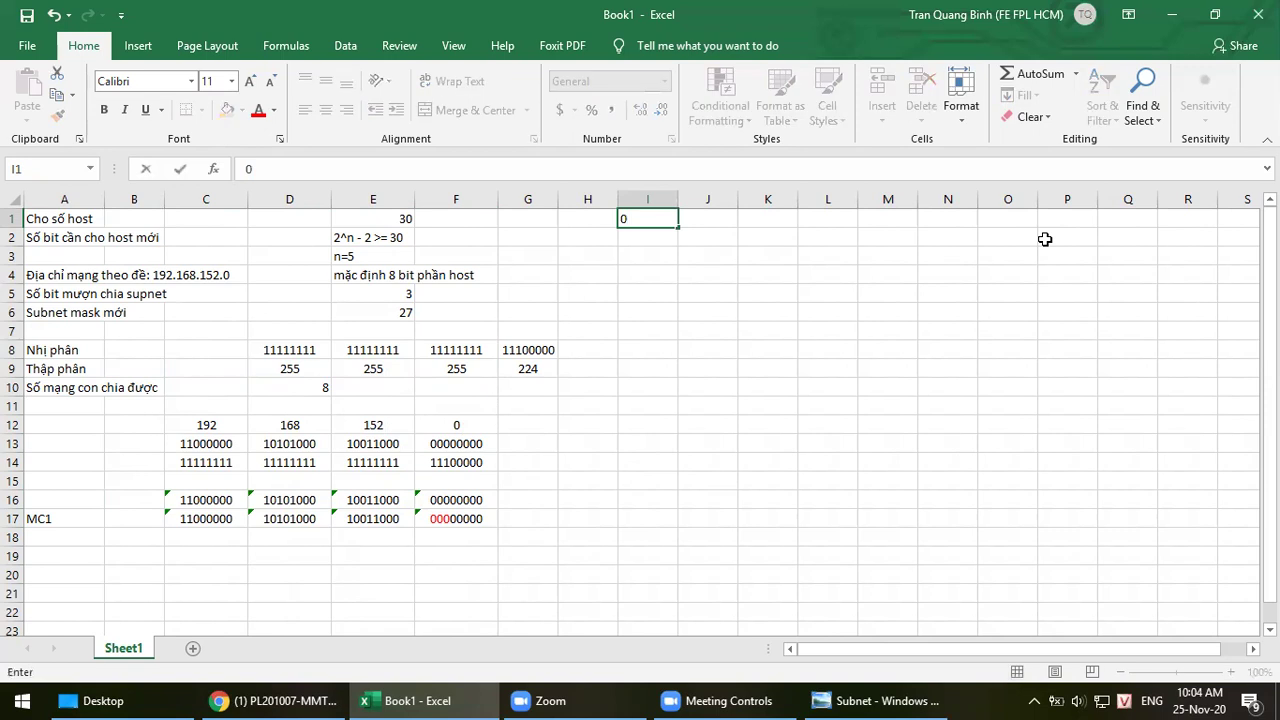
{"action": "key", "text": "BackSpace"}
{"action": "type", "text": "'000"}
{"action": "key", "text": "Return"}
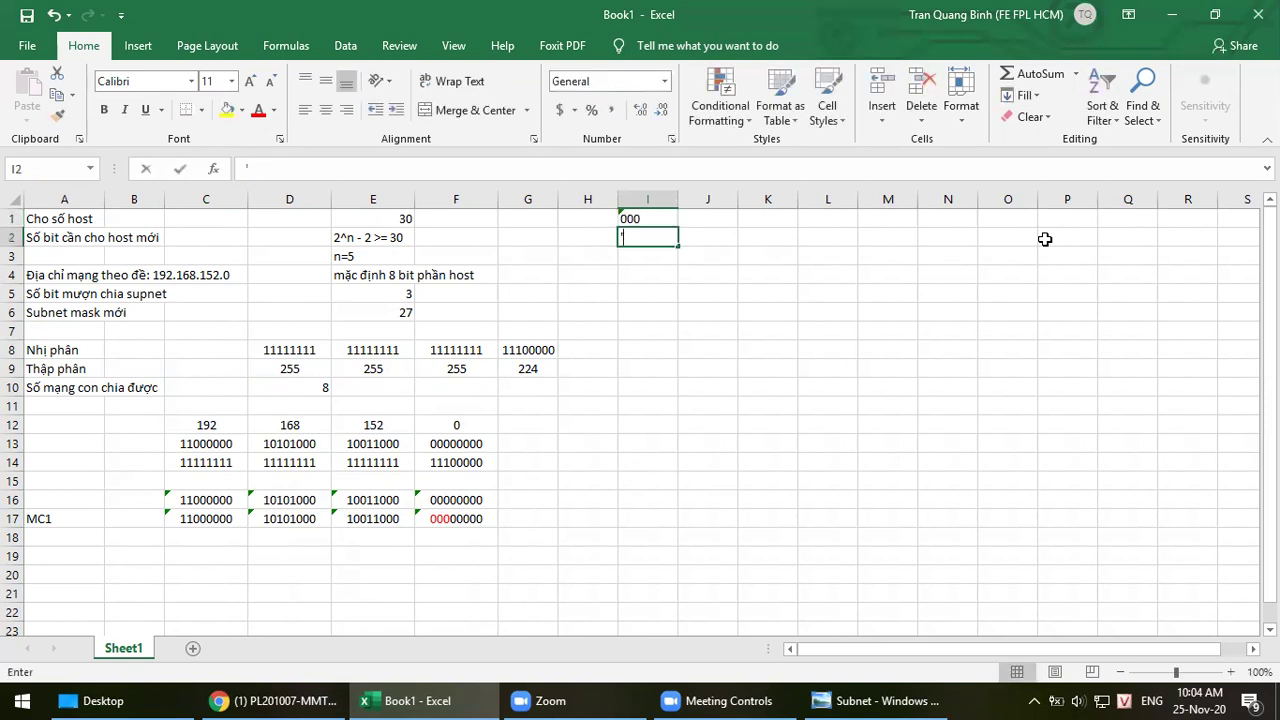
{"action": "type", "text": "'001"}
{"action": "type", "text": "'"}
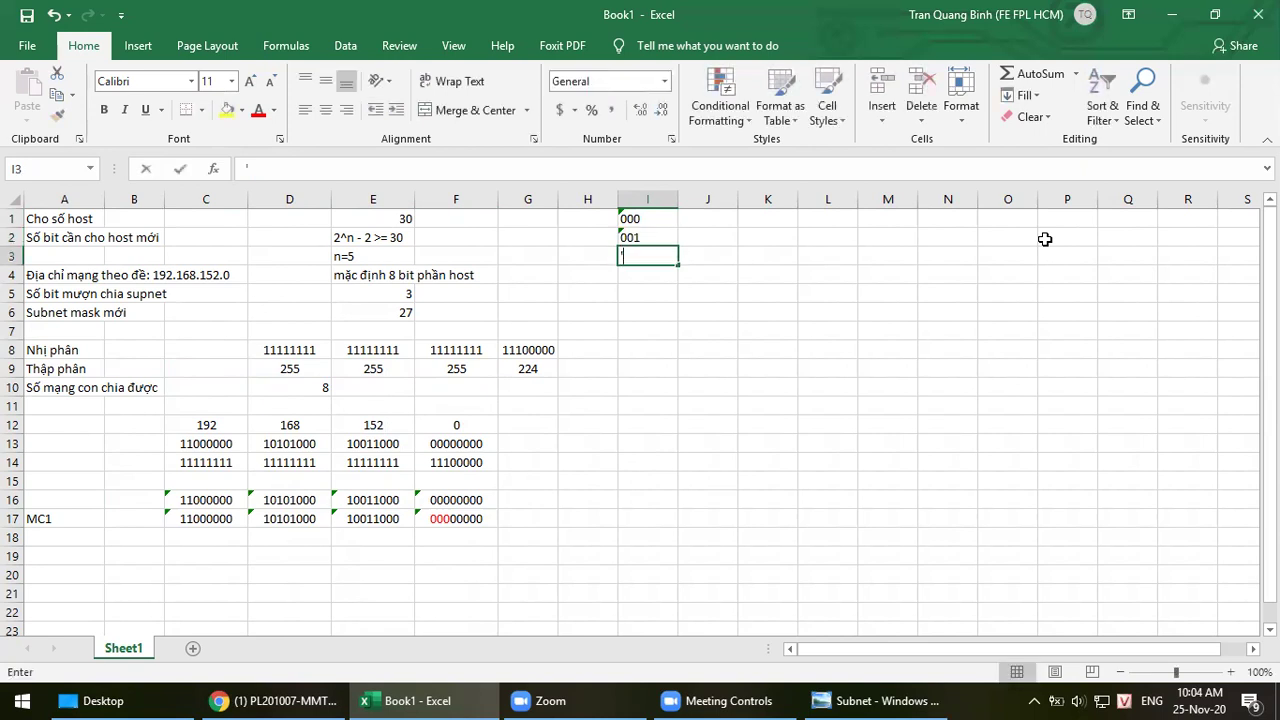
{"action": "type", "text": "00"}
{"action": "type", "text": "10"}
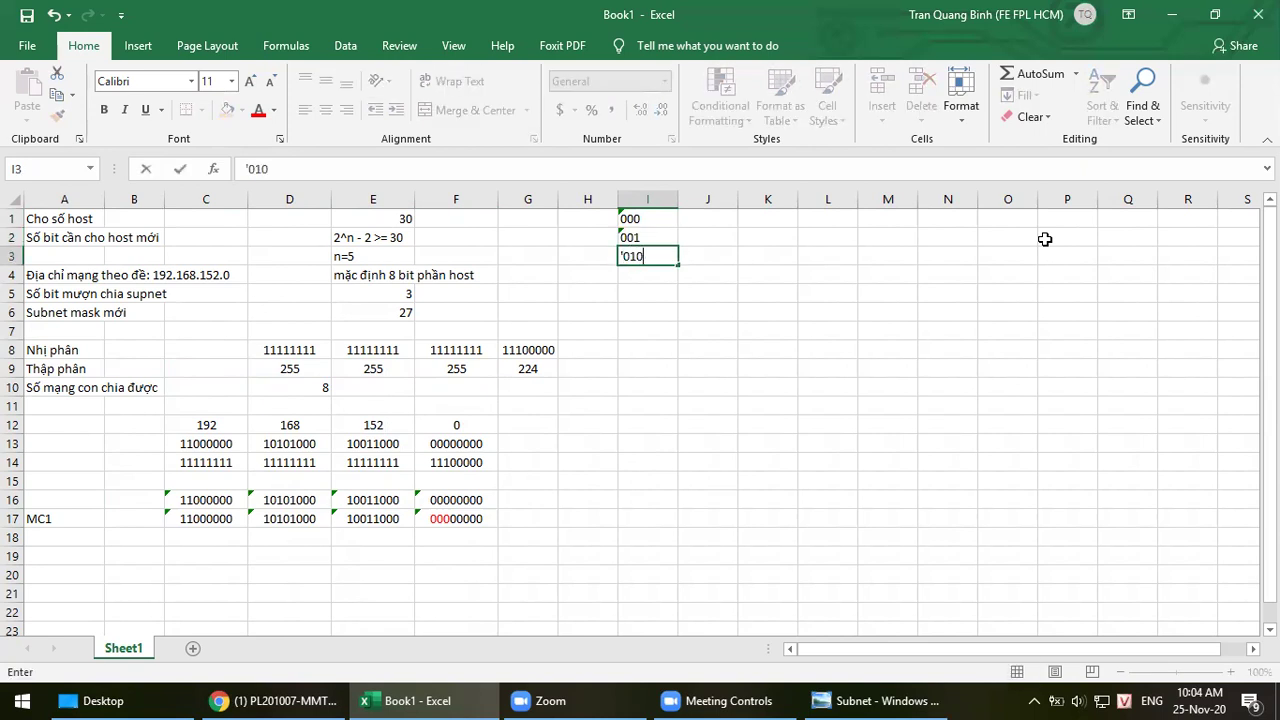
{"action": "key", "text": "Return"}
{"action": "type", "text": "'011"}
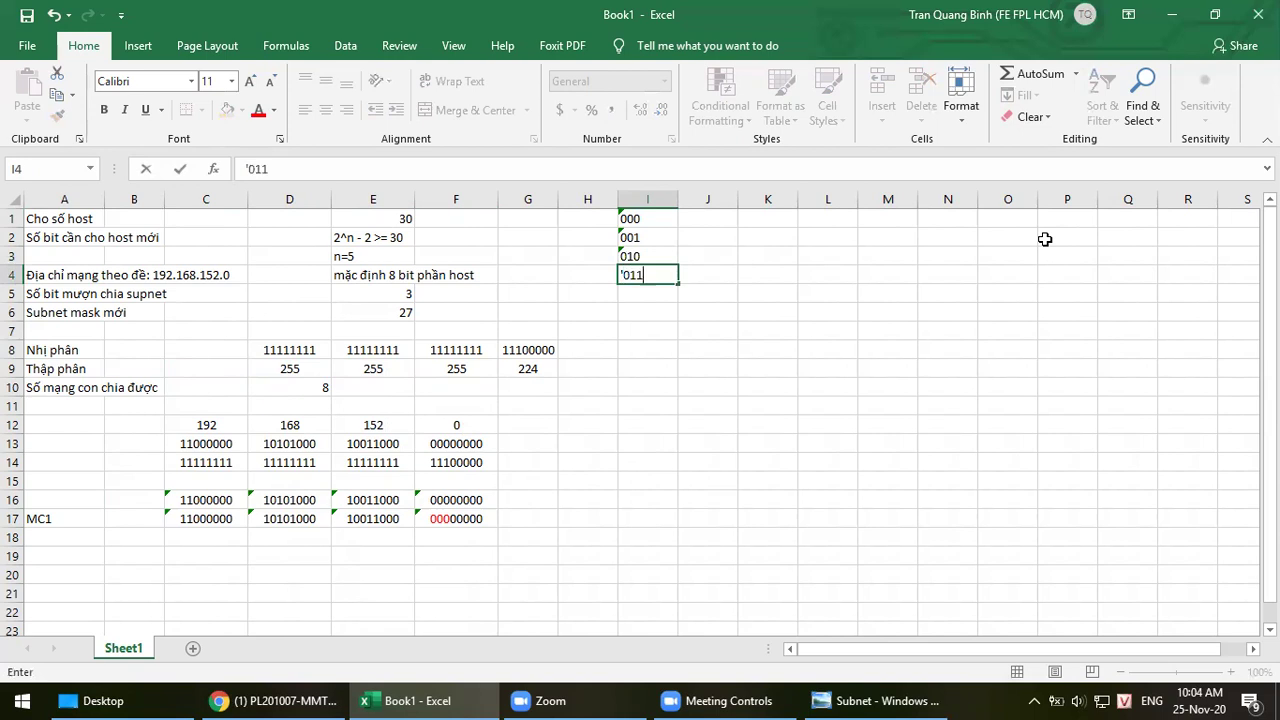
{"action": "key", "text": "Return"}
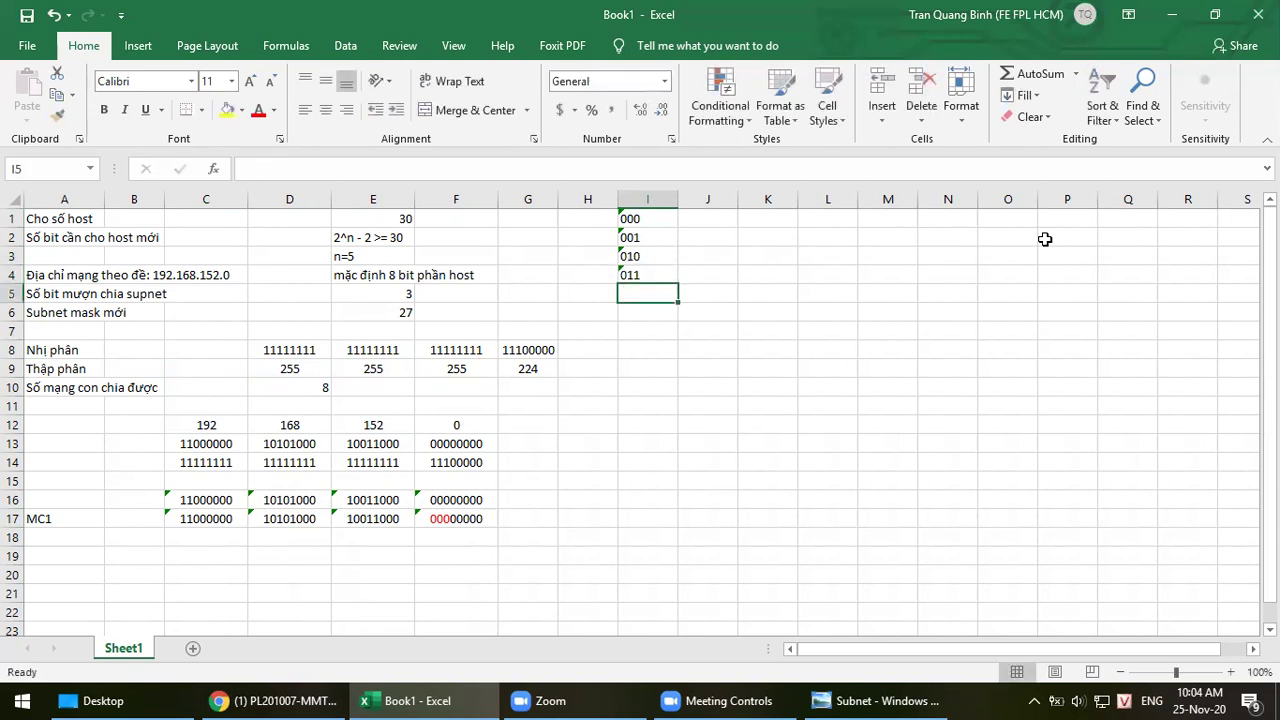
{"action": "type", "text": "'"}
{"action": "type", "text": "00"}
{"action": "key", "text": "Return"}
{"action": "type", "text": "'"}
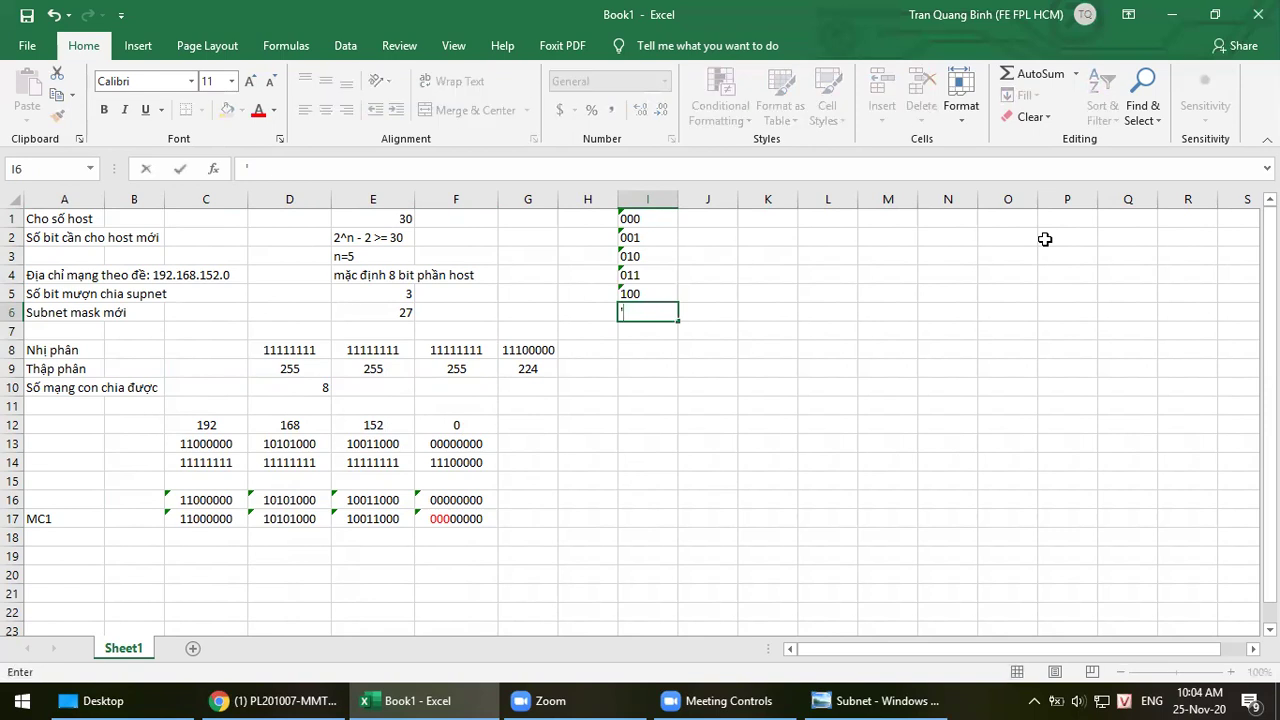
{"action": "key", "text": "Return"}
{"action": "type", "text": "'111"}
{"action": "key", "text": "Return"}
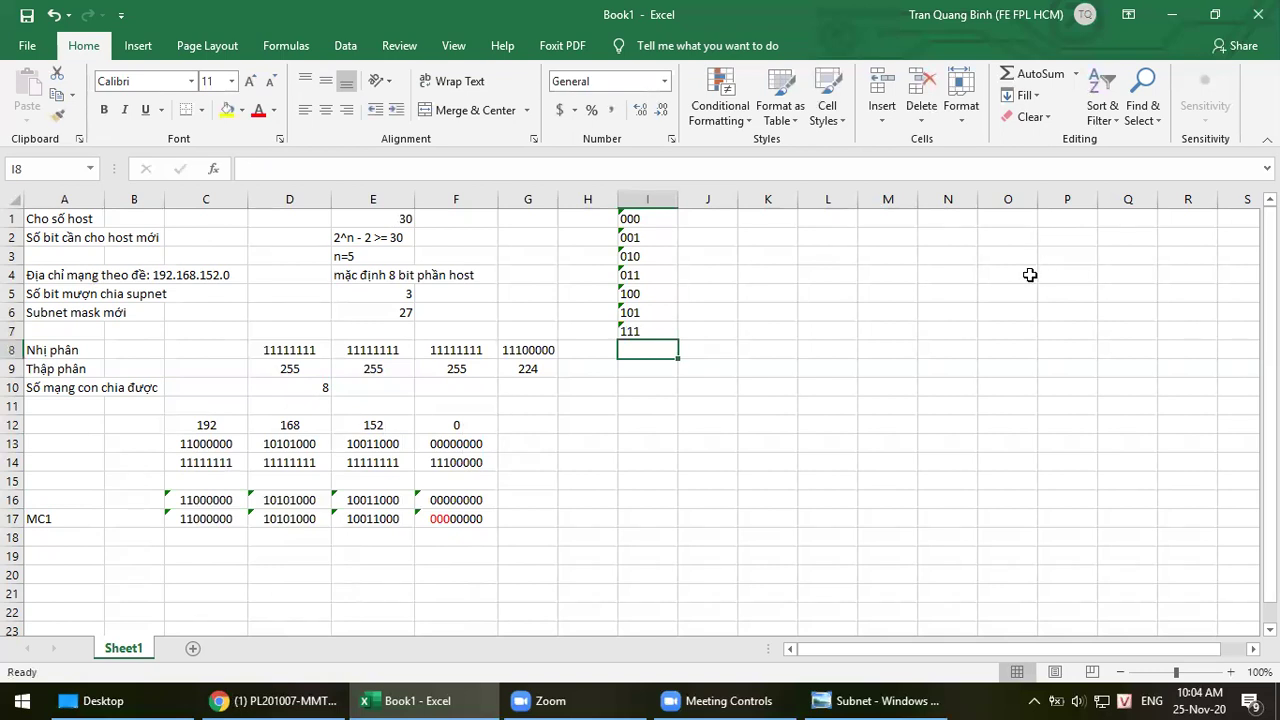
Step: Check the list and correct I7 to 110 and I8 to 111
{"action": "left_click", "coordinate": [666, 215]}
{"action": "key", "text": "Down"}
{"action": "key", "text": "Down"}
{"action": "key", "text": "Down"}
{"action": "key", "text": "Down"}
{"action": "key", "text": "Down"}
{"action": "key", "text": "Up"}
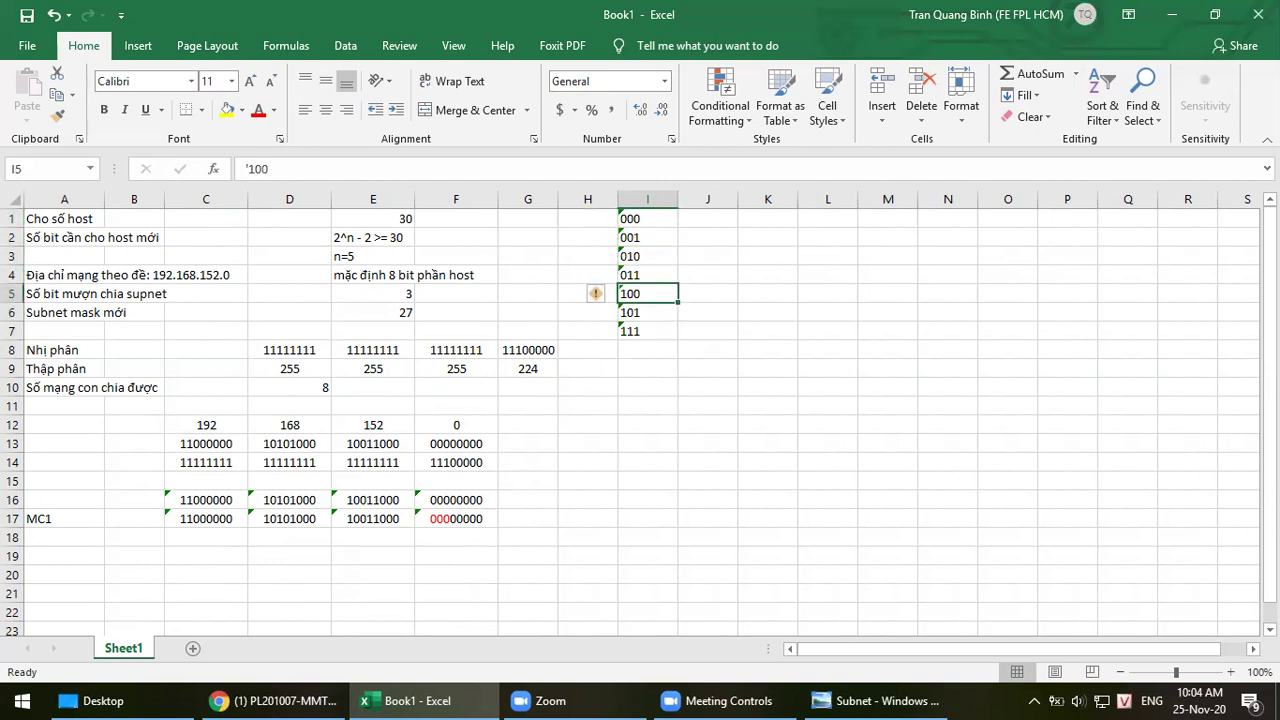
{"action": "key", "text": "Down"}
{"action": "key", "text": "Down"}
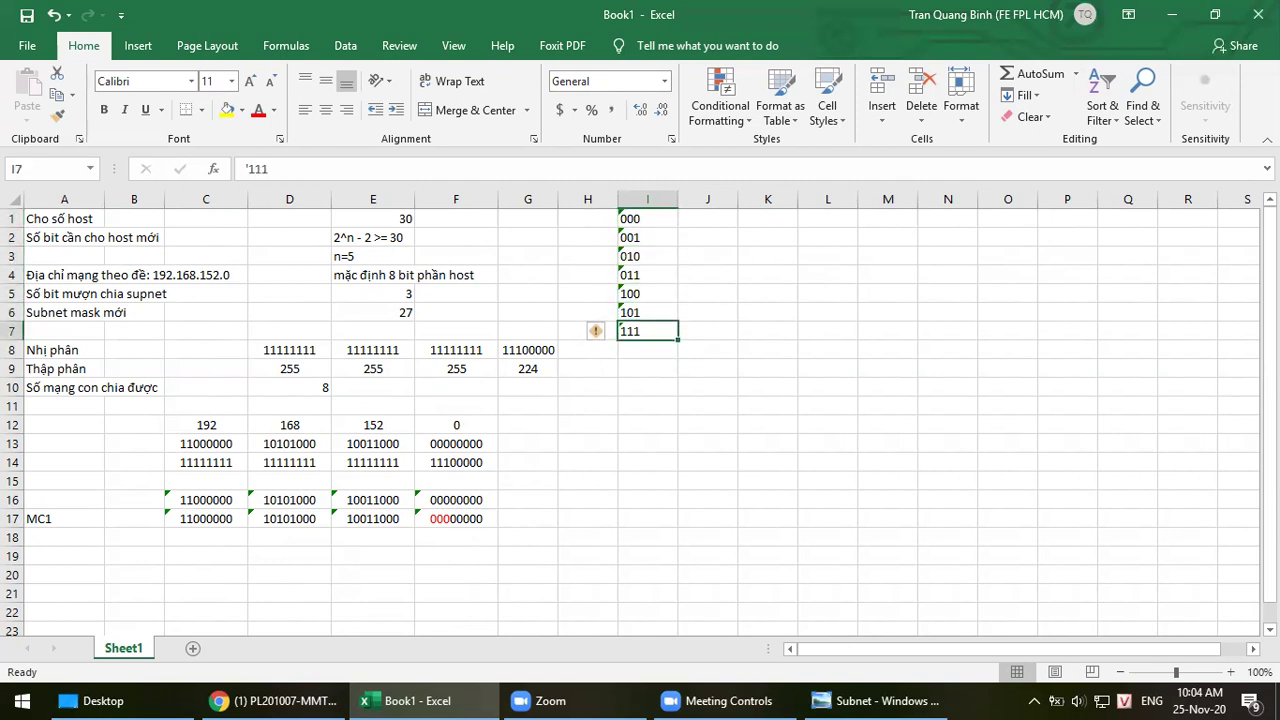
{"action": "type", "text": "'110"}
{"action": "key", "text": "Return"}
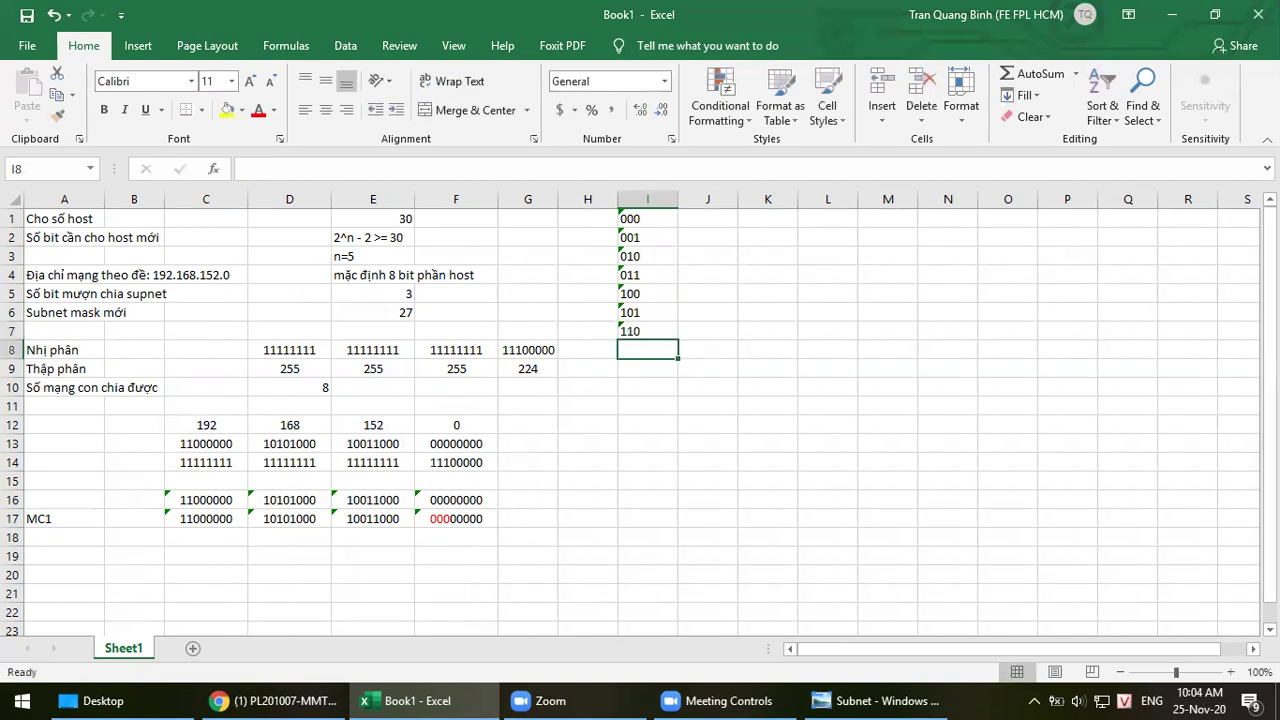
{"action": "type", "text": "'111"}
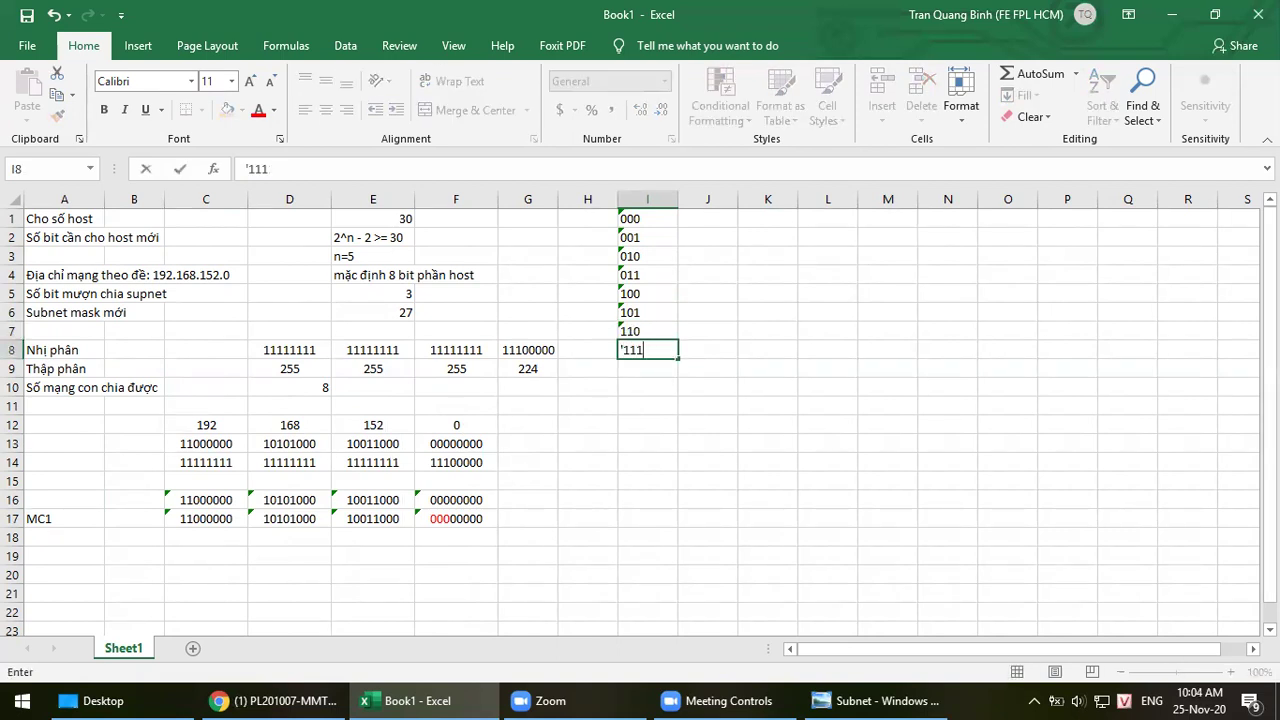
{"action": "key", "text": "Return"}
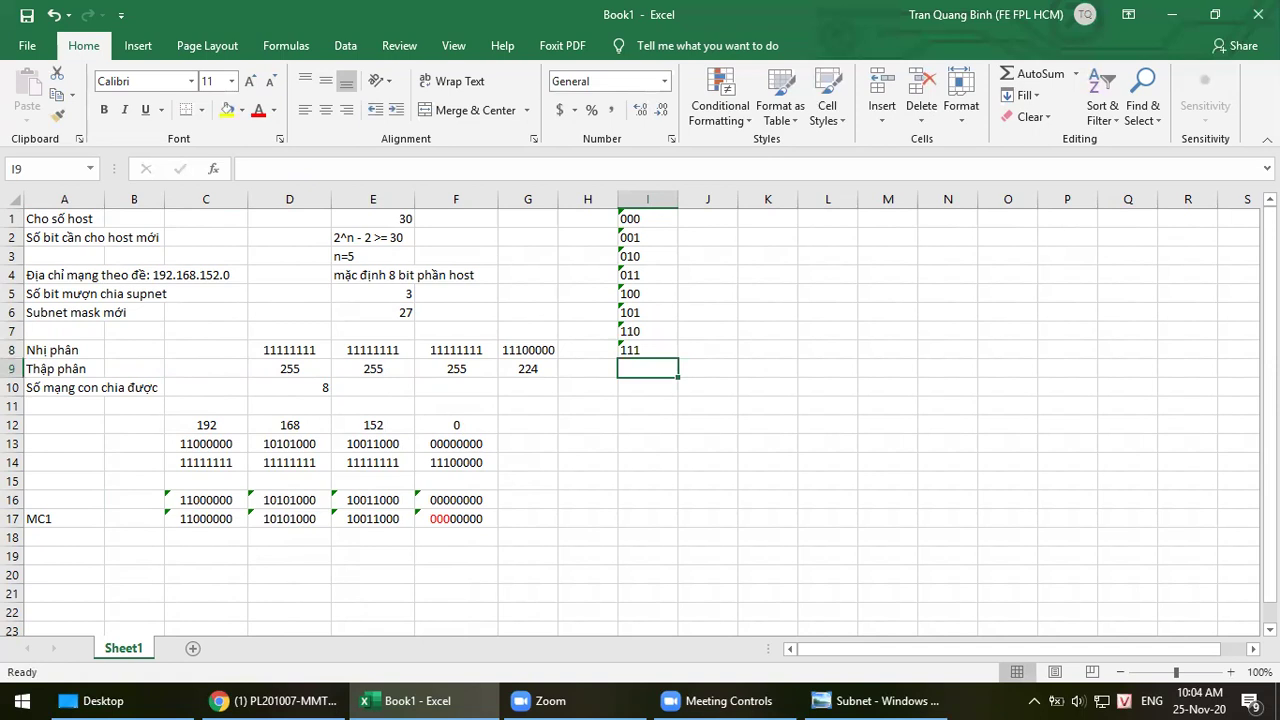
{"action": "left_click", "coordinate": [651, 216]}
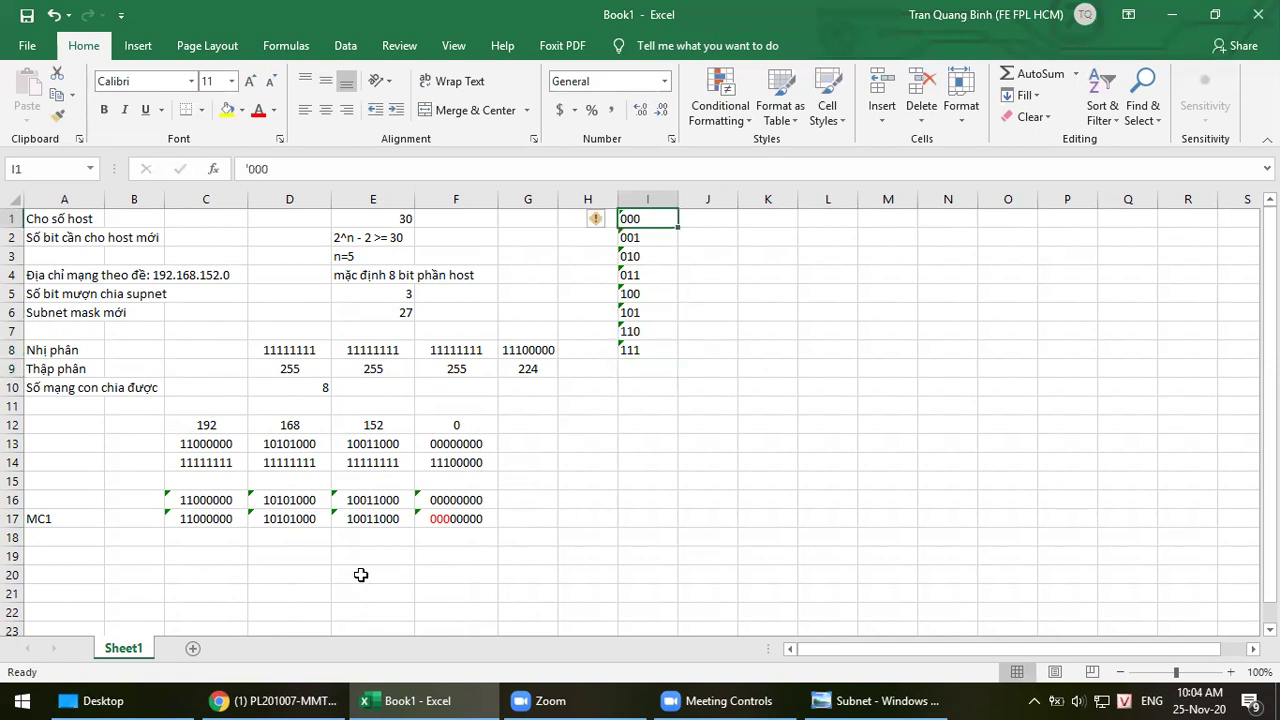
Step: Label B17 as ĐC mạng and B18 as ĐC đầu
{"action": "left_click", "coordinate": [128, 513]}
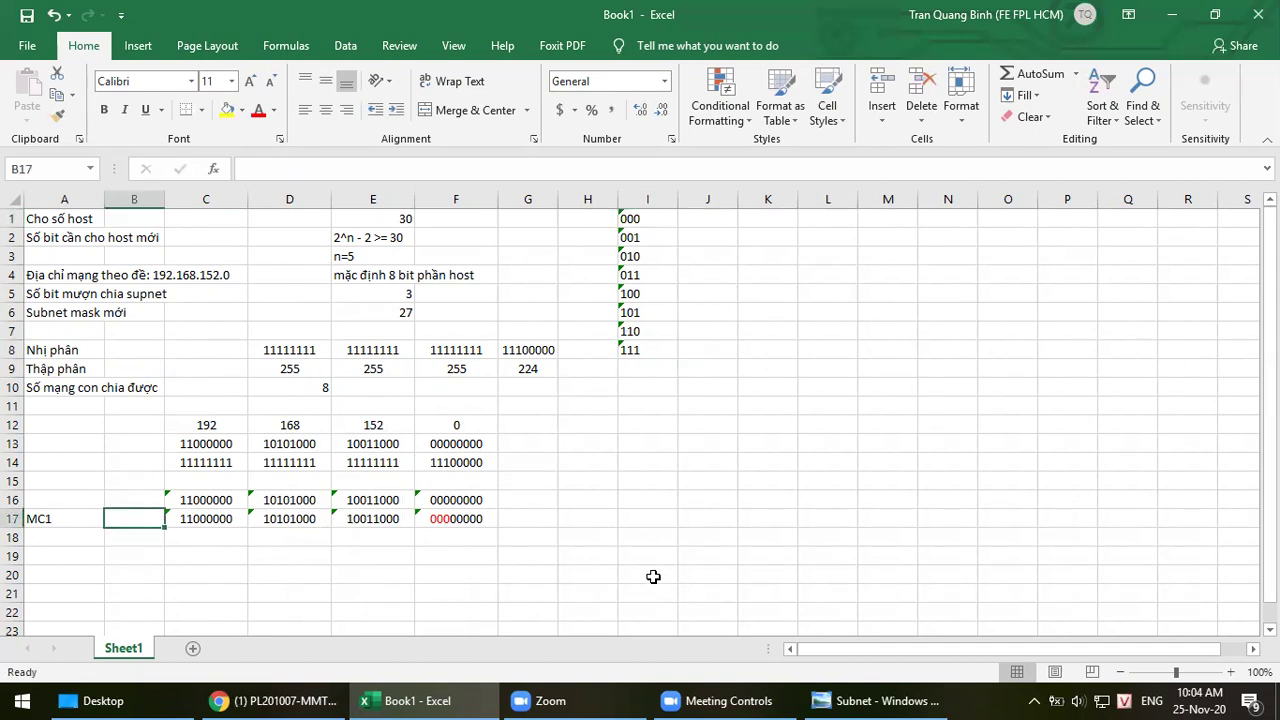
{"action": "type", "text": "ĐC "}
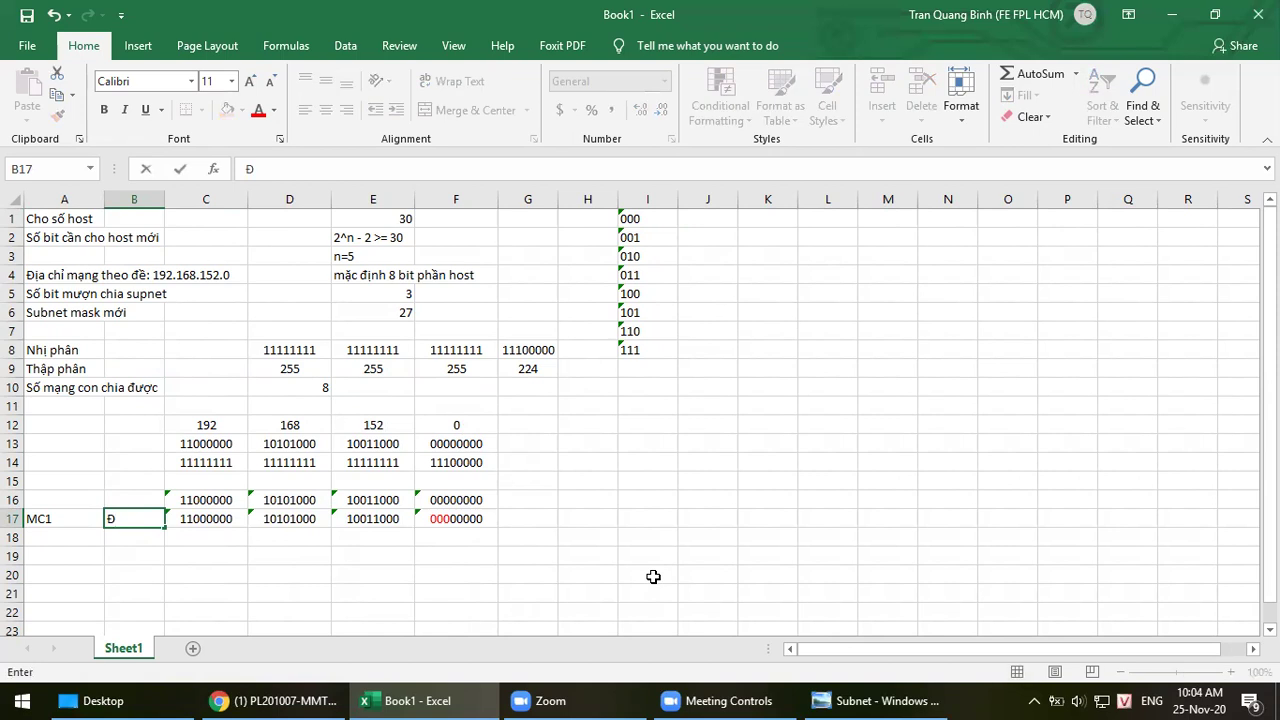
{"action": "type", "text": "mang"}
{"action": "key", "text": "Return"}
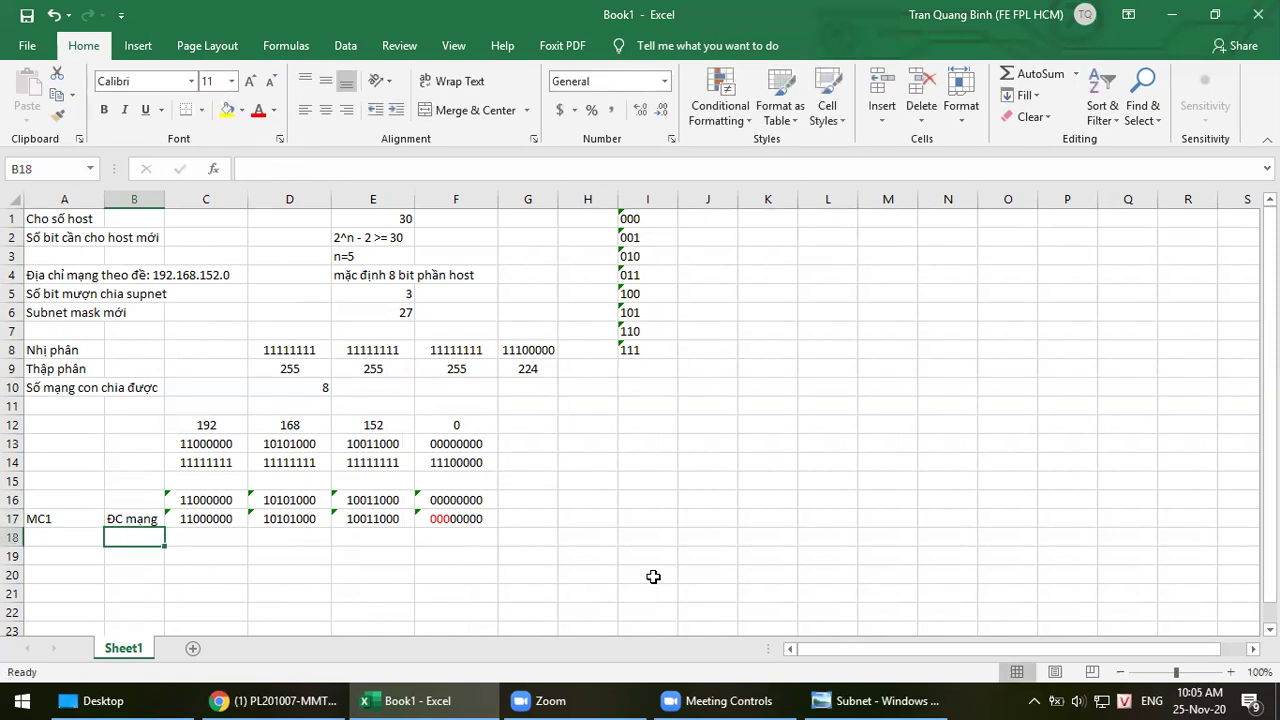
{"action": "type", "text": "ĐC mạng"}
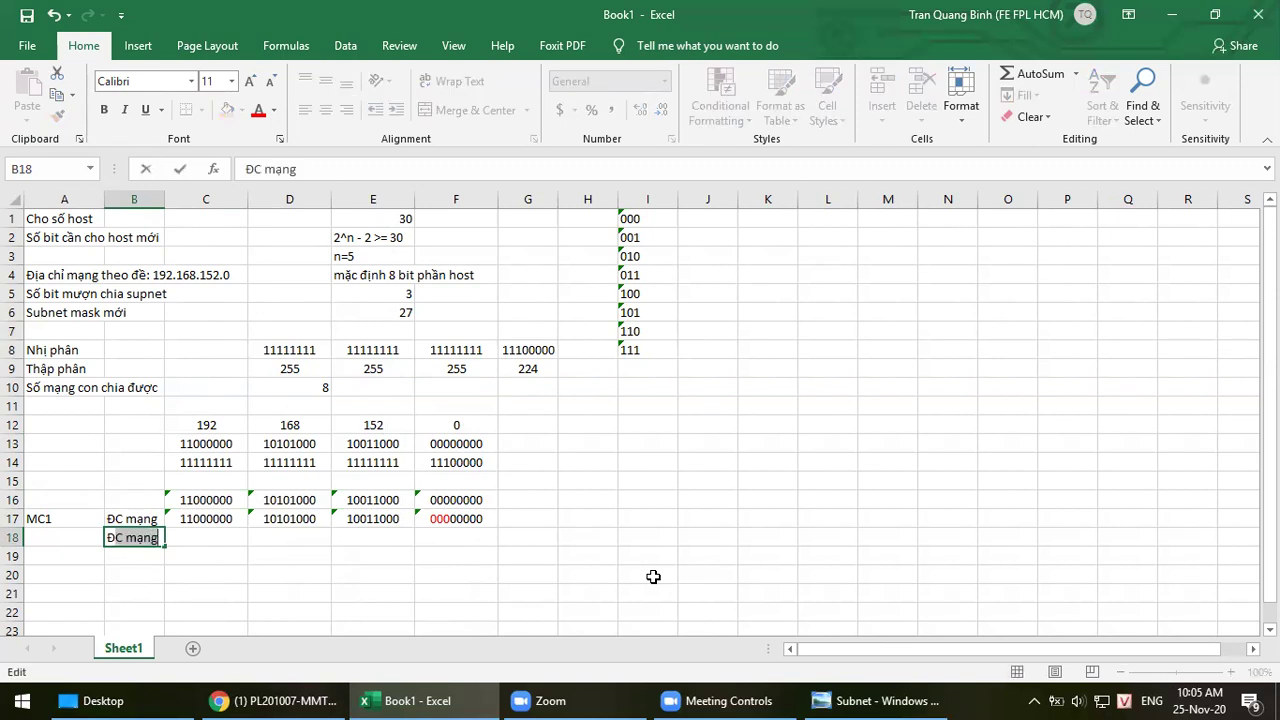
{"action": "key", "text": "End"}
{"action": "key", "text": "BackSpace"}
{"action": "key", "text": "BackSpace"}
{"action": "key", "text": "BackSpace"}
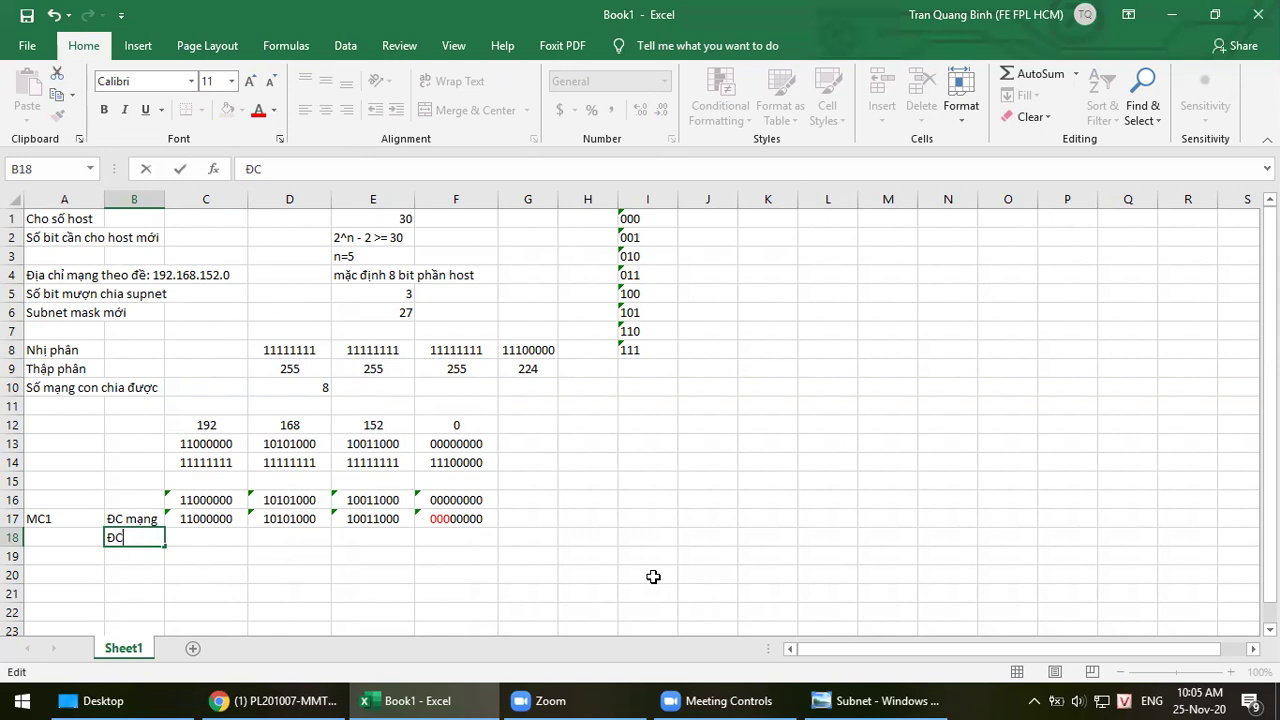
{"action": "type", "text": "đầu"}
{"action": "key", "text": "Tab"}
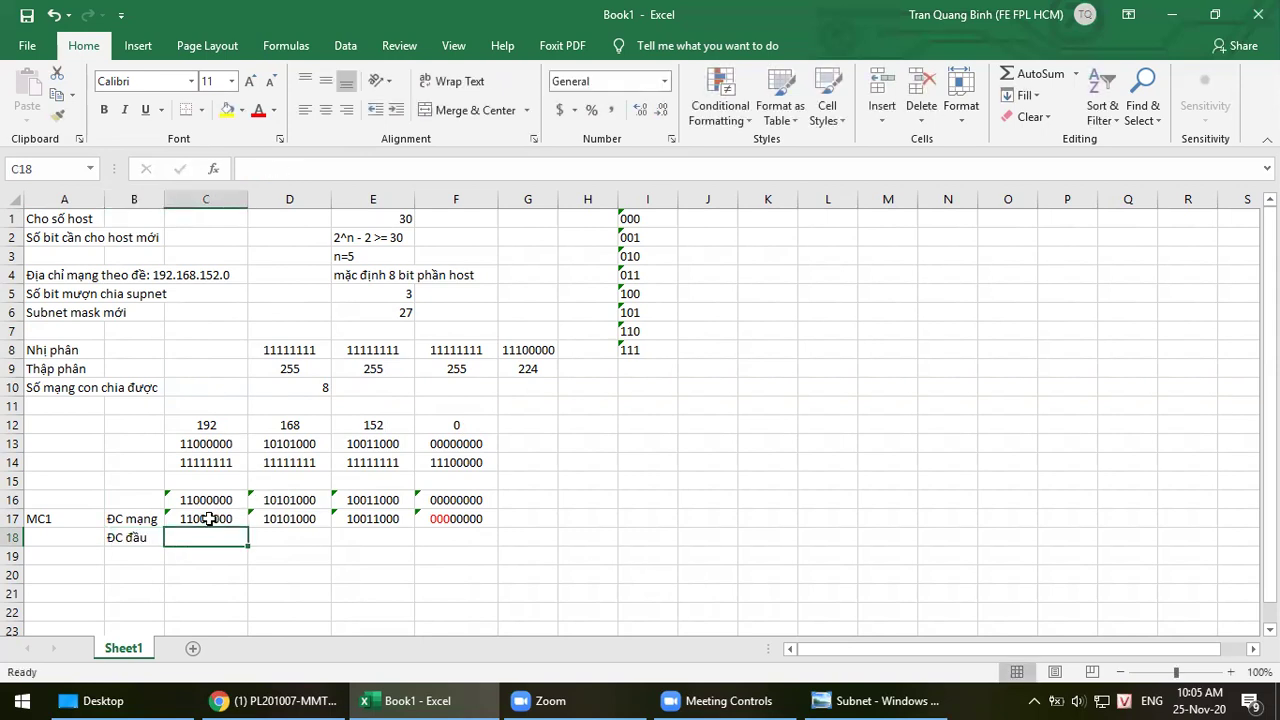
Step: Copy row 17's binary octets into C18:F18 and change F18 to 00000001
{"action": "left_click_drag", "start_coordinate": [208, 519], "coordinate": [430, 518]}
{"action": "key", "text": "ctrl+c"}
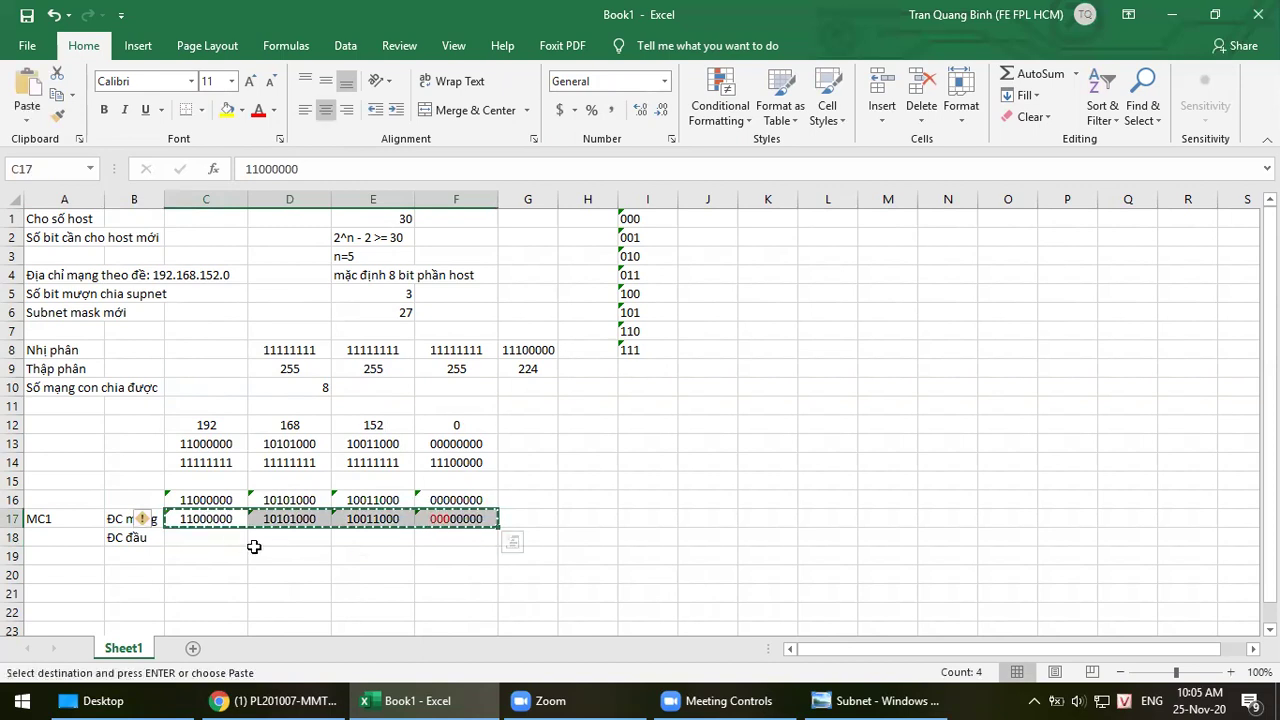
{"action": "left_click", "coordinate": [201, 536]}
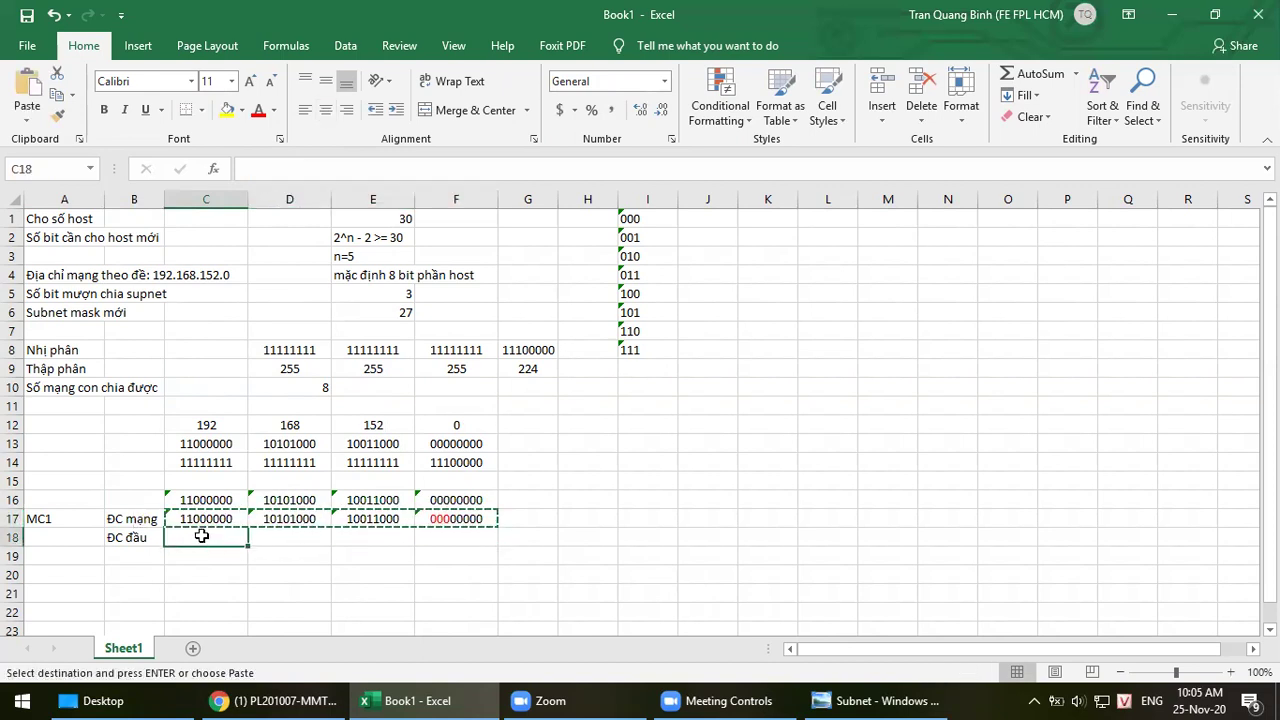
{"action": "key", "text": "ctrl+v"}
{"action": "key", "text": "Escape"}
{"action": "double_click", "coordinate": [470, 536]}
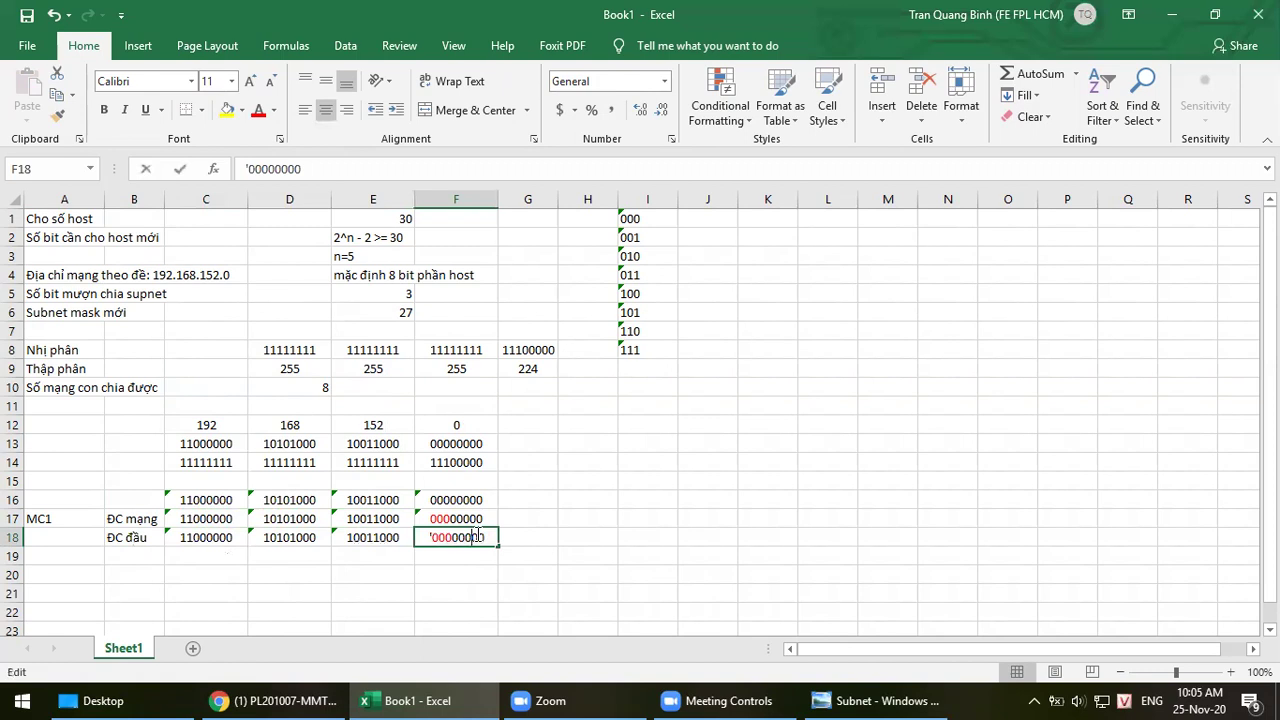
{"action": "key", "text": "BackSpace"}
{"action": "type", "text": "1"}
{"action": "key", "text": "Return"}
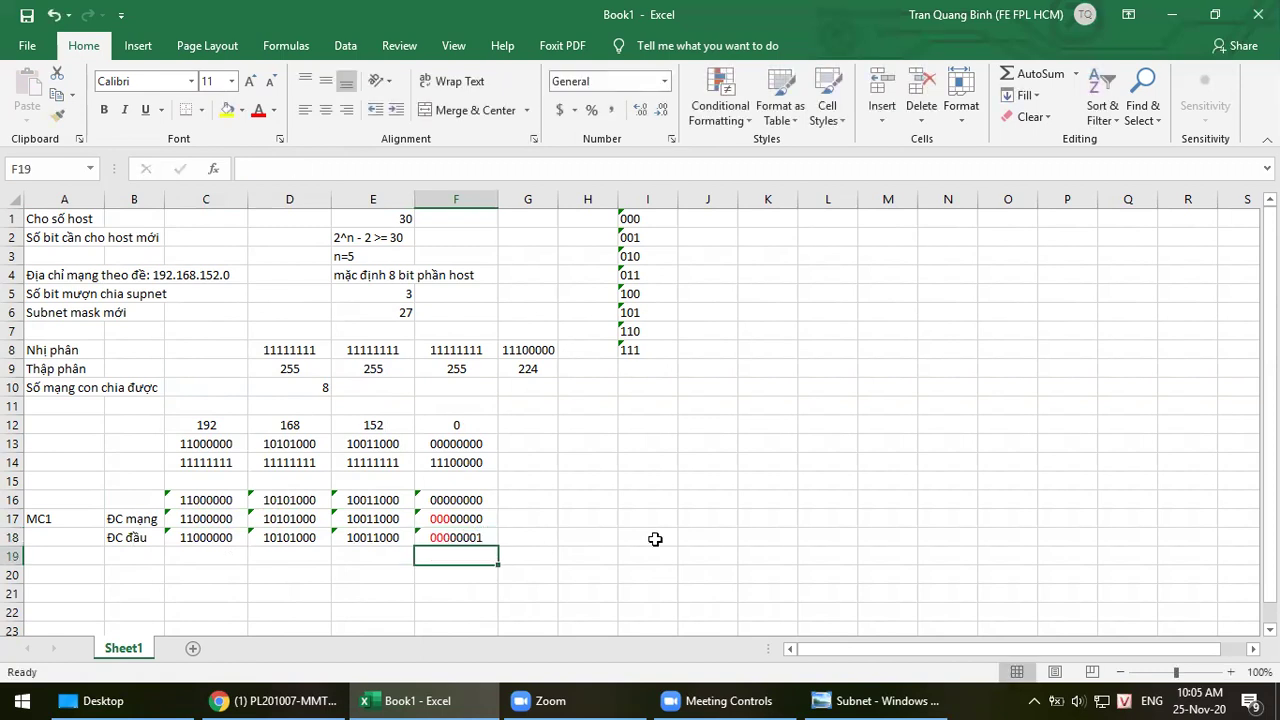
Step: Label B19 as Địa chỉ cuối and widen column B to fit
{"action": "left_click", "coordinate": [134, 551]}
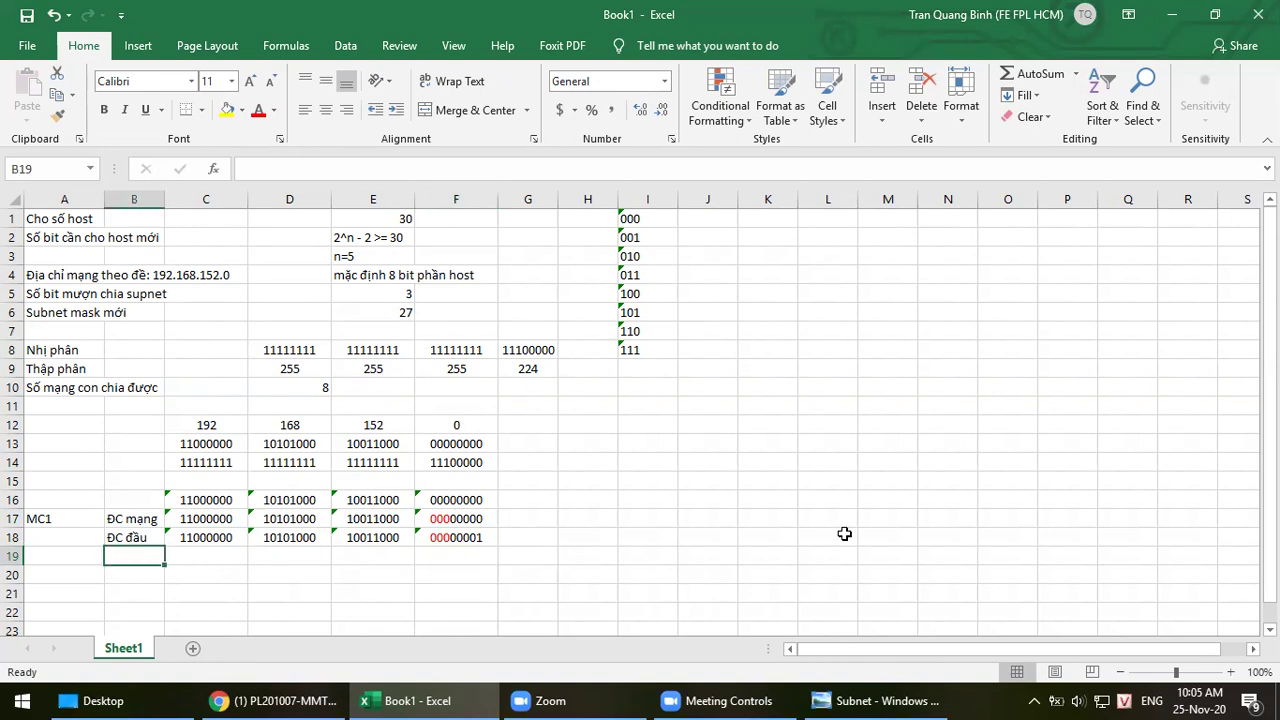
{"action": "type", "text": "Địa c"}
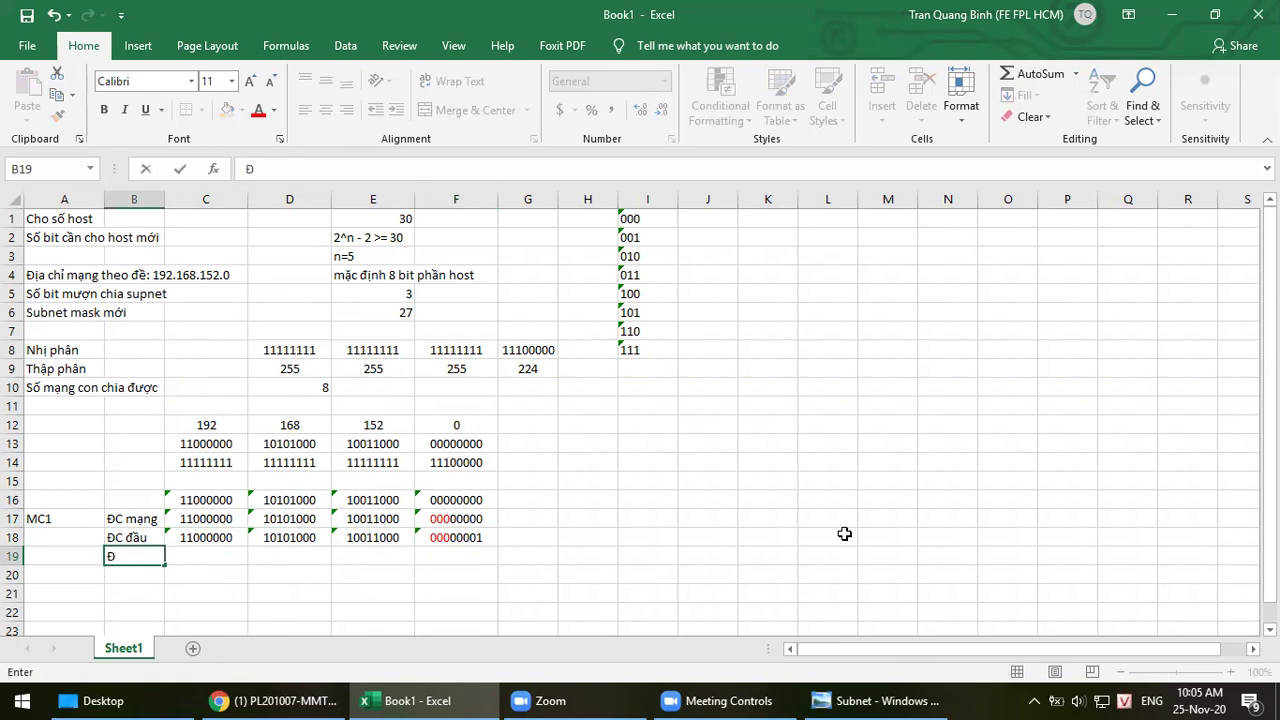
{"action": "type", "text": "hỉ c"}
{"action": "type", "text": "uối"}
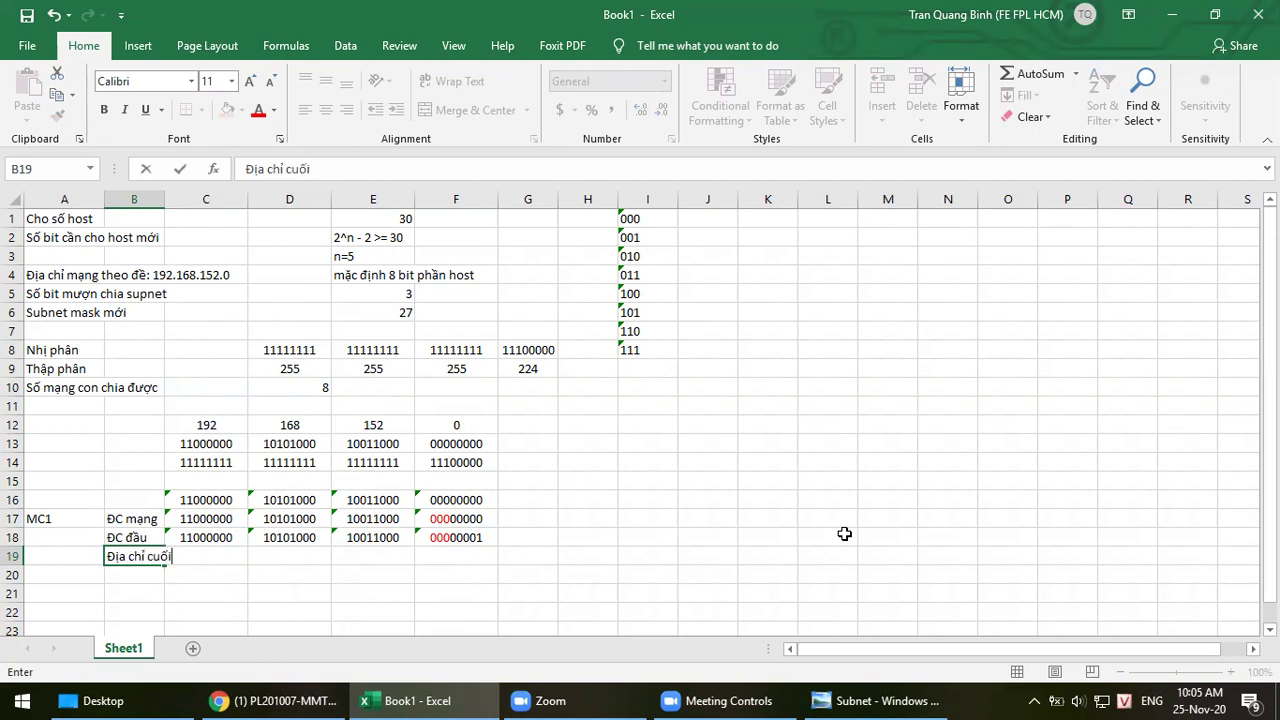
{"action": "left_click", "coordinate": [224, 576]}
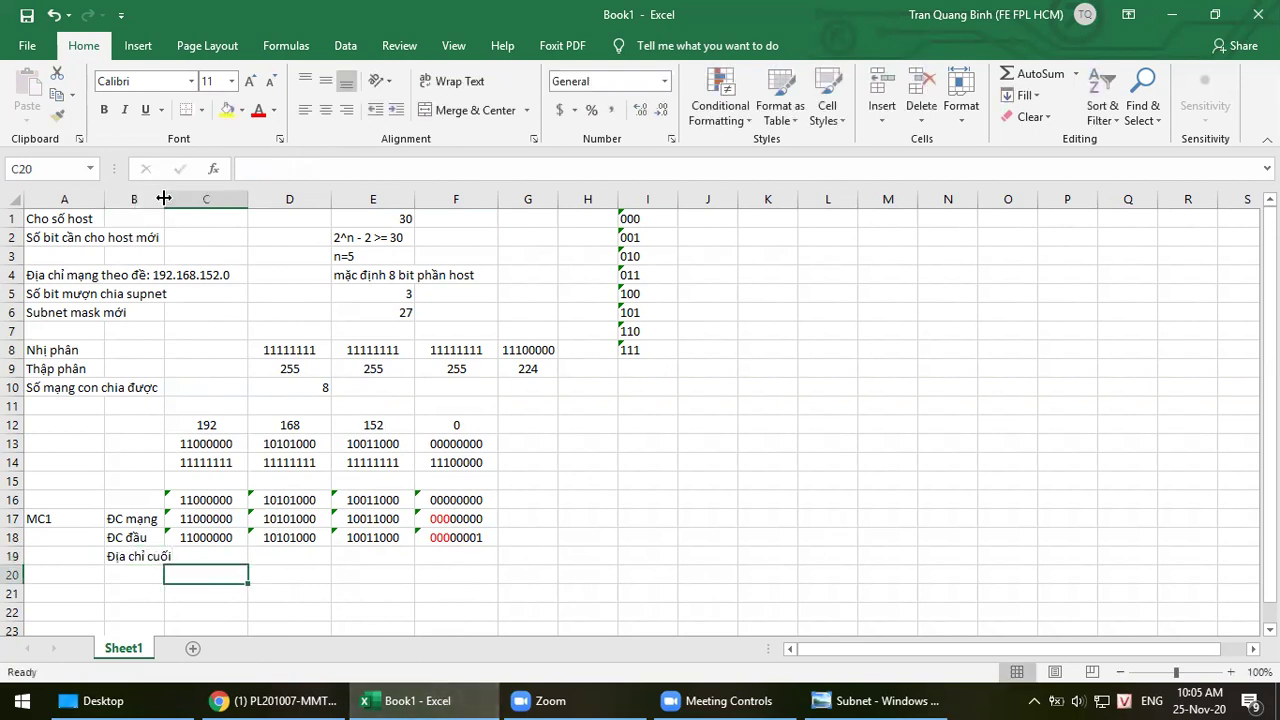
{"action": "left_click_drag", "start_coordinate": [164, 198], "coordinate": [196, 198]}
Step: Copy row 18's binary octets into row 19 and change F19 to 00011110
{"action": "mouse_move", "coordinate": [218, 537]}
{"action": "left_mouse_down"}
{"action": "mouse_move", "coordinate": [492, 551]}
{"action": "mouse_move", "coordinate": [491, 537]}
{"action": "left_mouse_up"}
{"action": "key", "text": "ctrl+c"}
{"action": "left_click", "coordinate": [214, 553]}
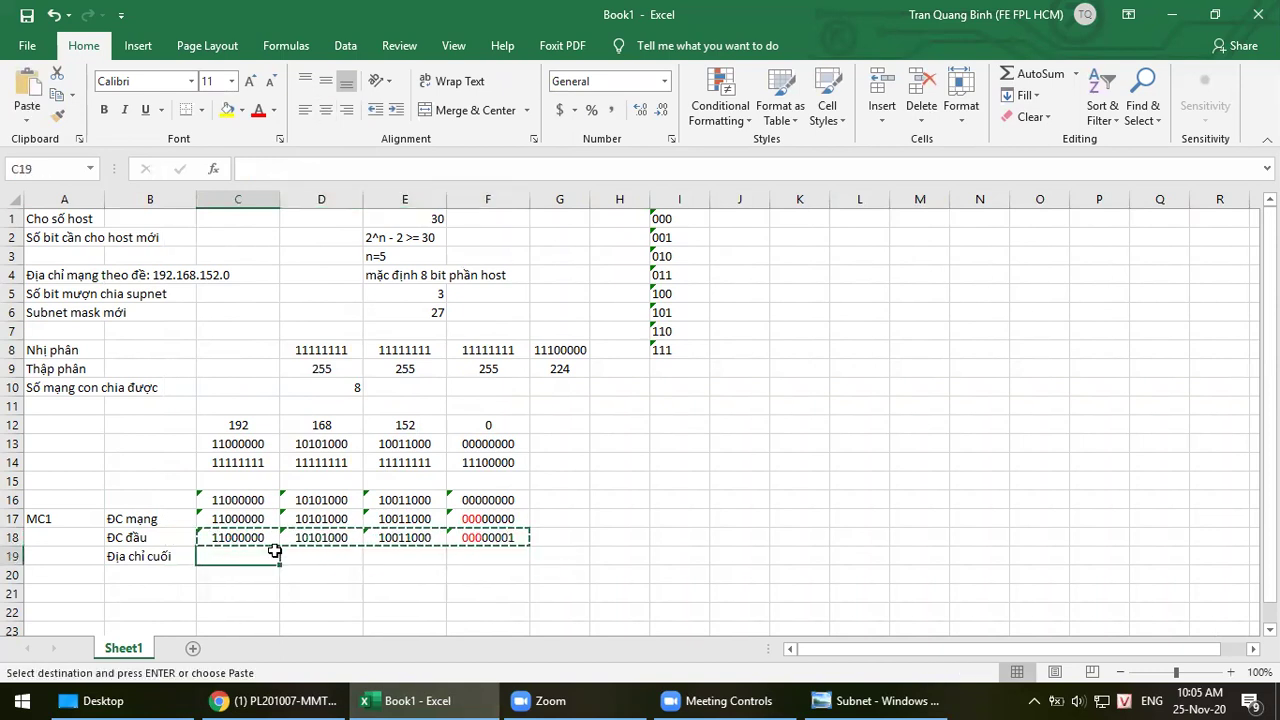
{"action": "key", "text": "ctrl+v"}
{"action": "left_click", "coordinate": [488, 556]}
{"action": "double_click", "coordinate": [484, 558]}
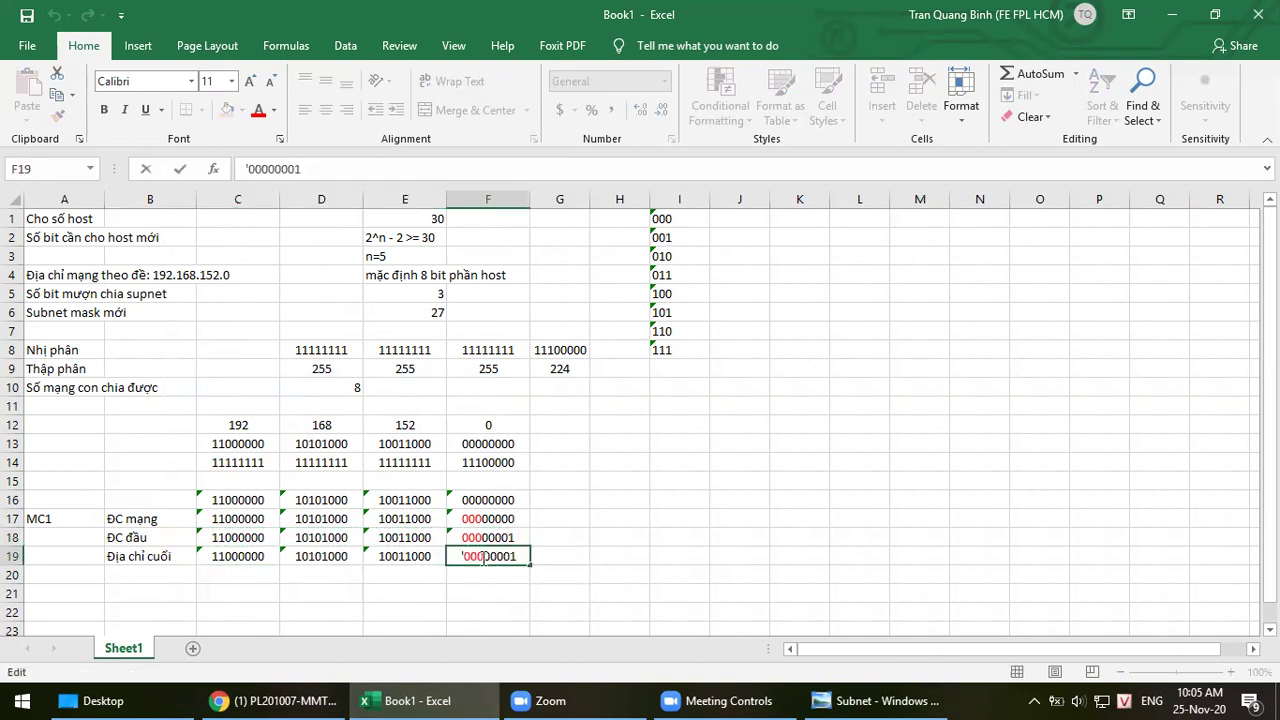
{"action": "left_click_drag", "start_coordinate": [484, 557], "coordinate": [518, 557]}
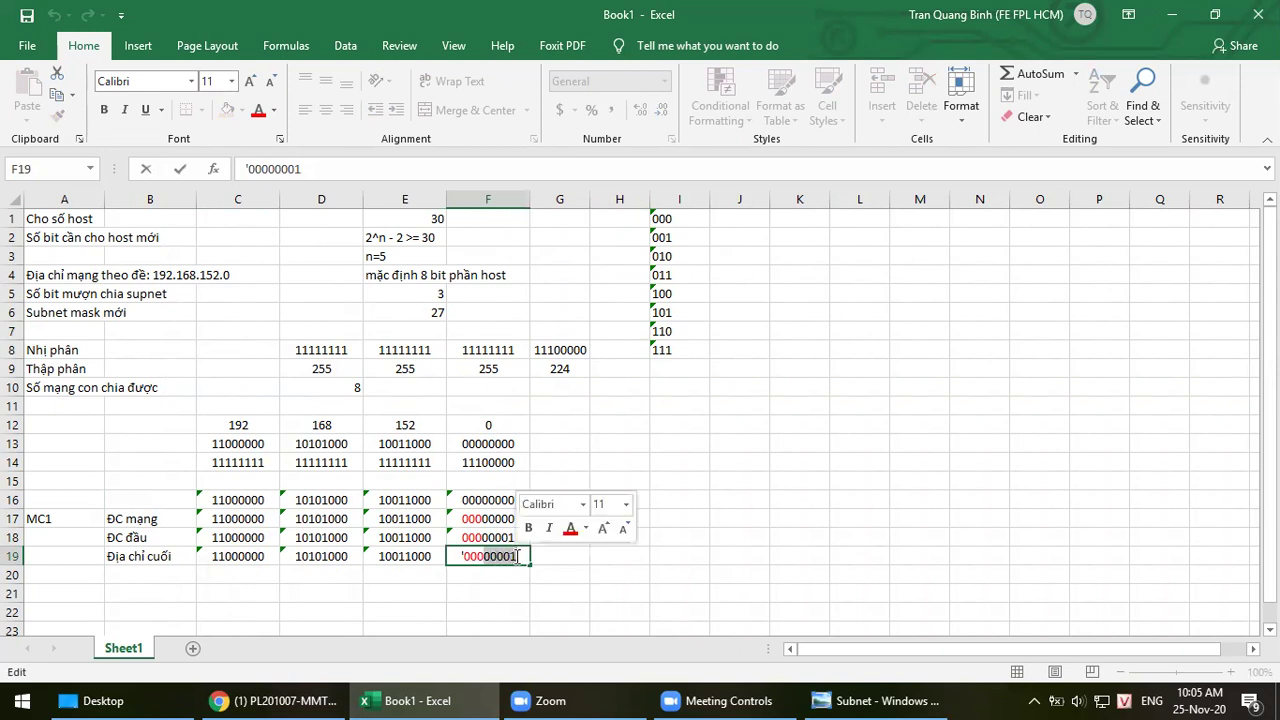
{"action": "type", "text": "10"}
{"action": "type", "text": "1"}
{"action": "type", "text": "1"}
{"action": "type", "text": "0"}
{"action": "key", "text": "Return"}
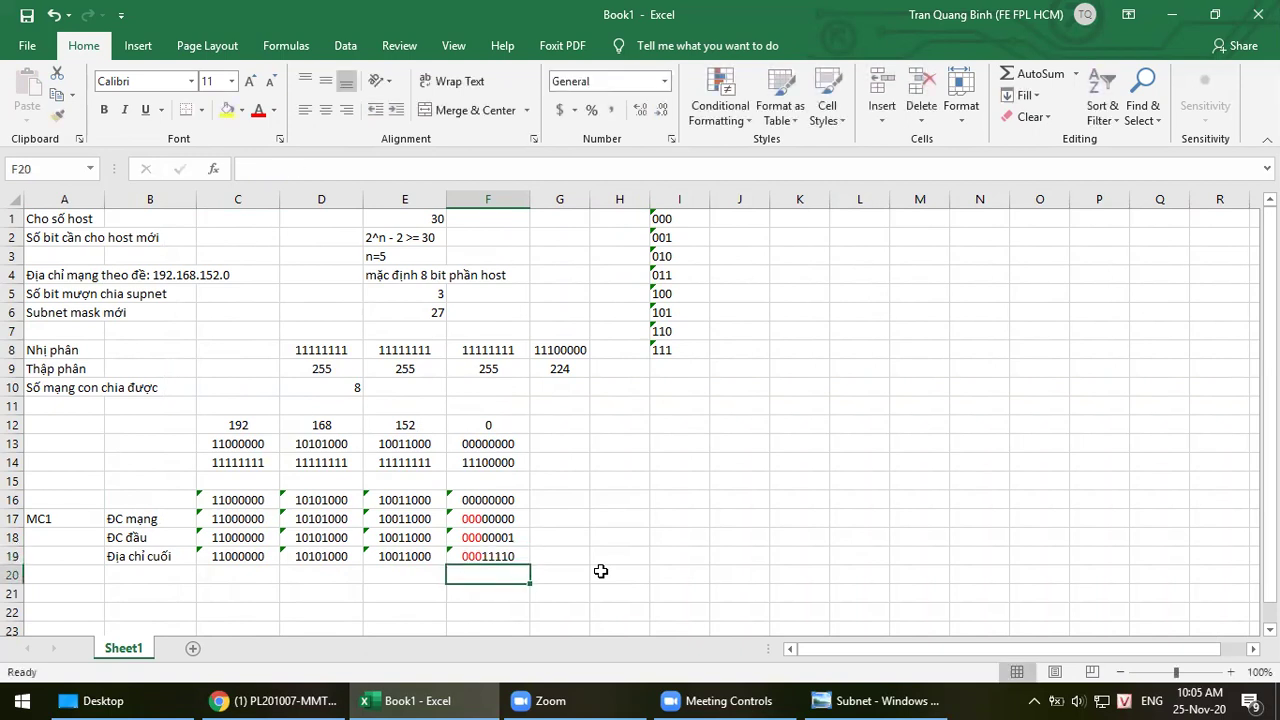
Step: Label B20 as Địa chỉ quảng bá and adjust column B's width
{"action": "left_click", "coordinate": [143, 572]}
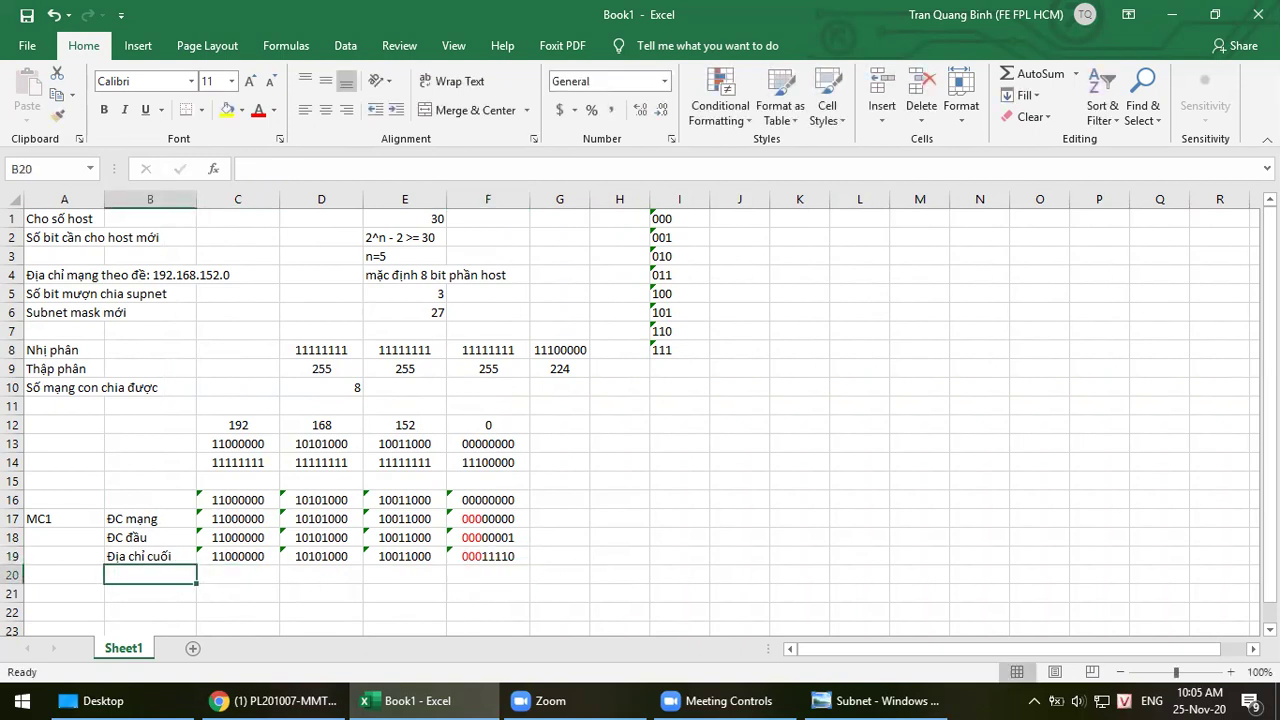
{"action": "type", "text": "Địa"}
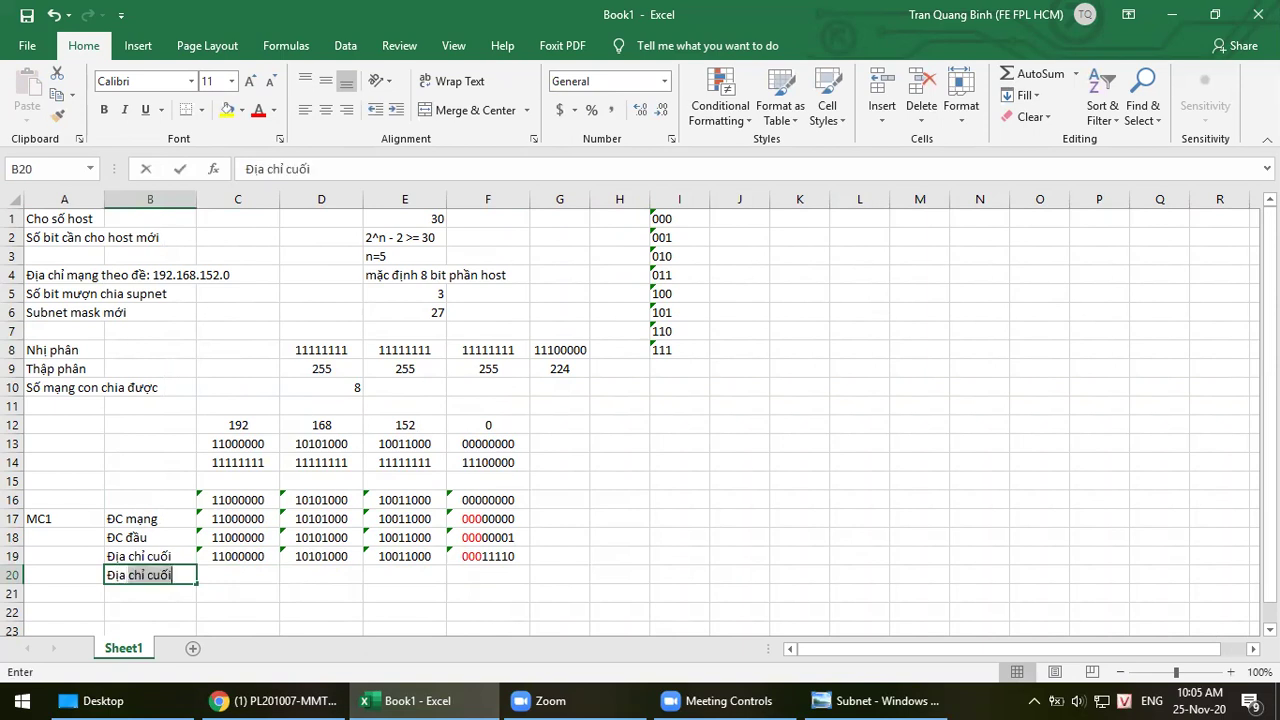
{"action": "type", "text": " chỉ cuối"}
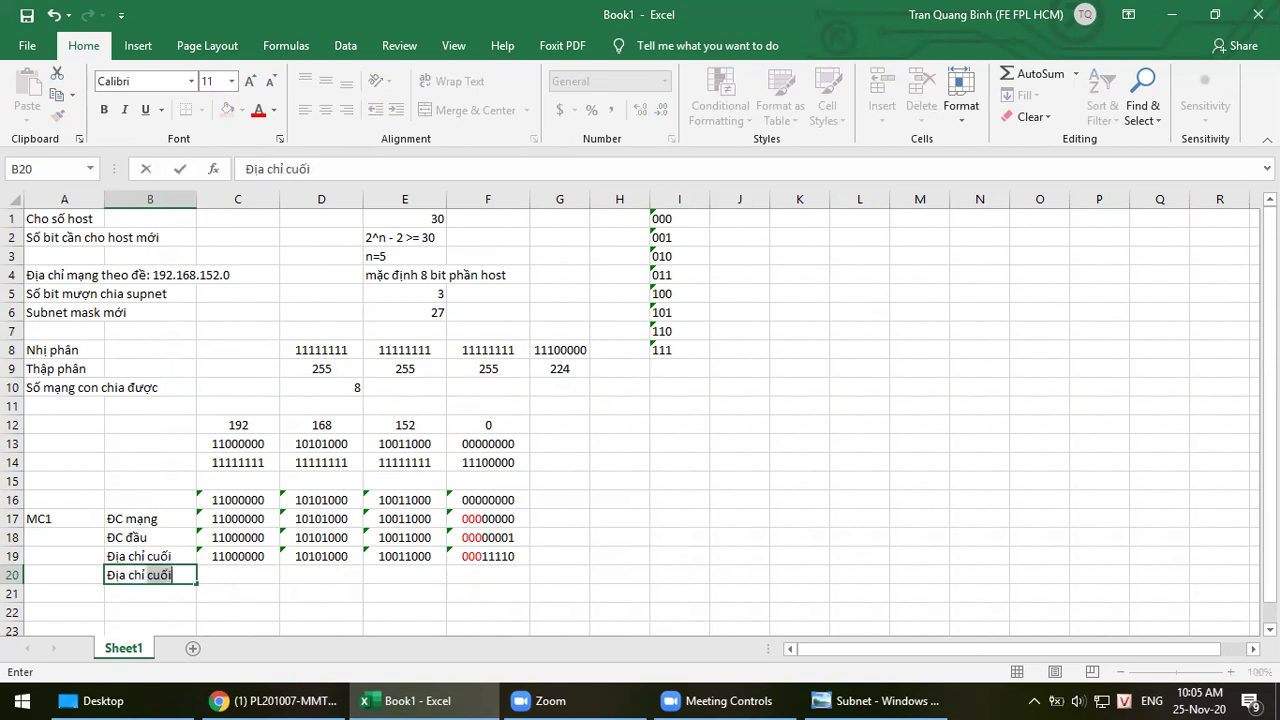
{"action": "type", "text": " quan"}
{"action": "type", "text": " bá"}
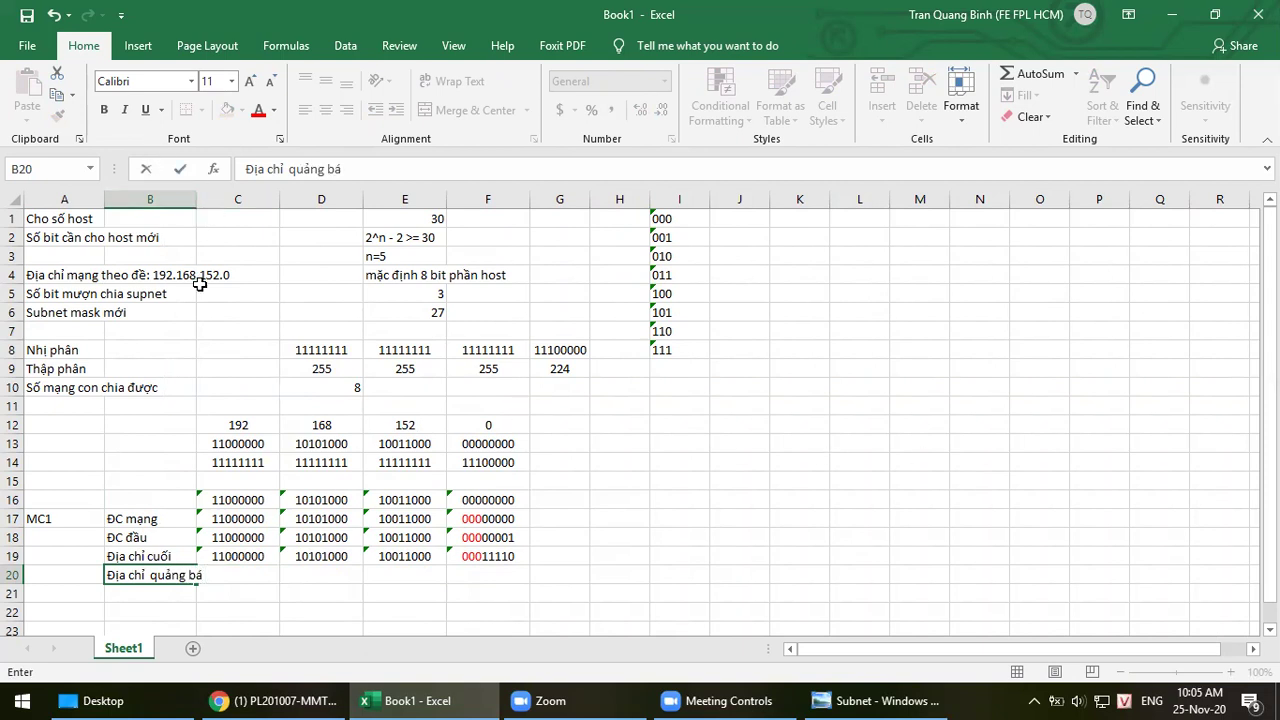
{"action": "left_click_drag", "start_coordinate": [210, 294], "coordinate": [210, 277]}
{"action": "mouse_move", "coordinate": [201, 198]}
{"action": "left_mouse_down"}
{"action": "mouse_move", "coordinate": [245, 197]}
{"action": "mouse_move", "coordinate": [221, 197]}
{"action": "left_mouse_up"}
{"action": "left_click", "coordinate": [261, 555]}
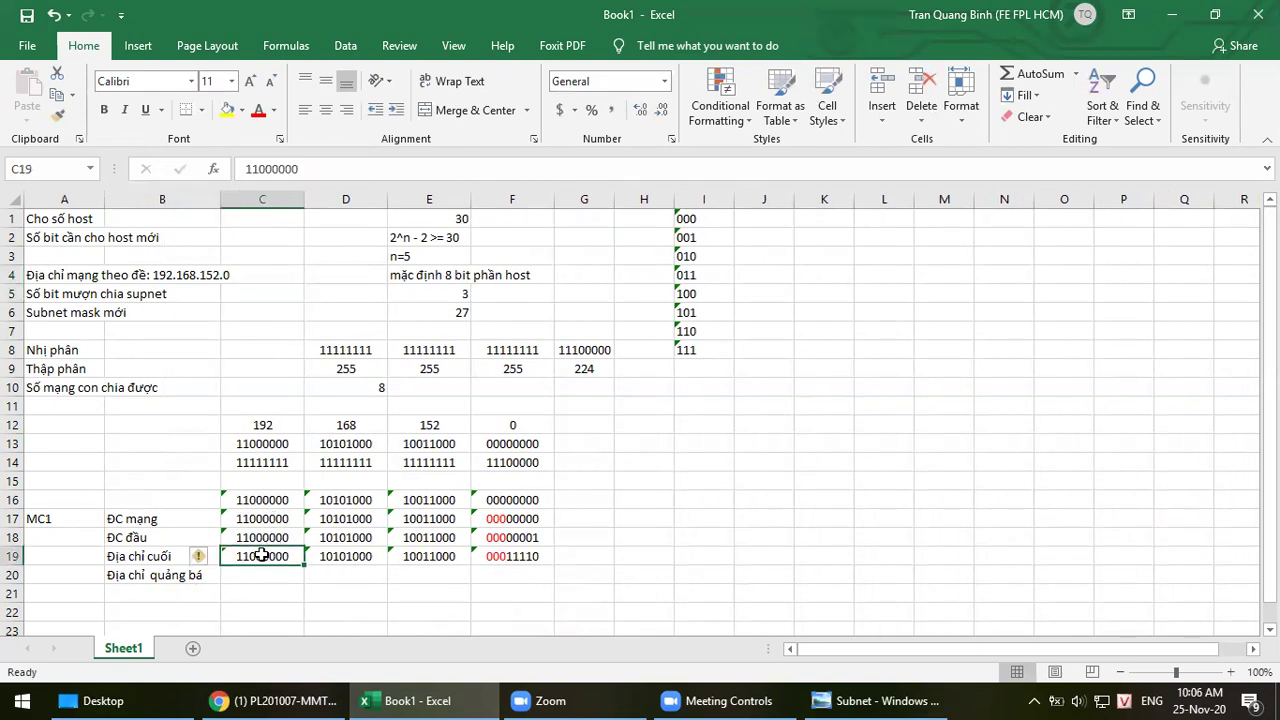
Step: Paste the address bits into C20:F20 and change F20 to 00011111
{"action": "left_click_drag", "start_coordinate": [265, 575], "coordinate": [499, 577]}
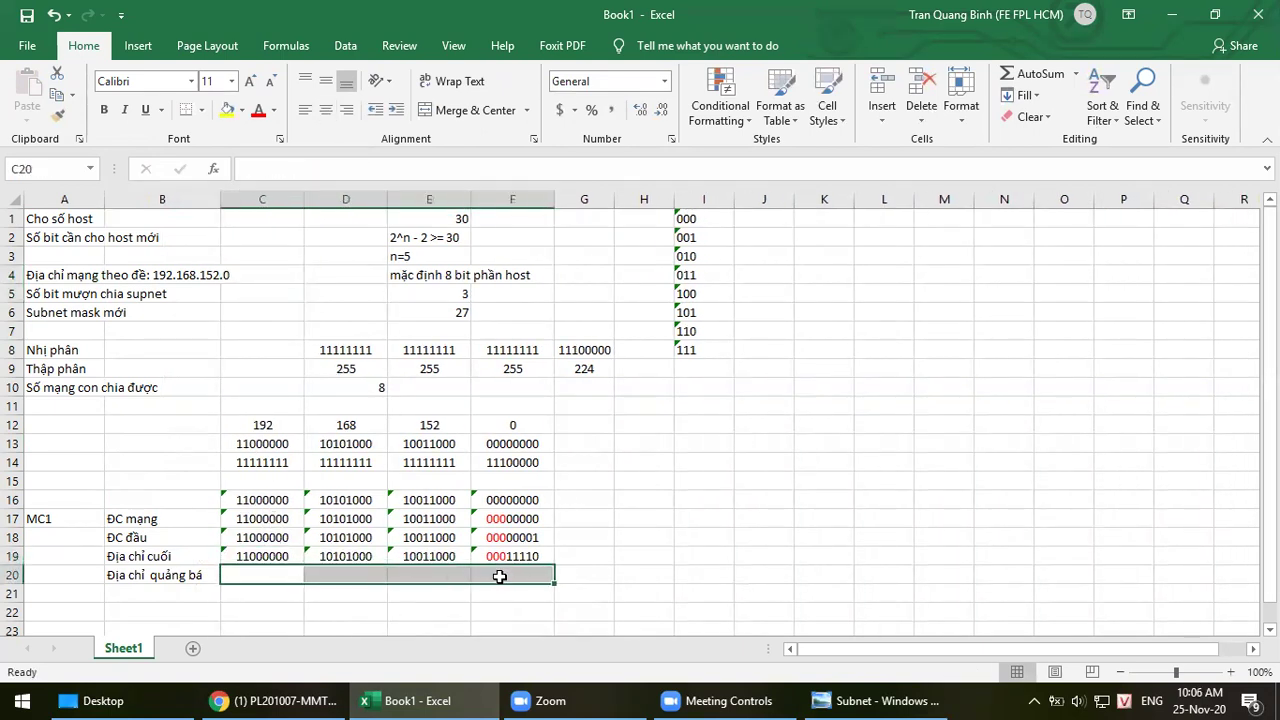
{"action": "key", "text": "ctrl+v"}
{"action": "double_click", "coordinate": [530, 575]}
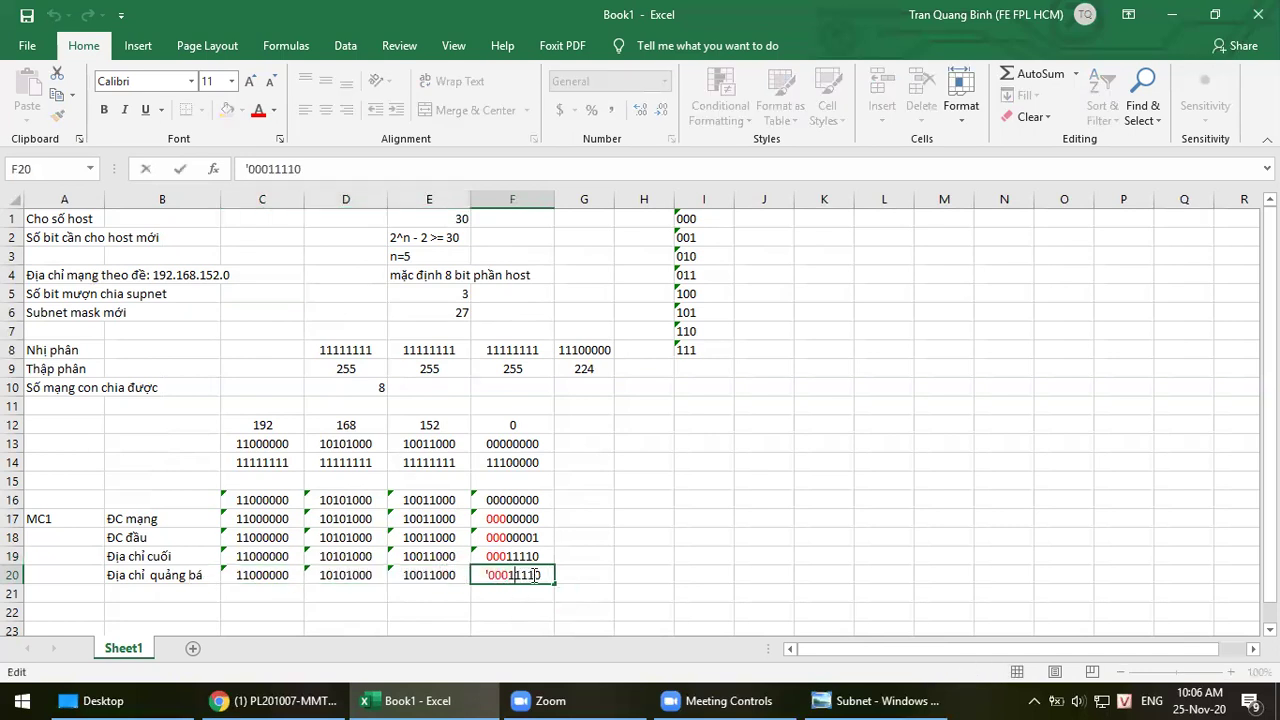
{"action": "key", "text": "BackSpace"}
{"action": "type", "text": "1"}
{"action": "key", "text": "Return"}
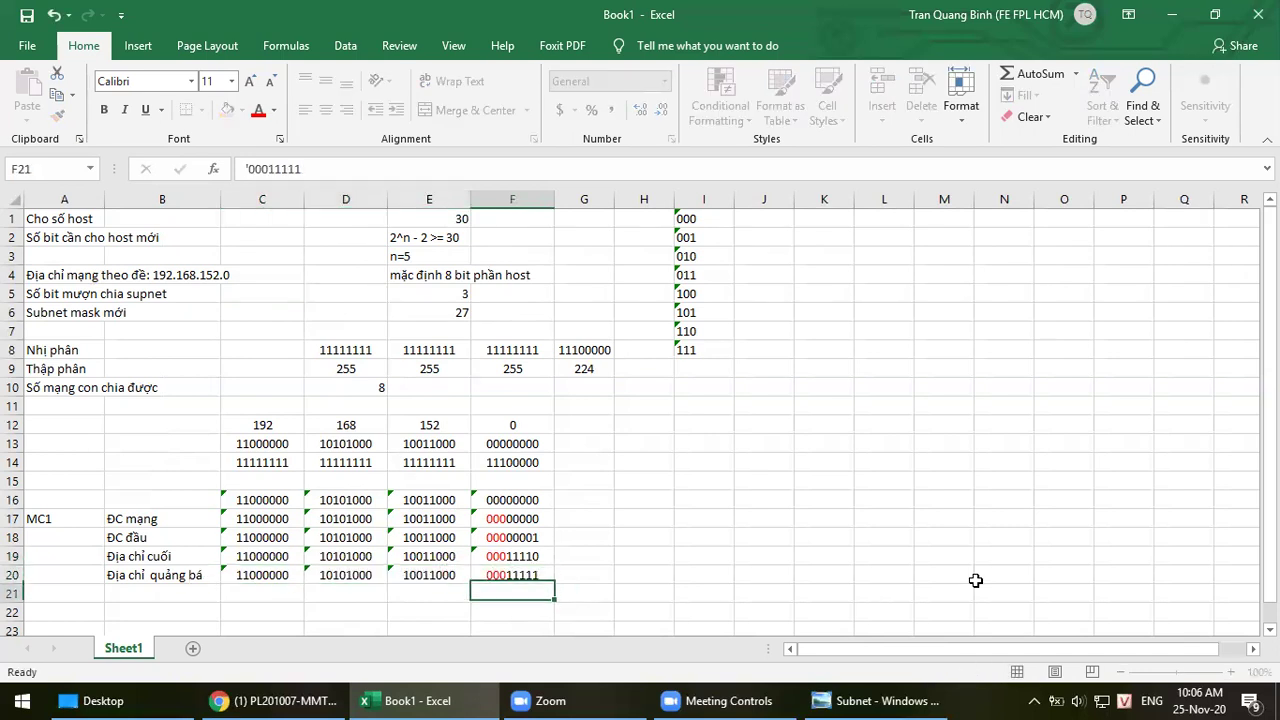
Step: Convert MC1's binary octets to decimal with =BIN2DEC(C17), filled across H17:K20
{"action": "left_click", "coordinate": [644, 500]}
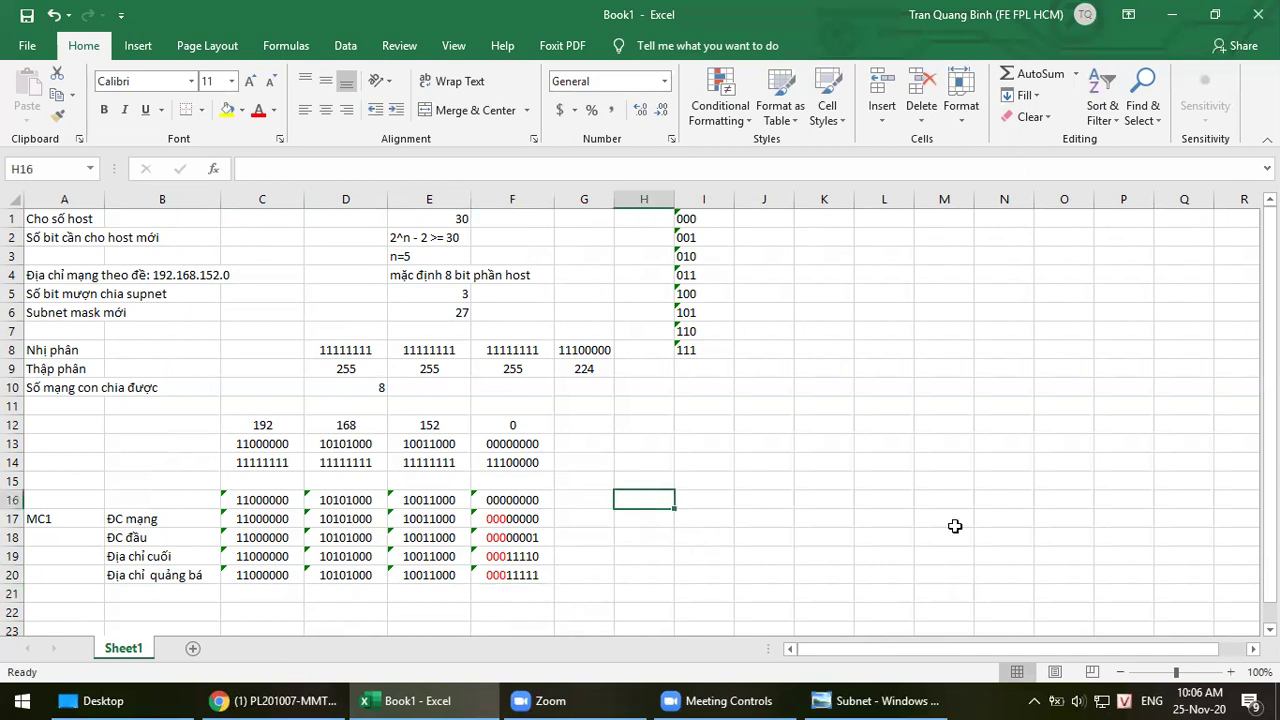
{"action": "left_click_drag", "start_coordinate": [258, 520], "coordinate": [510, 573]}
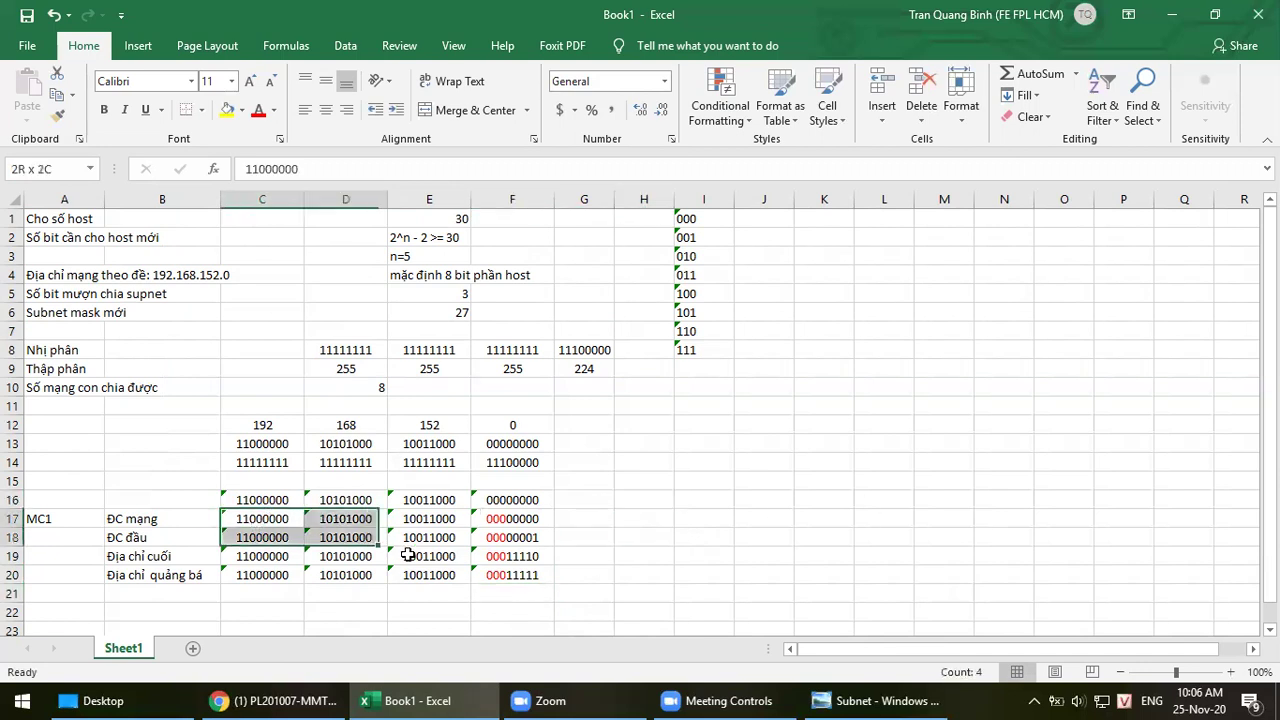
{"action": "left_click", "coordinate": [664, 519]}
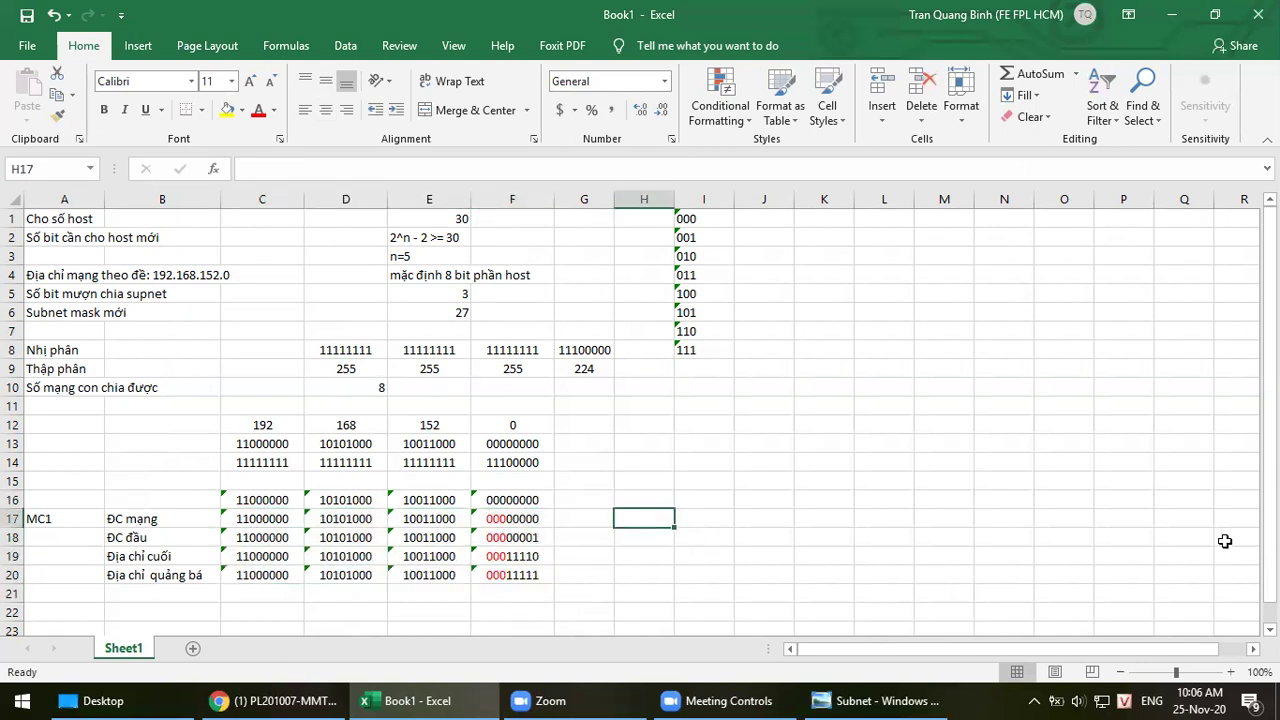
{"action": "type", "text": "="}
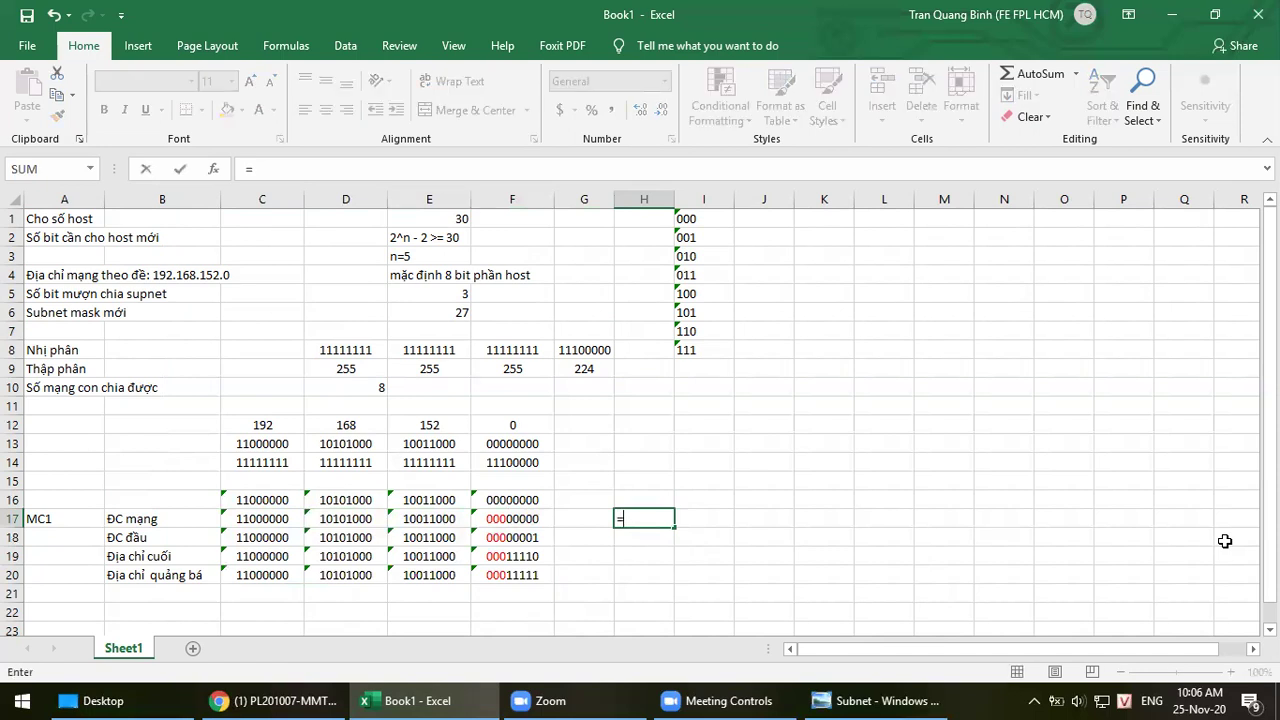
{"action": "type", "text": "bin"}
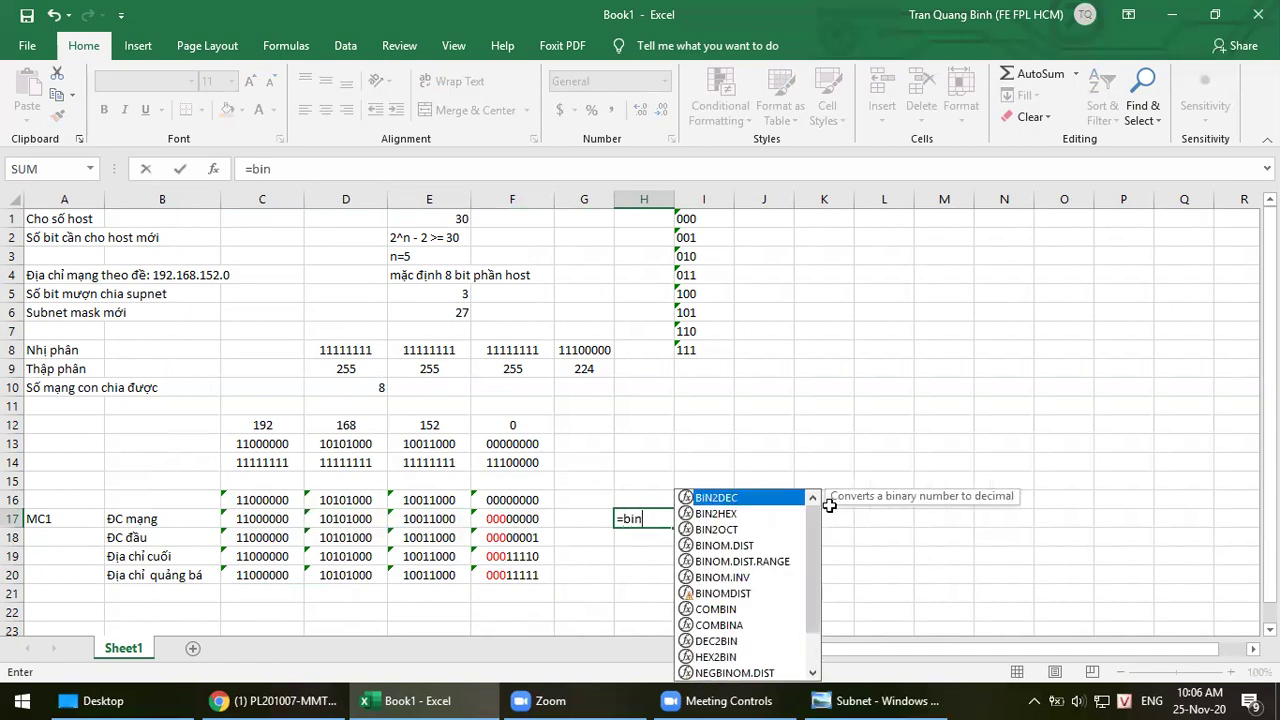
{"action": "double_click", "coordinate": [765, 497]}
{"action": "left_click", "coordinate": [250, 519]}
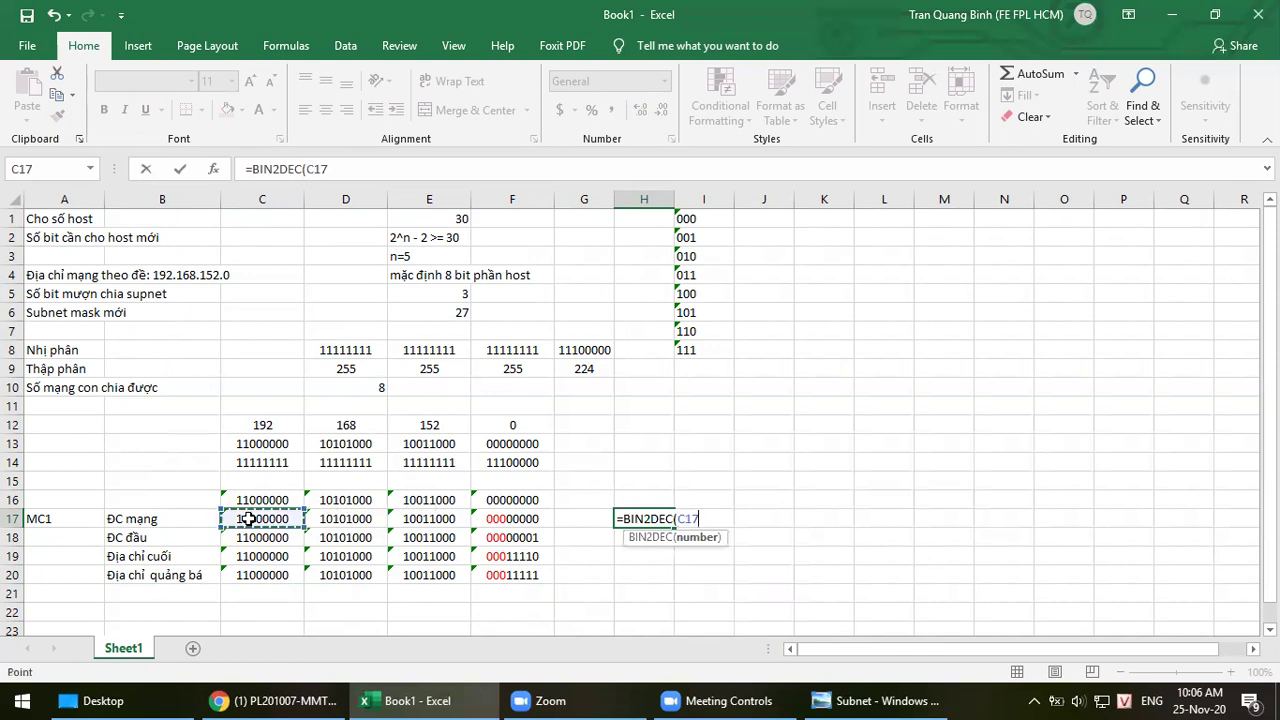
{"action": "key", "text": "Return"}
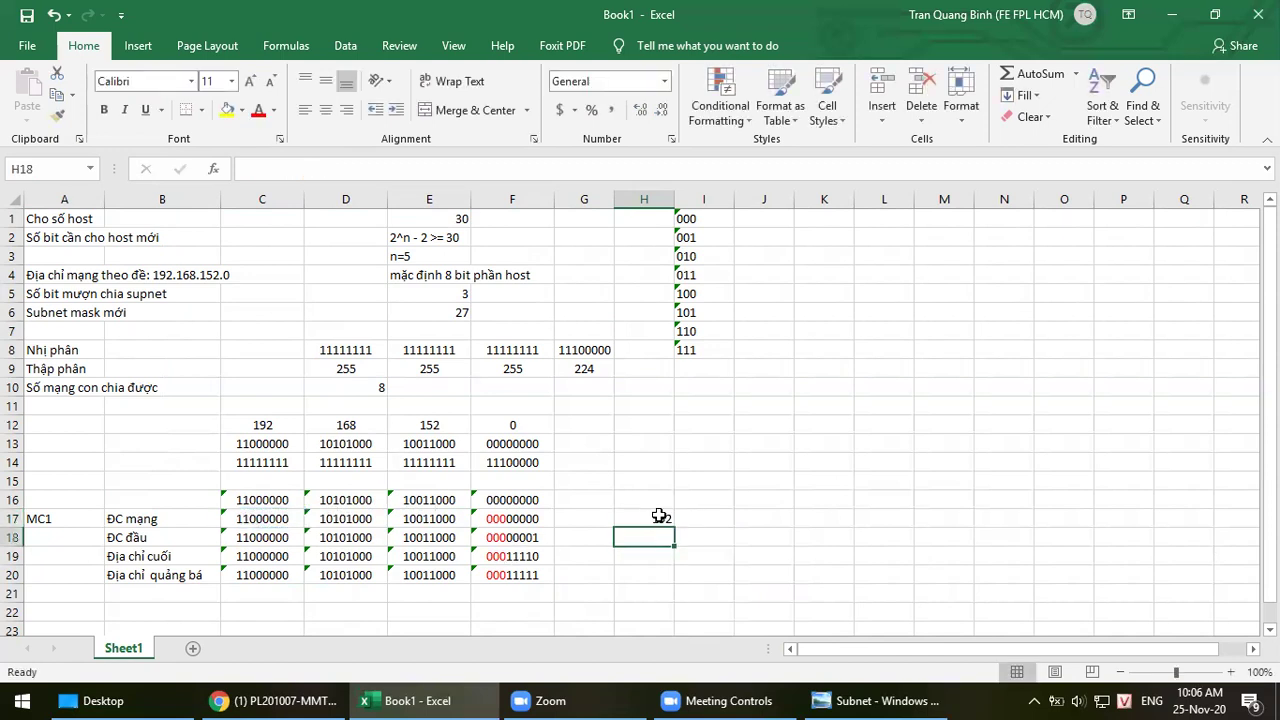
{"action": "left_click", "coordinate": [660, 517]}
{"action": "mouse_move", "coordinate": [675, 527]}
{"action": "left_mouse_down"}
{"action": "mouse_move", "coordinate": [855, 528]}
{"action": "mouse_move", "coordinate": [850, 580]}
{"action": "left_mouse_up"}
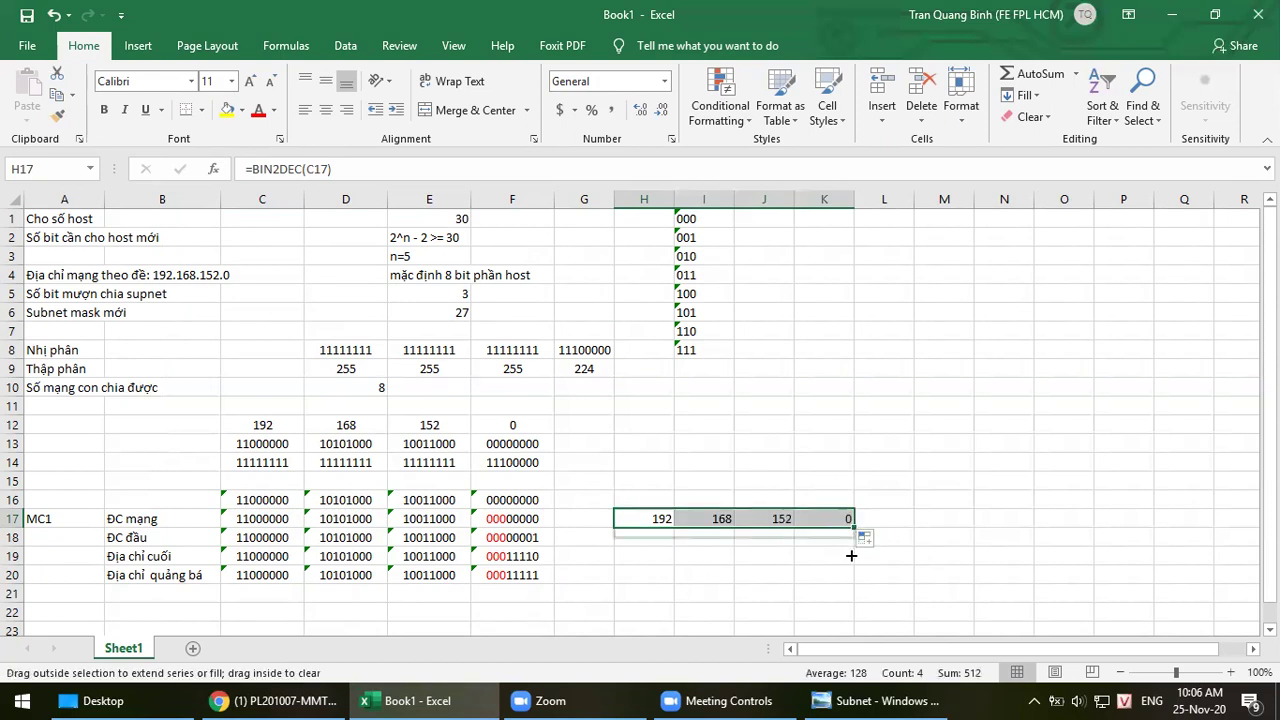
{"action": "left_click", "coordinate": [934, 532]}
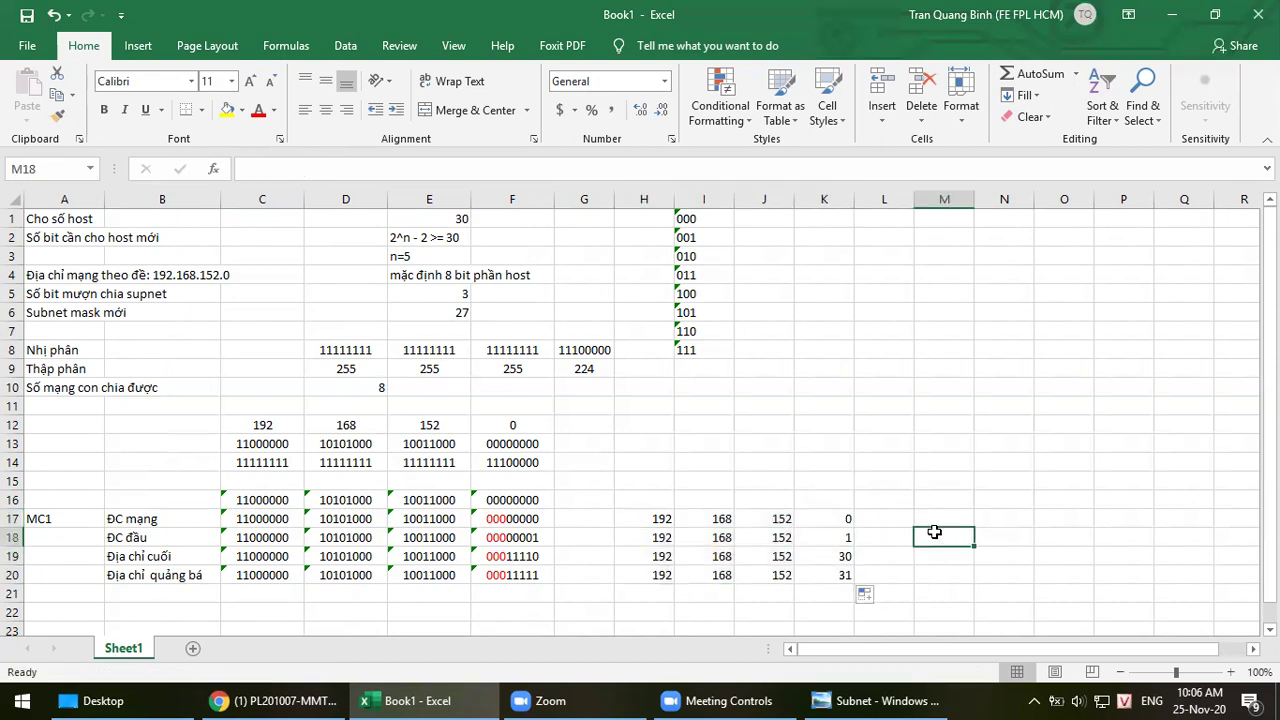
Step: Center the decimal results 192.168.152.0, .1, .30 and .31 in H17:K20
{"action": "left_click_drag", "start_coordinate": [662, 522], "coordinate": [843, 573]}
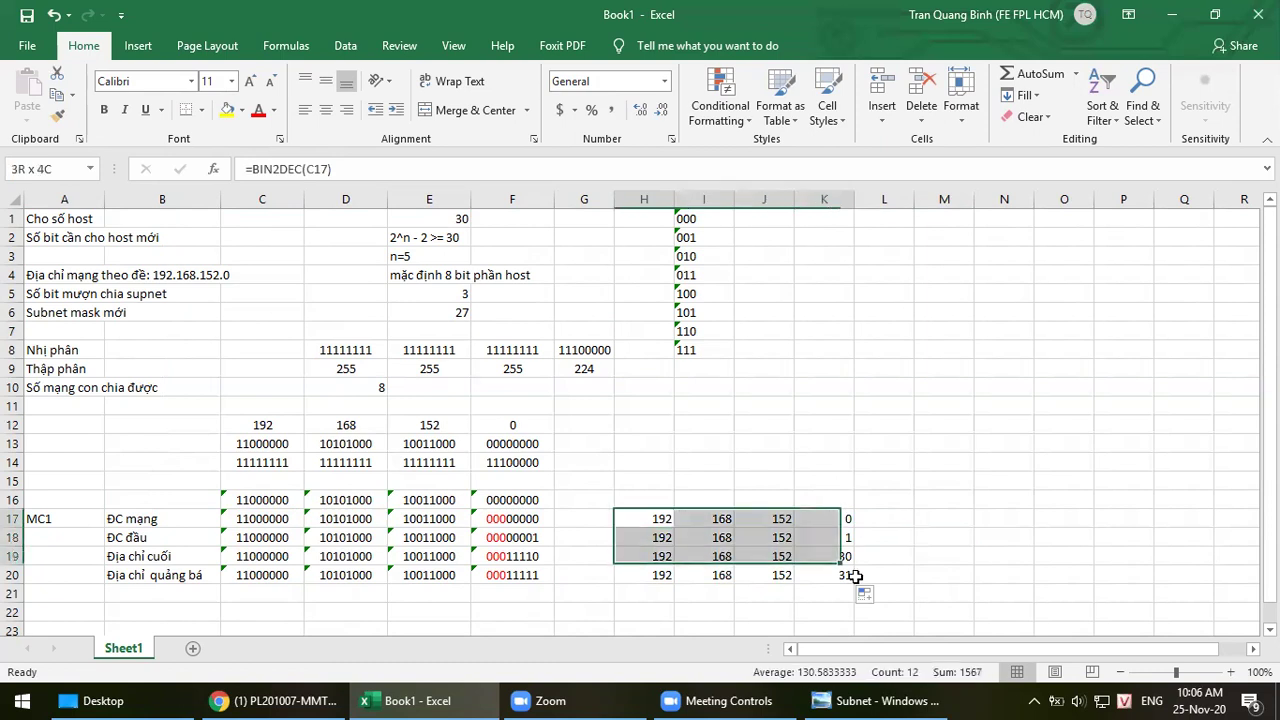
{"action": "left_click", "coordinate": [328, 111]}
{"action": "left_click", "coordinate": [909, 513]}
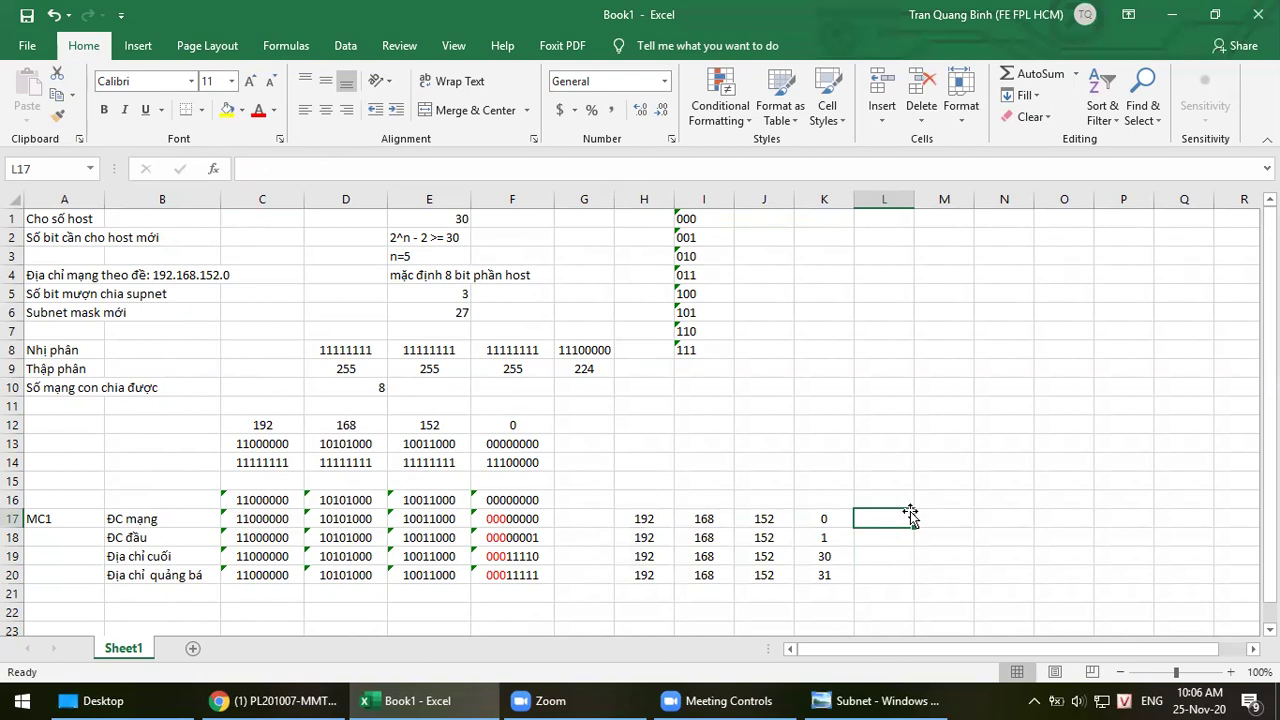
{"action": "scroll", "coordinate": [366, 556], "scroll_direction": "down", "scroll_amount": 2}
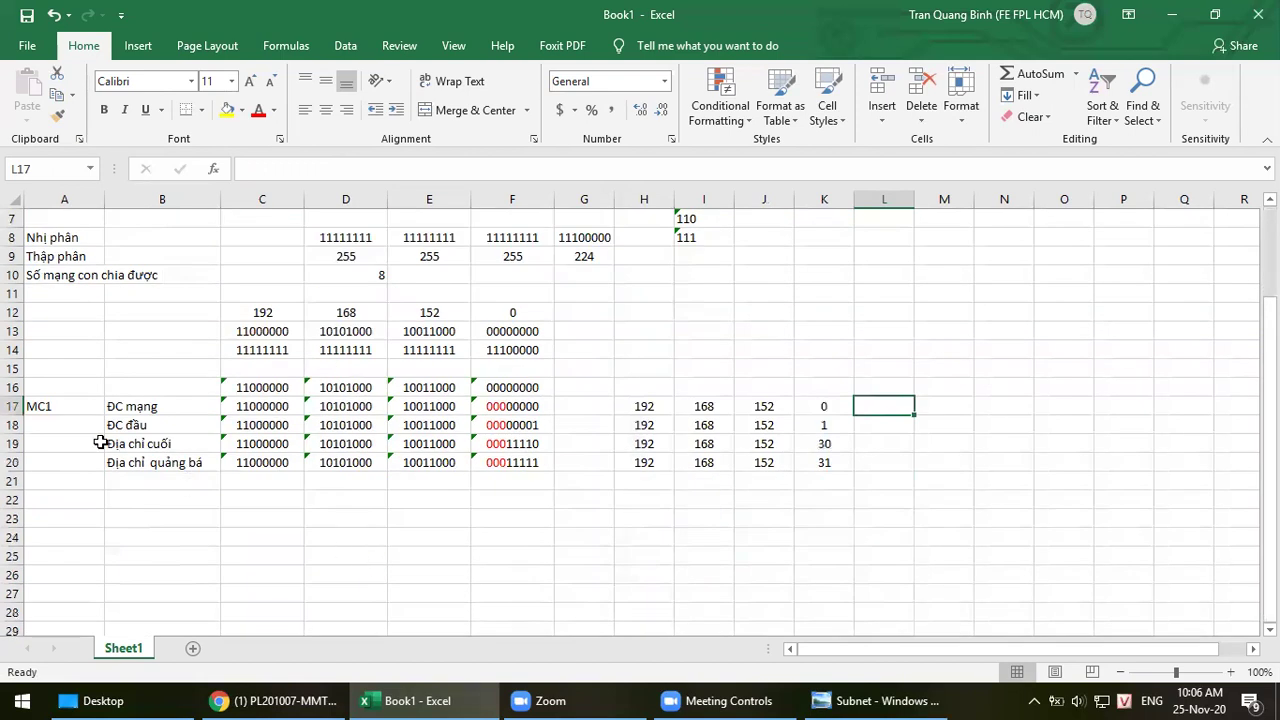
Step: Copy the MC1 address block to rows 22–25 and relabel it MC2
{"action": "left_click", "coordinate": [64, 406]}
{"action": "left_click_drag", "start_coordinate": [101, 407], "coordinate": [805, 453]}
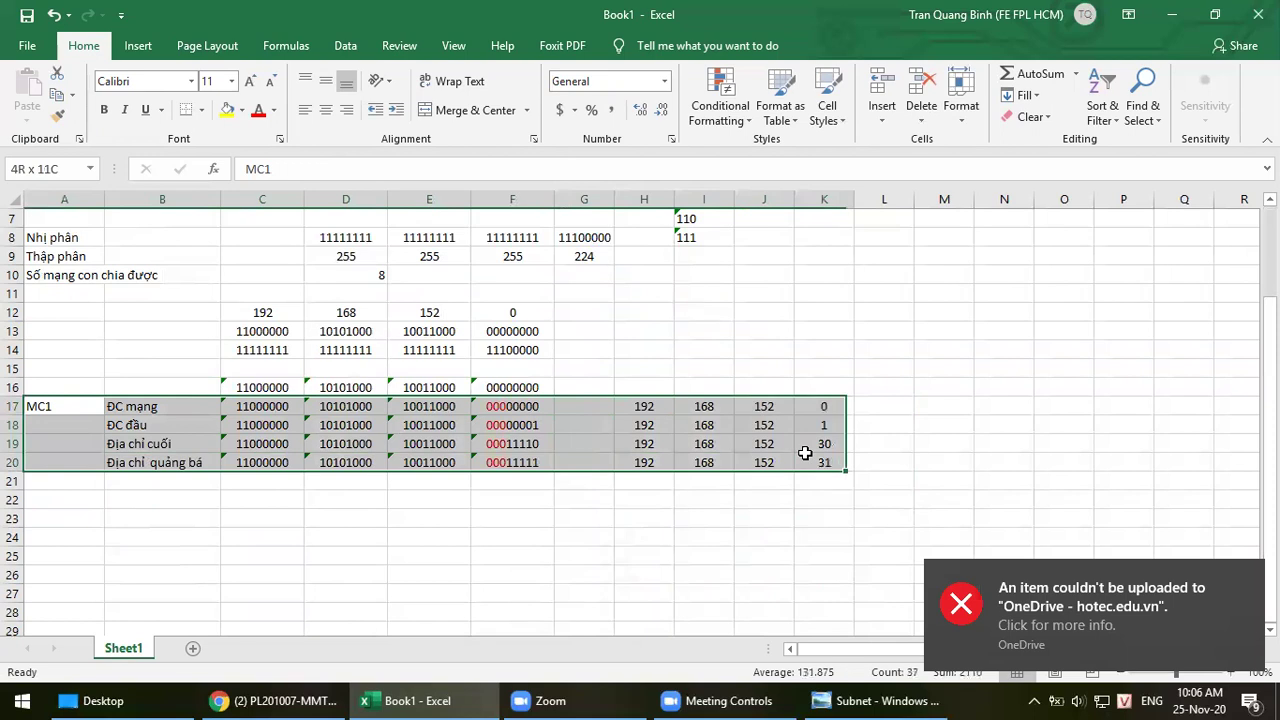
{"action": "key", "text": "ctrl+c"}
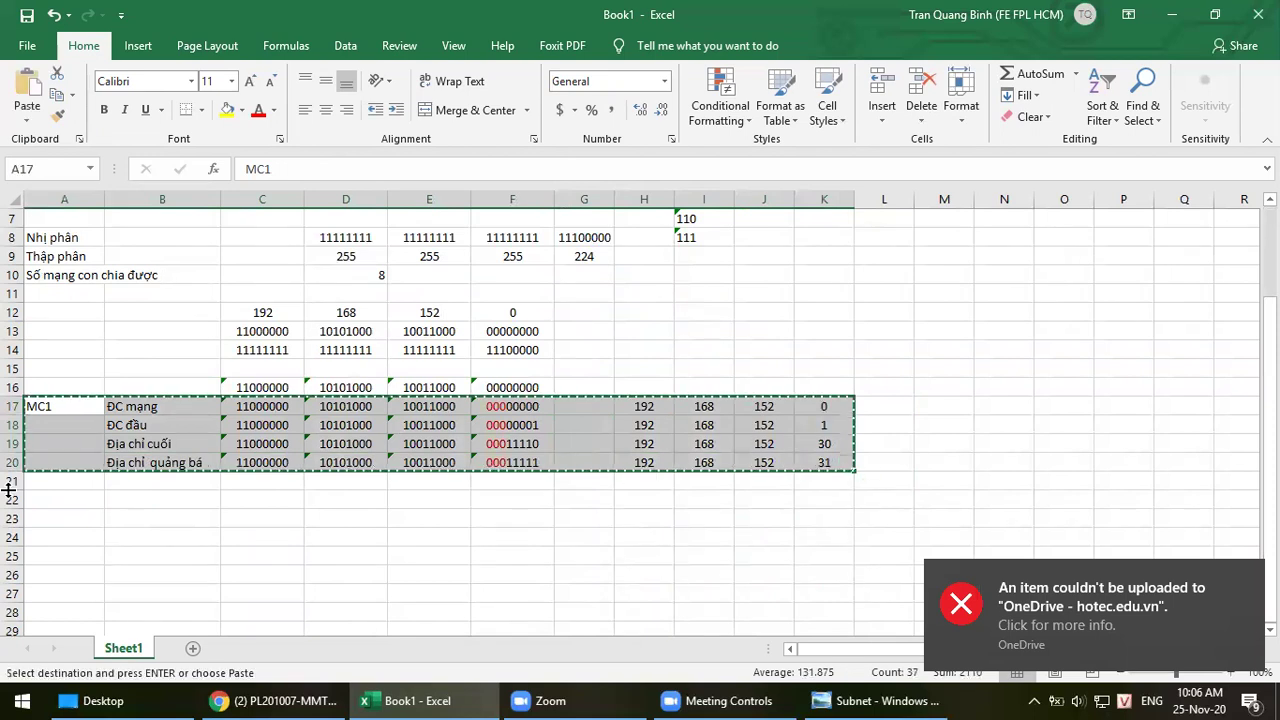
{"action": "left_click", "coordinate": [63, 499]}
{"action": "key", "text": "ctrl+v"}
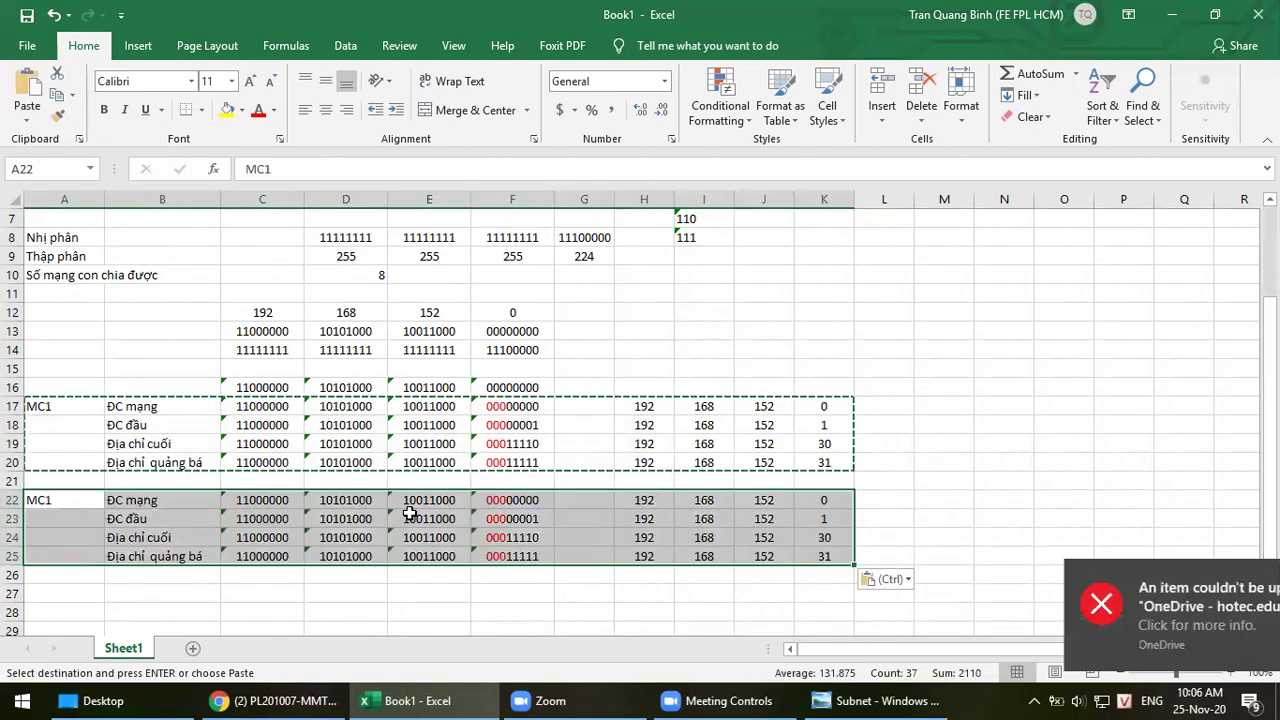
{"action": "left_click", "coordinate": [96, 499]}
{"action": "double_click", "coordinate": [96, 499]}
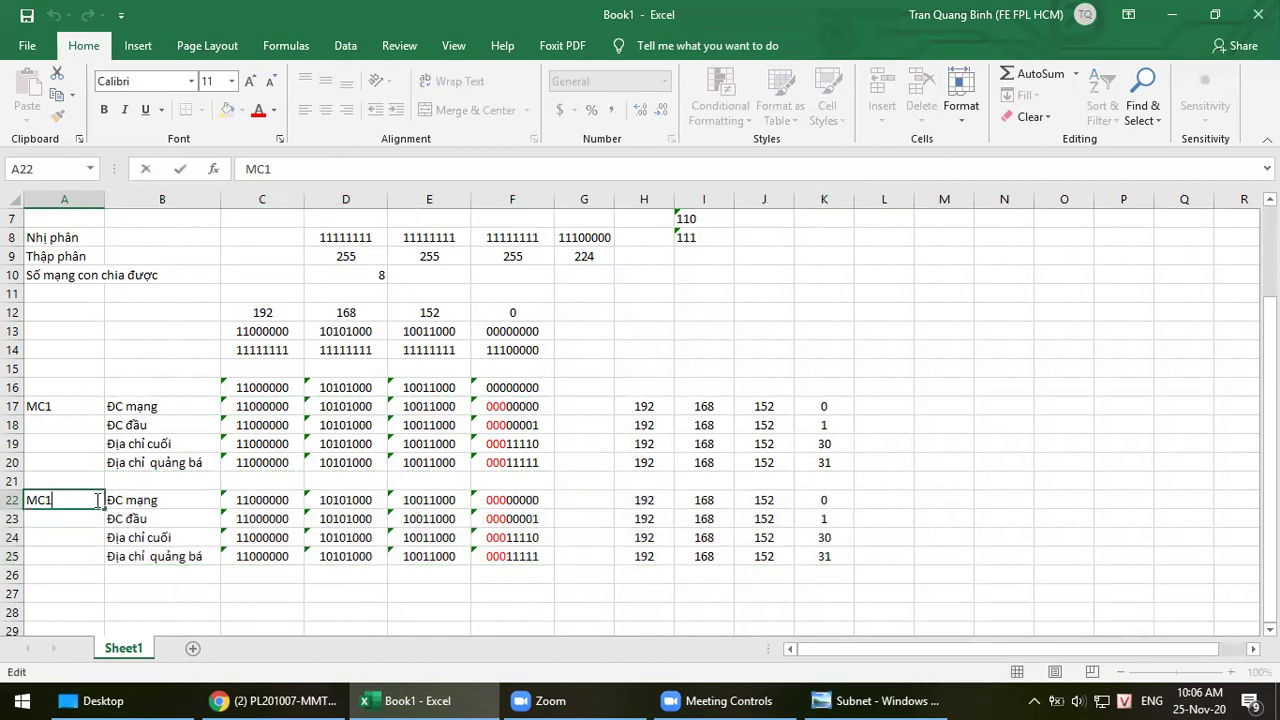
{"action": "type", "text": "2"}
{"action": "key", "text": "Tab"}
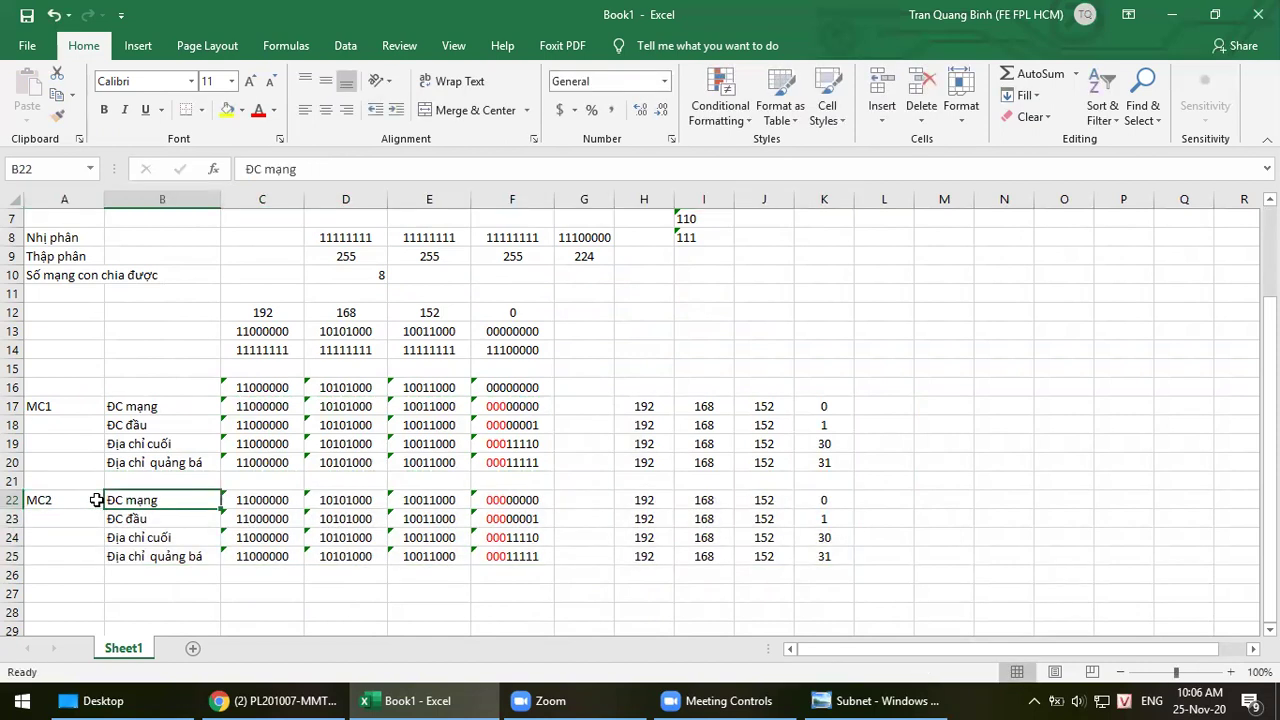
Step: Change F22 and F23 to binary 00100000 and 00100001
{"action": "left_click", "coordinate": [488, 498]}
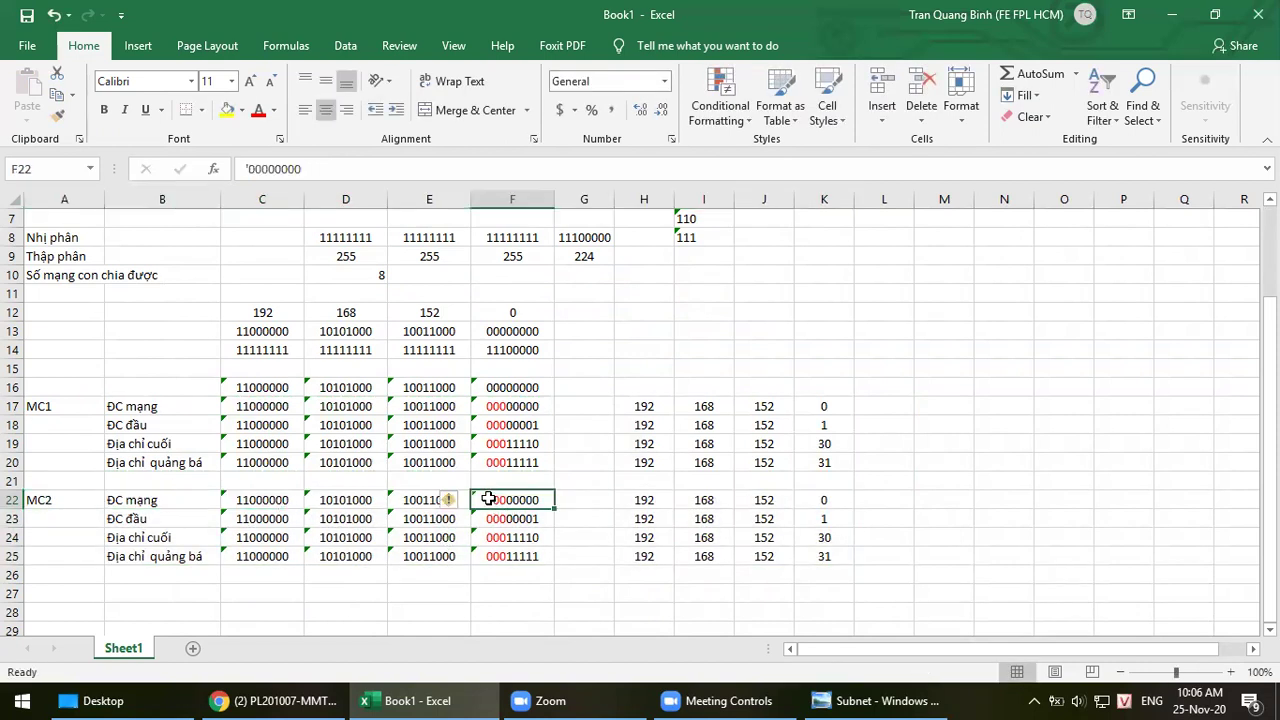
{"action": "double_click", "coordinate": [502, 499]}
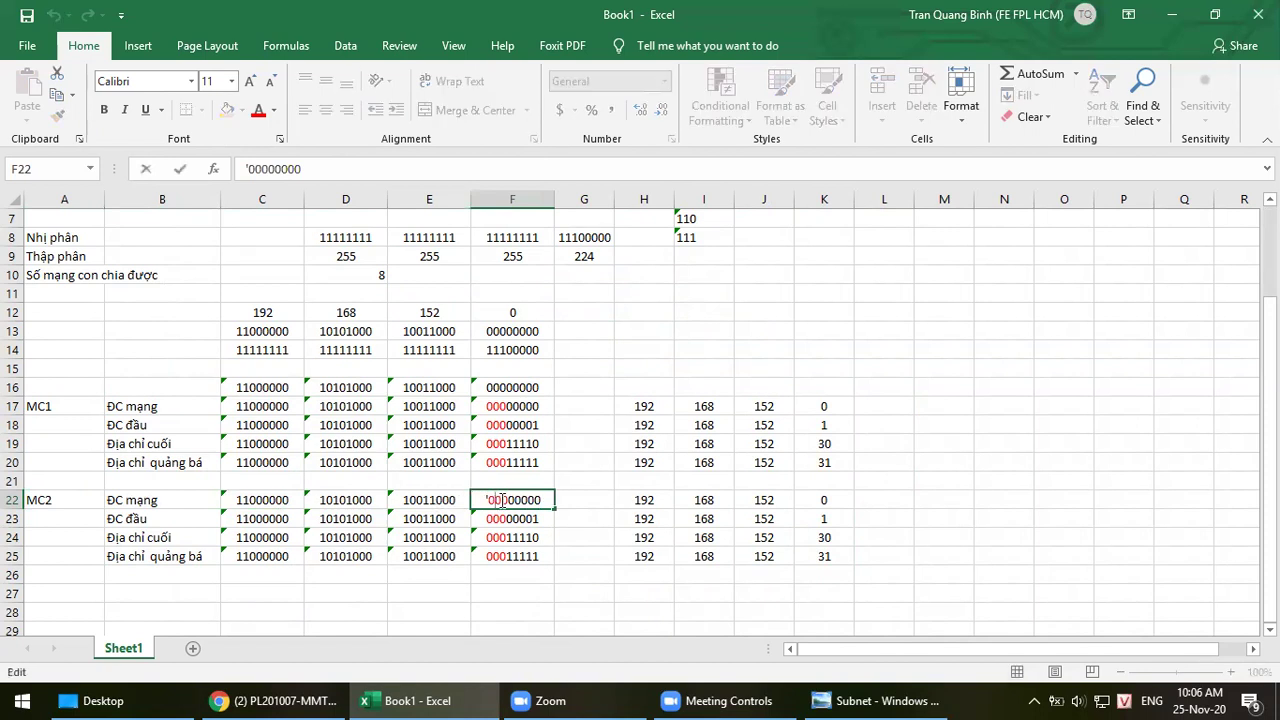
{"action": "type", "text": "1"}
{"action": "key", "text": "Return"}
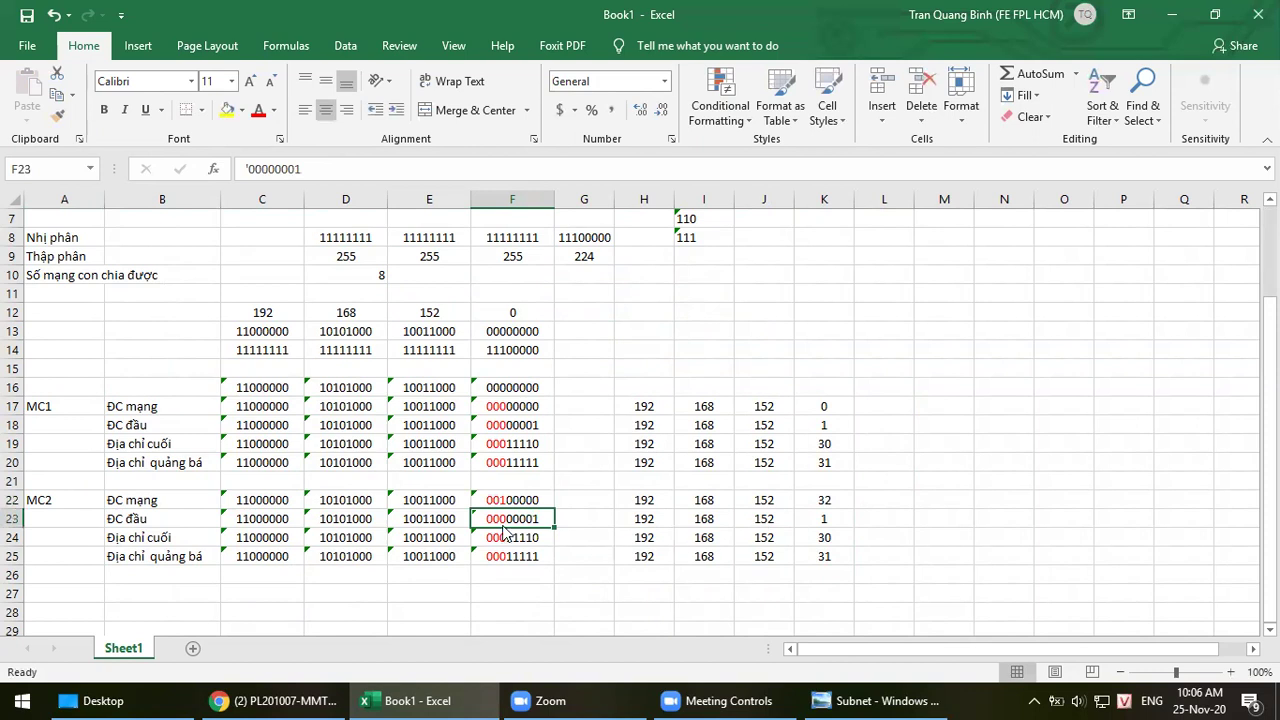
{"action": "double_click", "coordinate": [514, 500]}
{"action": "left_click", "coordinate": [502, 516]}
{"action": "double_click", "coordinate": [502, 516]}
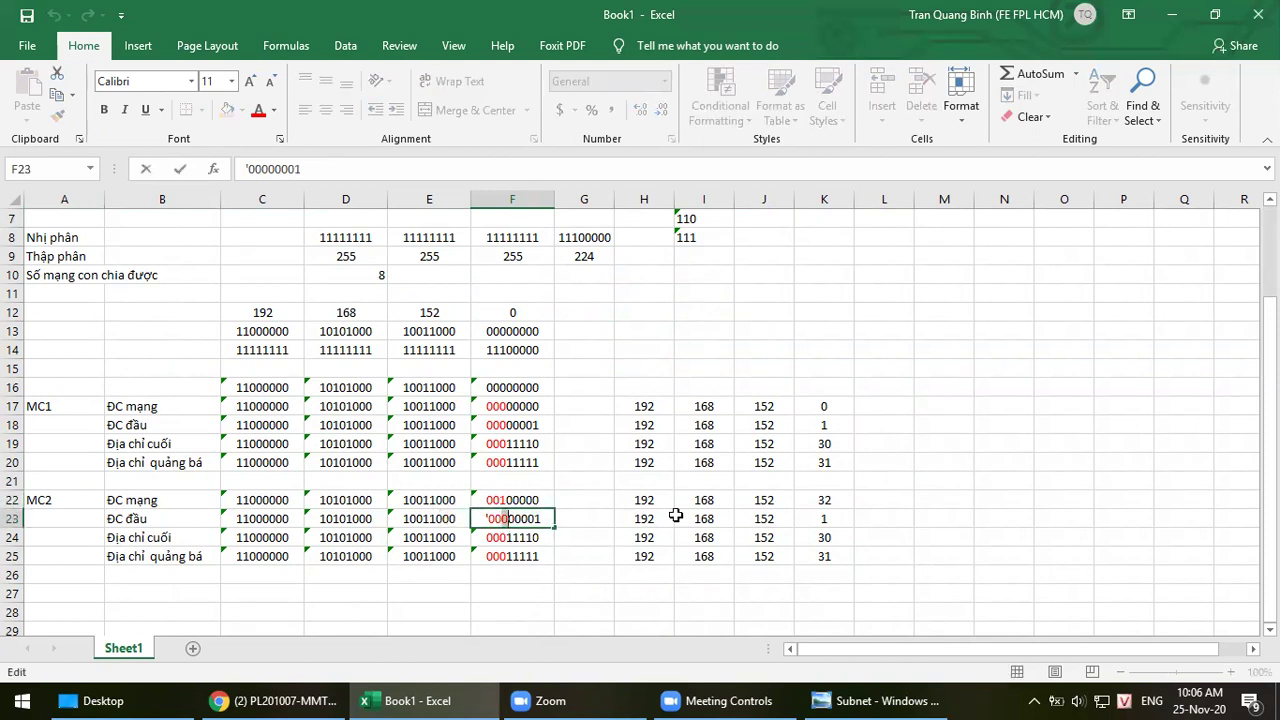
{"action": "key", "text": "BackSpace"}
{"action": "type", "text": "1"}
{"action": "key", "text": "Return"}
Step: Change F24 and F25 to binary 00111110 and 00111111
{"action": "double_click", "coordinate": [519, 537]}
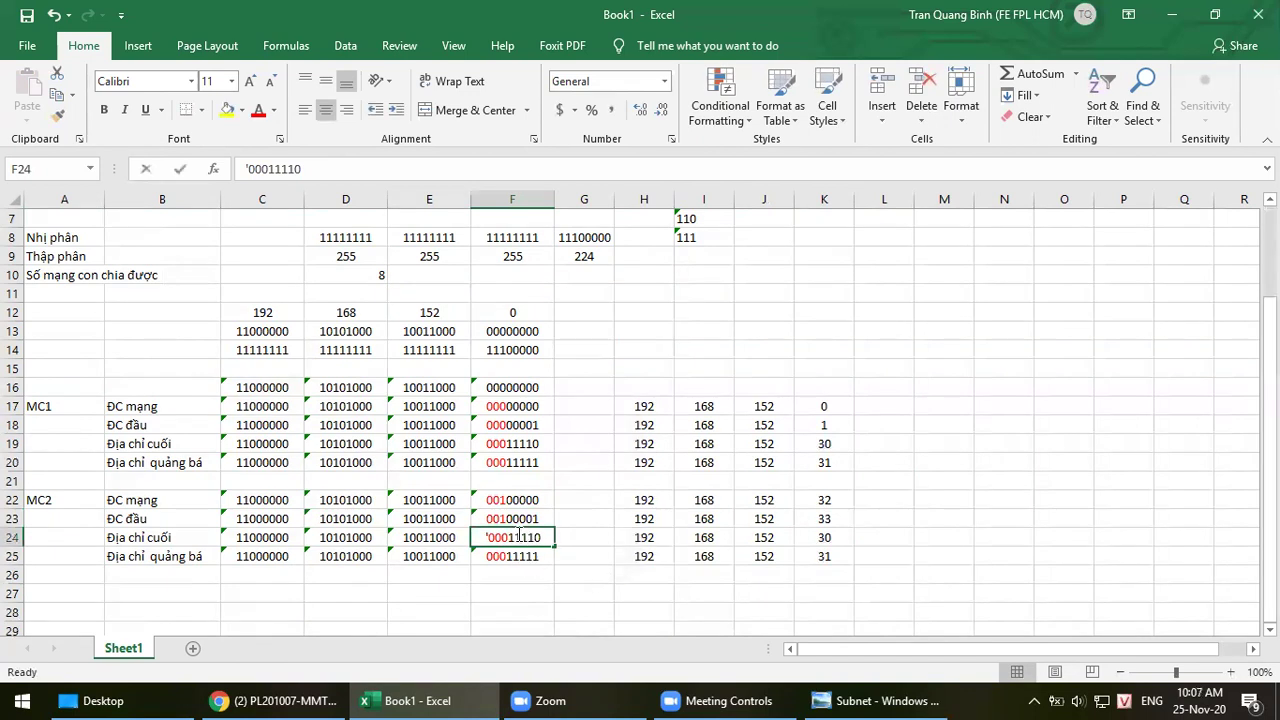
{"action": "key", "text": "BackSpace"}
{"action": "type", "text": "1"}
{"action": "key", "text": "Return"}
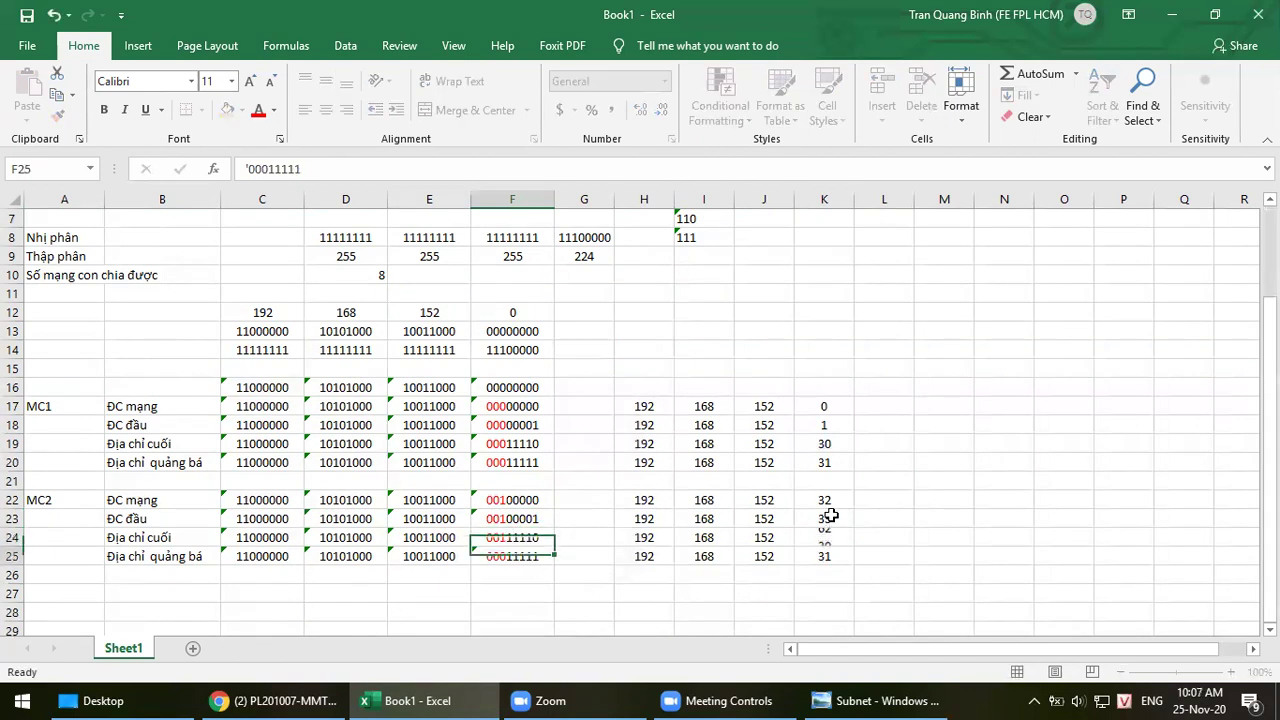
{"action": "double_click", "coordinate": [524, 556]}
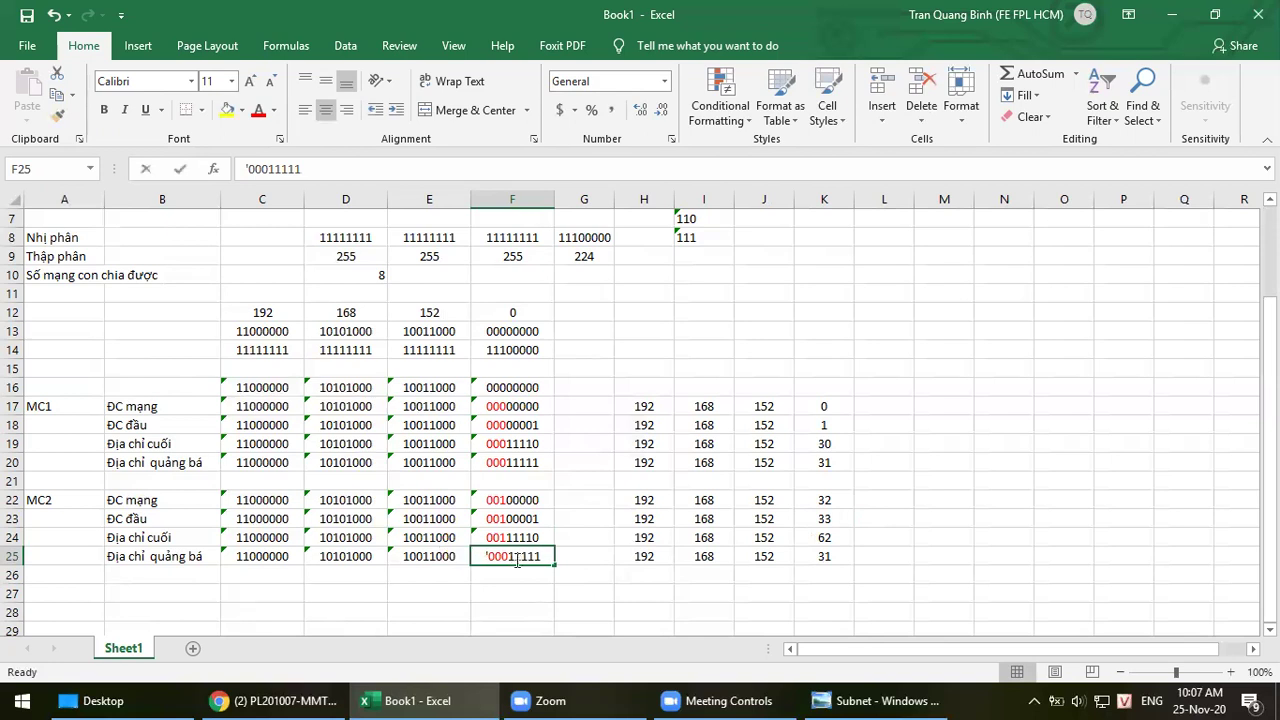
{"action": "key", "text": "BackSpace"}
{"action": "type", "text": "1"}
{"action": "key", "text": "Return"}
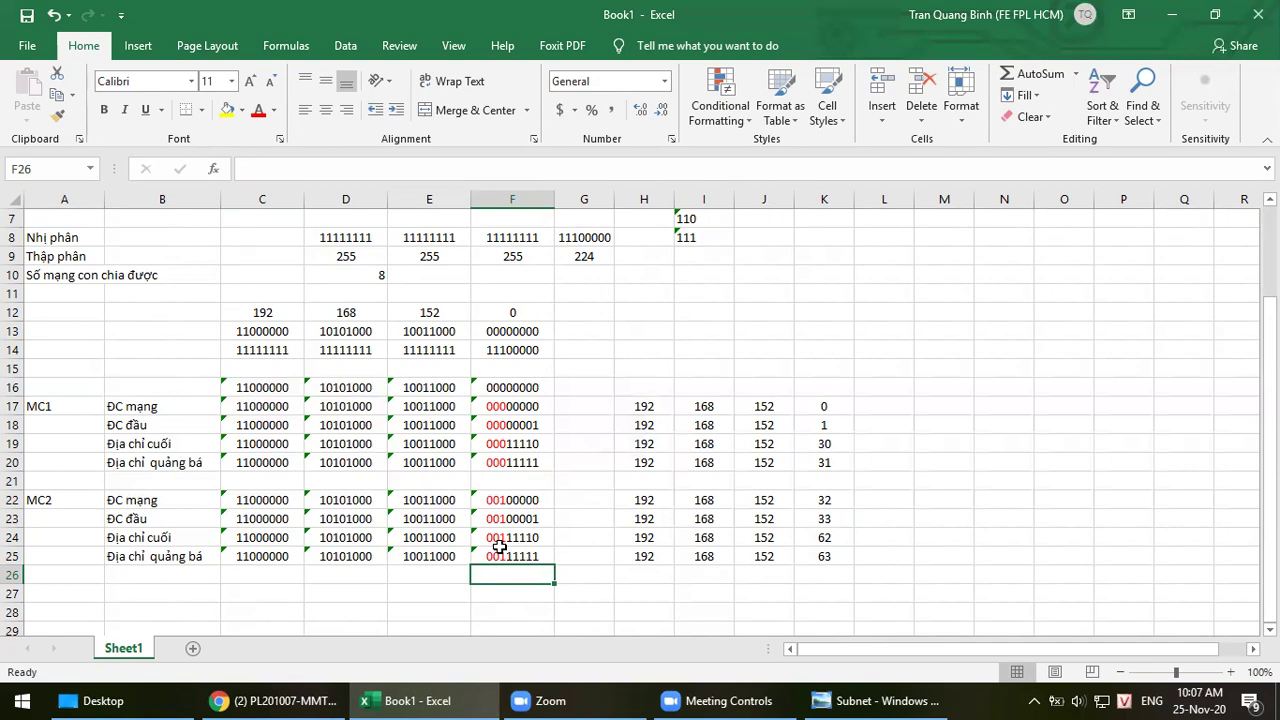
Step: Enter 1 through 8 in J1:J8 beside the subnet codes 000–111
{"action": "scroll", "coordinate": [499, 547], "scroll_direction": "down", "scroll_amount": 1}
{"action": "scroll", "coordinate": [499, 547], "scroll_direction": "up", "scroll_amount": 3}
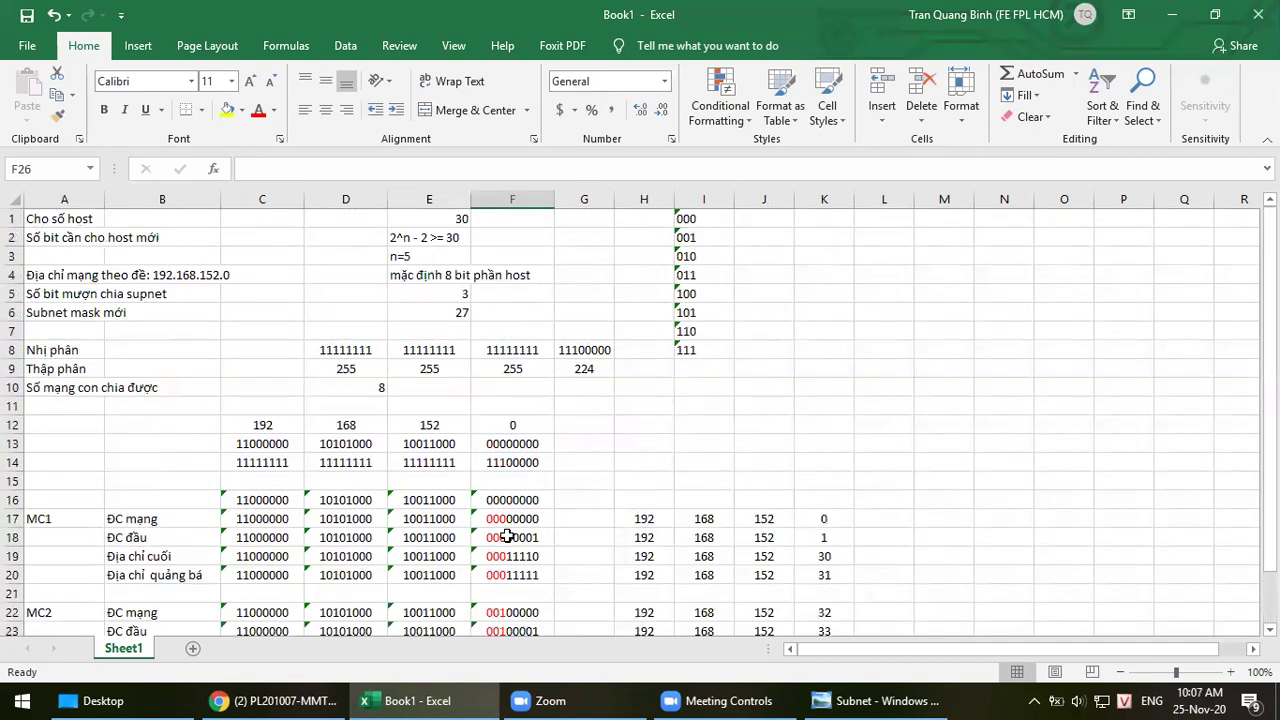
{"action": "left_click", "coordinate": [752, 222]}
{"action": "type", "text": "1"}
{"action": "key", "text": "Return"}
{"action": "type", "text": "2"}
{"action": "key", "text": "Return"}
{"action": "type", "text": "3"}
{"action": "key", "text": "Return"}
{"action": "type", "text": "5"}
{"action": "key", "text": "Return"}
{"action": "type", "text": "6"}
{"action": "key", "text": "Return"}
{"action": "type", "text": "78"}
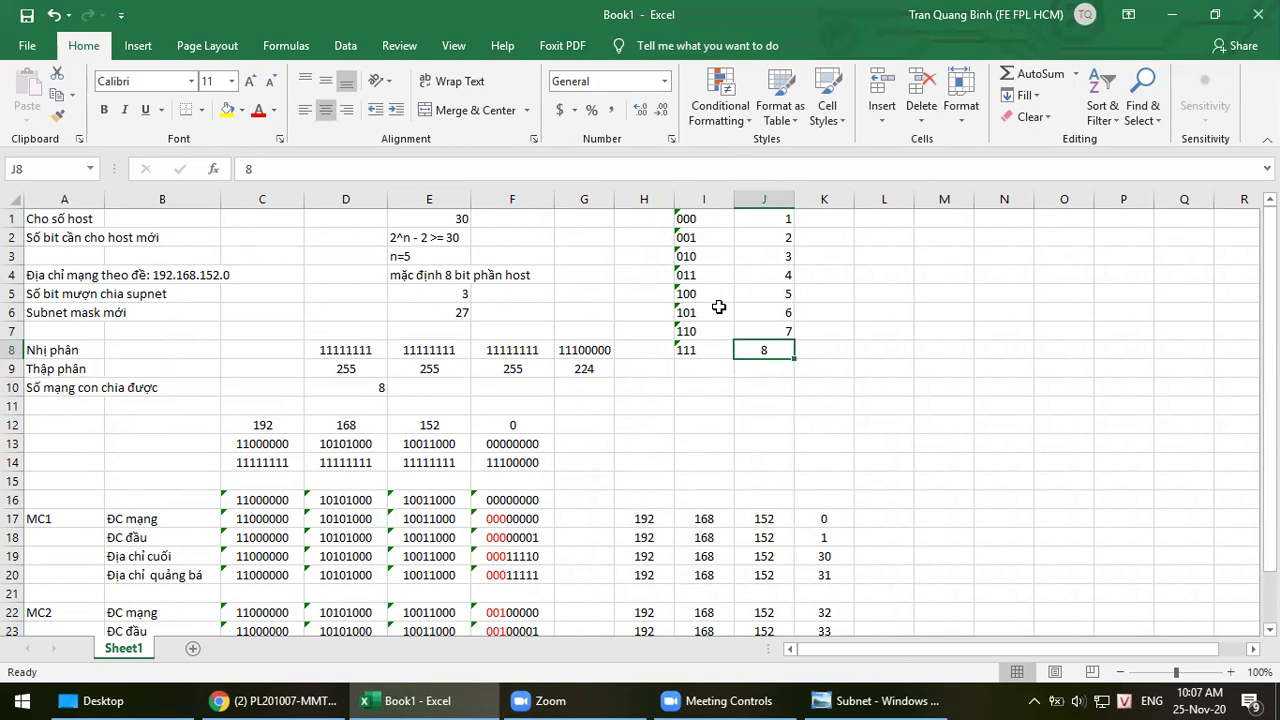
{"action": "left_click_drag", "start_coordinate": [717, 310], "coordinate": [781, 307]}
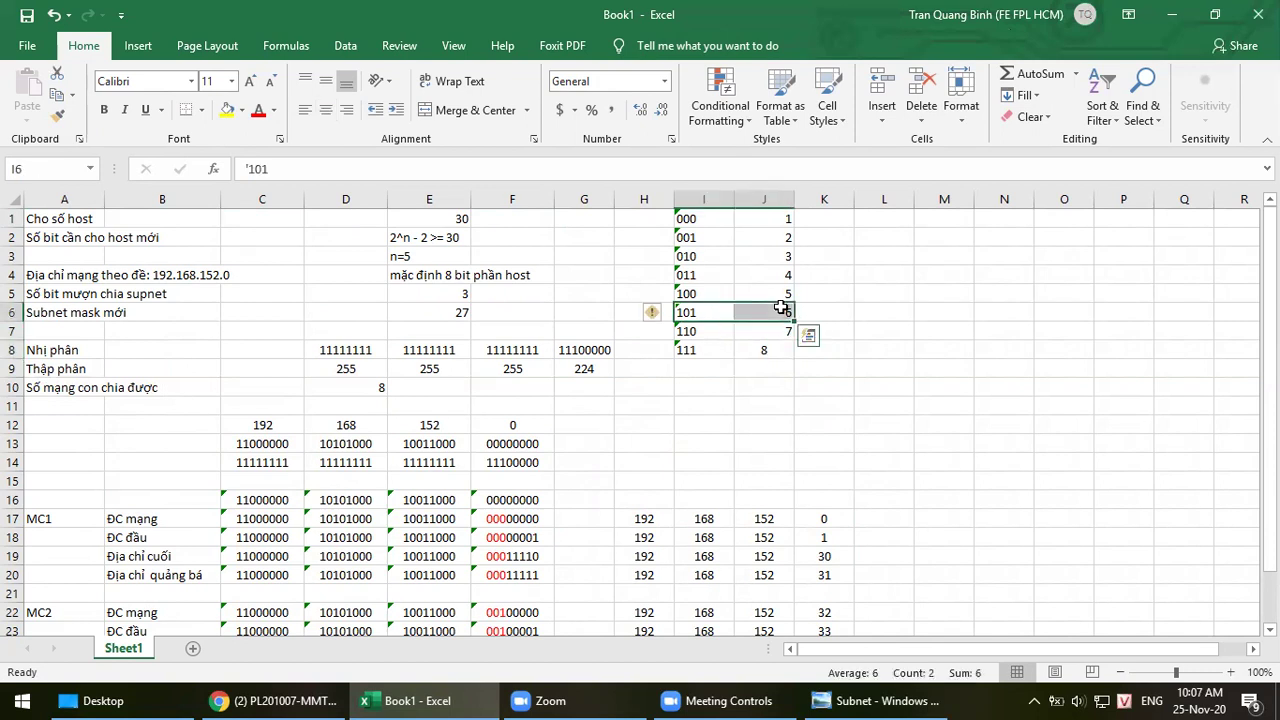
Step: Copy the MC2 address block to rows 27–30 and relabel it MC6
{"action": "scroll", "coordinate": [304, 518], "scroll_direction": "down", "scroll_amount": 3}
{"action": "left_click", "coordinate": [40, 442]}
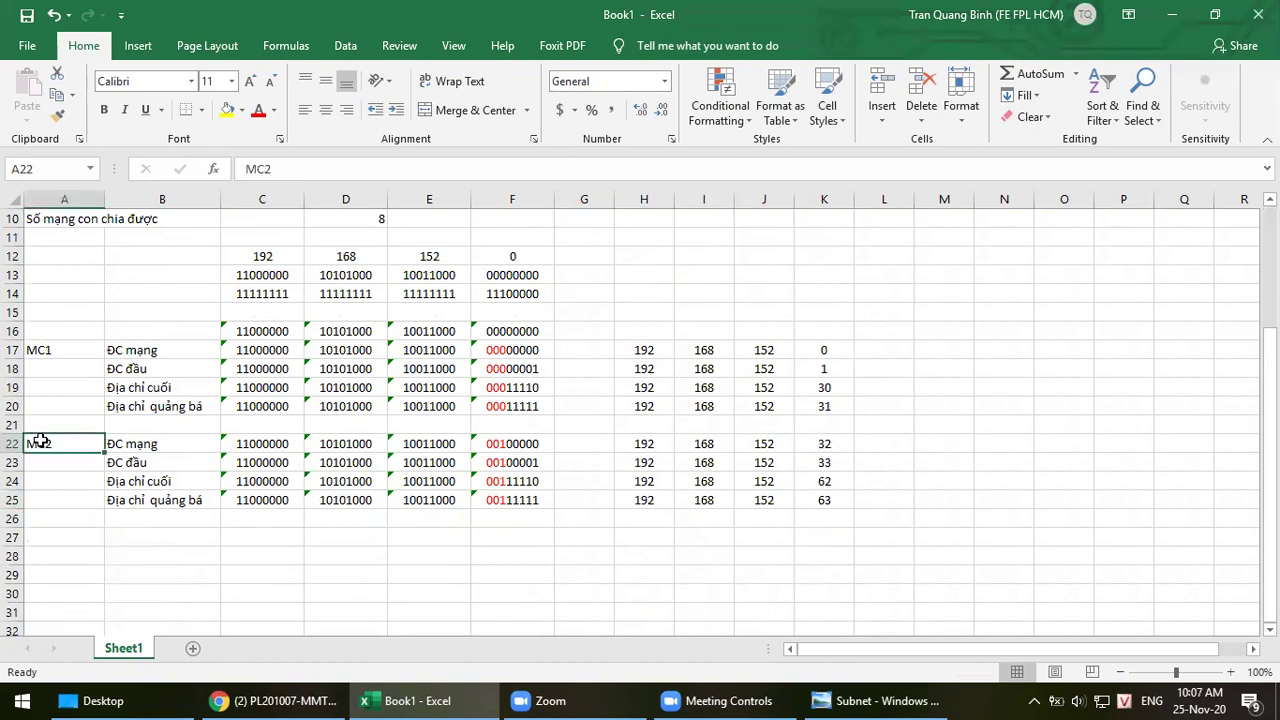
{"action": "left_click", "coordinate": [816, 505], "text": "shift"}
{"action": "key", "text": "ctrl+c"}
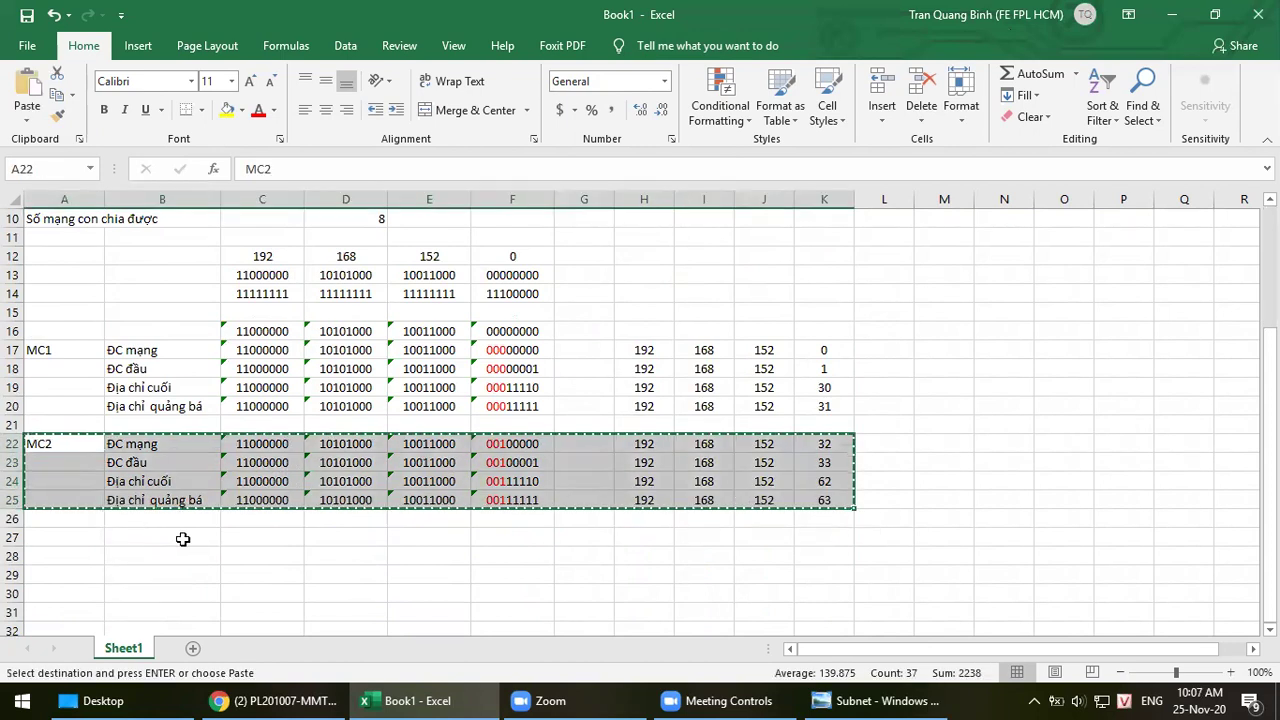
{"action": "left_click", "coordinate": [80, 537]}
{"action": "key", "text": "ctrl+v"}
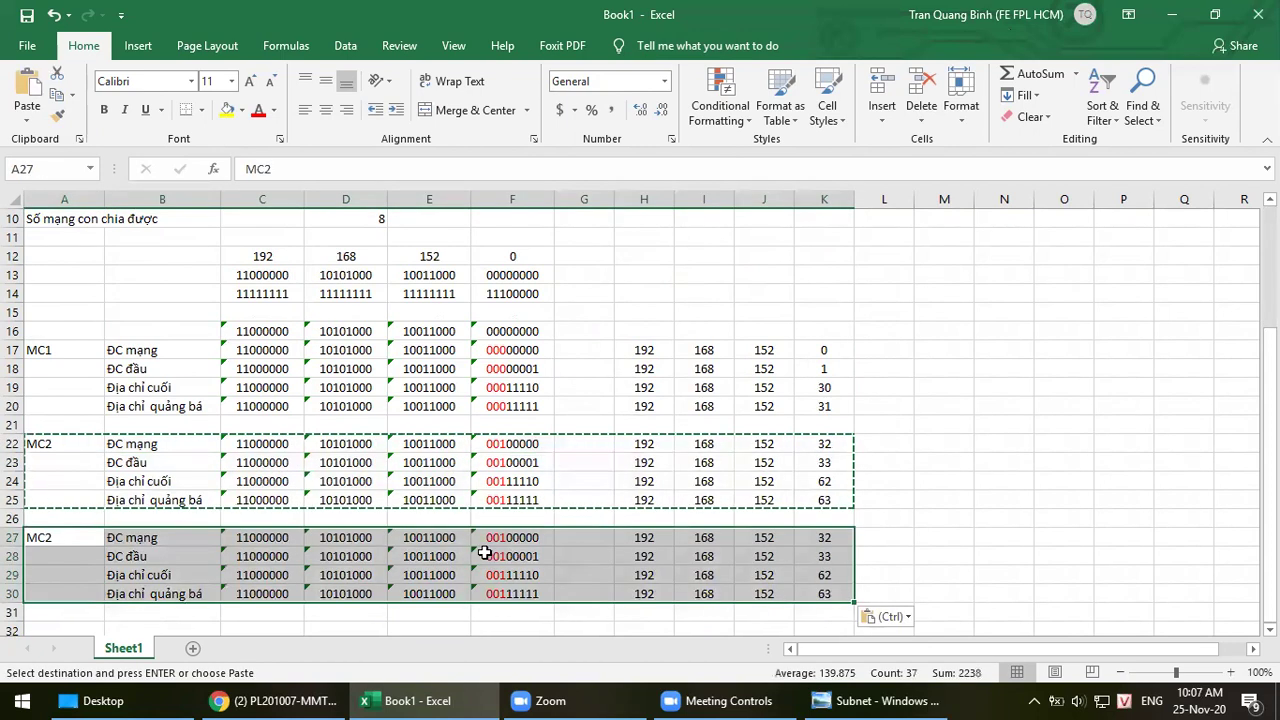
{"action": "key", "text": "Escape"}
{"action": "left_click", "coordinate": [64, 538]}
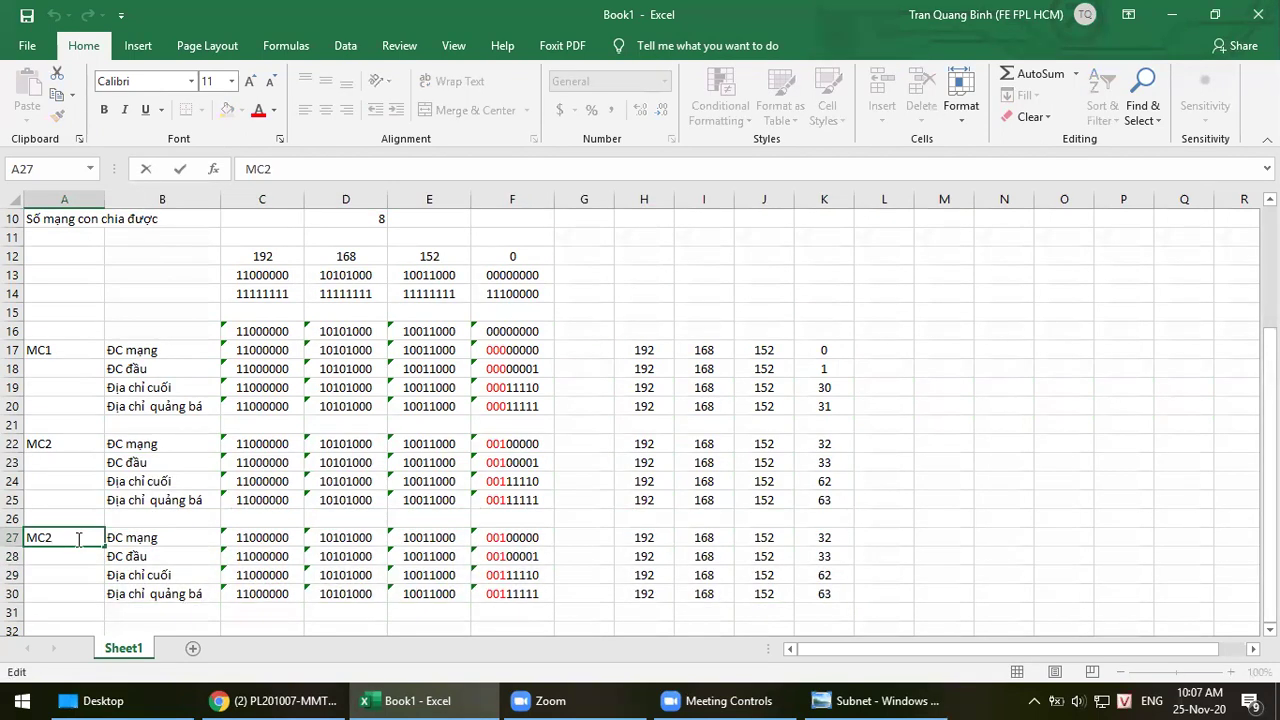
{"action": "key", "text": "BackSpace"}
{"action": "type", "text": "6"}
{"action": "key", "text": "Tab"}
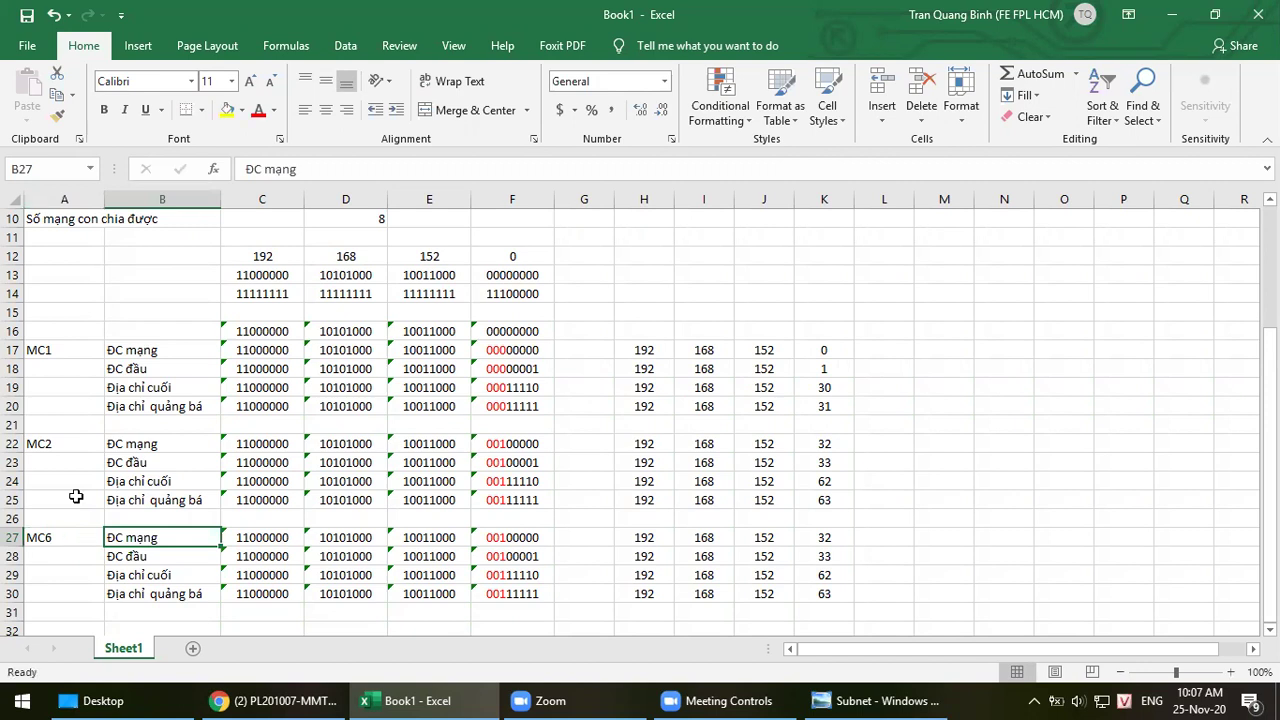
Step: Change F27 and F28 to binary 10100000 and 10100001
{"action": "double_click", "coordinate": [490, 540]}
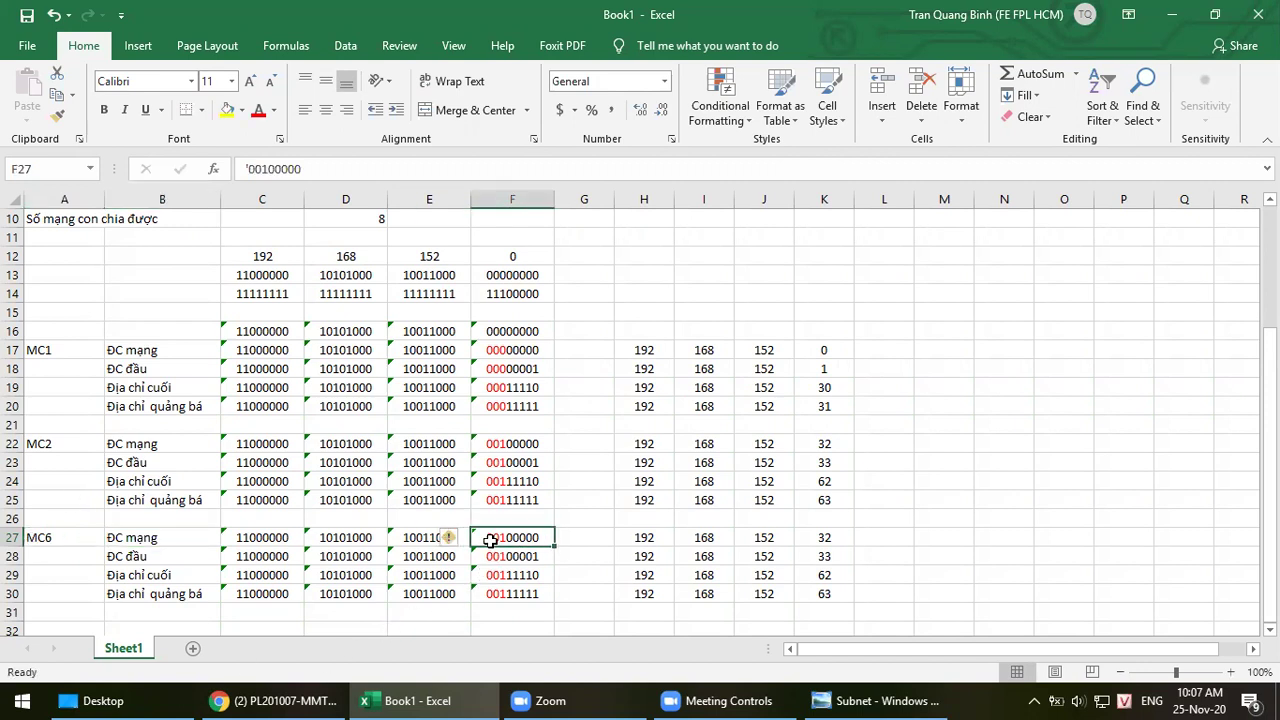
{"action": "key", "text": "shift+Right"}
{"action": "type", "text": "1"}
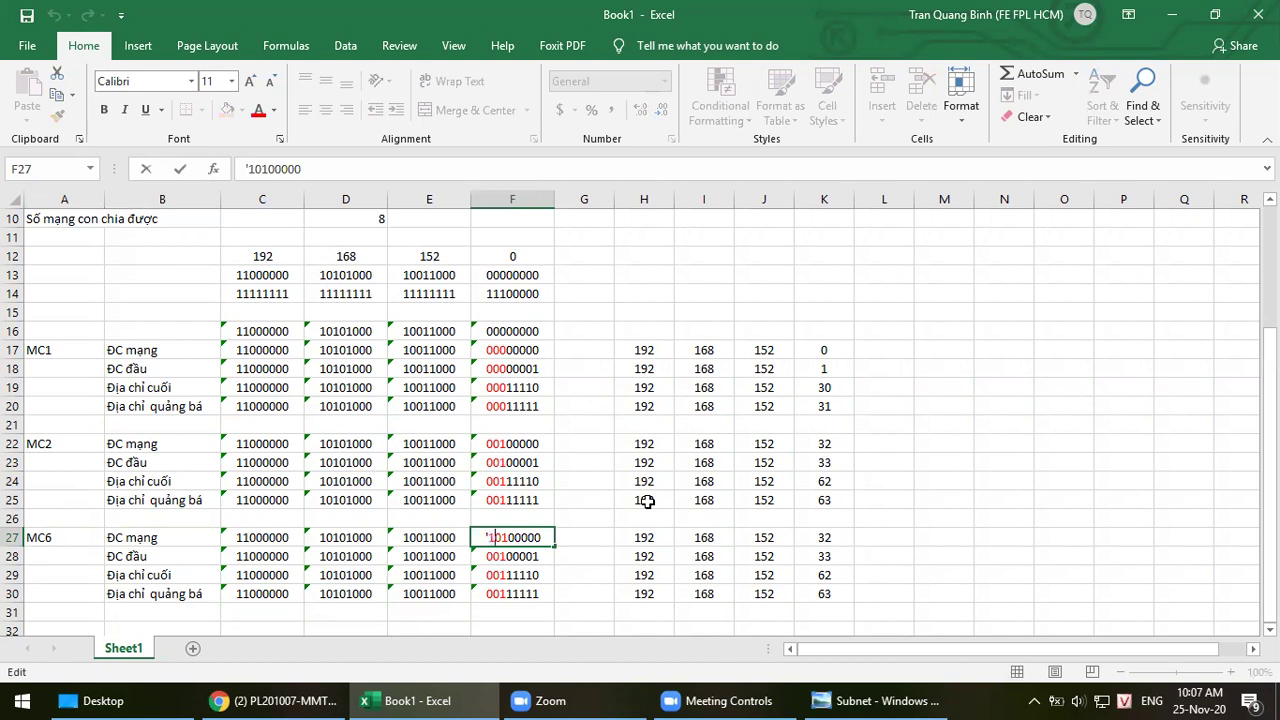
{"action": "key", "text": "Return"}
{"action": "key", "text": "F2"}
{"action": "key", "text": "Left"}
{"action": "key", "text": "Left"}
Step: Change F29 and F30 to binary 10111110 and 10111111
{"action": "key", "text": "Left"}
{"action": "key", "text": "Left"}
{"action": "key", "text": "Left"}
{"action": "key", "text": "shift+Right"}
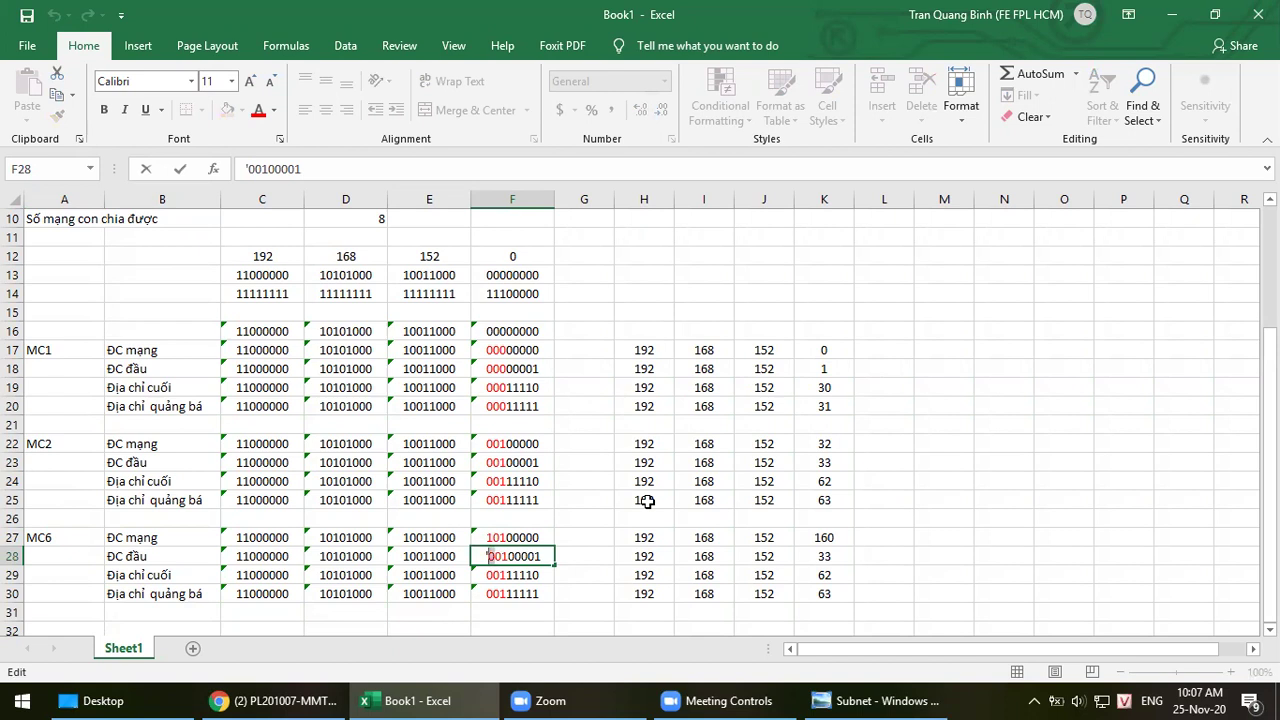
{"action": "type", "text": "1"}
{"action": "key", "text": "Return"}
{"action": "key", "text": "F2"}
{"action": "key", "text": "Left"}
{"action": "key", "text": "Left"}
{"action": "key", "text": "Left"}
{"action": "key", "text": "Left"}
{"action": "key", "text": "Left"}
{"action": "key", "text": "Left"}
{"action": "key", "text": "Left"}
{"action": "key", "text": "shift+Right"}
{"action": "type", "text": "1"}
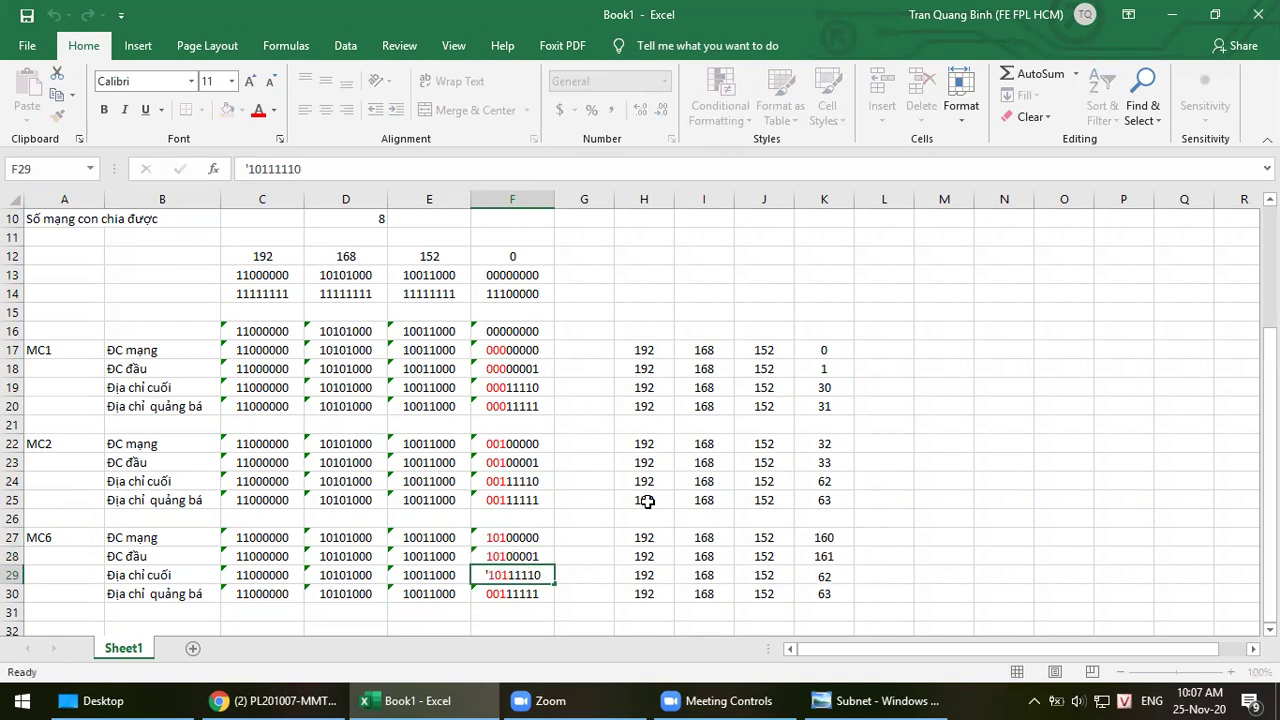
{"action": "key", "text": "Return"}
{"action": "key", "text": "F2"}
{"action": "key", "text": "Left"}
{"action": "key", "text": "Left"}
{"action": "key", "text": "Left"}
{"action": "key", "text": "Left"}
{"action": "key", "text": "Left"}
{"action": "key", "text": "Left"}
{"action": "key", "text": "Left"}
{"action": "key", "text": "Left"}
{"action": "key", "text": "shift+Right"}
{"action": "type", "text": "1"}
{"action": "key", "text": "Return"}
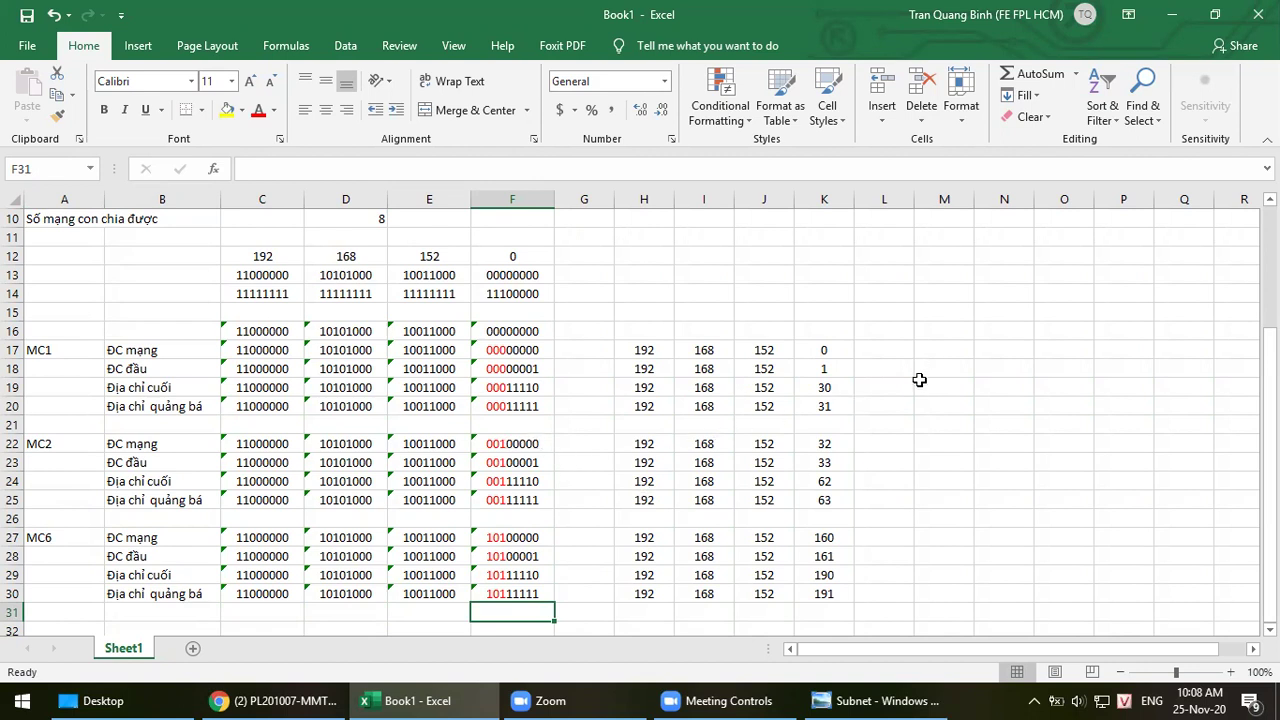
{"action": "left_click", "coordinate": [930, 478]}
{"action": "left_click", "coordinate": [578, 612]}
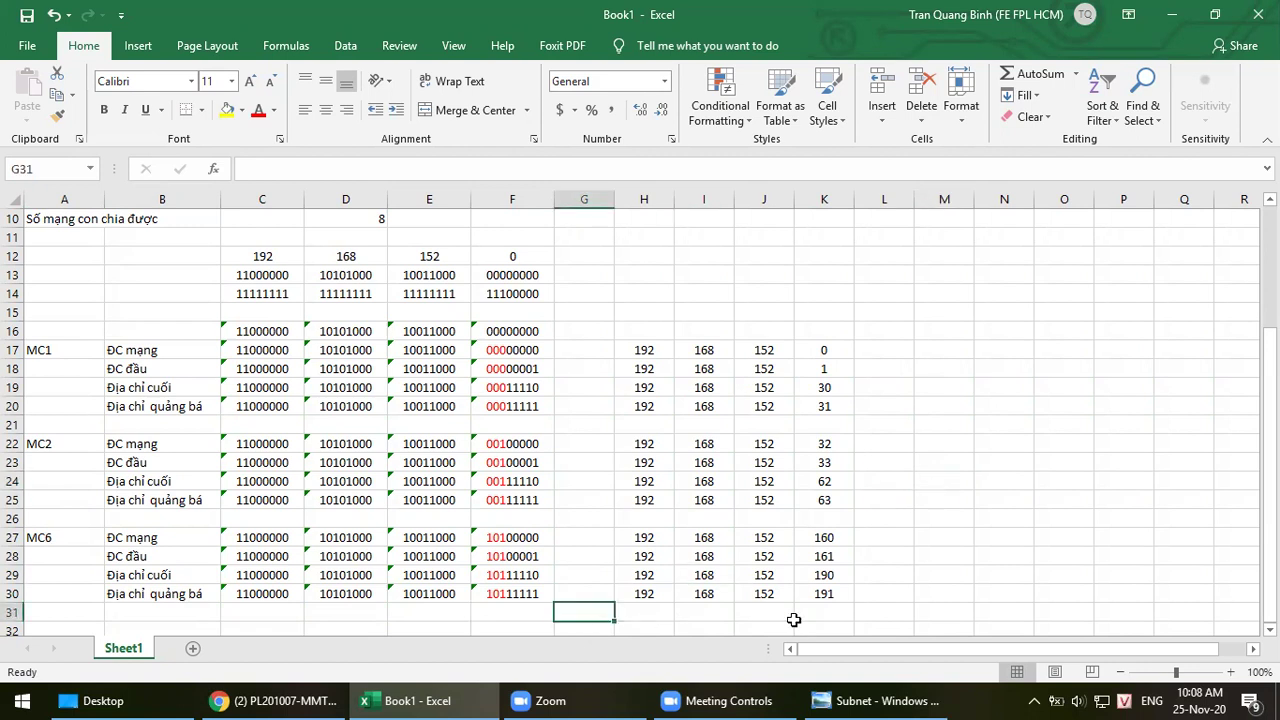
{"action": "left_click", "coordinate": [530, 615]}
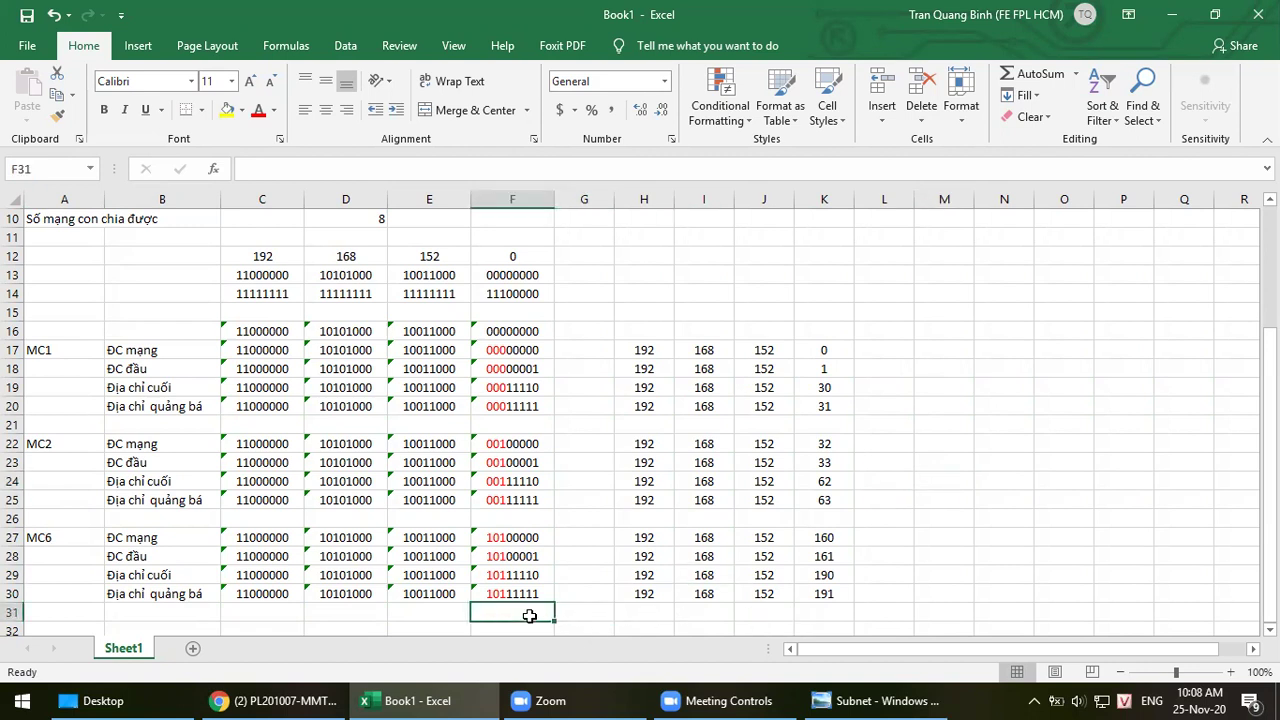
{"action": "mouse_move", "coordinate": [66, 349]}
{"action": "left_mouse_down"}
{"action": "mouse_move", "coordinate": [345, 462]}
{"action": "mouse_move", "coordinate": [808, 586]}
{"action": "left_mouse_up"}
{"action": "left_click", "coordinate": [953, 481]}
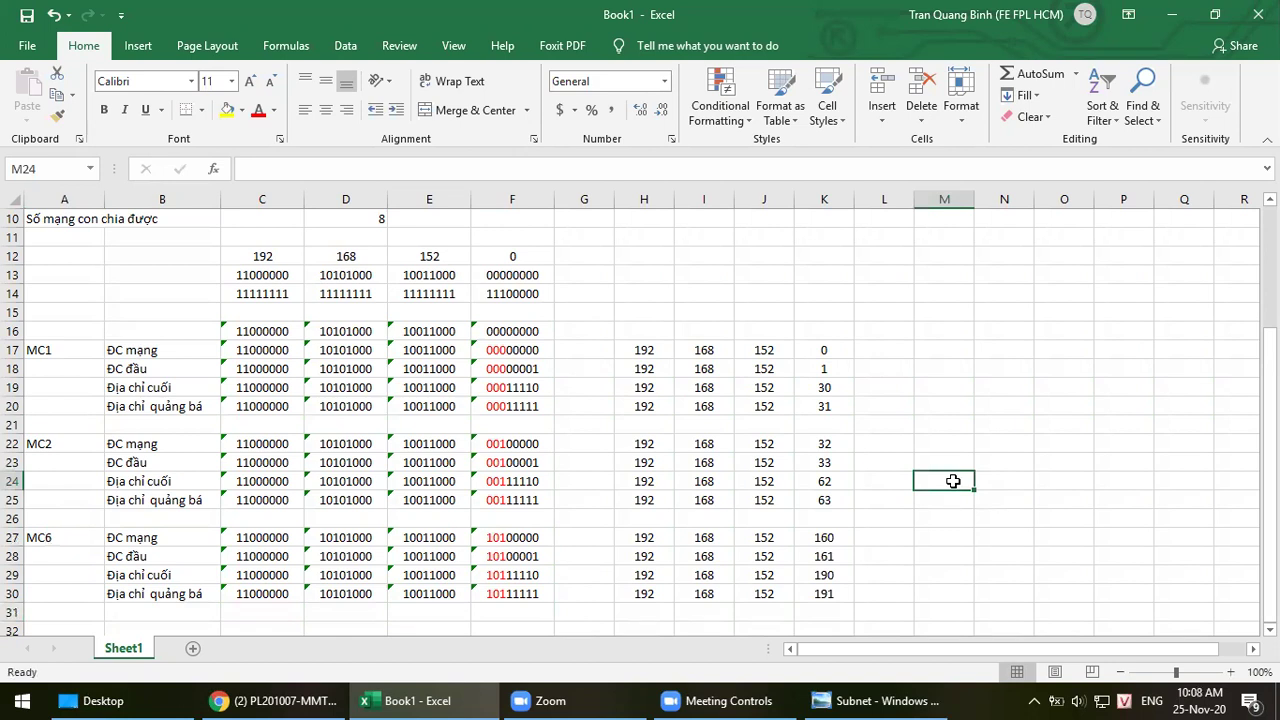
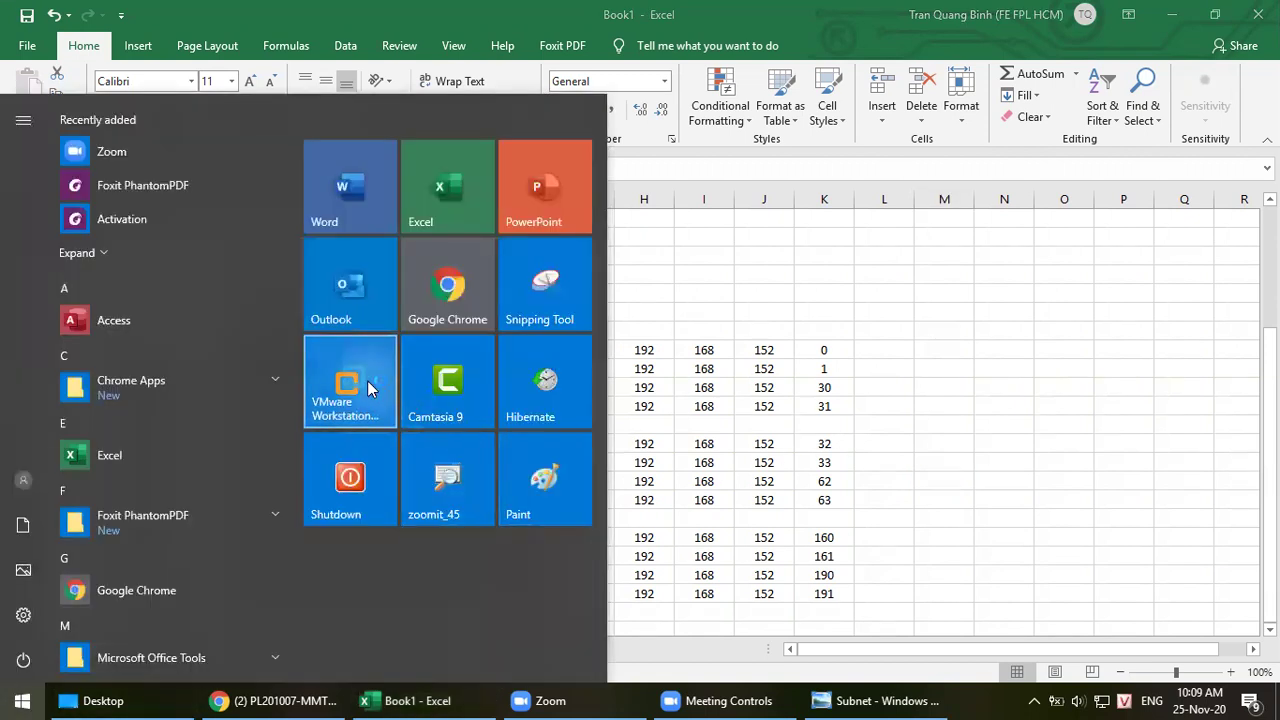
Step: Launch VMware Workstation from its Start menu tile
{"action": "left_click", "coordinate": [367, 380]}
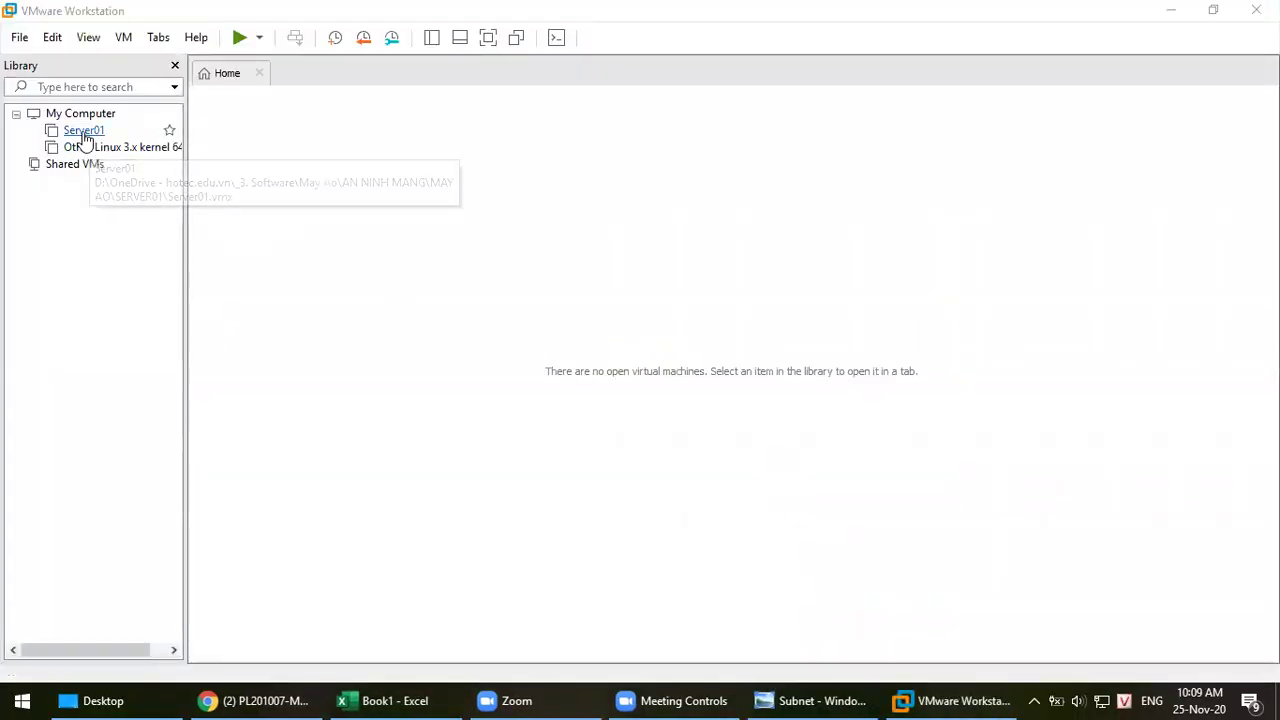
Step: Start opening a virtual machine file and browse into D:\OneDrive - hotec.edu.vn
{"action": "left_click", "coordinate": [110, 147]}
{"action": "left_click", "coordinate": [19, 37]}
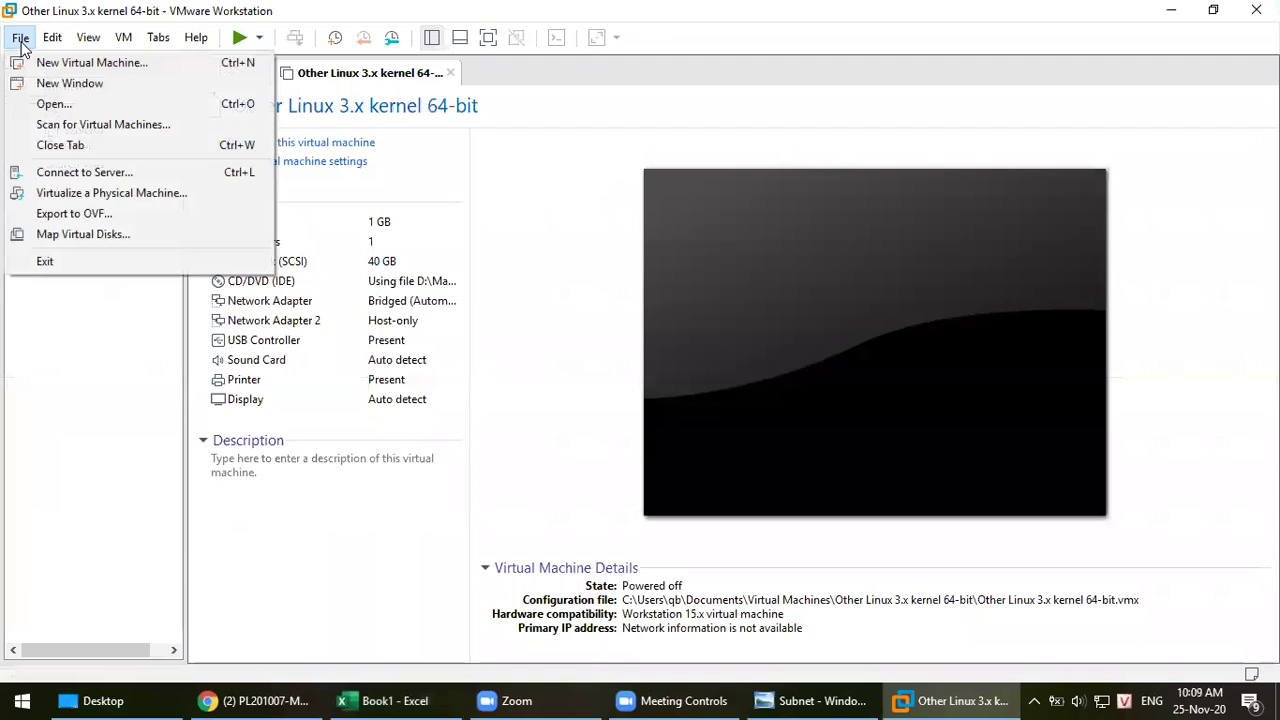
{"action": "left_click", "coordinate": [50, 104]}
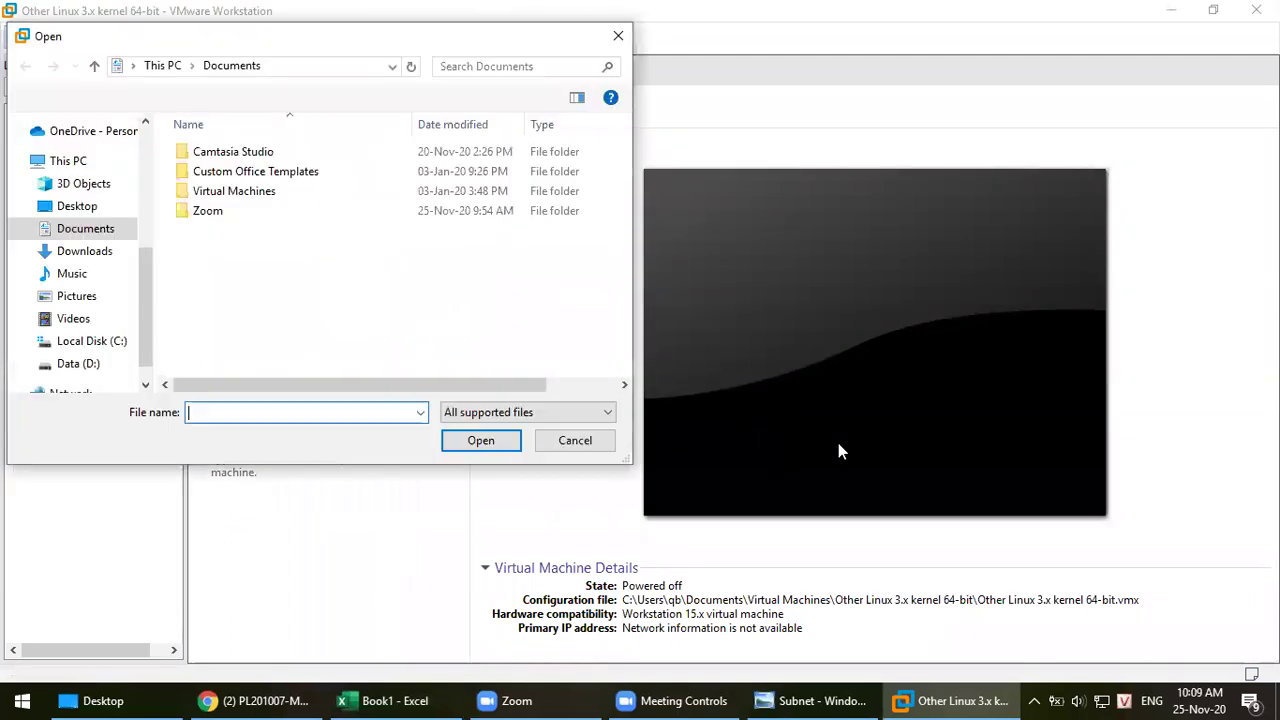
{"action": "left_click", "coordinate": [102, 363]}
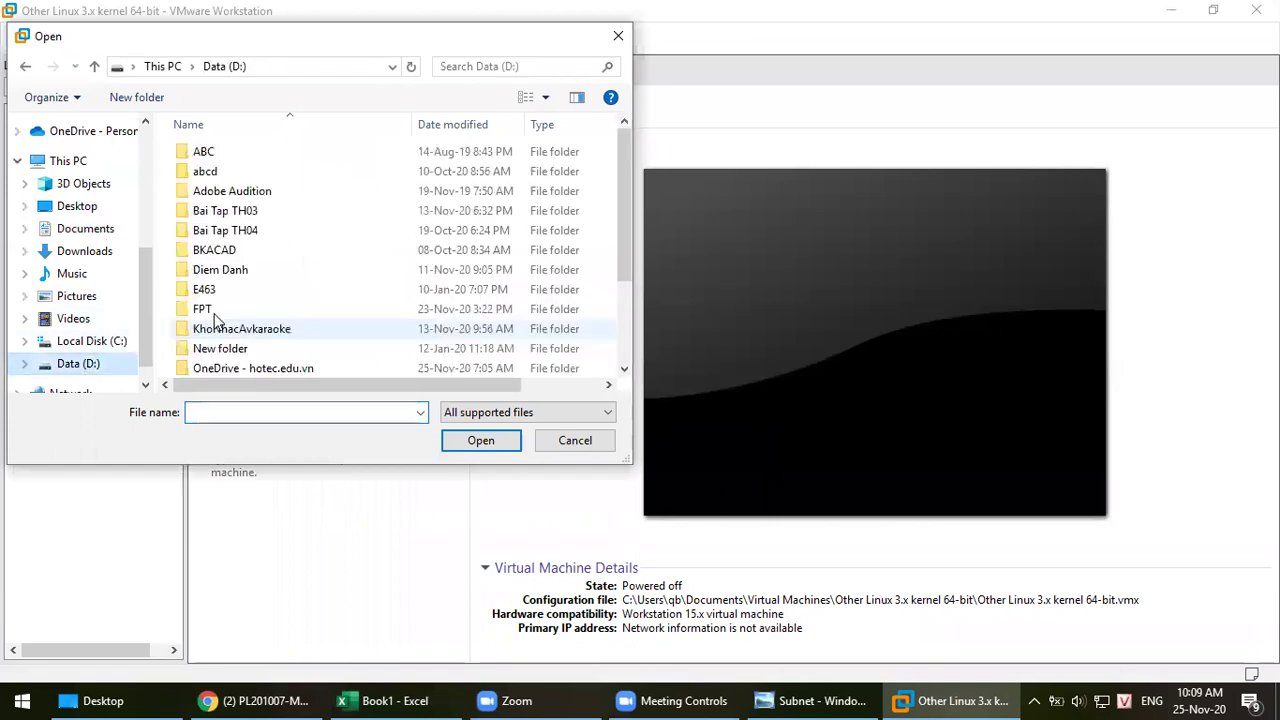
{"action": "left_click", "coordinate": [265, 369]}
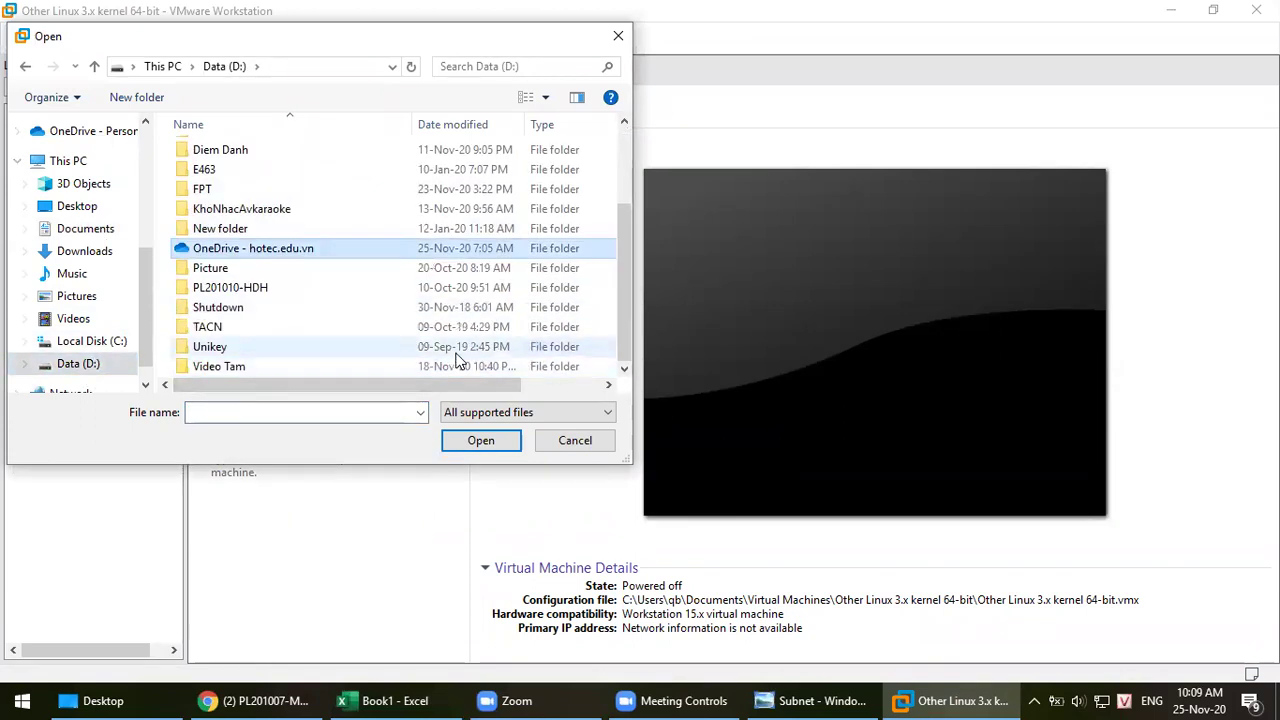
{"action": "double_click", "coordinate": [286, 251]}
Step: Go through _3. Software\May Ao\RUN\Server 01 and open the Server01 virtual machine
{"action": "scroll", "coordinate": [337, 300], "scroll_direction": "down", "scroll_amount": 1}
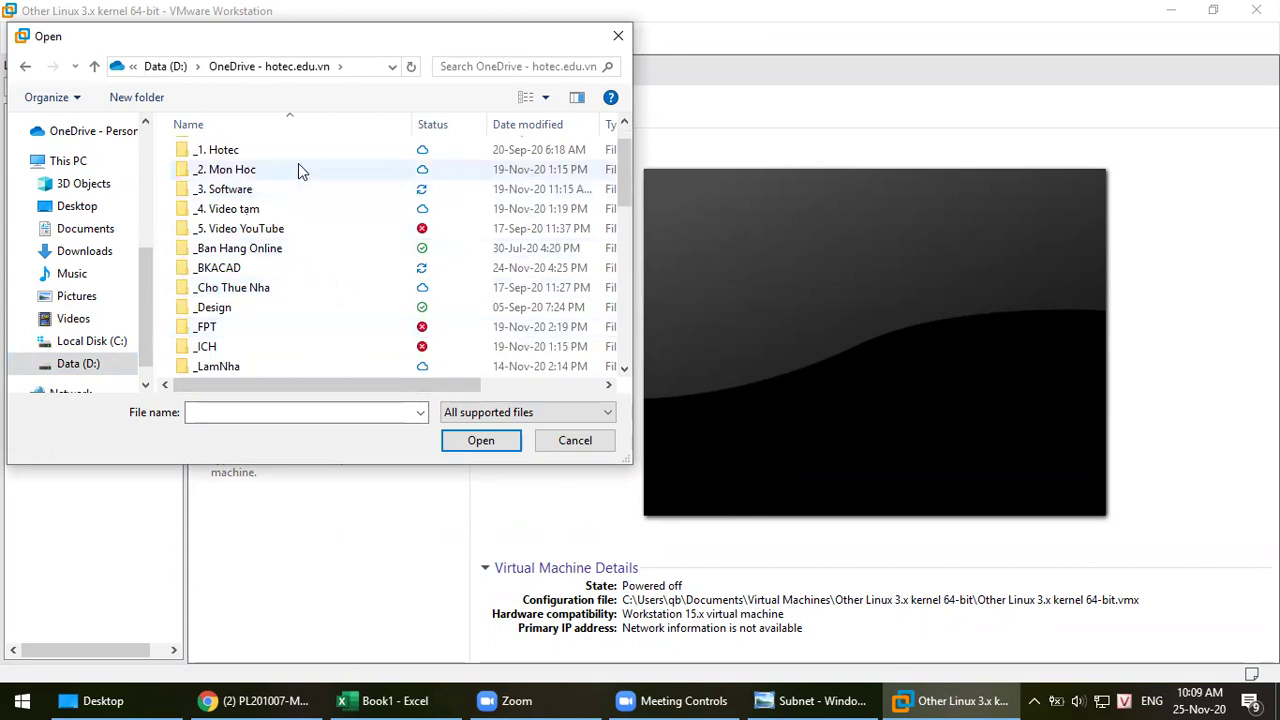
{"action": "scroll", "coordinate": [300, 325], "scroll_direction": "down", "scroll_amount": 2}
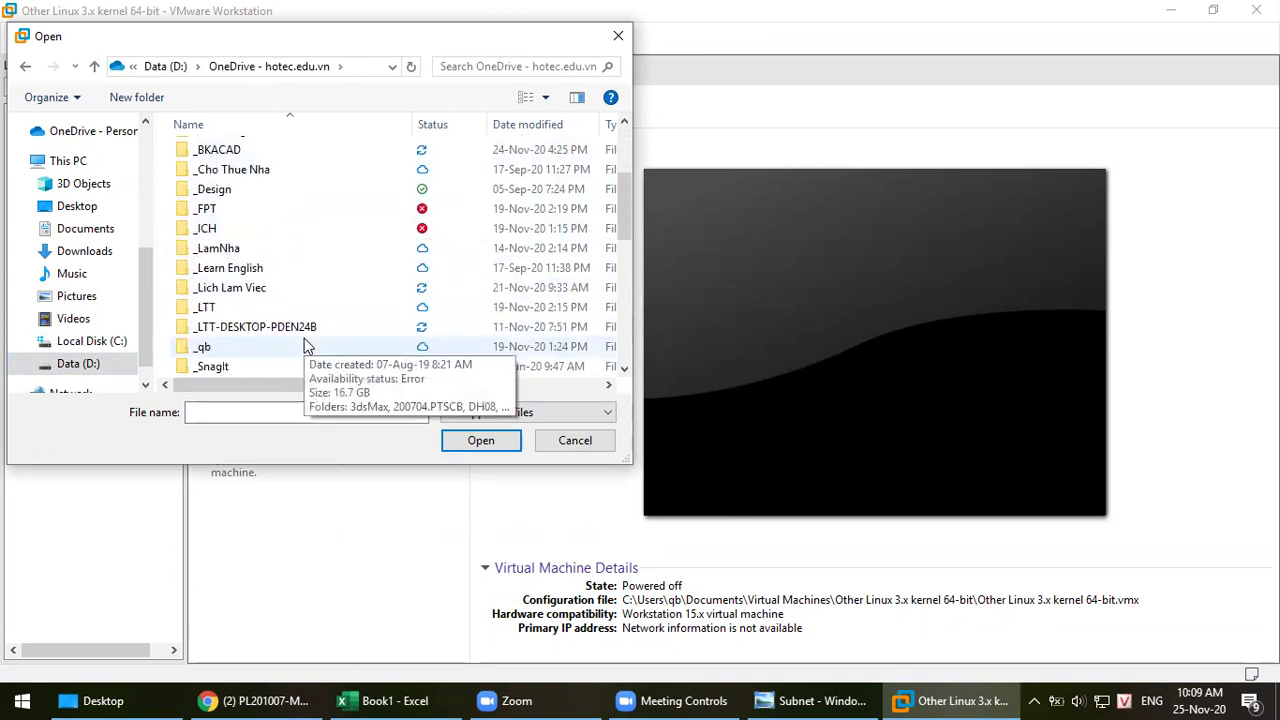
{"action": "scroll", "coordinate": [305, 344], "scroll_direction": "down", "scroll_amount": 2}
{"action": "scroll", "coordinate": [305, 344], "scroll_direction": "down", "scroll_amount": 2}
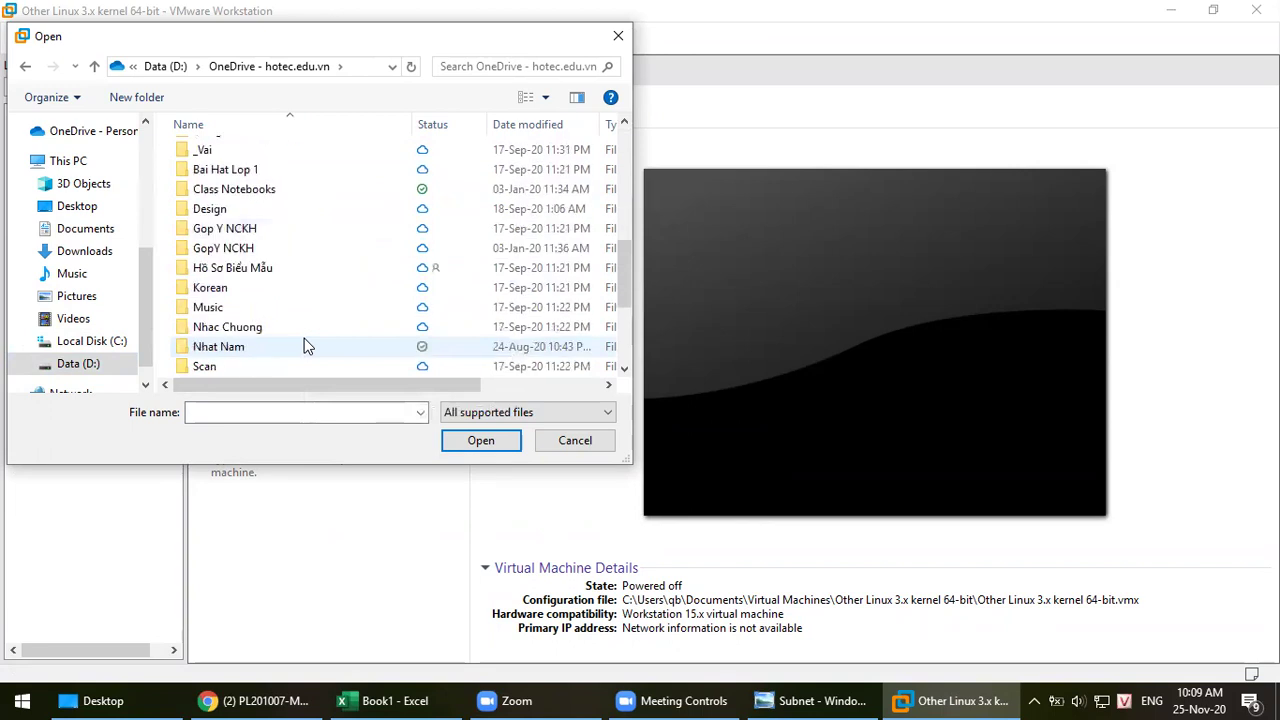
{"action": "scroll", "coordinate": [305, 344], "scroll_direction": "up", "scroll_amount": 4}
{"action": "scroll", "coordinate": [305, 344], "scroll_direction": "up", "scroll_amount": 3}
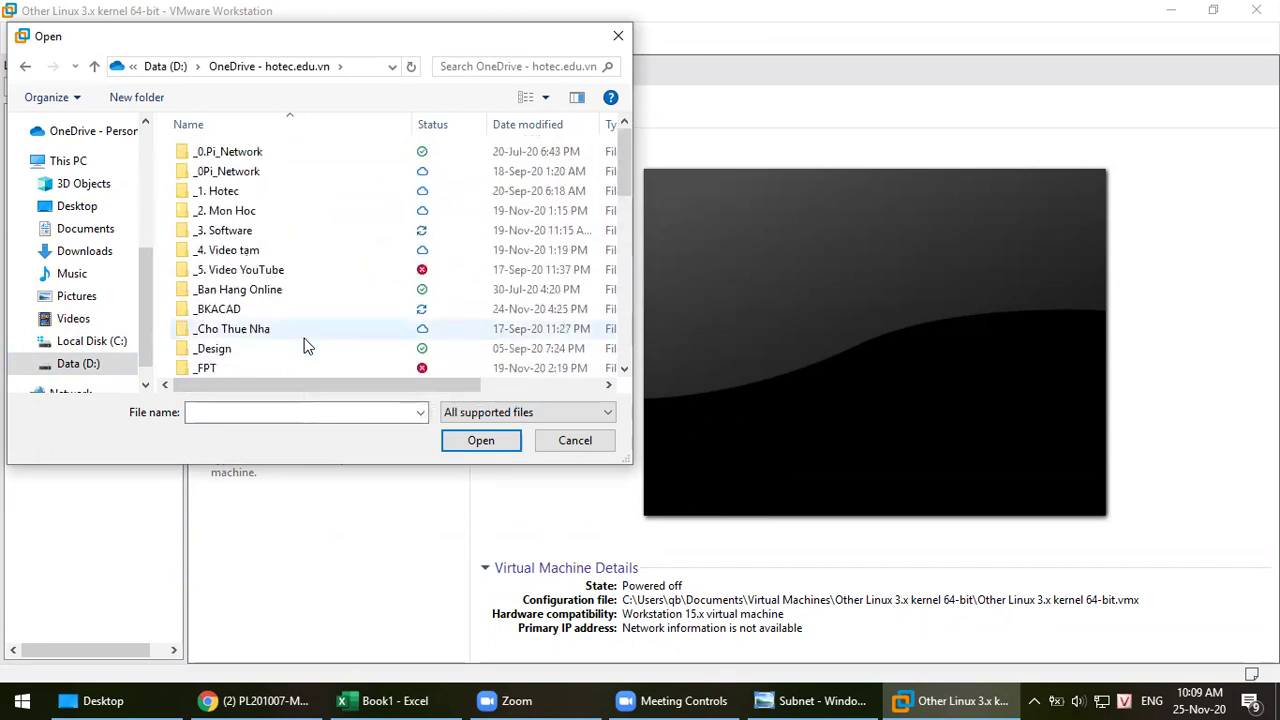
{"action": "double_click", "coordinate": [271, 234]}
{"action": "scroll", "coordinate": [330, 290], "scroll_direction": "down", "scroll_amount": 3}
{"action": "scroll", "coordinate": [328, 305], "scroll_direction": "down", "scroll_amount": 3}
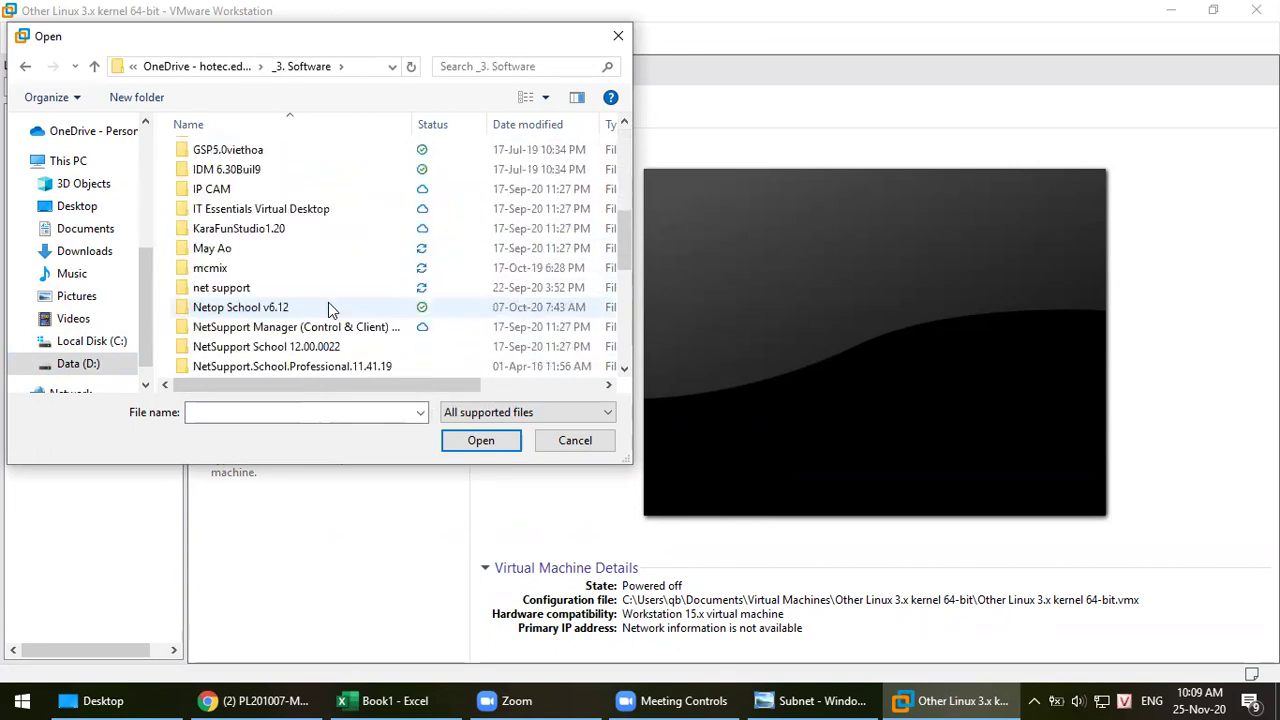
{"action": "double_click", "coordinate": [218, 248]}
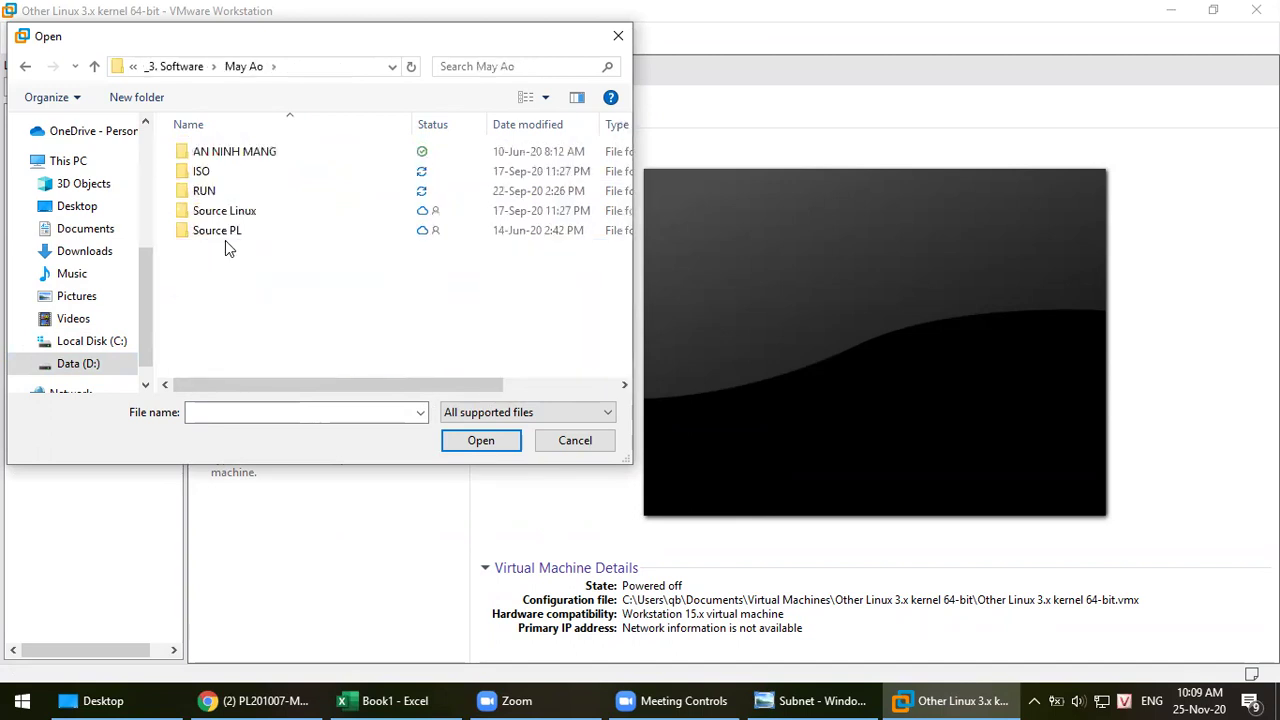
{"action": "double_click", "coordinate": [205, 191]}
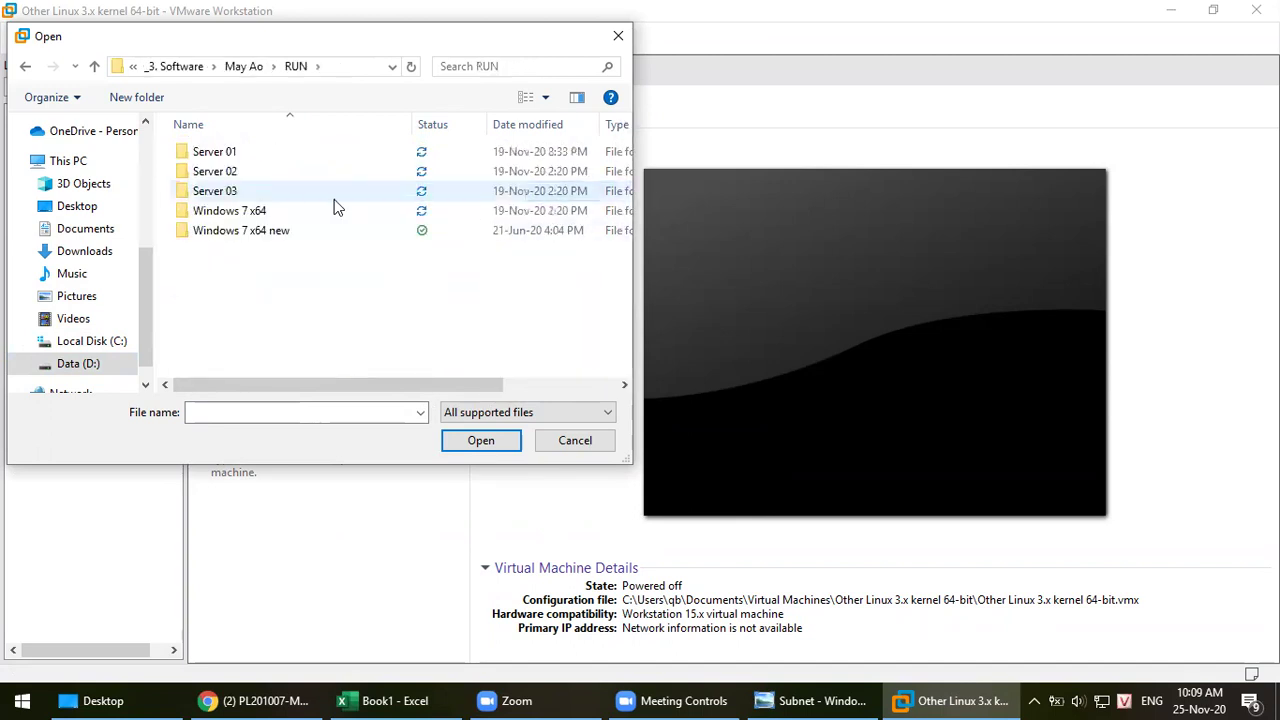
{"action": "double_click", "coordinate": [274, 152]}
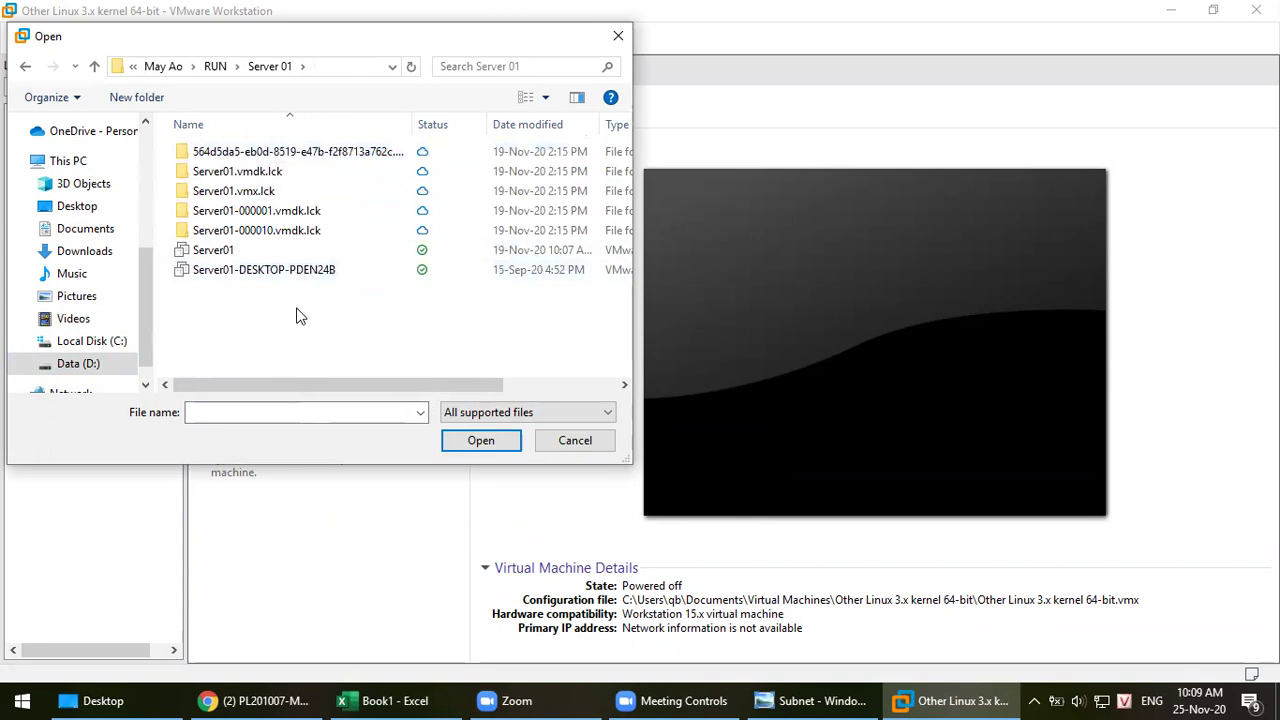
{"action": "double_click", "coordinate": [213, 251]}
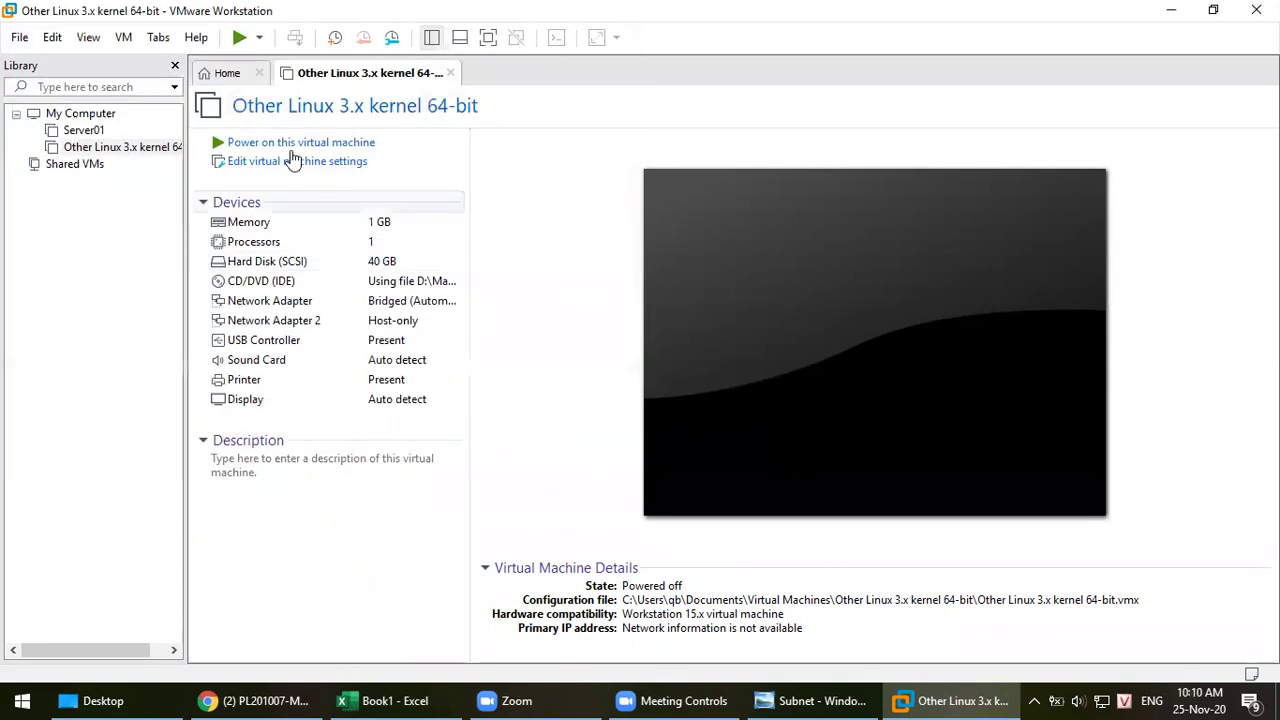
Step: Remove the unopenable Server01 entry from the library and power on the DC machine
{"action": "left_click", "coordinate": [80, 132]}
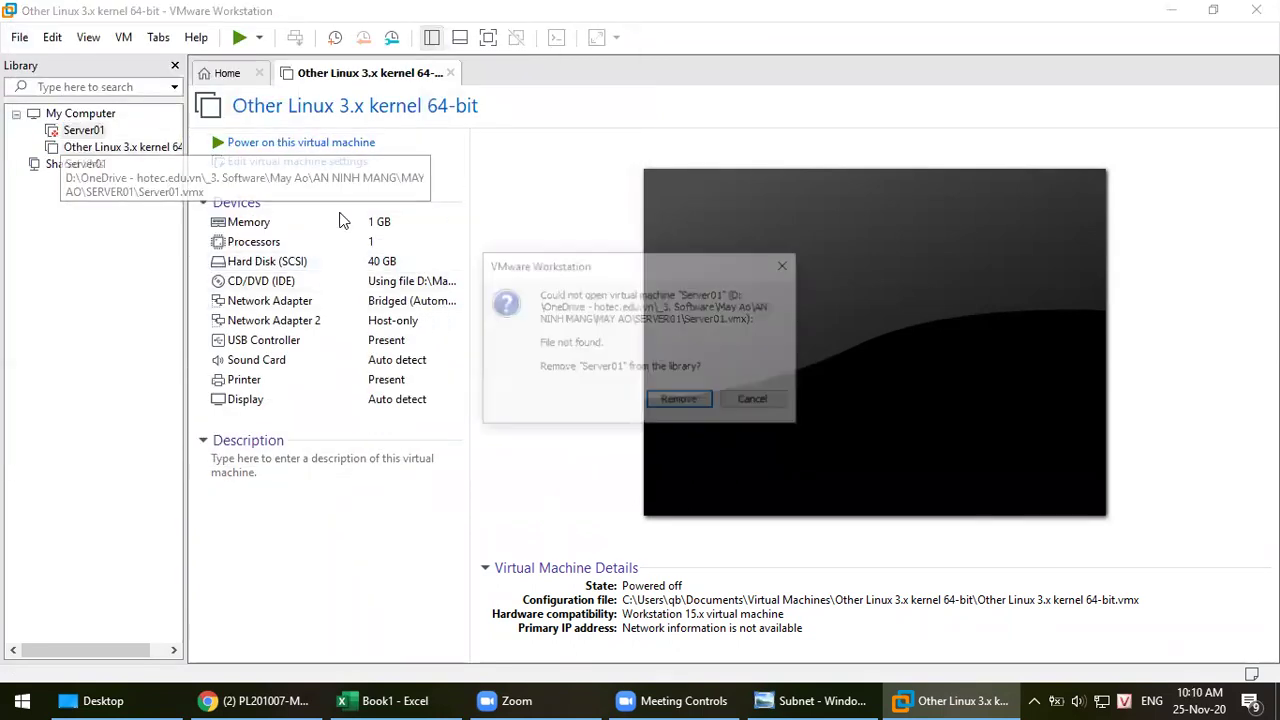
{"action": "left_click", "coordinate": [766, 410]}
{"action": "left_click", "coordinate": [83, 131]}
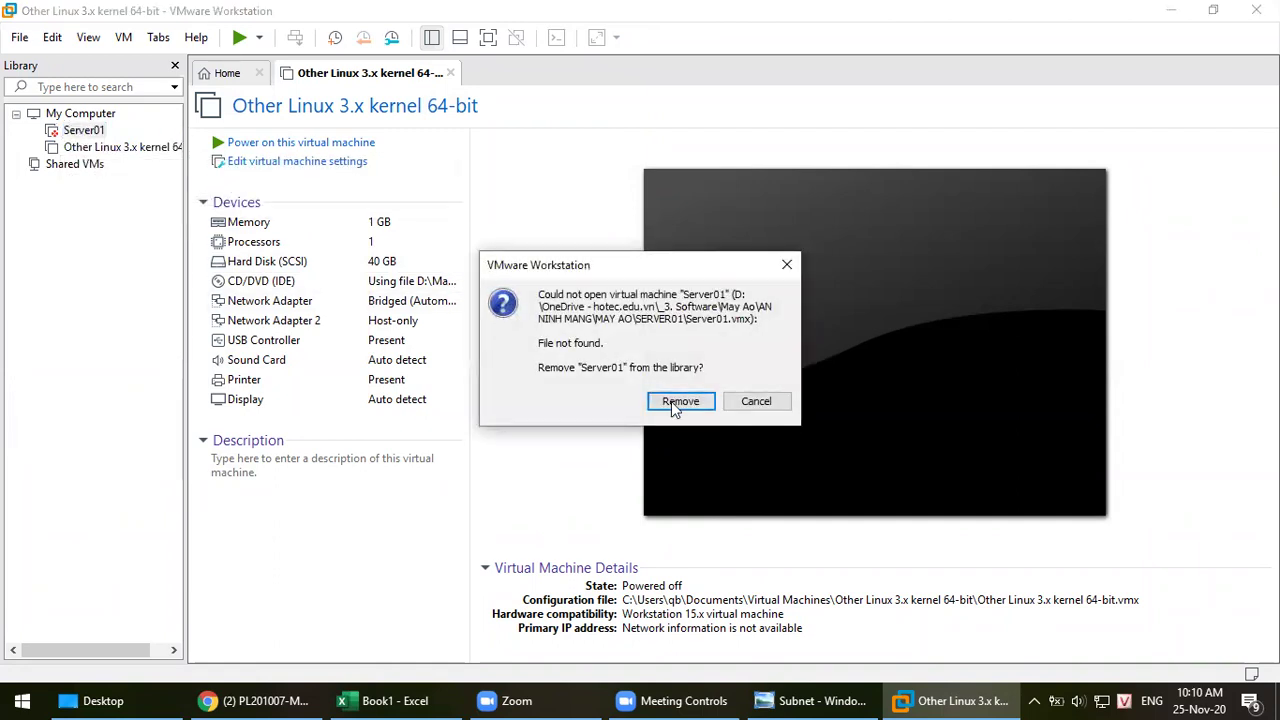
{"action": "left_click", "coordinate": [678, 406]}
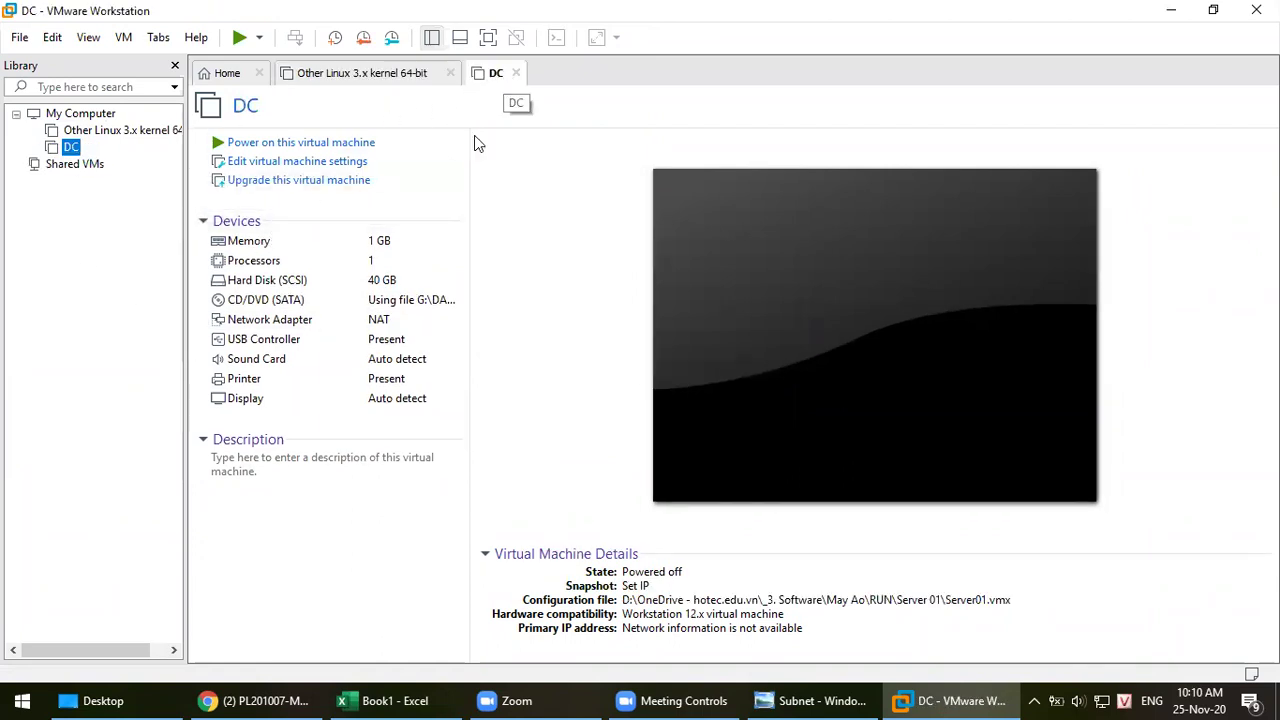
{"action": "left_click", "coordinate": [262, 151]}
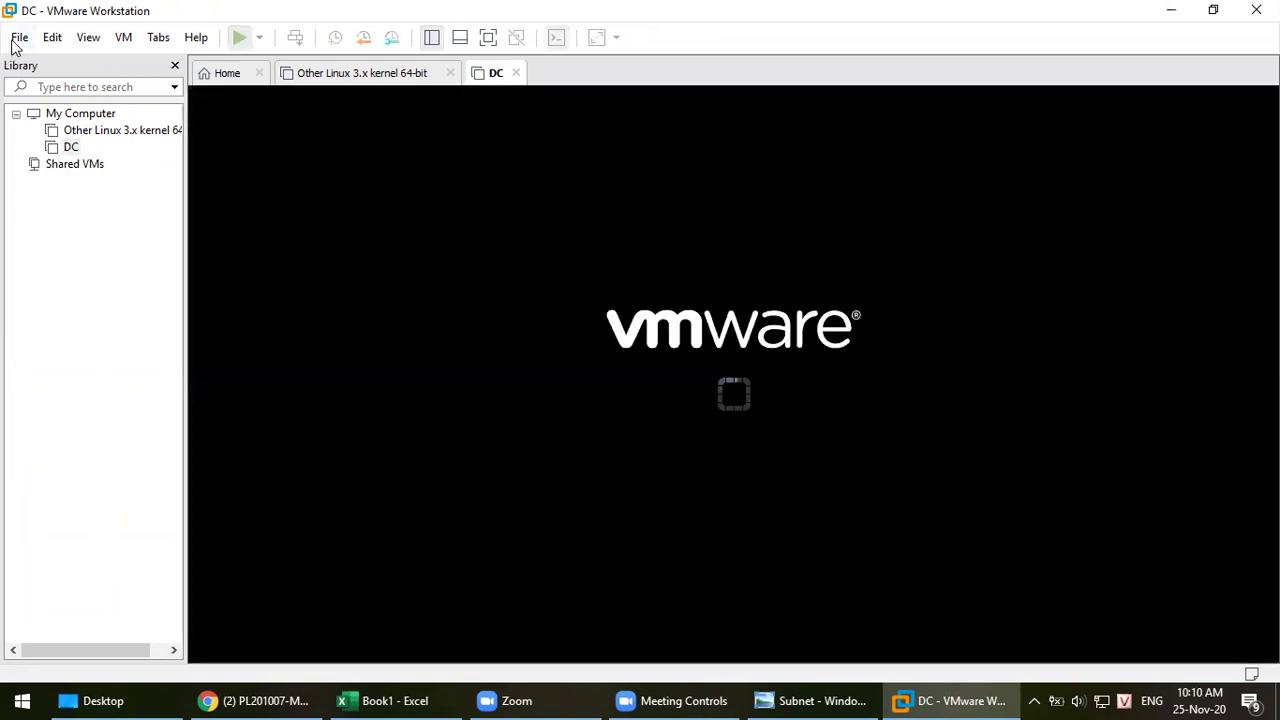
Step: Open Server02 from the RUN\Server 02 folder as the Child Domain machine
{"action": "left_click", "coordinate": [17, 40]}
{"action": "left_click", "coordinate": [56, 110]}
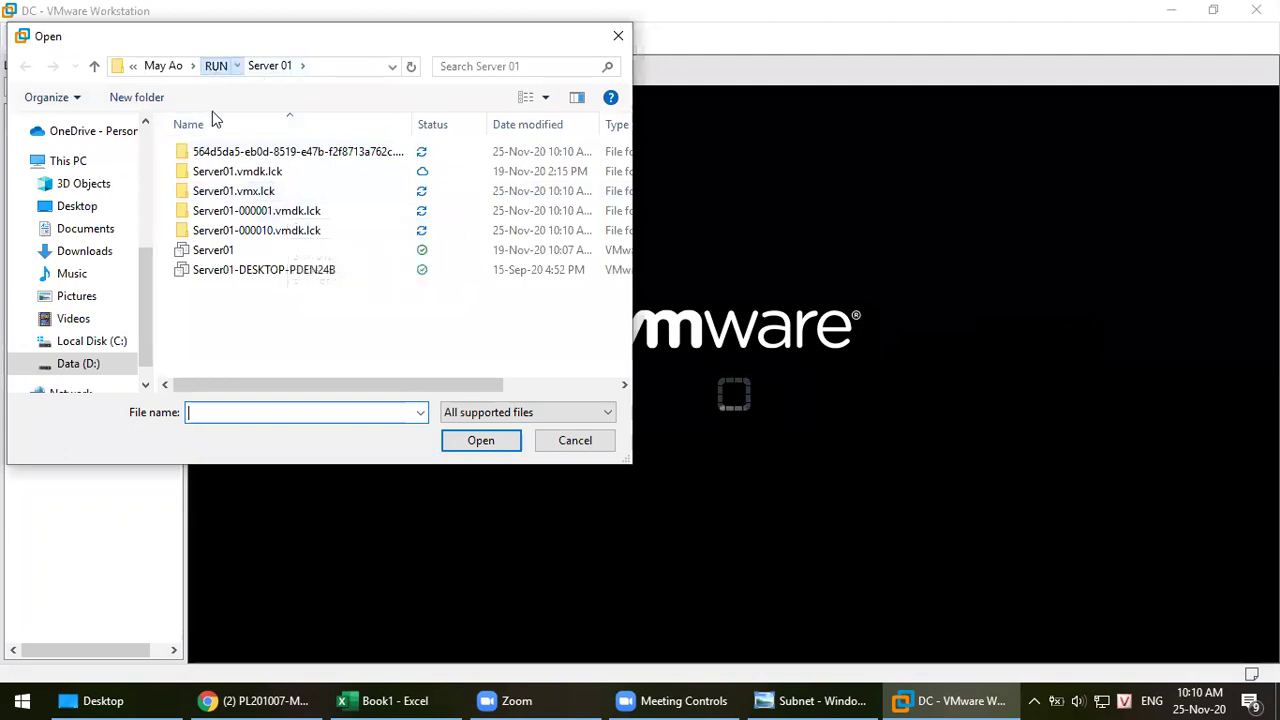
{"action": "left_click", "coordinate": [216, 65]}
{"action": "double_click", "coordinate": [205, 171]}
{"action": "double_click", "coordinate": [210, 171]}
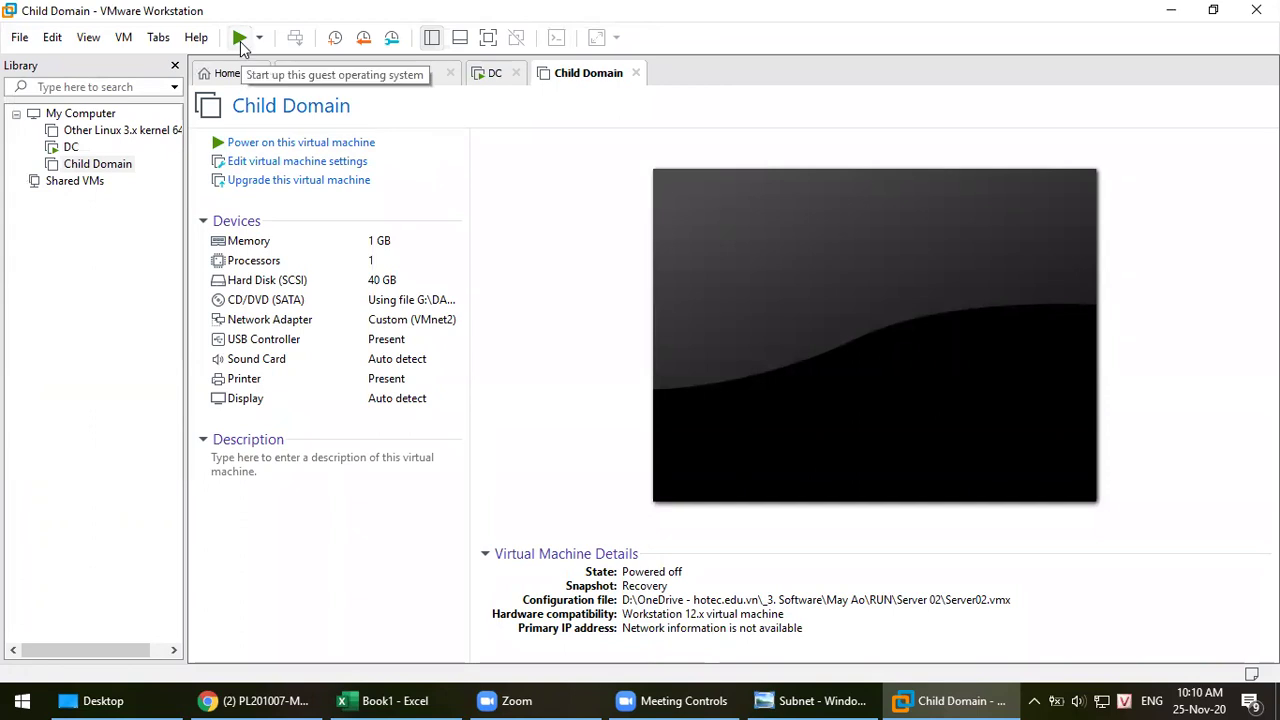
Step: Revert the Child Domain machine to its Recovery snapshot
{"action": "left_click", "coordinate": [391, 38]}
{"action": "left_click", "coordinate": [100, 108]}
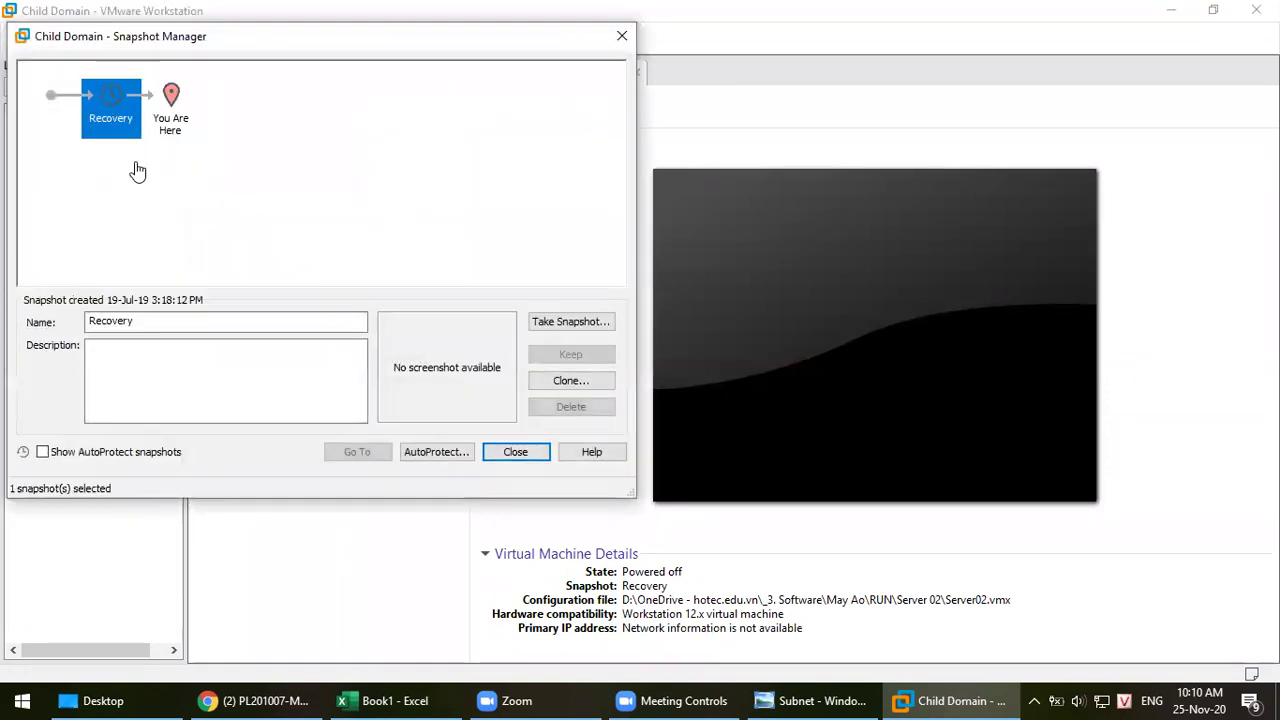
{"action": "left_click", "coordinate": [357, 452]}
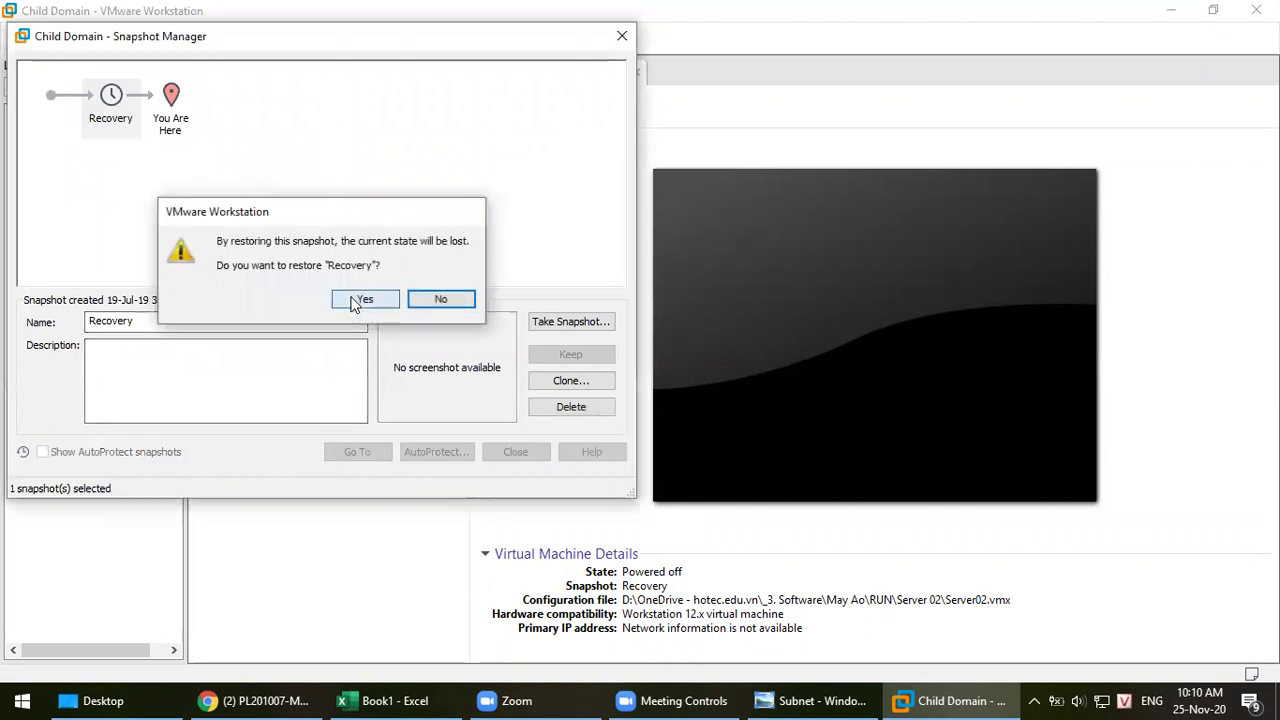
{"action": "left_click", "coordinate": [358, 297]}
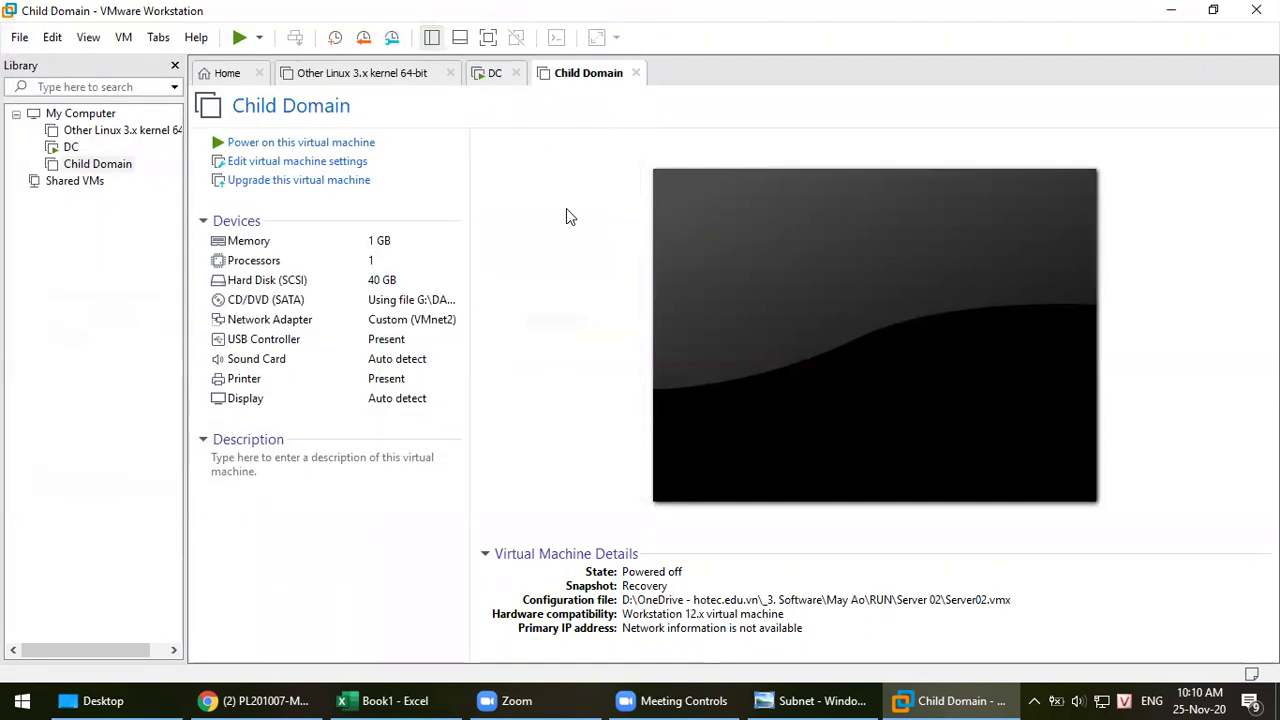
Step: On the DC machine, accept the Windows error recovery choice and release input
{"action": "left_click", "coordinate": [480, 80]}
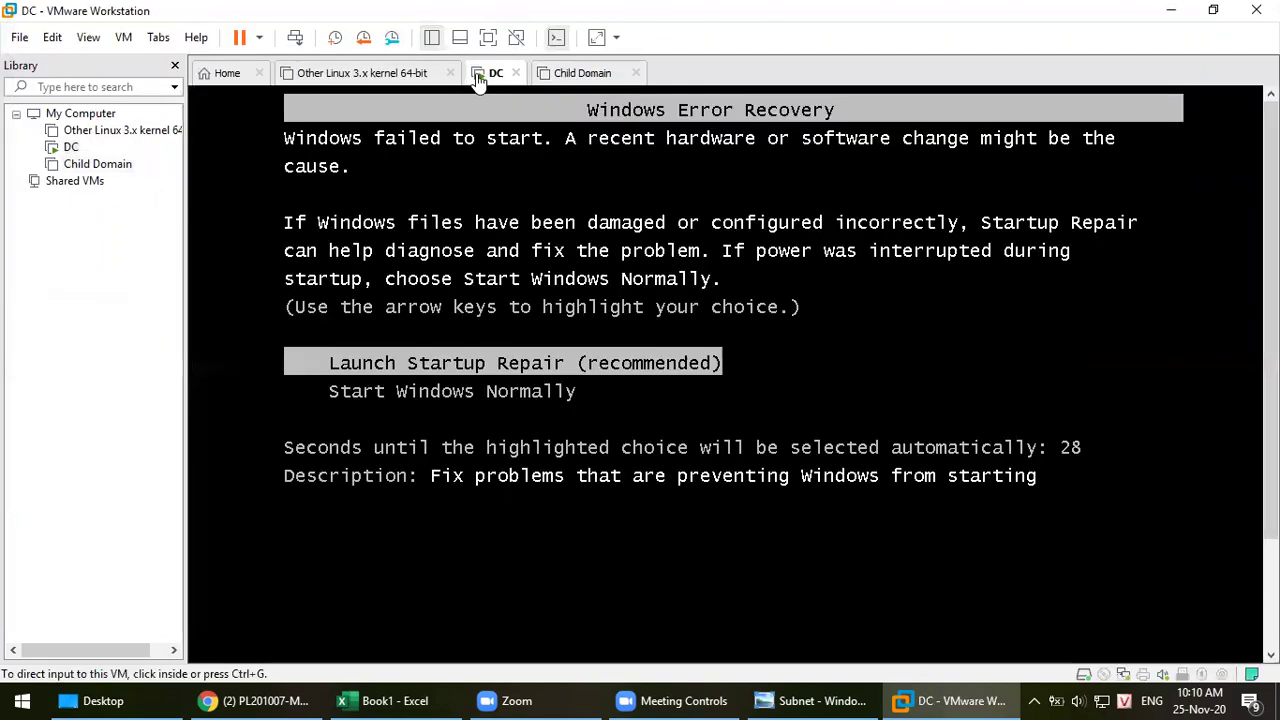
{"action": "left_click", "coordinate": [738, 363]}
{"action": "key", "text": "Return"}
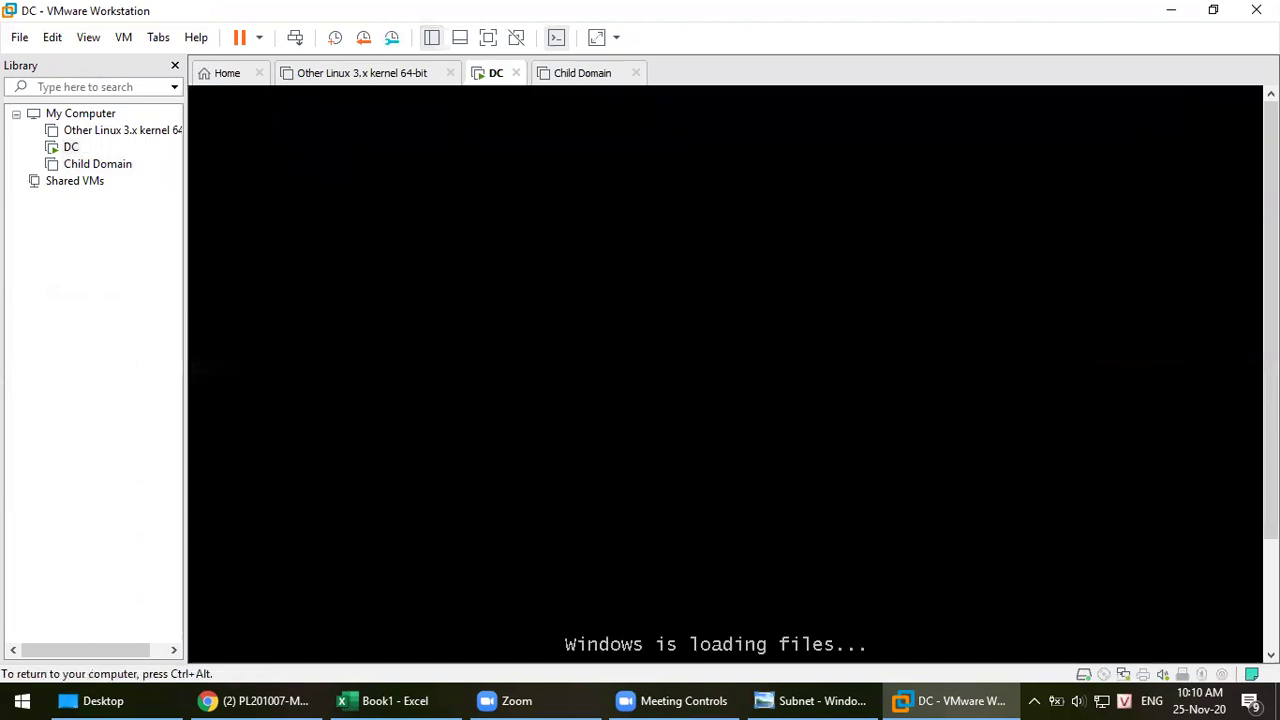
{"action": "key", "text": "ctrl+alt"}
Step: Power on the Child Domain machine, then return to the booting DC
{"action": "left_click", "coordinate": [570, 73]}
{"action": "left_click", "coordinate": [490, 80]}
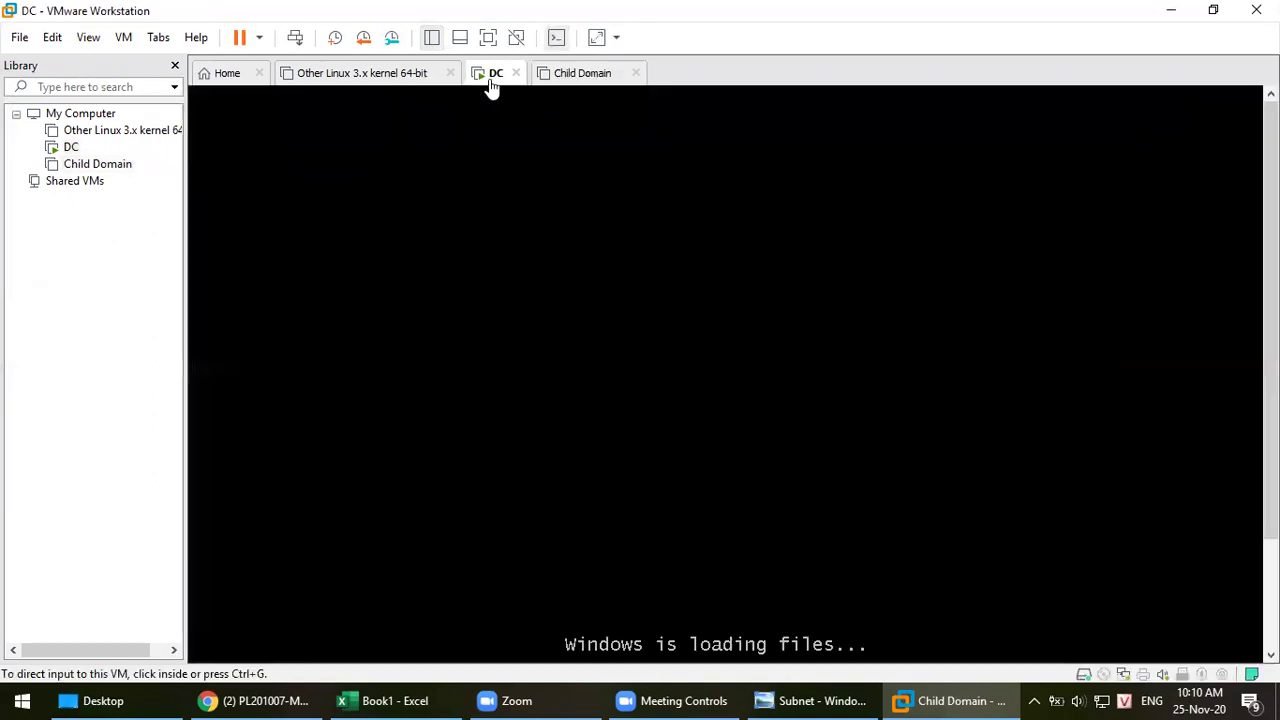
{"action": "left_click", "coordinate": [578, 80]}
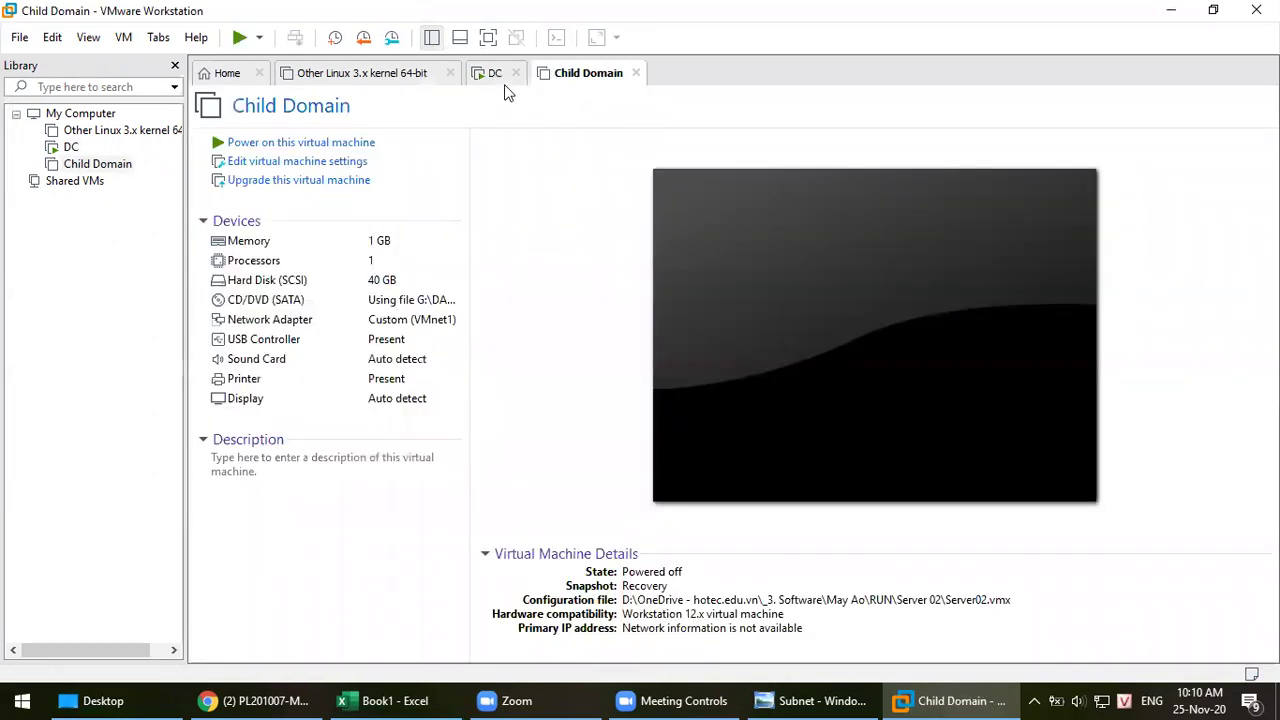
{"action": "left_click", "coordinate": [310, 146]}
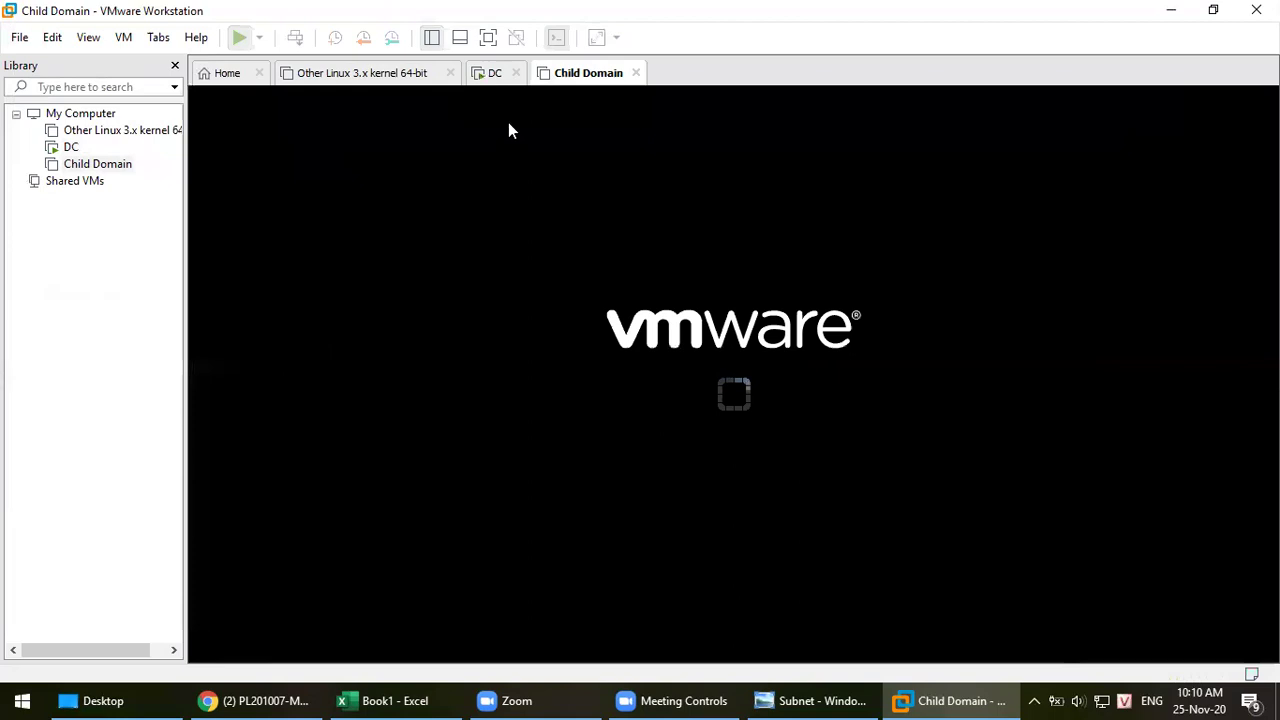
{"action": "left_click", "coordinate": [492, 76]}
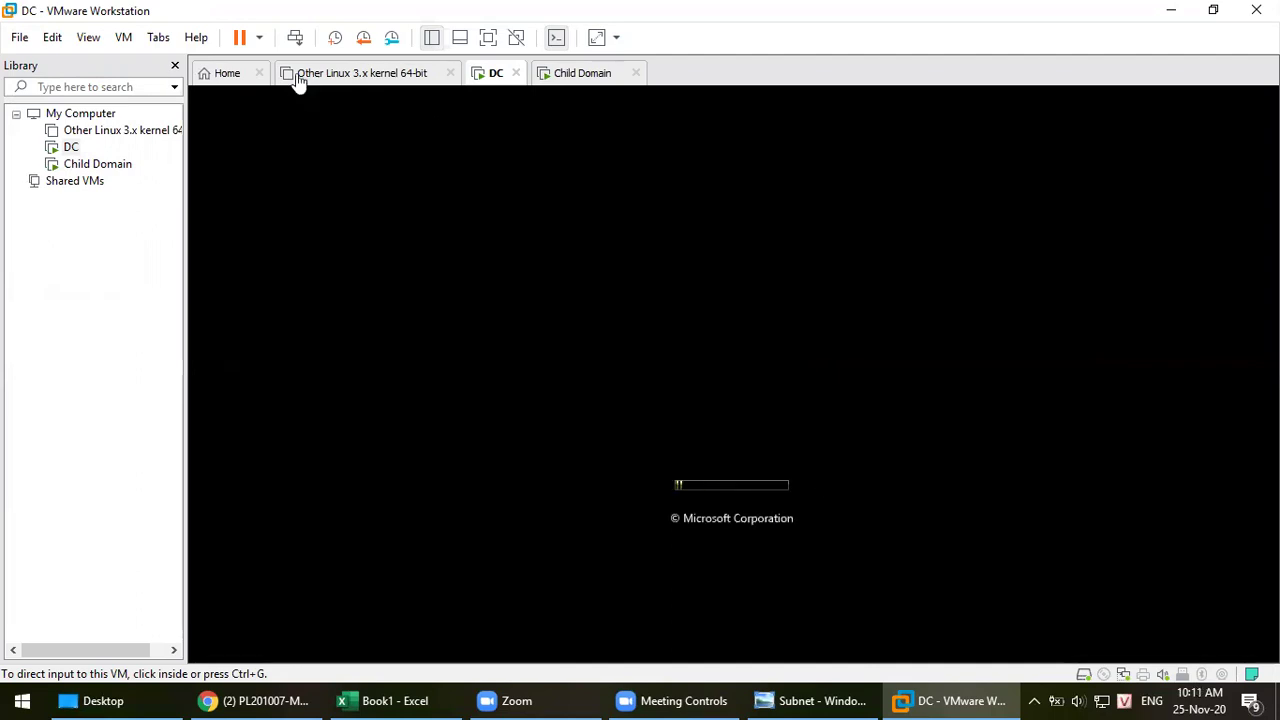
Step: Glance at the DC snapshot manager, then bring the Excel Book1 workbook back
{"action": "left_click", "coordinate": [391, 37]}
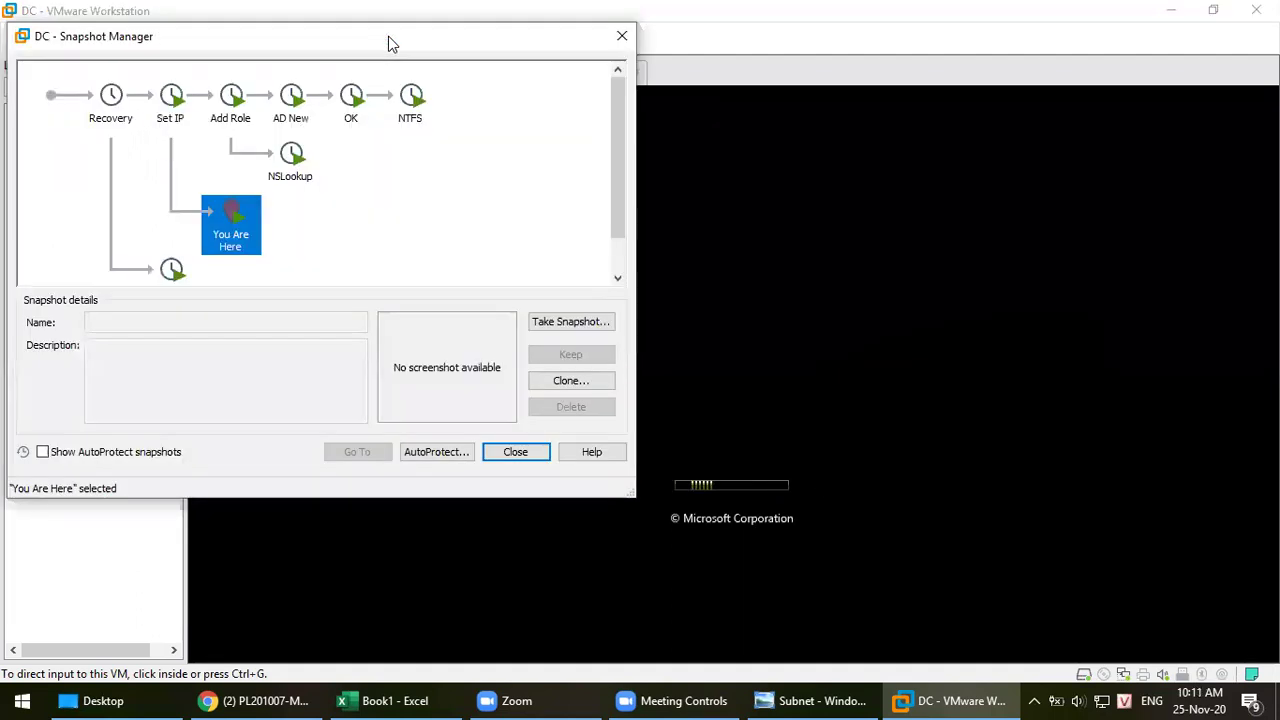
{"action": "left_click", "coordinate": [621, 38]}
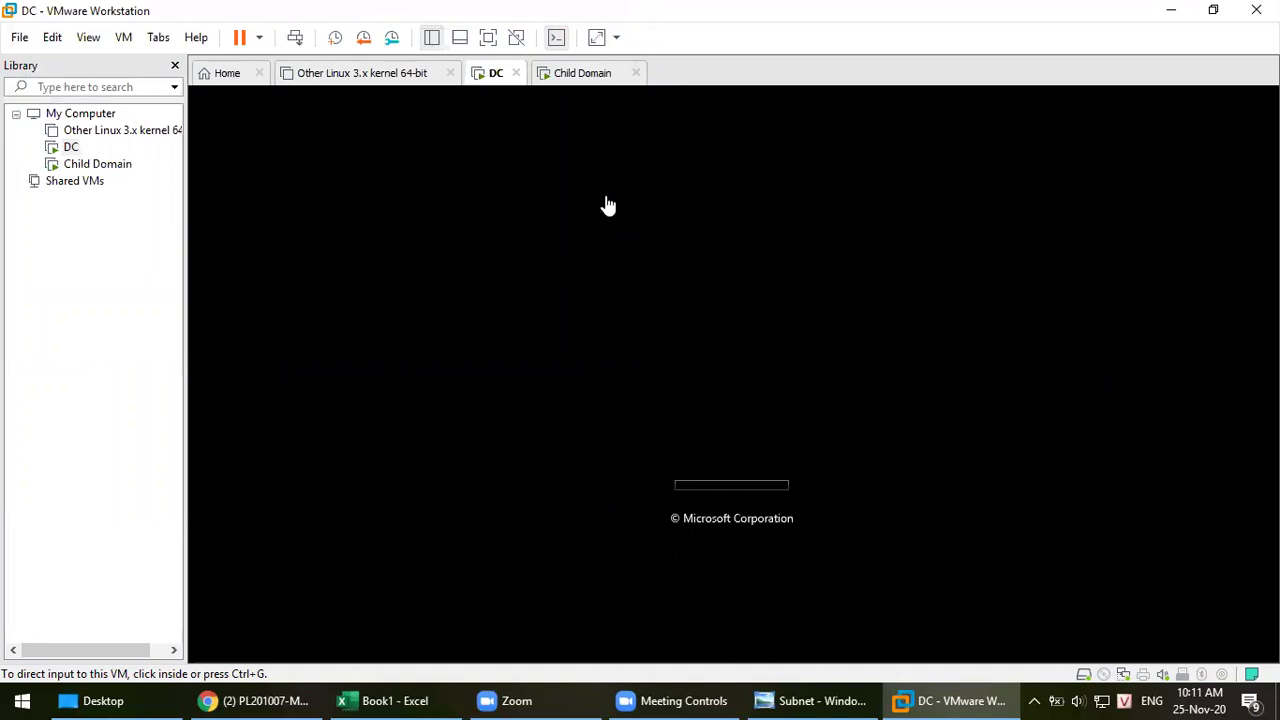
{"action": "left_click", "coordinate": [590, 84]}
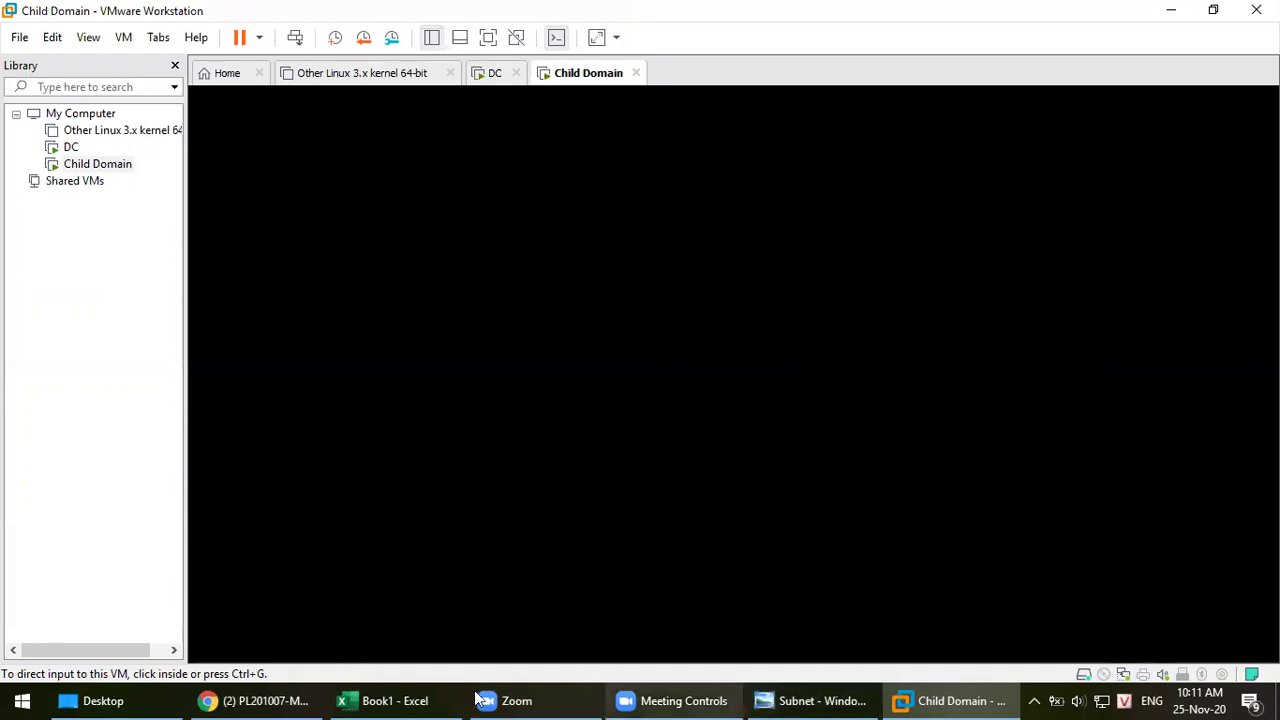
{"action": "left_click", "coordinate": [494, 82]}
{"action": "left_click", "coordinate": [545, 80]}
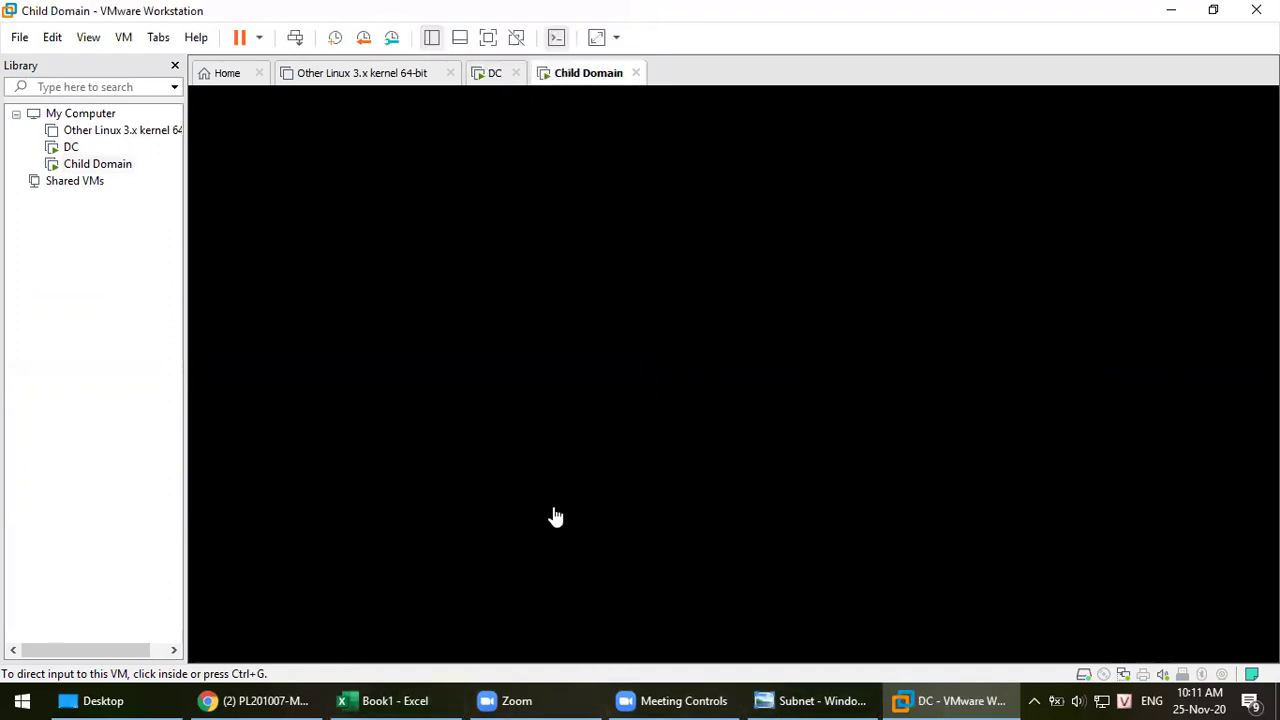
{"action": "left_click", "coordinate": [395, 700]}
{"action": "left_click", "coordinate": [957, 416]}
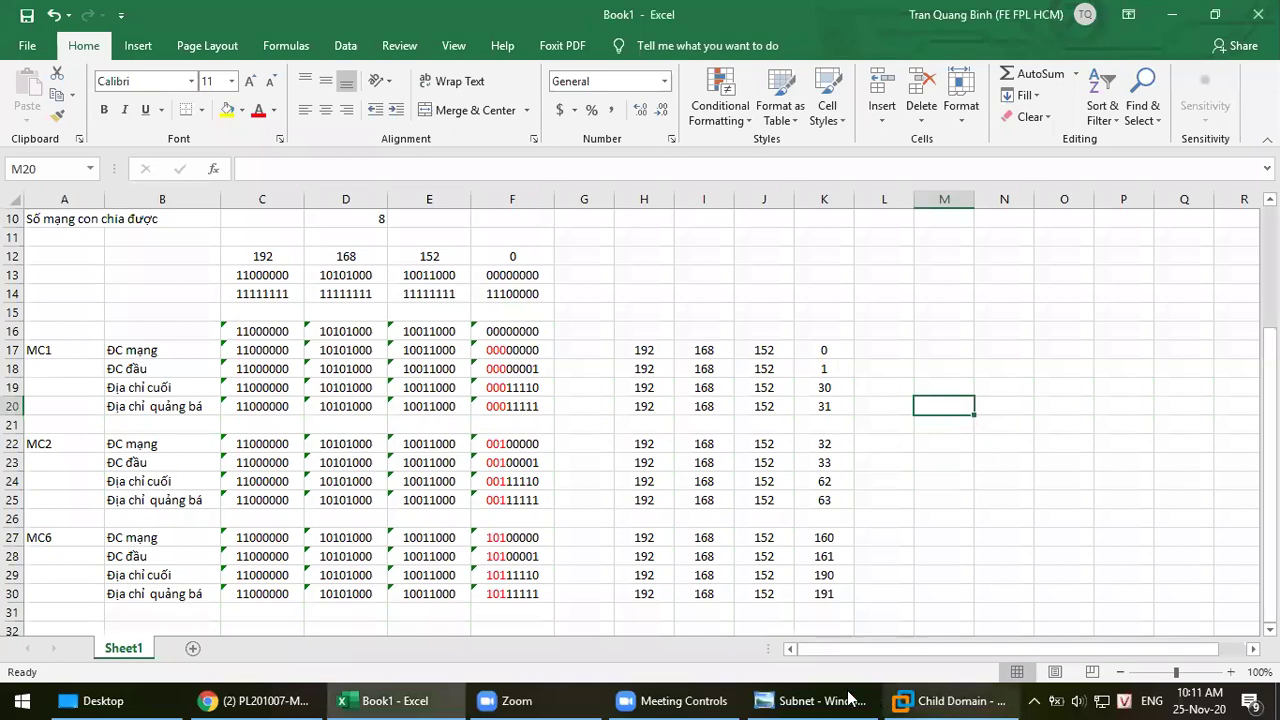
{"action": "left_click", "coordinate": [815, 700]}
{"action": "mouse_move", "coordinate": [885, 485]}
{"action": "left_mouse_down"}
{"action": "mouse_move", "coordinate": [744, 343]}
{"action": "mouse_move", "coordinate": [523, 377]}
{"action": "left_mouse_up"}
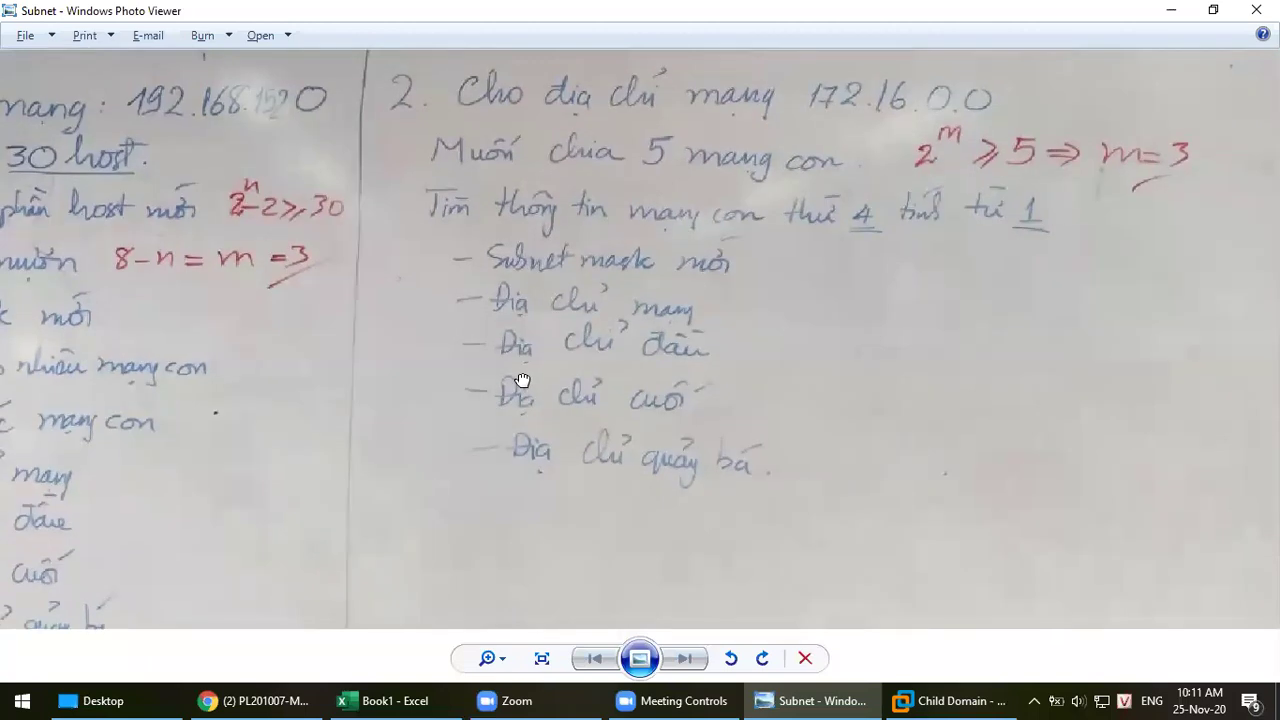
{"action": "left_click_drag", "start_coordinate": [866, 286], "coordinate": [850, 303]}
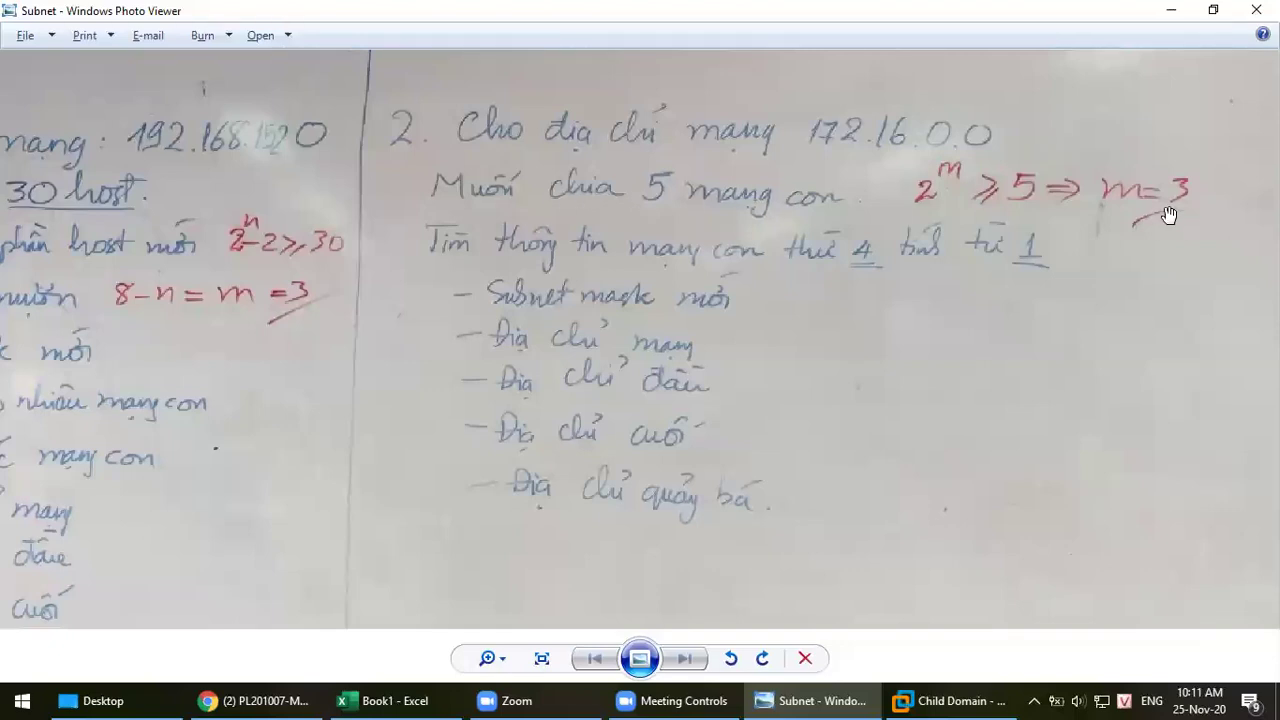
{"action": "key", "text": "alt+Tab"}
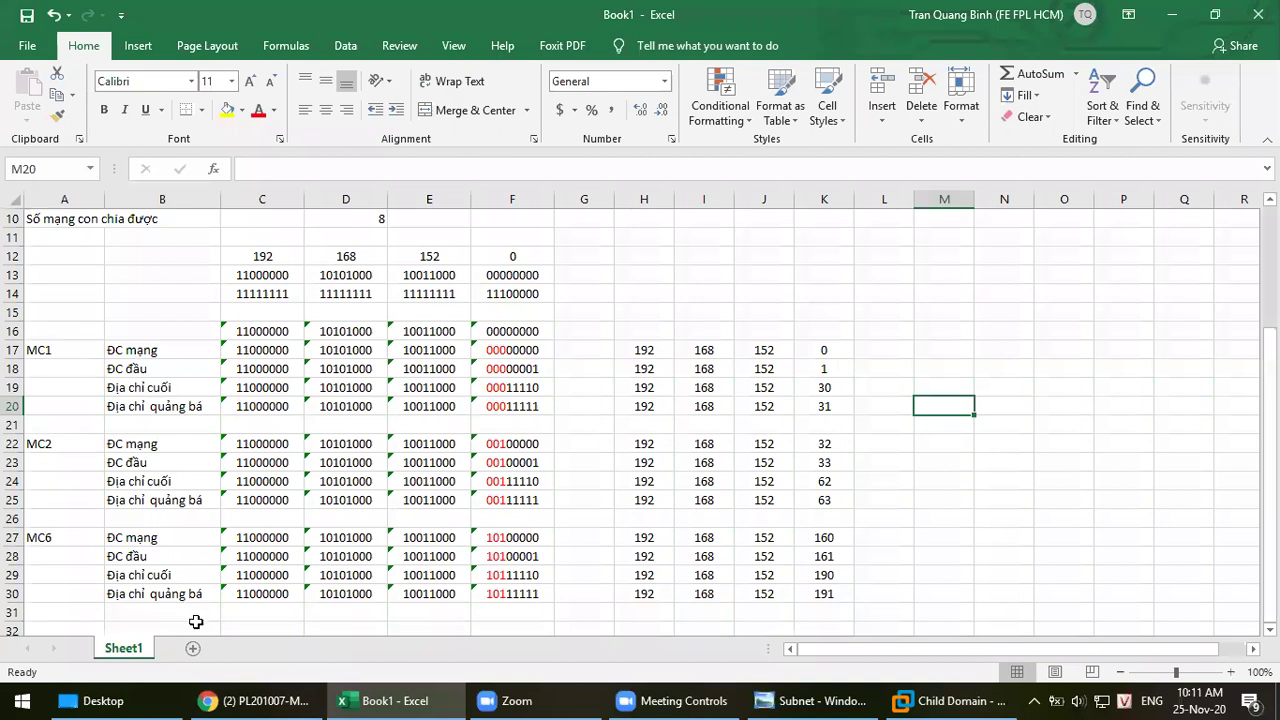
Step: Copy Sheet1 and name the original sheet 192 and the copy 172
{"action": "left_click_drag", "start_coordinate": [132, 656], "coordinate": [208, 655], "text": "ctrl"}
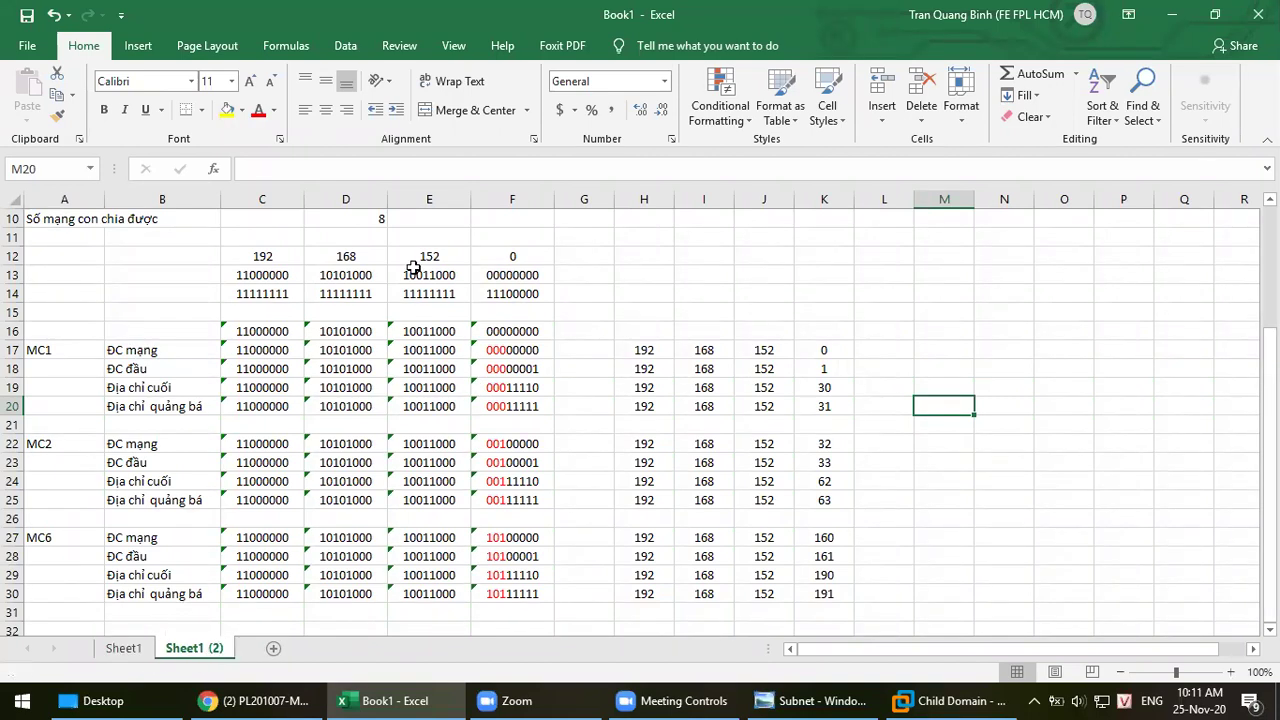
{"action": "left_click", "coordinate": [113, 653]}
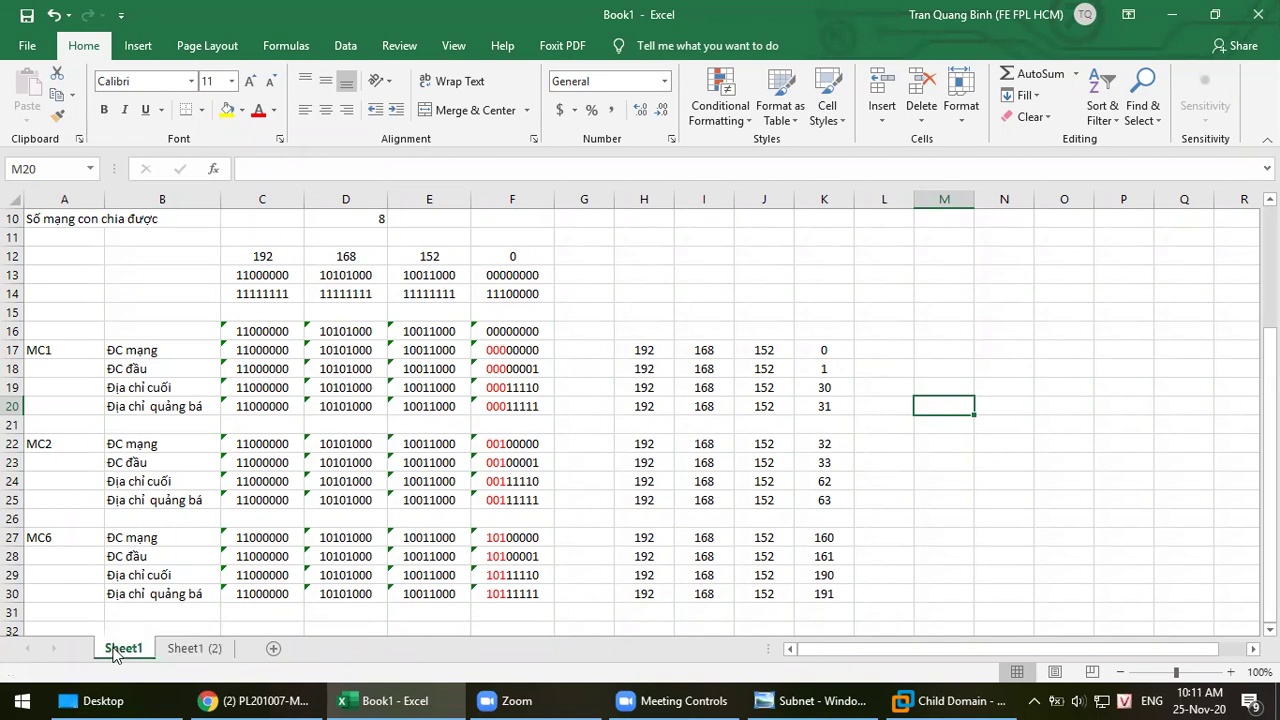
{"action": "double_click", "coordinate": [115, 649]}
{"action": "type", "text": "19"}
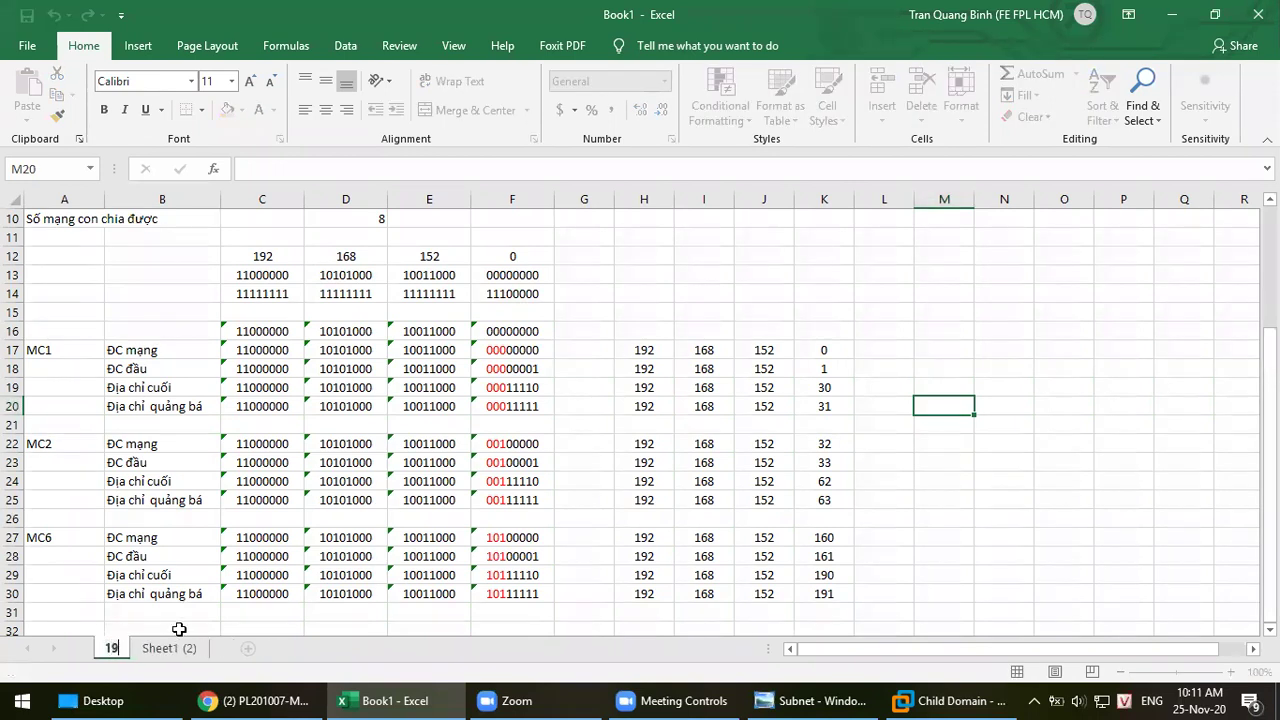
{"action": "type", "text": "2"}
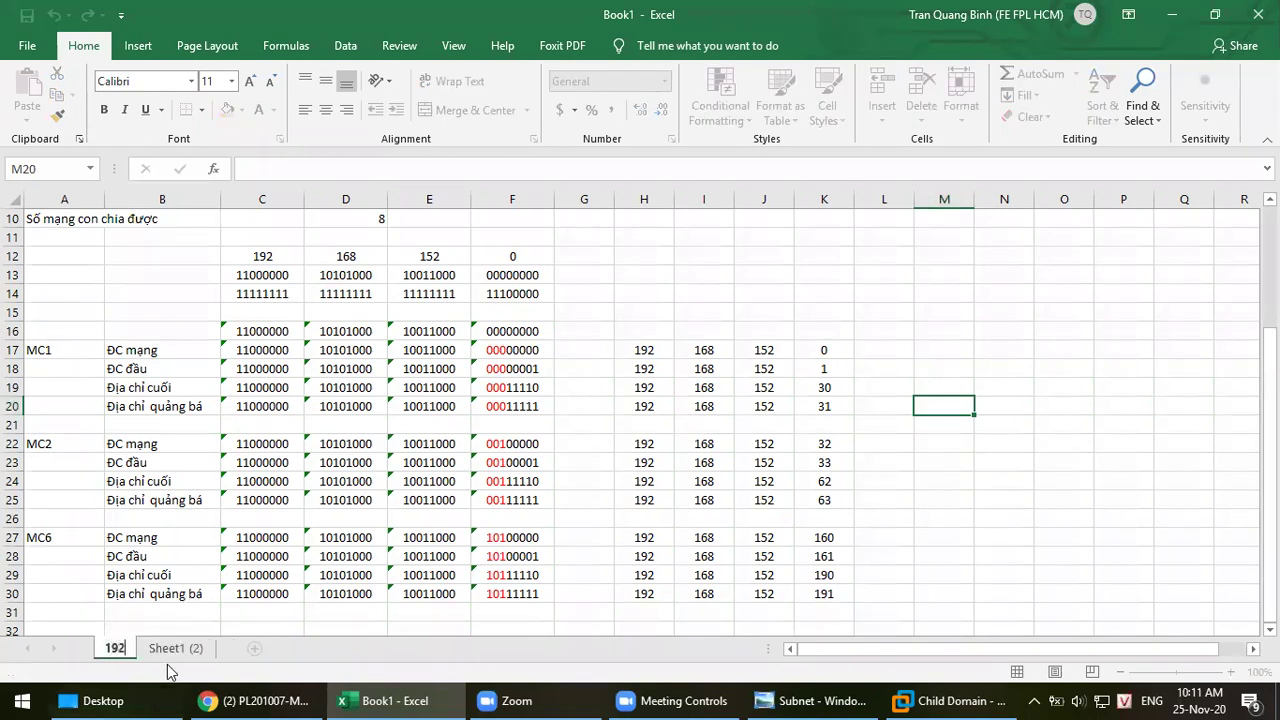
{"action": "left_click", "coordinate": [173, 652]}
{"action": "double_click", "coordinate": [173, 652]}
{"action": "type", "text": "172"}
{"action": "left_click", "coordinate": [376, 535]}
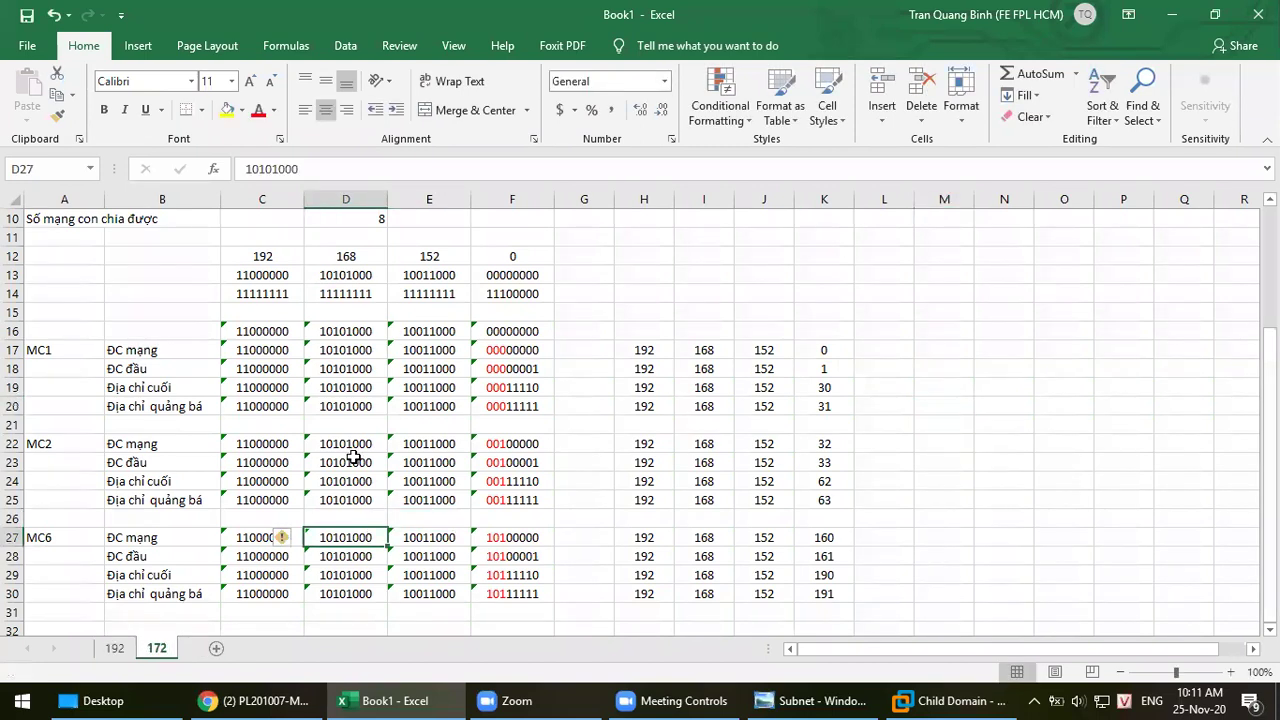
Step: Enter the octets 172, 16 and 0 into C12:E12 of the 172 sheet
{"action": "left_click", "coordinate": [288, 259]}
{"action": "type", "text": "172"}
{"action": "key", "text": "Tab"}
{"action": "type", "text": "16"}
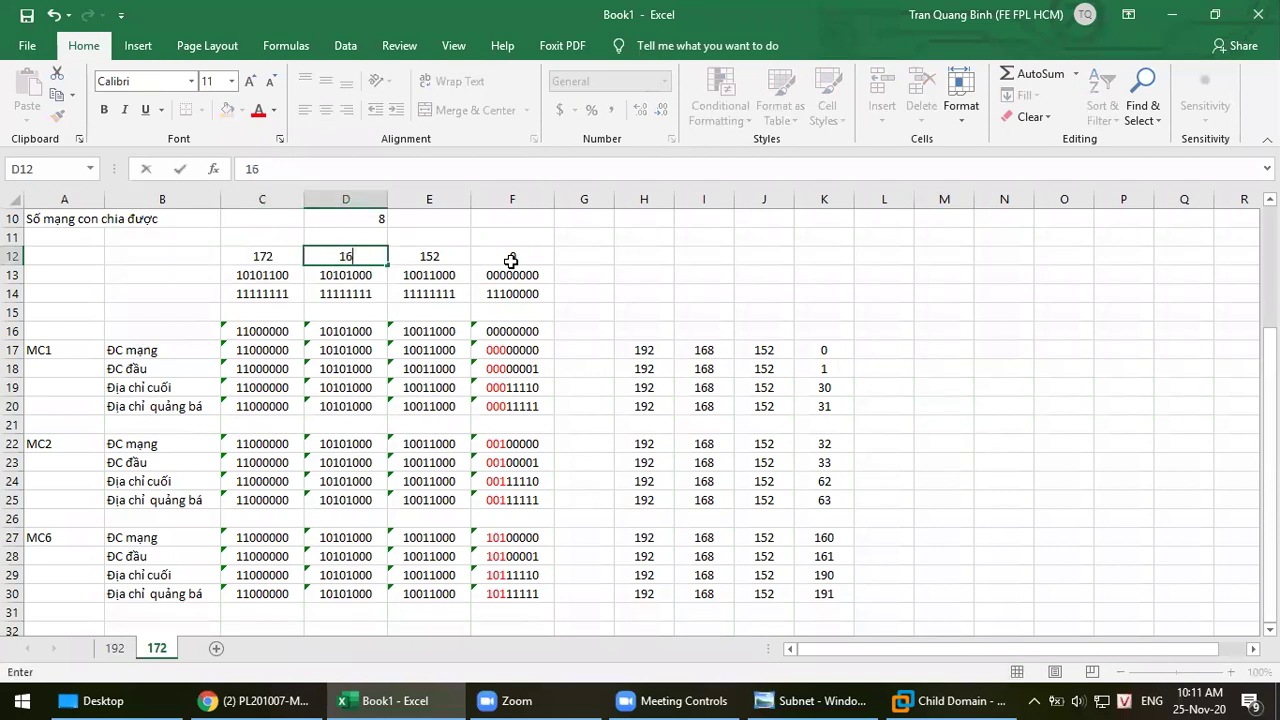
{"action": "key", "text": "Tab"}
{"action": "type", "text": "0"}
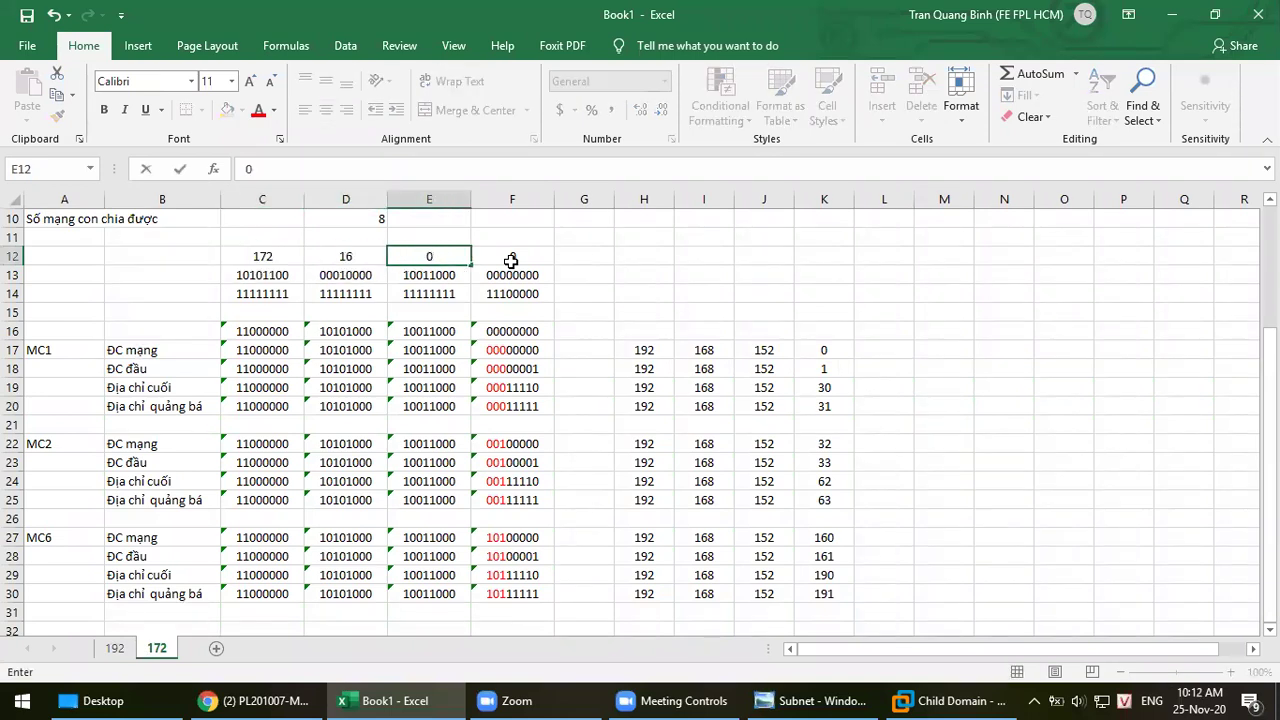
{"action": "key", "text": "Tab"}
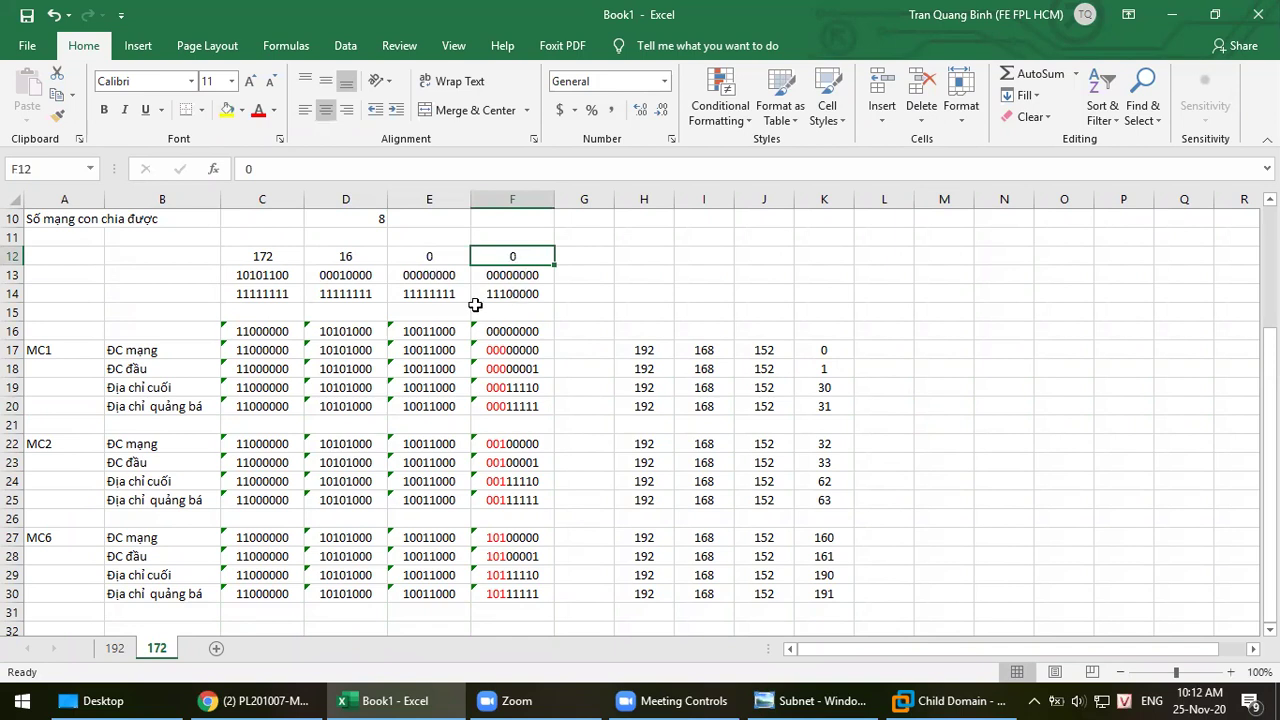
{"action": "left_click", "coordinate": [430, 293]}
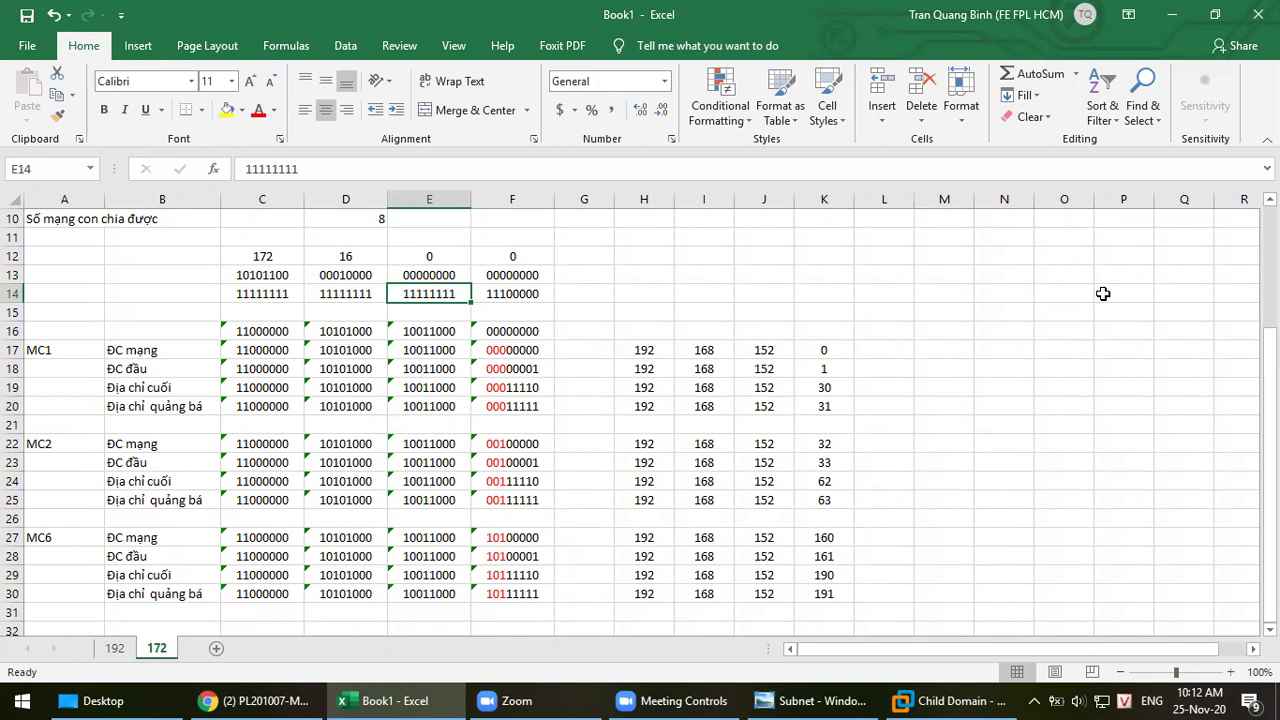
{"action": "scroll", "coordinate": [1103, 293], "scroll_direction": "up", "scroll_amount": 2}
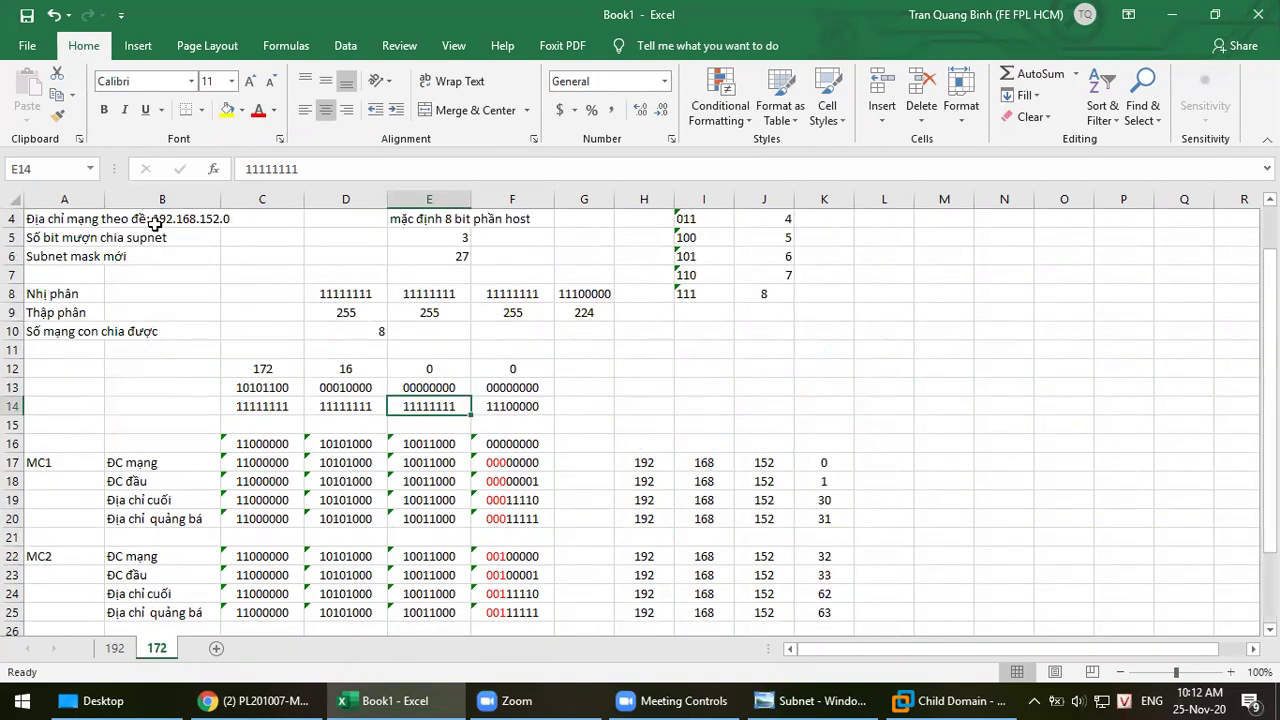
Step: Change the network address in A4 to 172.16.0.0 and the host-bit note in E4 to 16
{"action": "left_click", "coordinate": [62, 222]}
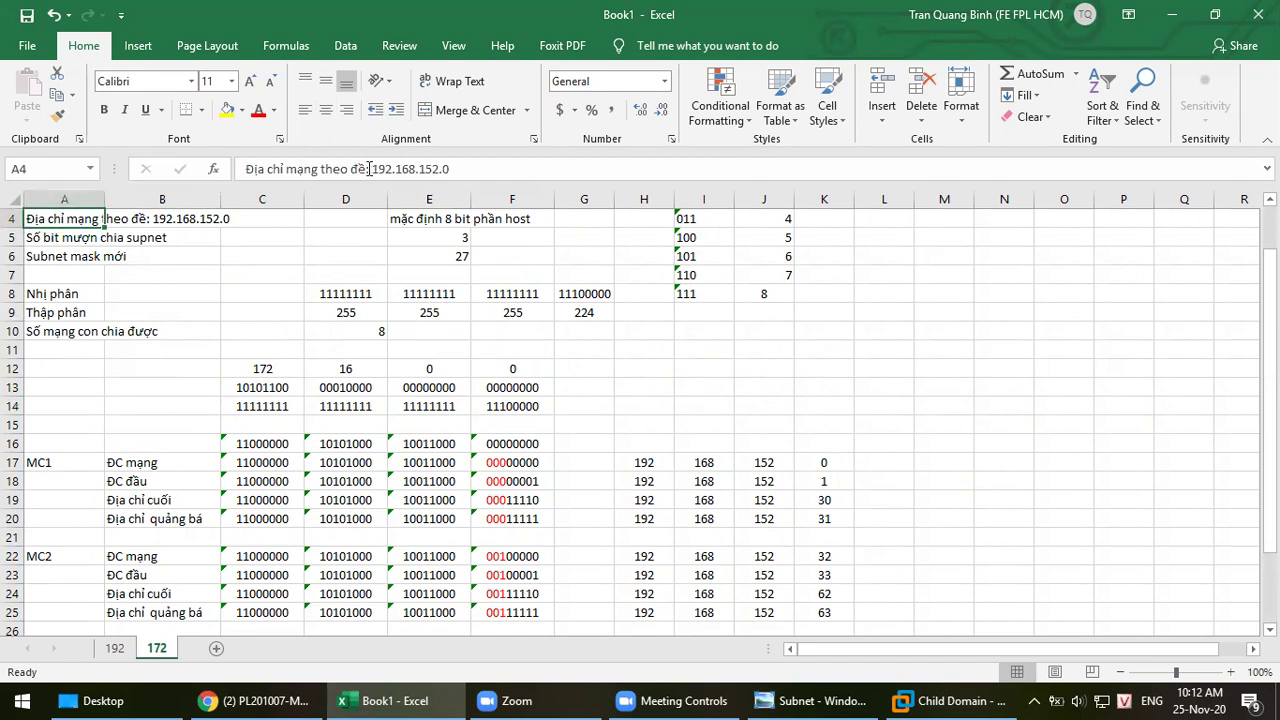
{"action": "left_click_drag", "start_coordinate": [372, 169], "coordinate": [952, 120]}
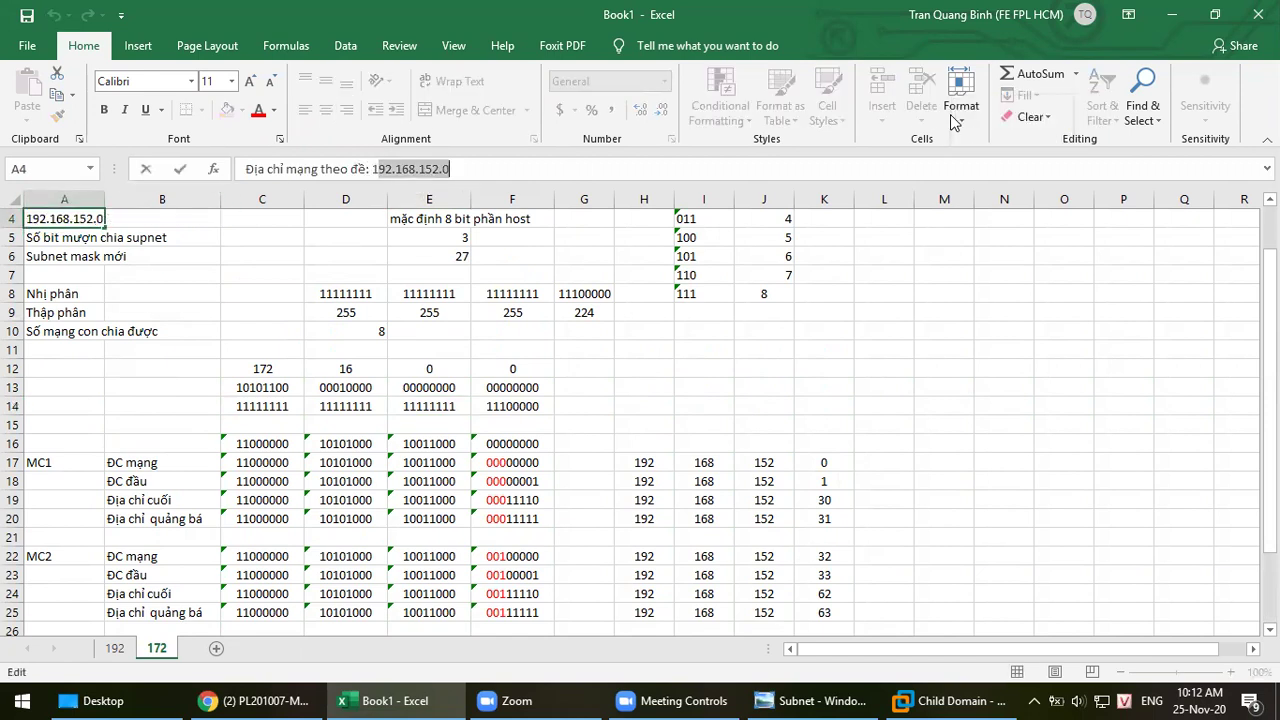
{"action": "type", "text": "172.16.0.0"}
{"action": "key", "text": "Tab"}
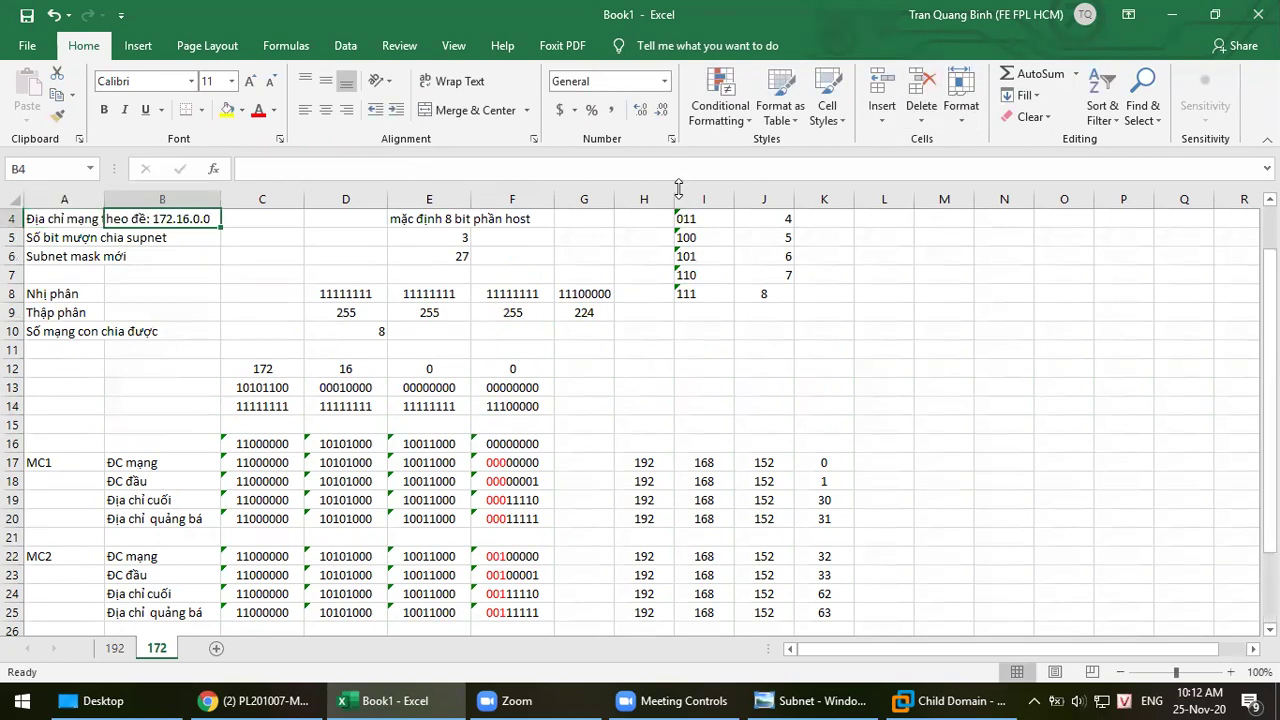
{"action": "left_click", "coordinate": [424, 218]}
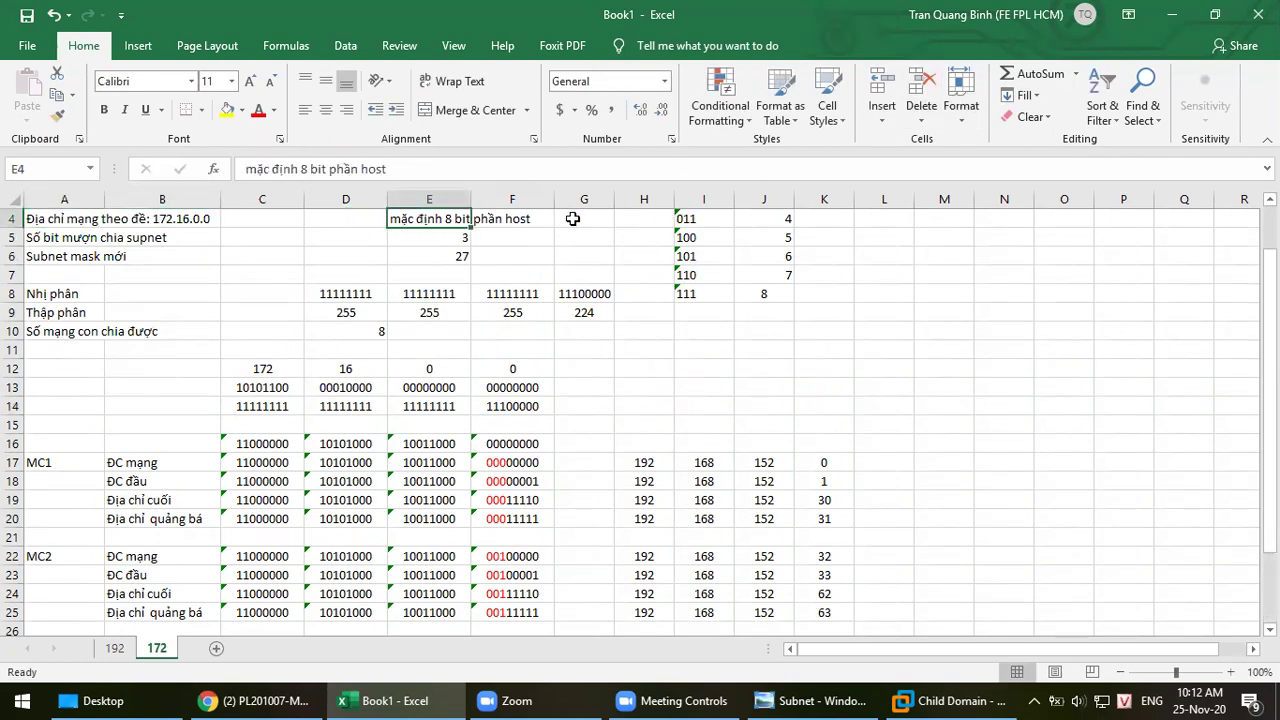
{"action": "double_click", "coordinate": [303, 168]}
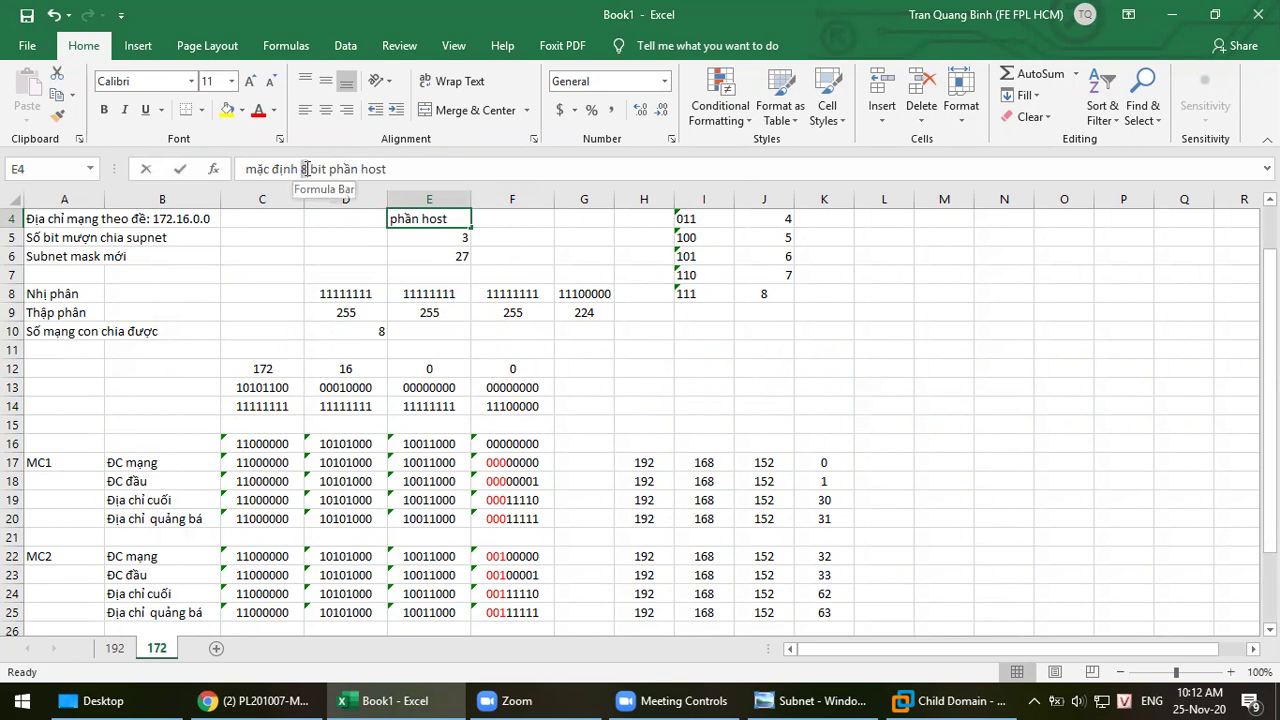
{"action": "type", "text": "16"}
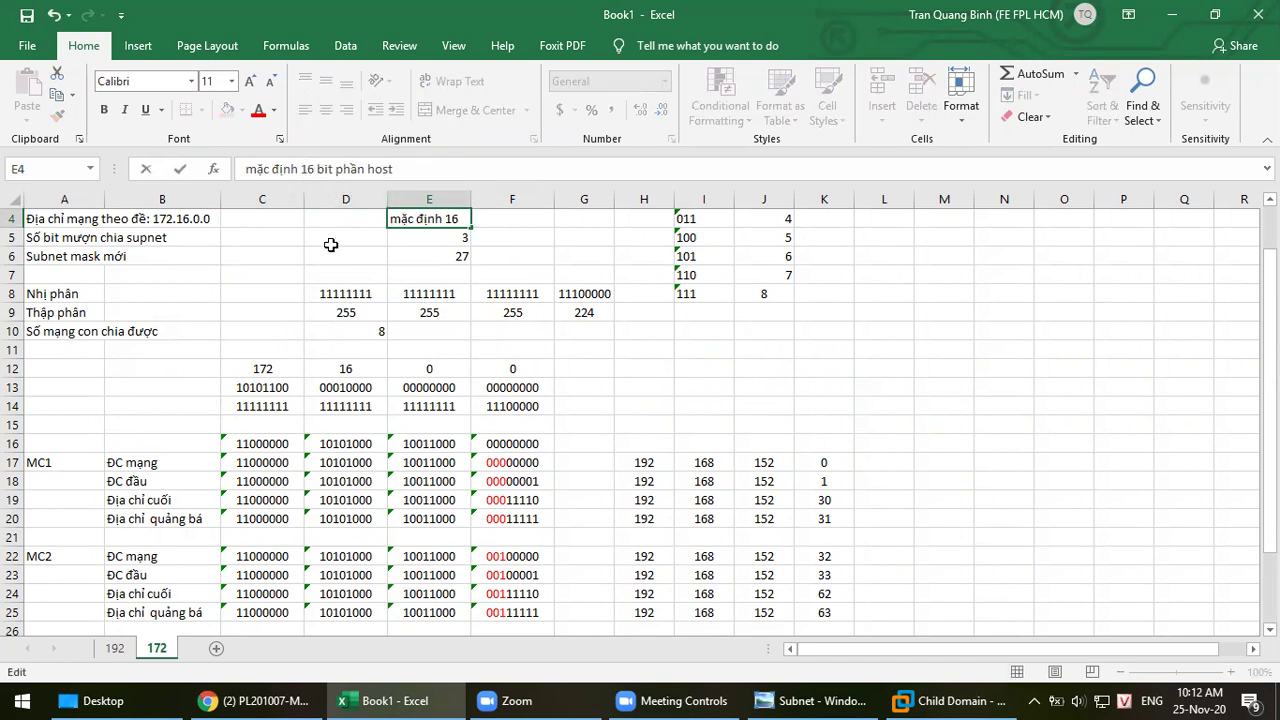
{"action": "left_click", "coordinate": [331, 245]}
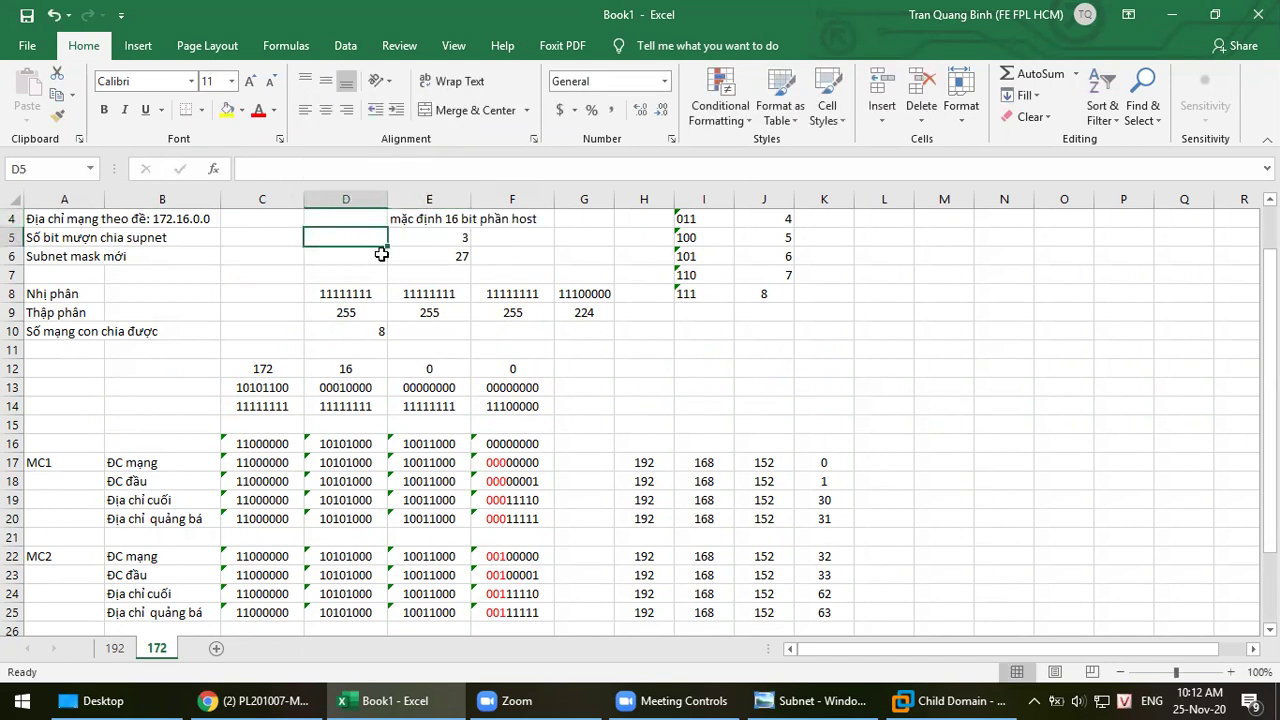
Step: Replace E5's =8-5 with the condition 2^m>=5 and note m=3 in F5
{"action": "left_click", "coordinate": [60, 236]}
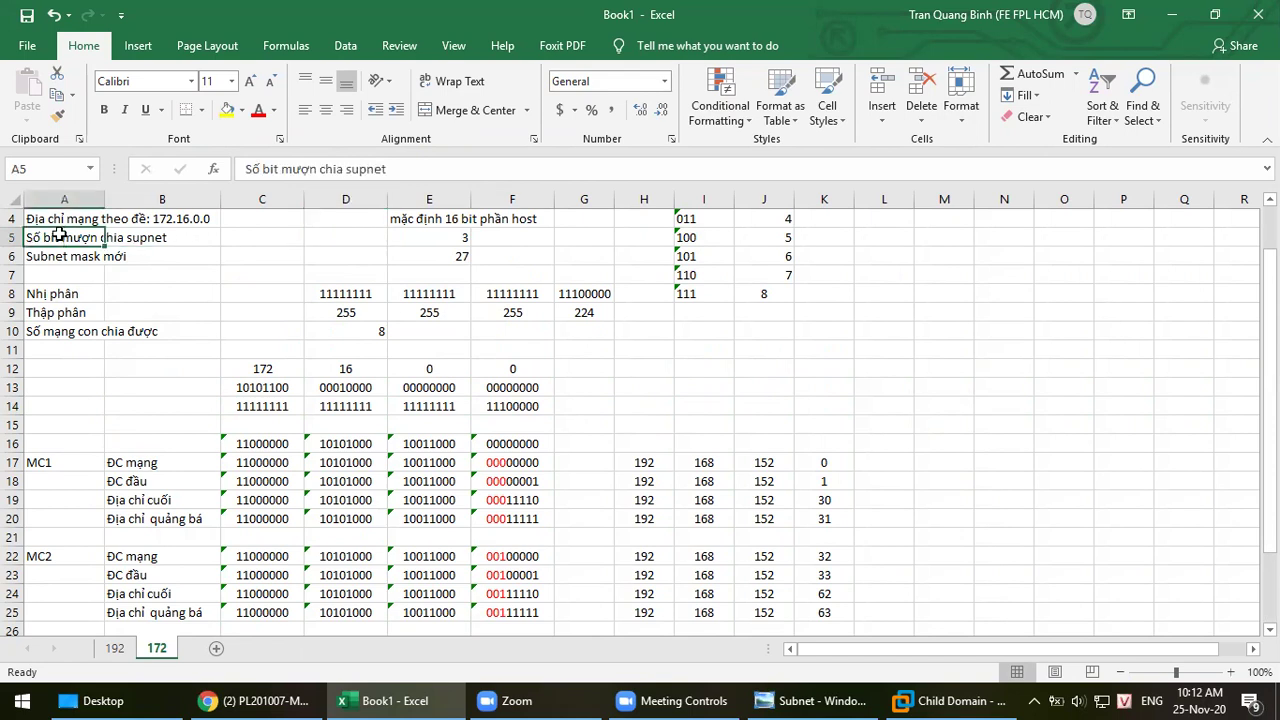
{"action": "left_click", "coordinate": [413, 234]}
{"action": "left_click_drag", "start_coordinate": [304, 170], "coordinate": [109, 162]}
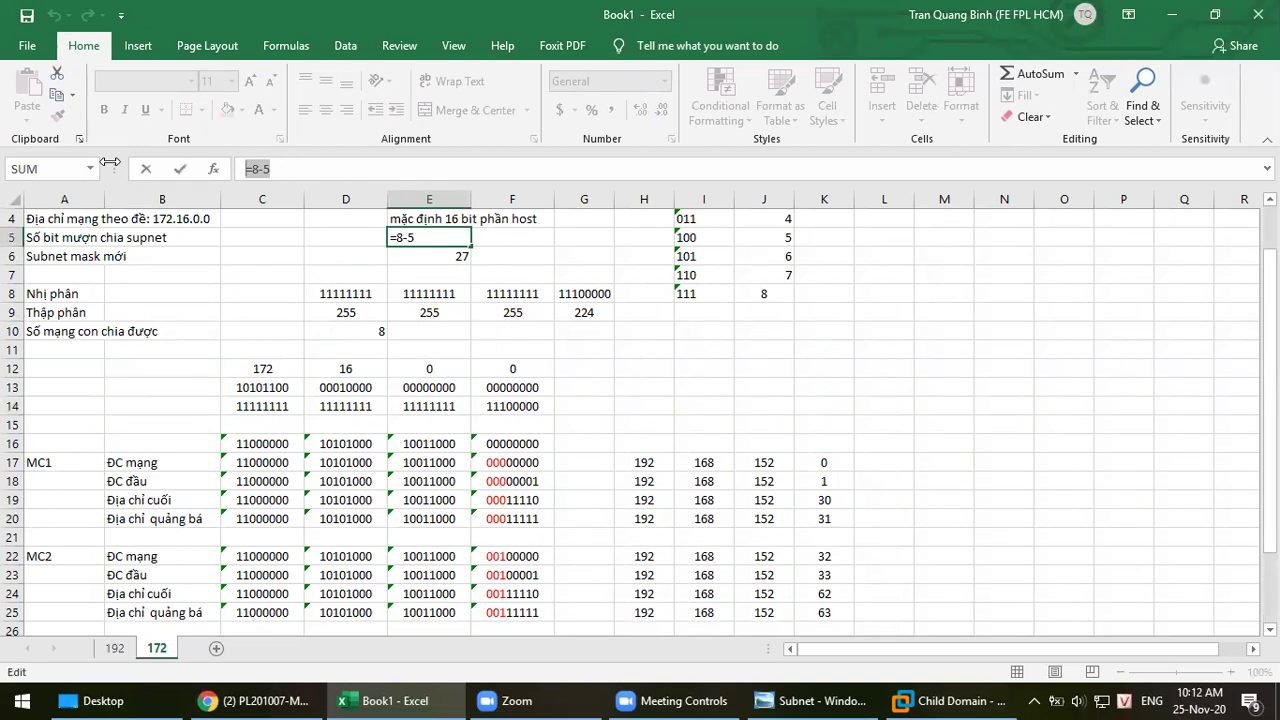
{"action": "type", "text": "2^m"}
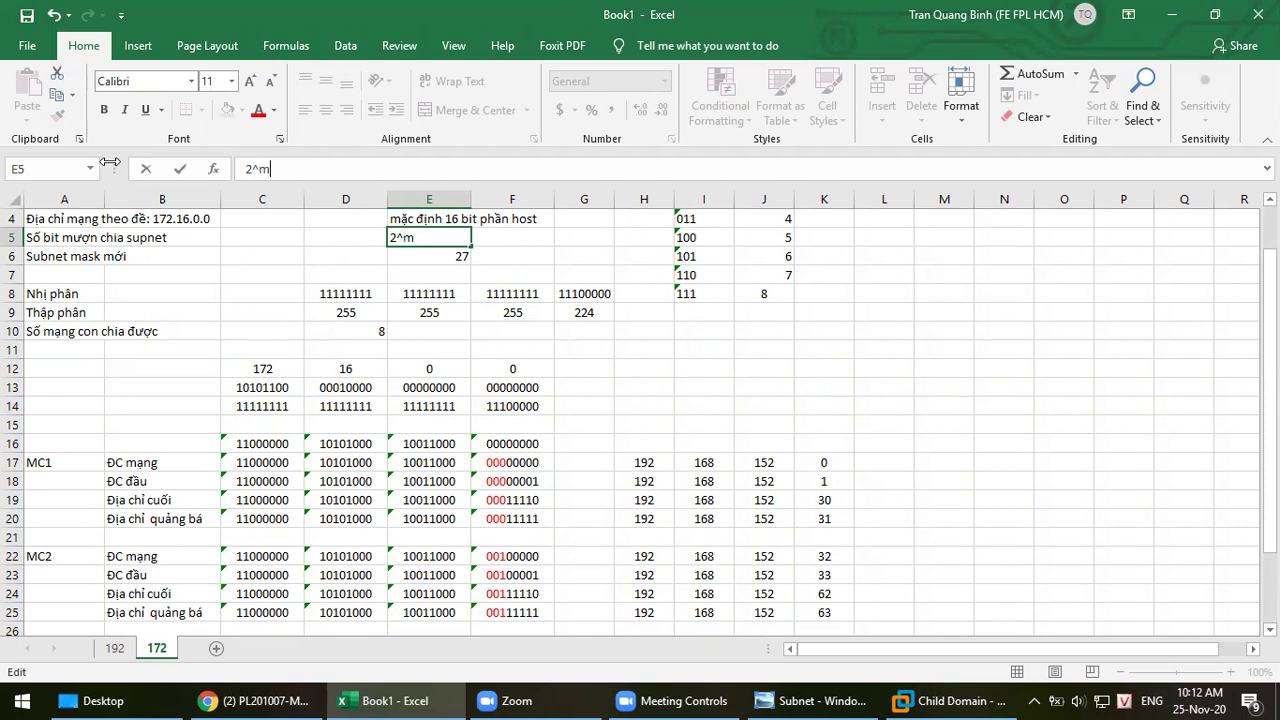
{"action": "type", "text": ">="}
{"action": "type", "text": "5"}
{"action": "key", "text": "Return"}
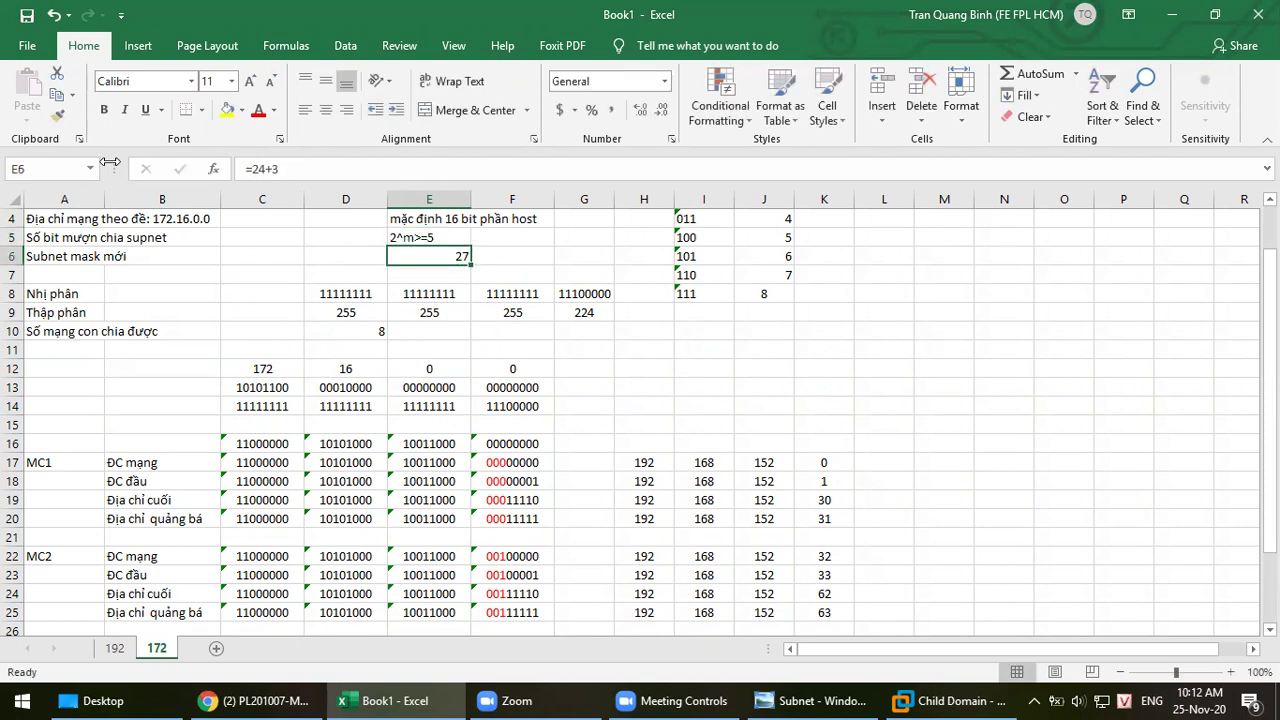
{"action": "left_click", "coordinate": [530, 238]}
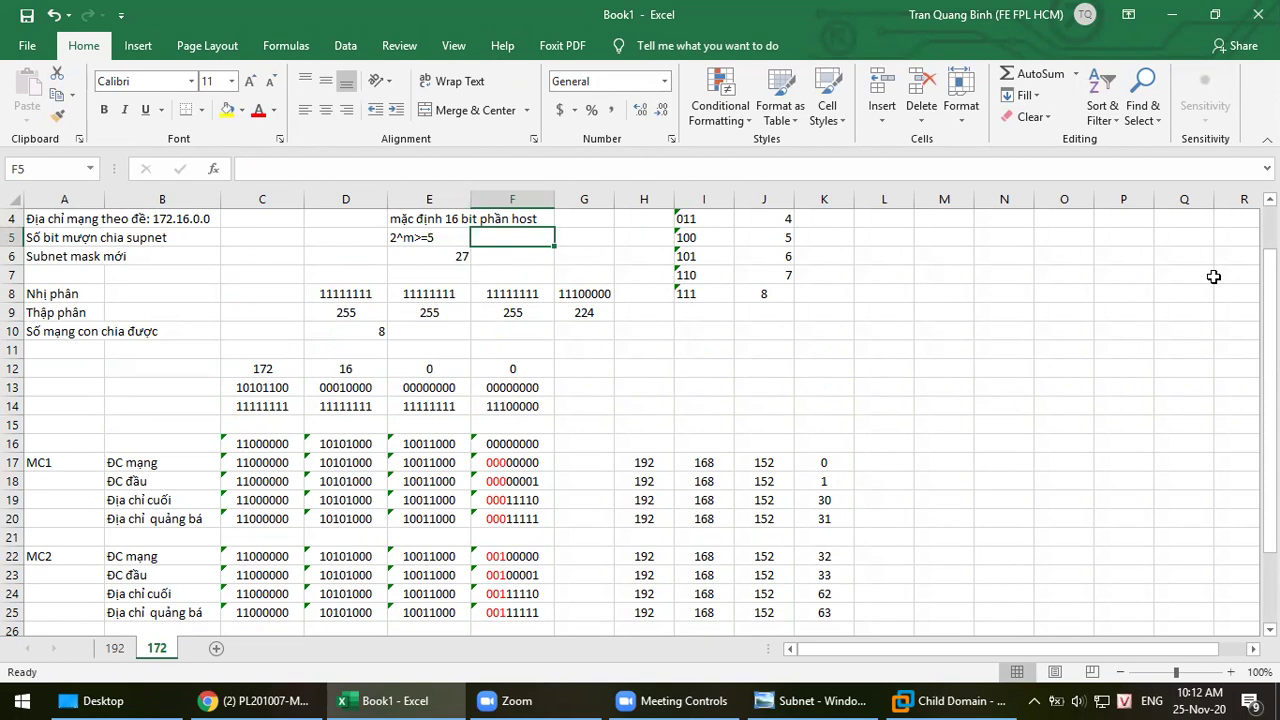
{"action": "type", "text": "m="}
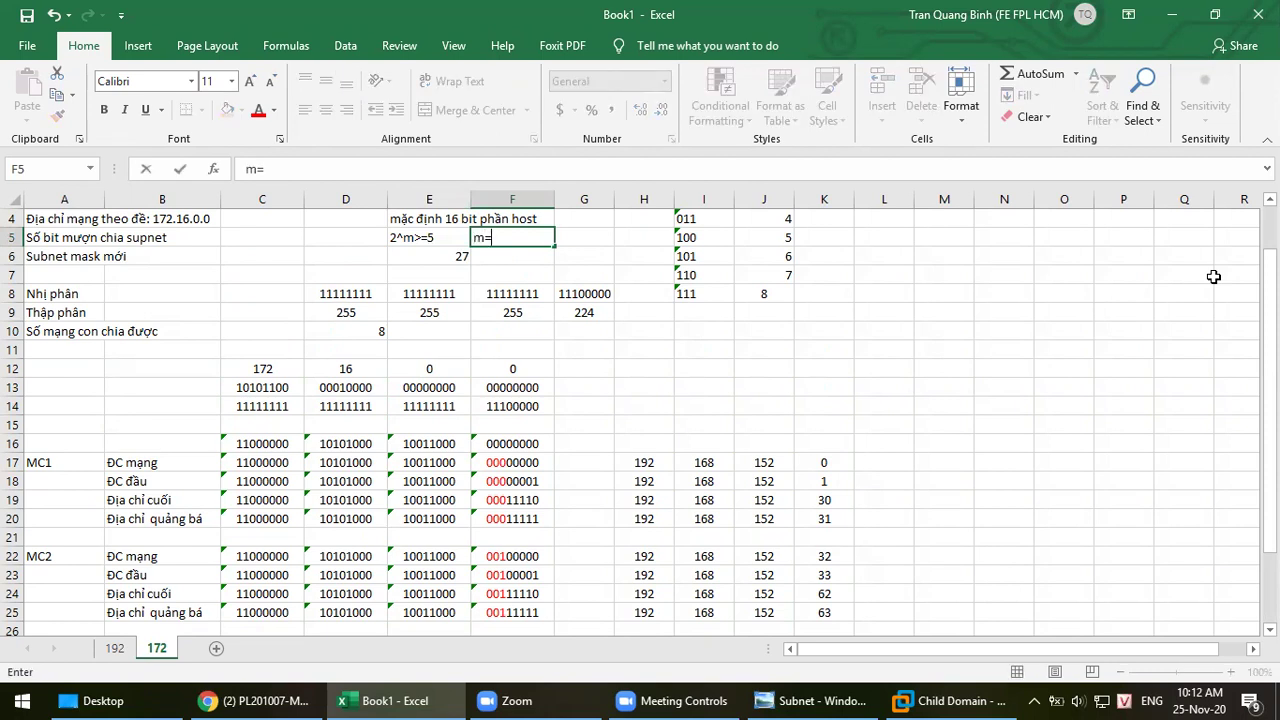
{"action": "type", "text": "3"}
{"action": "key", "text": "ctrl+Return"}
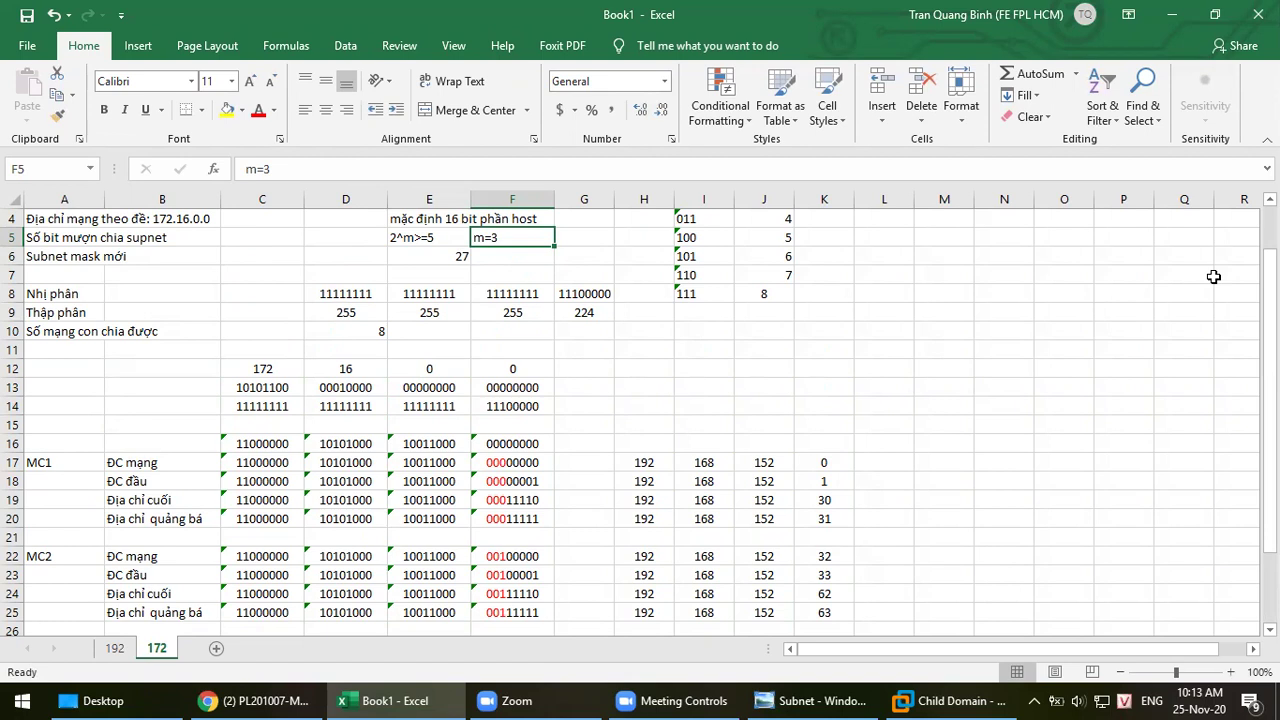
Step: Set the new subnet mask in E6 to =16+3, giving 19
{"action": "key", "text": "Down"}
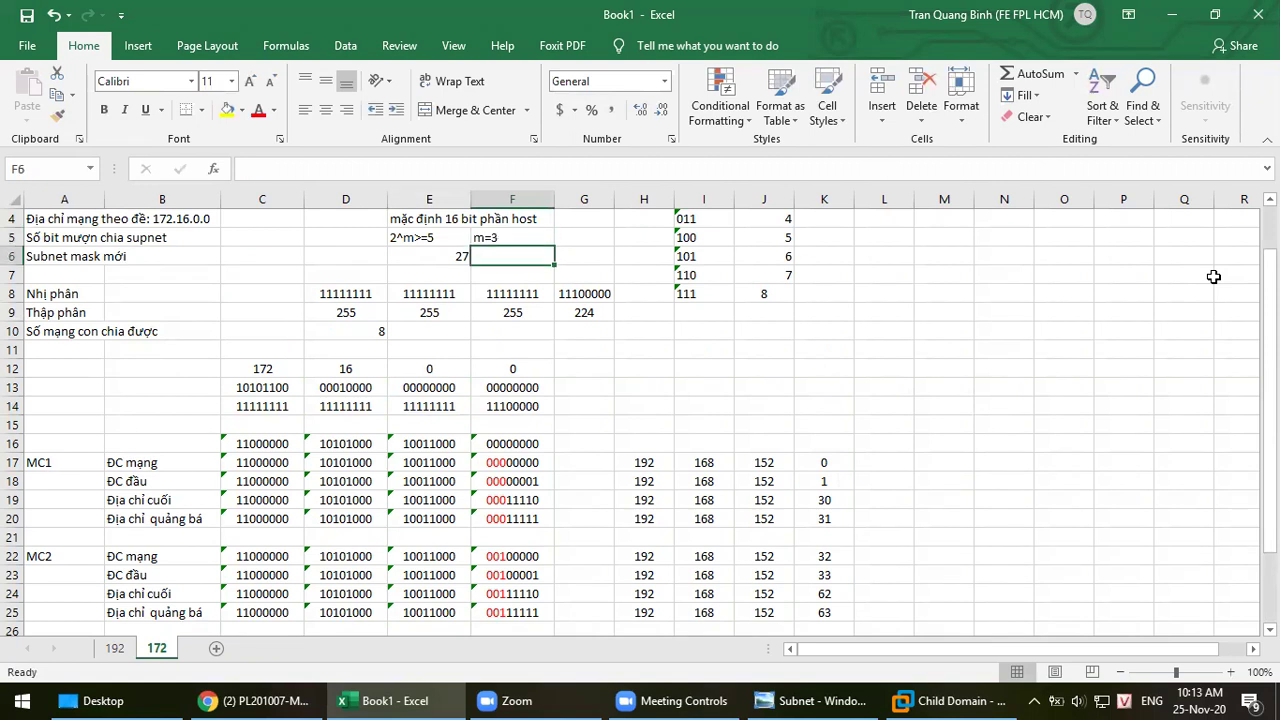
{"action": "key", "text": "Left"}
{"action": "type", "text": "="}
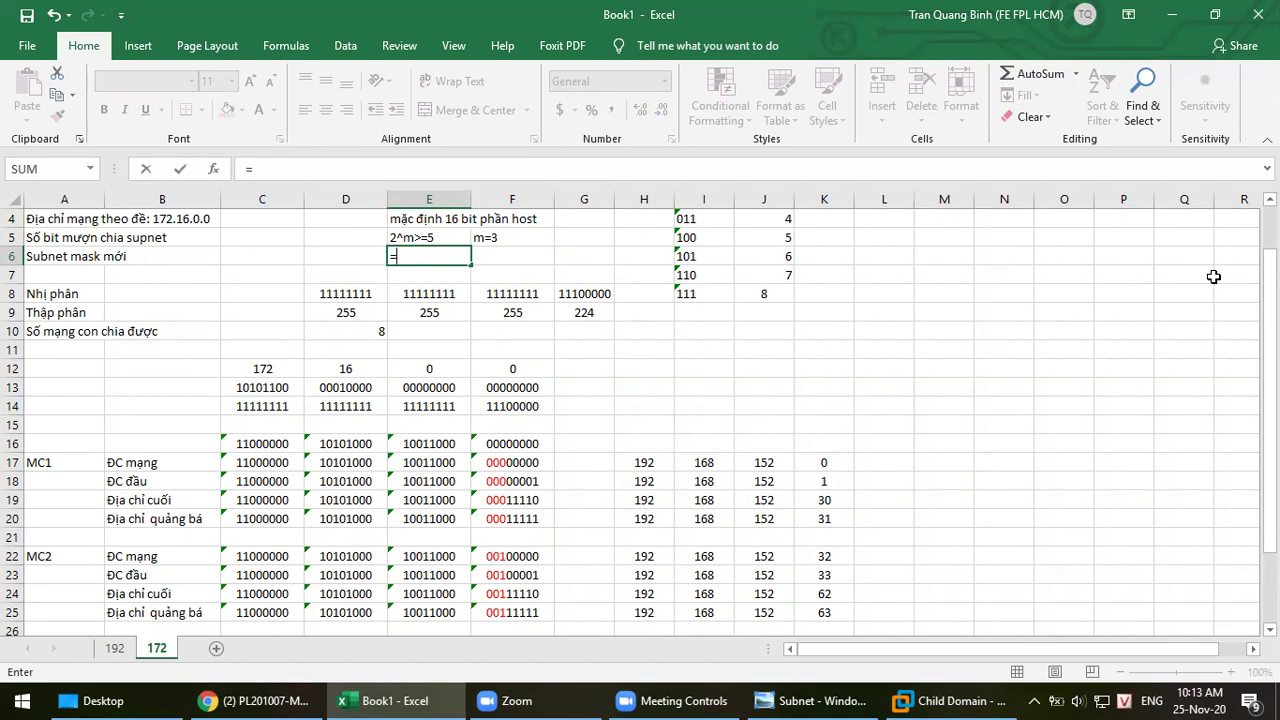
{"action": "type", "text": "16"}
{"action": "type", "text": "+"}
{"action": "type", "text": "3"}
{"action": "key", "text": "Return"}
{"action": "key", "text": "Up"}
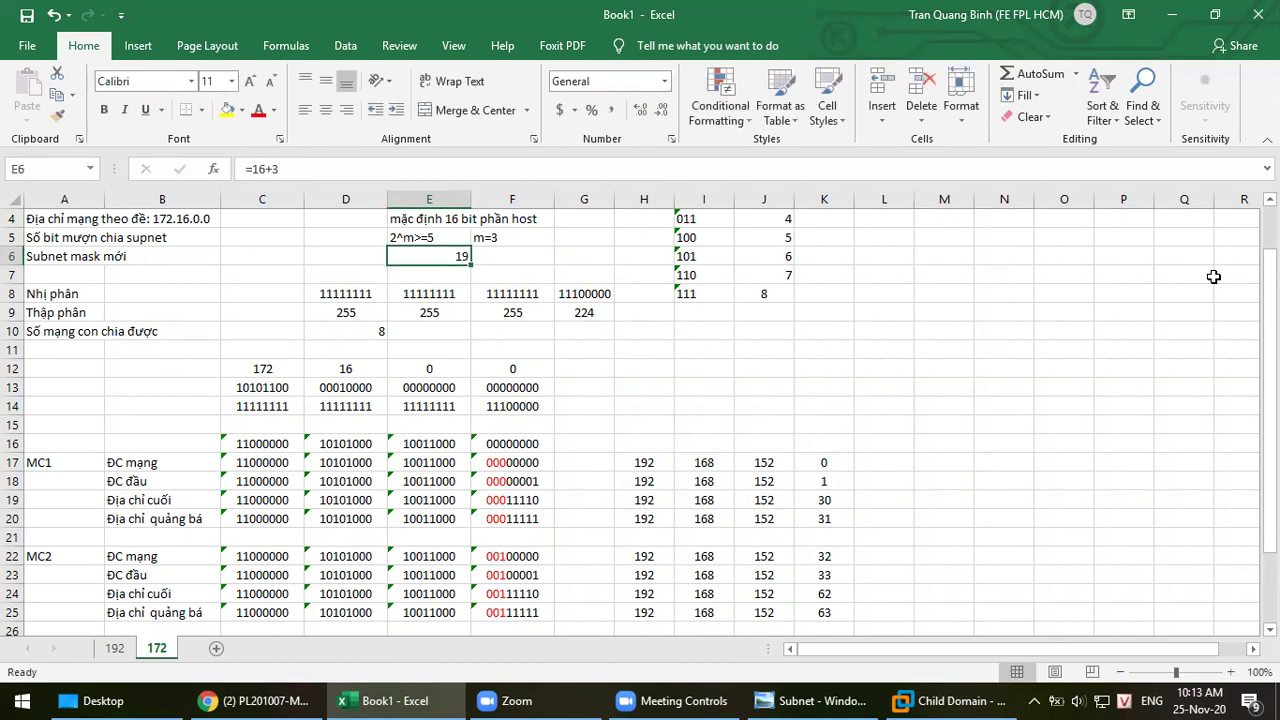
Step: Copy the 11100000 octet from G8 into F8
{"action": "key", "text": "Down"}
{"action": "key", "text": "Down"}
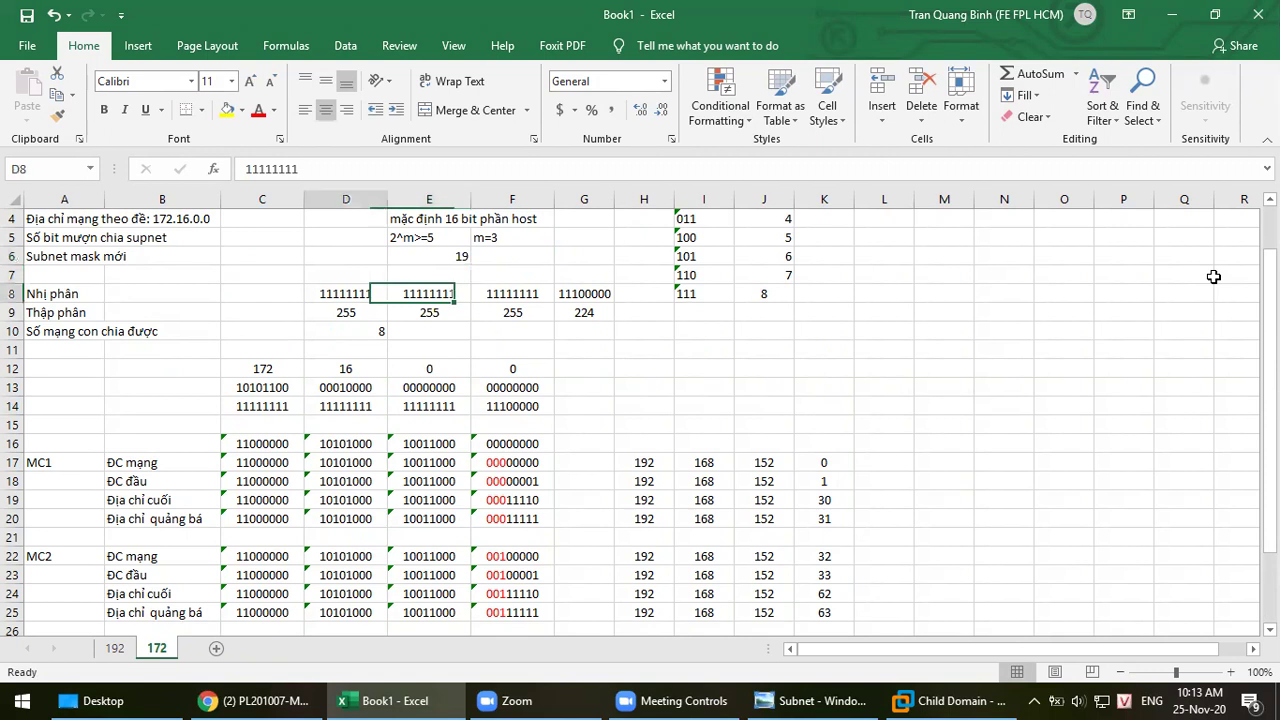
{"action": "key", "text": "Right"}
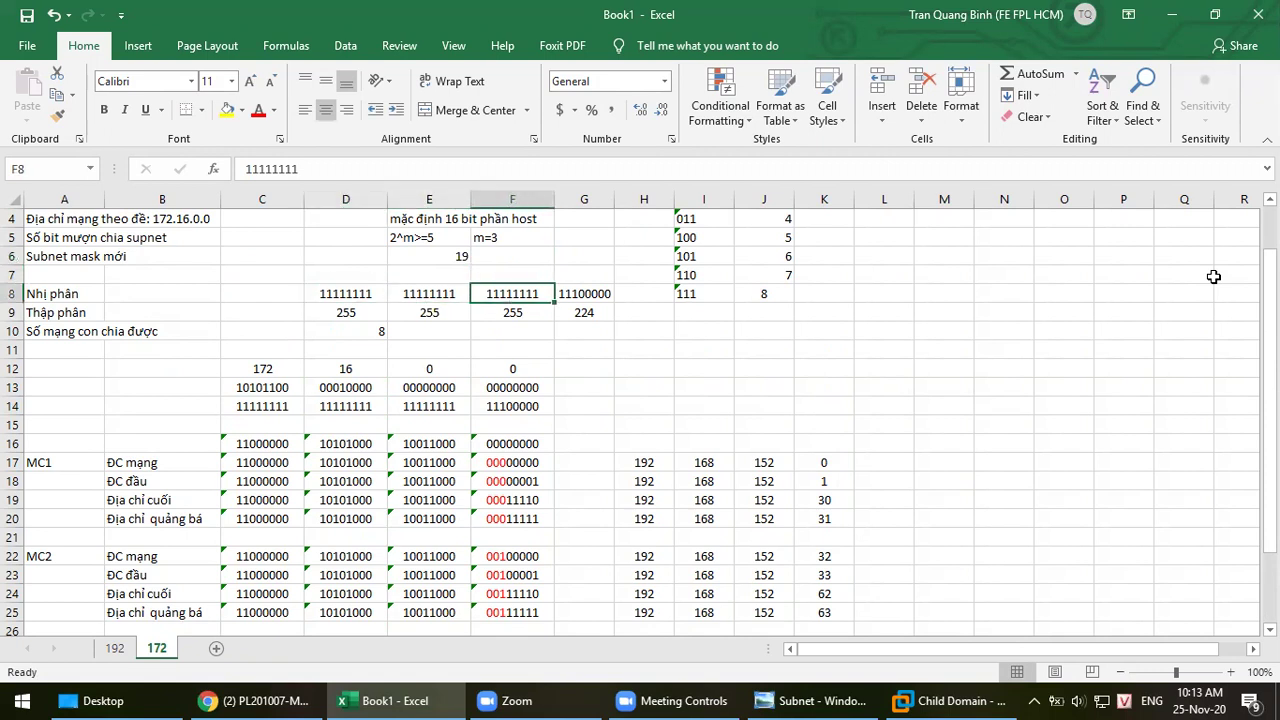
{"action": "key", "text": "Right"}
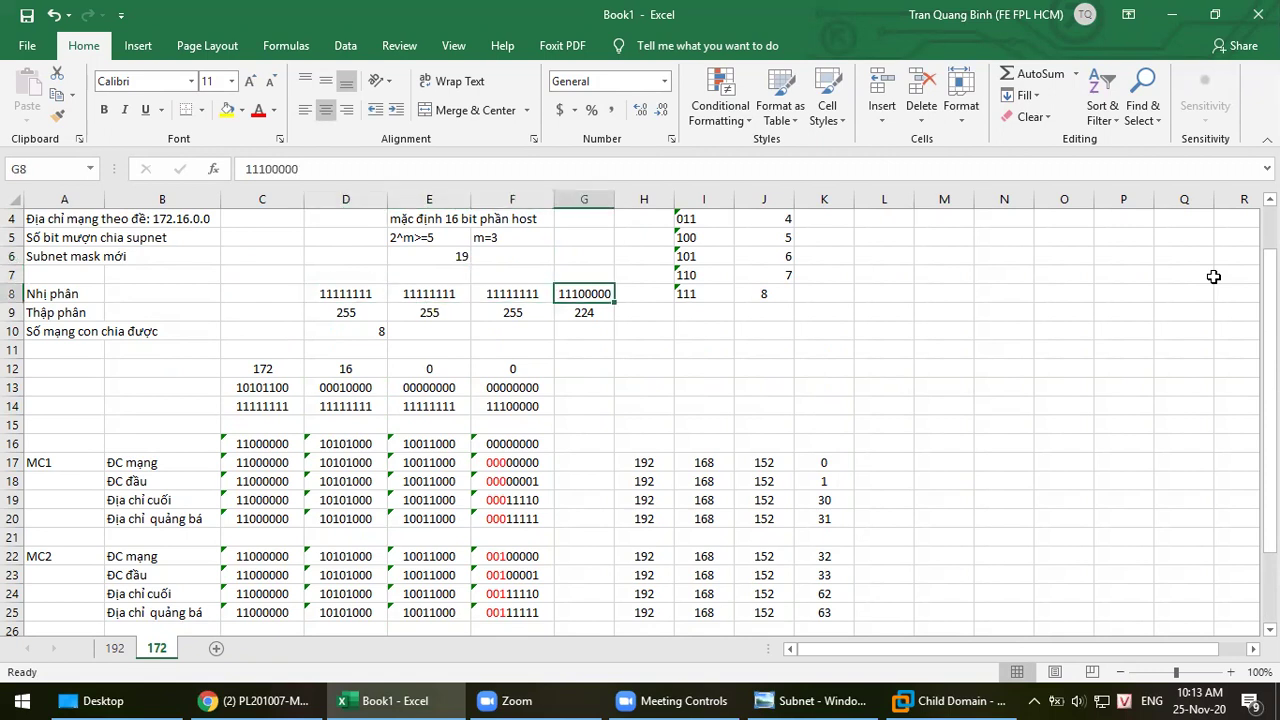
{"action": "key", "text": "ctrl+c"}
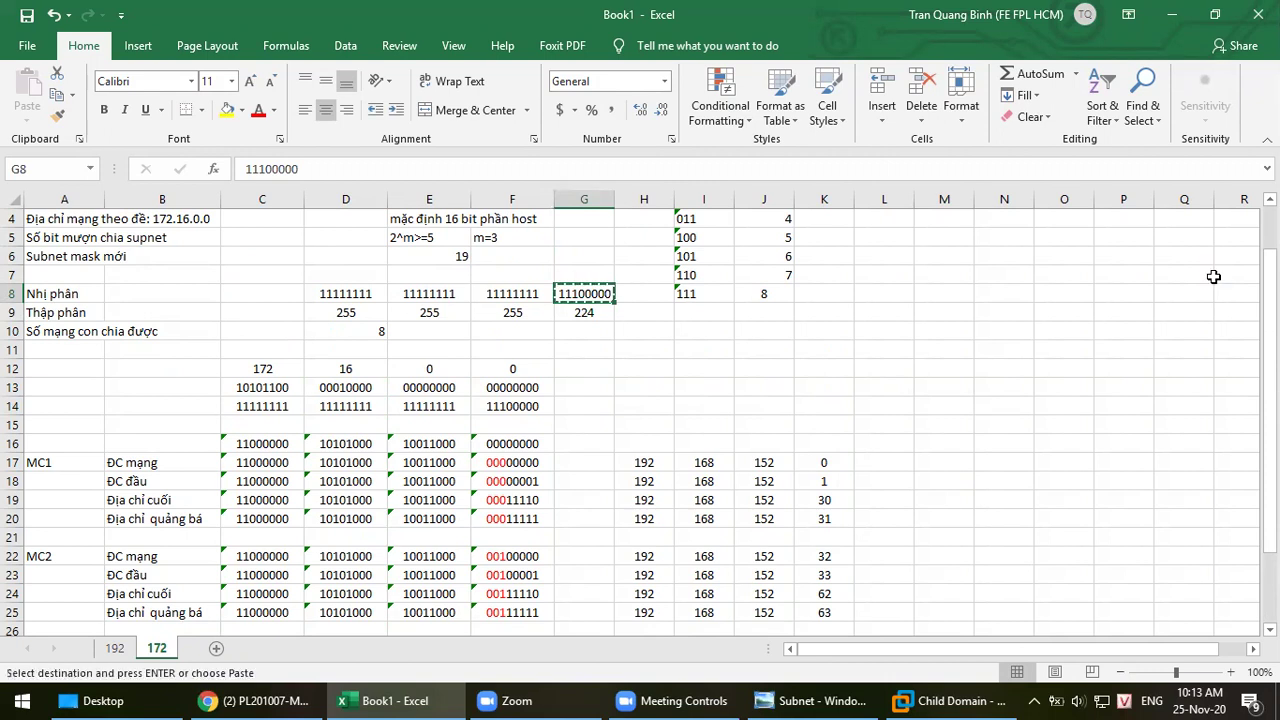
{"action": "key", "text": "Left"}
{"action": "key", "text": "ctrl+v"}
{"action": "key", "text": "Right"}
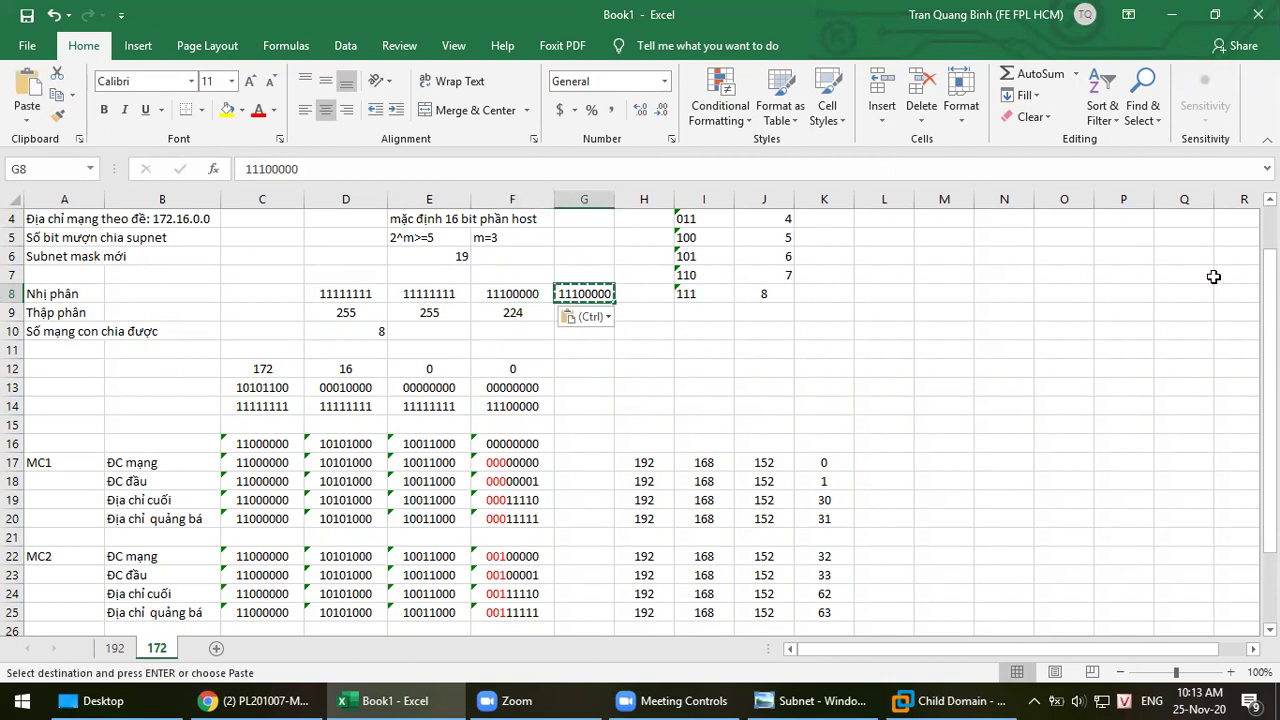
Step: Enter 00000000 as text in G8 and confirm it is kept unchanged
{"action": "type", "text": "0"}
{"action": "key", "text": "Return"}
{"action": "key", "text": "Up"}
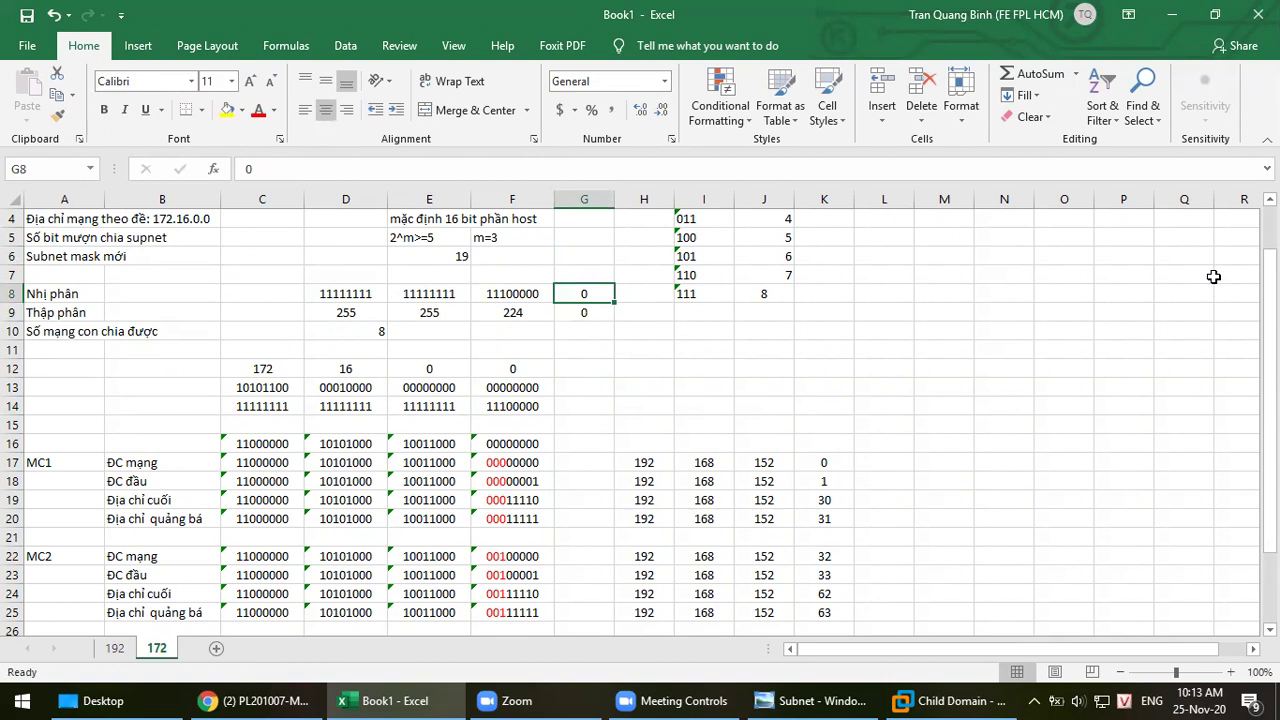
{"action": "type", "text": "'00000000"}
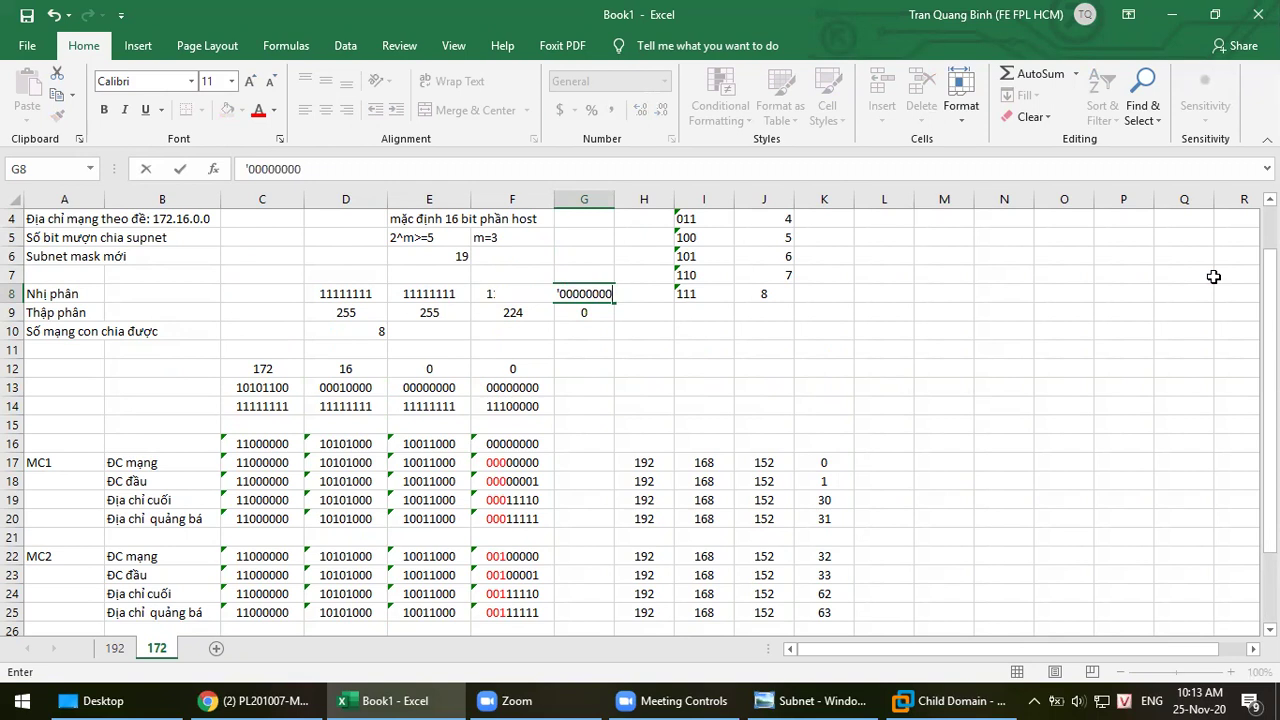
{"action": "key", "text": "Return"}
{"action": "left_click", "coordinate": [595, 292]}
{"action": "key", "text": "F2"}
{"action": "key", "text": "shift+Left"}
{"action": "key", "text": "shift+Left"}
{"action": "key", "text": "shift+Left"}
{"action": "key", "text": "shift+Left"}
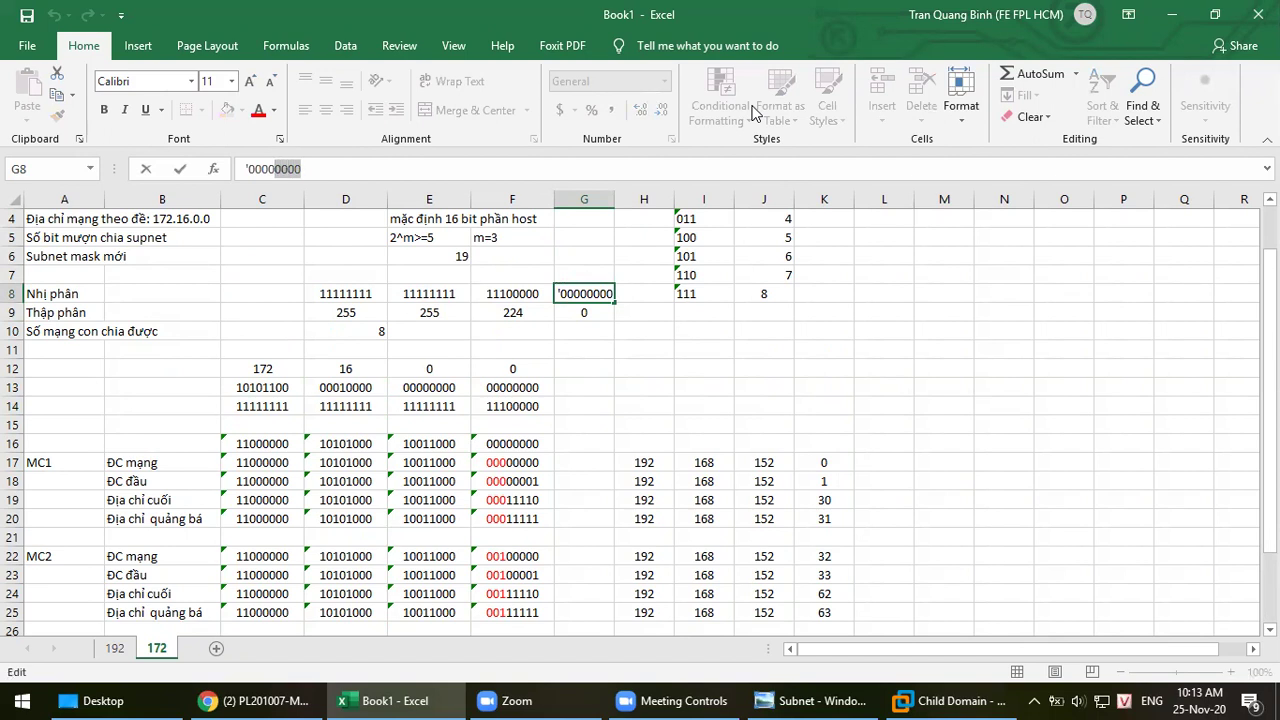
{"action": "key", "text": "Escape"}
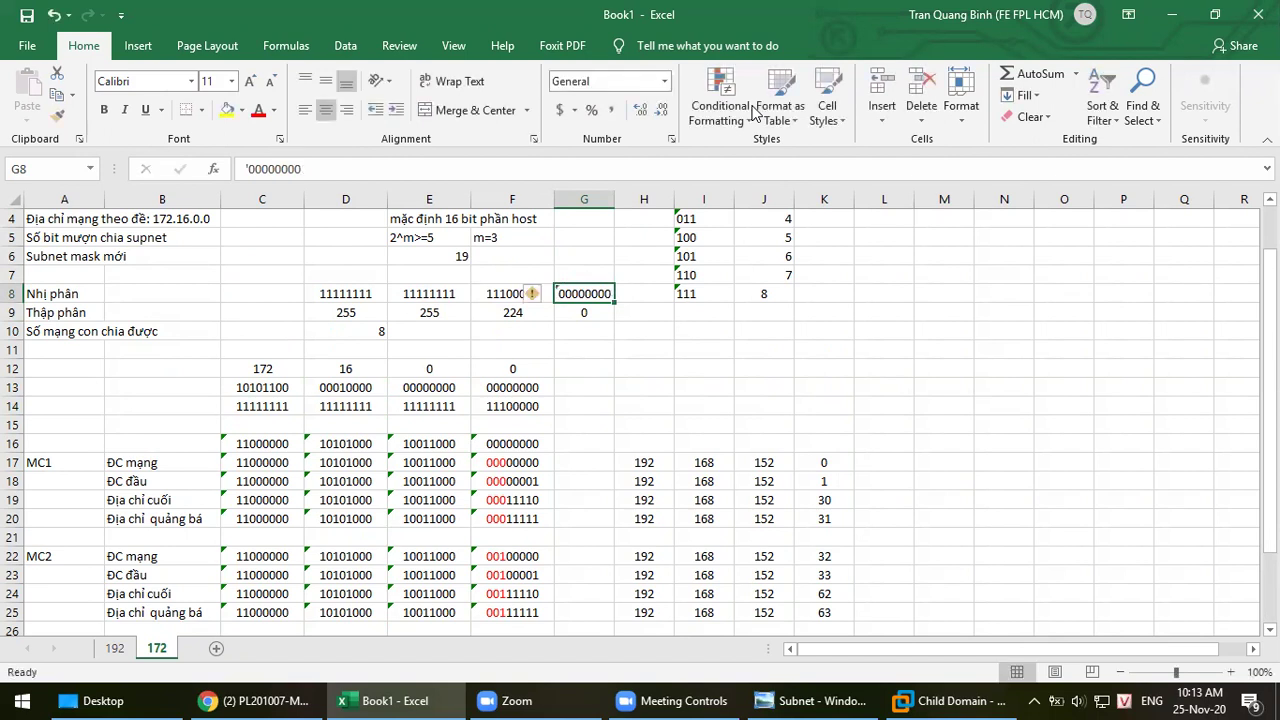
{"action": "key", "text": "Down"}
{"action": "key", "text": "Up"}
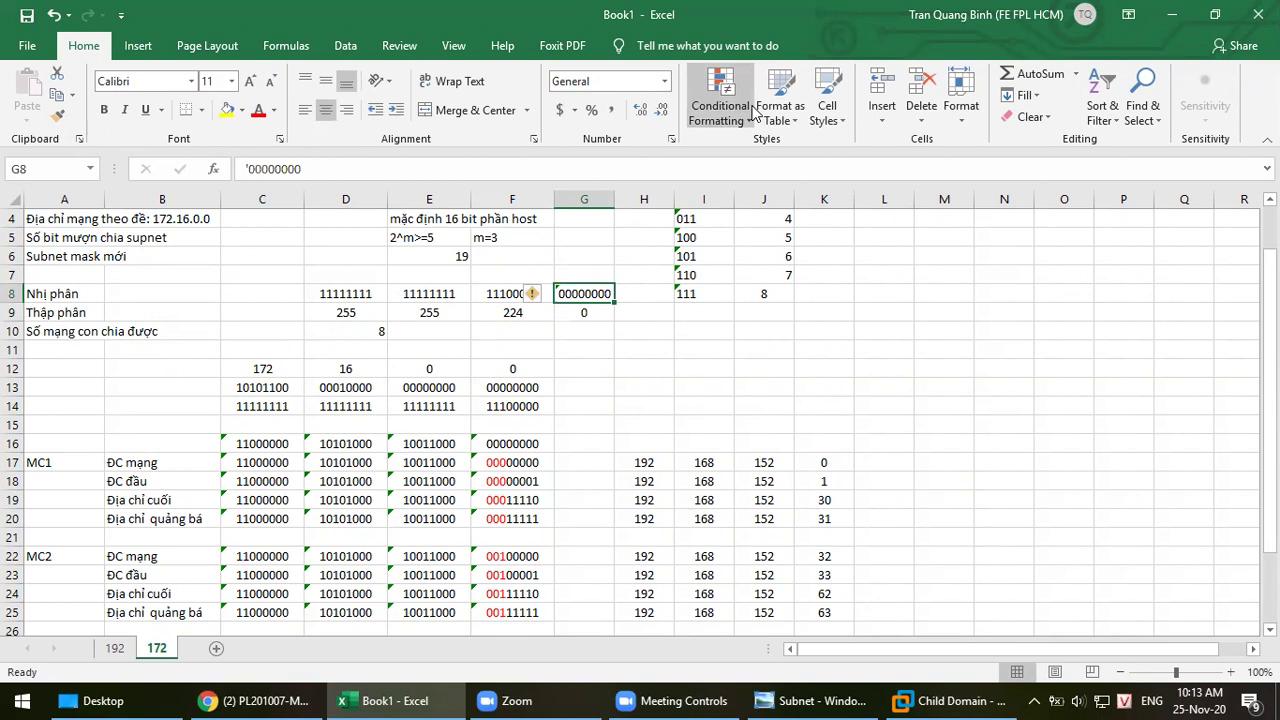
{"action": "left_click", "coordinate": [584, 363]}
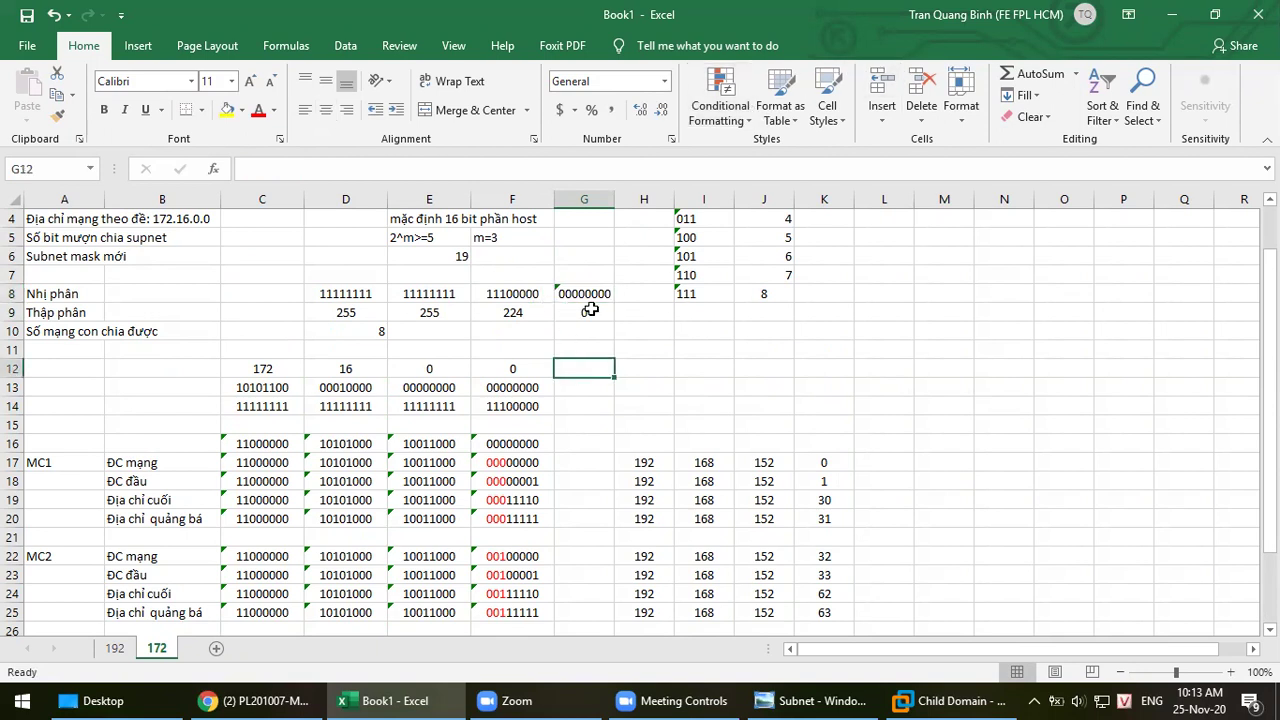
Step: Clear the subnet count in D10 and its label in A10
{"action": "left_click", "coordinate": [362, 334]}
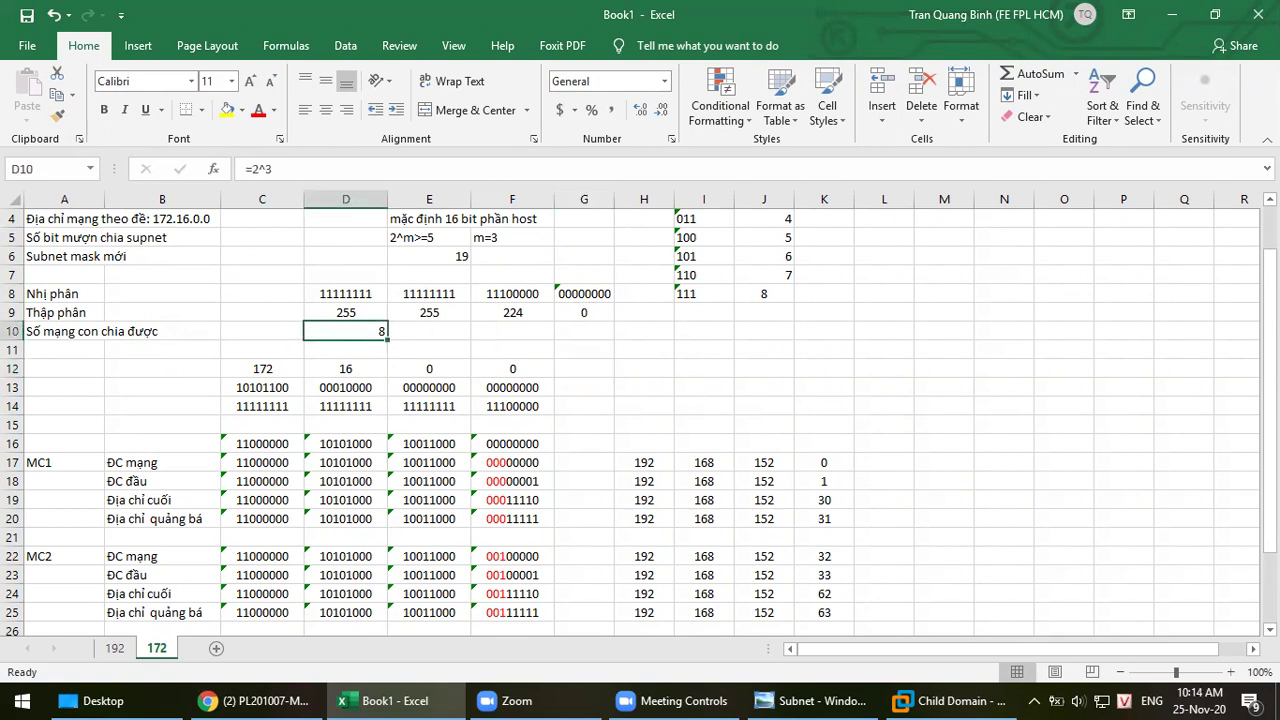
{"action": "key", "text": "Delete"}
{"action": "left_click", "coordinate": [88, 330]}
{"action": "key", "text": "Delete"}
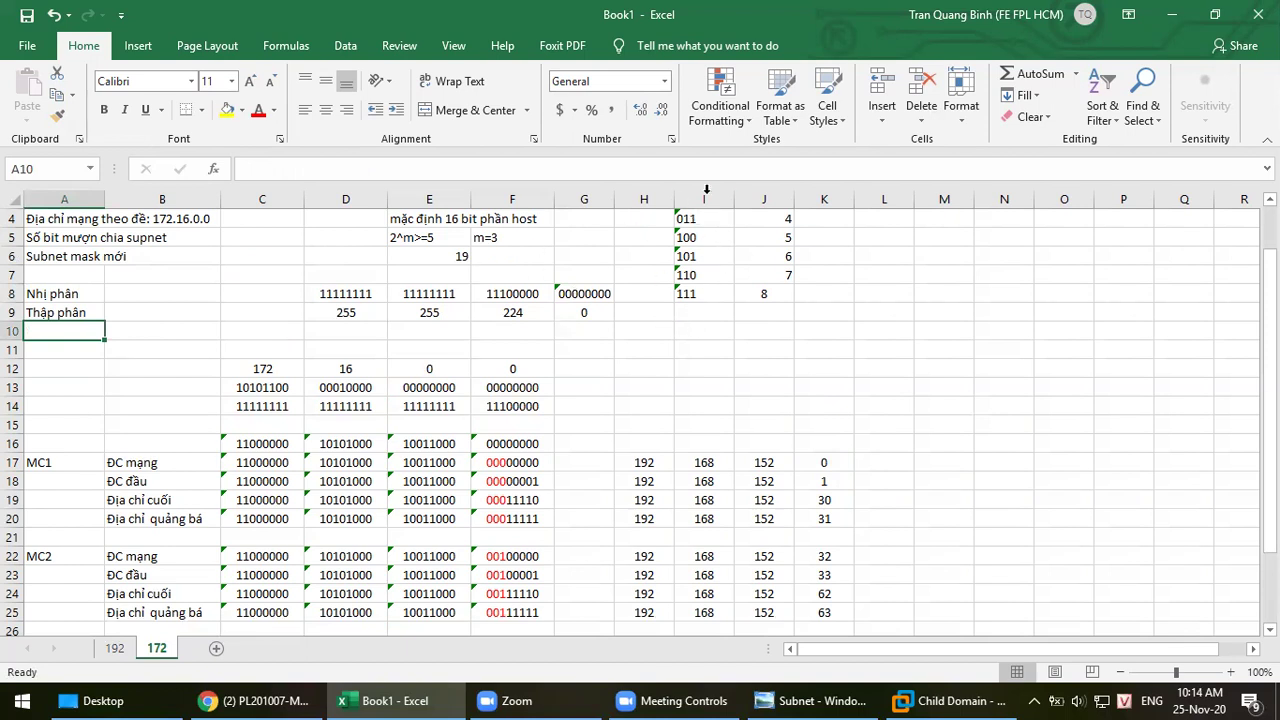
Step: Centre the binary lookup table I4:J8
{"action": "left_click_drag", "start_coordinate": [712, 219], "coordinate": [766, 294]}
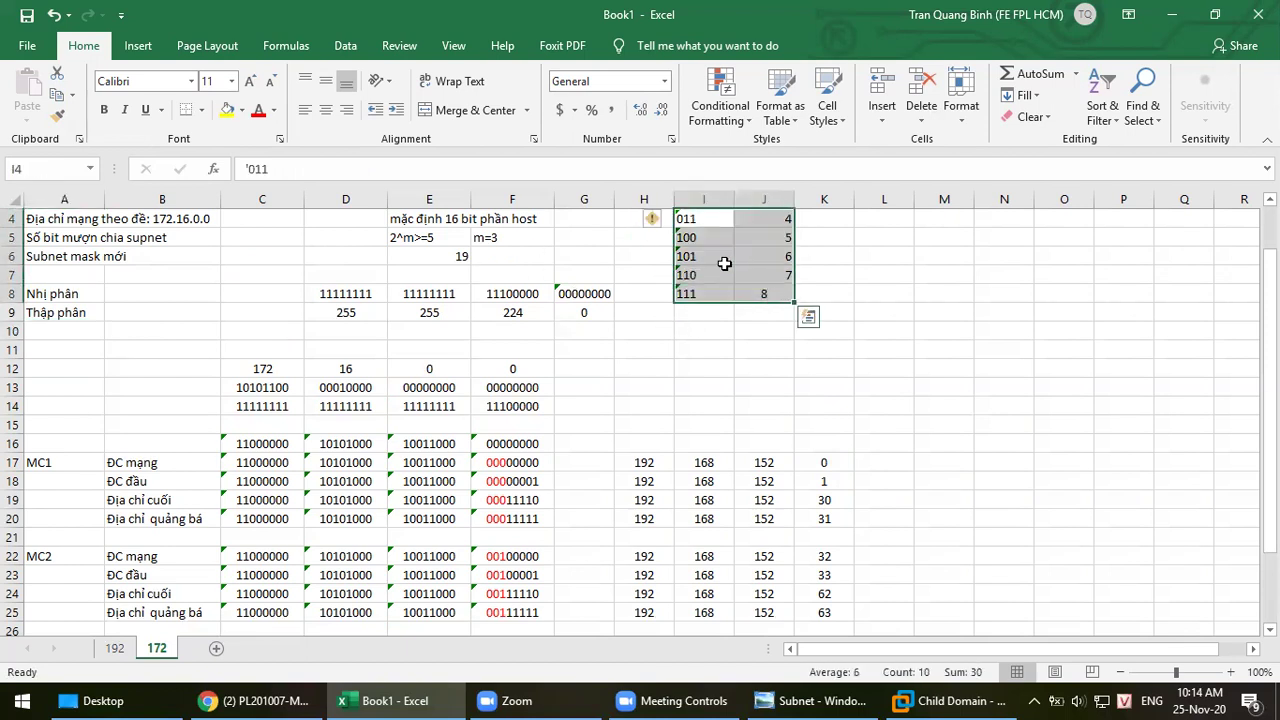
{"action": "left_click", "coordinate": [326, 110]}
{"action": "left_click", "coordinate": [749, 420]}
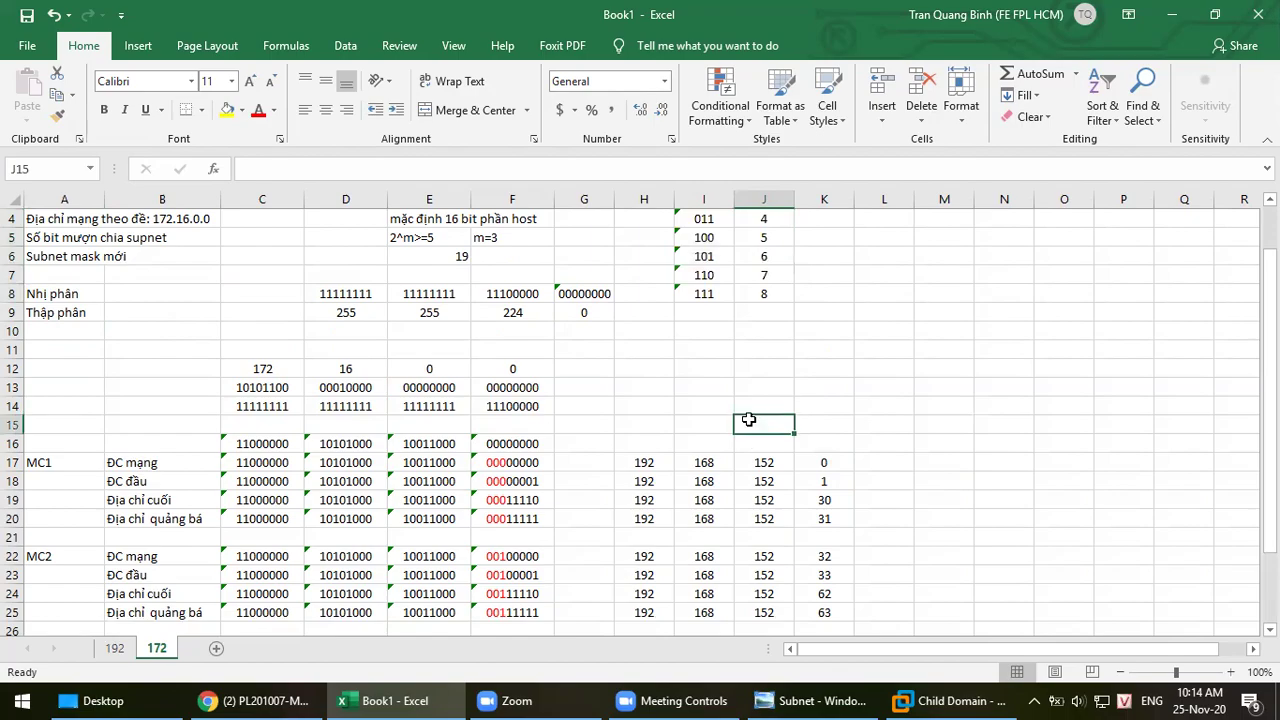
{"action": "key", "text": "alt+Tab"}
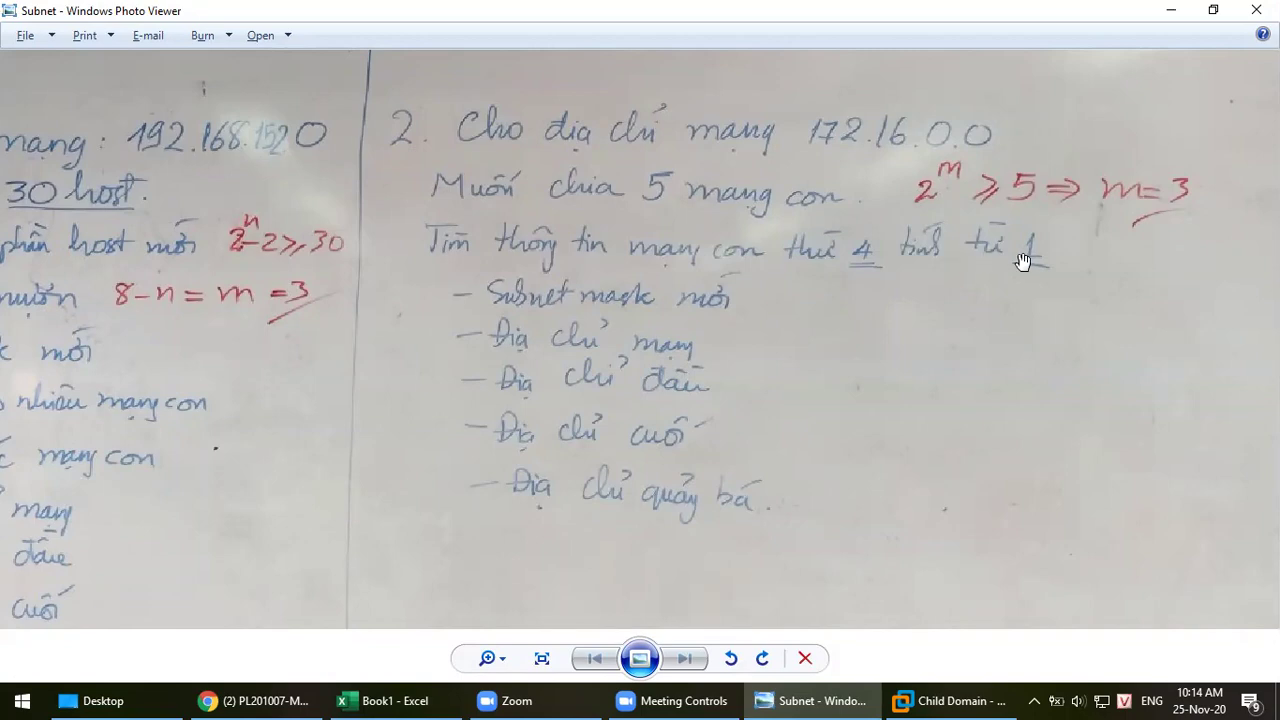
{"action": "key", "text": "alt+Tab"}
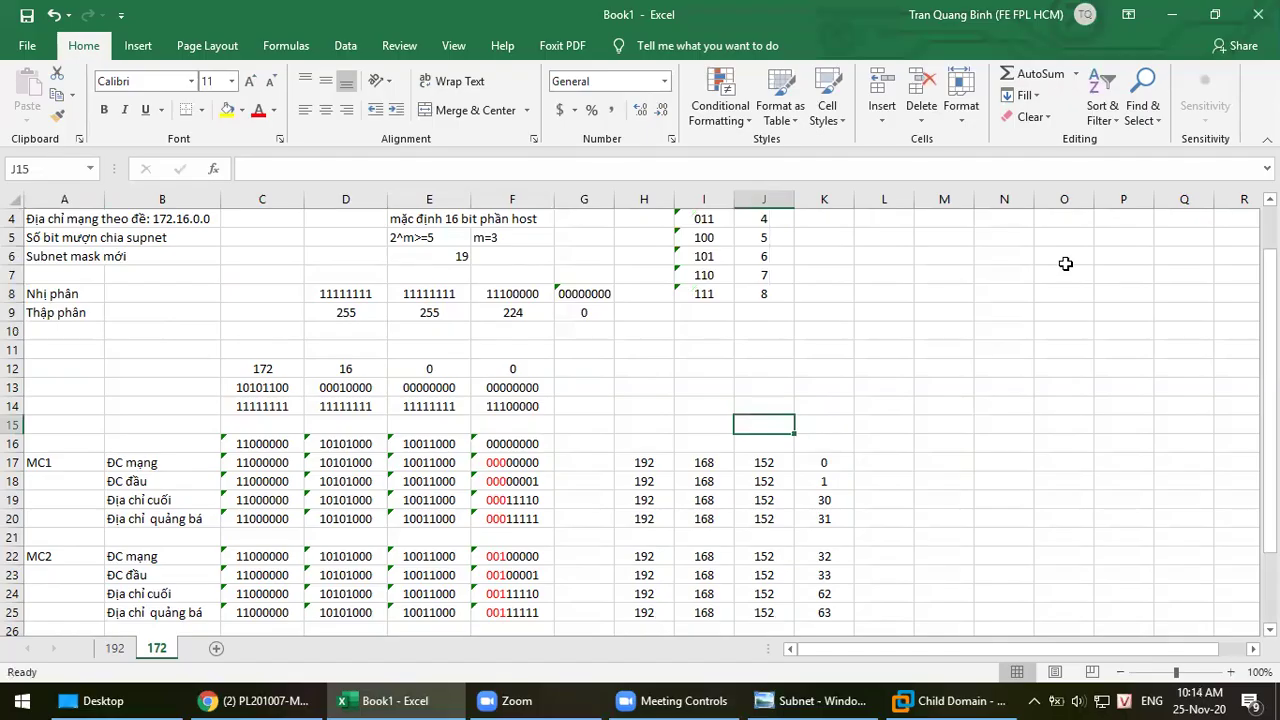
Step: Centre the values in the table rows I1:J3
{"action": "scroll", "coordinate": [797, 295], "scroll_direction": "up", "scroll_amount": 1}
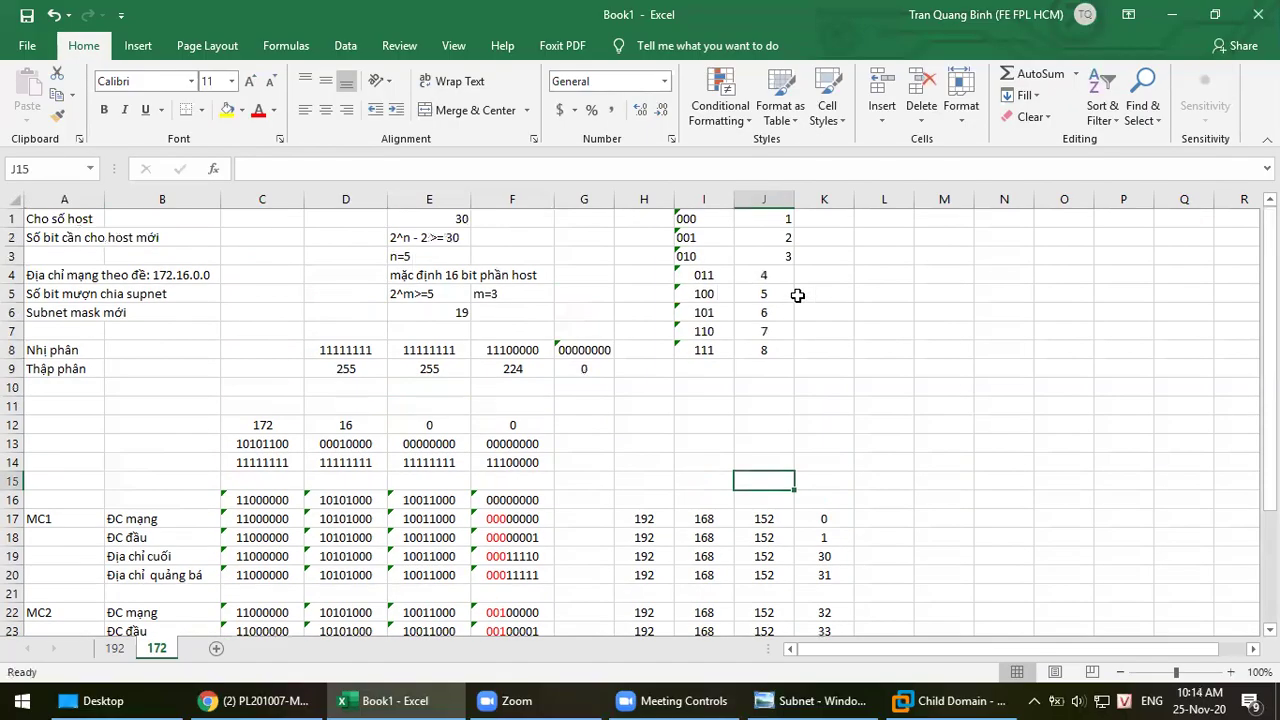
{"action": "left_click_drag", "start_coordinate": [712, 219], "coordinate": [754, 259]}
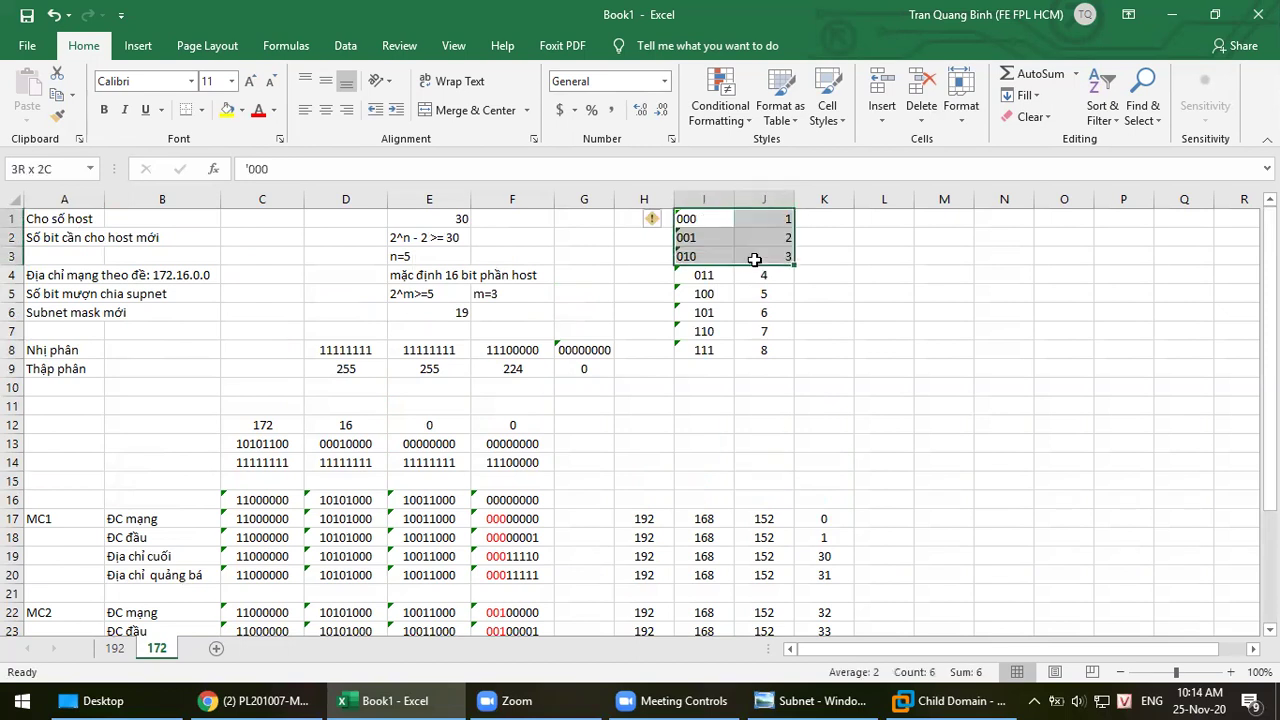
{"action": "left_click", "coordinate": [326, 110]}
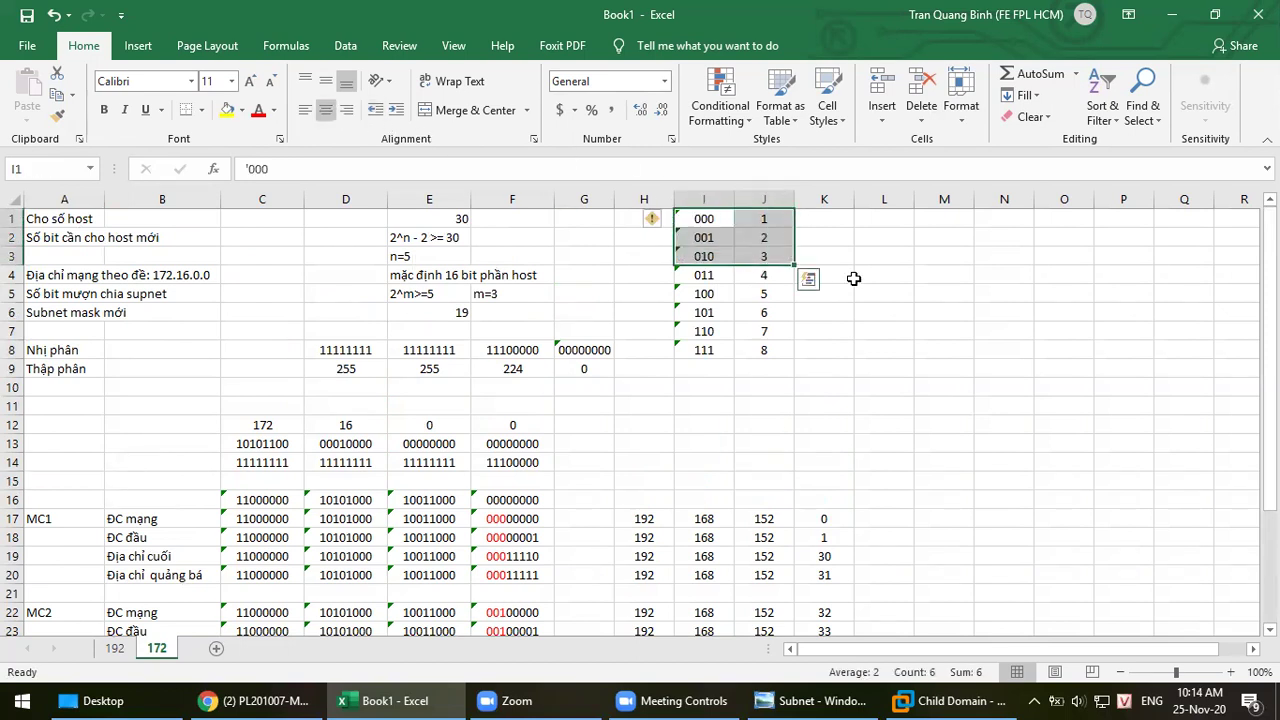
{"action": "left_click", "coordinate": [853, 279]}
{"action": "left_click", "coordinate": [757, 276]}
{"action": "left_click", "coordinate": [708, 276]}
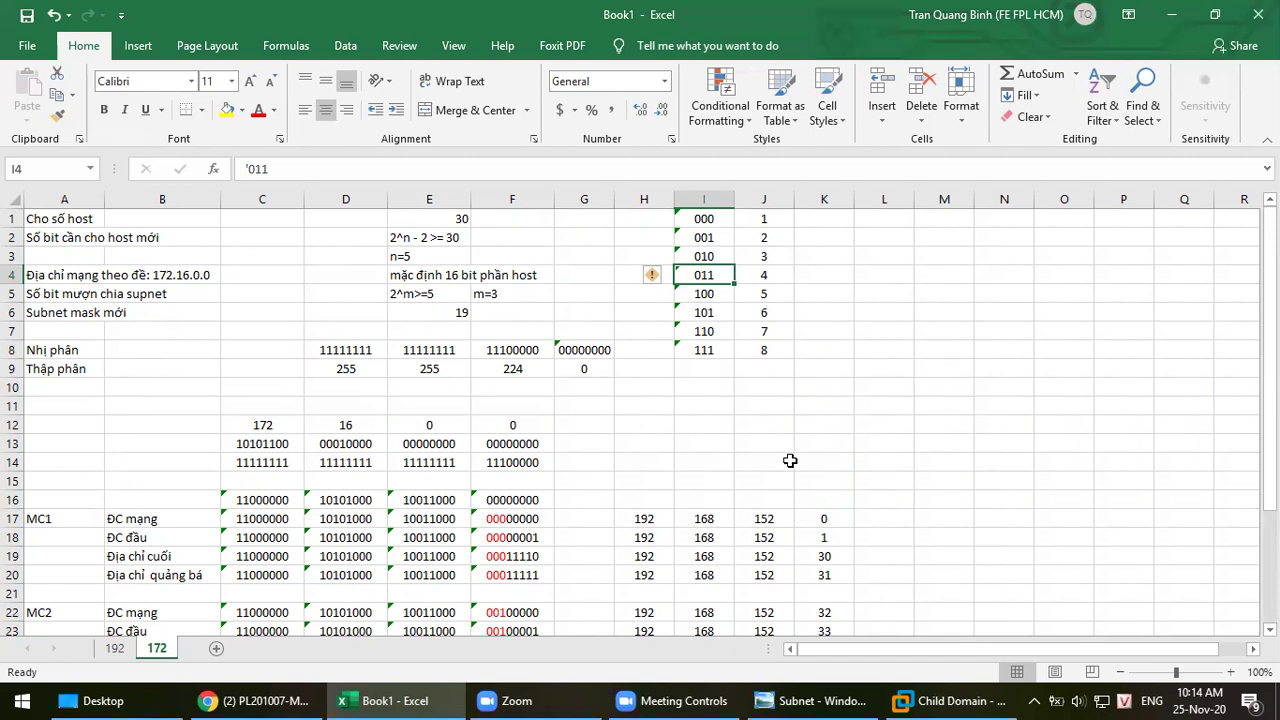
Step: Paste the binary octets from C13:F13 into row 16 as plain values
{"action": "scroll", "coordinate": [790, 460], "scroll_direction": "down", "scroll_amount": 1}
{"action": "scroll", "coordinate": [790, 460], "scroll_direction": "down", "scroll_amount": 1}
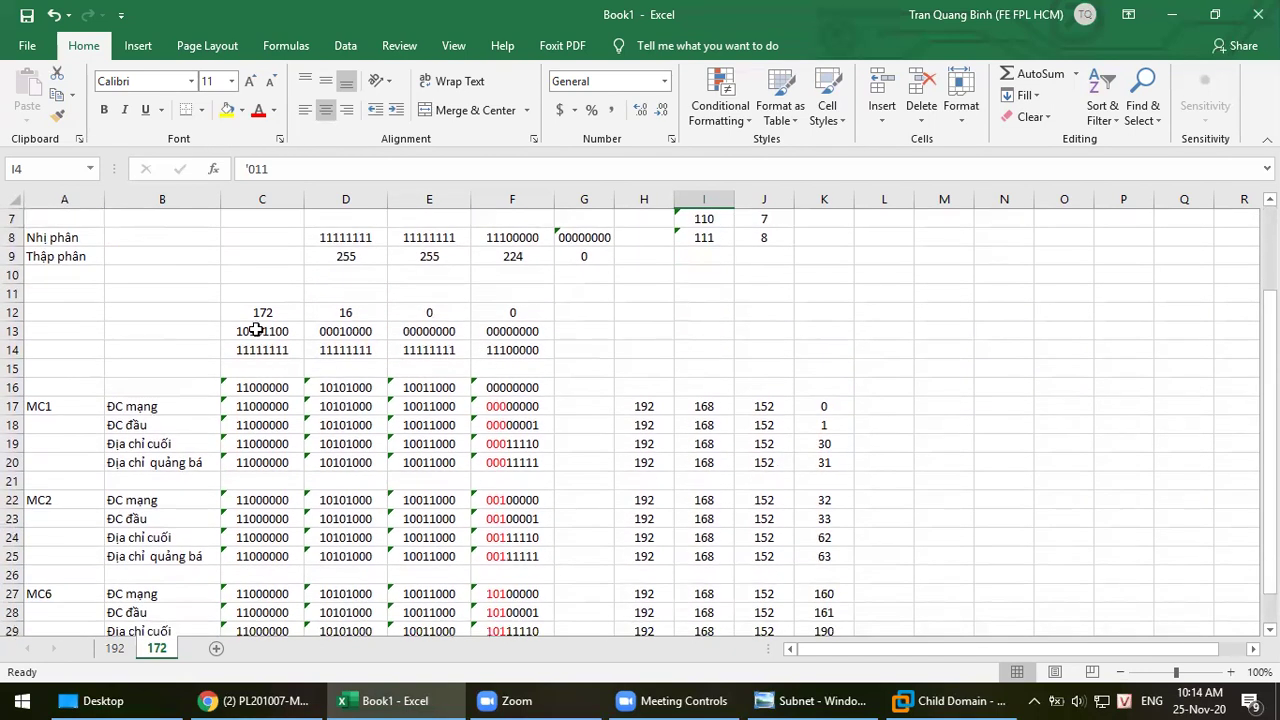
{"action": "left_click_drag", "start_coordinate": [256, 330], "coordinate": [484, 331]}
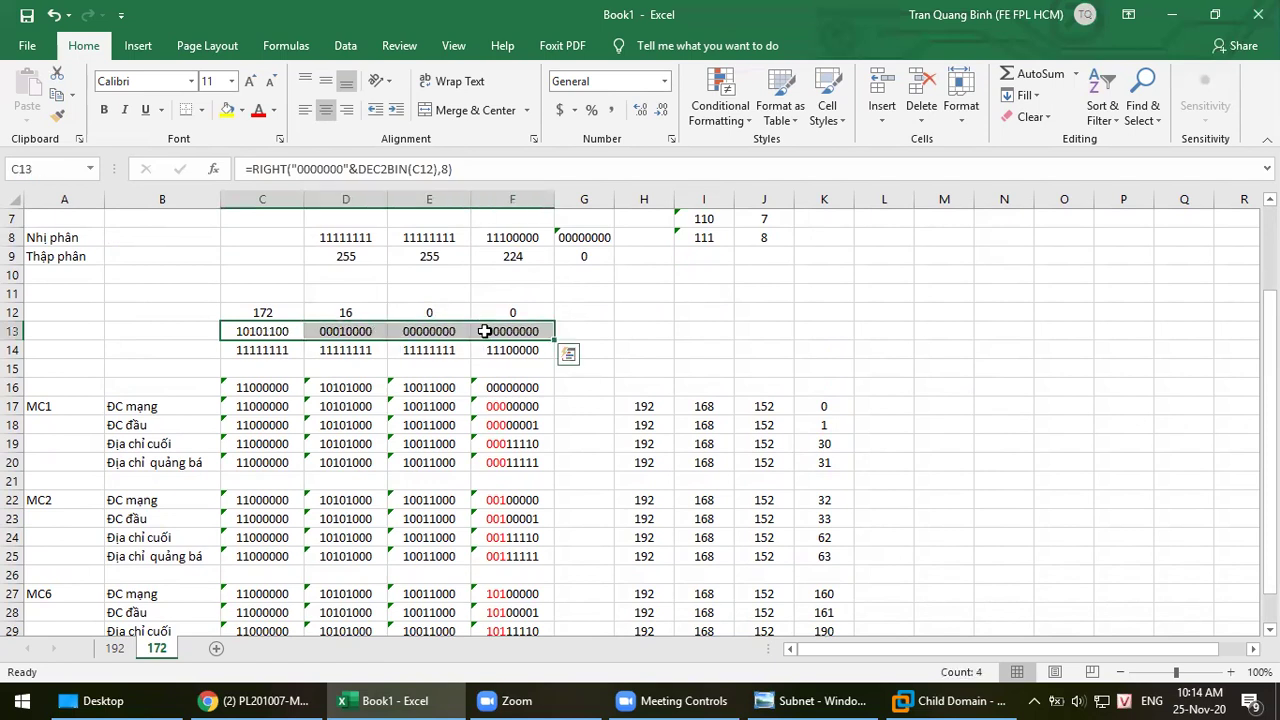
{"action": "key", "text": "ctrl+c"}
{"action": "left_click", "coordinate": [258, 390]}
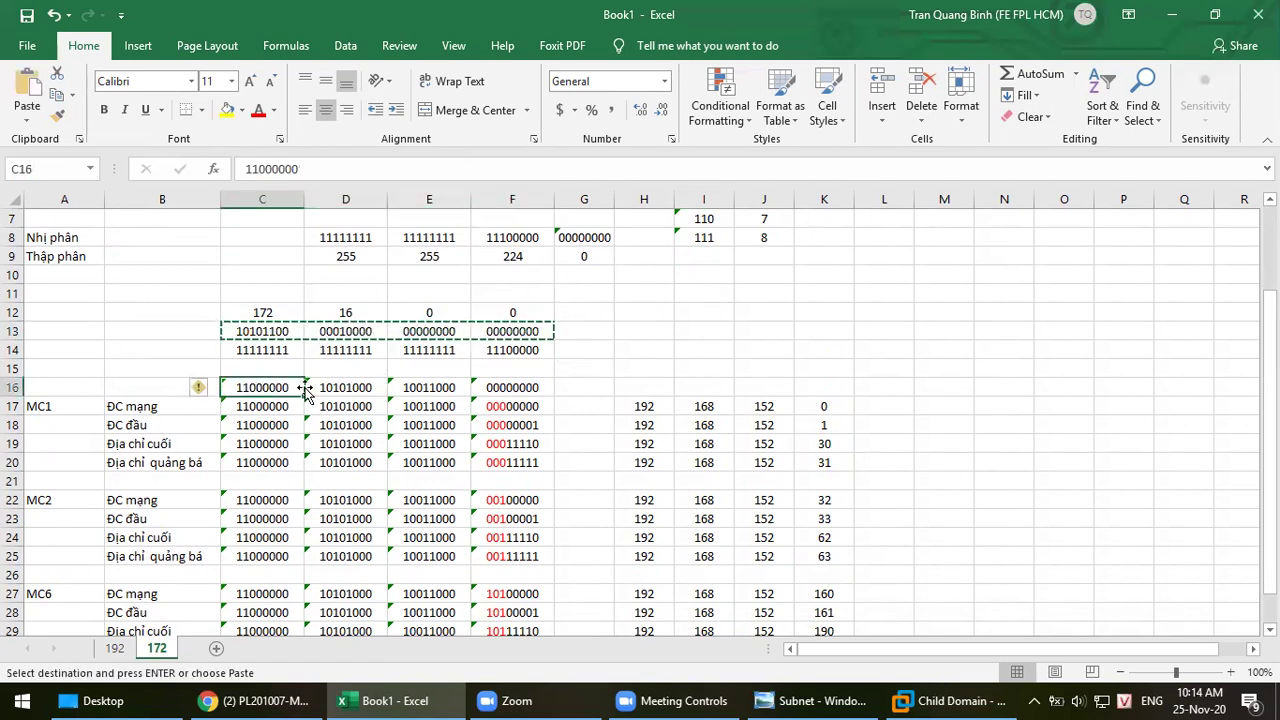
{"action": "key", "text": "ctrl+v"}
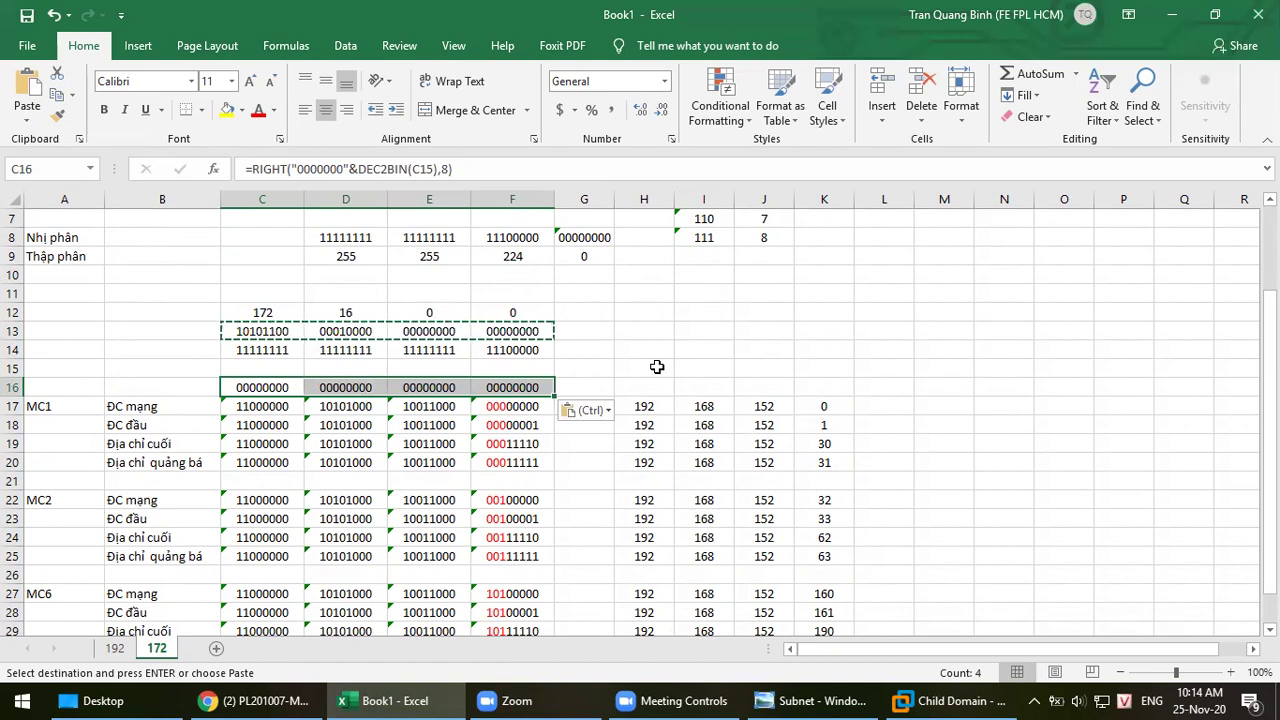
{"action": "key", "text": "ctrl+z"}
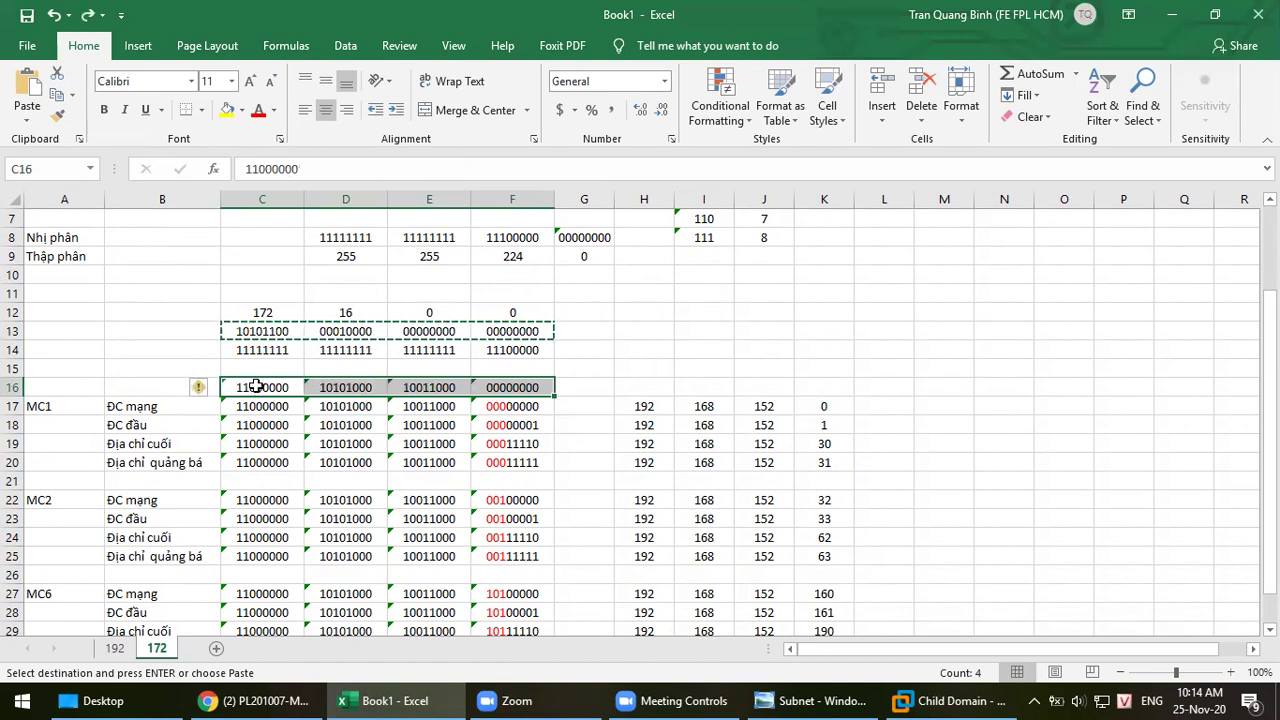
{"action": "right_click", "coordinate": [257, 387]}
{"action": "left_click", "coordinate": [324, 314]}
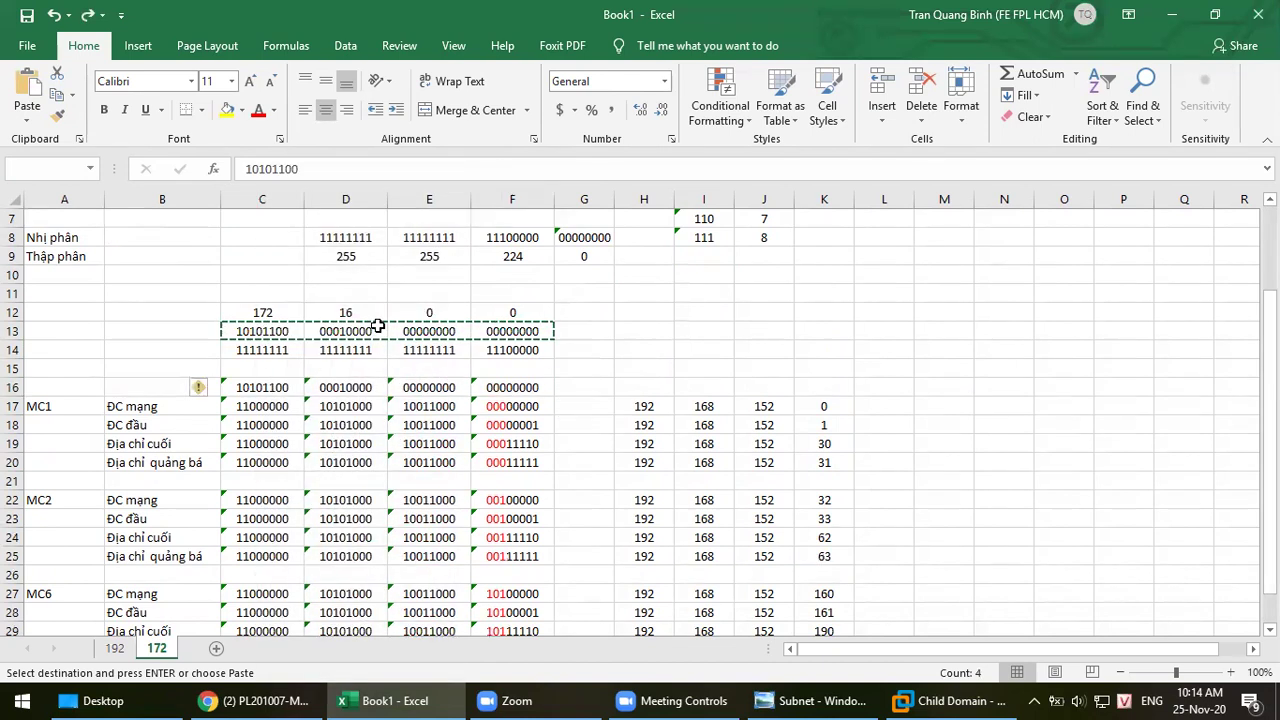
{"action": "left_click", "coordinate": [651, 351]}
{"action": "key", "text": "Escape"}
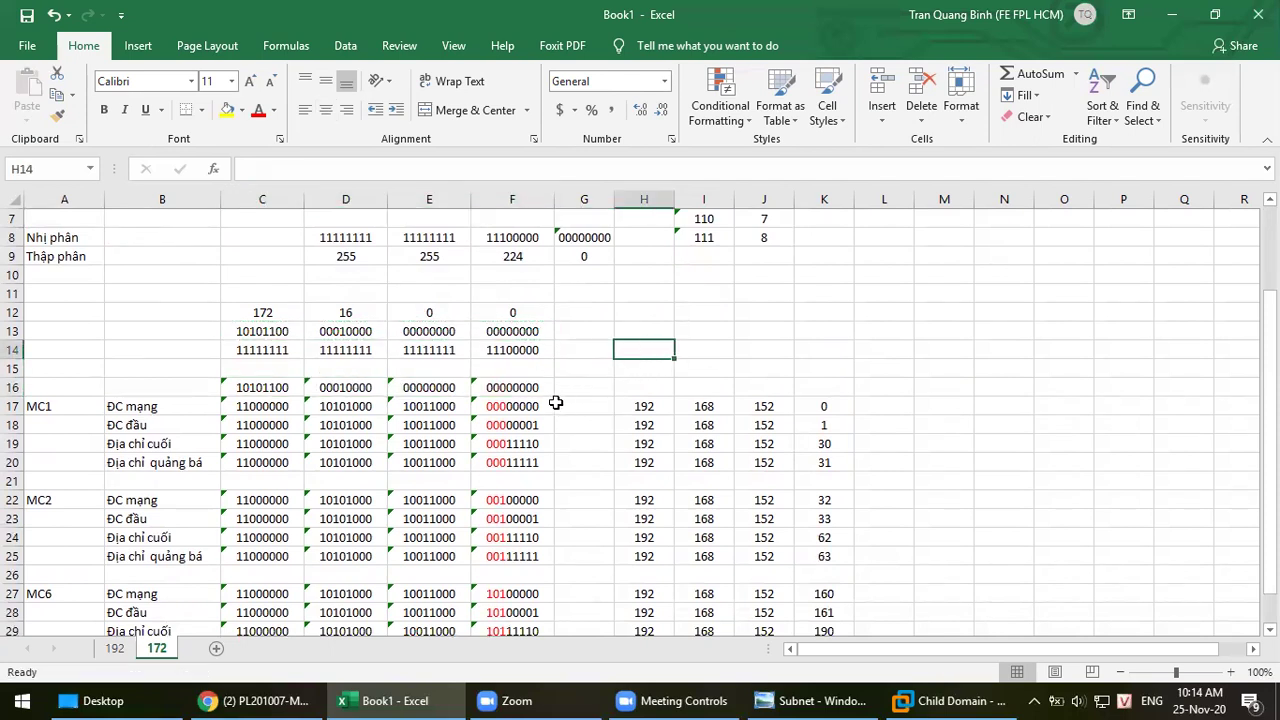
Step: Copy the four binary octets now in row 16
{"action": "left_click", "coordinate": [262, 388]}
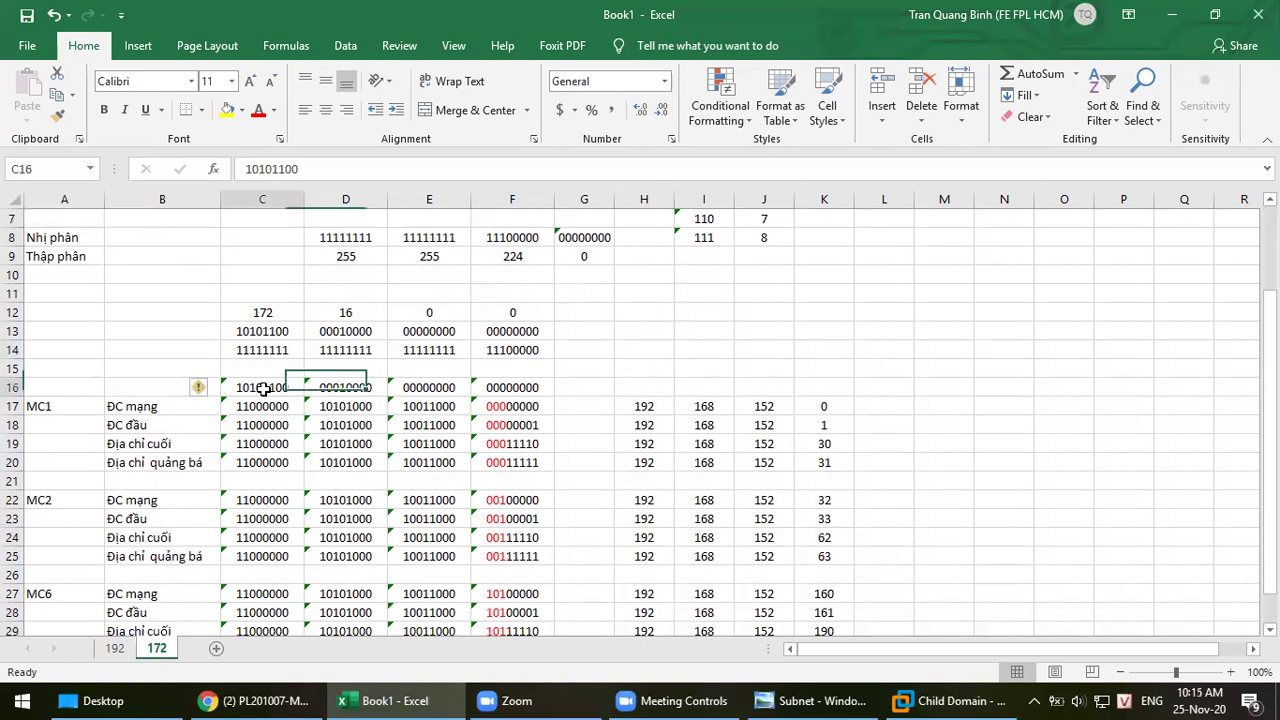
{"action": "left_click_drag", "start_coordinate": [262, 388], "coordinate": [500, 388]}
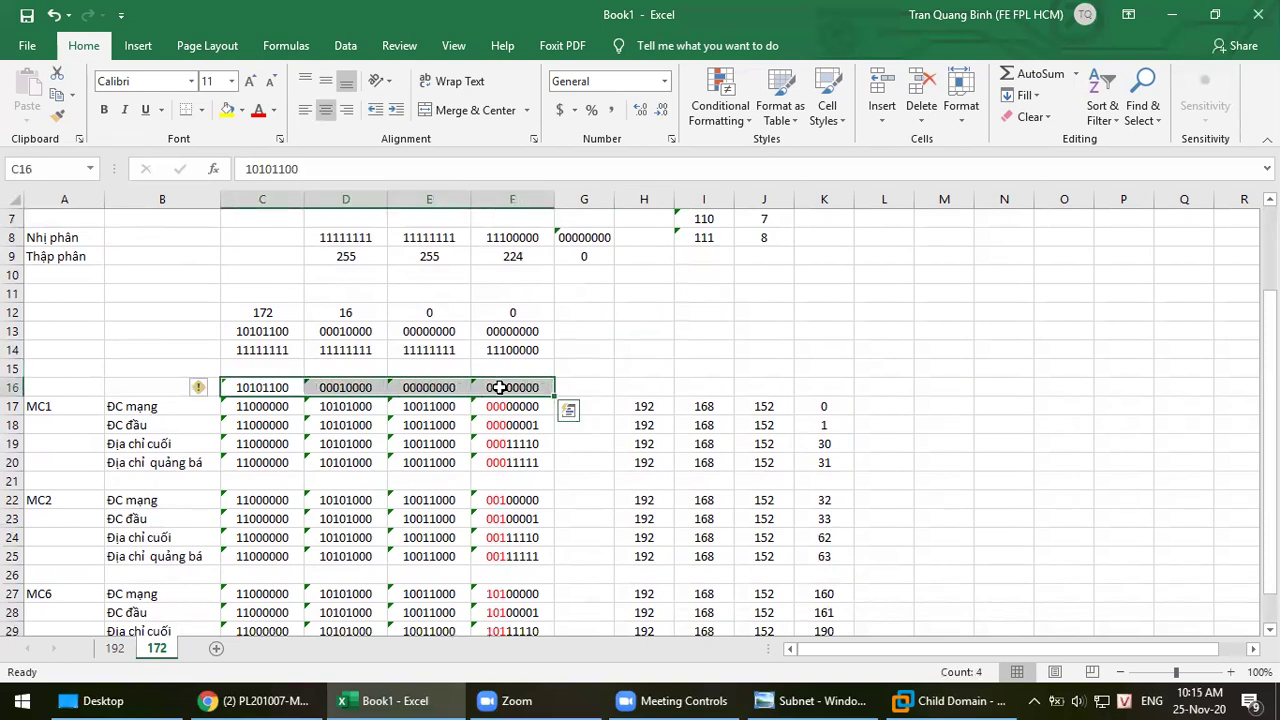
{"action": "key", "text": "ctrl+c"}
Step: Paste the copied octets into MC1's network row 17
{"action": "right_click", "coordinate": [262, 407]}
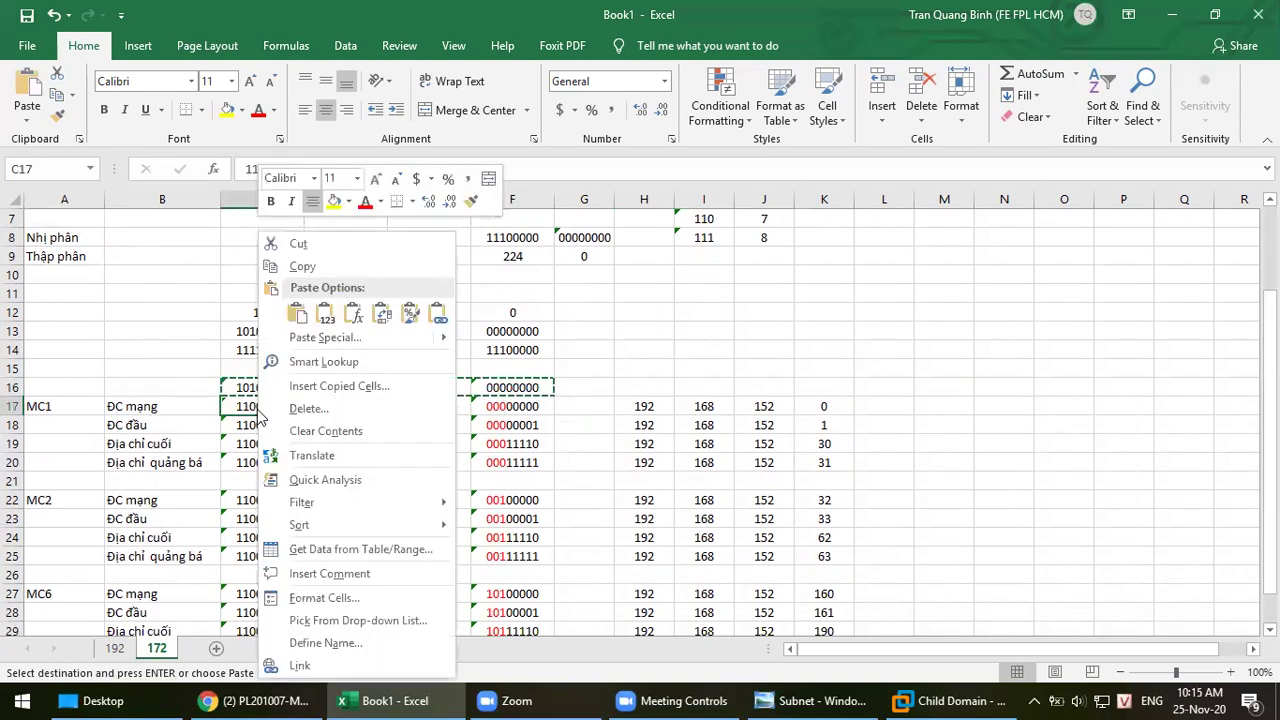
{"action": "left_click", "coordinate": [325, 313]}
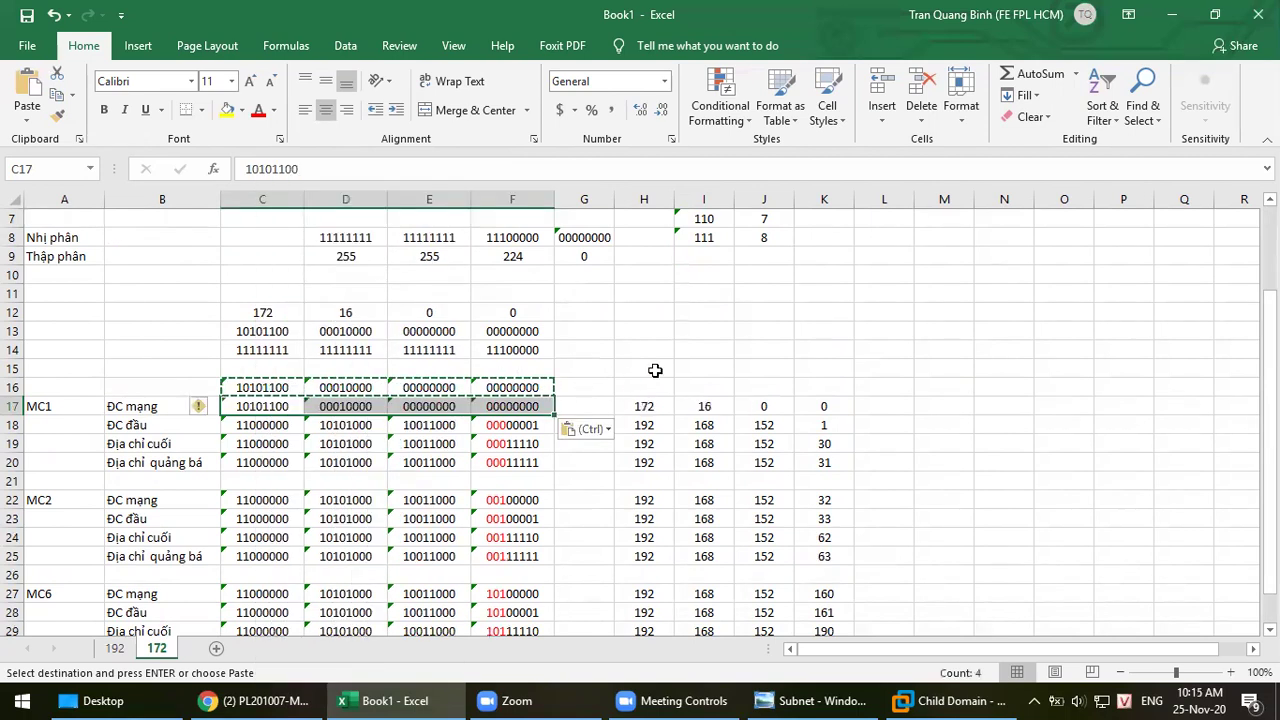
{"action": "key", "text": "Escape"}
Step: Change row 17's third octet to '01100000 with the subnet bits 011 in red
{"action": "left_click", "coordinate": [425, 406]}
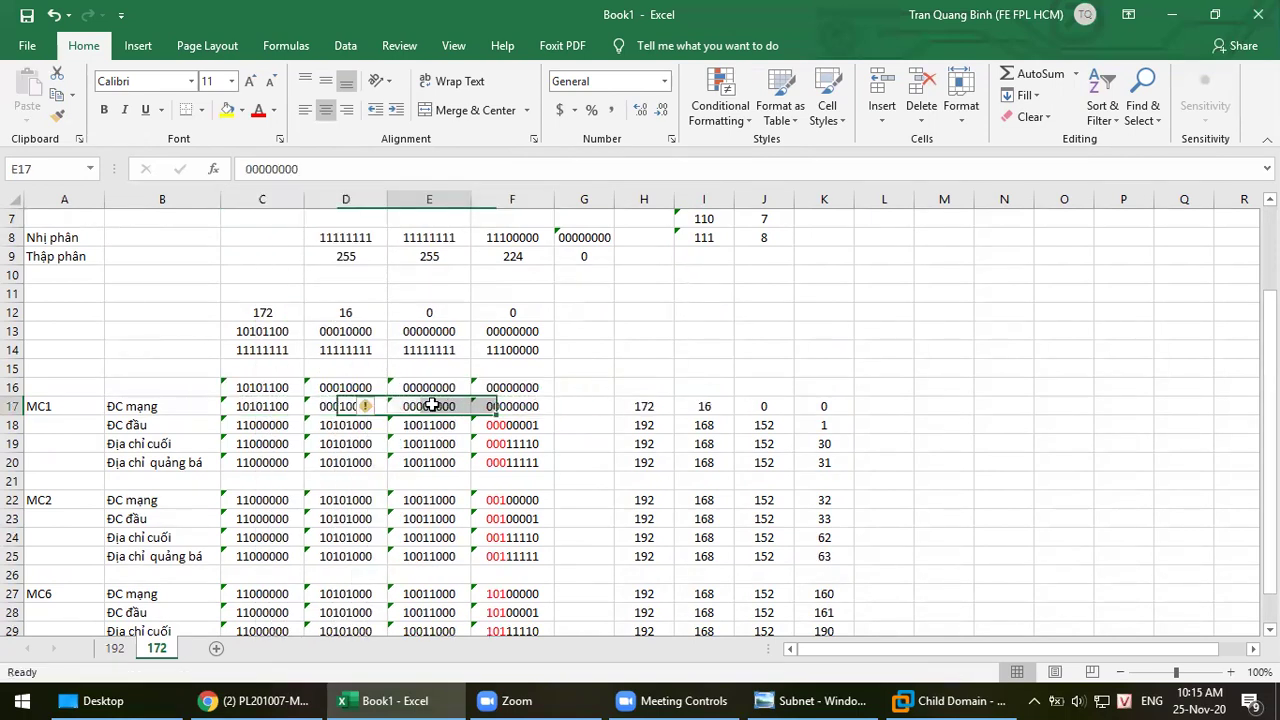
{"action": "double_click", "coordinate": [410, 406]}
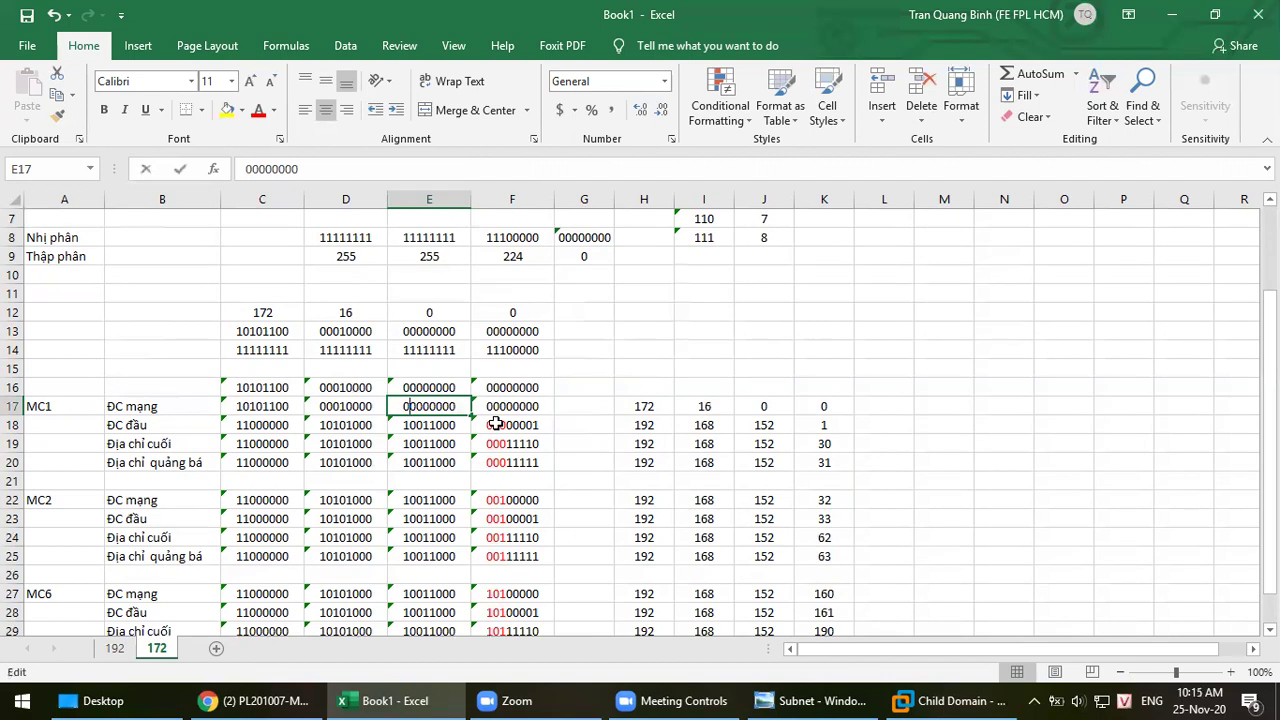
{"action": "type", "text": "'"}
{"action": "key", "text": "shift+Right"}
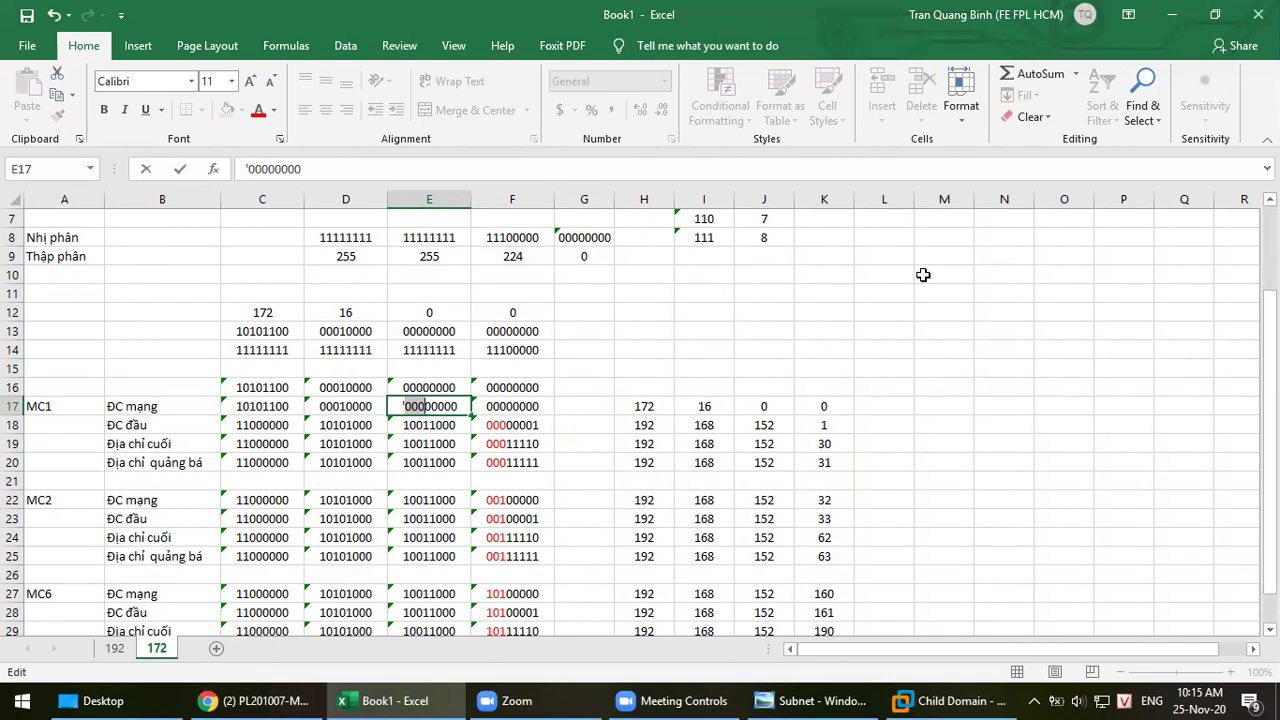
{"action": "scroll", "coordinate": [938, 252], "scroll_direction": "up", "scroll_amount": 2}
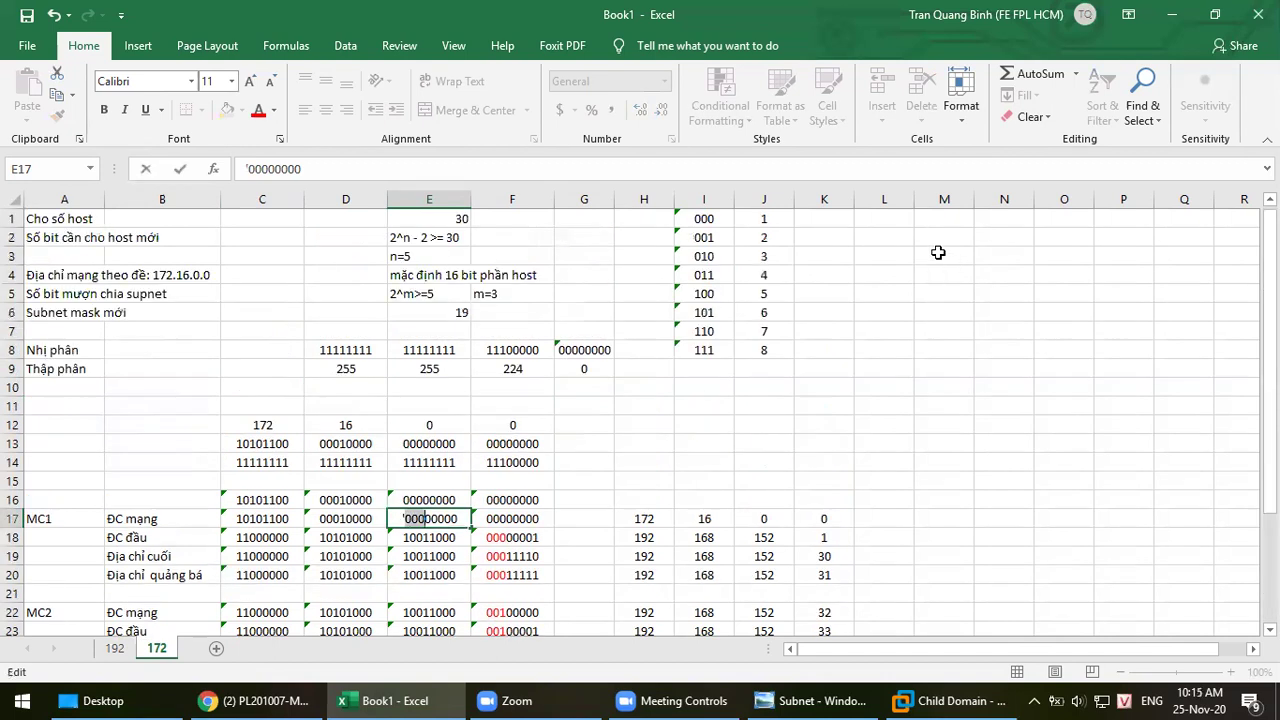
{"action": "scroll", "coordinate": [708, 450], "scroll_direction": "down", "scroll_amount": 2}
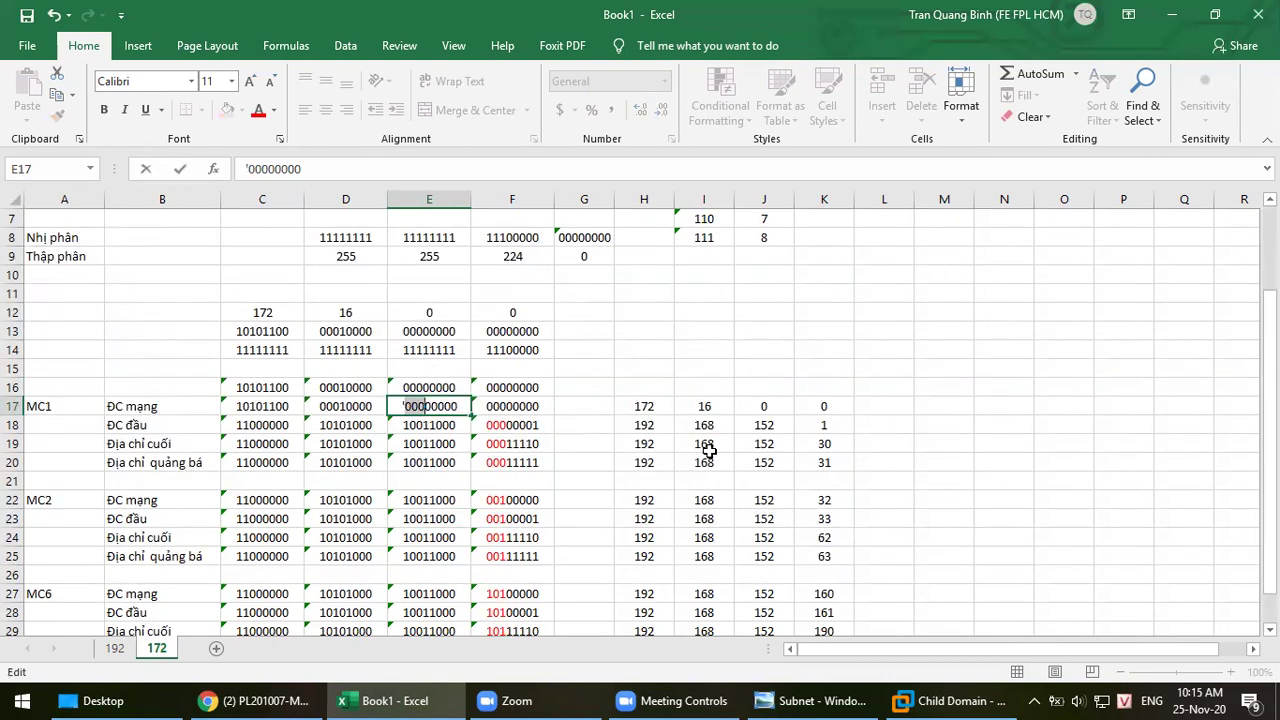
{"action": "key", "text": "Delete"}
{"action": "type", "text": "011"}
{"action": "key", "text": "shift+Left"}
{"action": "key", "text": "shift+Left"}
{"action": "left_click", "coordinate": [256, 110]}
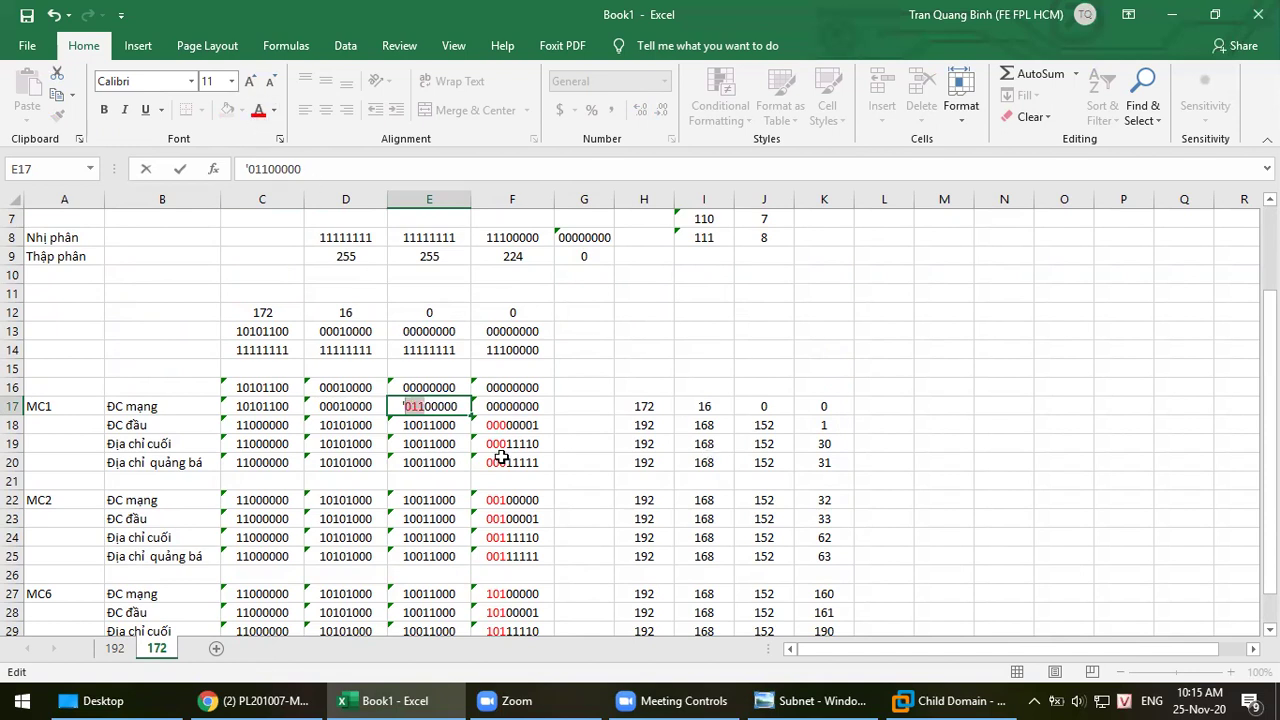
{"action": "left_click", "coordinate": [500, 425]}
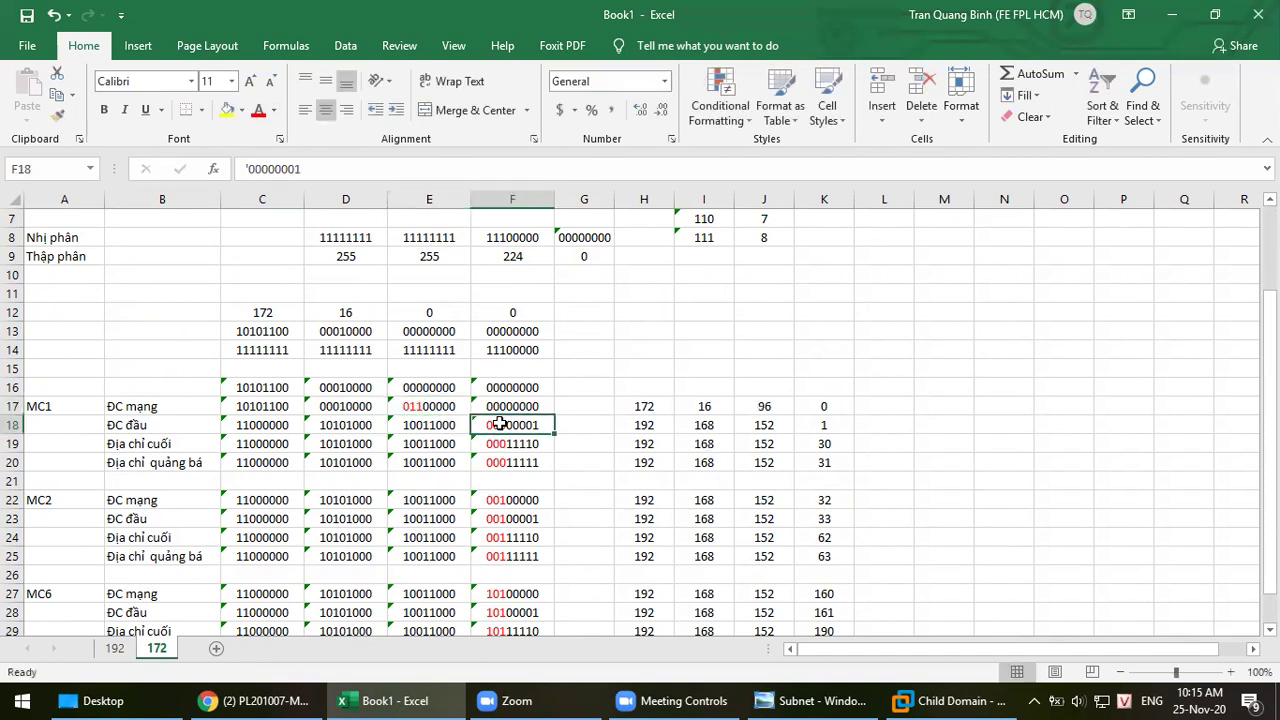
{"action": "left_click", "coordinate": [755, 406]}
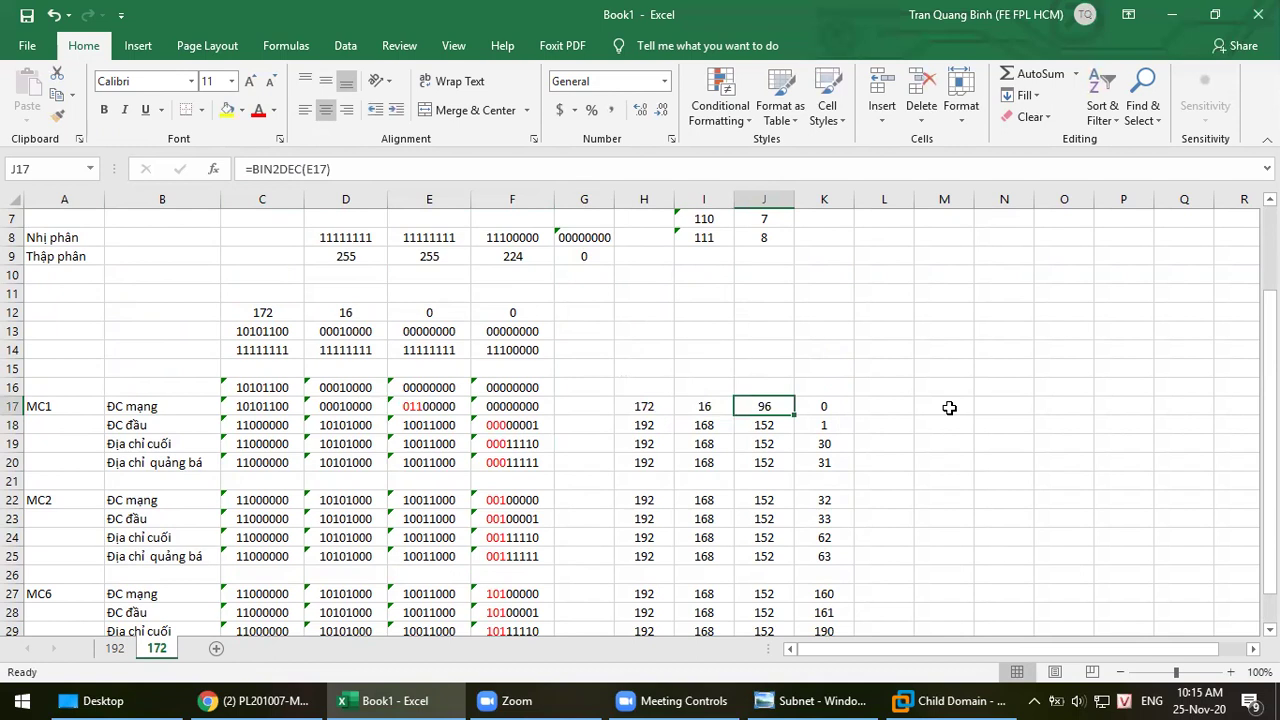
Step: Fill the third and fourth octets 01100000 and 00000000 down into rows 18–20
{"action": "left_click", "coordinate": [510, 426]}
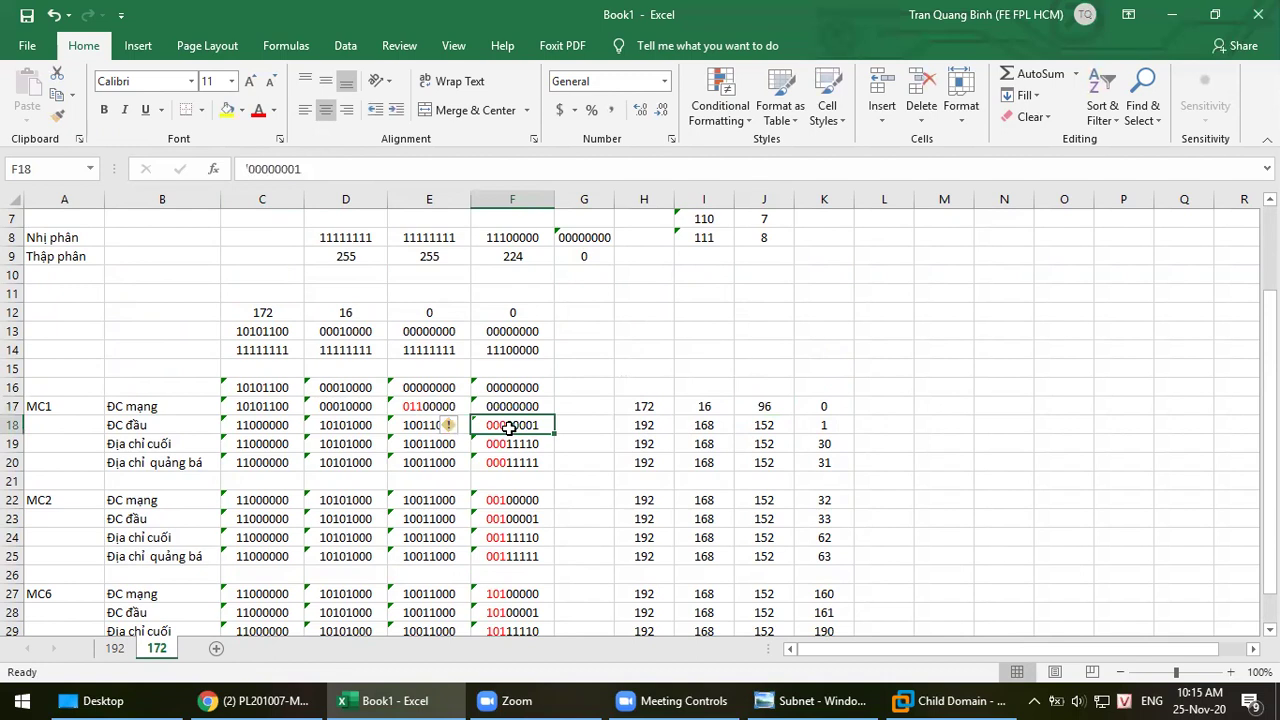
{"action": "left_click_drag", "start_coordinate": [414, 425], "coordinate": [500, 427]}
{"action": "key", "text": "ctrl+d"}
{"action": "key", "text": "Down"}
{"action": "key", "text": "shift+Right"}
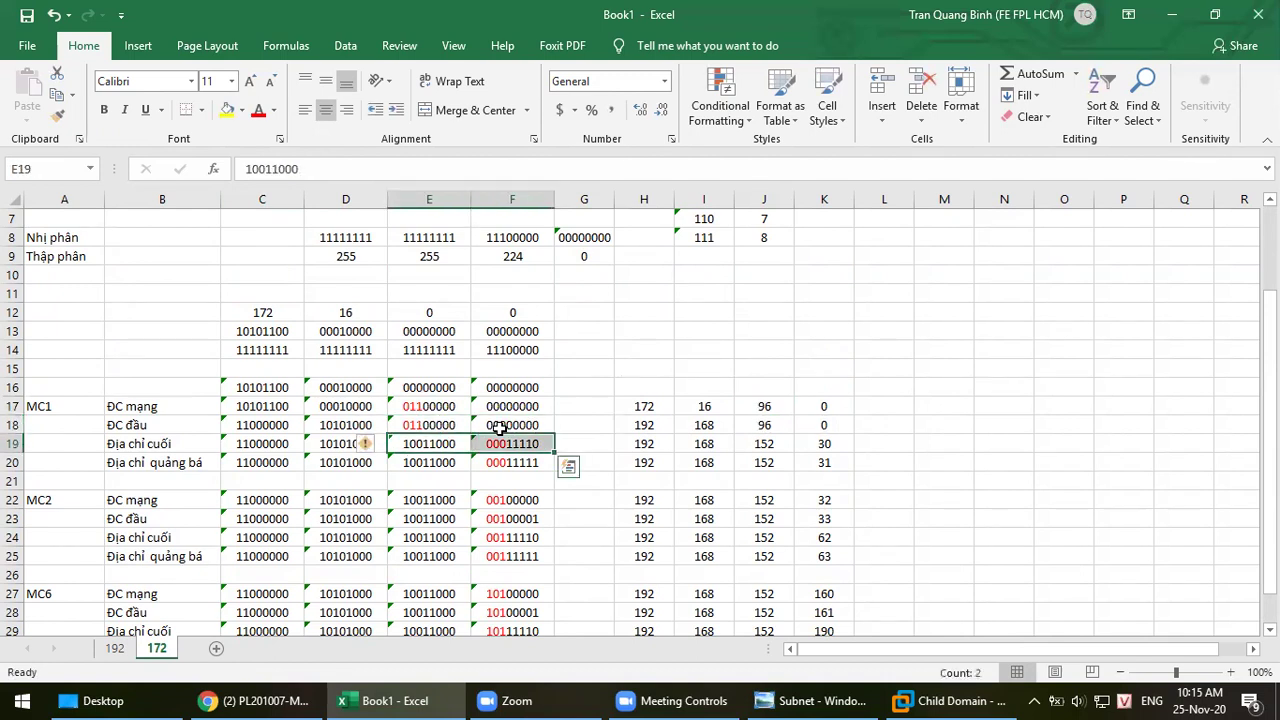
{"action": "key", "text": "ctrl+d"}
{"action": "key", "text": "Down"}
{"action": "key", "text": "Left"}
{"action": "key", "text": "Right"}
{"action": "key", "text": "shift+Right"}
{"action": "key", "text": "ctrl+d"}
Step: Clear the MC2 through MC6 blocks below MC1
{"action": "left_click", "coordinate": [75, 405]}
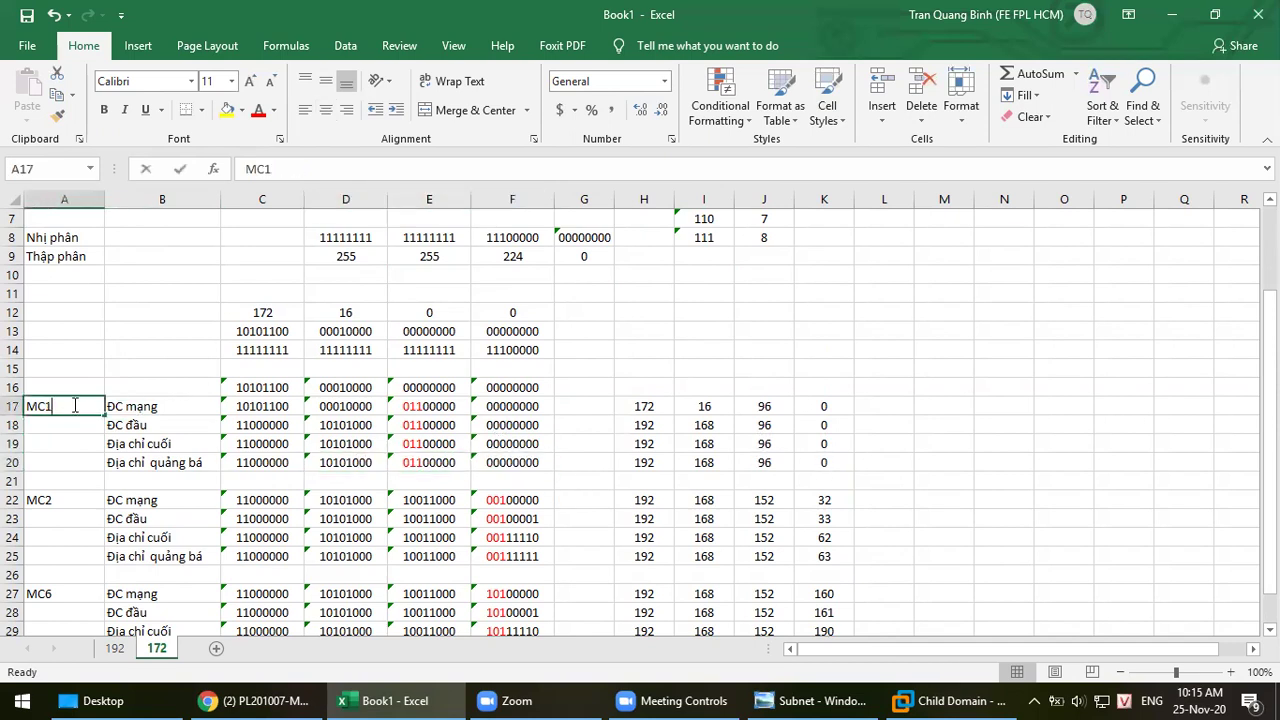
{"action": "double_click", "coordinate": [75, 405]}
{"action": "type", "text": "4"}
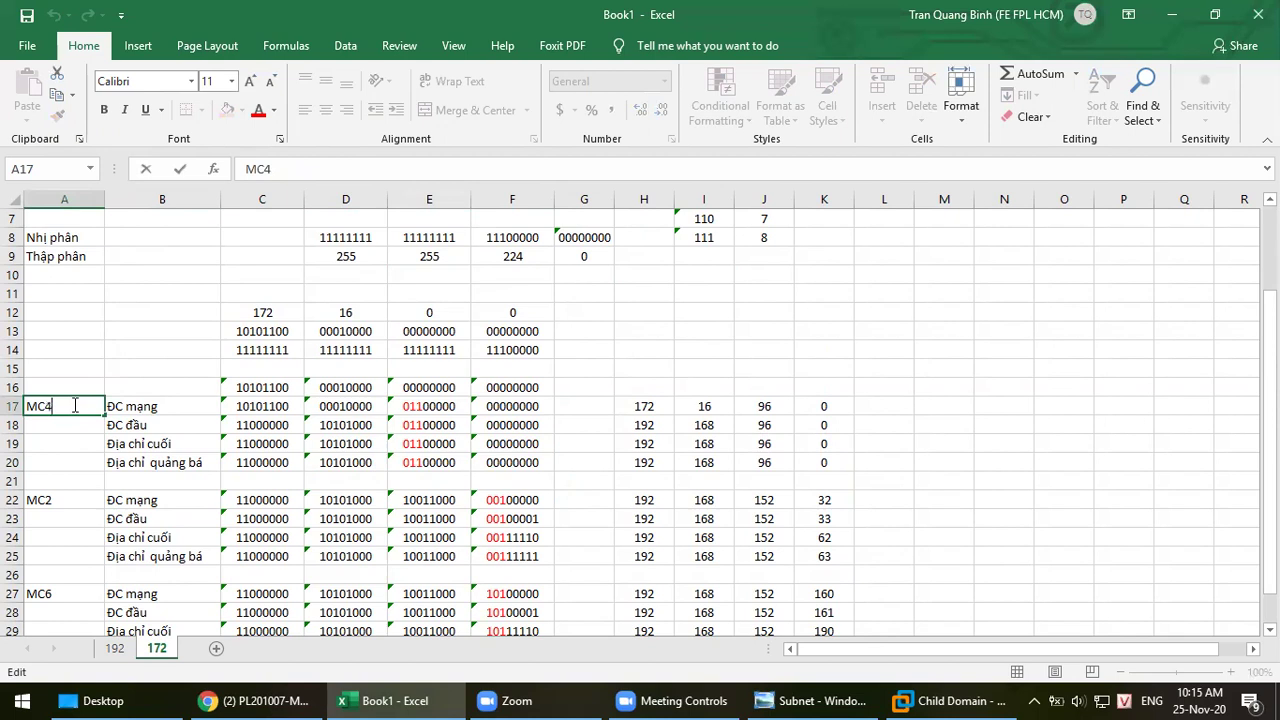
{"action": "left_click", "coordinate": [12, 499]}
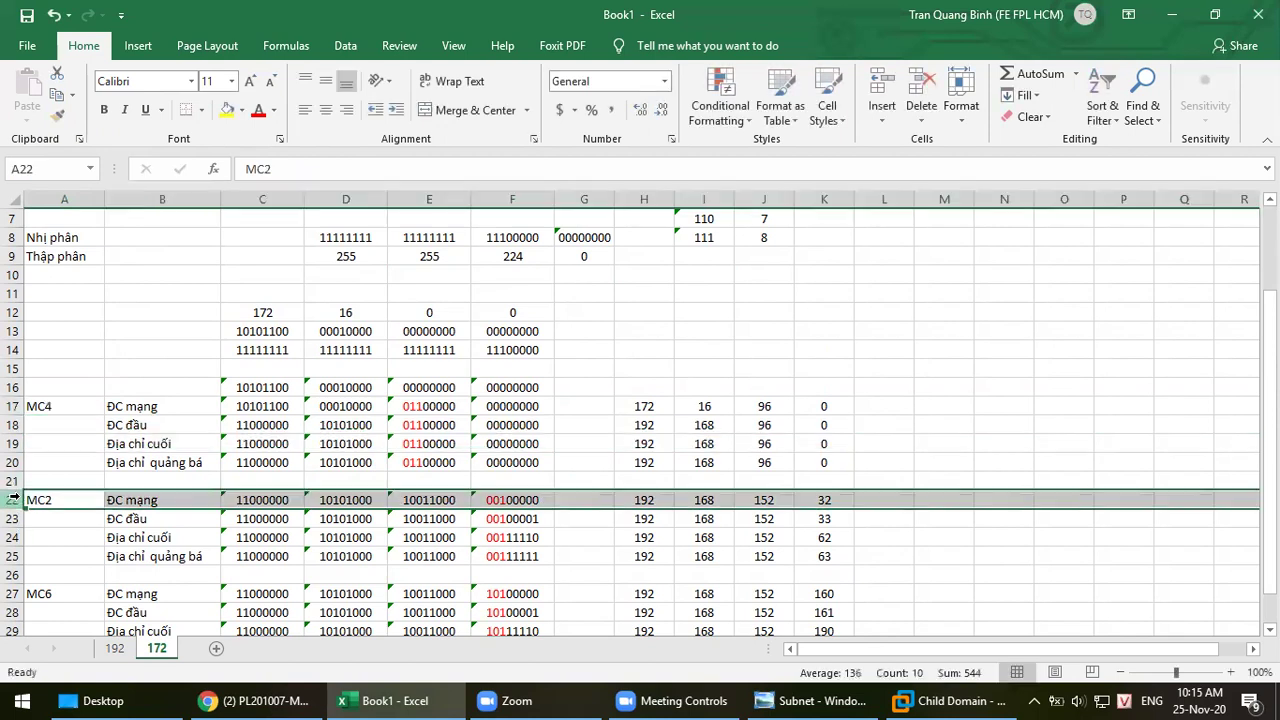
{"action": "scroll", "coordinate": [12, 499], "scroll_direction": "down", "scroll_amount": 4}
{"action": "left_click", "coordinate": [12, 441], "text": "shift"}
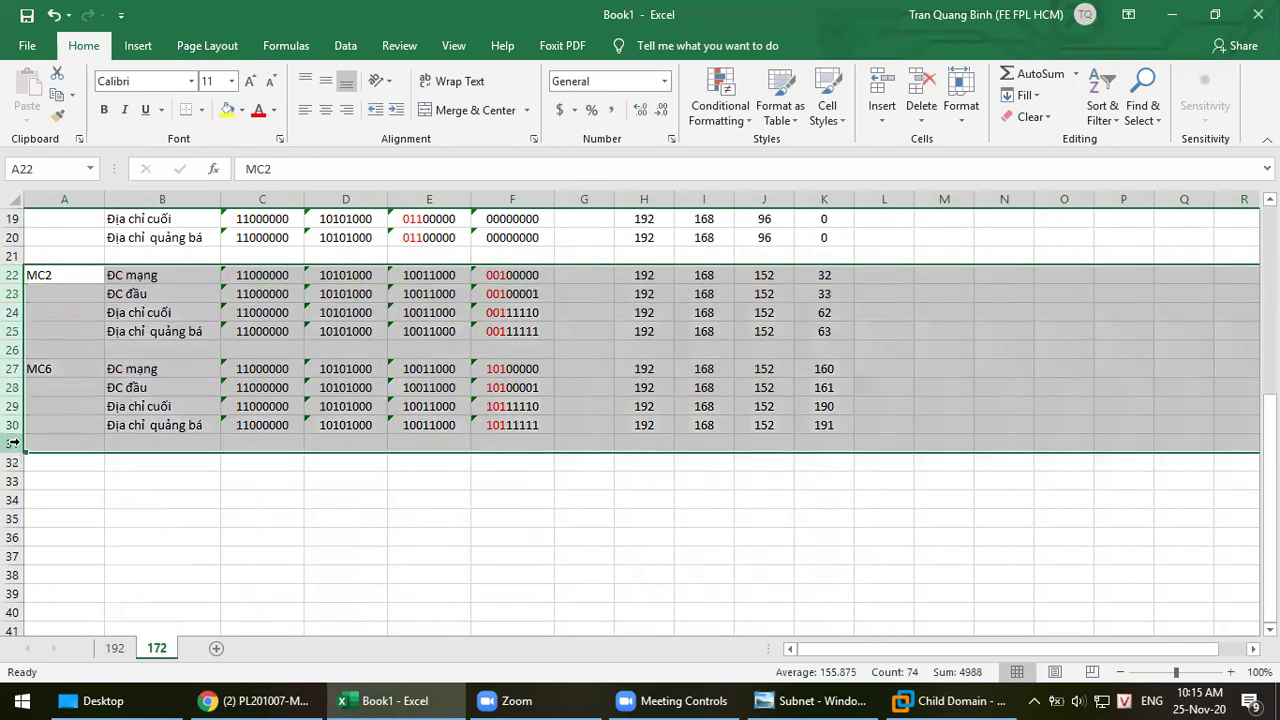
{"action": "key", "text": "Delete"}
{"action": "scroll", "coordinate": [13, 441], "scroll_direction": "up", "scroll_amount": 4}
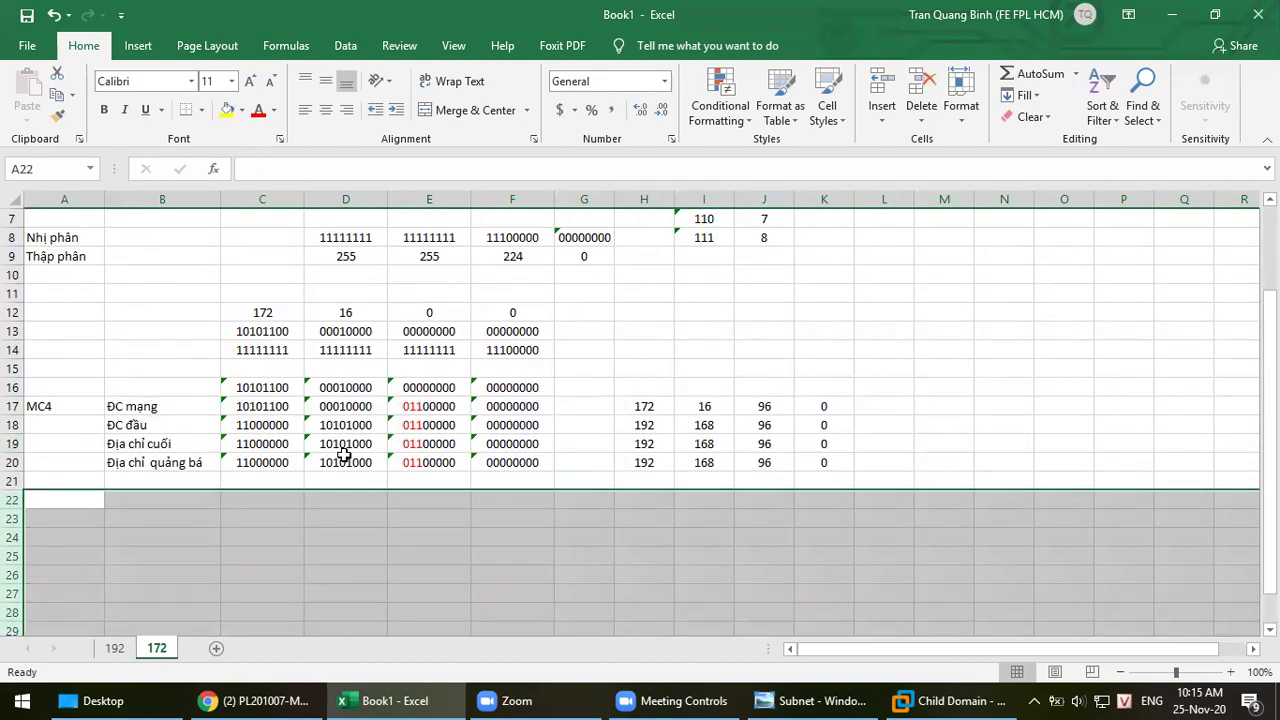
Step: Set the first-host row's fourth octet to 00000001
{"action": "left_click", "coordinate": [428, 407]}
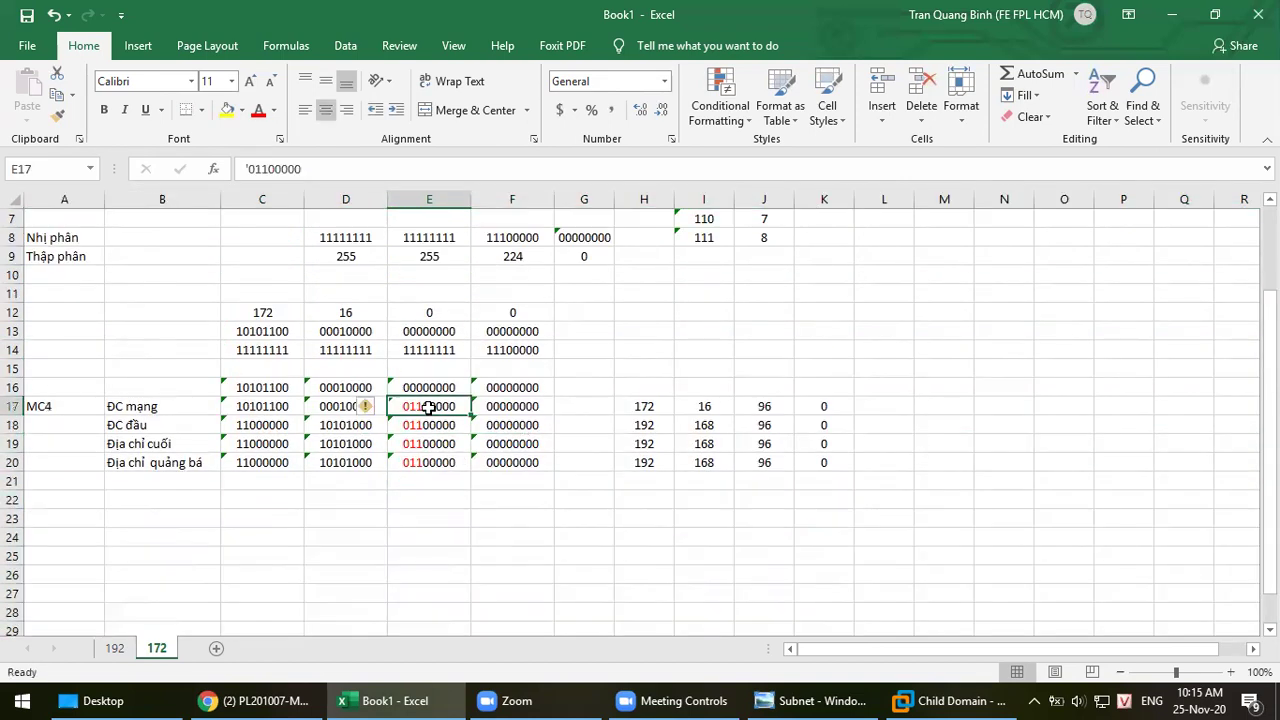
{"action": "double_click", "coordinate": [503, 424]}
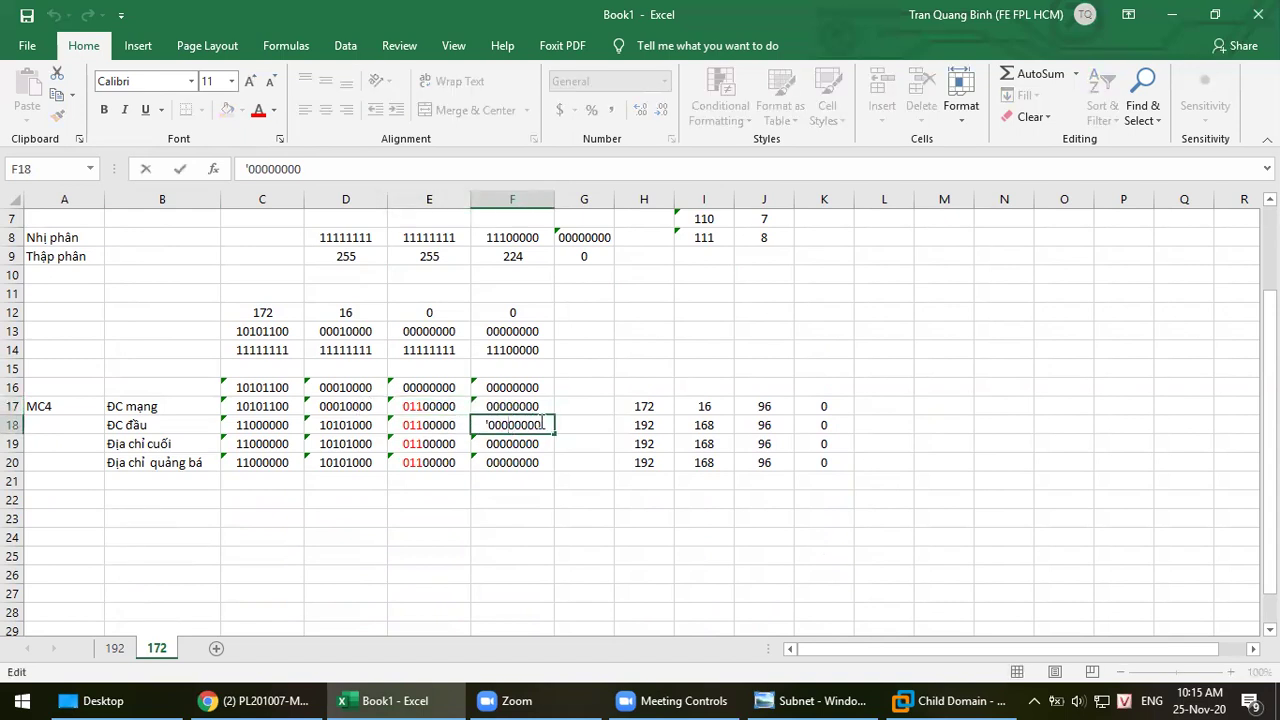
{"action": "key", "text": "BackSpace"}
{"action": "type", "text": "1"}
{"action": "key", "text": "Return"}
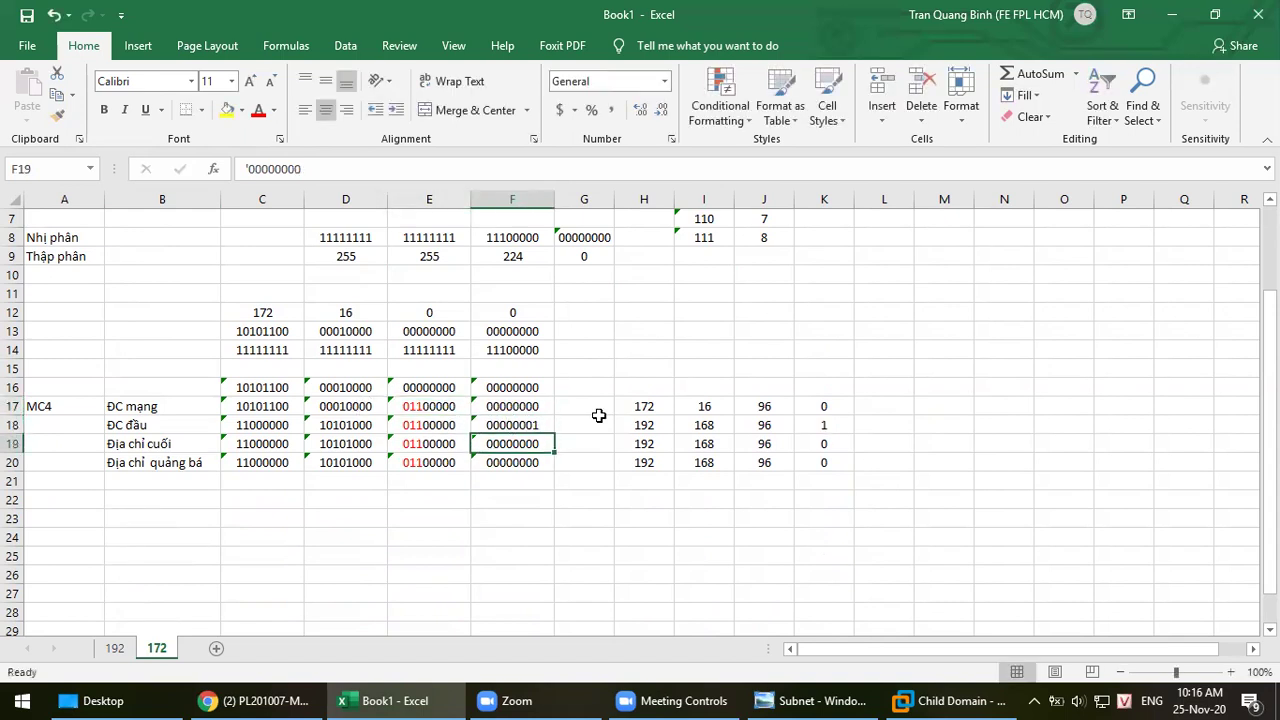
Step: Make the last-host row's last two octets 01111111 and 11111110 (.127.254)
{"action": "double_click", "coordinate": [425, 444]}
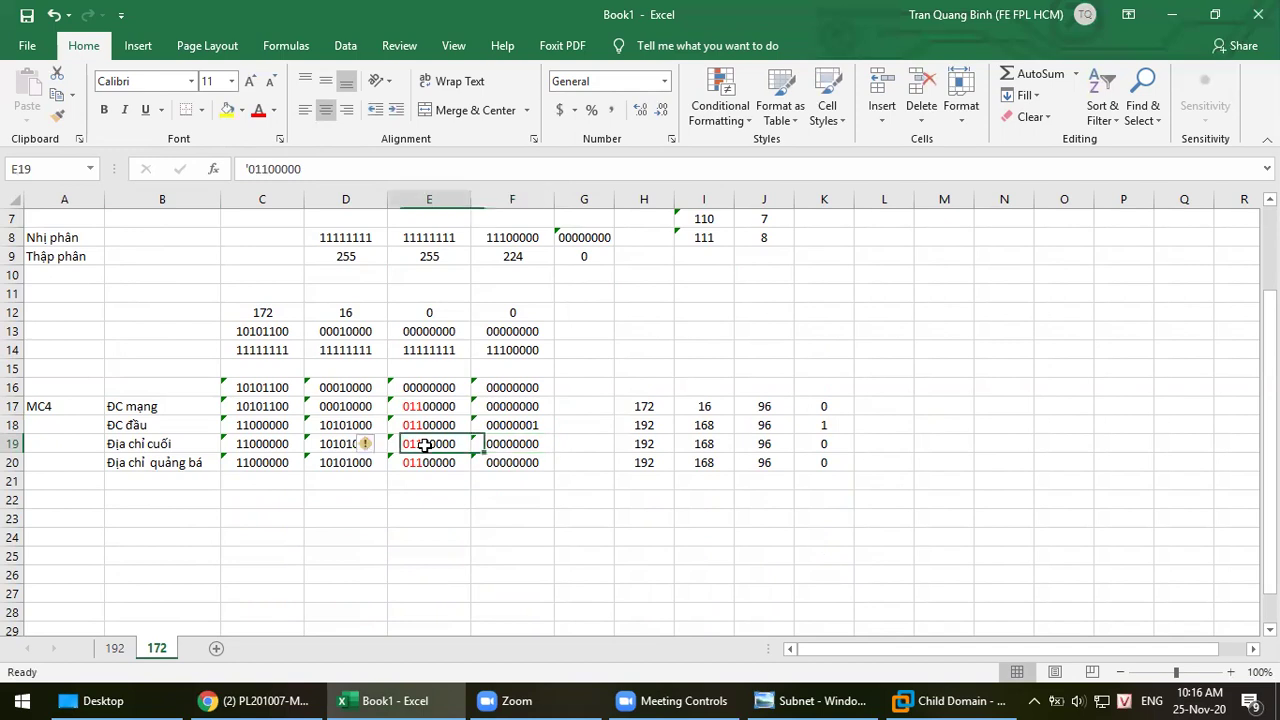
{"action": "key", "text": "shift+Right"}
{"action": "key", "text": "shift+Right"}
{"action": "key", "text": "shift+Right"}
{"action": "type", "text": "11111"}
{"action": "key", "text": "Tab"}
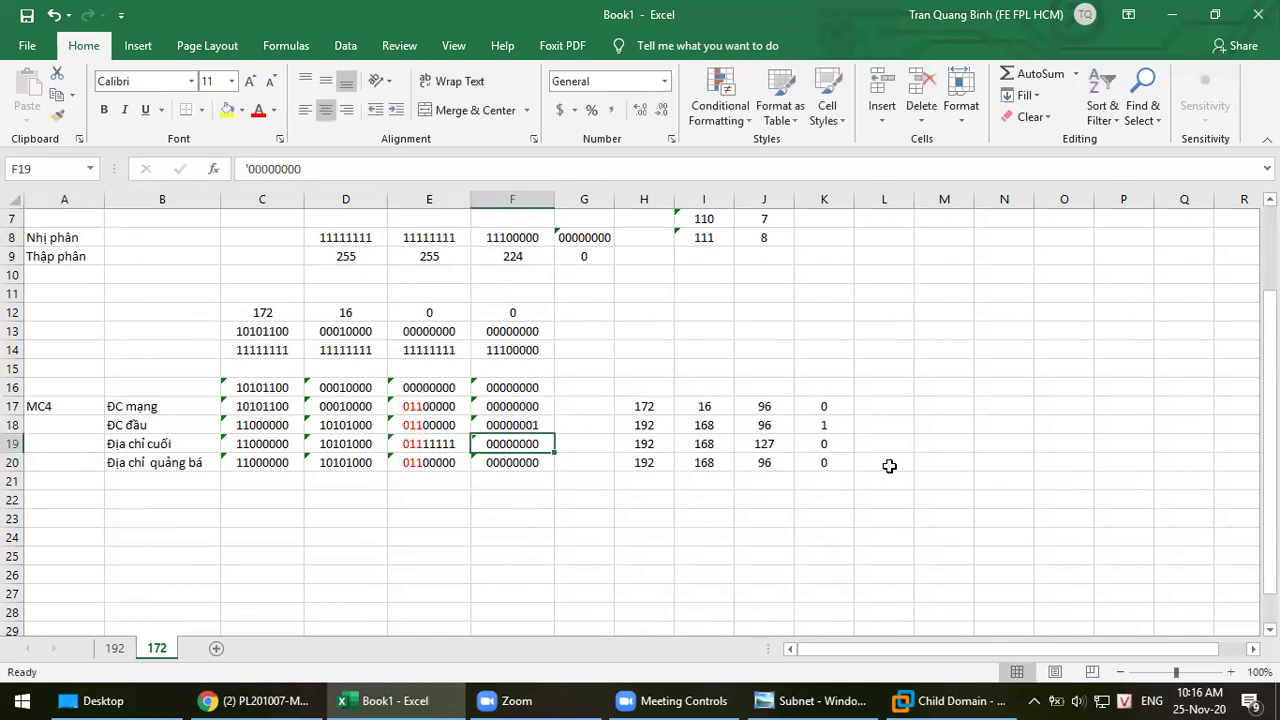
{"action": "type", "text": "11111110"}
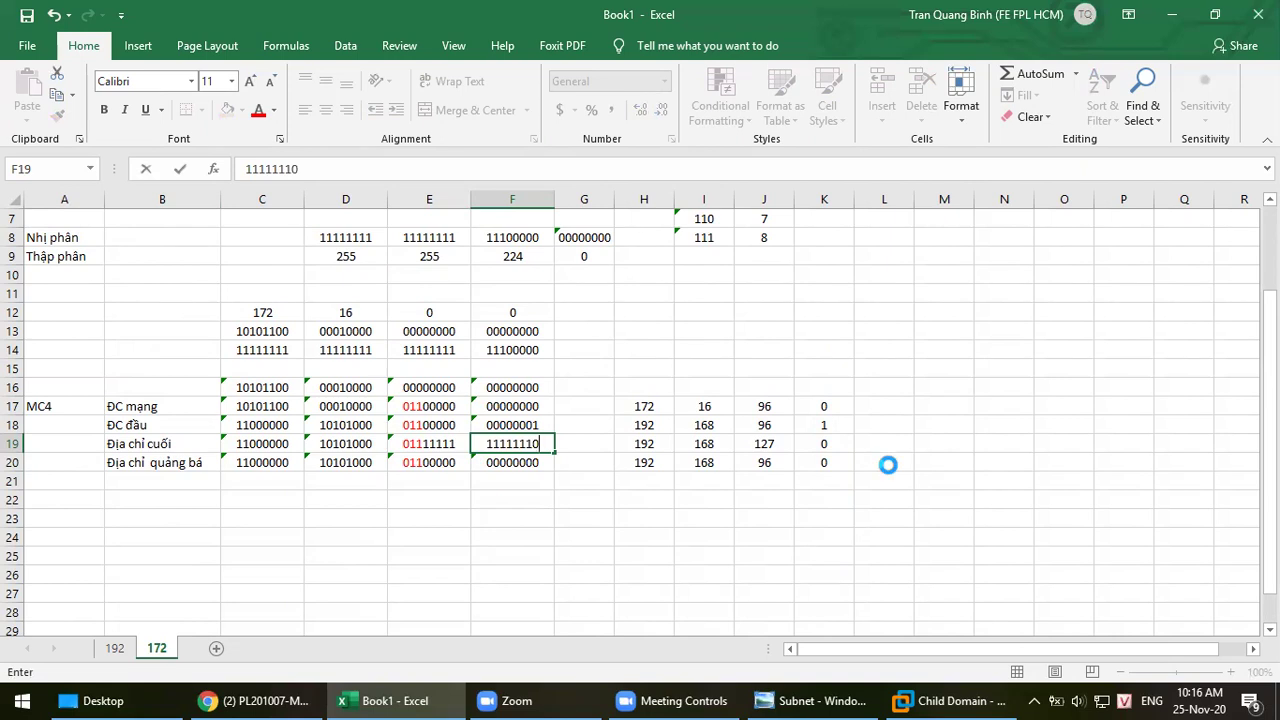
{"action": "key", "text": "Return"}
Step: Make the broadcast row's last two octets 01111111 and 11111111 (.127.255)
{"action": "key", "text": "Left"}
{"action": "key", "text": "F2"}
{"action": "key", "text": "shift+Left"}
{"action": "key", "text": "shift+Left"}
{"action": "key", "text": "shift+Left"}
{"action": "key", "text": "shift+Left"}
{"action": "key", "text": "shift+Left"}
{"action": "type", "text": "1"}
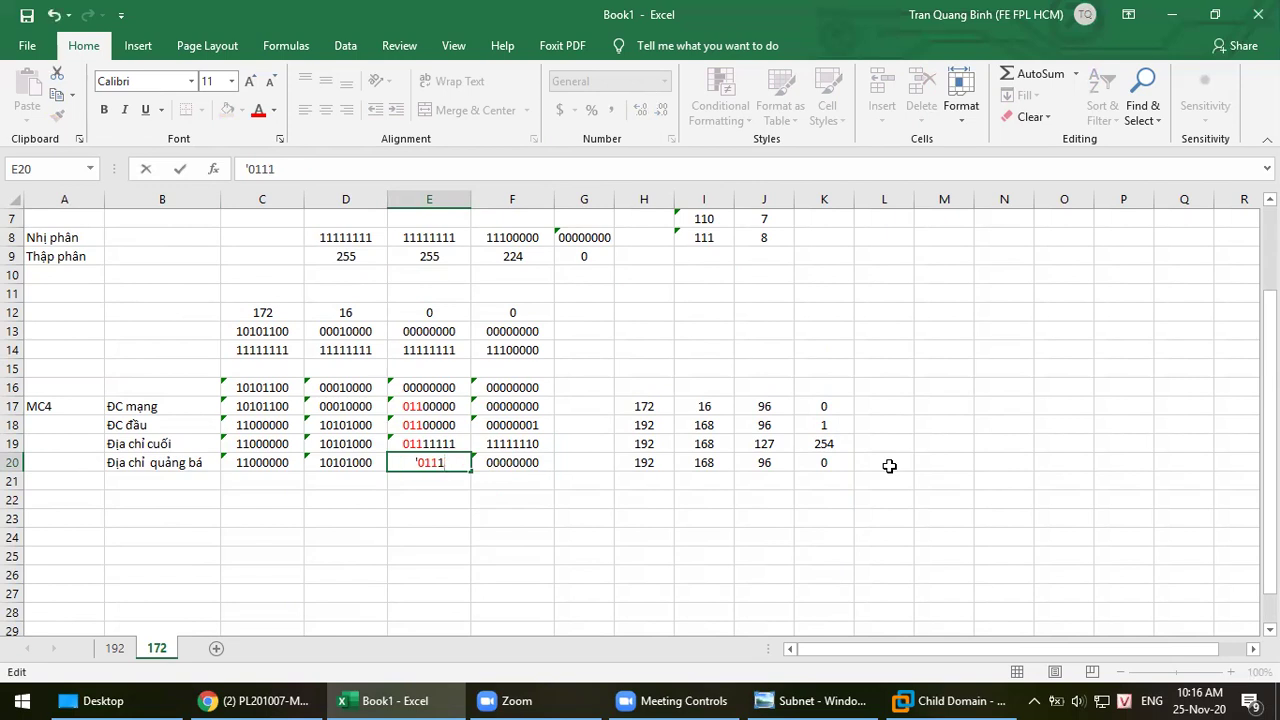
{"action": "type", "text": "1111"}
{"action": "key", "text": "Tab"}
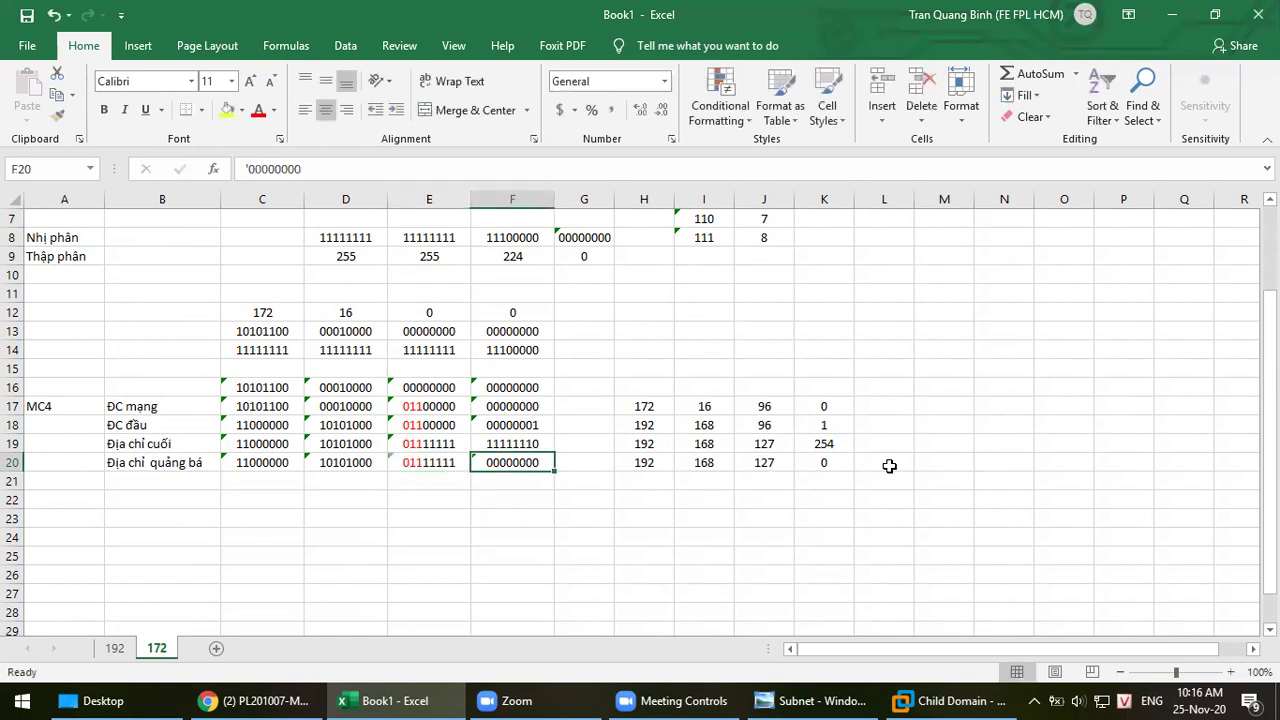
{"action": "type", "text": "11111111"}
{"action": "key", "text": "Tab"}
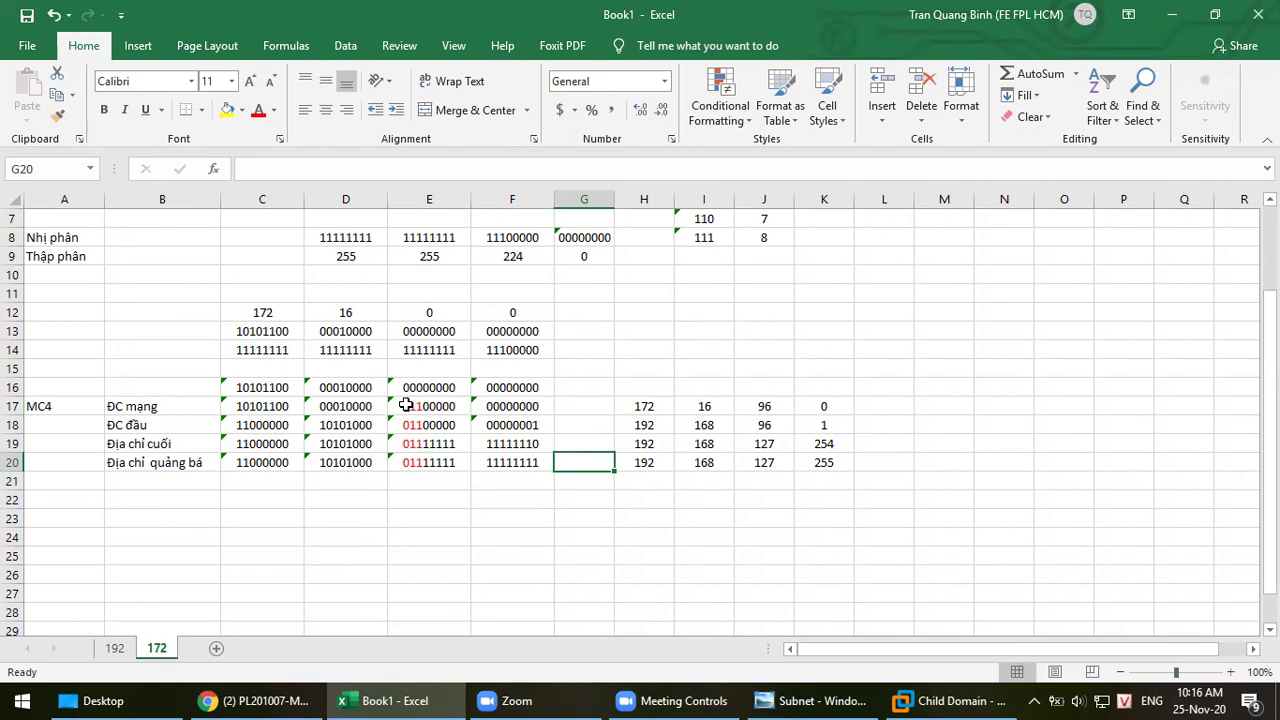
{"action": "left_click", "coordinate": [46, 521]}
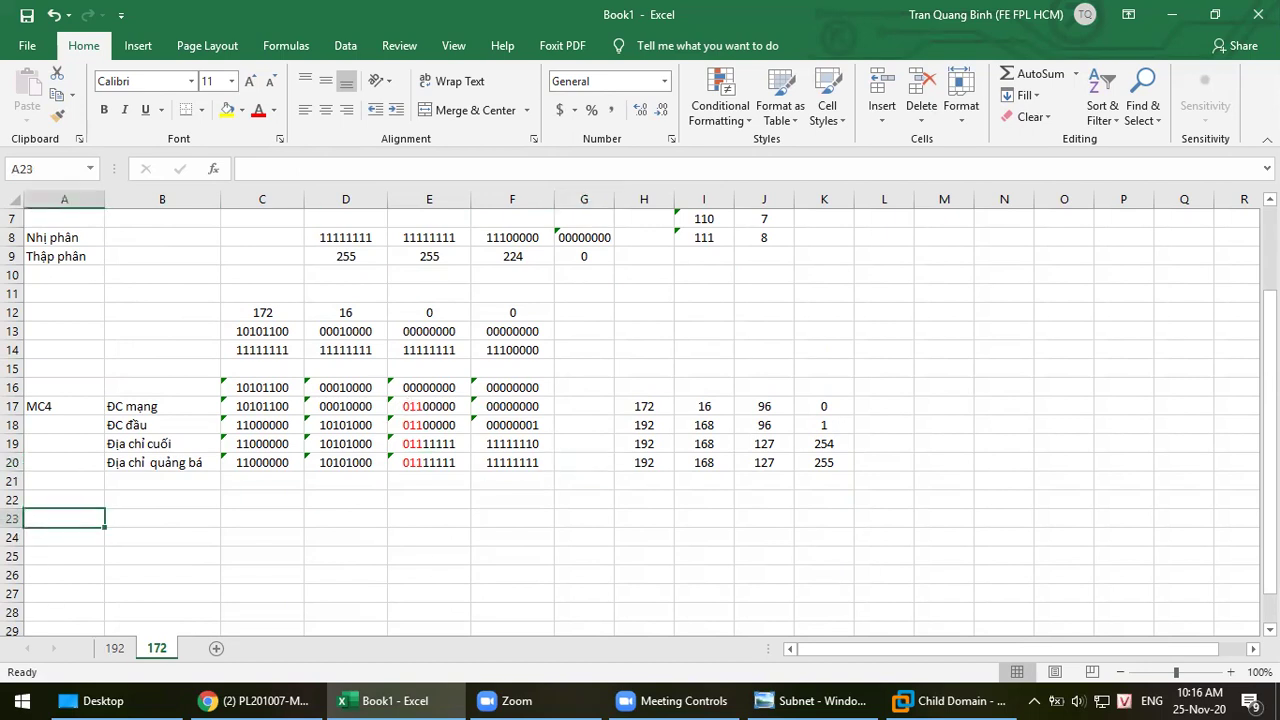
Step: Label A23 MC7 and shade H23:K26 light blue
{"action": "type", "text": "MC7"}
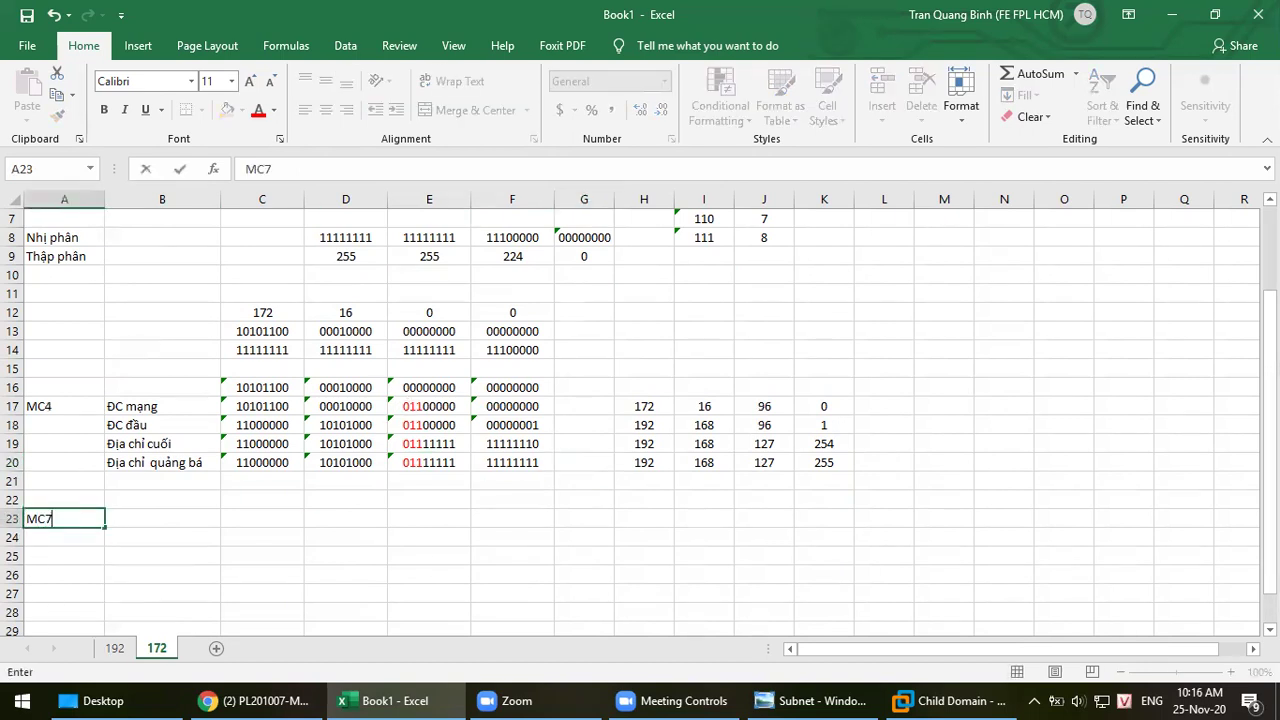
{"action": "key", "text": "Tab"}
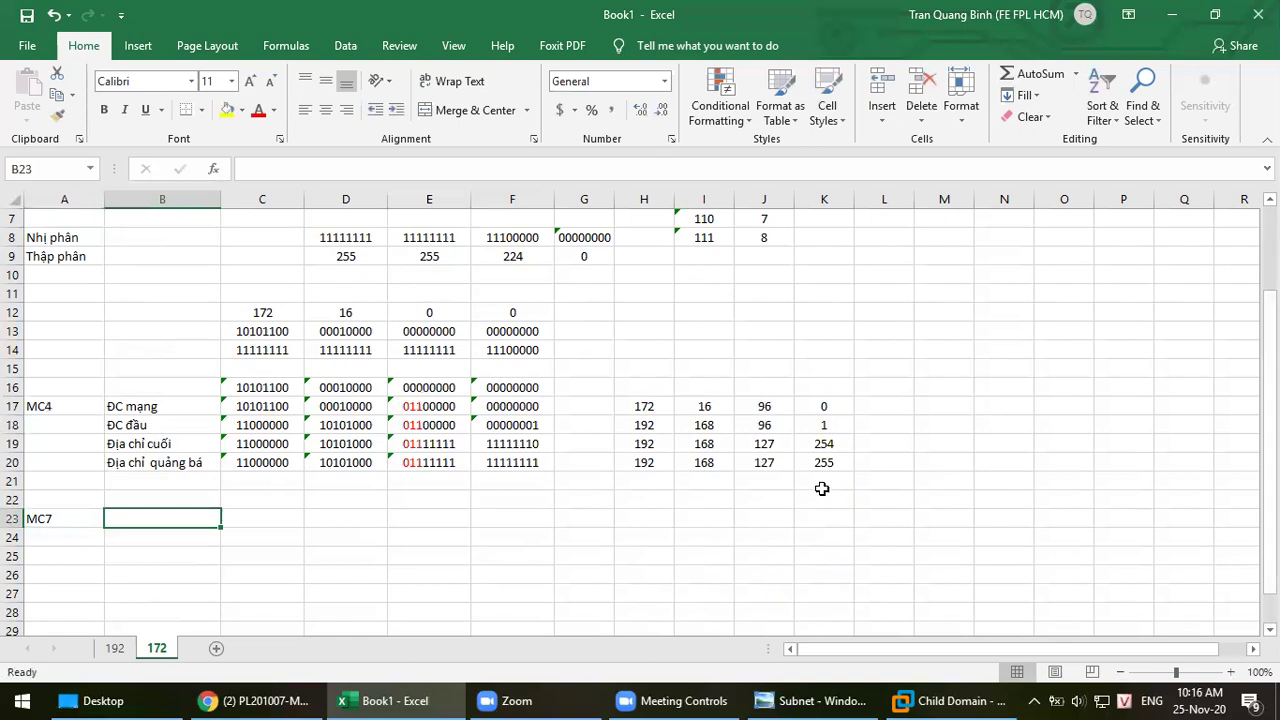
{"action": "left_click_drag", "start_coordinate": [649, 520], "coordinate": [810, 555]}
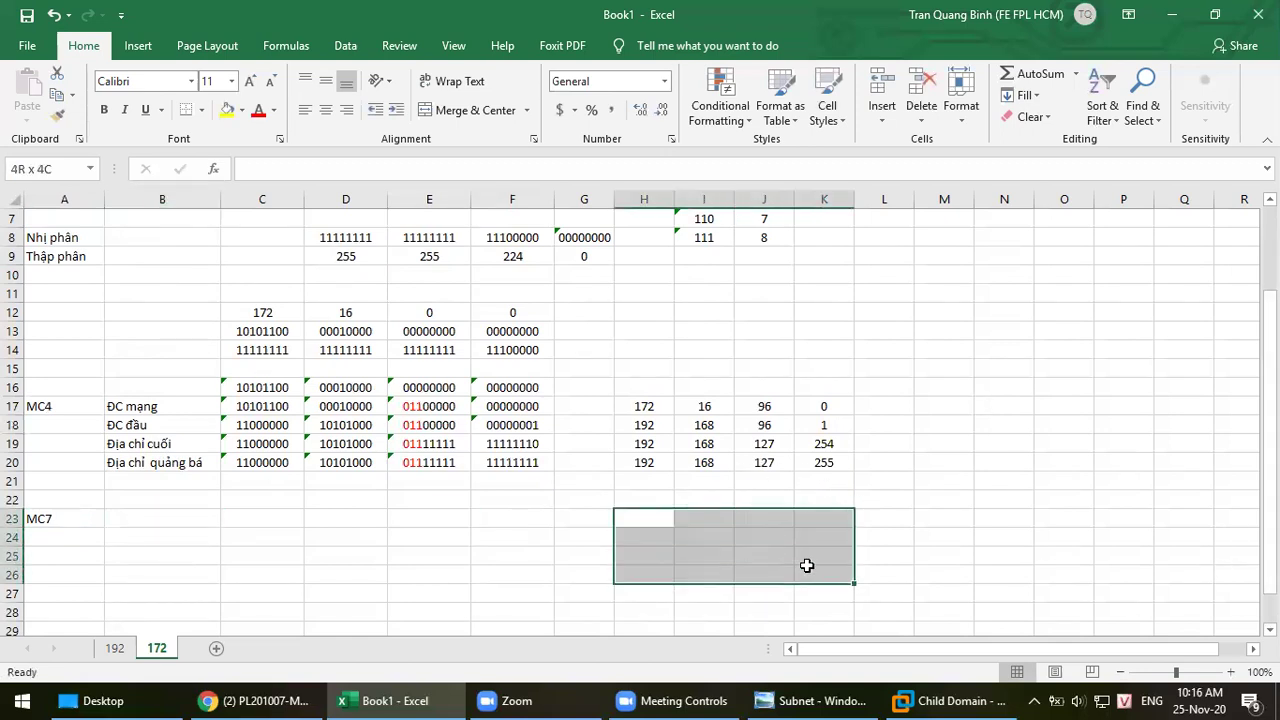
{"action": "left_click_drag", "start_coordinate": [810, 555], "coordinate": [810, 571]}
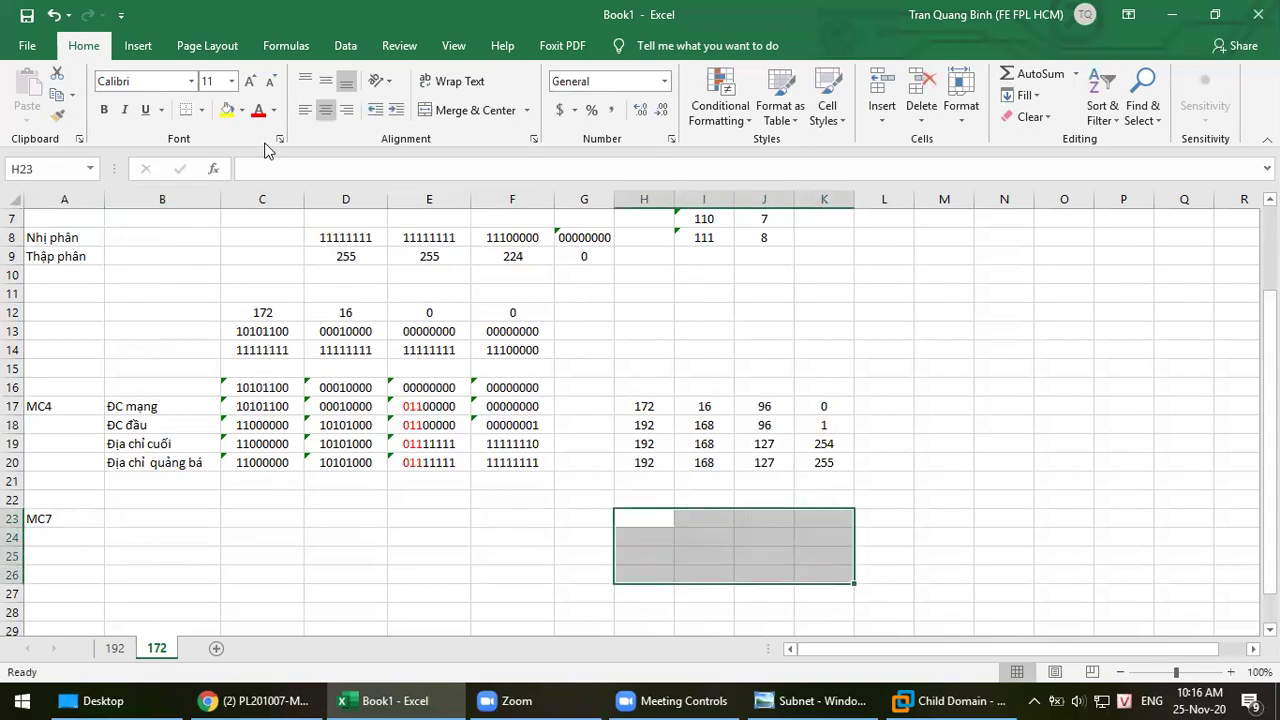
{"action": "left_click", "coordinate": [241, 110]}
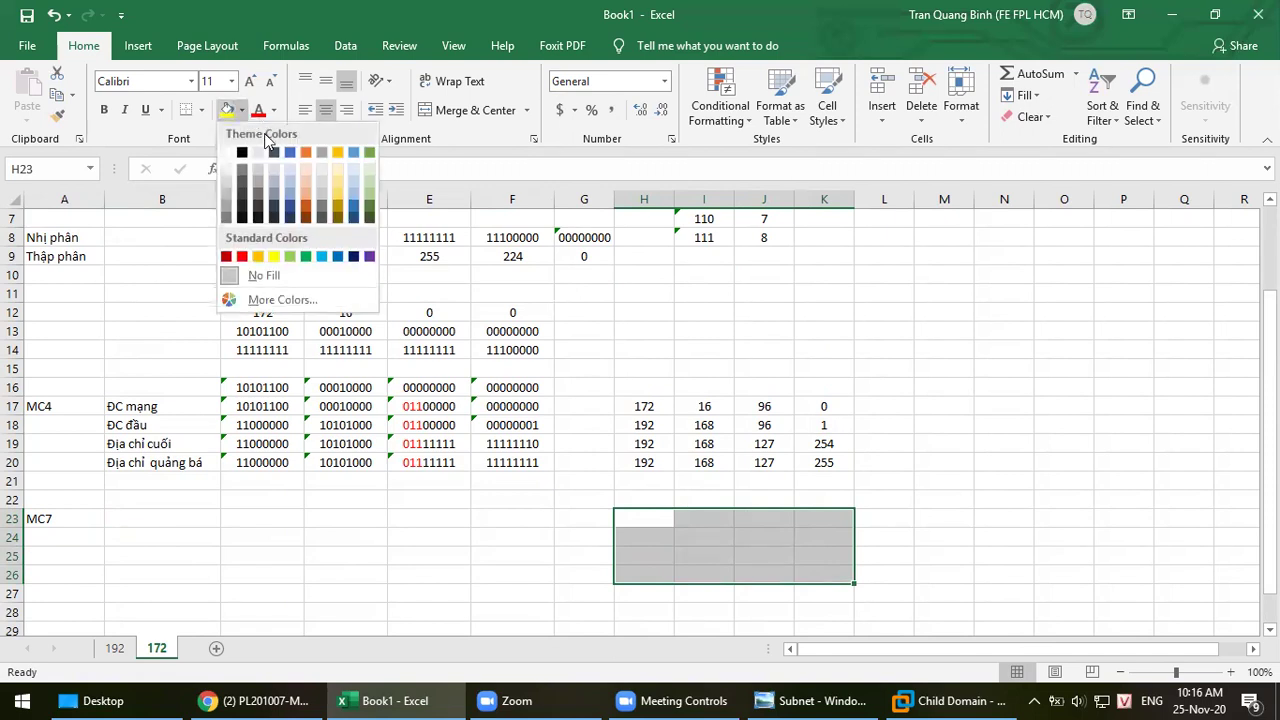
{"action": "left_click", "coordinate": [349, 180]}
{"action": "left_click", "coordinate": [657, 517]}
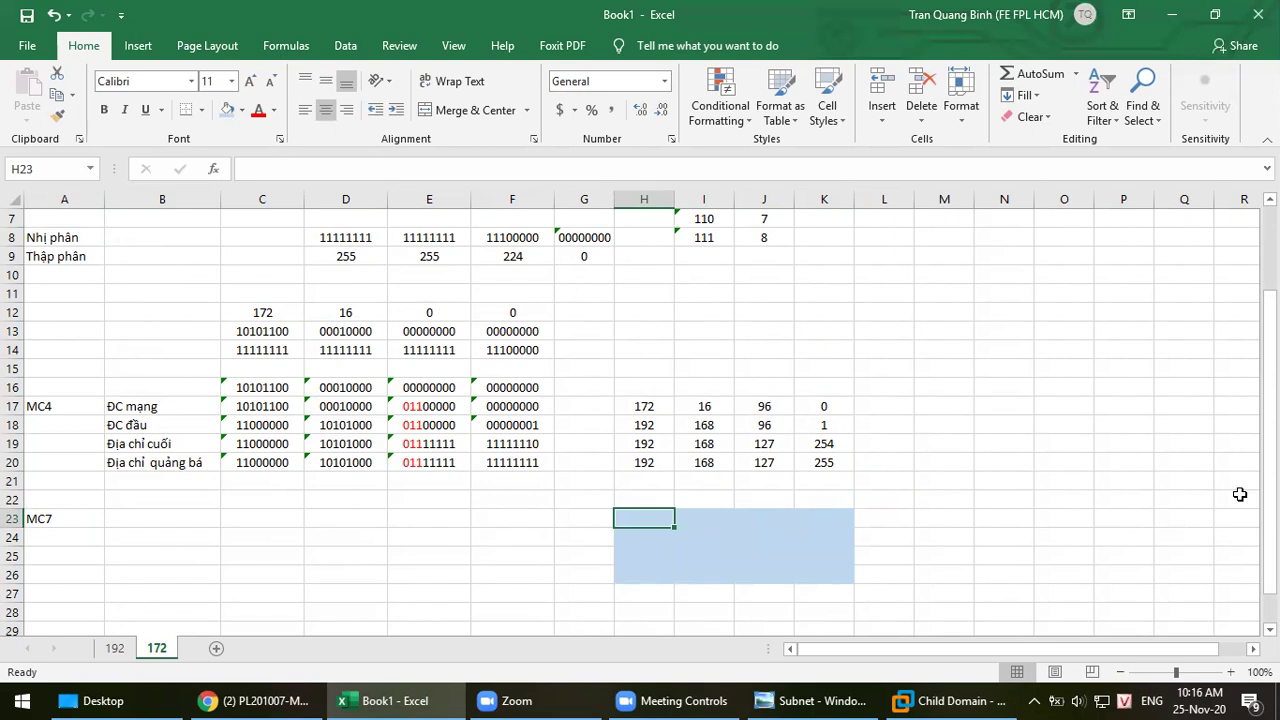
Step: Enter 172 and 16 in H23:I23 and fill them down through row 26
{"action": "type", "text": "172"}
{"action": "key", "text": "Tab"}
{"action": "type", "text": "16"}
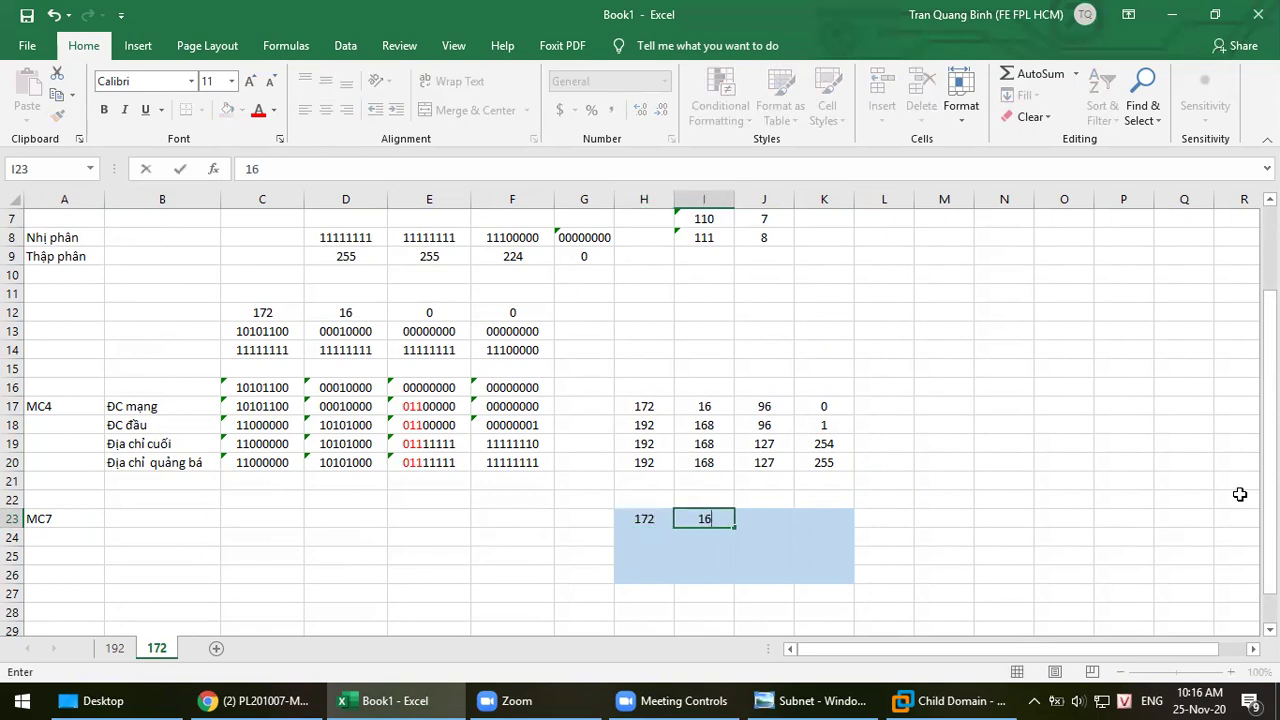
{"action": "key", "text": "Return"}
{"action": "key", "text": "shift+Up"}
{"action": "key", "text": "shift+Left"}
{"action": "key", "text": "ctrl+d"}
{"action": "key", "text": "Down"}
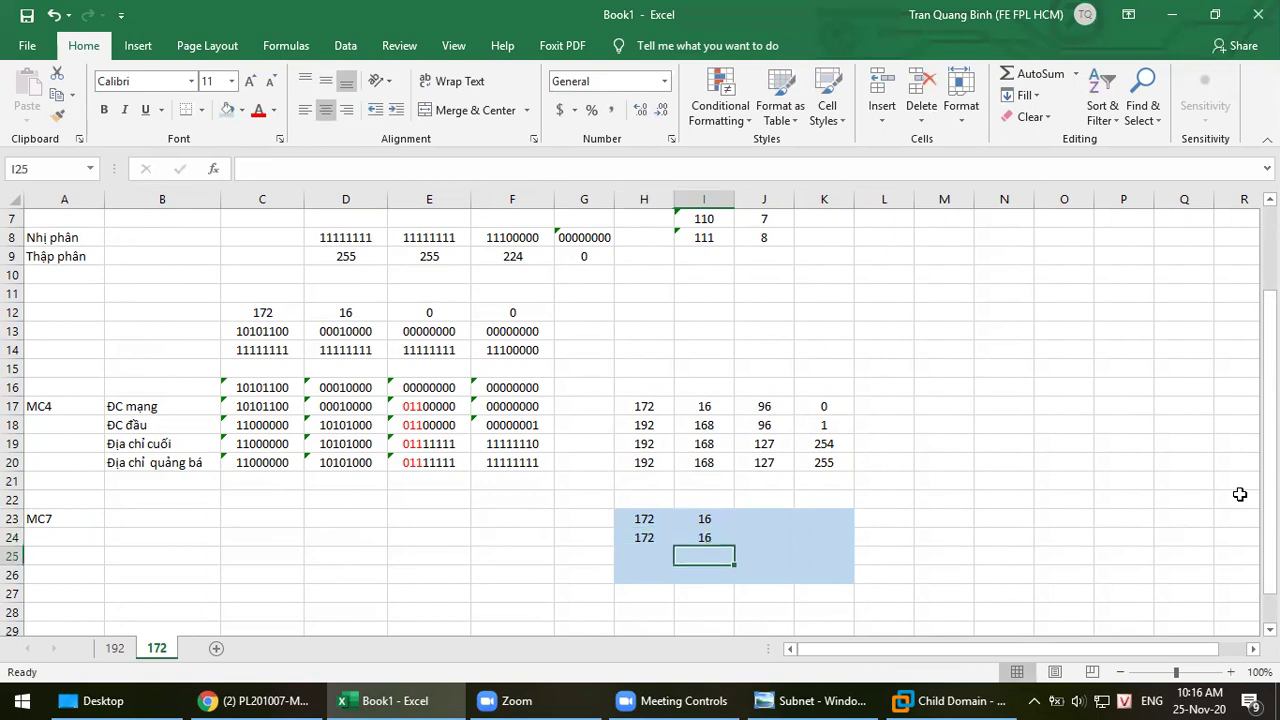
{"action": "key", "text": "shift+Left"}
{"action": "key", "text": "ctrl+d"}
{"action": "key", "text": "Down"}
{"action": "key", "text": "shift+Left"}
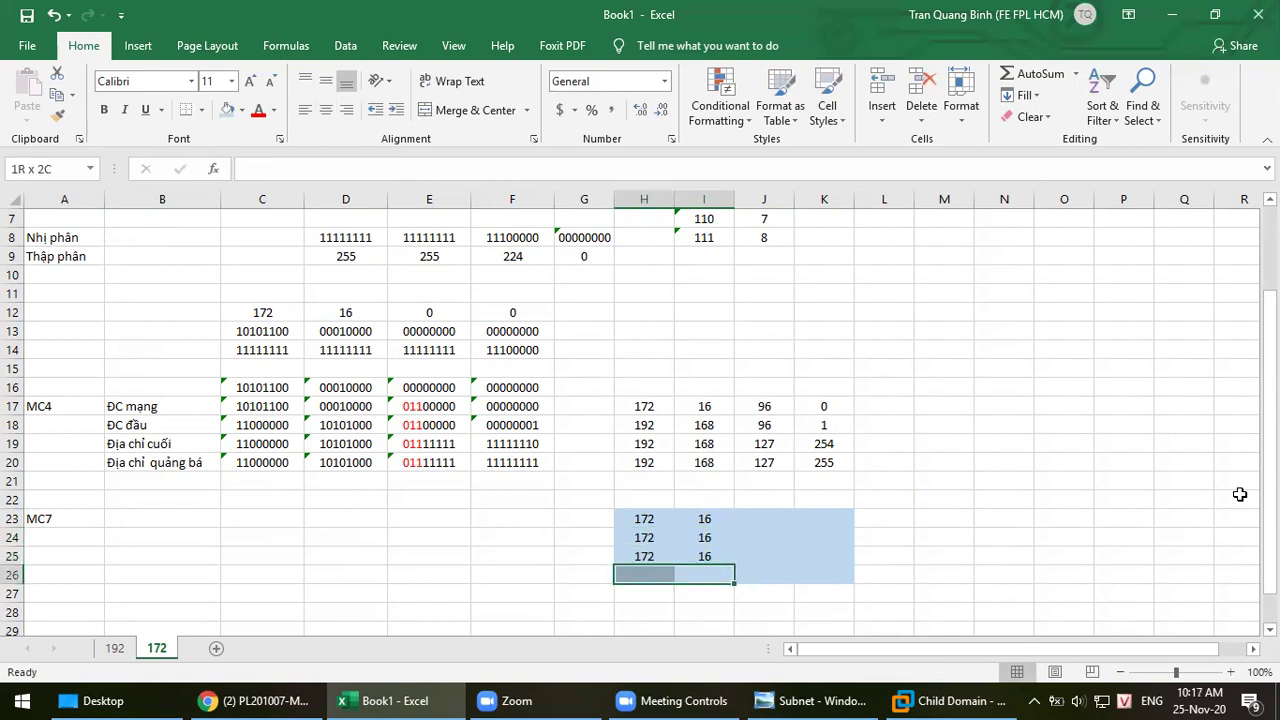
{"action": "key", "text": "ctrl+d"}
{"action": "key", "text": "Tab"}
{"action": "key", "text": "shift+Return"}
{"action": "key", "text": "shift+Return"}
{"action": "key", "text": "shift+Return"}
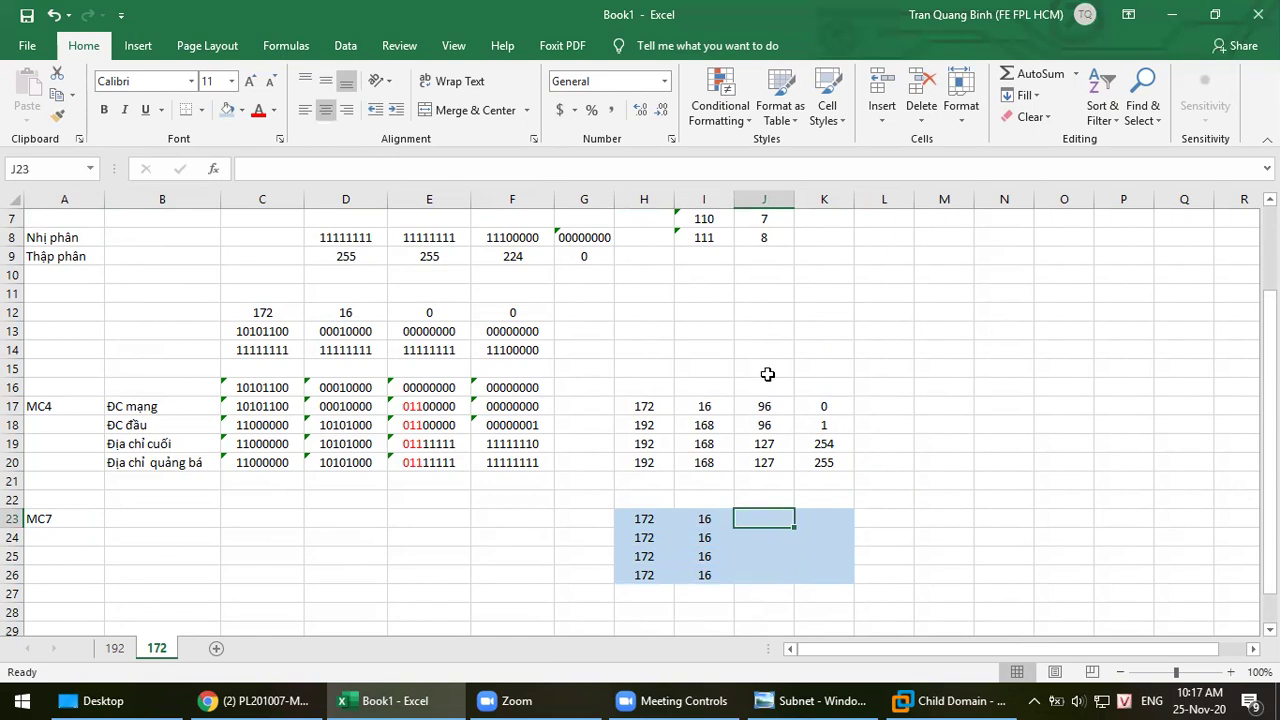
Step: Clear the old host count of 30 from E1
{"action": "scroll", "coordinate": [767, 374], "scroll_direction": "up", "scroll_amount": 2}
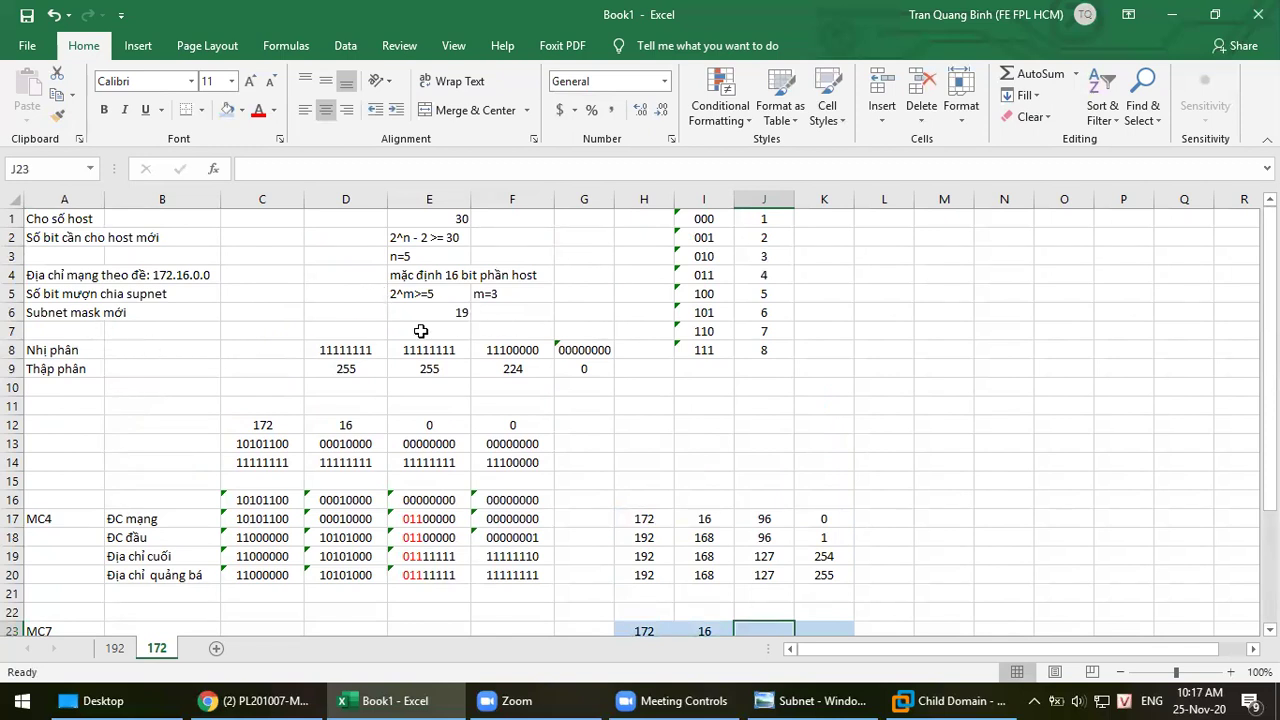
{"action": "left_click", "coordinate": [454, 216]}
{"action": "key", "text": "Delete"}
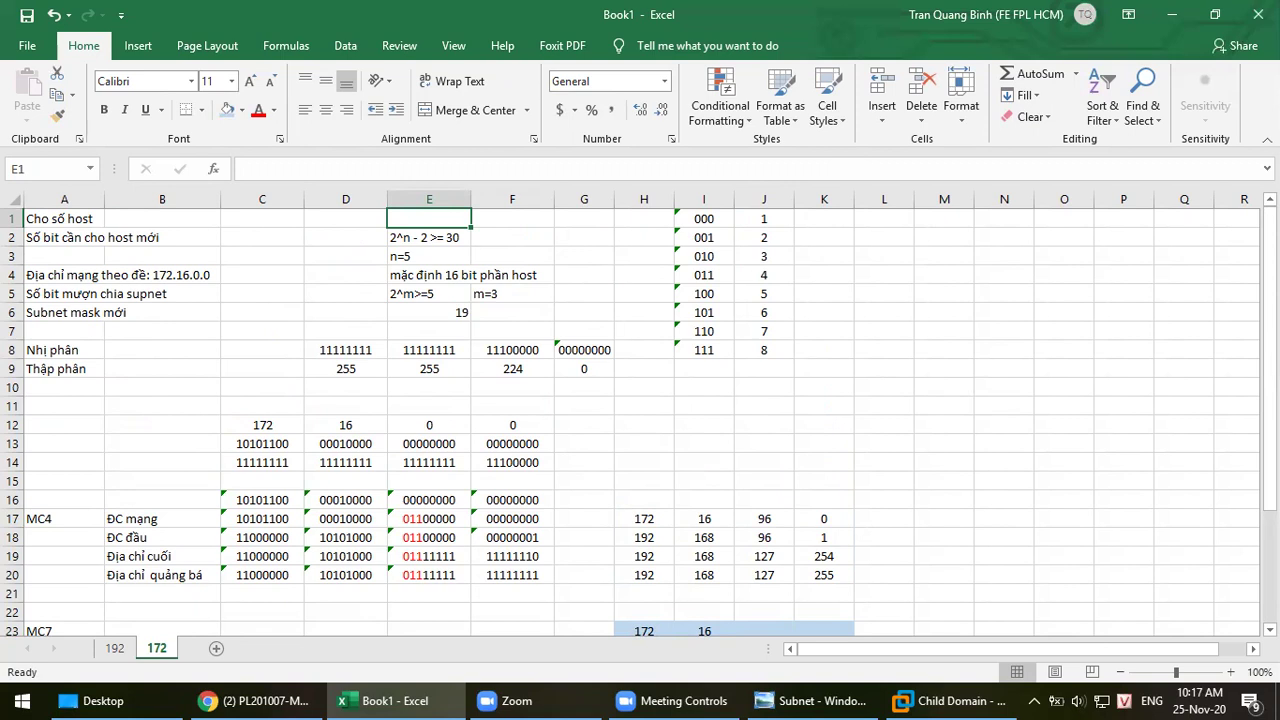
Step: Enter =2^13-2 in E1 so the host count reads 8190
{"action": "type", "text": "=2"}
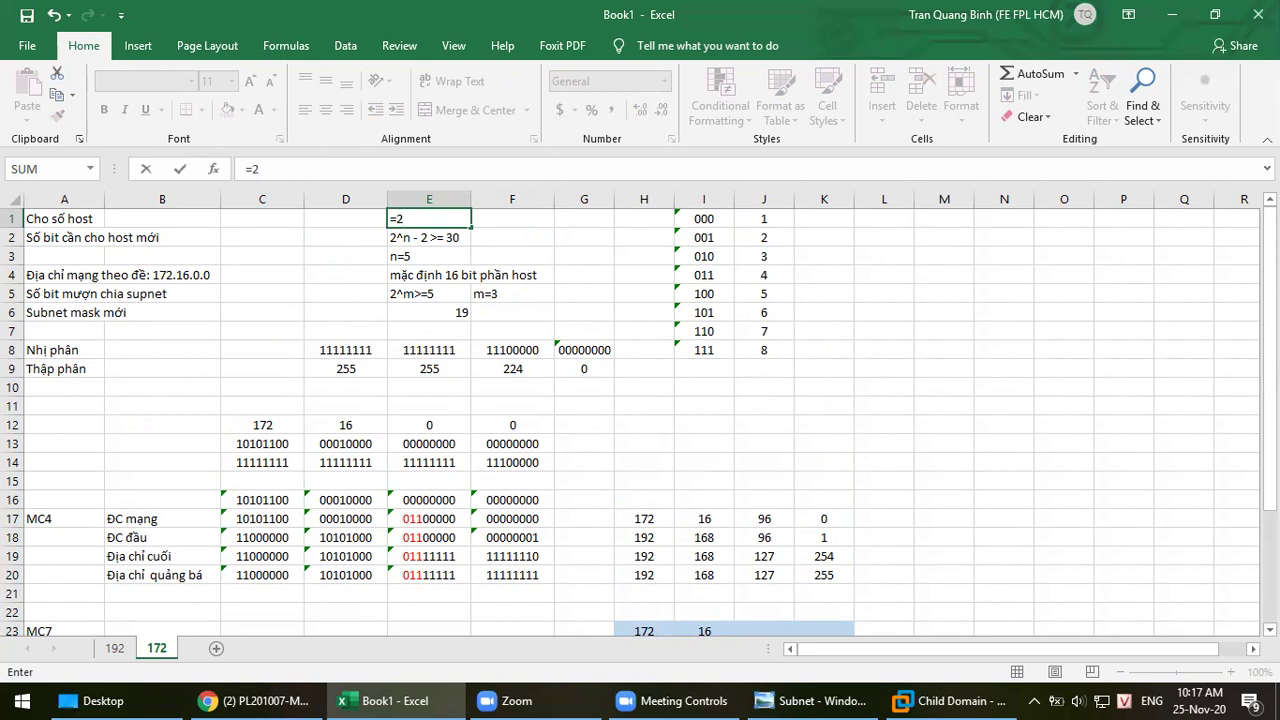
{"action": "type", "text": "3-2"}
{"action": "key", "text": "Return"}
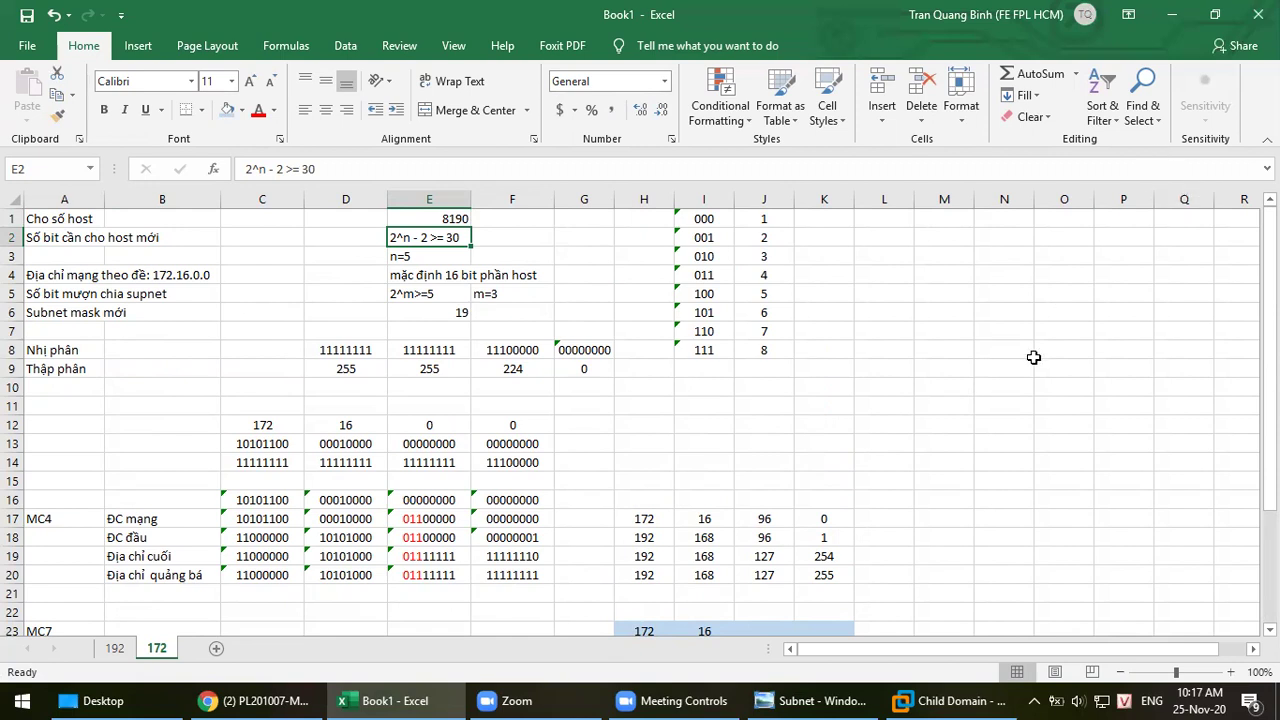
{"action": "left_click", "coordinate": [412, 216]}
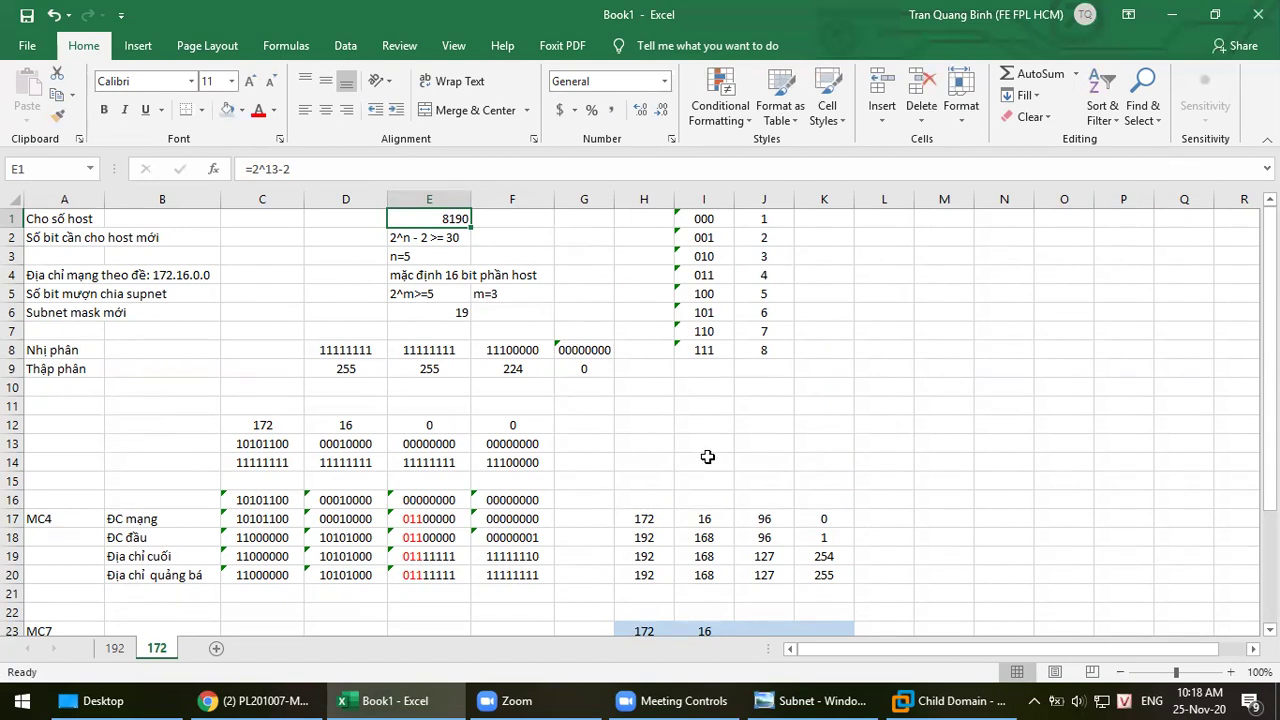
{"action": "scroll", "coordinate": [707, 455], "scroll_direction": "down", "scroll_amount": 2}
{"action": "scroll", "coordinate": [707, 457], "scroll_direction": "down", "scroll_amount": 1}
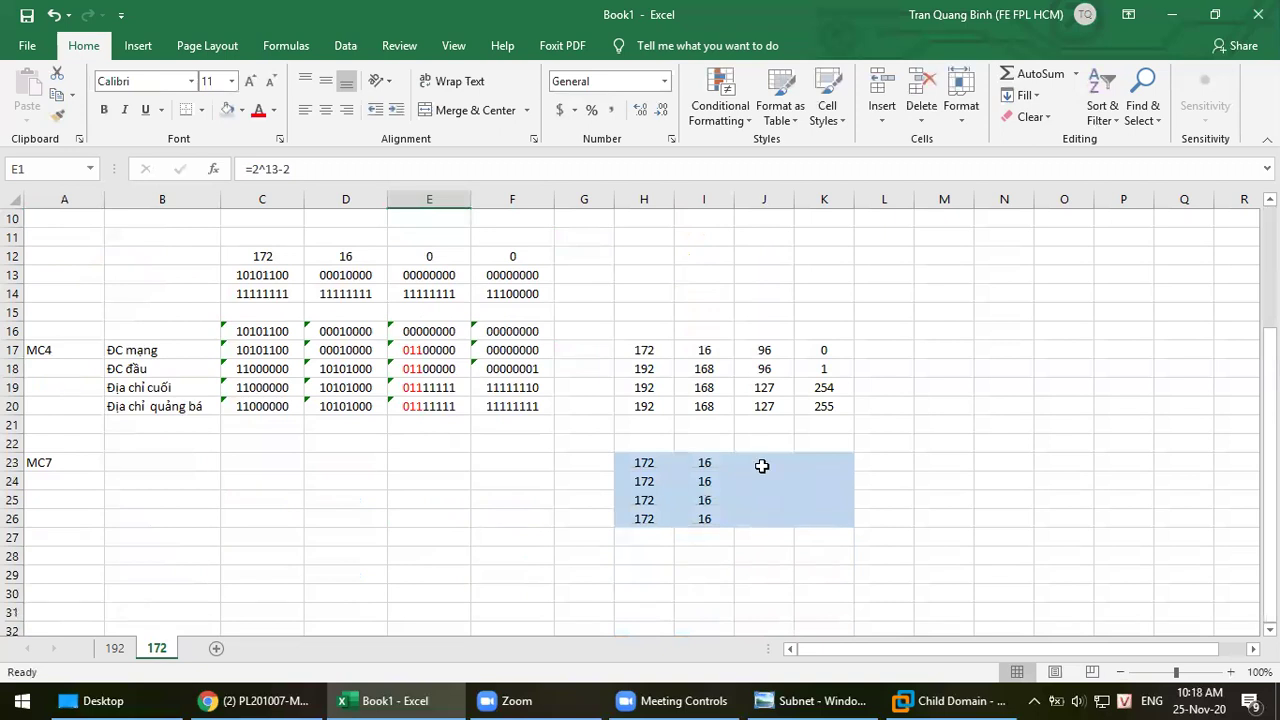
Step: Type the text note '1->7 into M23 beside the first MC7 row
{"action": "left_click", "coordinate": [762, 466]}
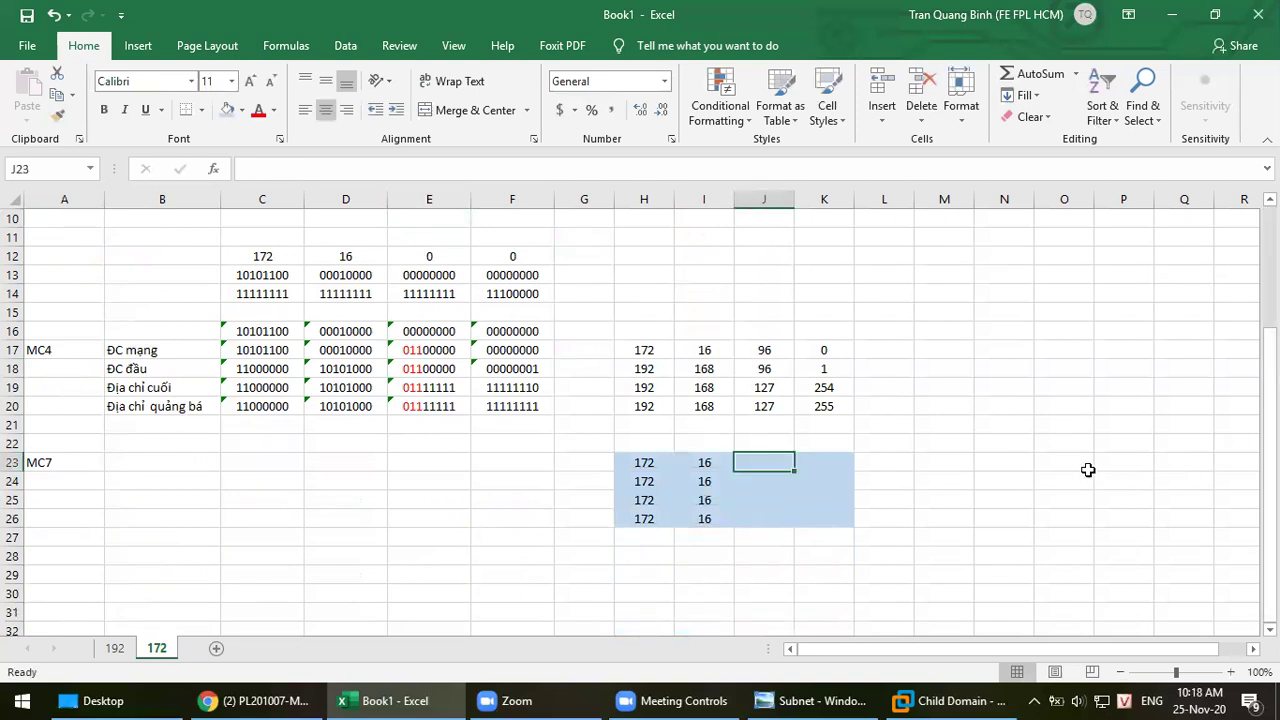
{"action": "left_click", "coordinate": [958, 461]}
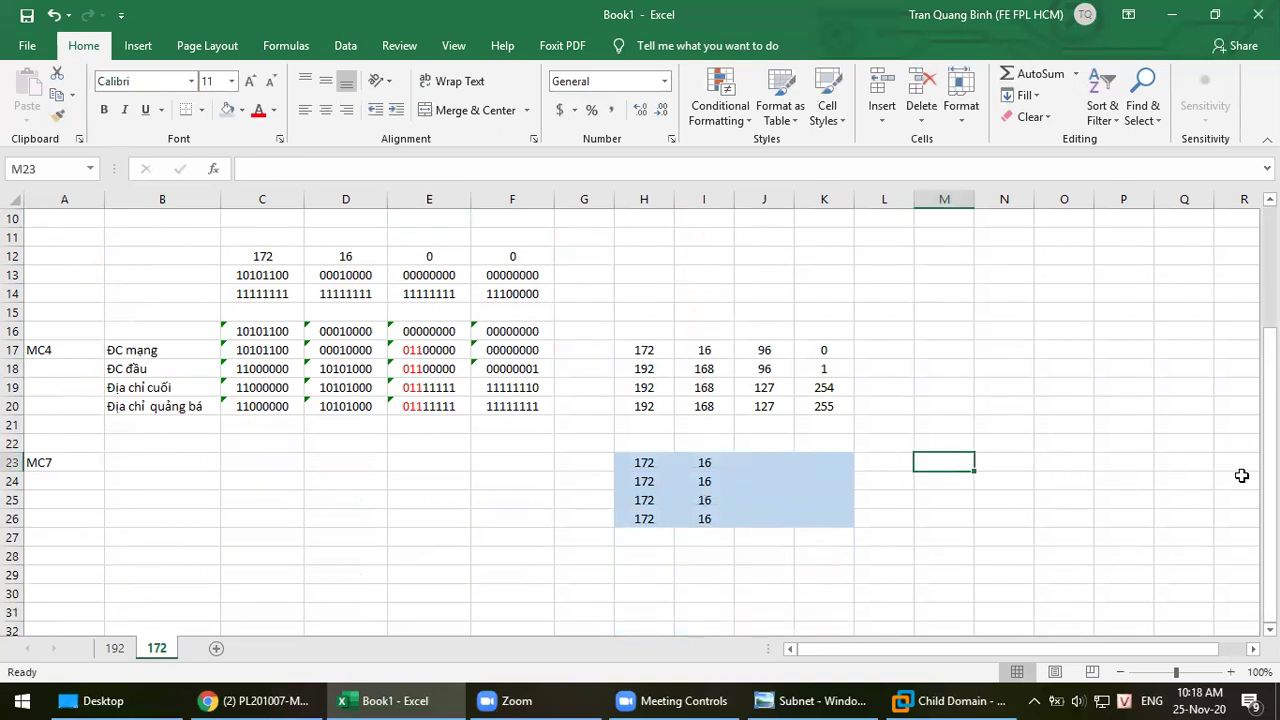
{"action": "type", "text": "1"}
{"action": "key", "text": "Home"}
{"action": "type", "text": "'"}
{"action": "type", "text": "->7"}
{"action": "key", "text": "Return"}
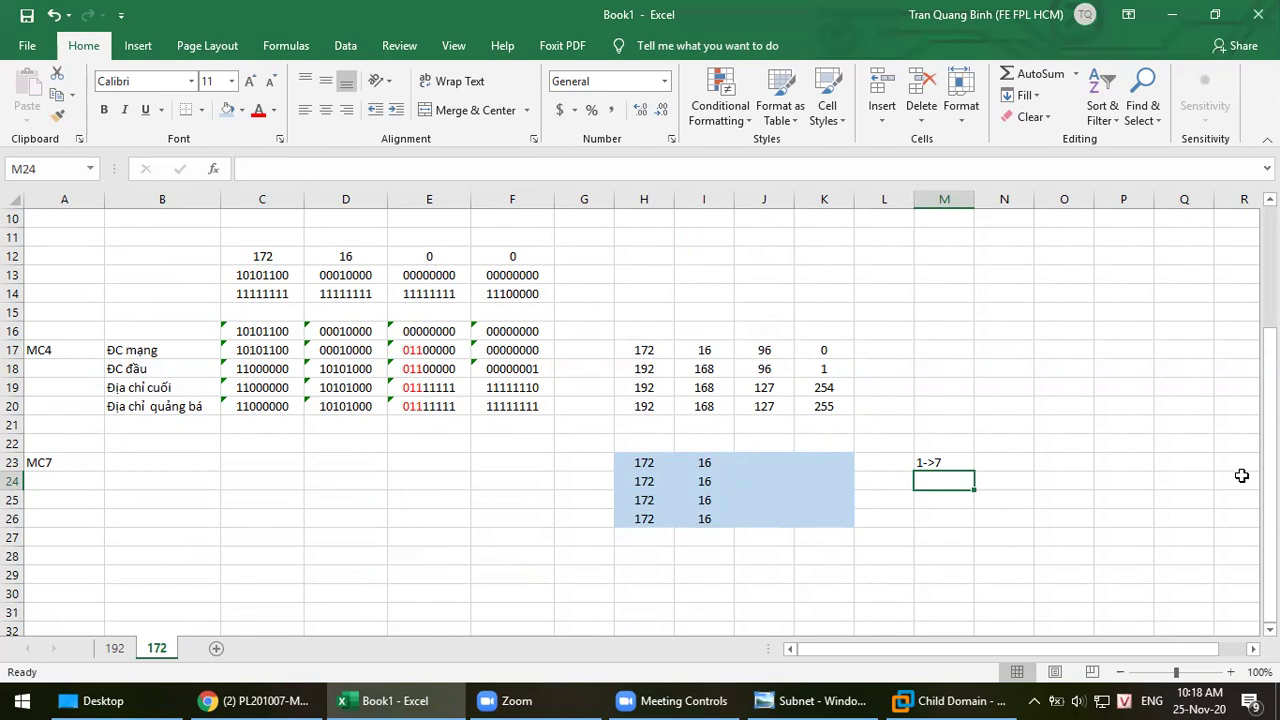
{"action": "scroll", "coordinate": [1060, 438], "scroll_direction": "up", "scroll_amount": 3}
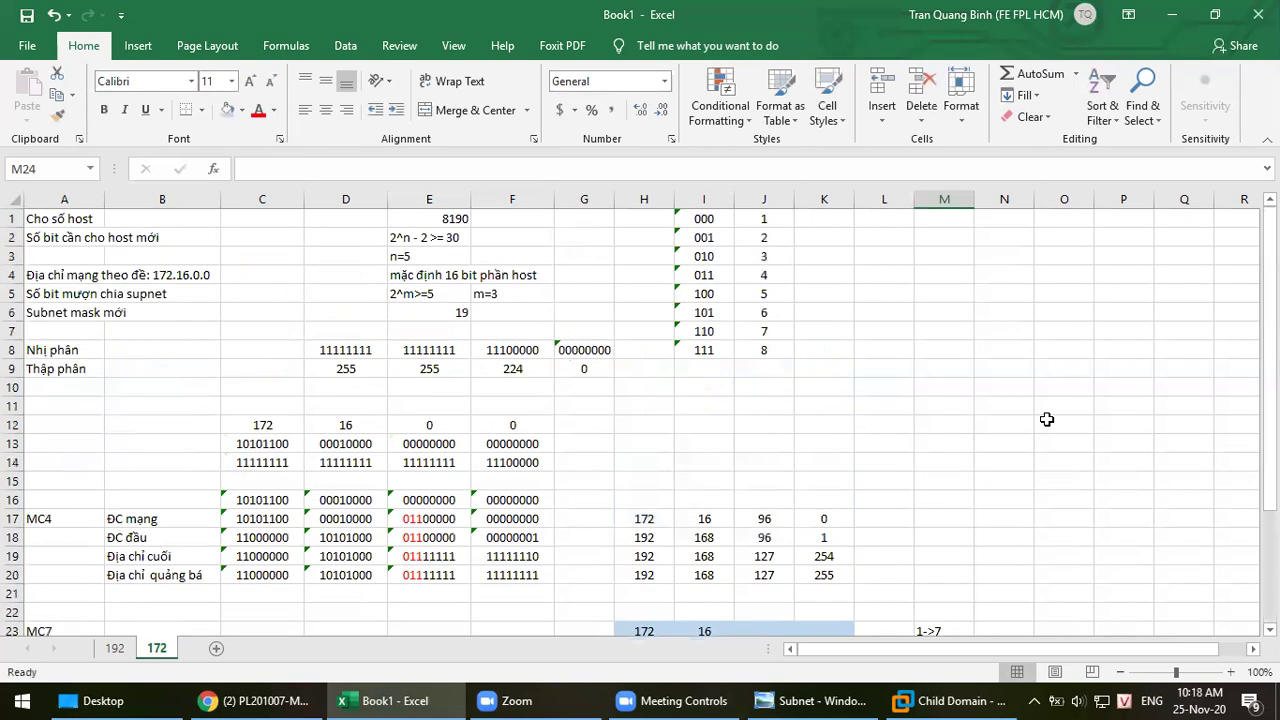
{"action": "left_click", "coordinate": [715, 332]}
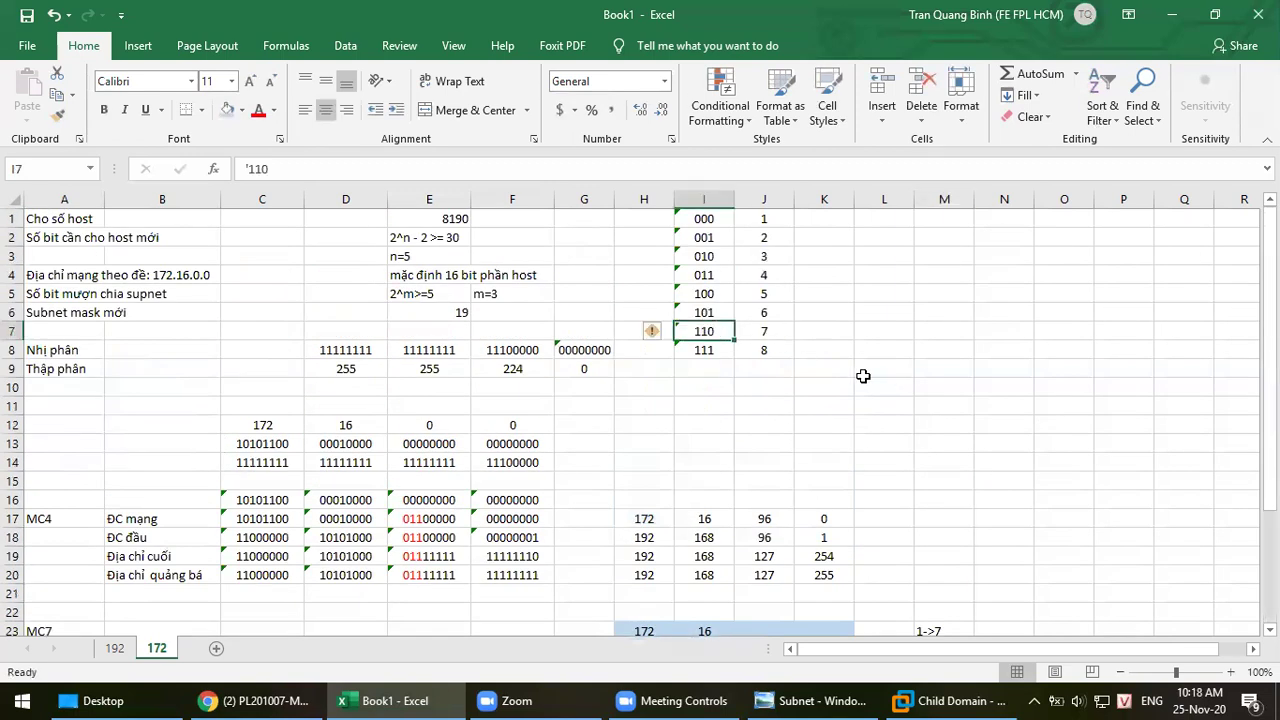
{"action": "scroll", "coordinate": [698, 560], "scroll_direction": "down", "scroll_amount": 1}
{"action": "scroll", "coordinate": [683, 633], "scroll_direction": "down", "scroll_amount": 2}
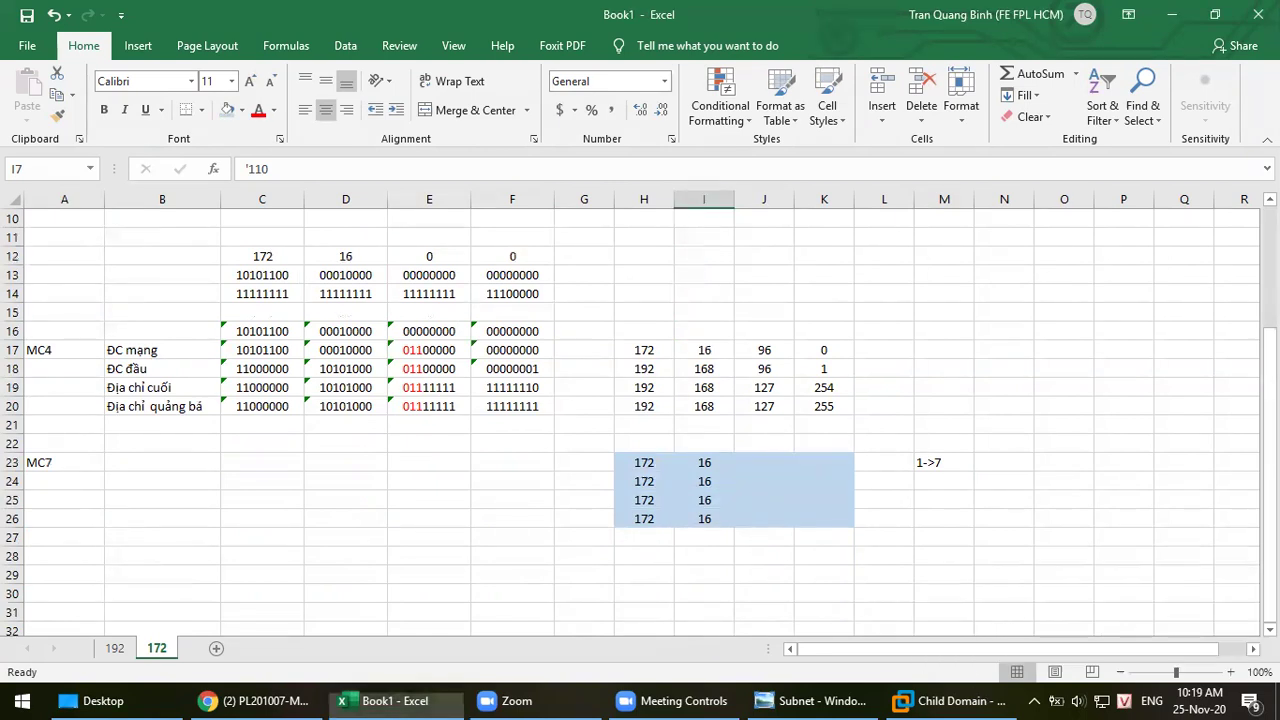
{"action": "scroll", "coordinate": [854, 506], "scroll_direction": "up", "scroll_amount": 3}
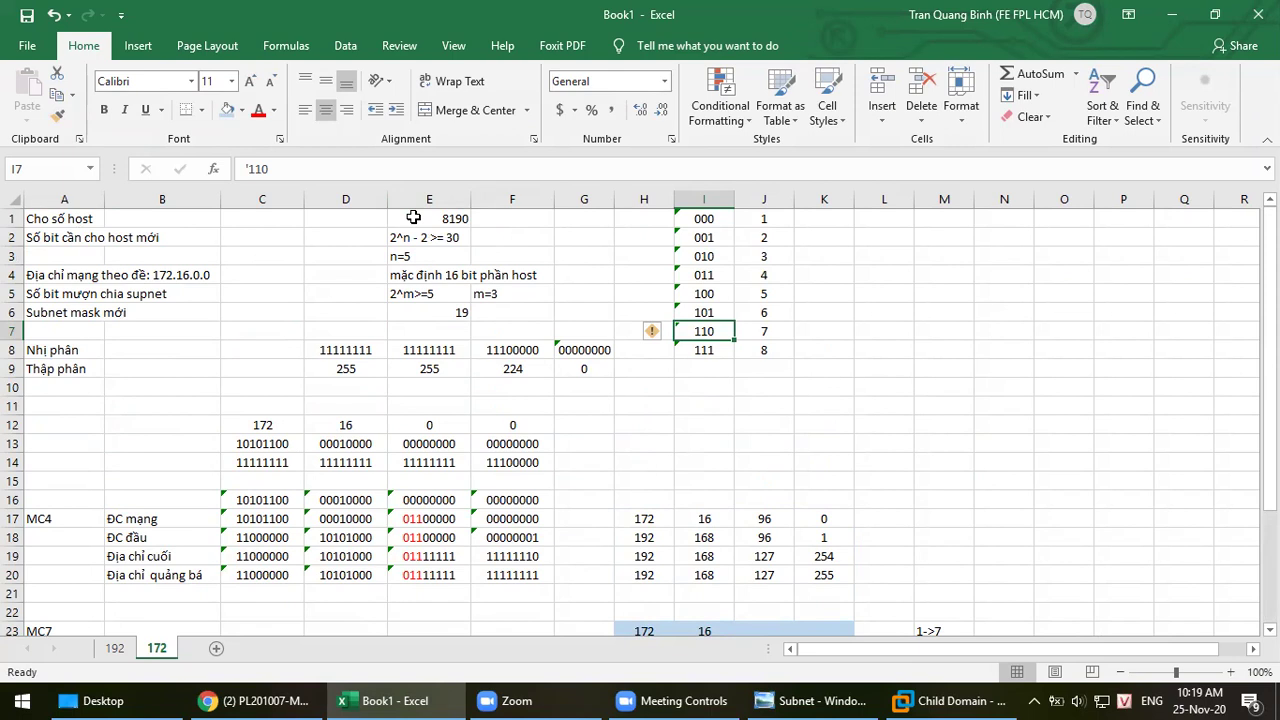
{"action": "scroll", "coordinate": [737, 545], "scroll_direction": "down", "scroll_amount": 1}
Step: Enter 192/0 and 192/1 as the last two octets of MC7 rows 23 and 24
{"action": "left_click", "coordinate": [788, 574]}
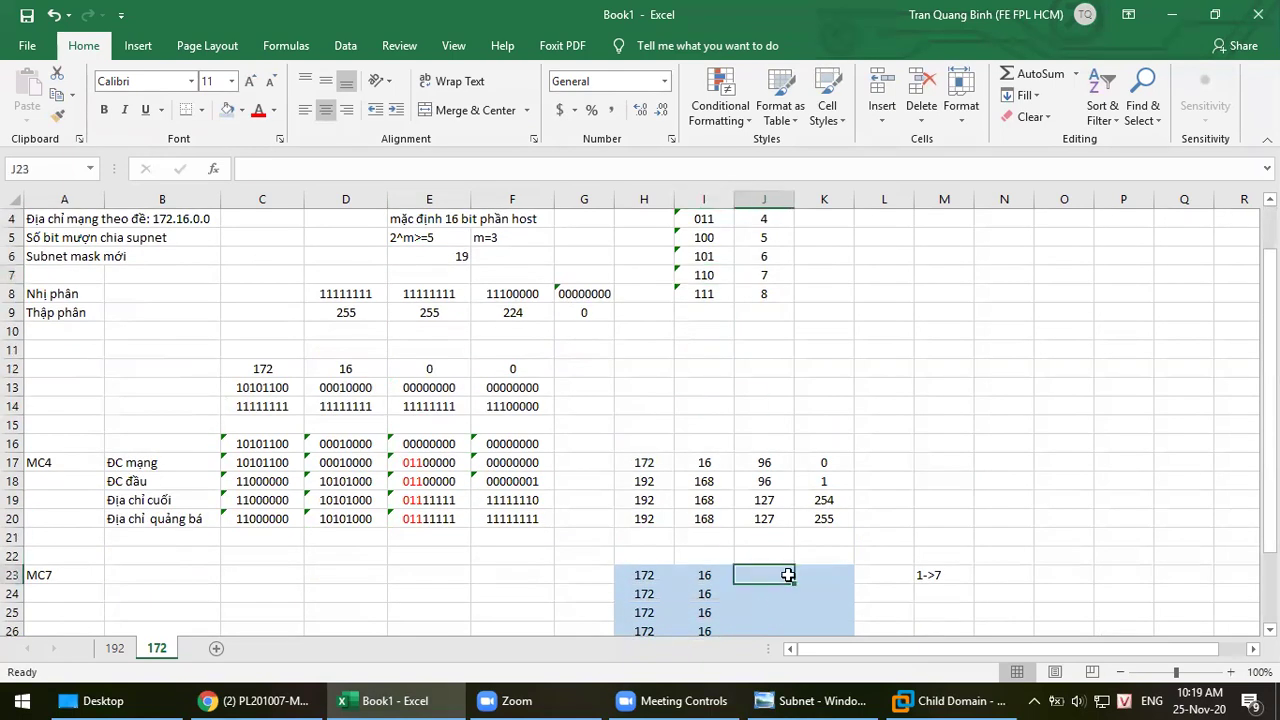
{"action": "type", "text": "1"}
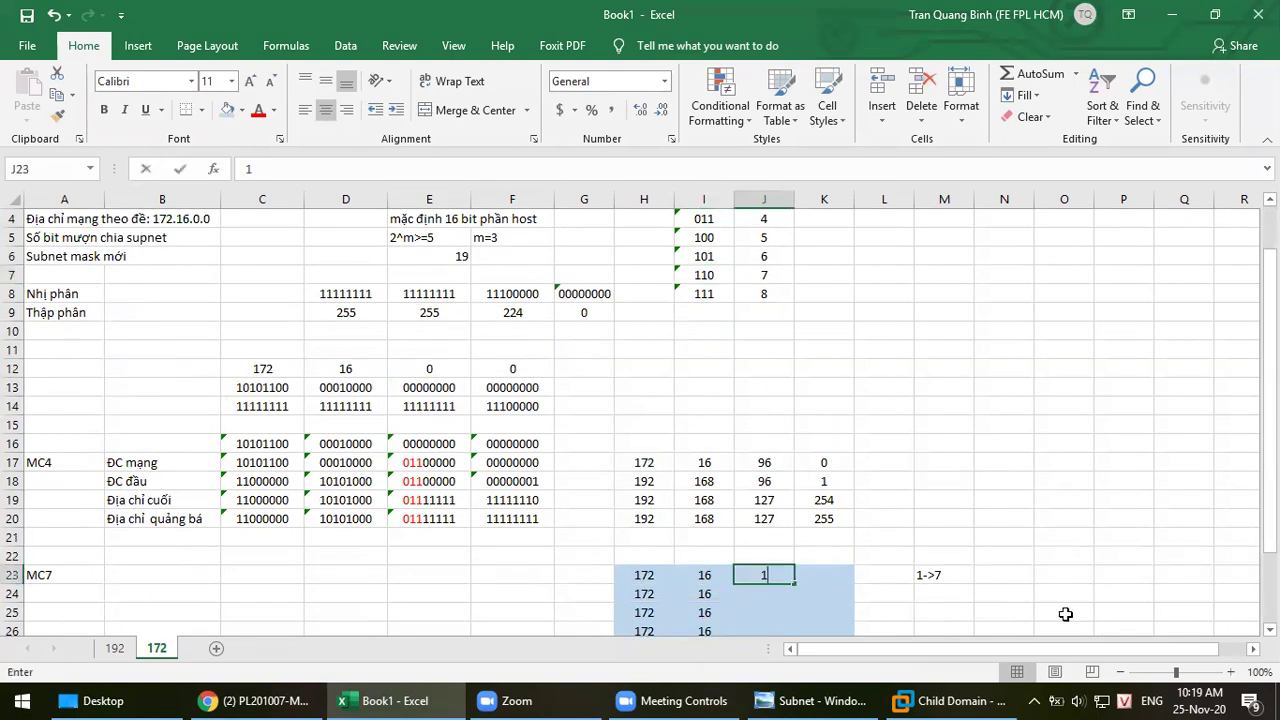
{"action": "type", "text": "92"}
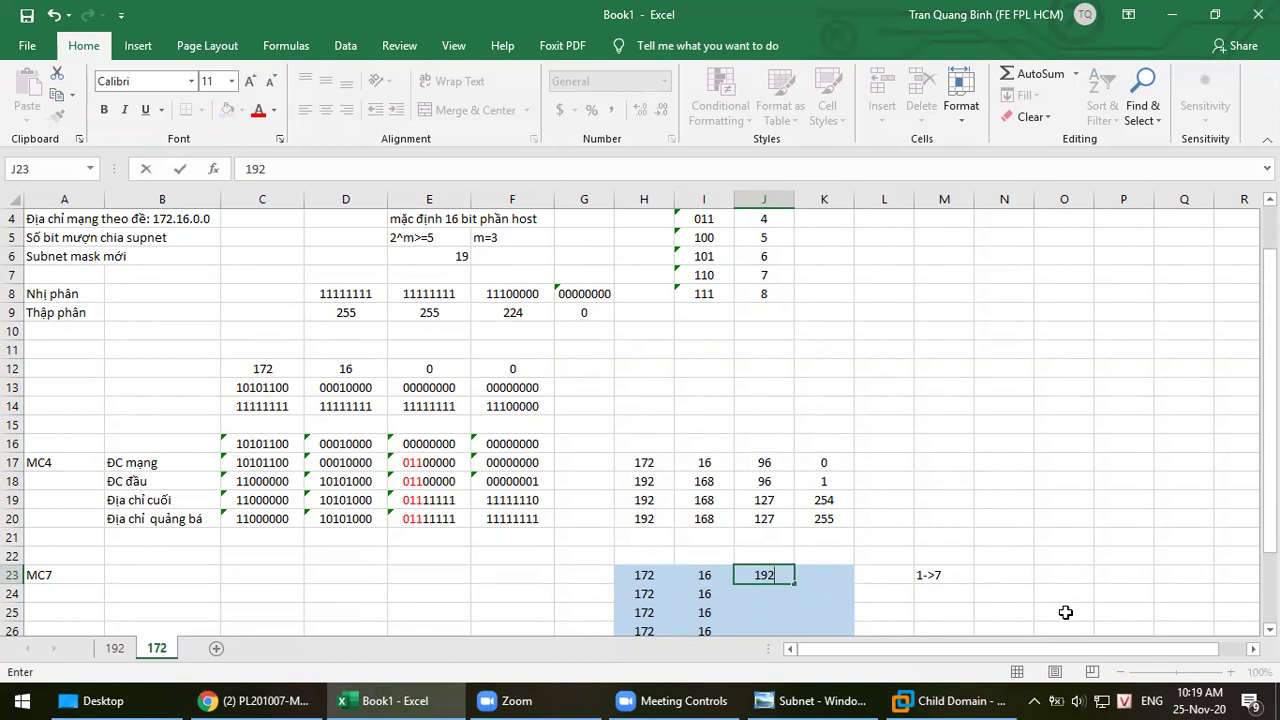
{"action": "key", "text": "Tab"}
{"action": "type", "text": "1"}
{"action": "key", "text": "Return"}
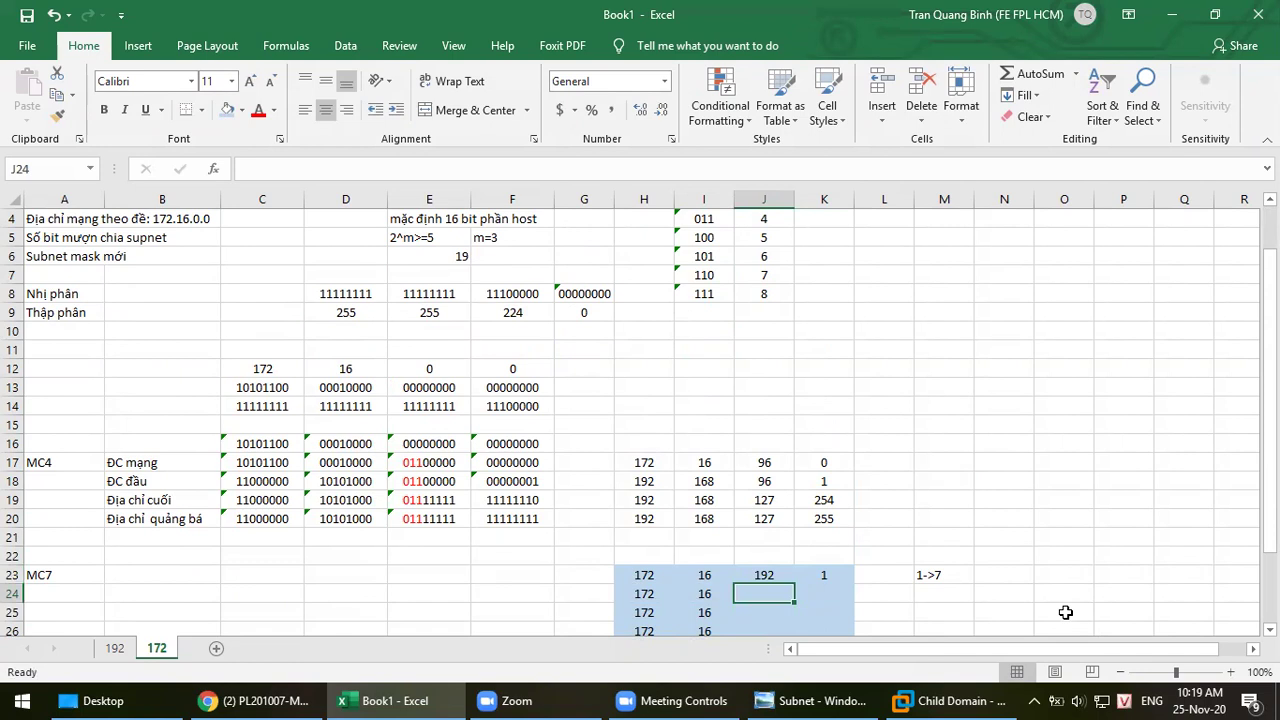
{"action": "type", "text": "192"}
{"action": "key", "text": "Tab"}
{"action": "key", "text": "Up"}
{"action": "type", "text": "0"}
{"action": "key", "text": "Return"}
{"action": "type", "text": "1"}
{"action": "key", "text": "Return"}
Step: Enter 255/254 and 255/255 as the last two octets of MC7 rows 25 and 26
{"action": "scroll", "coordinate": [943, 567], "scroll_direction": "down", "scroll_amount": 2}
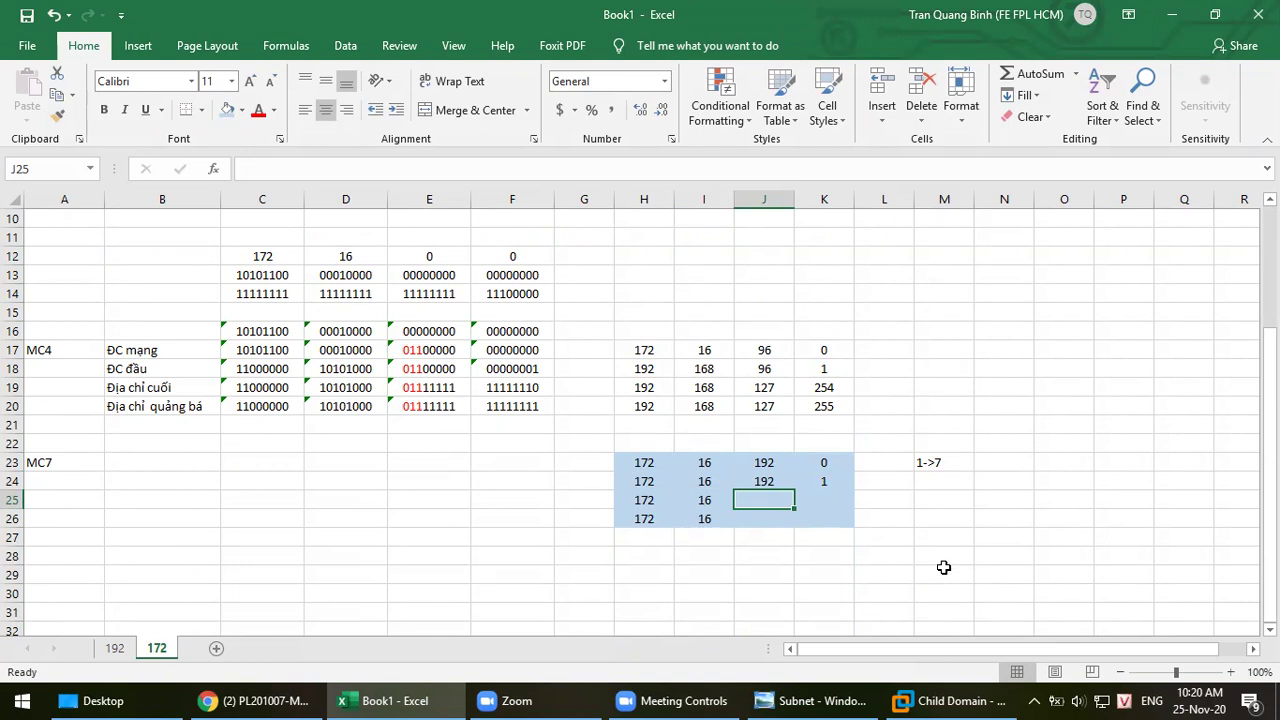
{"action": "type", "text": "2"}
{"action": "type", "text": "55"}
{"action": "key", "text": "Tab"}
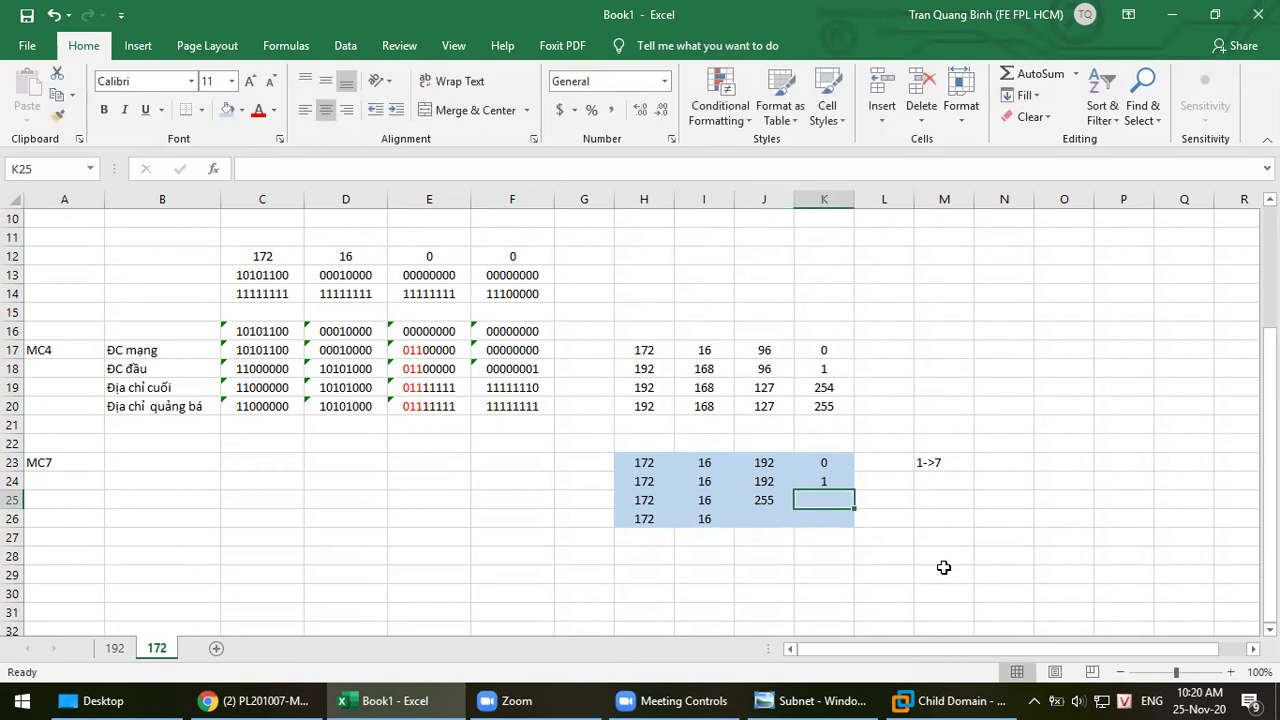
{"action": "type", "text": "254"}
{"action": "key", "text": "Return"}
{"action": "key", "text": "shift+Tab"}
{"action": "type", "text": "255"}
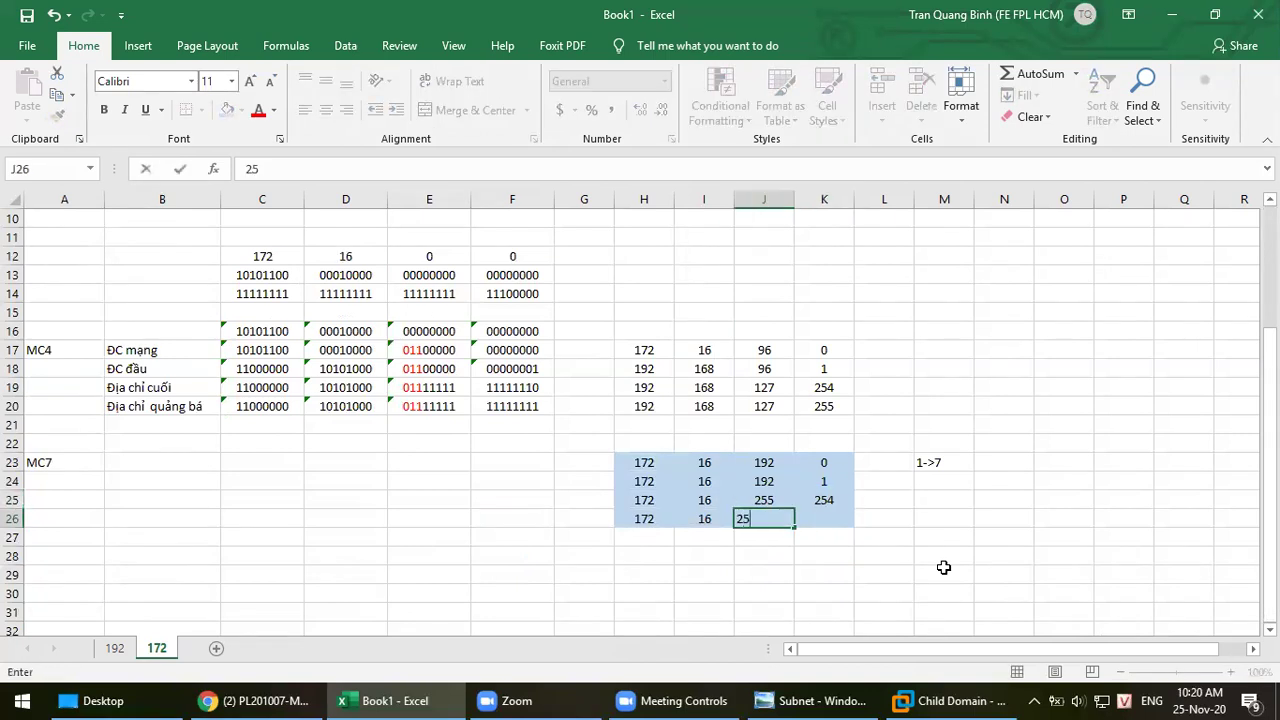
{"action": "key", "text": "Tab"}
{"action": "type", "text": "255"}
{"action": "key", "text": "shift+Left"}
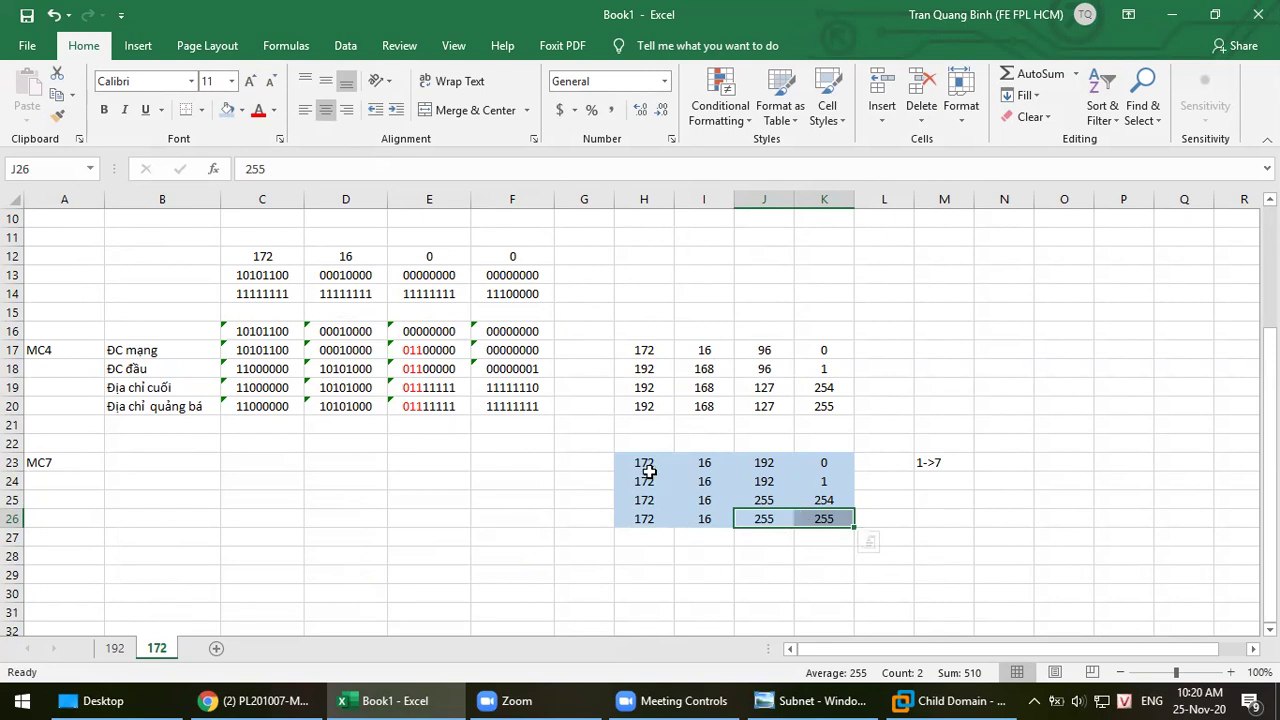
Step: Copy MC7's decimal block H23:K26 into N23:Q26
{"action": "left_click_drag", "start_coordinate": [648, 466], "coordinate": [816, 530]}
{"action": "key", "text": "ctrl+c"}
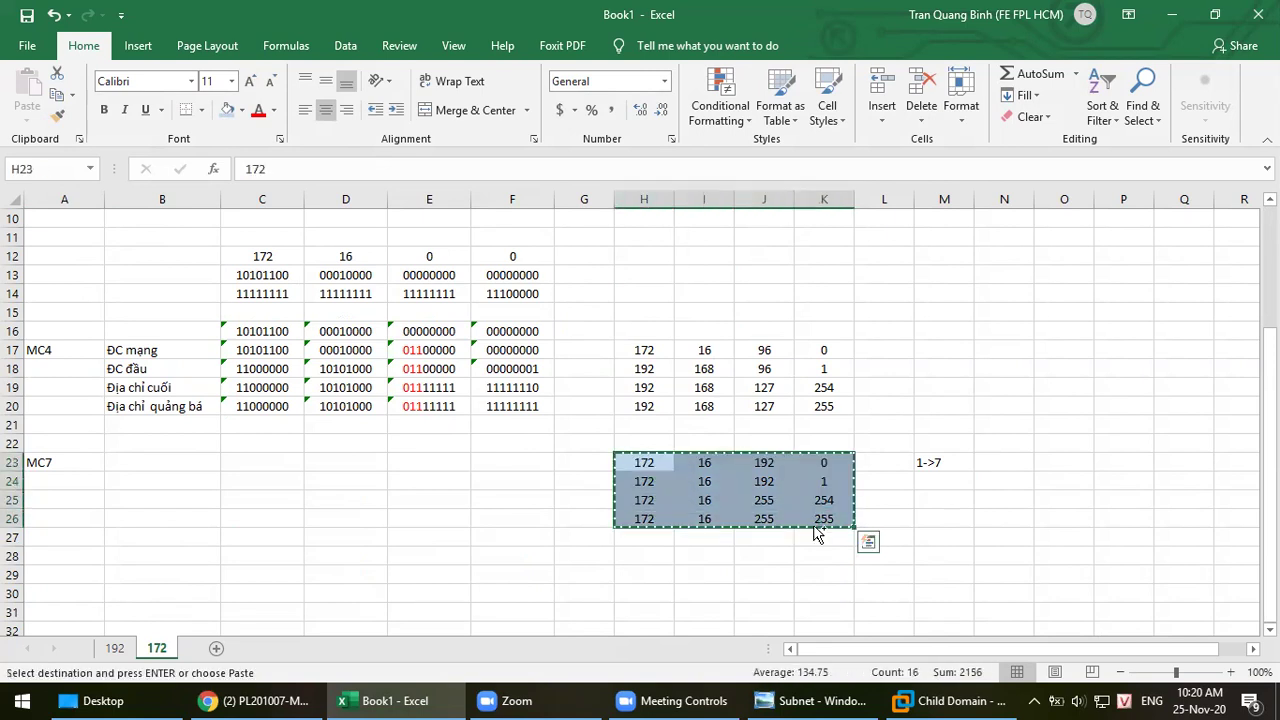
{"action": "left_click", "coordinate": [1021, 461]}
{"action": "key", "text": "ctrl+v"}
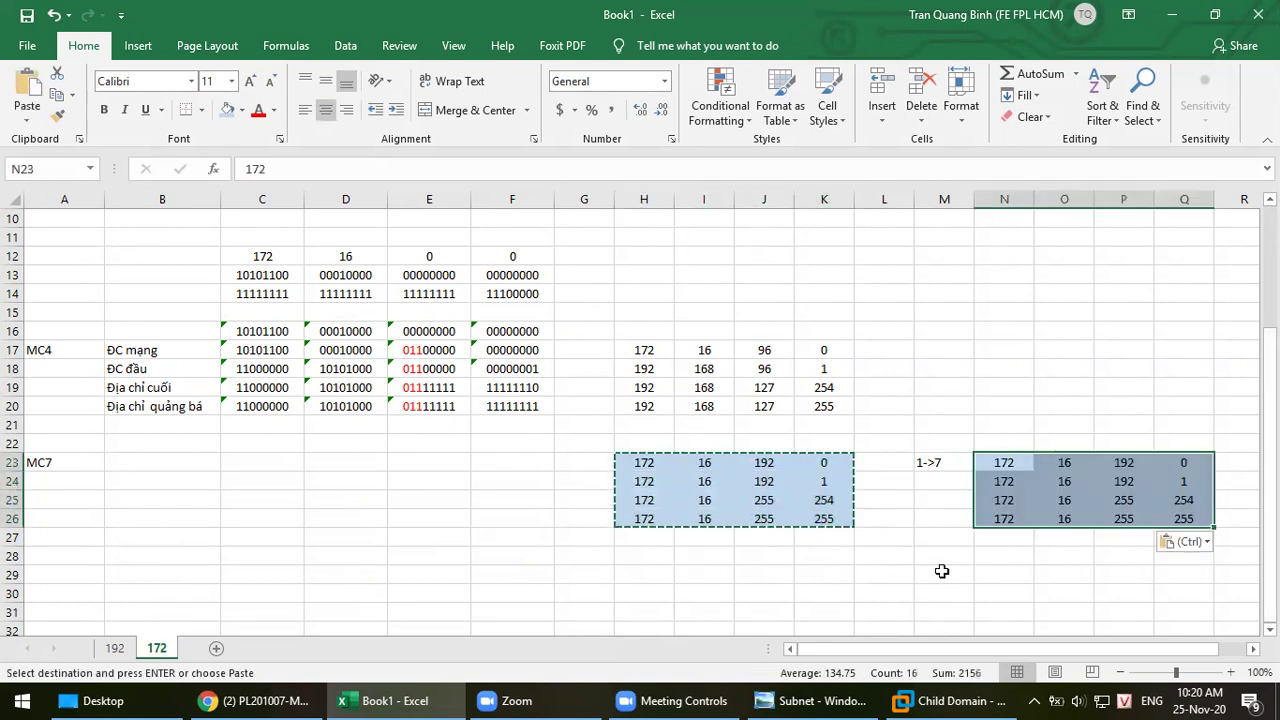
{"action": "key", "text": "Escape"}
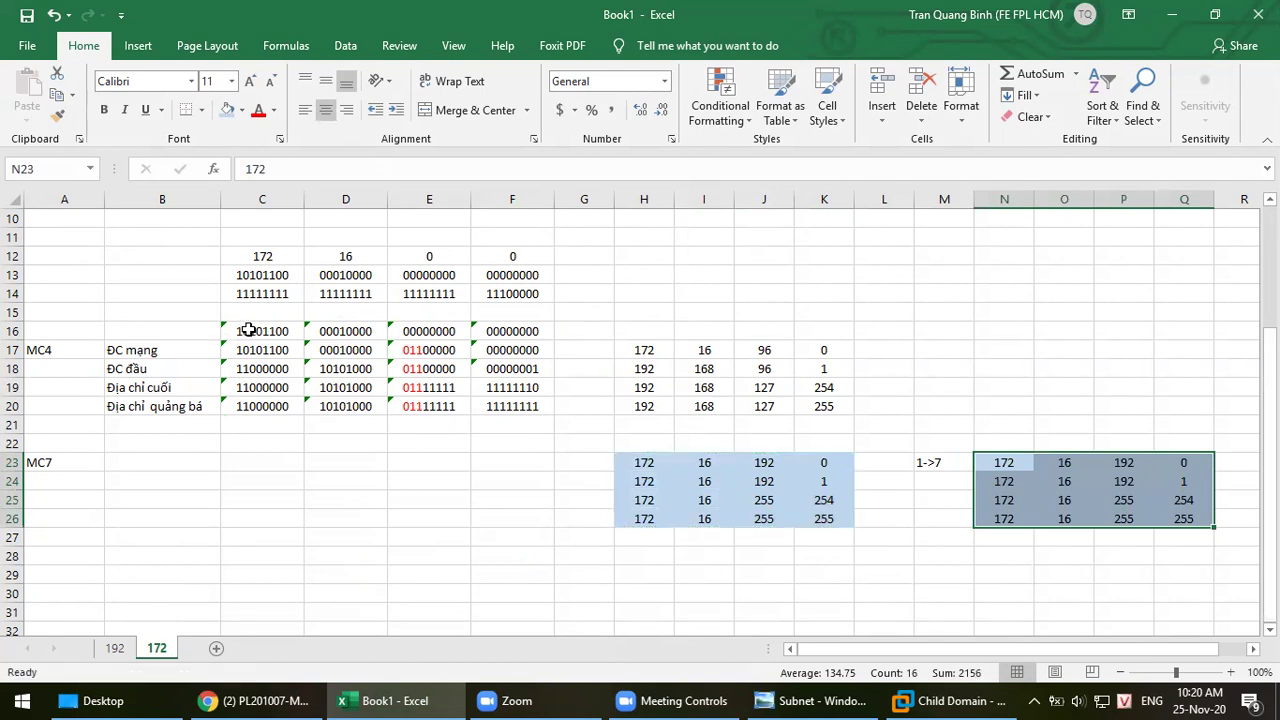
Step: Copy the MC4 binary table B17:K20 into B23:K26
{"action": "mouse_move", "coordinate": [190, 353]}
{"action": "left_mouse_down"}
{"action": "mouse_move", "coordinate": [432, 396]}
{"action": "mouse_move", "coordinate": [822, 408]}
{"action": "left_mouse_up"}
{"action": "key", "text": "ctrl+c"}
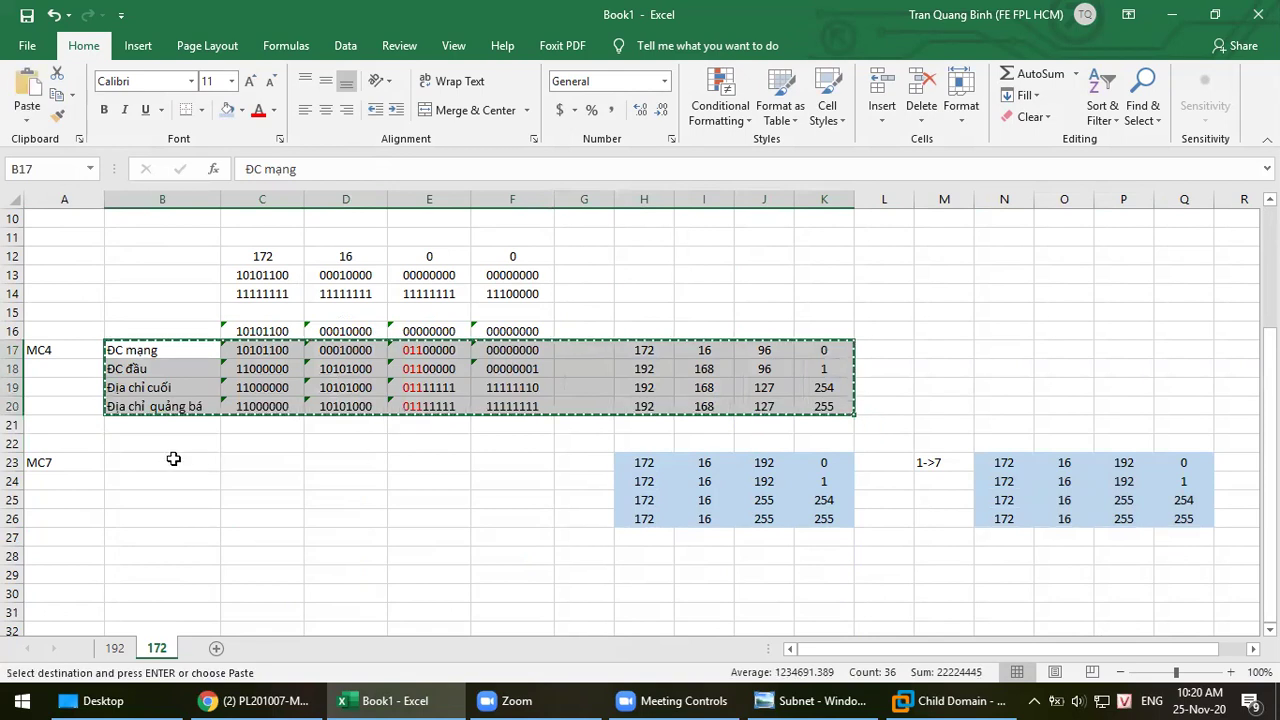
{"action": "left_click", "coordinate": [174, 458]}
{"action": "key", "text": "ctrl+v"}
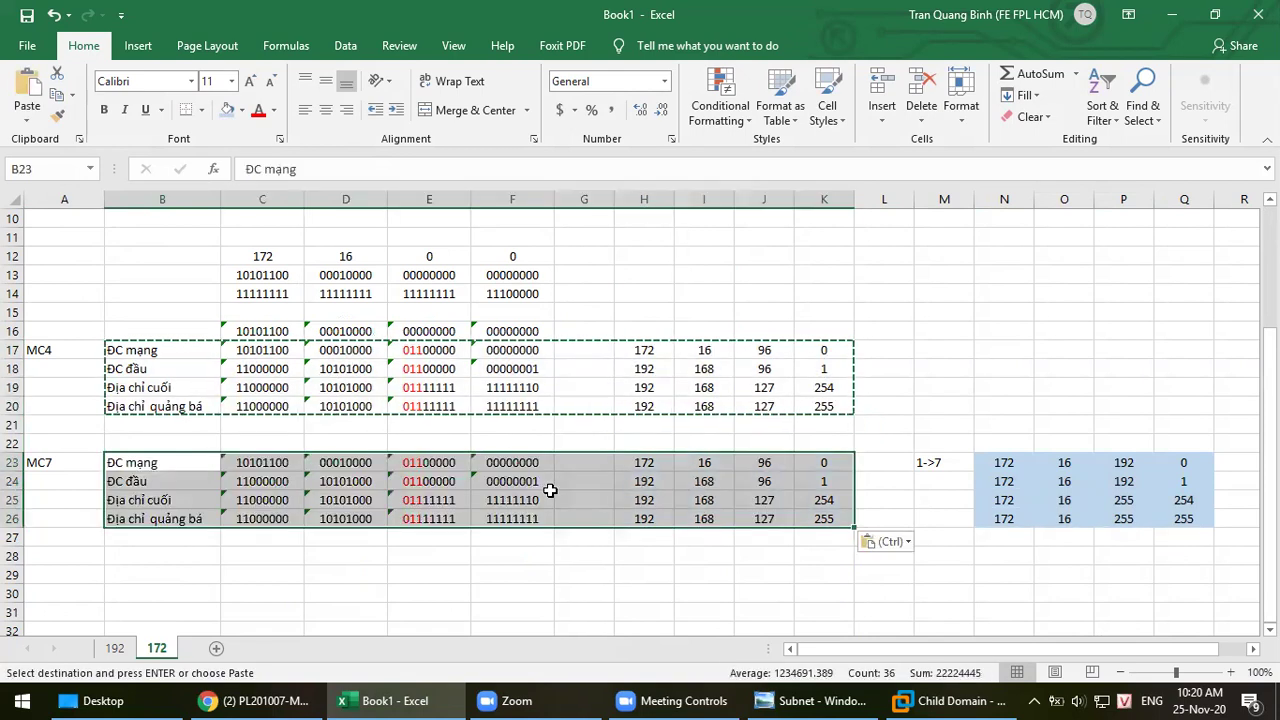
{"action": "key", "text": "Escape"}
{"action": "scroll", "coordinate": [550, 490], "scroll_direction": "up", "scroll_amount": 3}
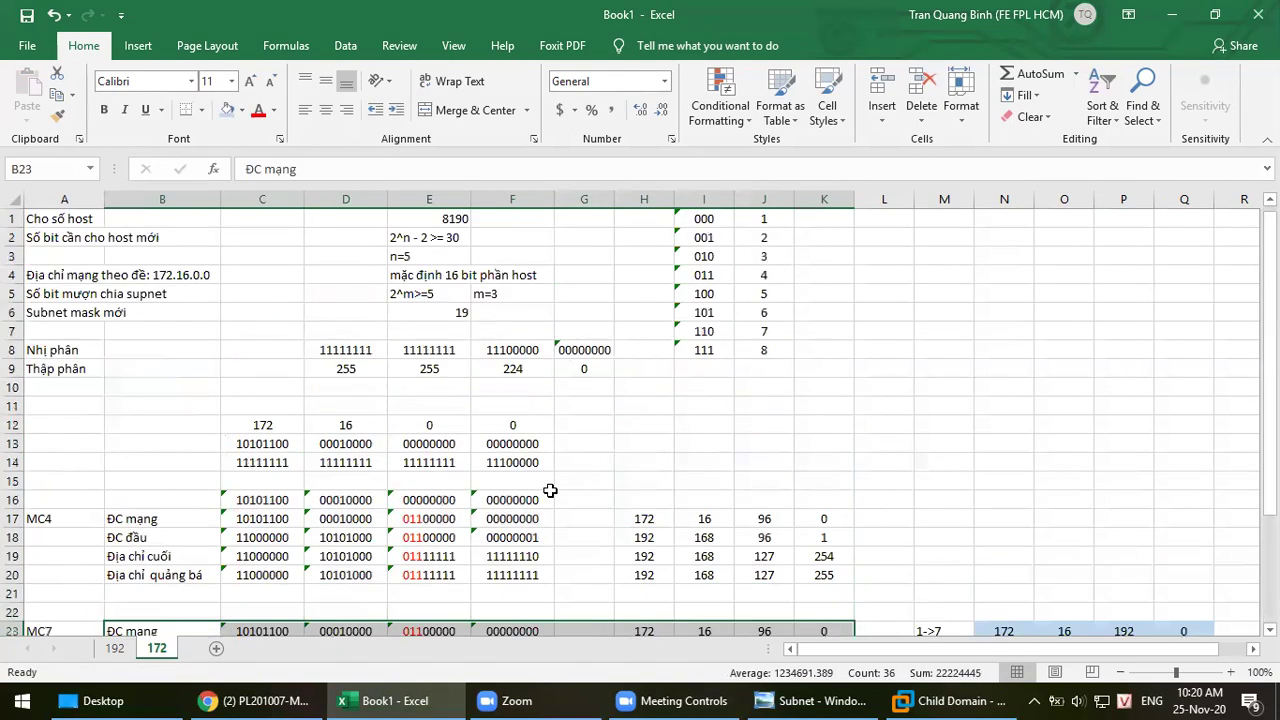
{"action": "scroll", "coordinate": [545, 489], "scroll_direction": "down", "scroll_amount": 2}
{"action": "scroll", "coordinate": [520, 490], "scroll_direction": "down", "scroll_amount": 1}
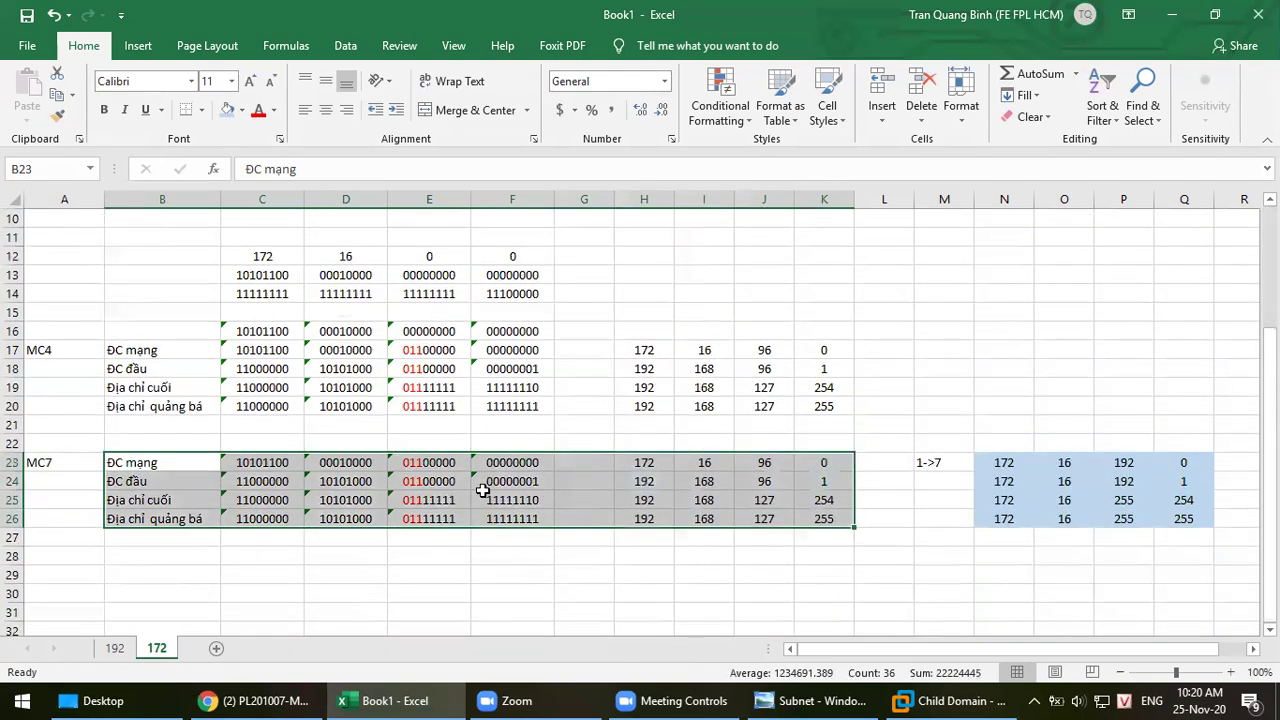
Step: Change E23's leading subnet bits from 011 to 110, giving 11000000
{"action": "double_click", "coordinate": [414, 462]}
{"action": "key", "text": "shift+Right"}
{"action": "key", "text": "shift+Right"}
{"action": "key", "text": "shift+Right"}
{"action": "type", "text": "110"}
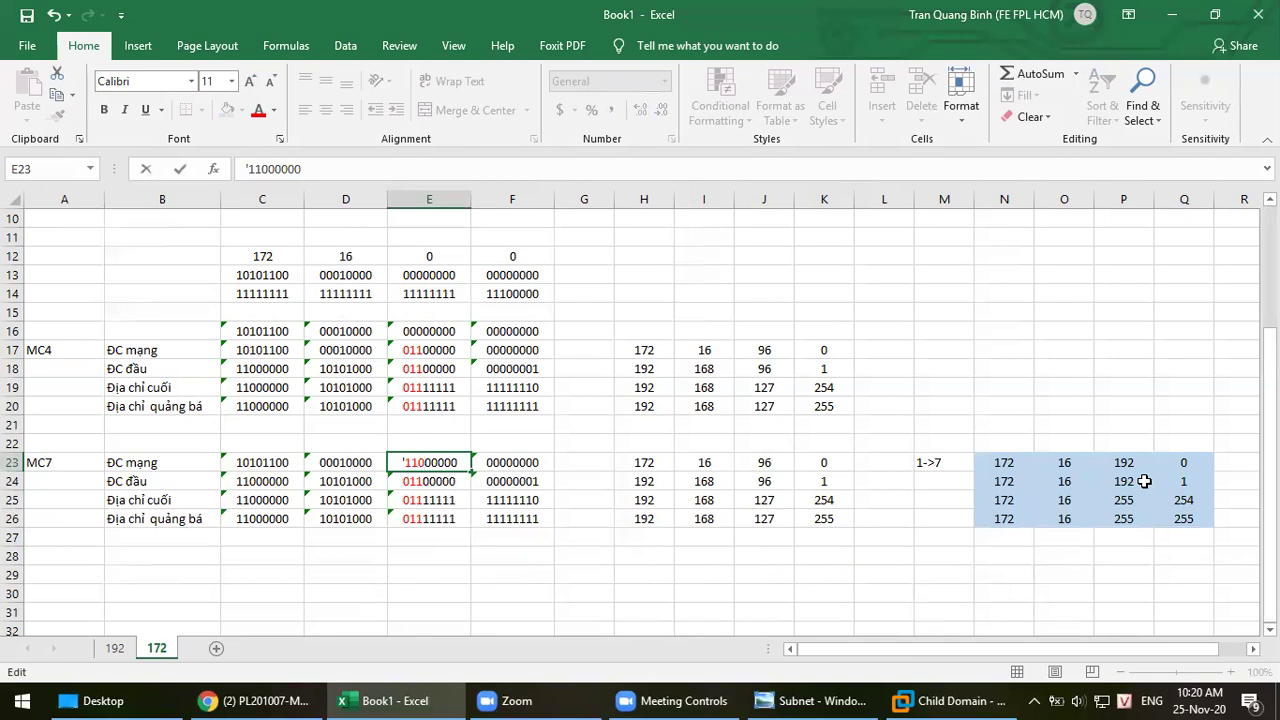
{"action": "key", "text": "Return"}
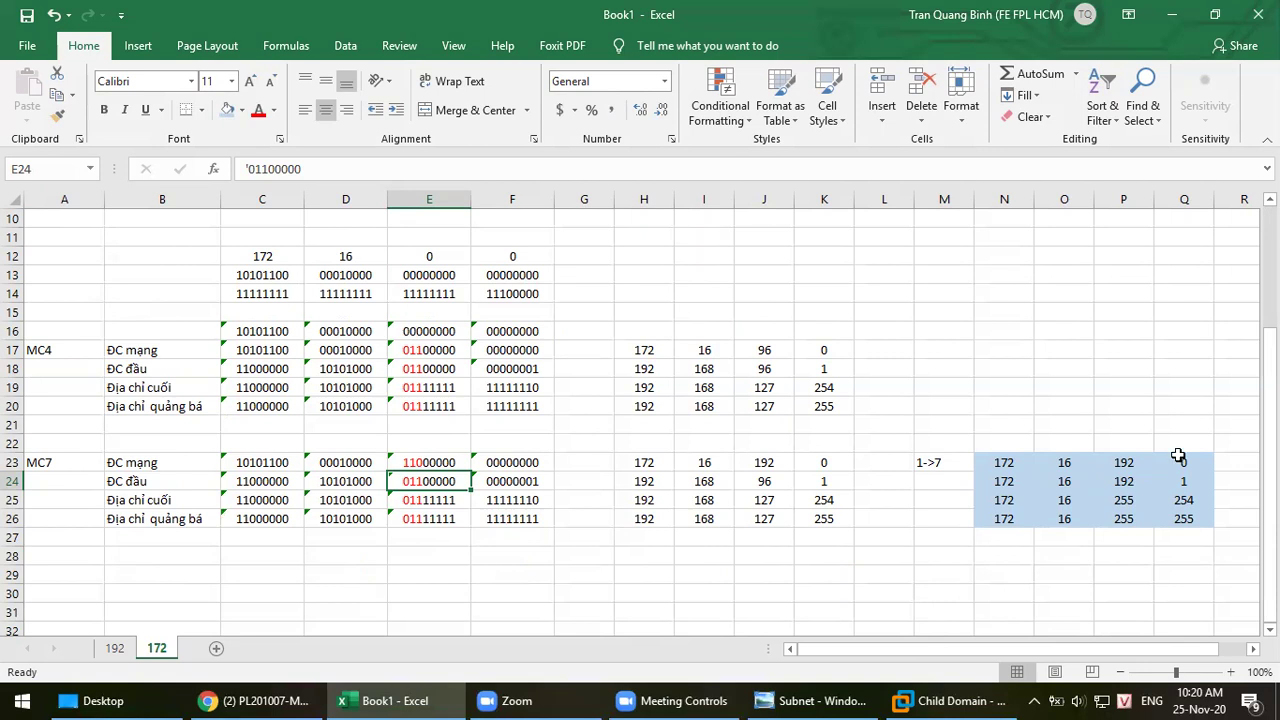
Step: Change P25 from 255 to 223 and fill it down into P26
{"action": "left_click", "coordinate": [1134, 497]}
{"action": "double_click", "coordinate": [1134, 497]}
{"action": "key", "text": "BackSpace"}
{"action": "key", "text": "BackSpace"}
{"action": "type", "text": "23"}
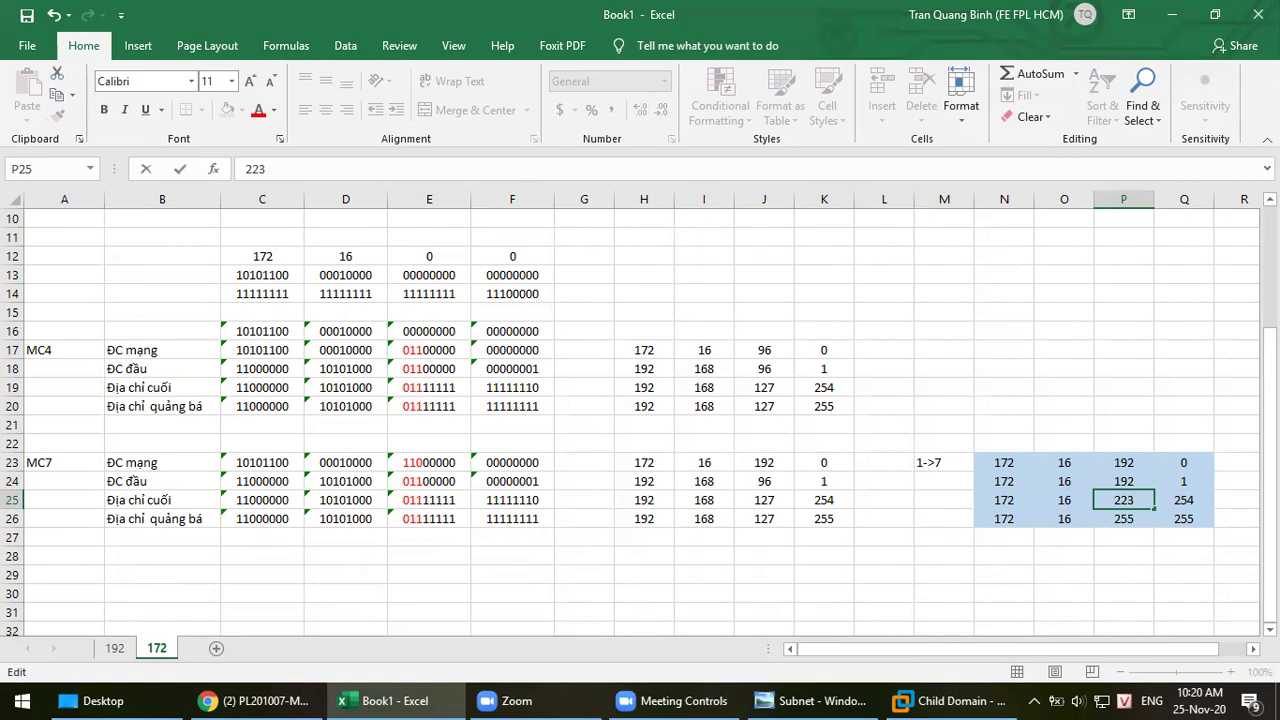
{"action": "key", "text": "Return"}
{"action": "key", "text": "ctrl+d"}
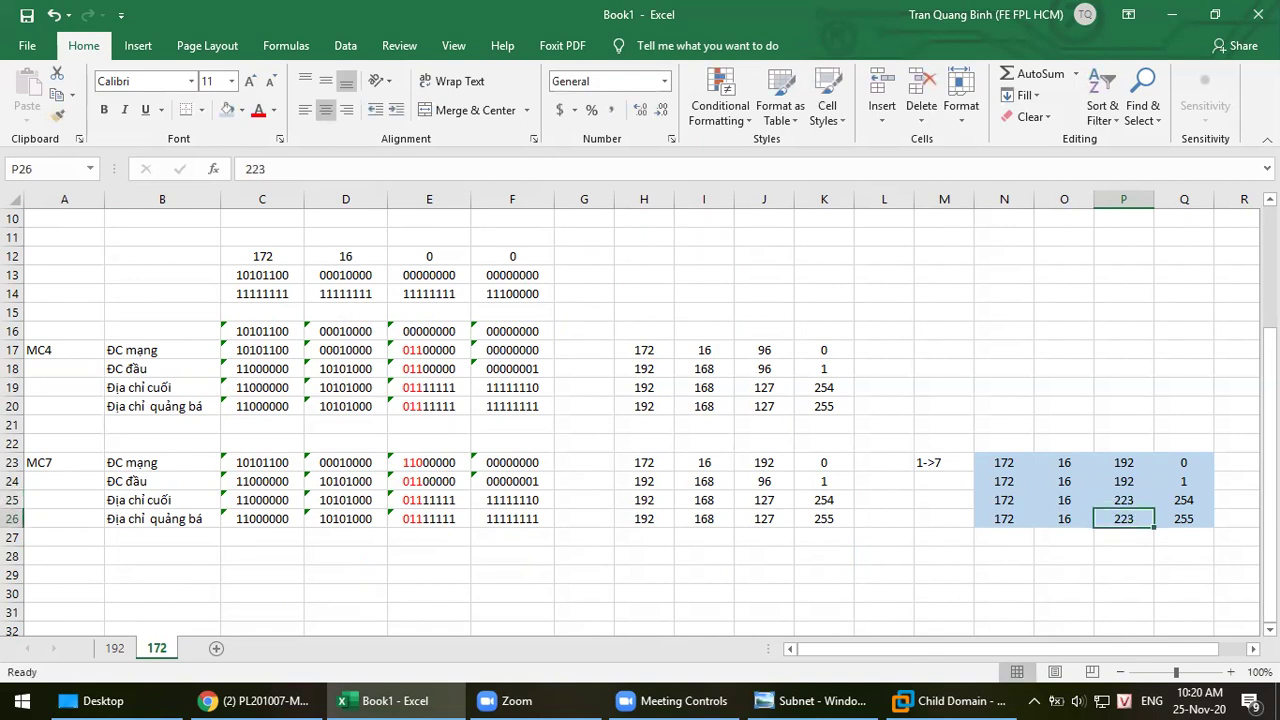
Step: Set E24 to 11000000 and E25 to 11011111, and copy E25 down into E26
{"action": "left_click", "coordinate": [440, 485]}
{"action": "key", "text": "ctrl+z"}
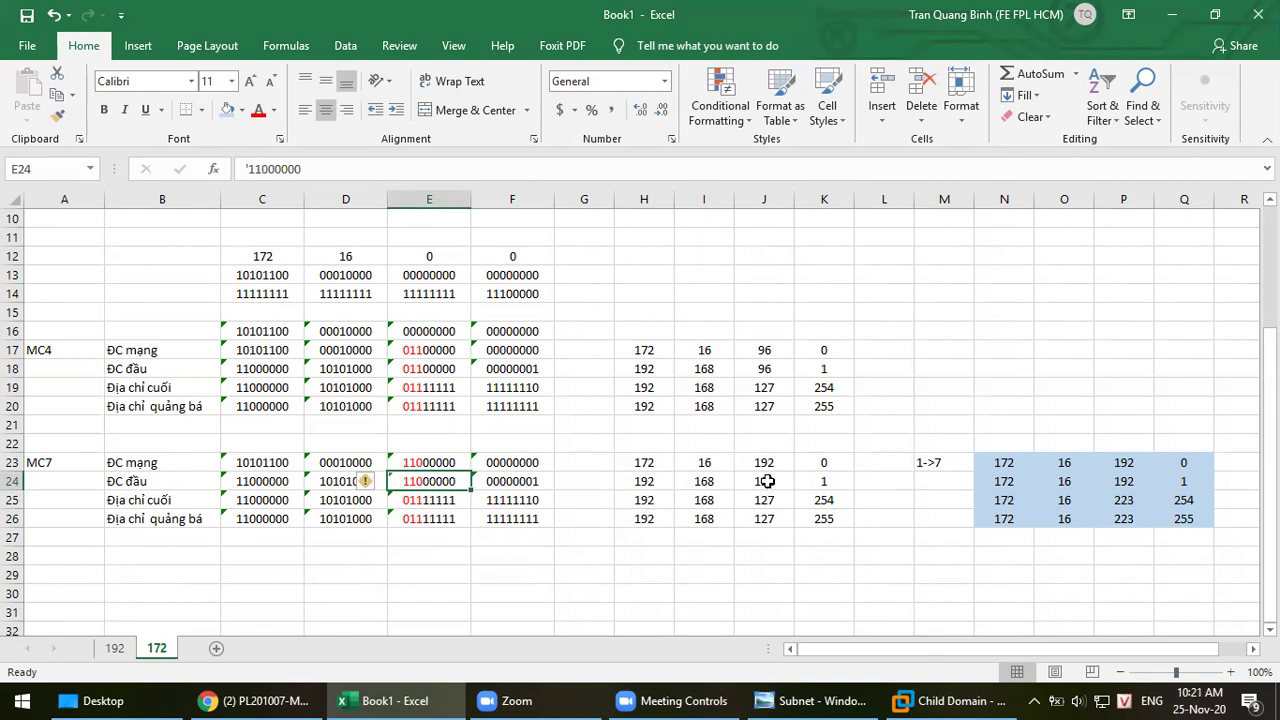
{"action": "left_click", "coordinate": [767, 481]}
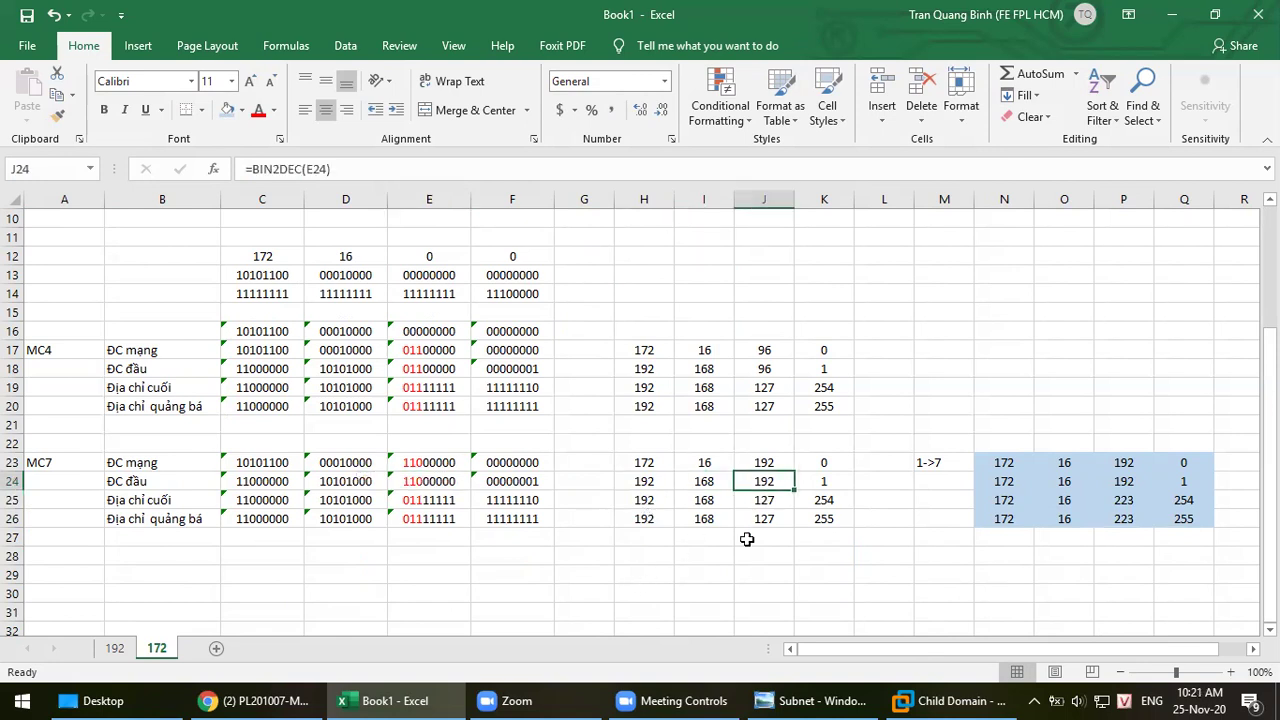
{"action": "left_click", "coordinate": [408, 497]}
{"action": "double_click", "coordinate": [418, 500]}
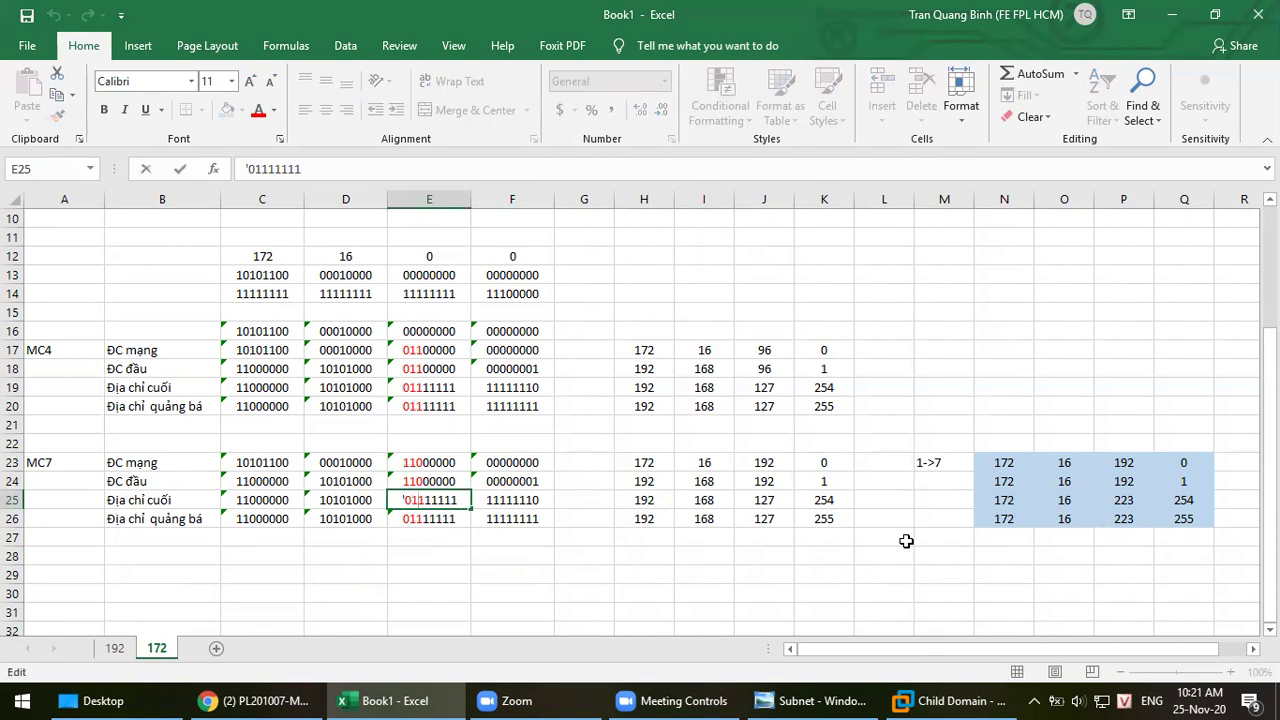
{"action": "key", "text": "Left"}
{"action": "key", "text": "Left"}
{"action": "key", "text": "shift+Right"}
{"action": "key", "text": "shift+Right"}
{"action": "key", "text": "shift+Right"}
{"action": "type", "text": "110"}
{"action": "key", "text": "Return"}
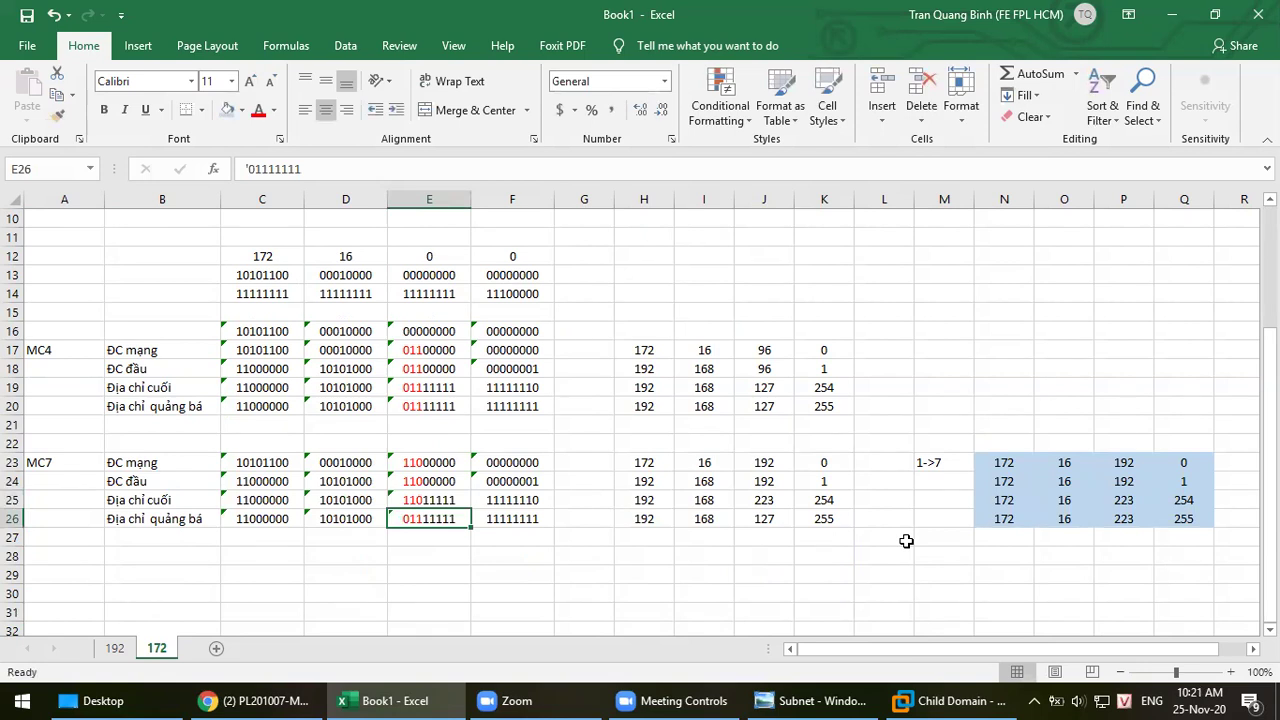
{"action": "key", "text": "ctrl+d"}
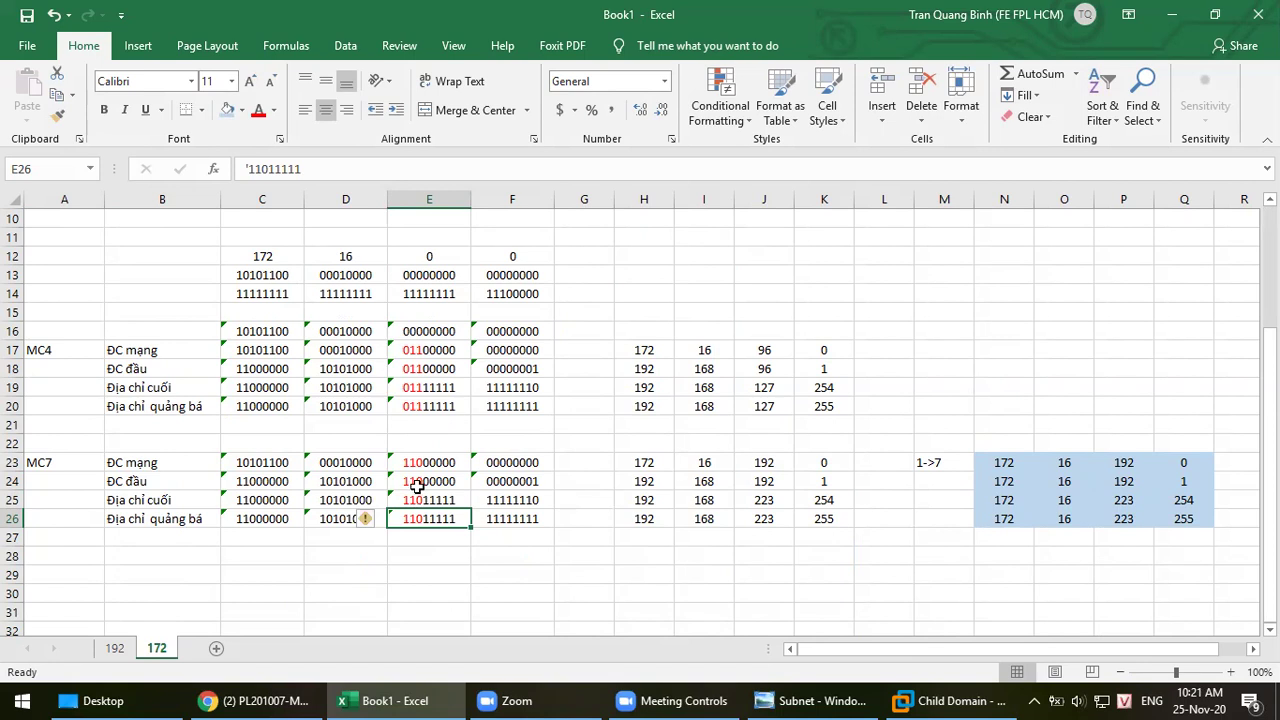
{"action": "mouse_move", "coordinate": [658, 349]}
{"action": "left_mouse_down"}
{"action": "mouse_move", "coordinate": [844, 449]}
{"action": "mouse_move", "coordinate": [840, 520]}
{"action": "left_mouse_up"}
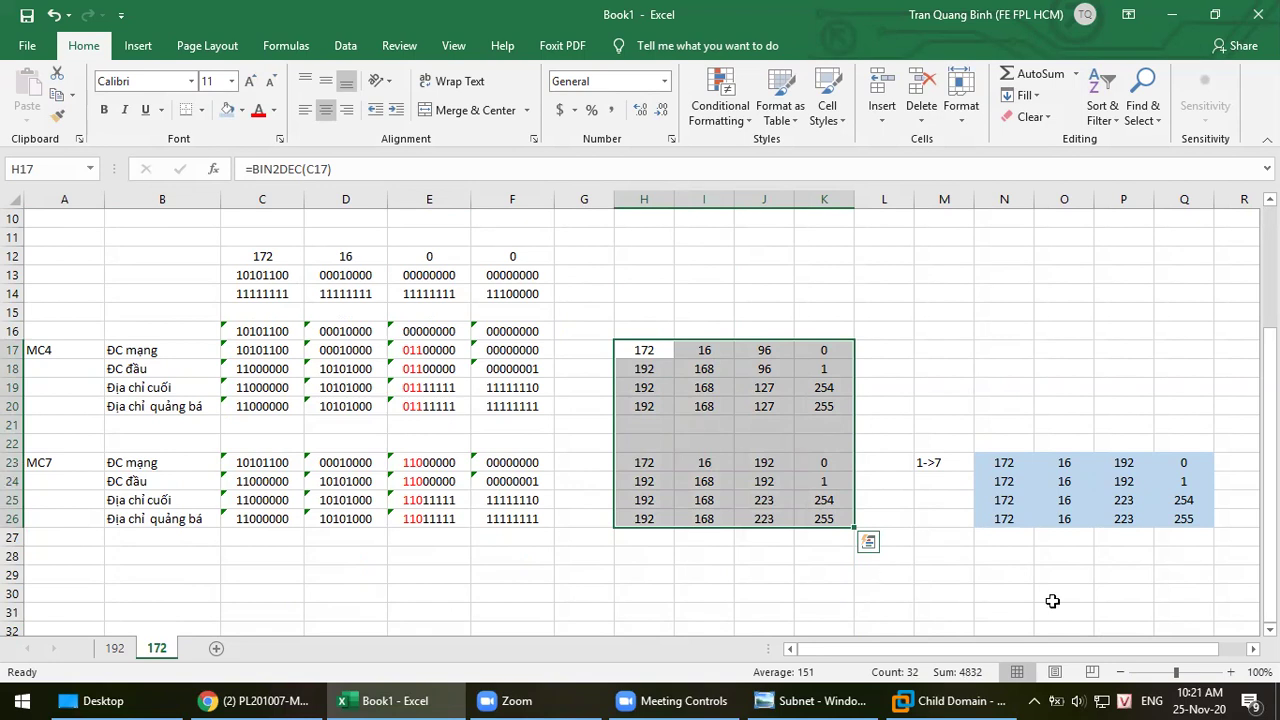
{"action": "left_click", "coordinate": [1253, 648]}
{"action": "scroll", "coordinate": [640, 410], "scroll_direction": "right", "scroll_amount": 5}
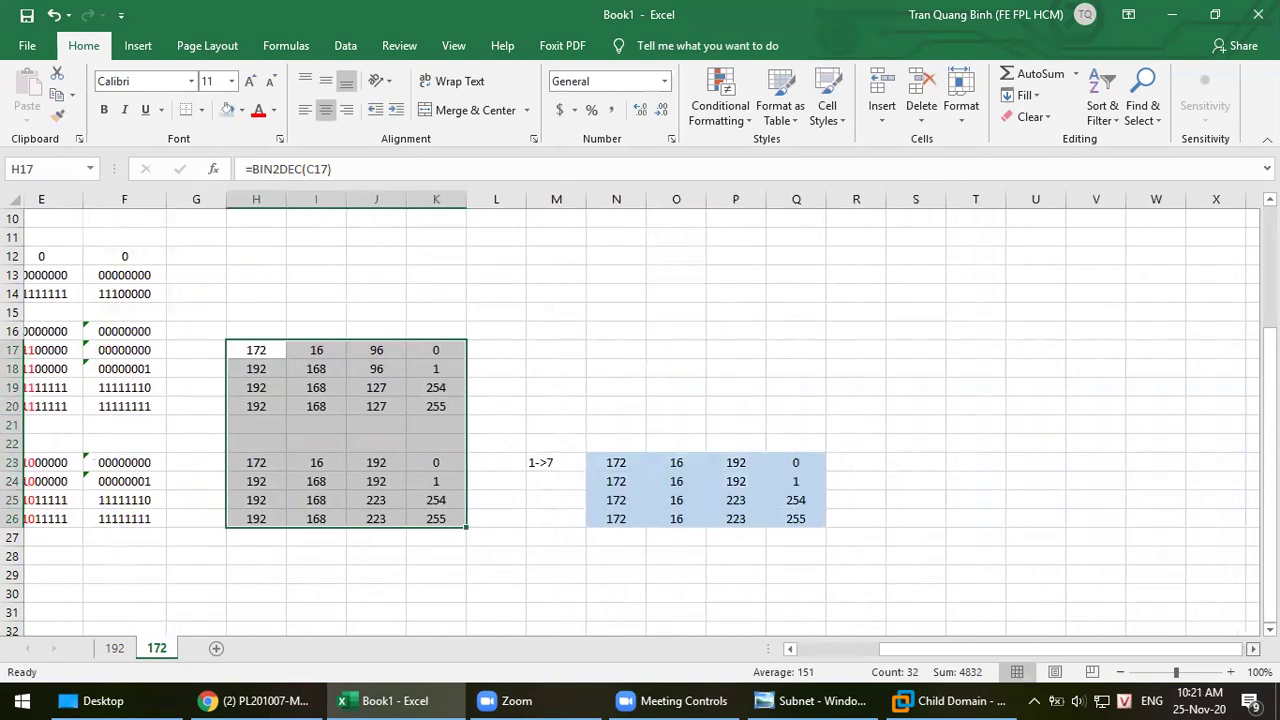
{"action": "left_click", "coordinate": [316, 408]}
{"action": "left_click_drag", "start_coordinate": [53, 350], "coordinate": [233, 406]}
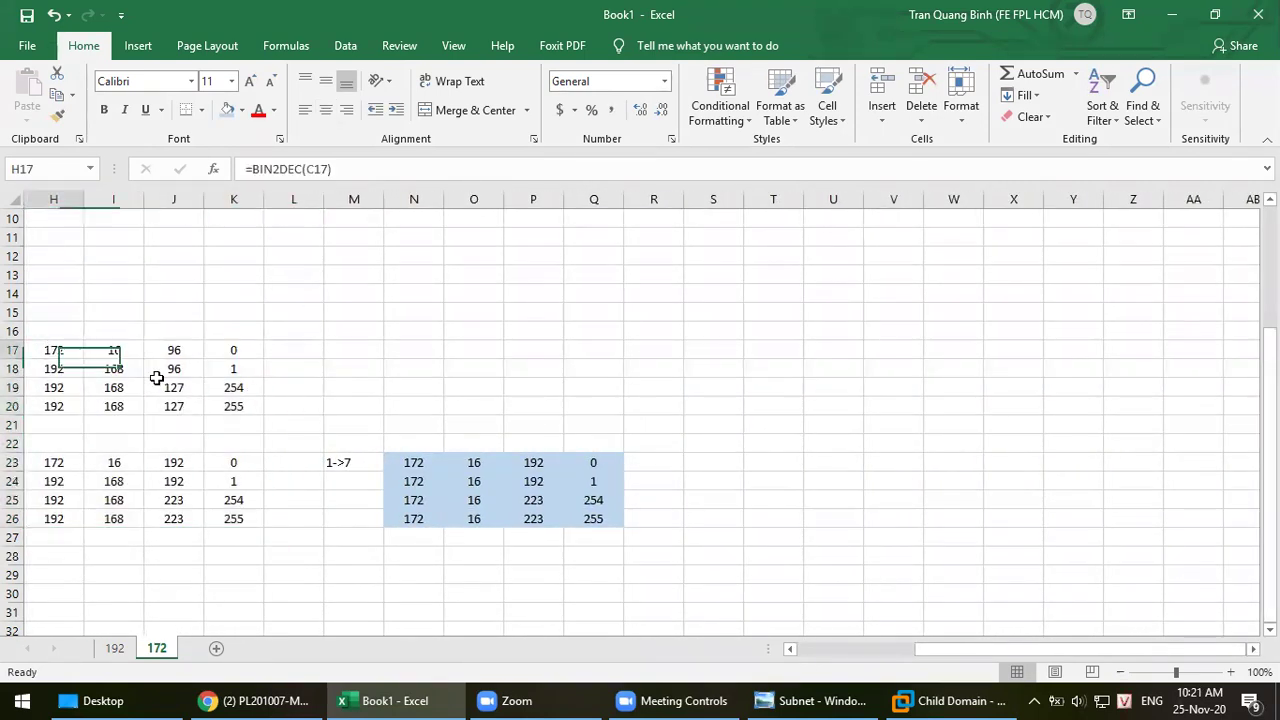
{"action": "left_click_drag", "start_coordinate": [53, 462], "coordinate": [225, 520]}
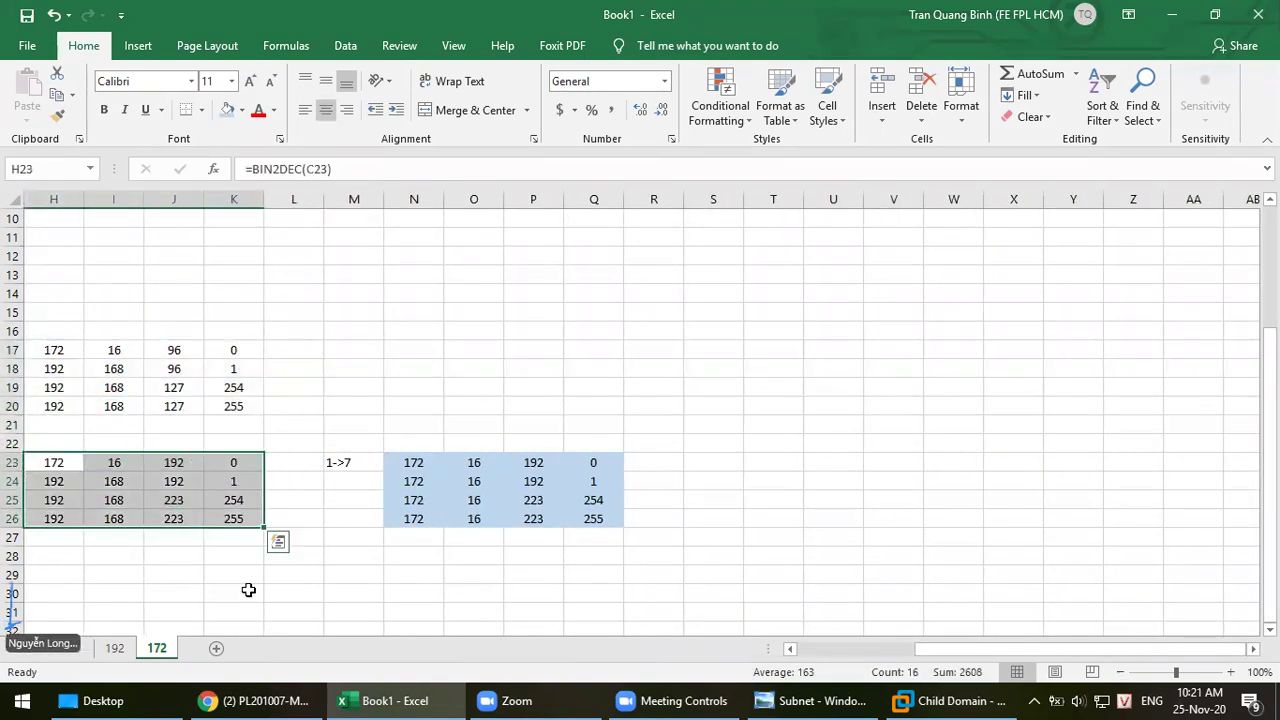
{"action": "left_click", "coordinate": [248, 591]}
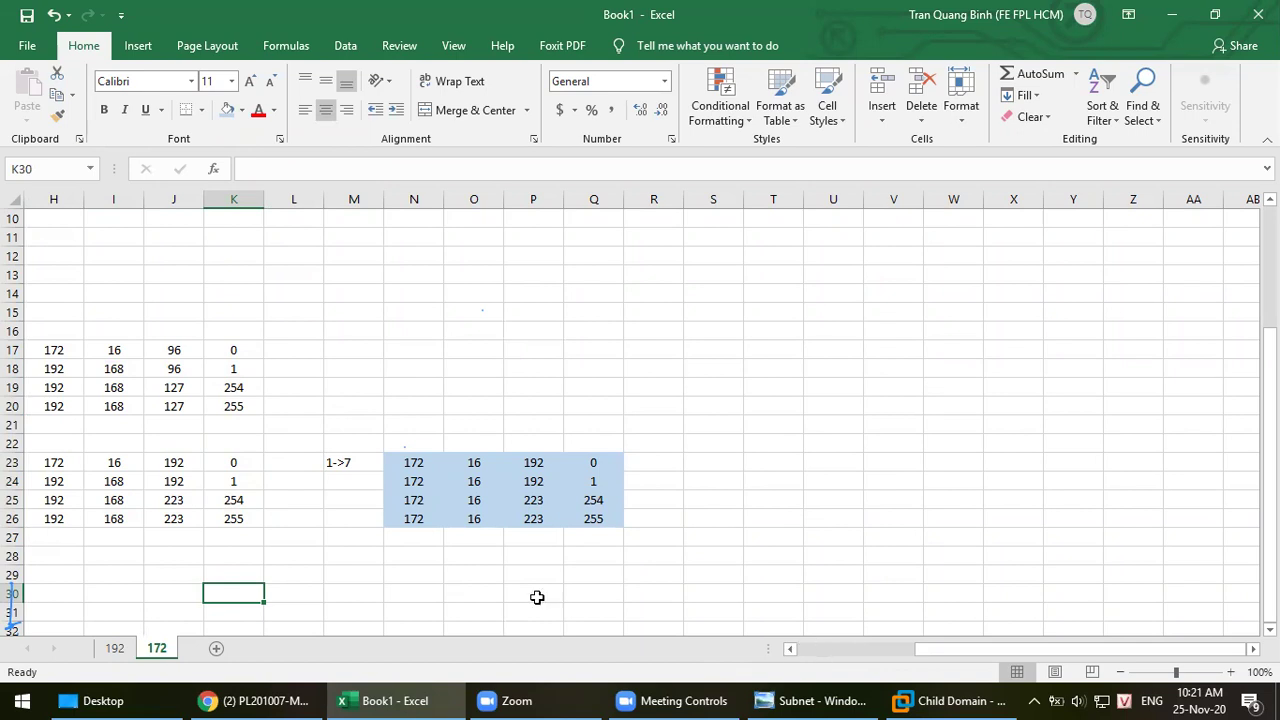
{"action": "left_click", "coordinate": [74, 518]}
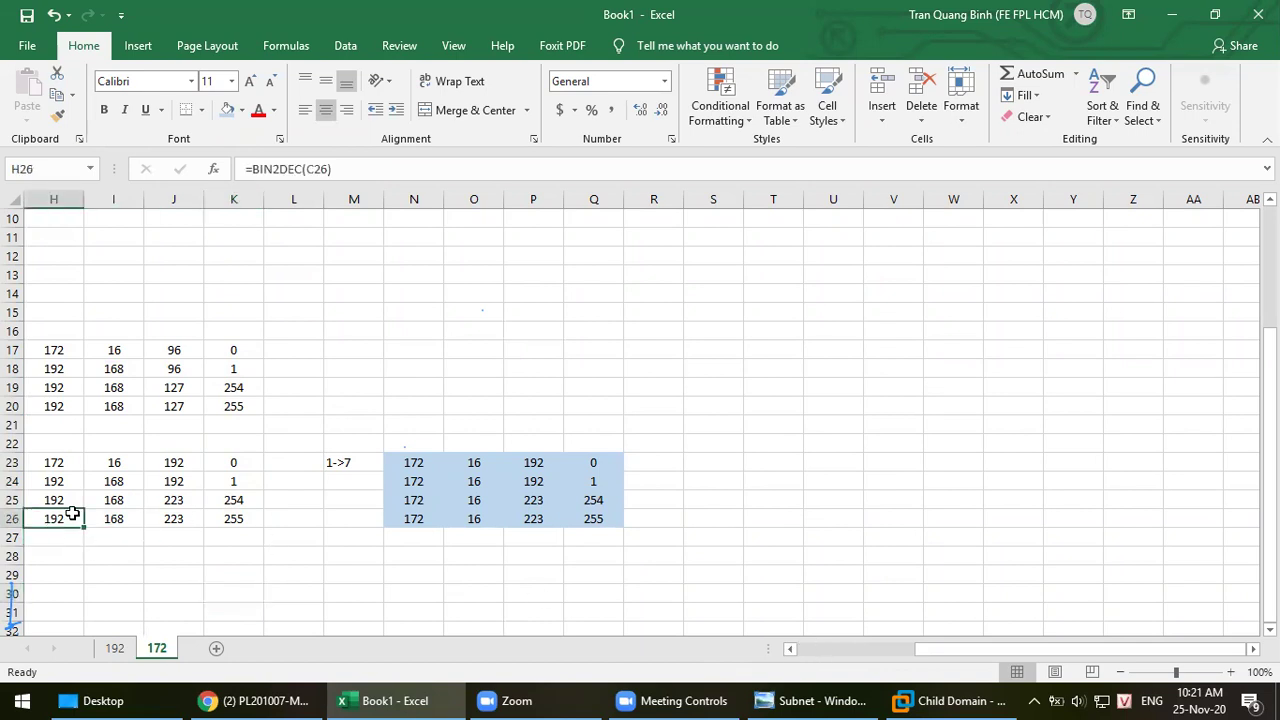
{"action": "left_click", "coordinate": [171, 463]}
{"action": "left_click", "coordinate": [171, 499]}
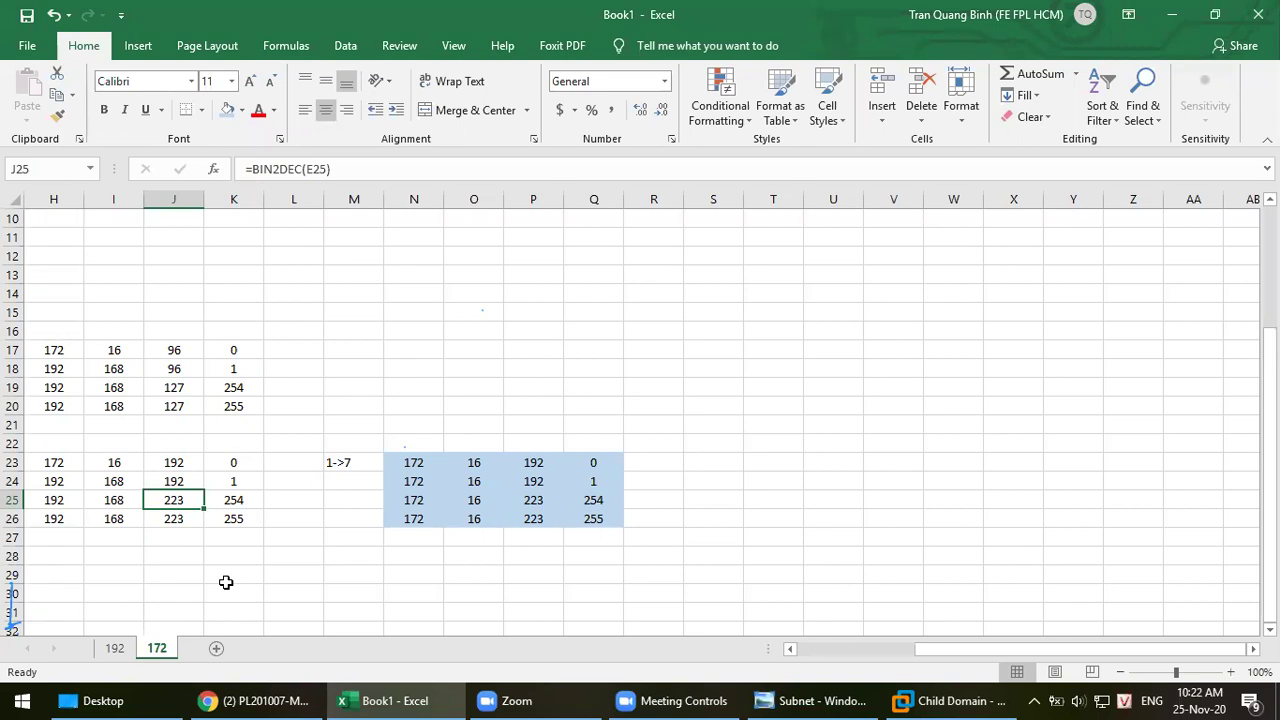
{"action": "scroll", "coordinate": [226, 582], "scroll_direction": "up", "scroll_amount": 2}
{"action": "scroll", "coordinate": [209, 563], "scroll_direction": "up", "scroll_amount": 1}
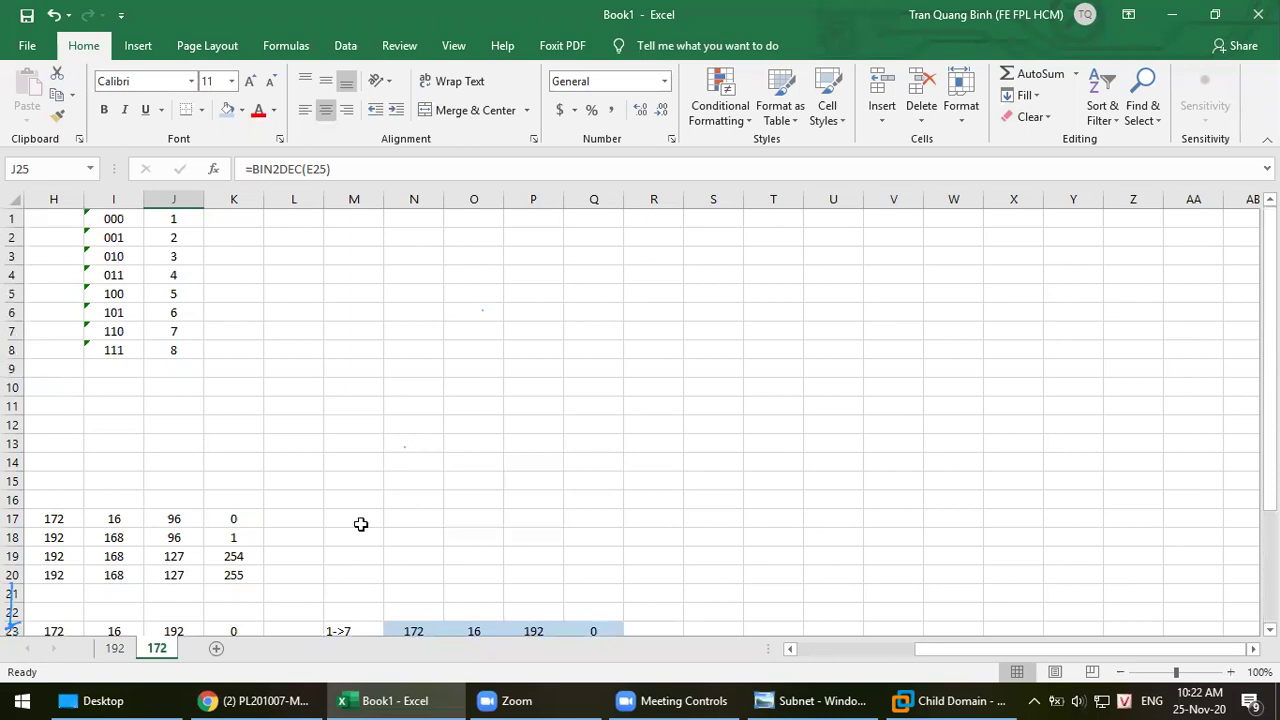
{"action": "scroll", "coordinate": [360, 523], "scroll_direction": "down", "scroll_amount": 4}
Step: Enter the formula =2^(8-3)*6 in J29 so it shows 192
{"action": "left_click", "coordinate": [192, 526]}
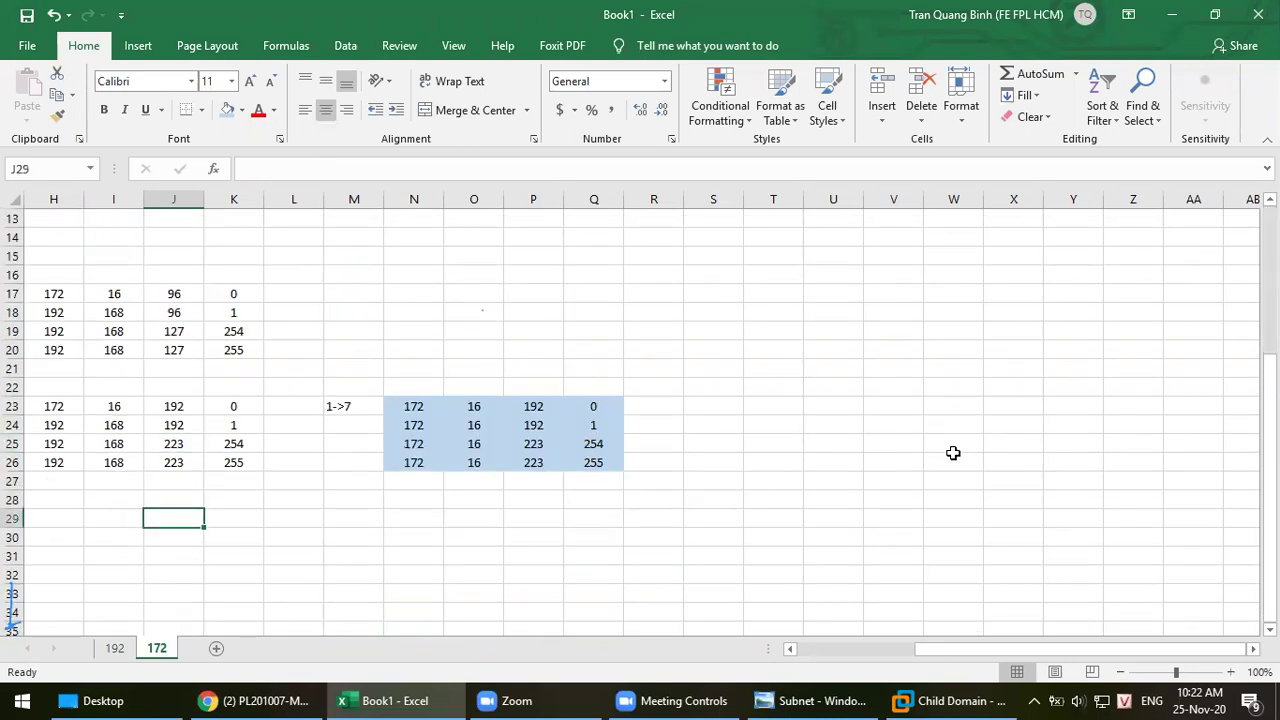
{"action": "type", "text": "=2"}
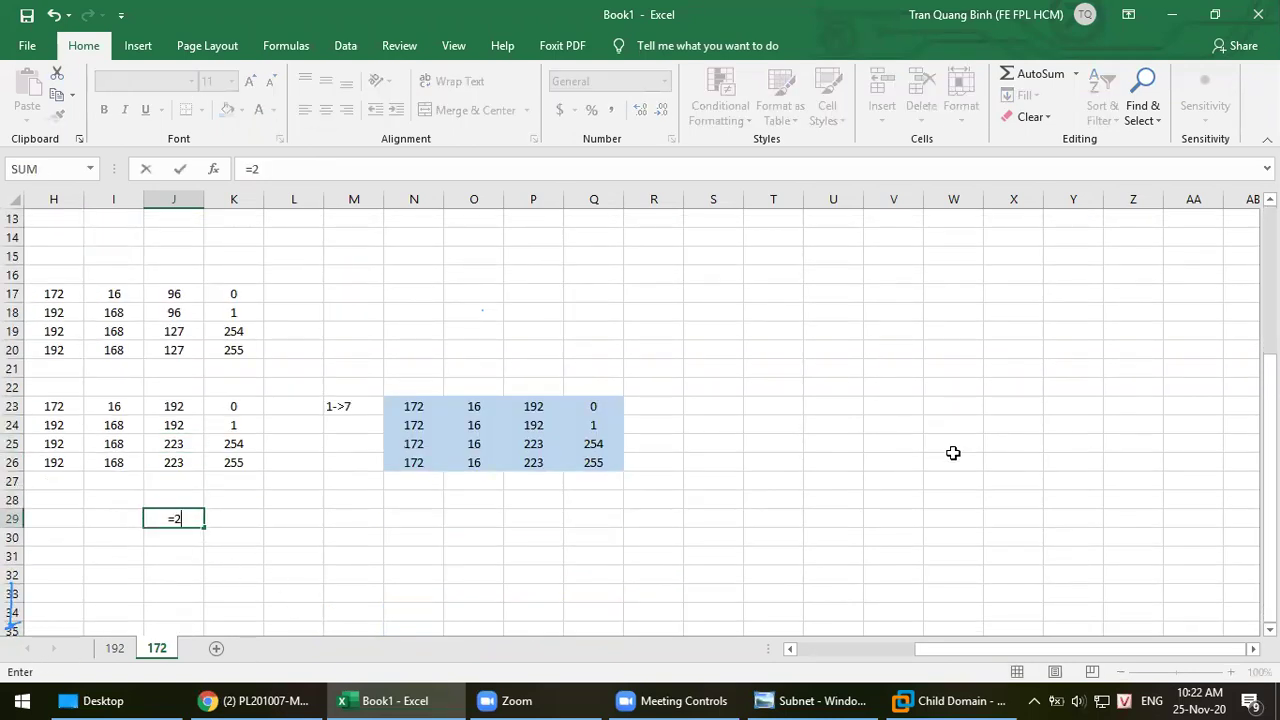
{"action": "type", "text": "^8"}
{"action": "key", "text": "F2"}
{"action": "type", "text": "("}
{"action": "key", "text": "Right"}
{"action": "type", "text": "-3)"}
{"action": "type", "text": "*"}
{"action": "type", "text": "6"}
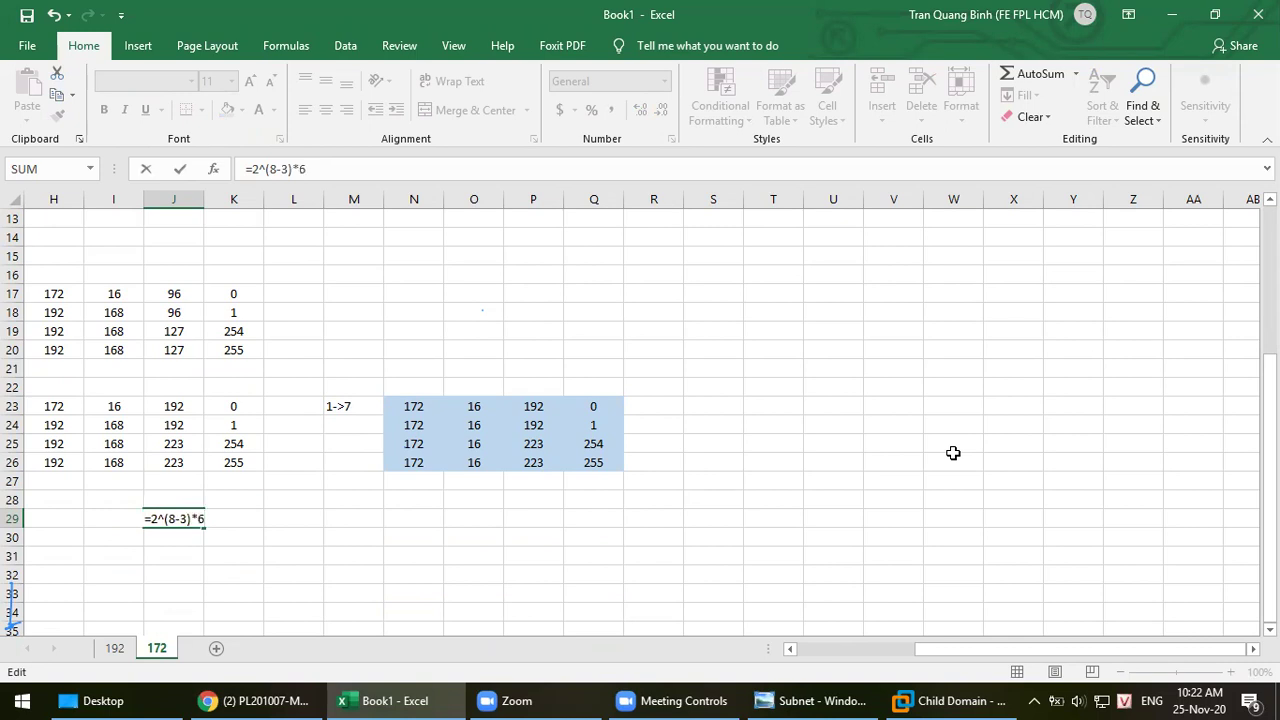
{"action": "key", "text": "Return"}
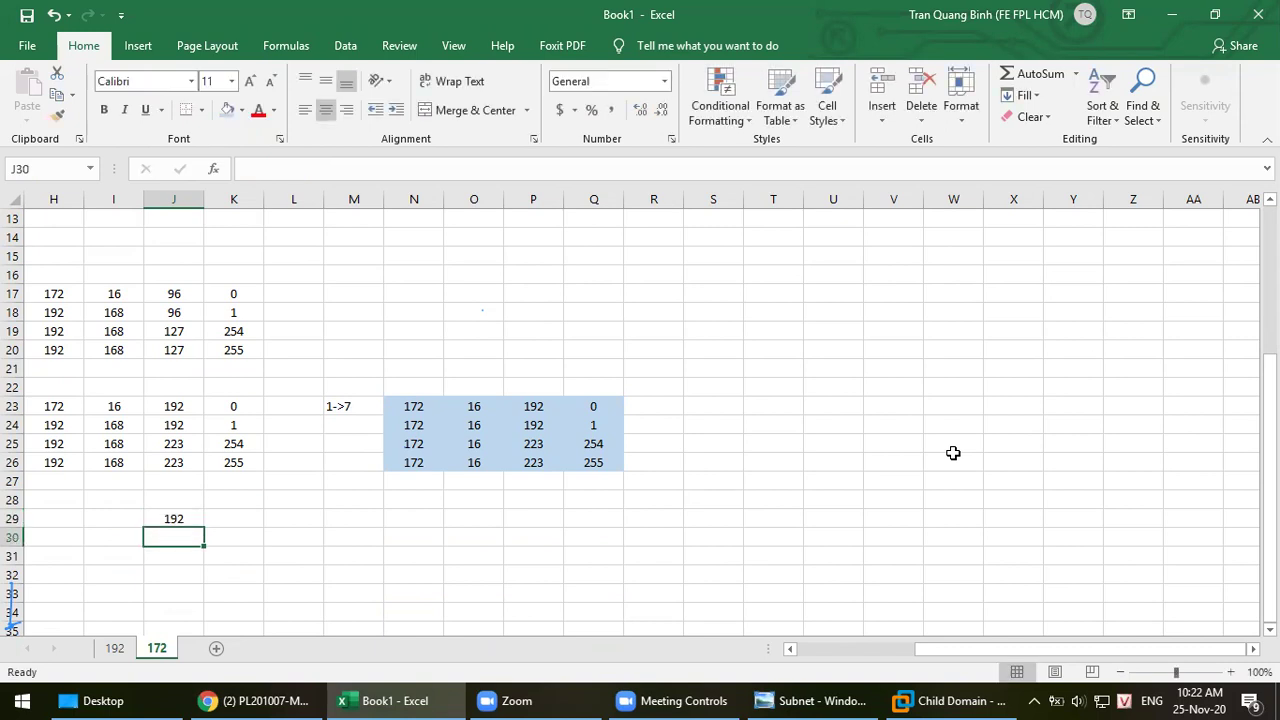
Step: Step between J29 and the cell below to display J29's =2^(8-3)*6 formula
{"action": "key", "text": "Up"}
{"action": "key", "text": "Down"}
{"action": "key", "text": "Up"}
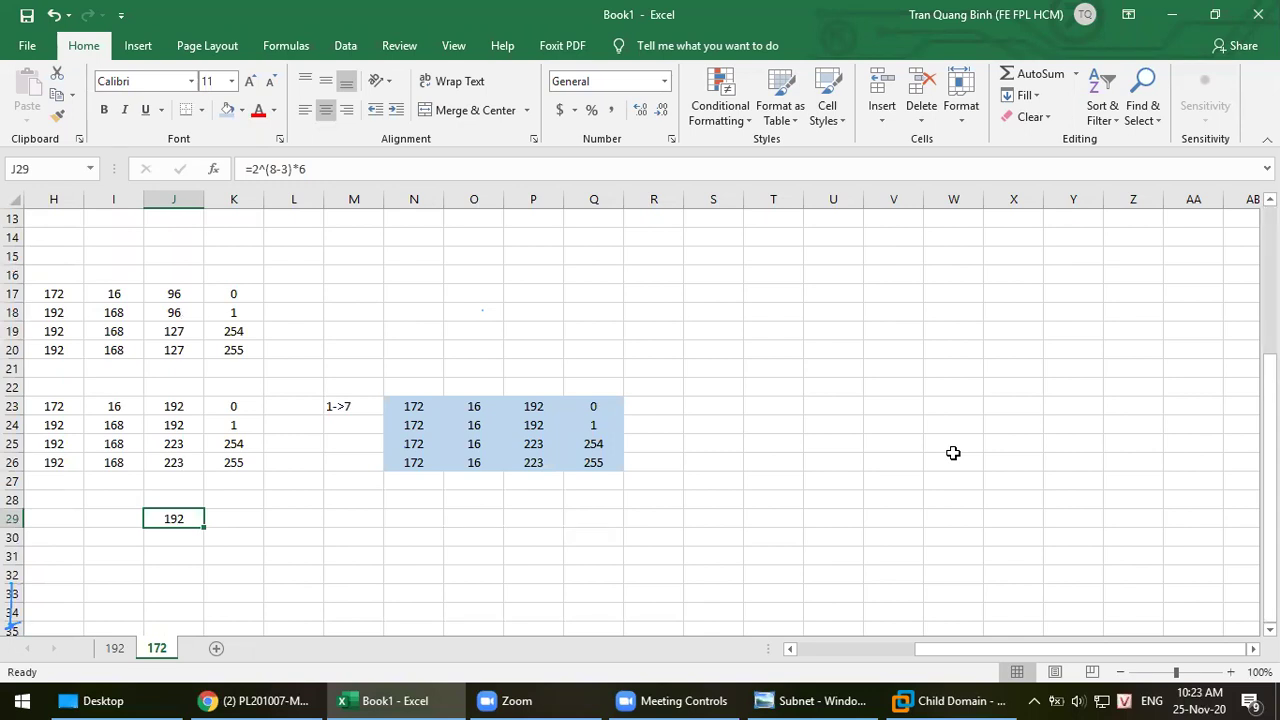
{"action": "key", "text": "Down"}
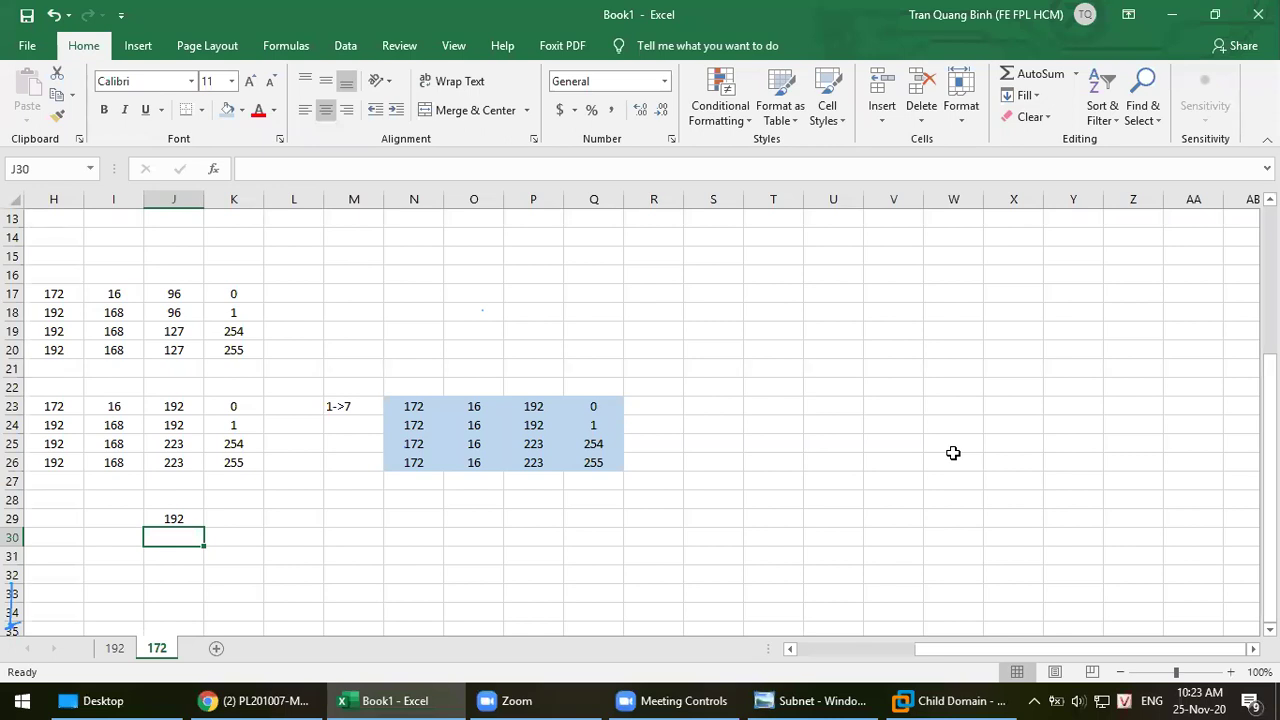
{"action": "key", "text": "Up"}
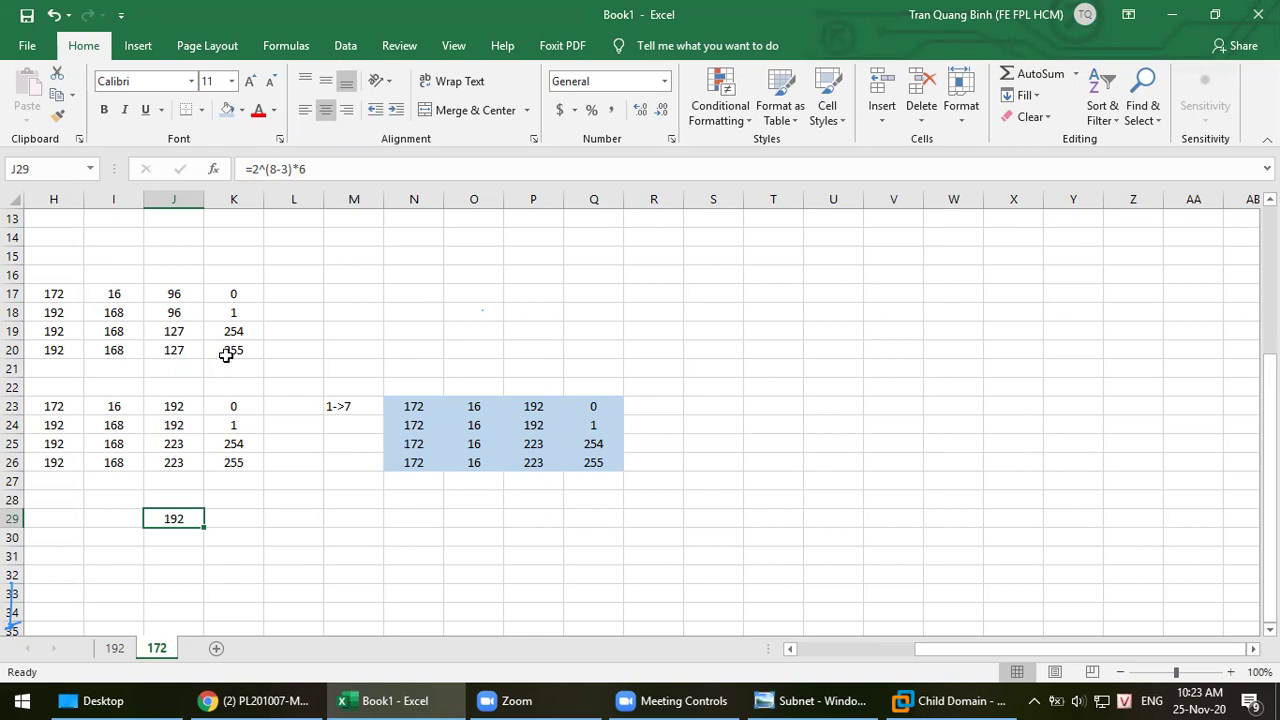
Step: Scroll right to the binary address columns and recheck the formula behind 192 in J29
{"action": "left_click", "coordinate": [847, 645]}
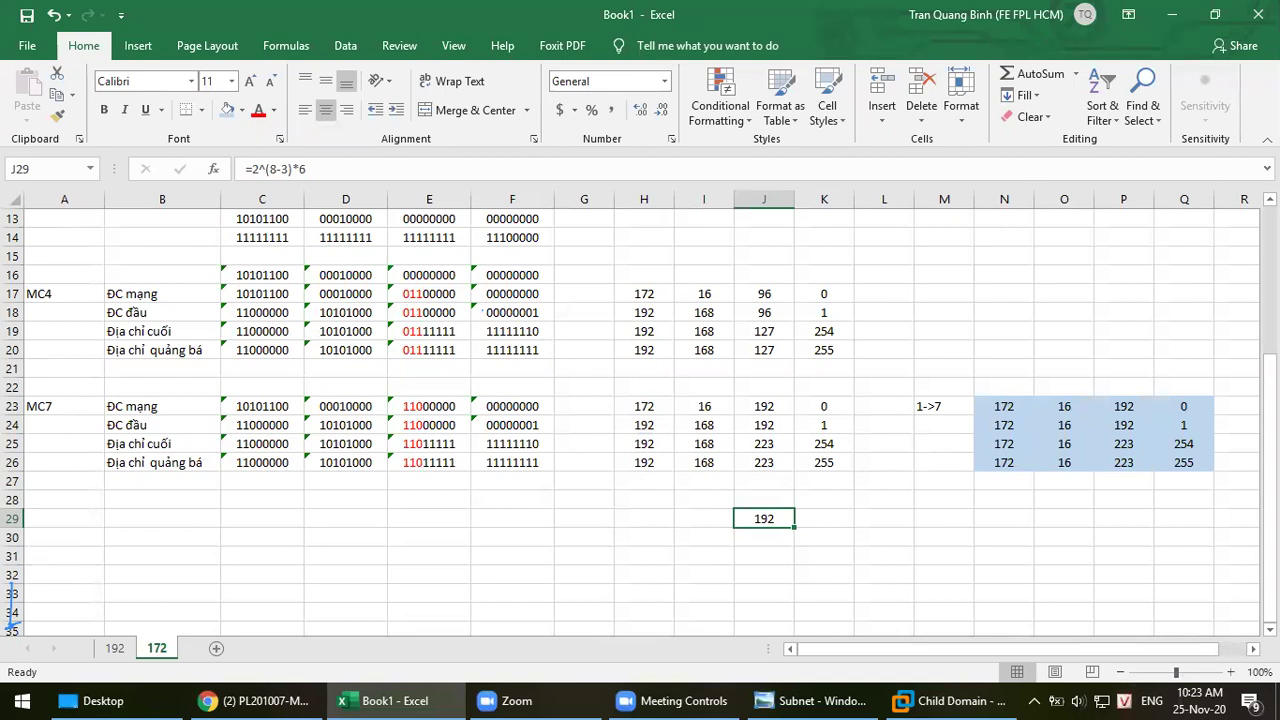
{"action": "scroll", "coordinate": [640, 420], "scroll_direction": "right", "scroll_amount": 1}
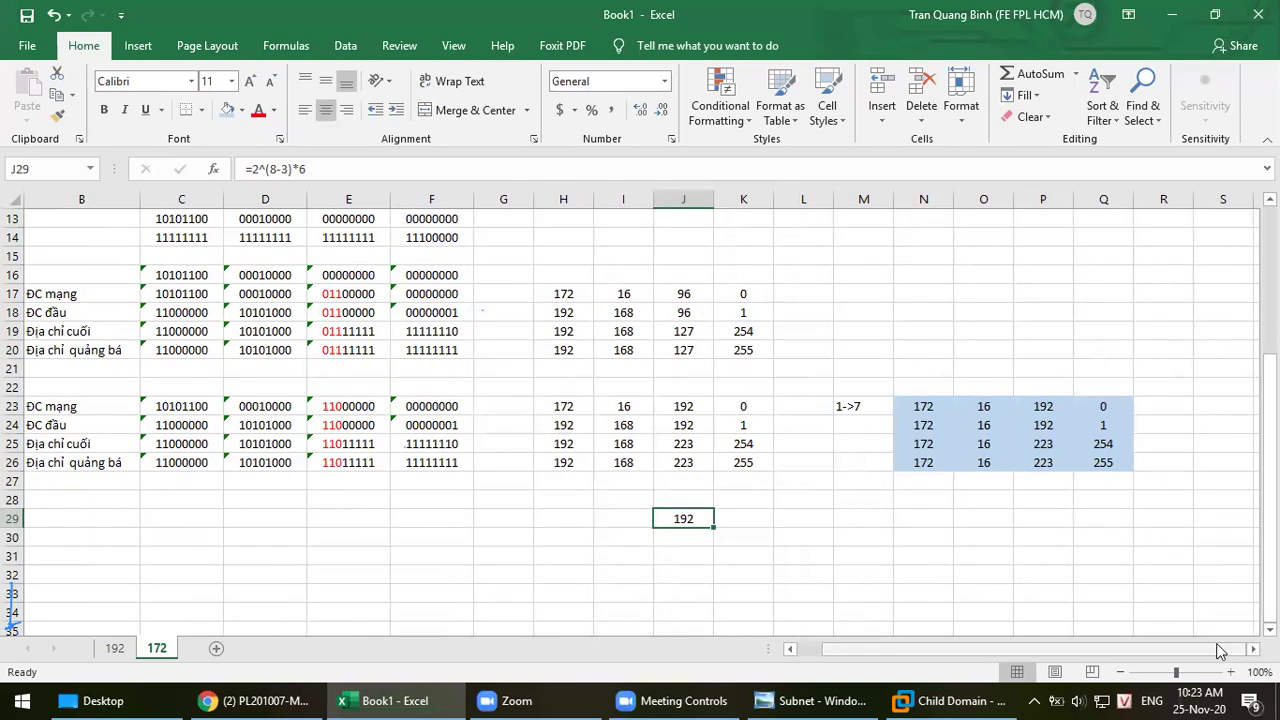
{"action": "scroll", "coordinate": [10, 625], "scroll_direction": "right", "scroll_amount": 1}
{"action": "scroll", "coordinate": [10, 625], "scroll_direction": "right", "scroll_amount": 2}
{"action": "scroll", "coordinate": [10, 625], "scroll_direction": "right", "scroll_amount": 1}
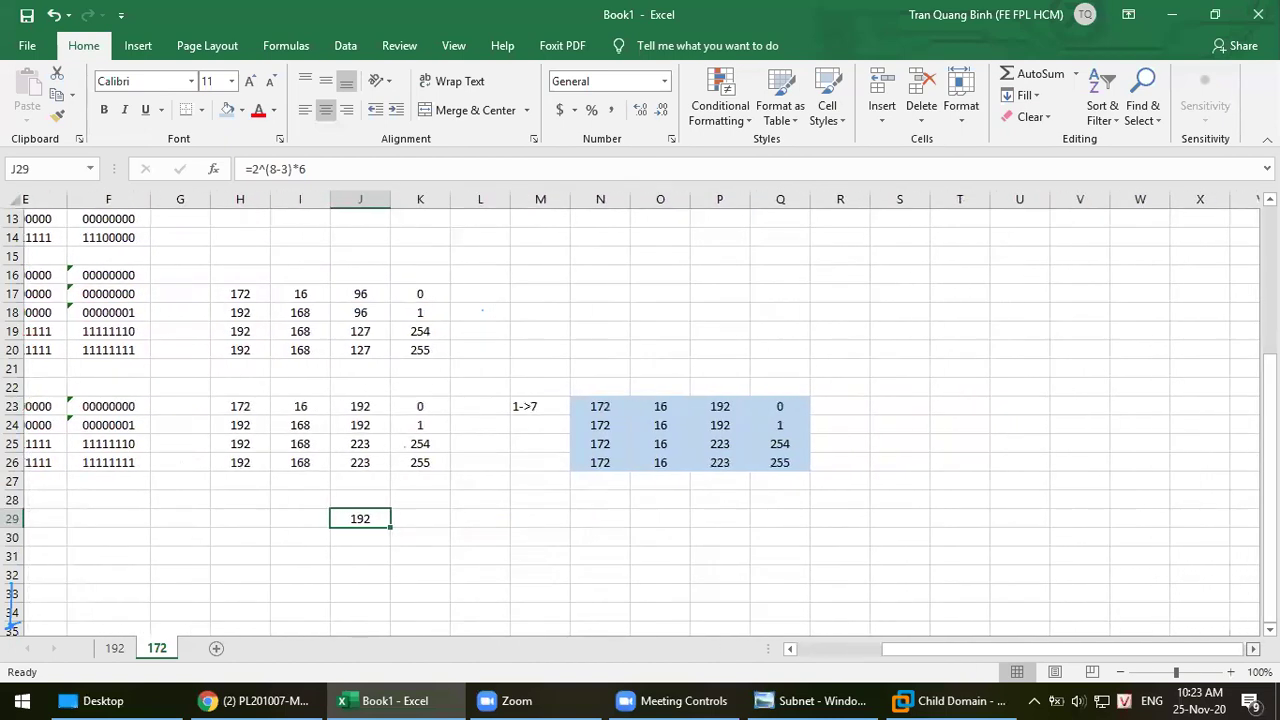
{"action": "scroll", "coordinate": [10, 625], "scroll_direction": "right", "scroll_amount": 1}
{"action": "scroll", "coordinate": [1049, 606], "scroll_direction": "right", "scroll_amount": 1}
{"action": "left_click", "coordinate": [756, 557]}
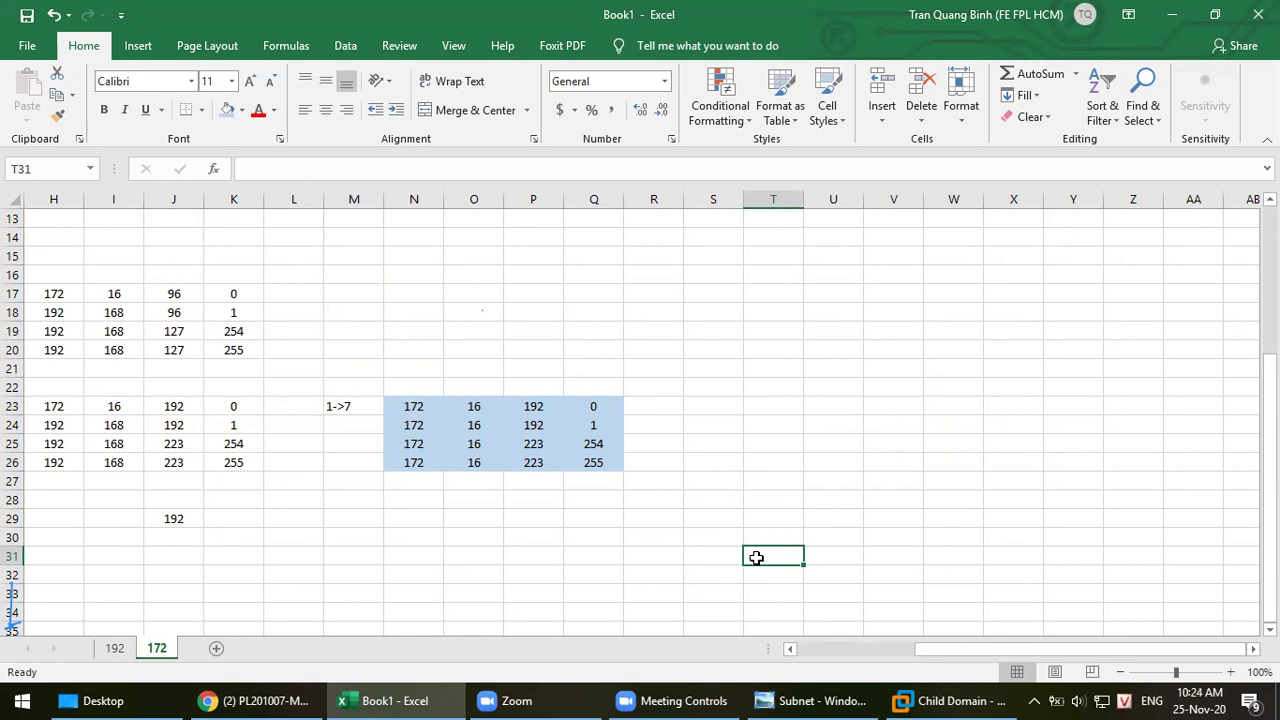
{"action": "left_click", "coordinate": [177, 535]}
{"action": "left_click", "coordinate": [174, 515]}
{"action": "left_click", "coordinate": [175, 532]}
{"action": "left_click", "coordinate": [175, 515]}
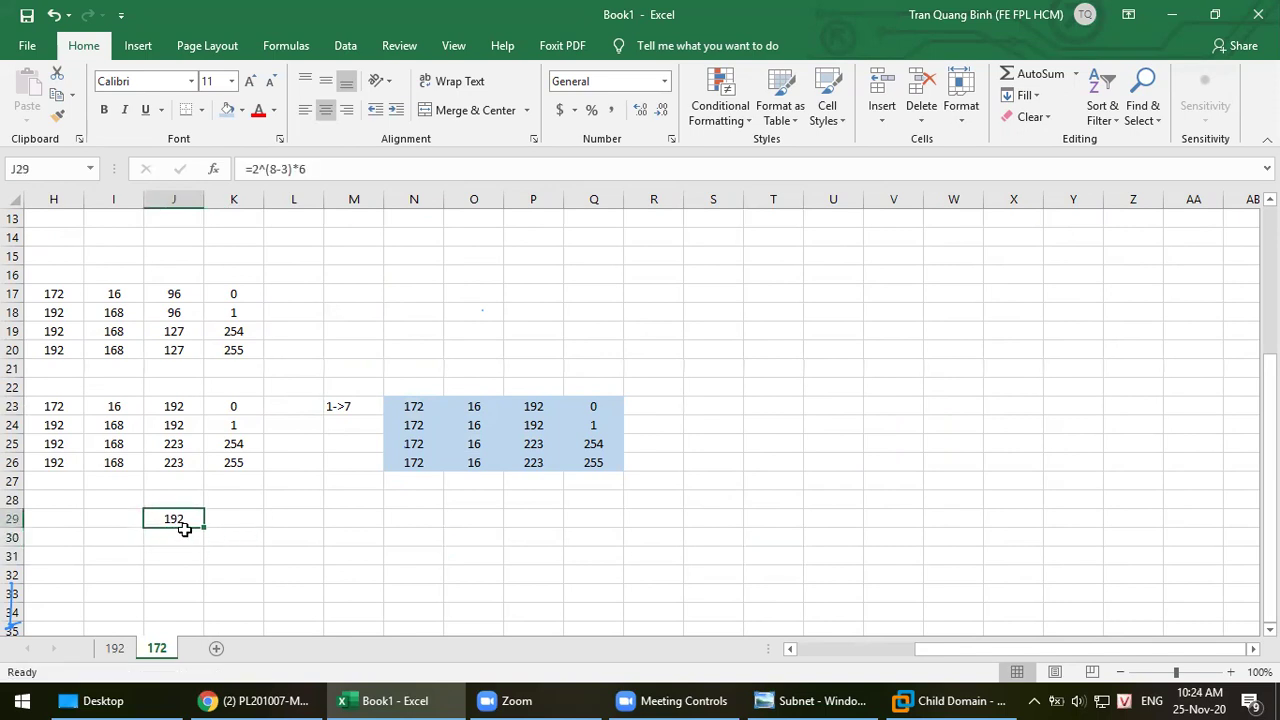
Step: Abandon a =J29+3 formula in J30 and delete the 192 calculation from J29
{"action": "left_click", "coordinate": [178, 536]}
{"action": "type", "text": "="}
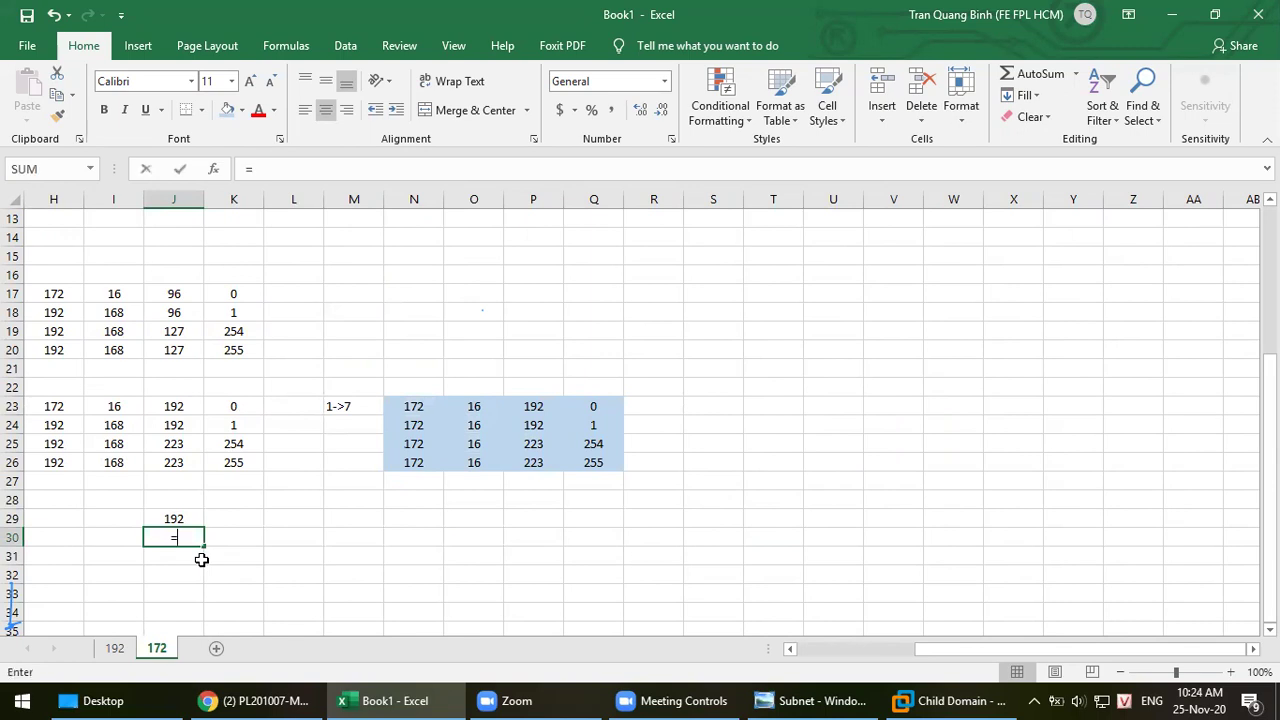
{"action": "key", "text": "Up"}
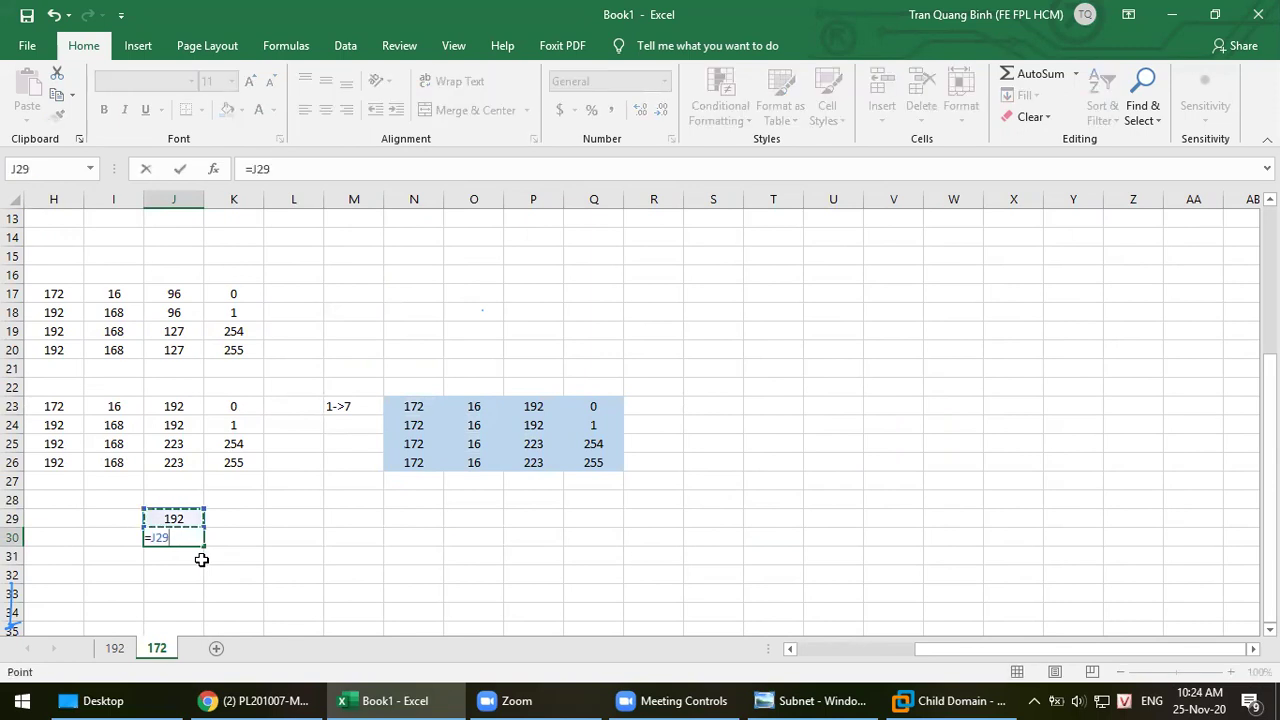
{"action": "type", "text": "+3"}
{"action": "key", "text": "BackSpace"}
{"action": "key", "text": "BackSpace"}
{"action": "key", "text": "Escape"}
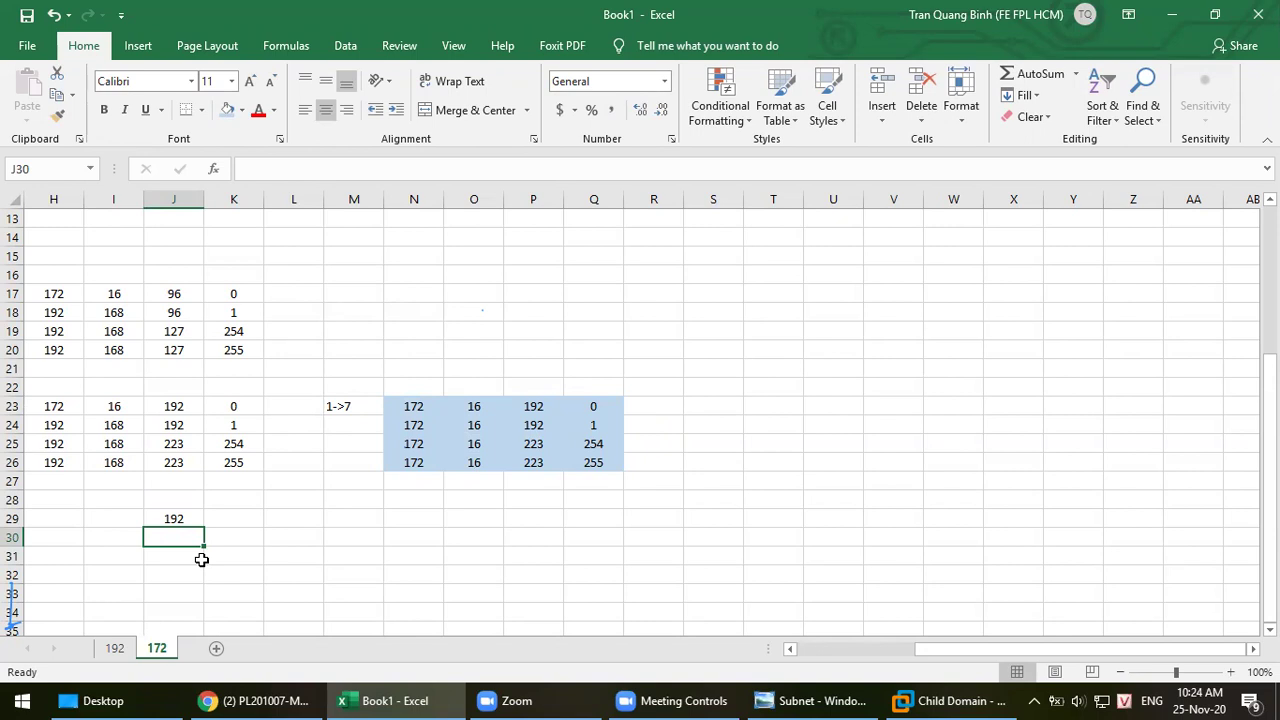
{"action": "key", "text": "Up"}
{"action": "key", "text": "Delete"}
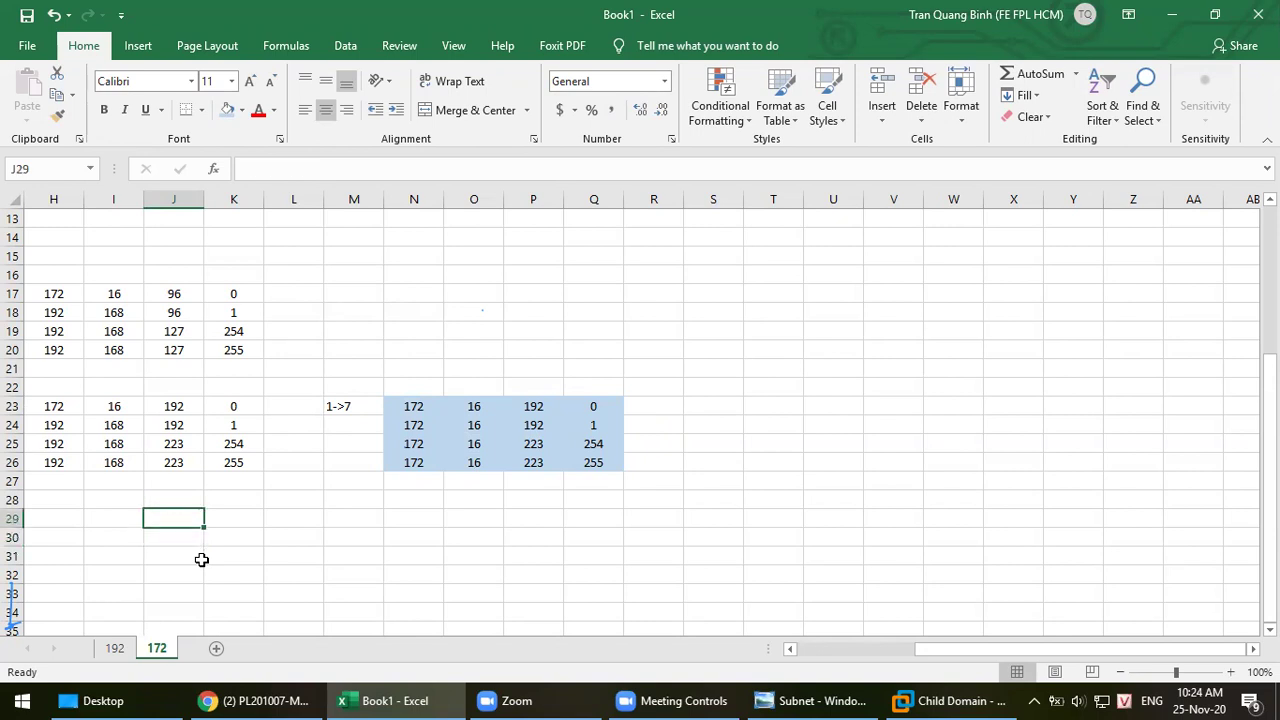
Step: Enter the base network octets 172, 16, 0, 0 across H29:K29
{"action": "left_click", "coordinate": [58, 515]}
{"action": "type", "text": "172"}
{"action": "key", "text": "Tab"}
{"action": "type", "text": "16"}
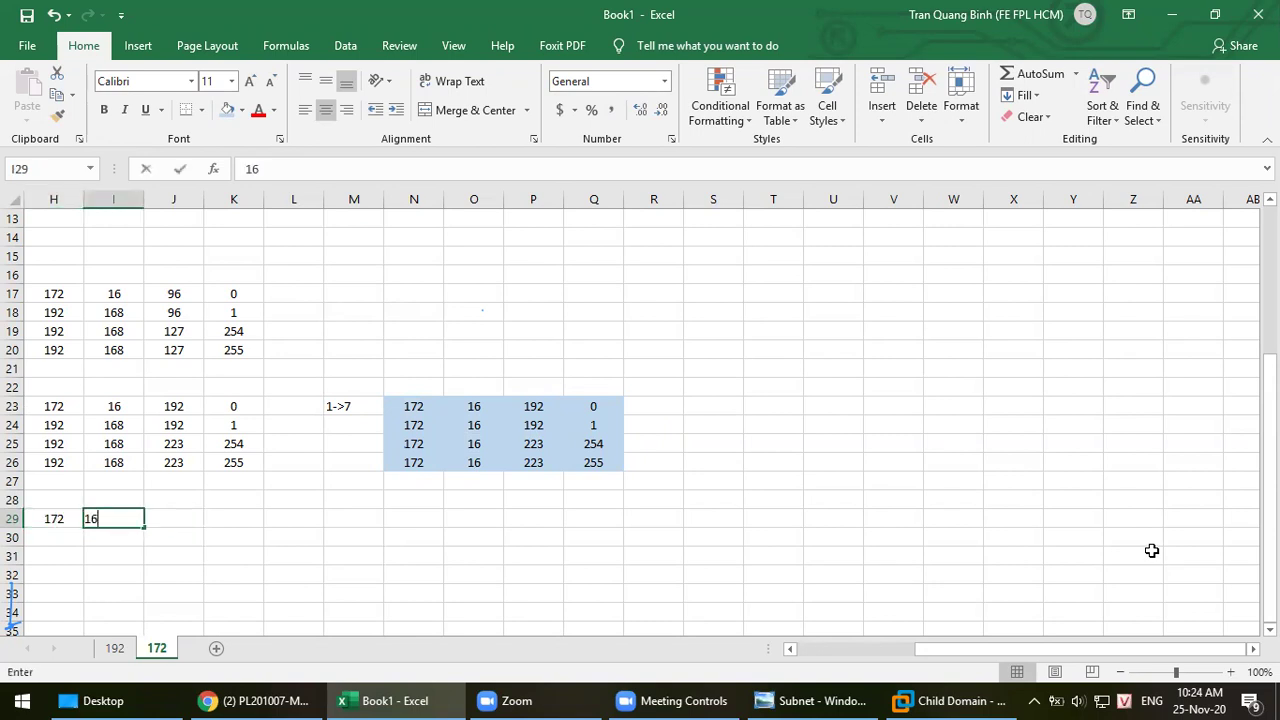
{"action": "key", "text": "Tab"}
{"action": "type", "text": "0"}
{"action": "key", "text": "Tab"}
{"action": "type", "text": "0"}
{"action": "key", "text": "Down"}
Step: Add the notes 'cần chia7 mang con' and 'tìm thông tin mang con thứ7' in M29 and M30
{"action": "key", "text": "Left"}
{"action": "key", "text": "Left"}
{"action": "key", "text": "Left"}
{"action": "key", "text": "Right"}
{"action": "key", "text": "Right"}
{"action": "key", "text": "Right"}
{"action": "key", "text": "Right"}
{"action": "key", "text": "Up"}
{"action": "key", "text": "Right"}
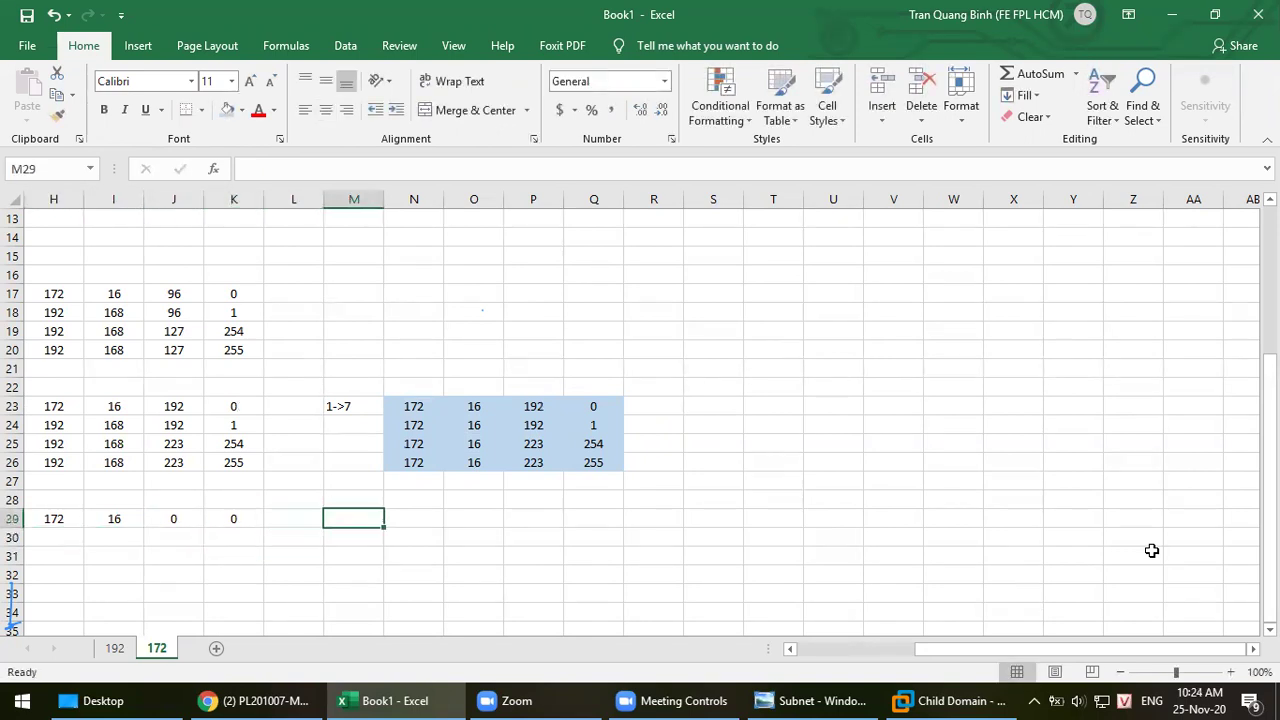
{"action": "type", "text": "cần ch"}
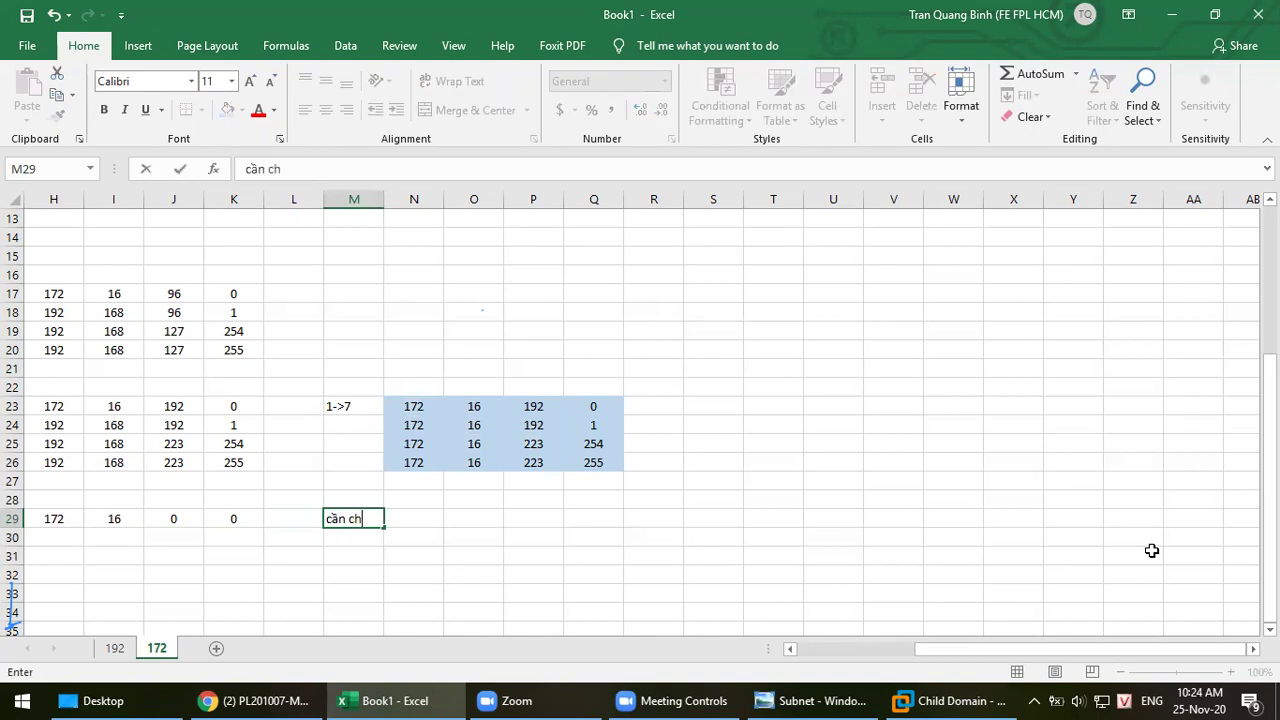
{"action": "type", "text": "ia"}
{"action": "type", "text": "7 mang con"}
{"action": "key", "text": "Return"}
{"action": "type", "text": "tìm "}
{"action": "type", "text": "thông tin mang"}
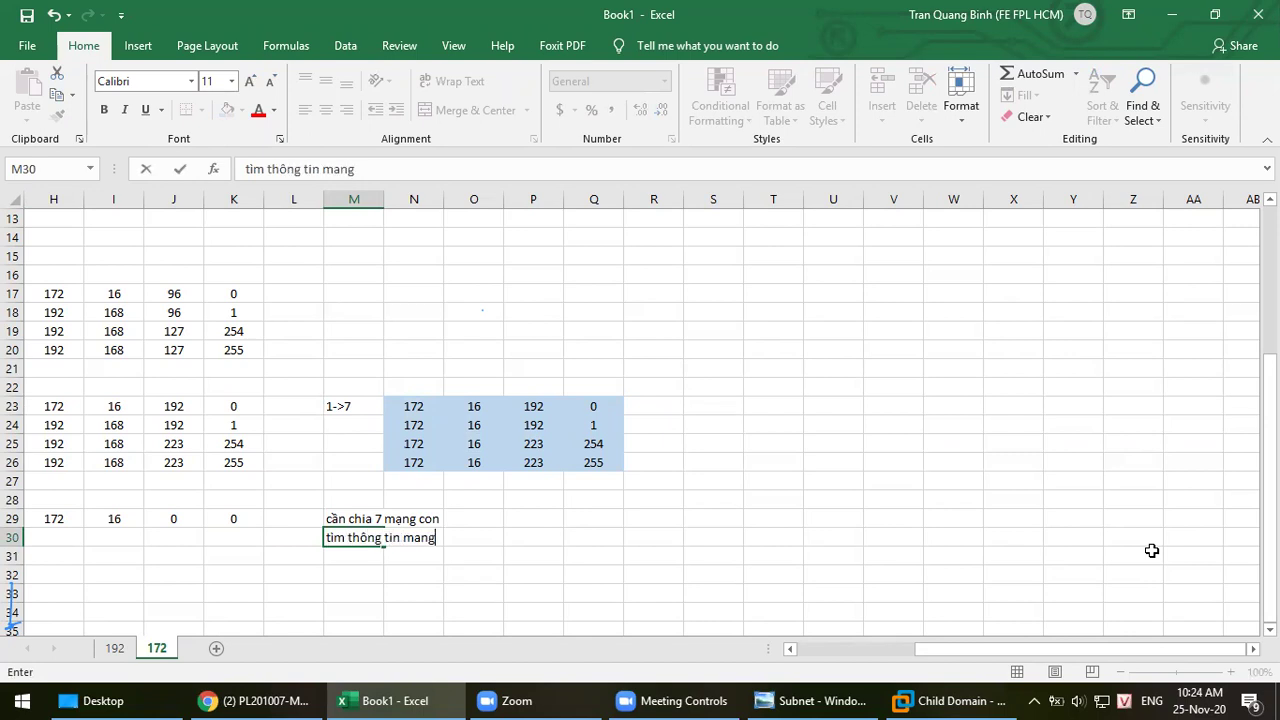
{"action": "type", "text": " con thứ7"}
{"action": "key", "text": "Return"}
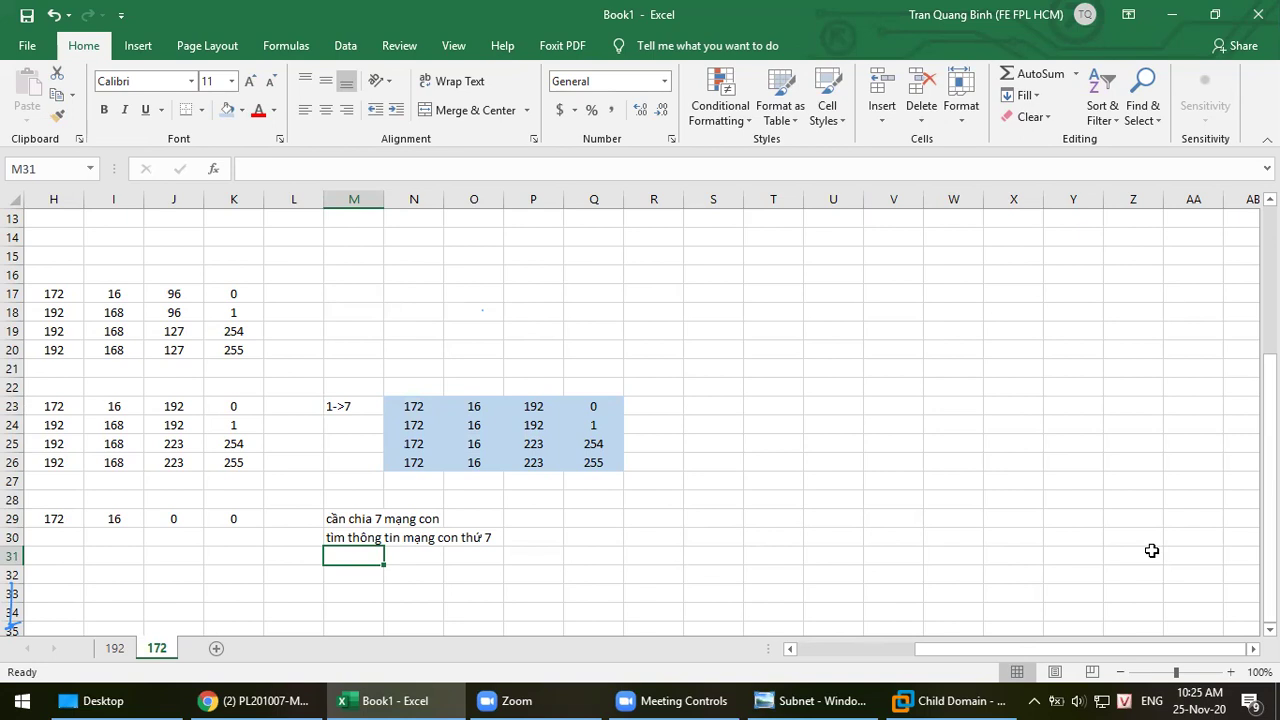
Step: Scroll to the top-left to review E1's =2^13-2 (8190 hosts), then switch to VMware
{"action": "scroll", "coordinate": [1152, 551], "scroll_direction": "up", "scroll_amount": 4}
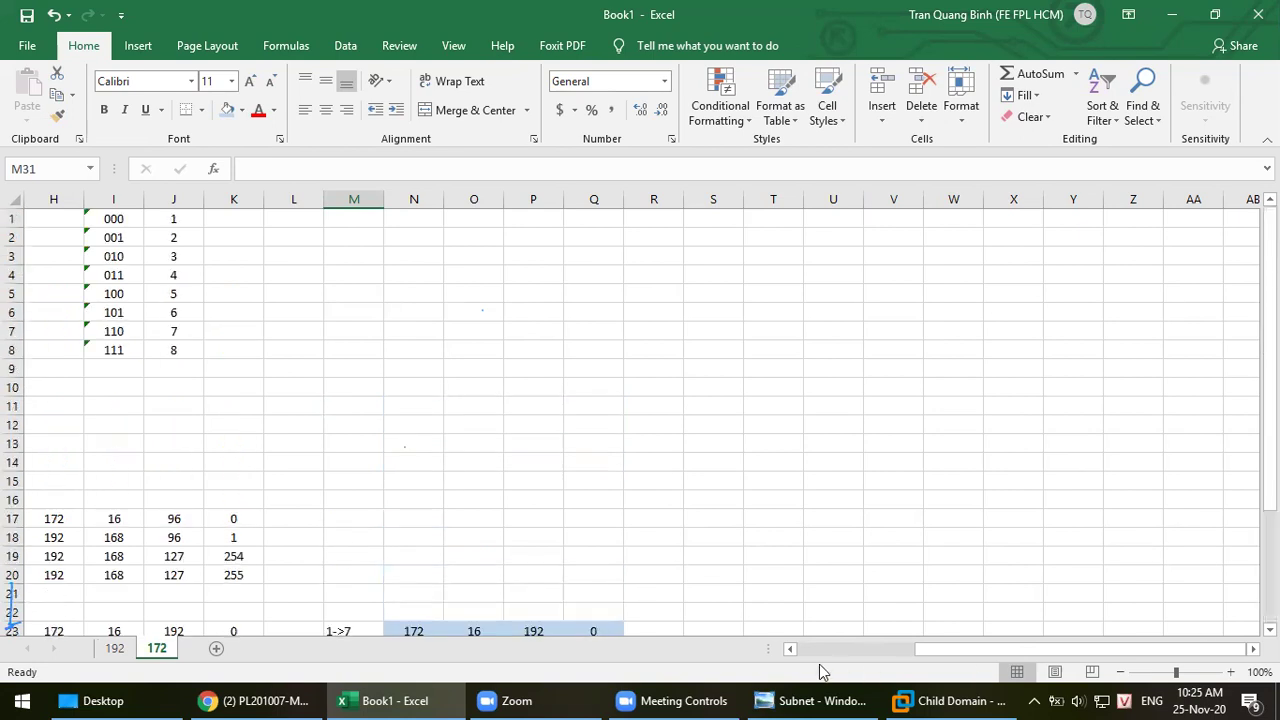
{"action": "scroll", "coordinate": [819, 660], "scroll_direction": "left", "scroll_amount": 1}
{"action": "scroll", "coordinate": [819, 660], "scroll_direction": "left", "scroll_amount": 6}
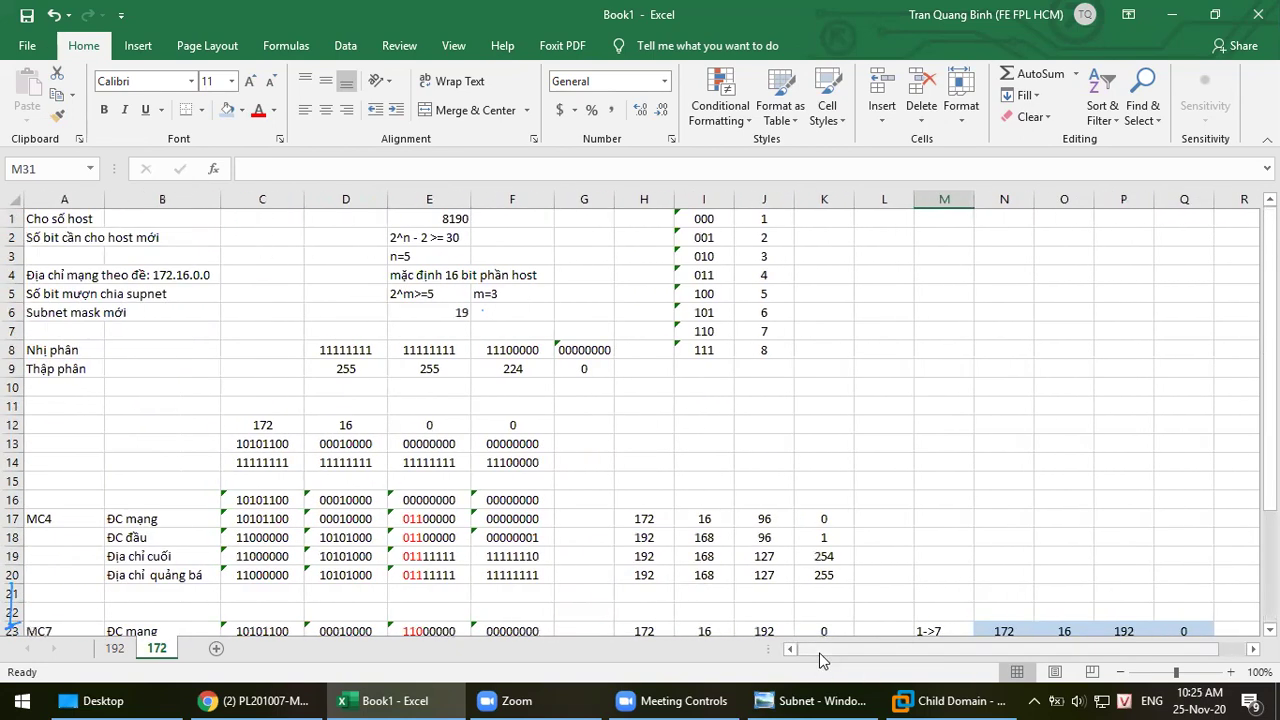
{"action": "left_click", "coordinate": [437, 218]}
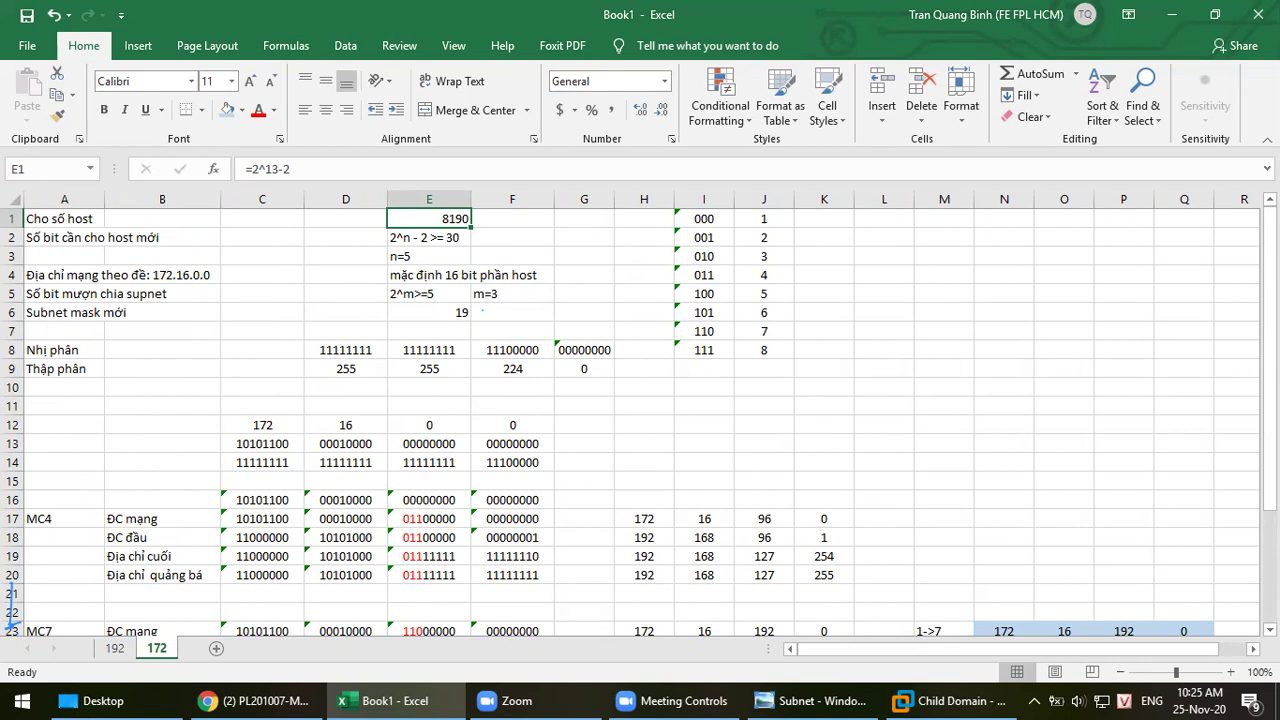
{"action": "left_click", "coordinate": [950, 700]}
Step: Bring up the DC machine's console and accept the US keyboard at its recovery screen
{"action": "left_click", "coordinate": [492, 75]}
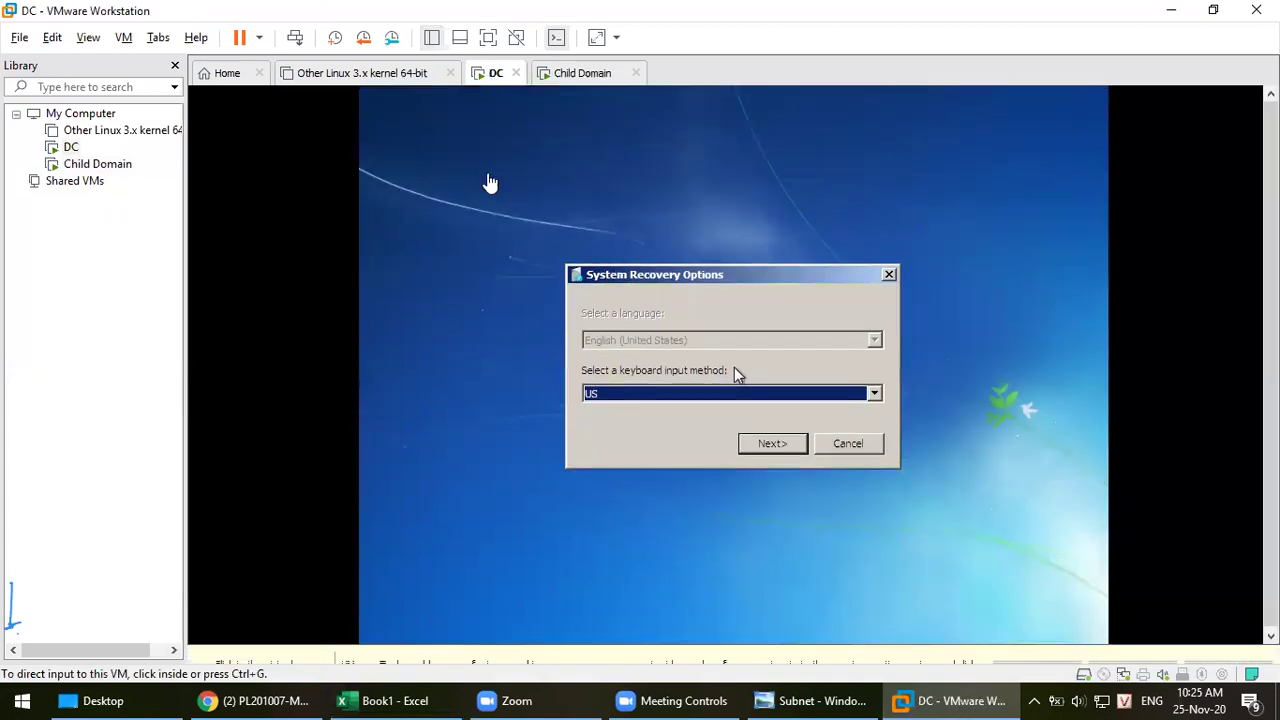
{"action": "left_click", "coordinate": [523, 383]}
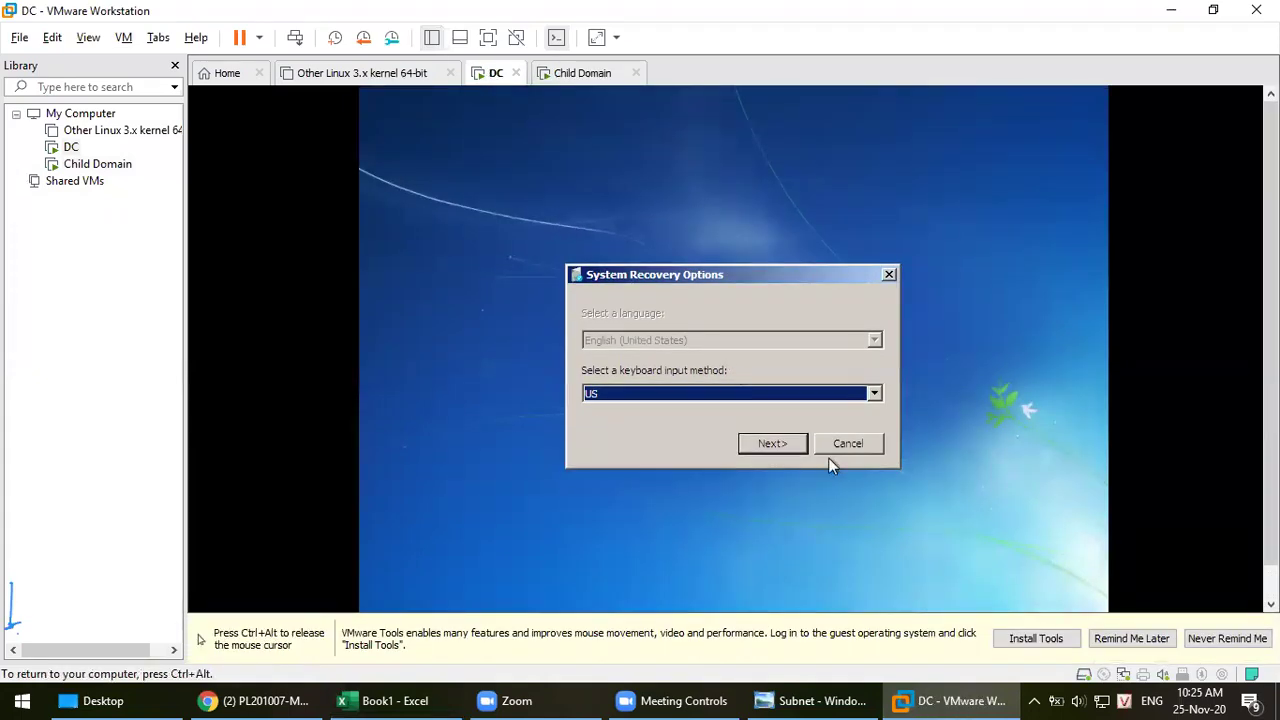
{"action": "left_click", "coordinate": [762, 443]}
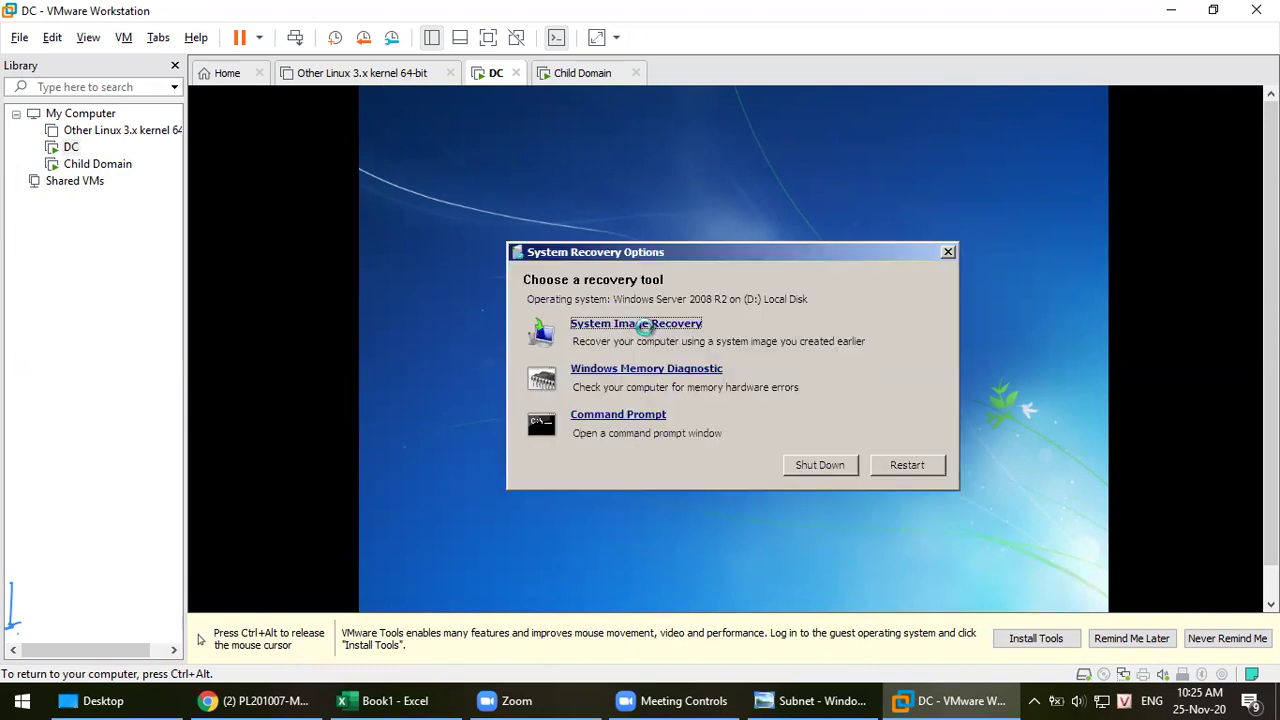
{"action": "key", "text": "ctrl+alt"}
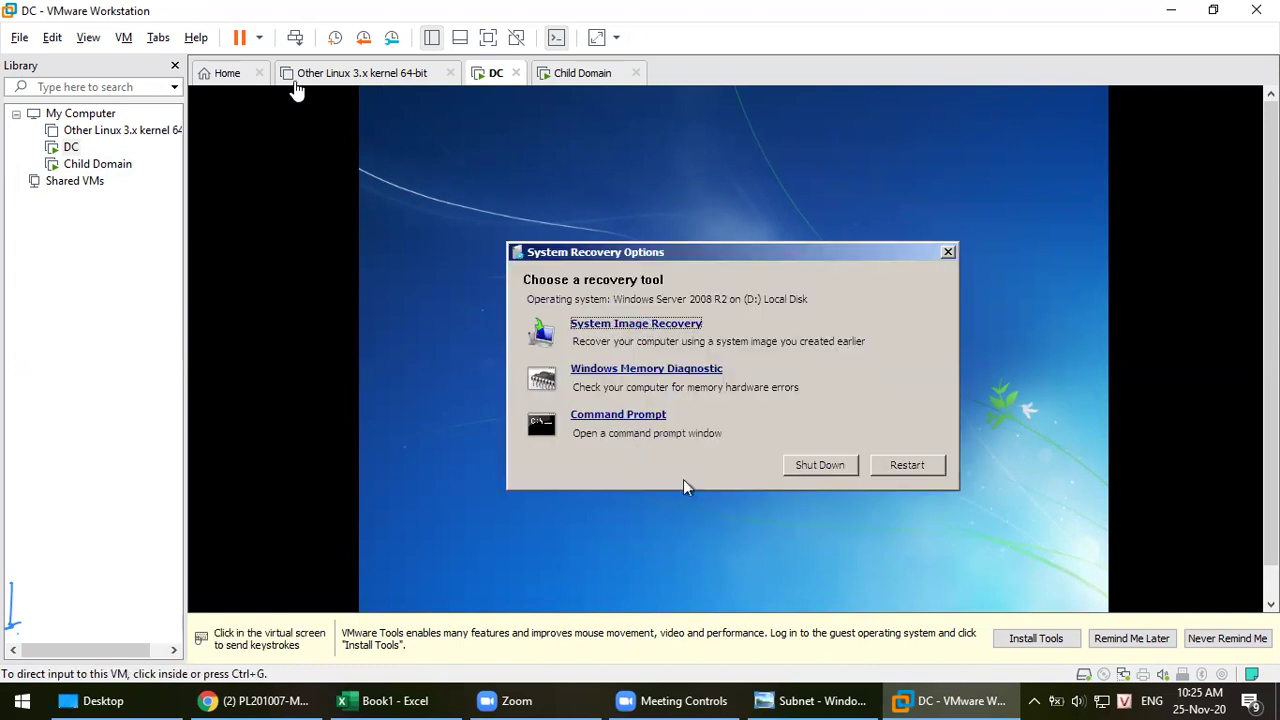
Step: Revert the DC machine to its Recovery snapshot and confirm the restore
{"action": "left_click", "coordinate": [391, 37]}
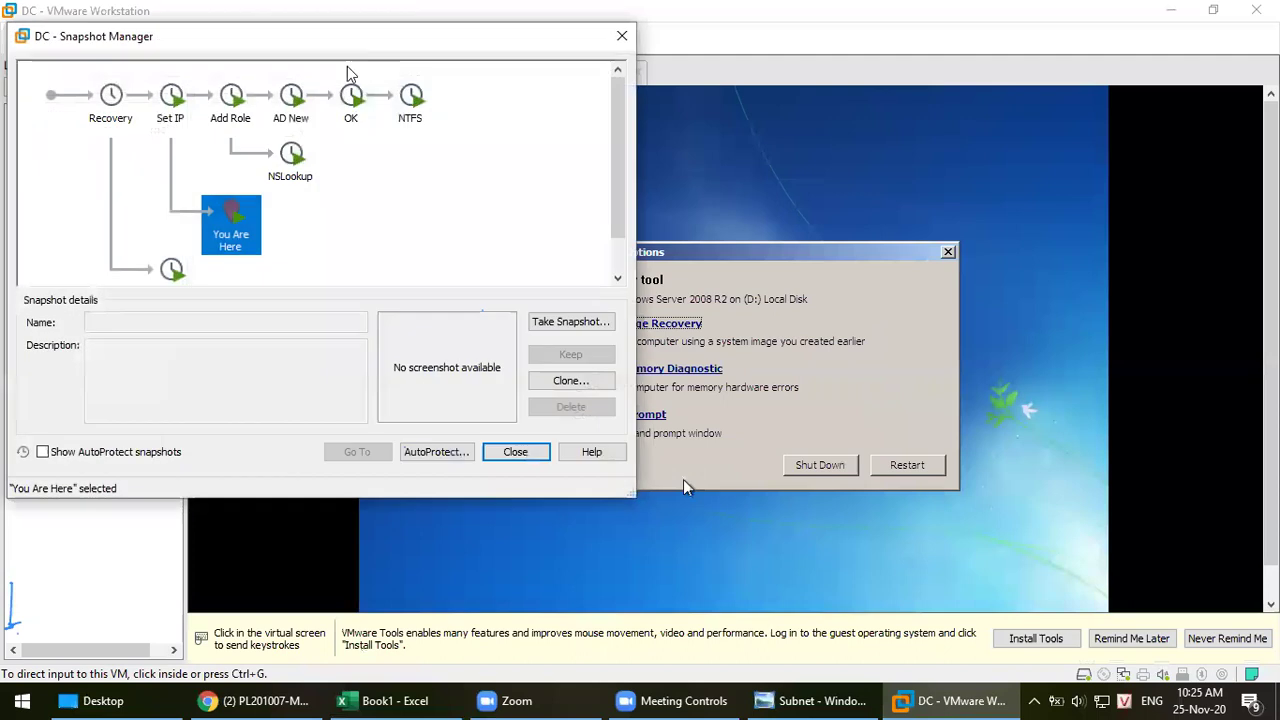
{"action": "left_click", "coordinate": [110, 100]}
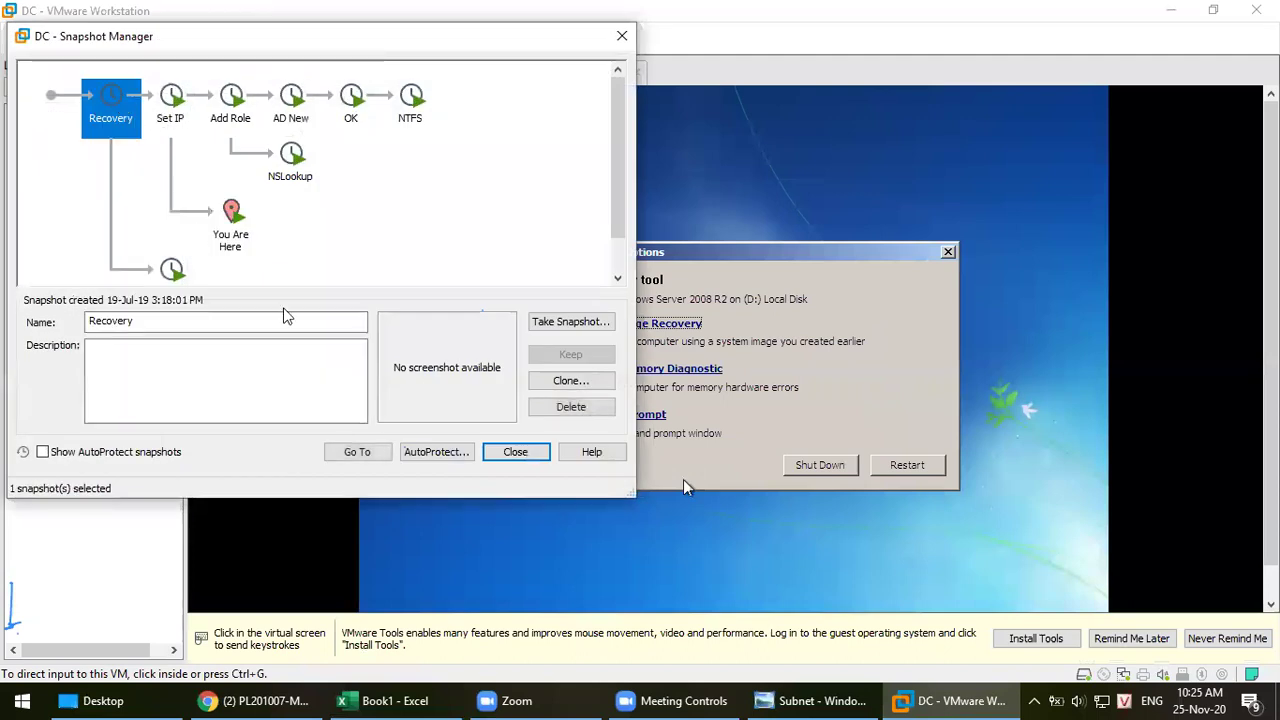
{"action": "left_click", "coordinate": [345, 452]}
{"action": "left_click", "coordinate": [365, 294]}
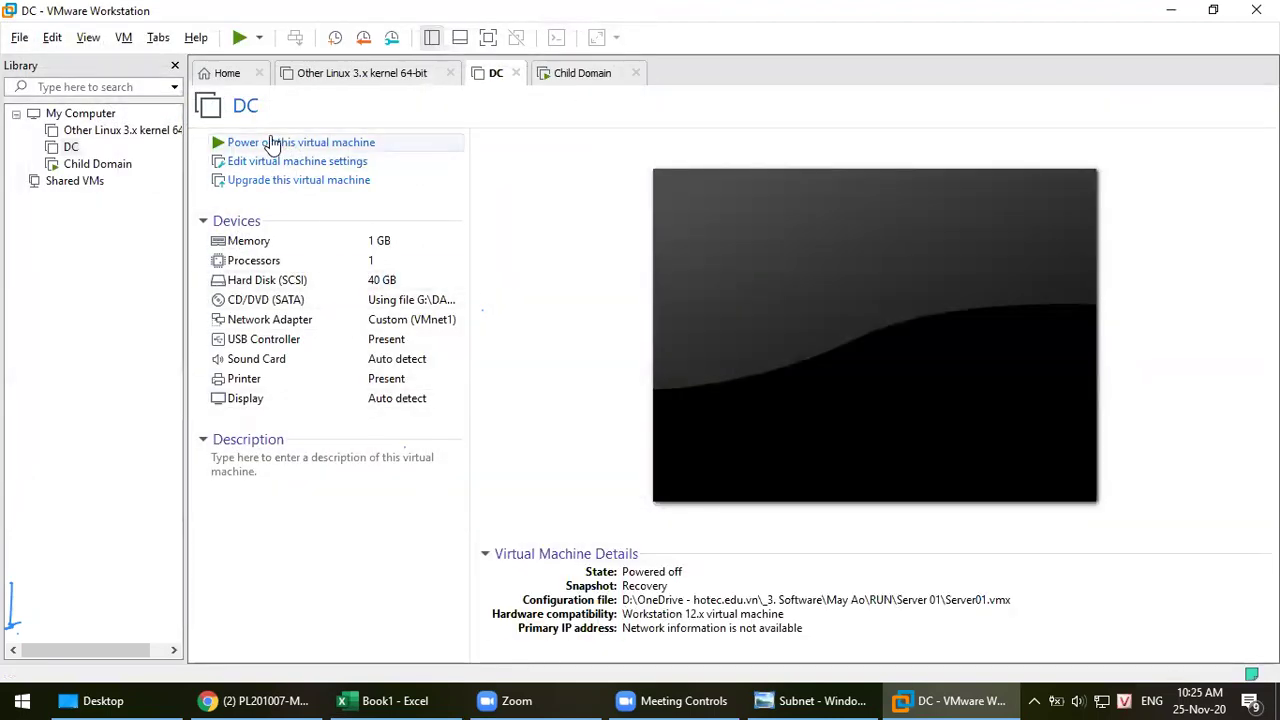
{"action": "left_click", "coordinate": [268, 142]}
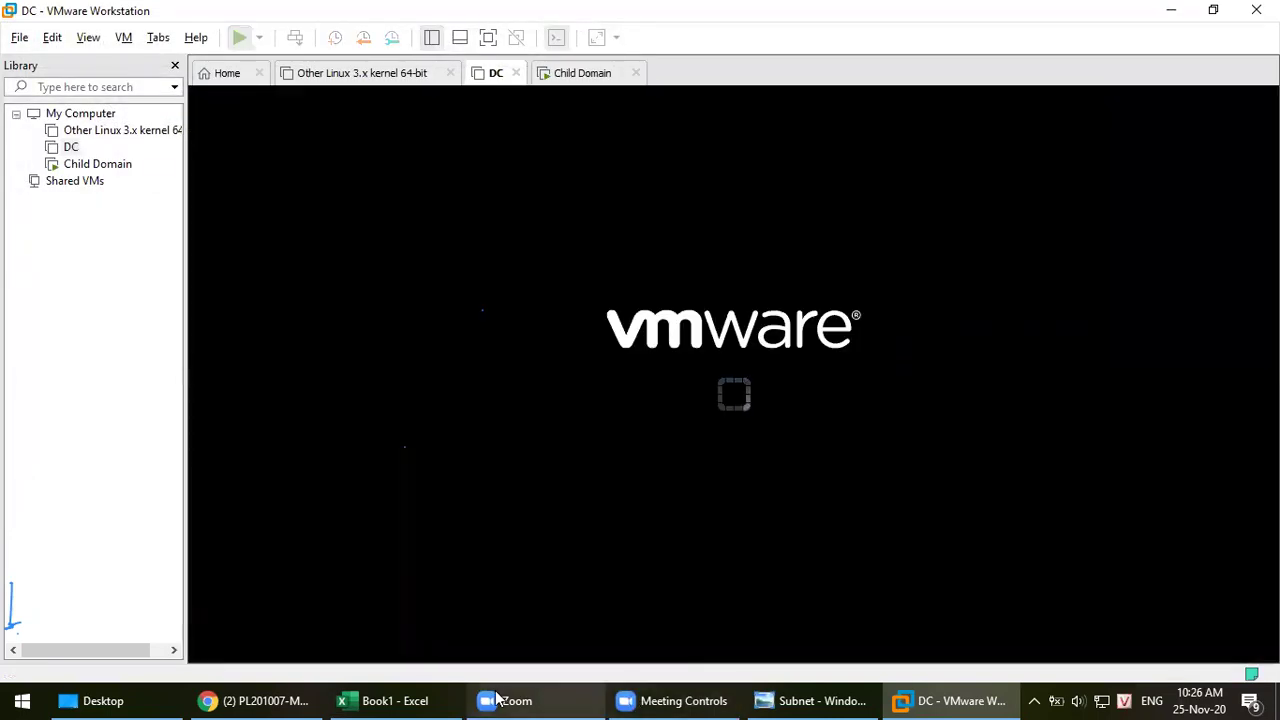
{"action": "left_click", "coordinate": [370, 698]}
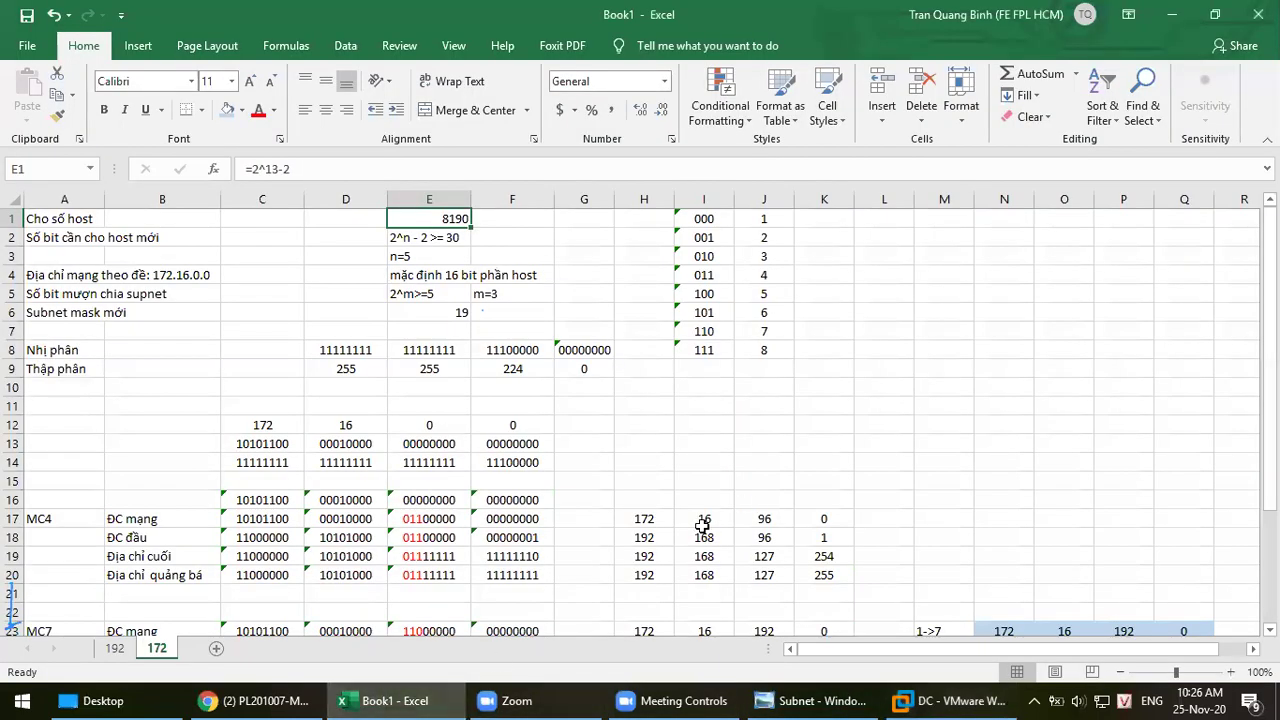
{"action": "left_click", "coordinate": [127, 650]}
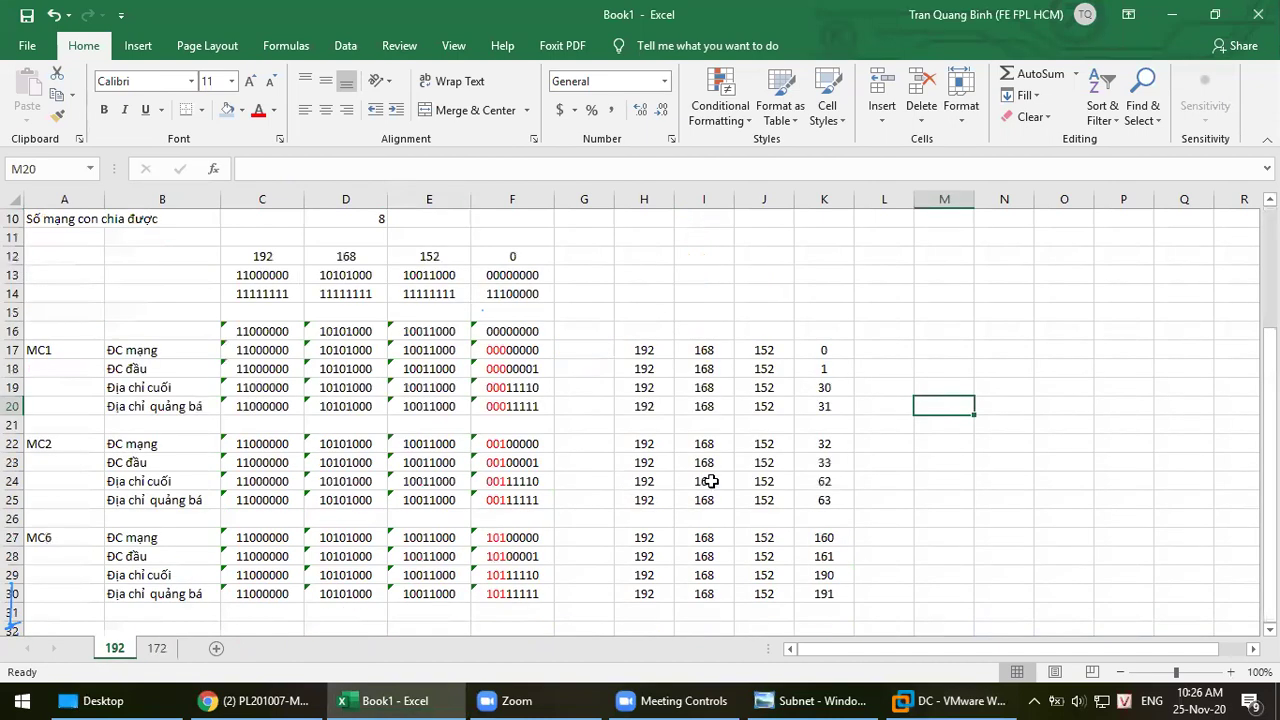
{"action": "left_click", "coordinate": [160, 648]}
{"action": "scroll", "coordinate": [685, 500], "scroll_direction": "down", "scroll_amount": 1}
{"action": "scroll", "coordinate": [690, 518], "scroll_direction": "down", "scroll_amount": 4}
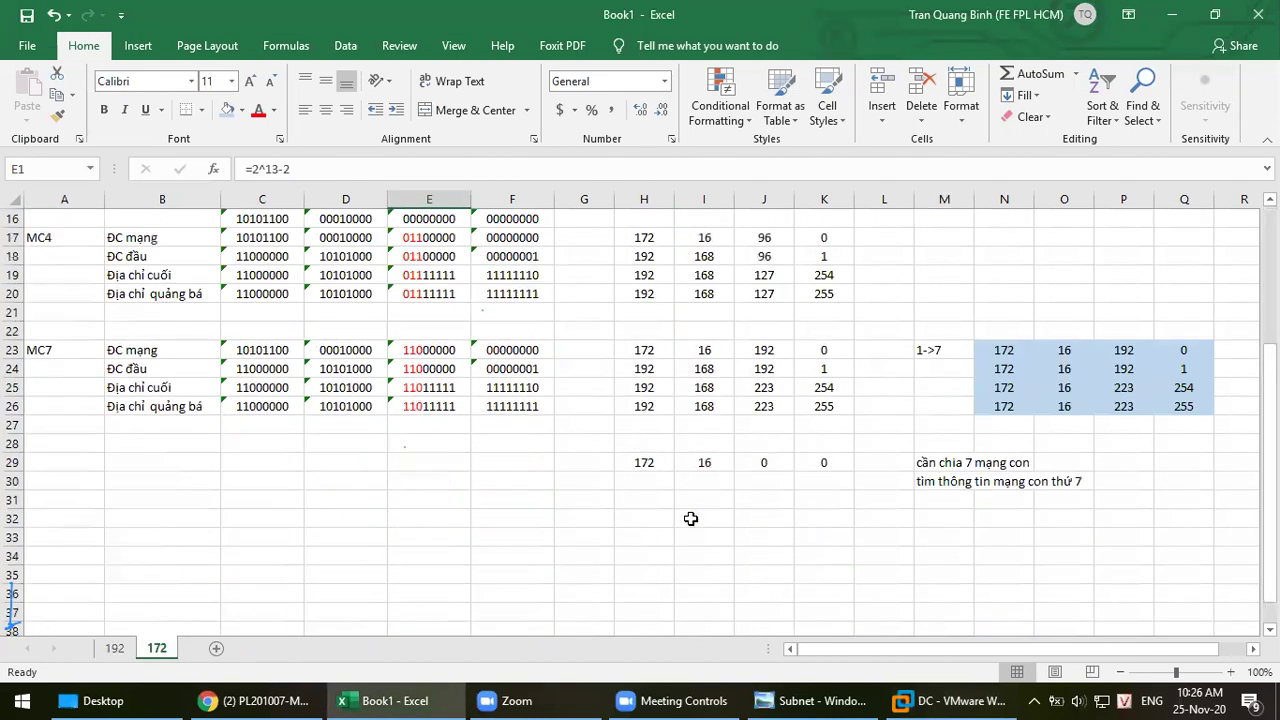
{"action": "scroll", "coordinate": [690, 518], "scroll_direction": "down", "scroll_amount": 1}
{"action": "left_click_drag", "start_coordinate": [638, 409], "coordinate": [1050, 425]}
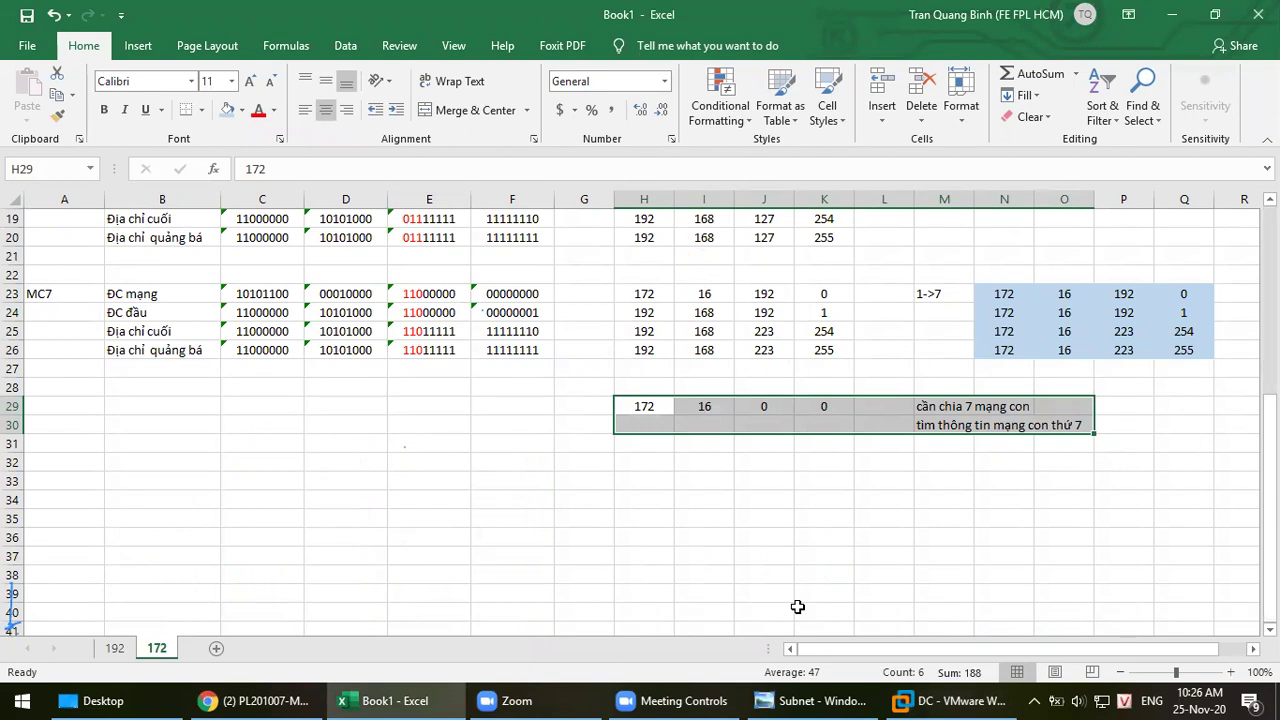
{"action": "left_click", "coordinate": [950, 700]}
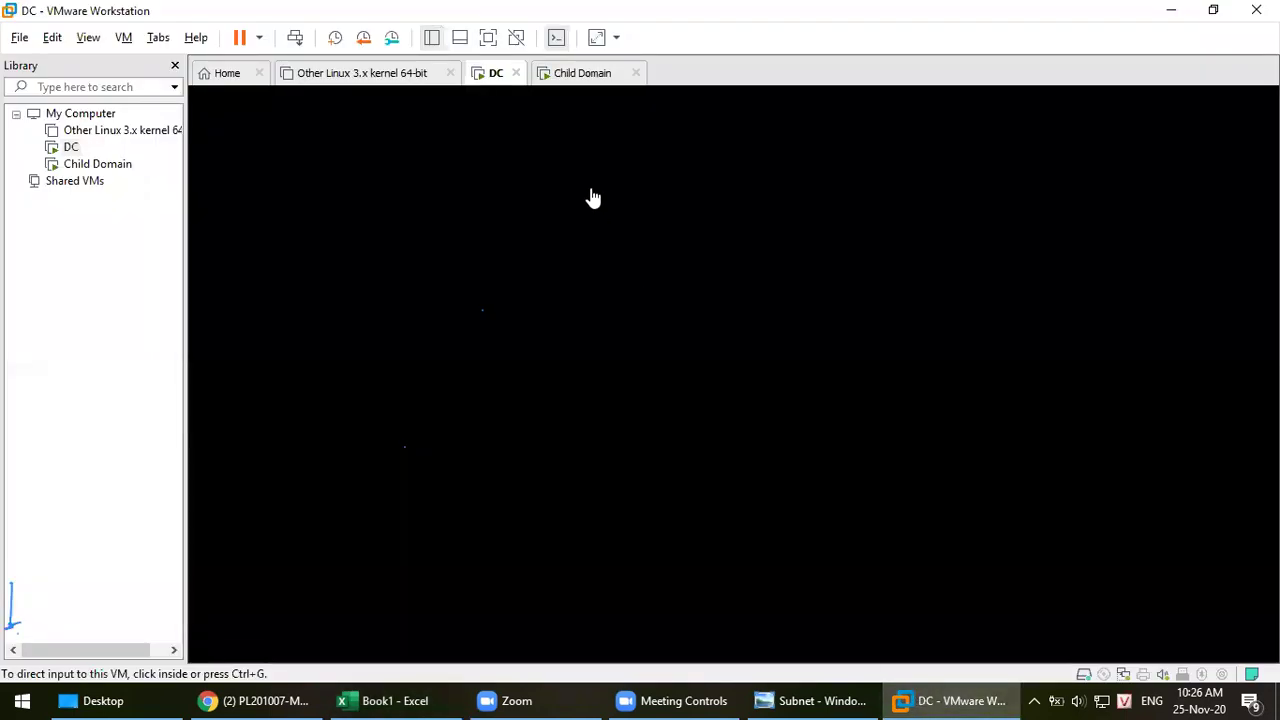
Step: Log on to the Child Domain server with the Administrator password and dismiss the VMware Tools notice
{"action": "left_click", "coordinate": [588, 74]}
{"action": "left_click", "coordinate": [654, 305]}
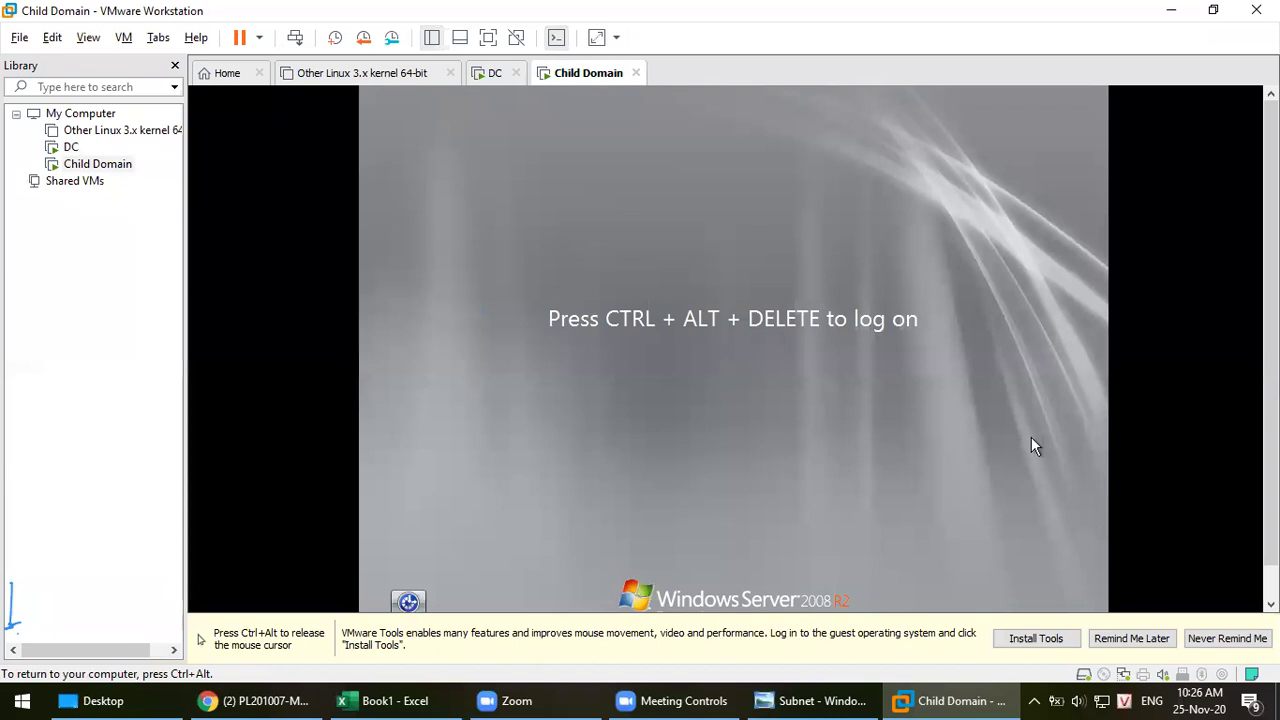
{"action": "key", "text": "ctrl+alt"}
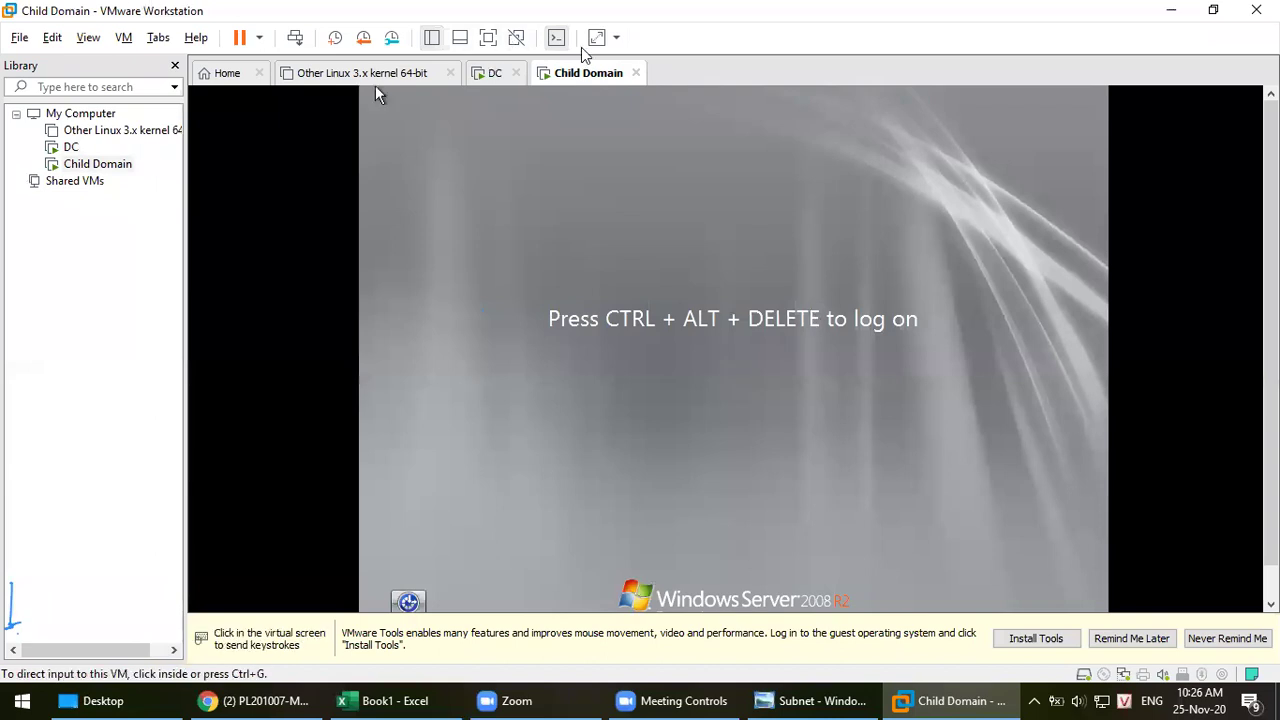
{"action": "left_click", "coordinate": [556, 39]}
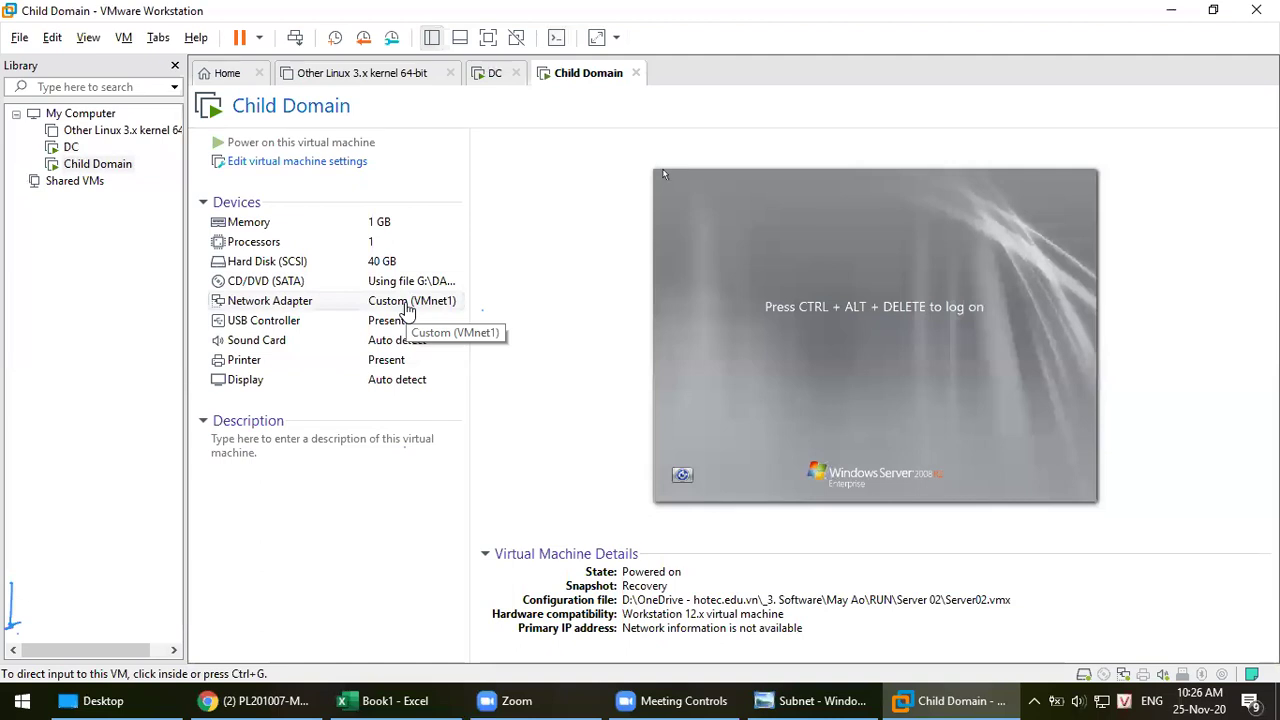
{"action": "left_click", "coordinate": [700, 210]}
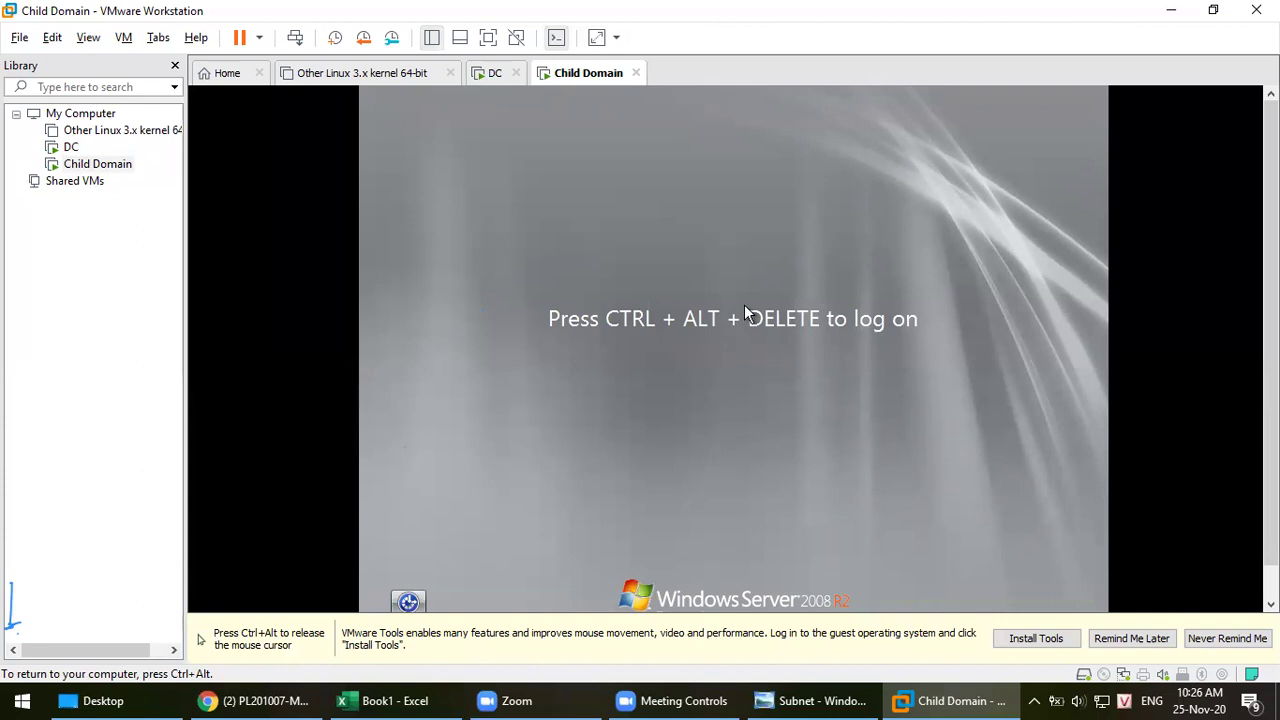
{"action": "key", "text": "ctrl+alt+Insert"}
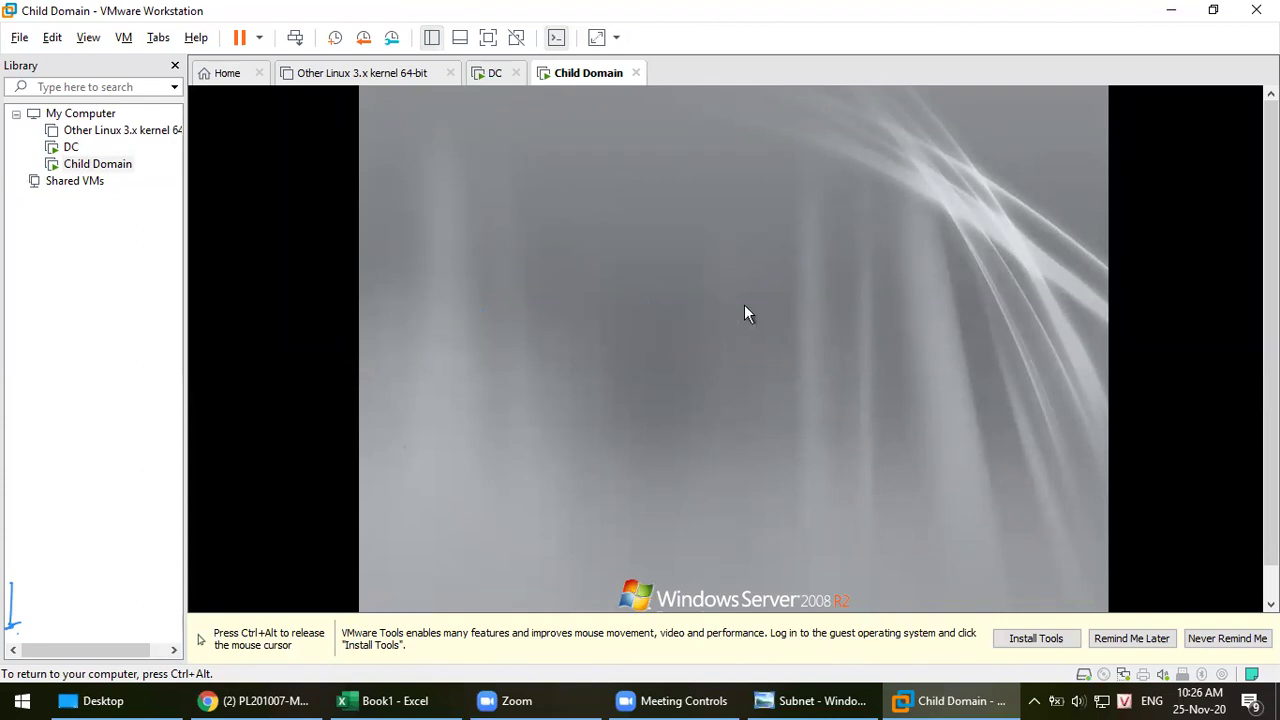
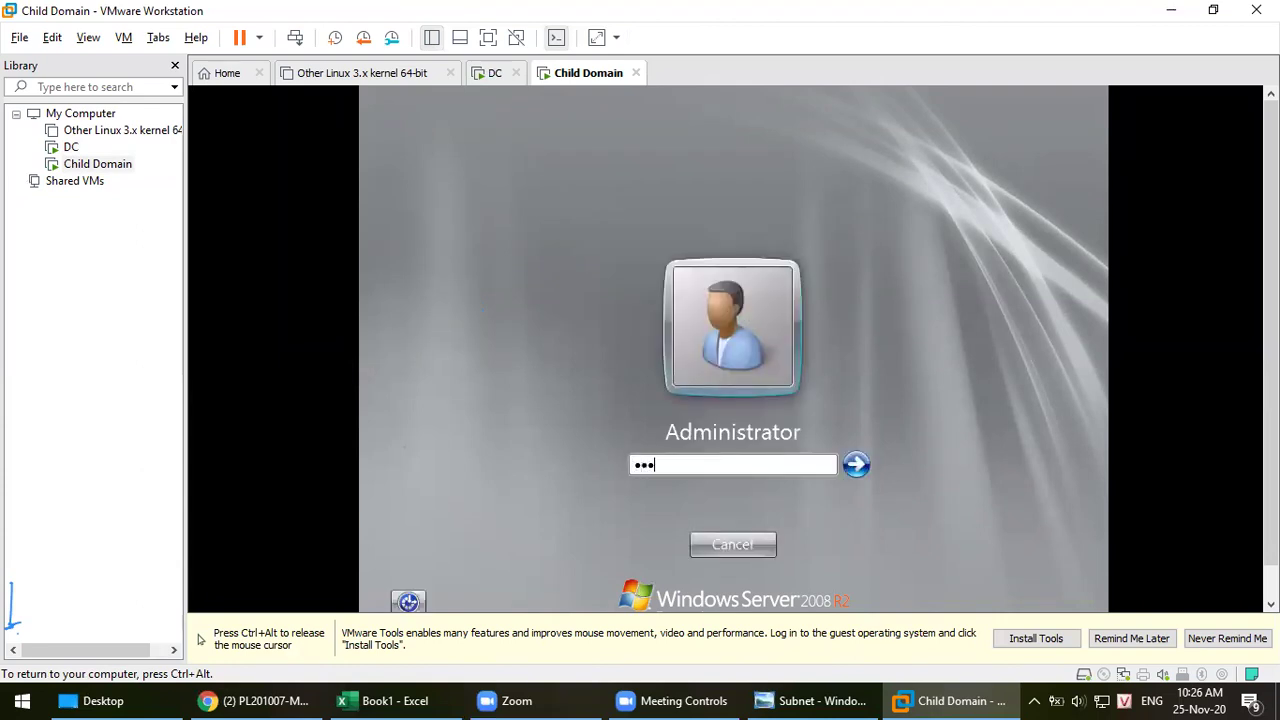
{"action": "key", "text": "Return"}
{"action": "key", "text": "ctrl+alt"}
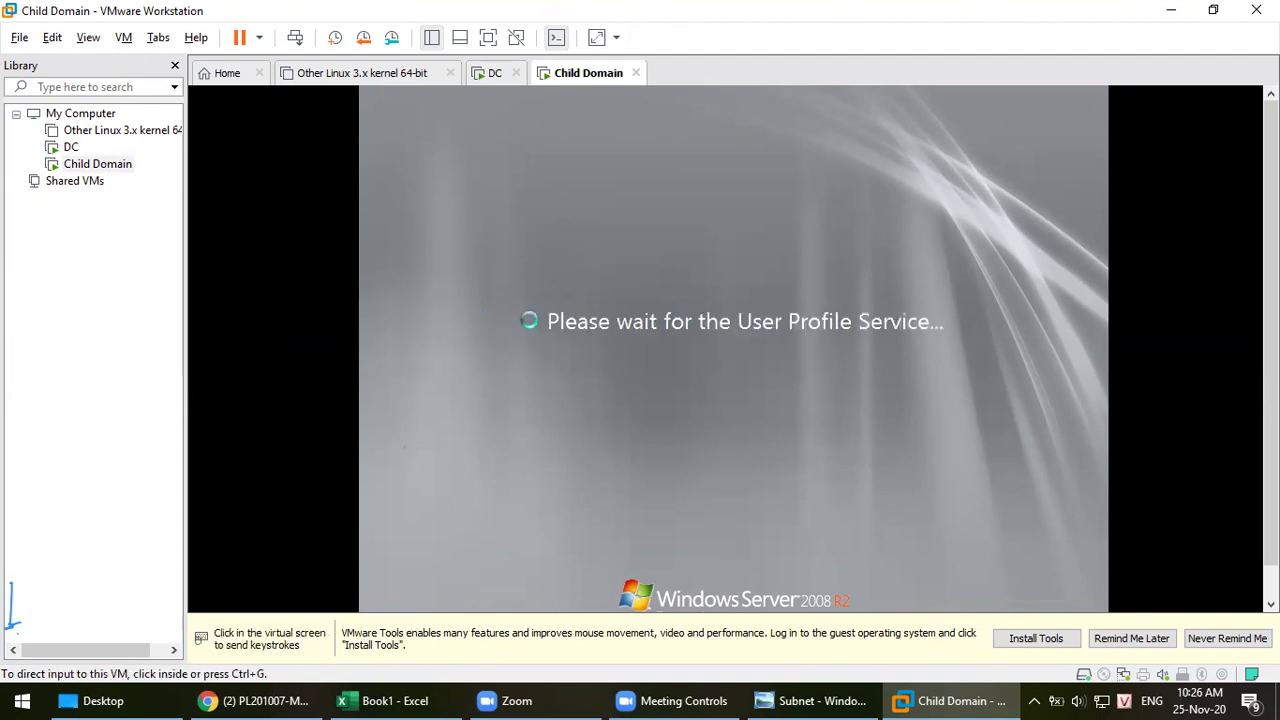
{"action": "left_click", "coordinate": [1131, 638]}
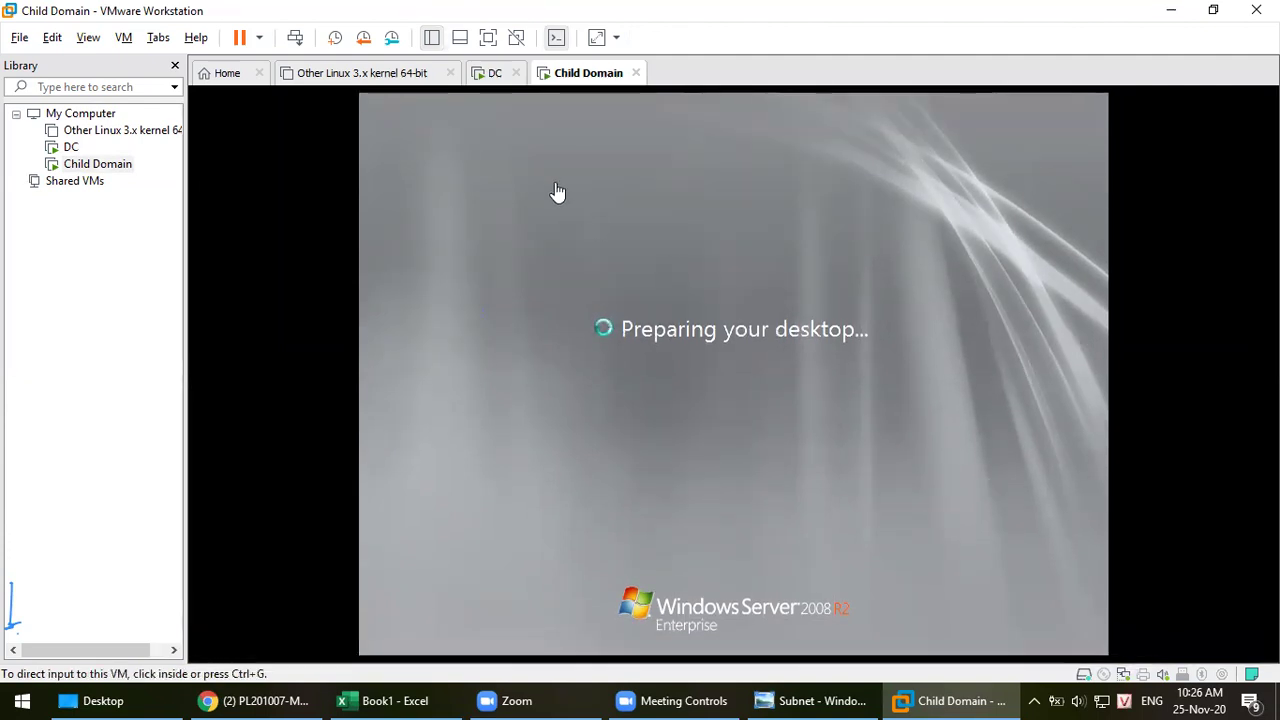
Step: Log on to the DC server as Administrator, then return to the Child Domain desktop
{"action": "left_click", "coordinate": [497, 74]}
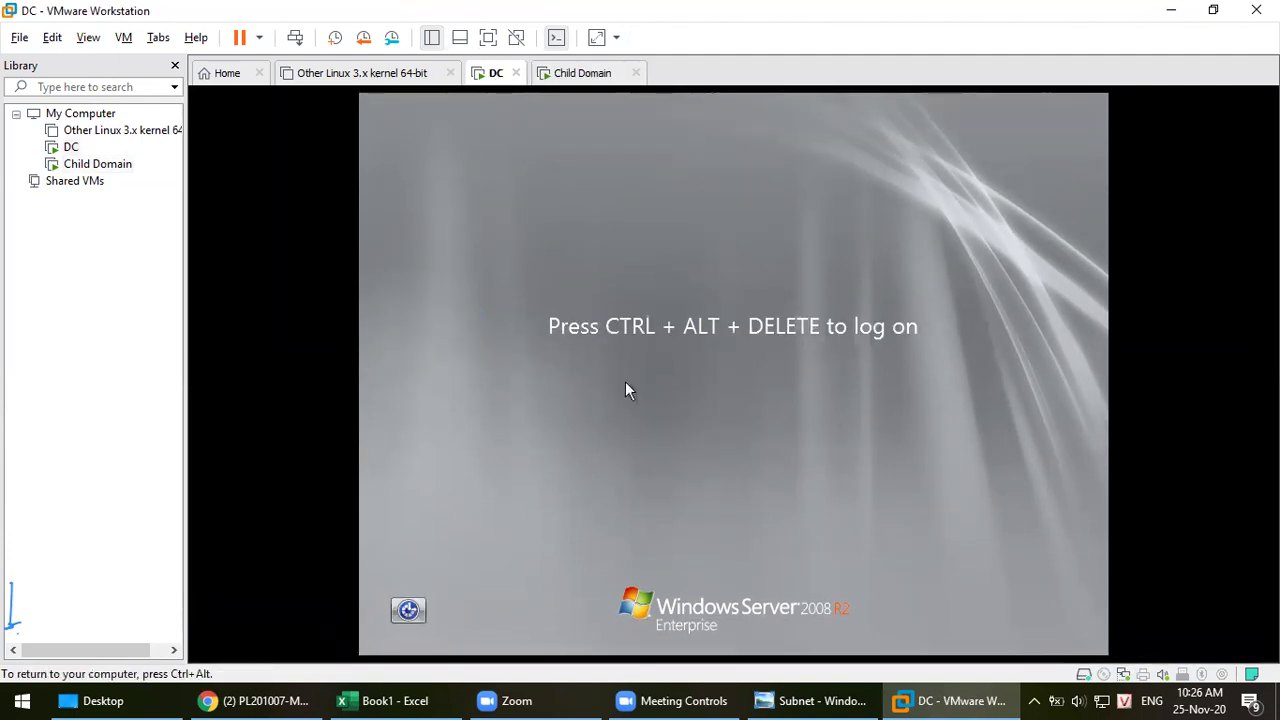
{"action": "key", "text": "ctrl+alt"}
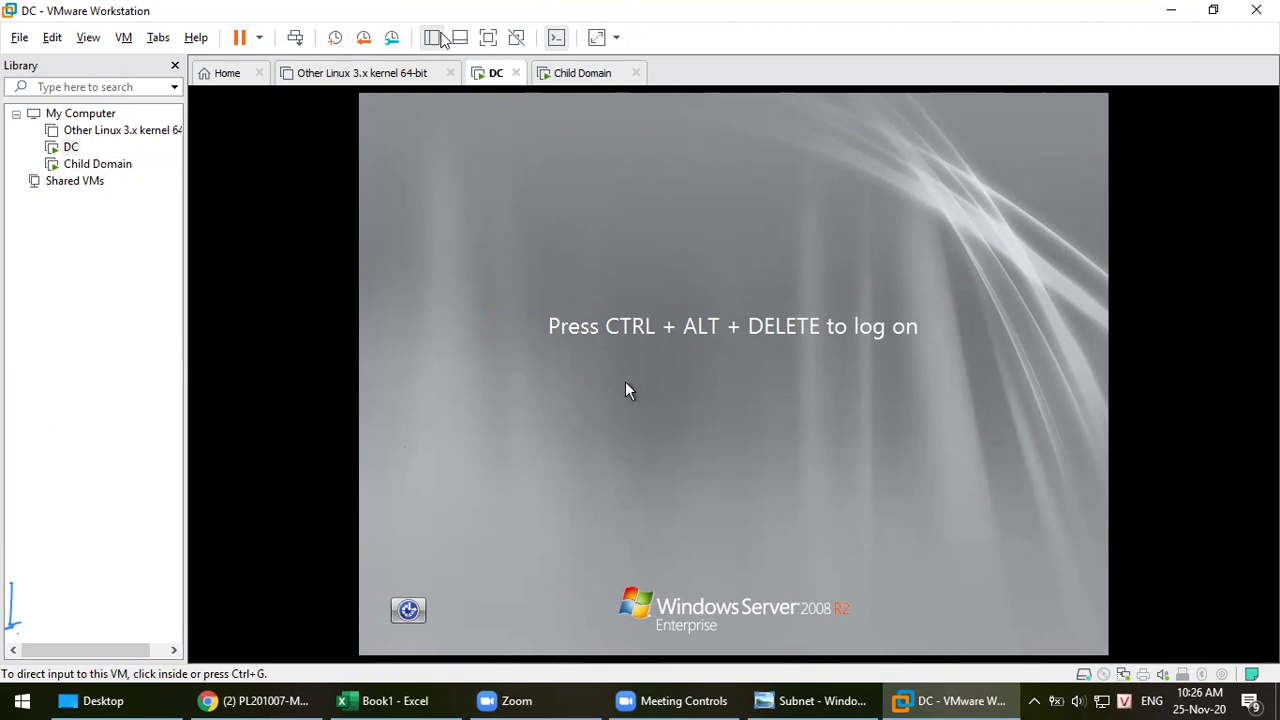
{"action": "left_click", "coordinate": [558, 38]}
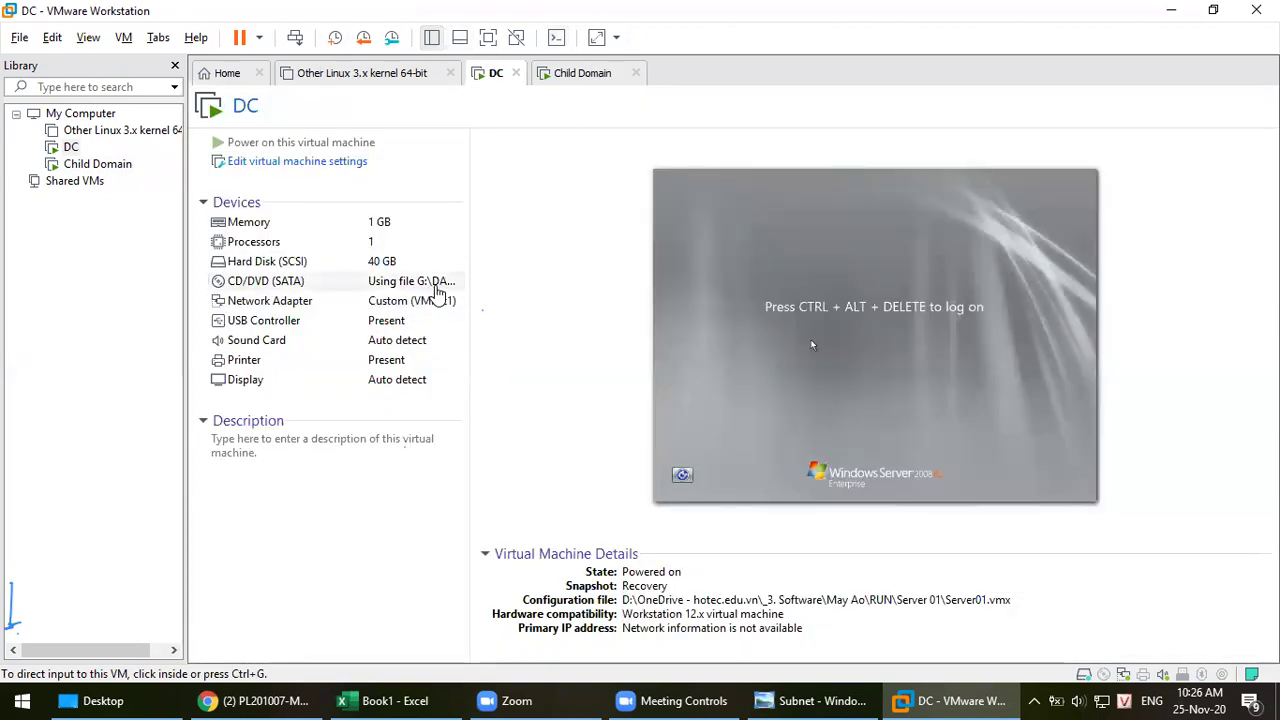
{"action": "left_click", "coordinate": [770, 415]}
{"action": "left_click", "coordinate": [602, 415]}
{"action": "key", "text": "ctrl+alt+Insert"}
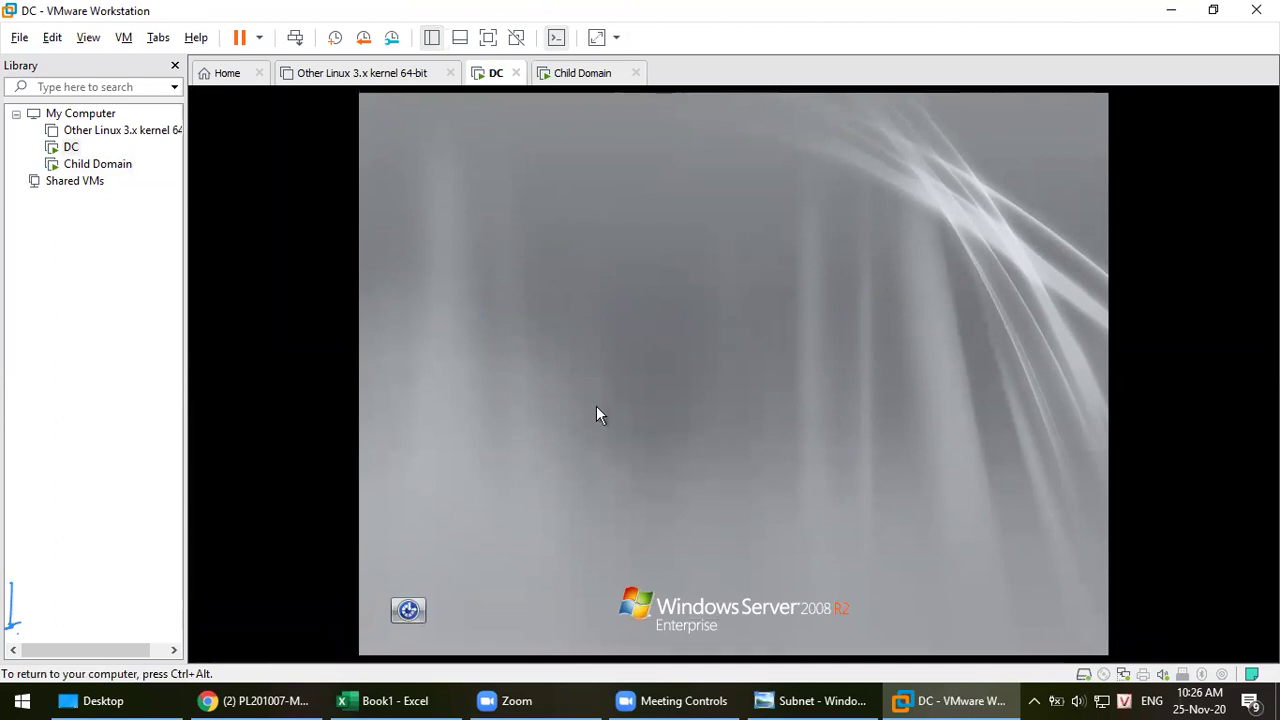
{"action": "type", "text": "****"}
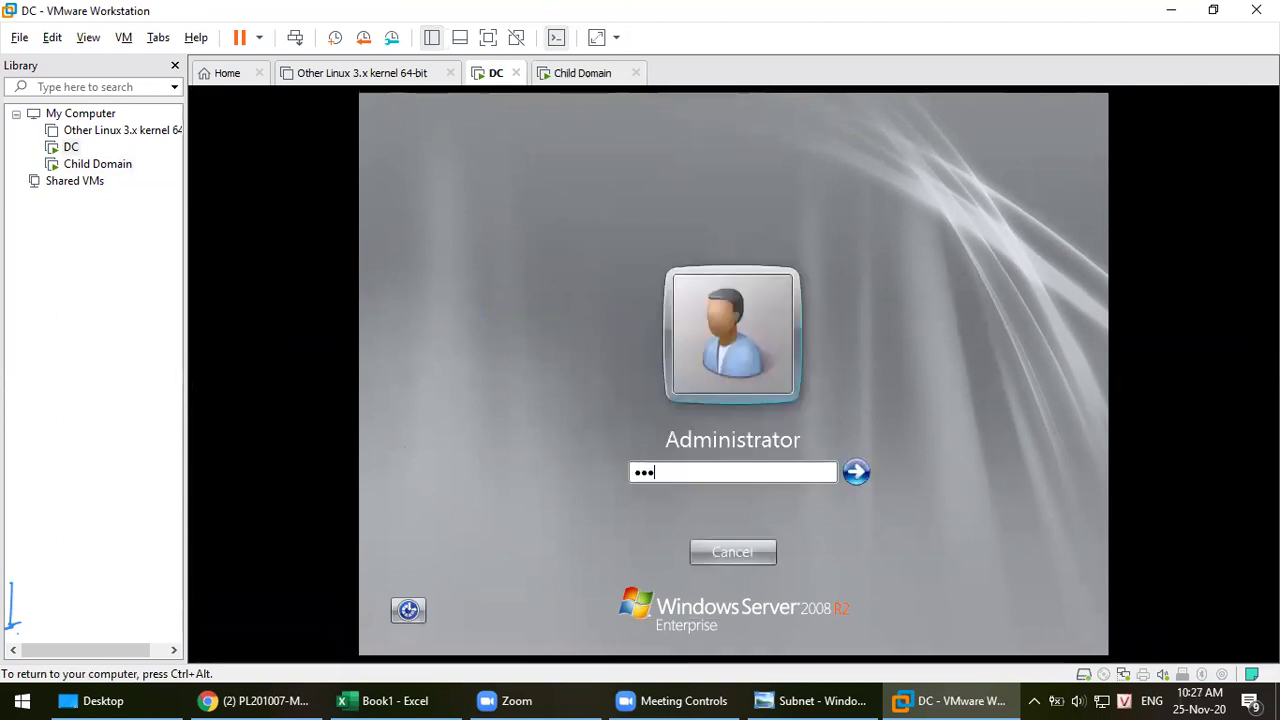
{"action": "key", "text": "Return"}
{"action": "key", "text": "ctrl+alt"}
{"action": "left_click", "coordinate": [581, 78]}
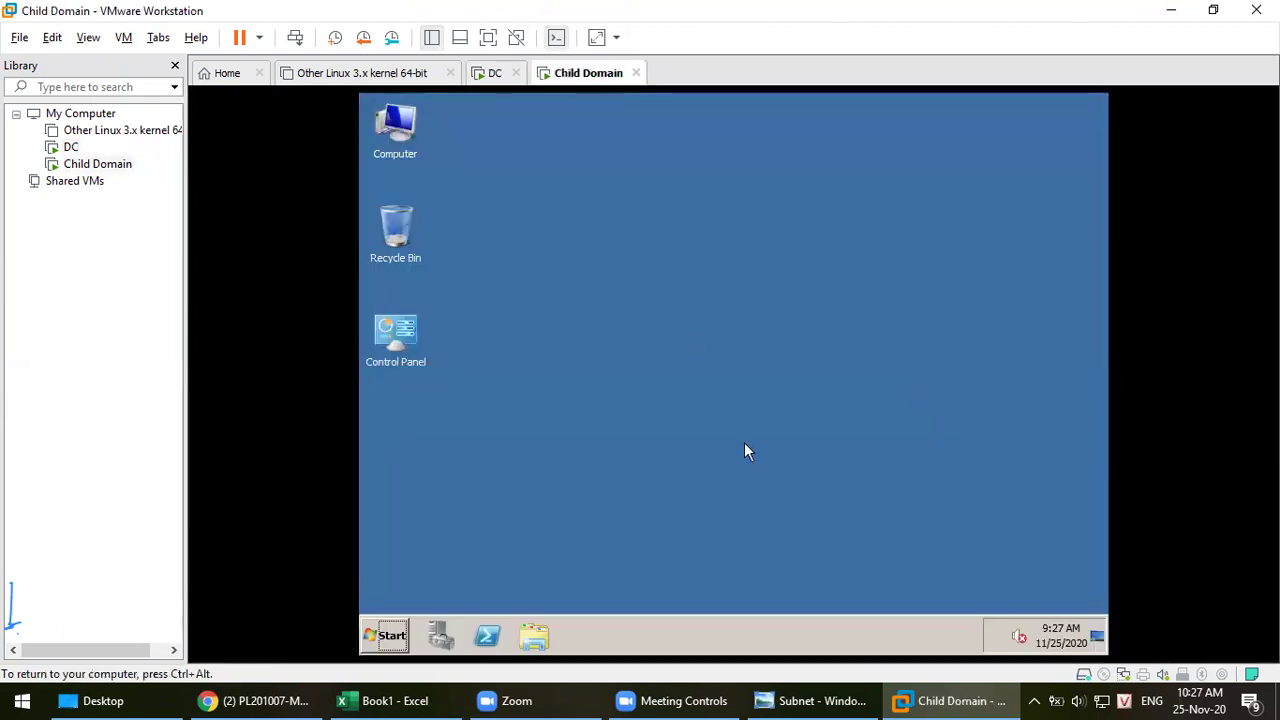
Step: Open the Child Domain server's Local Area Connection properties
{"action": "left_click", "coordinate": [402, 632]}
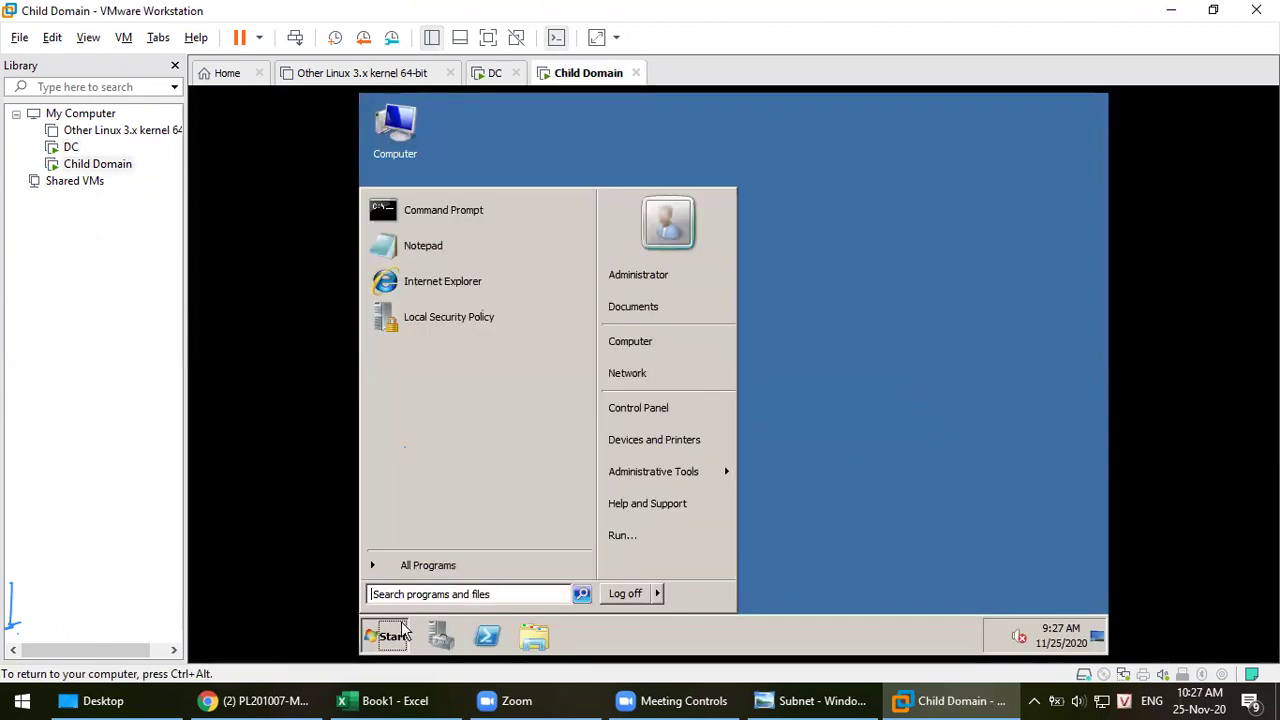
{"action": "right_click", "coordinate": [651, 377]}
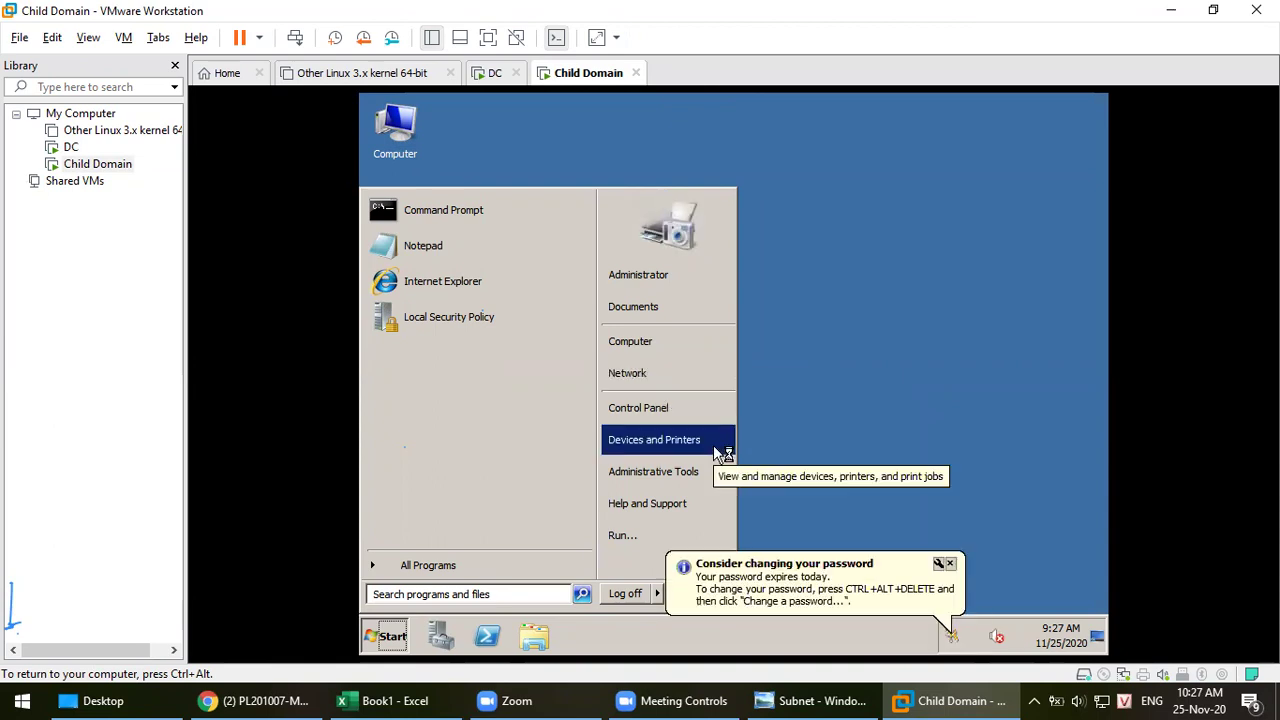
{"action": "left_click", "coordinate": [952, 564]}
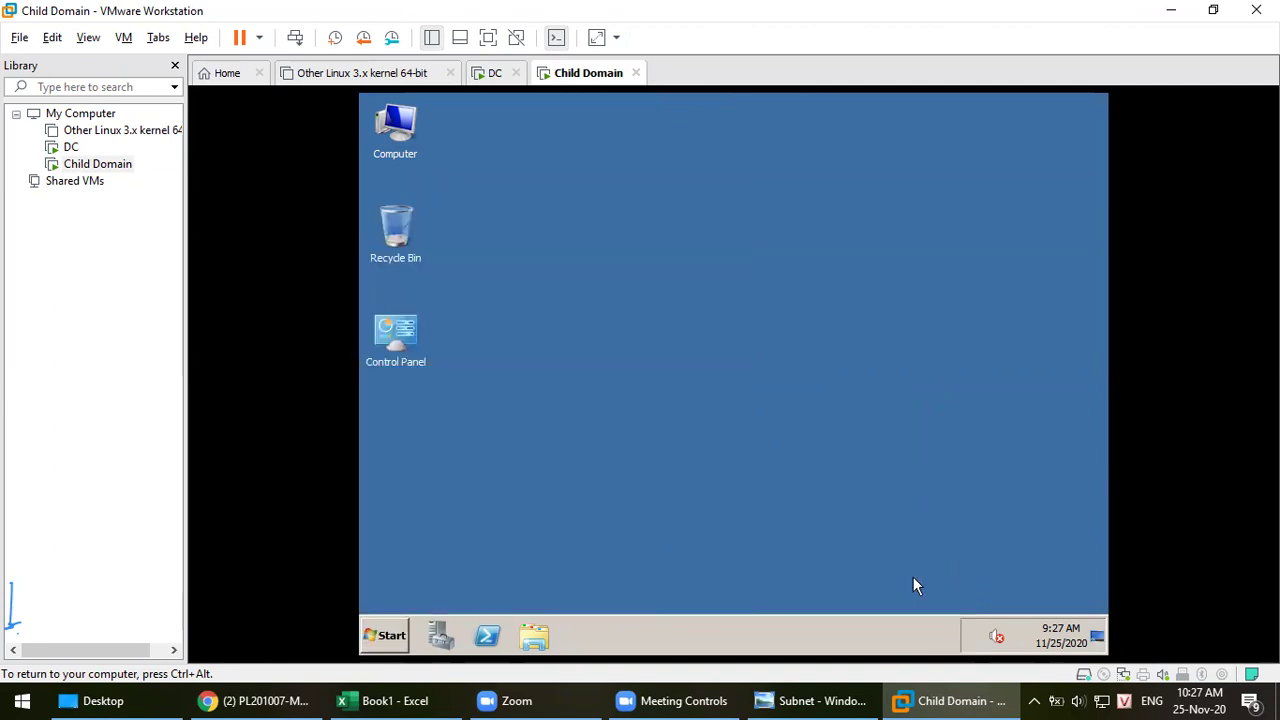
{"action": "key", "text": "super+e"}
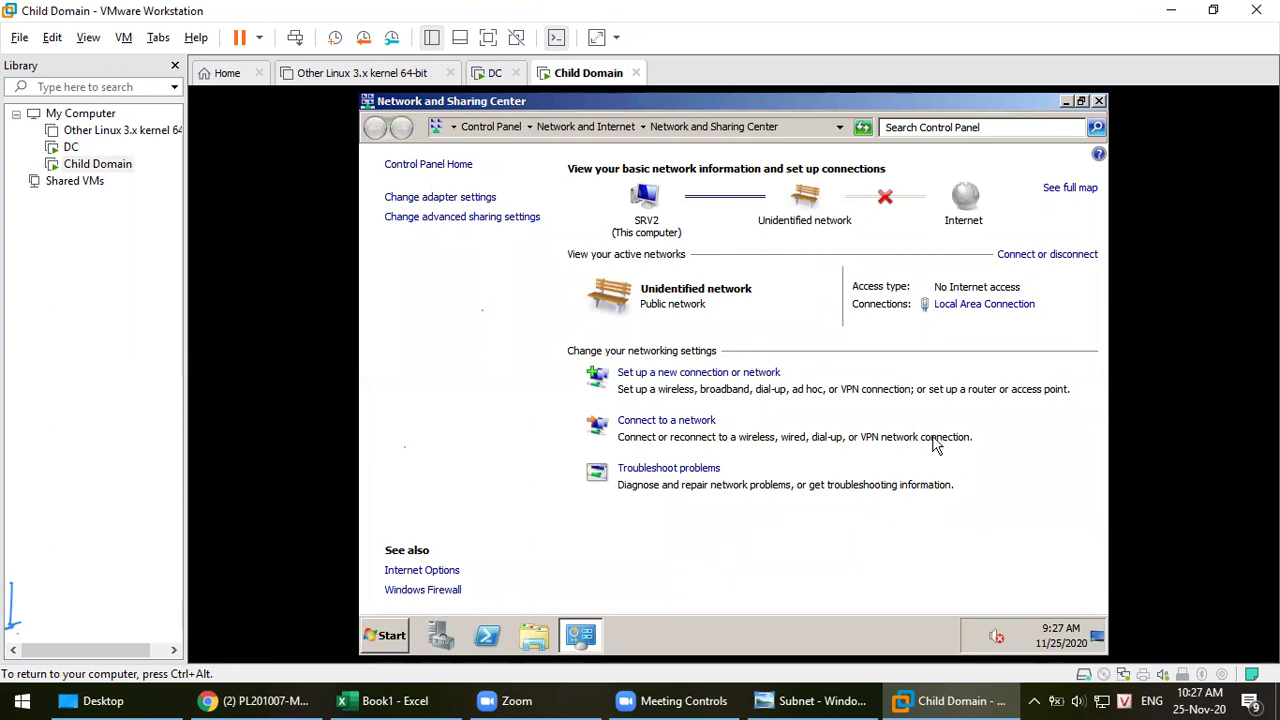
{"action": "left_click", "coordinate": [990, 312]}
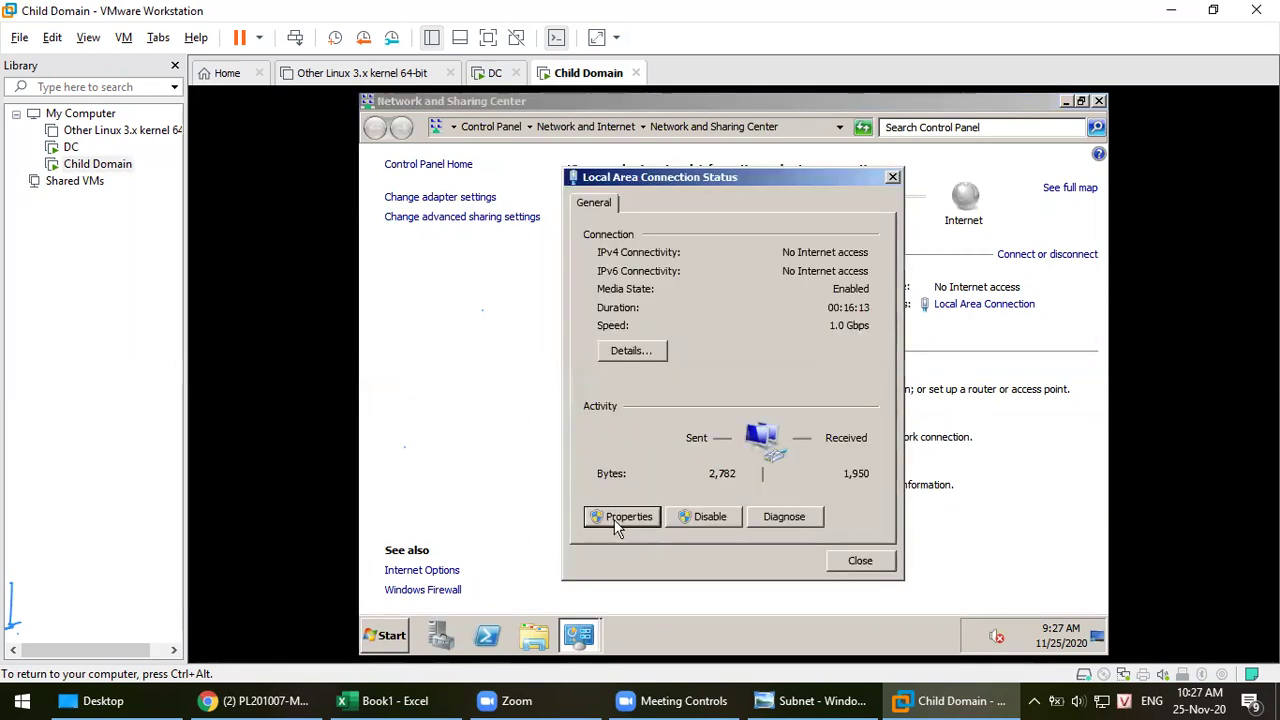
{"action": "left_click", "coordinate": [620, 516]}
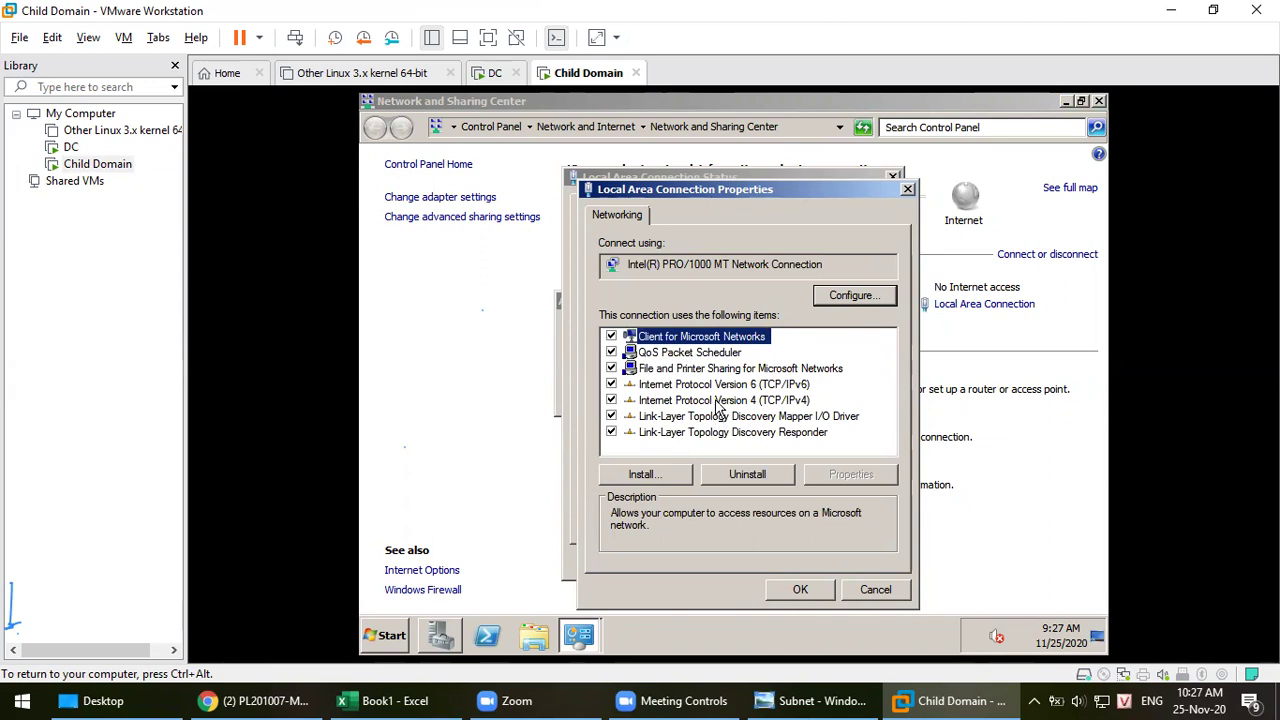
Step: Uncheck IPv6 and start a static IPv4 address reading 192.168.152
{"action": "left_click", "coordinate": [612, 384]}
{"action": "left_click", "coordinate": [685, 402]}
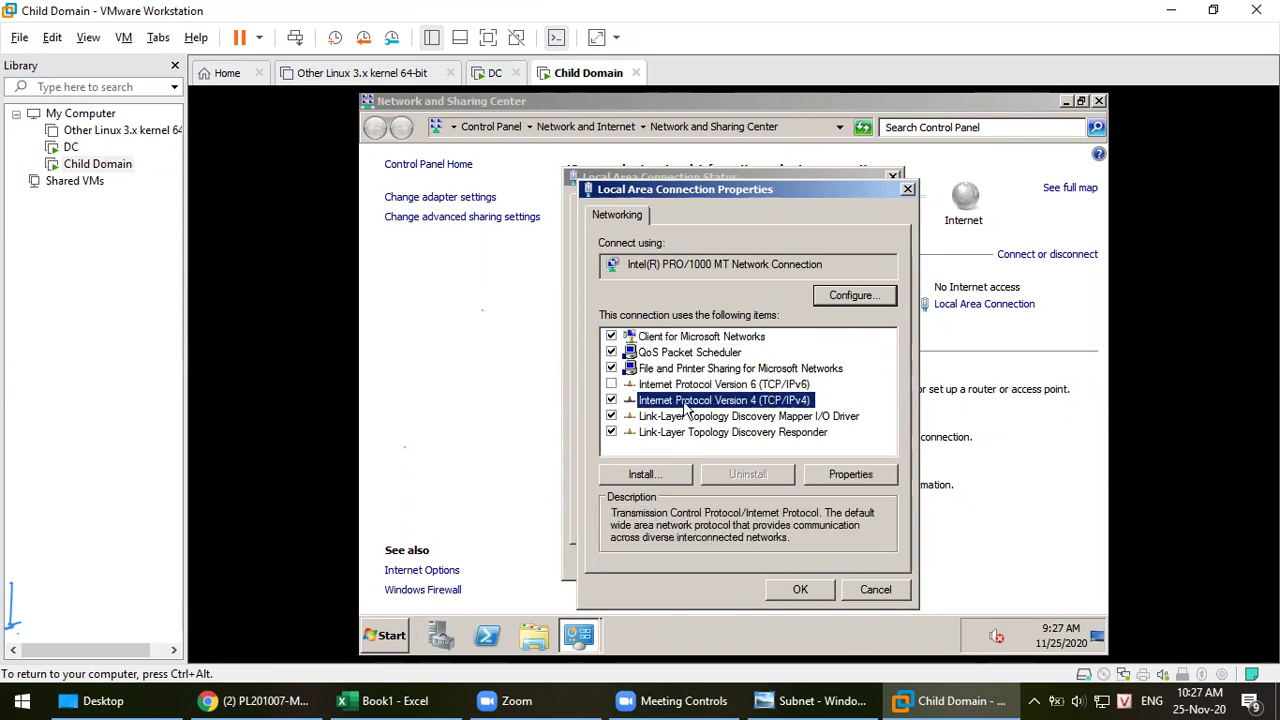
{"action": "double_click", "coordinate": [685, 402]}
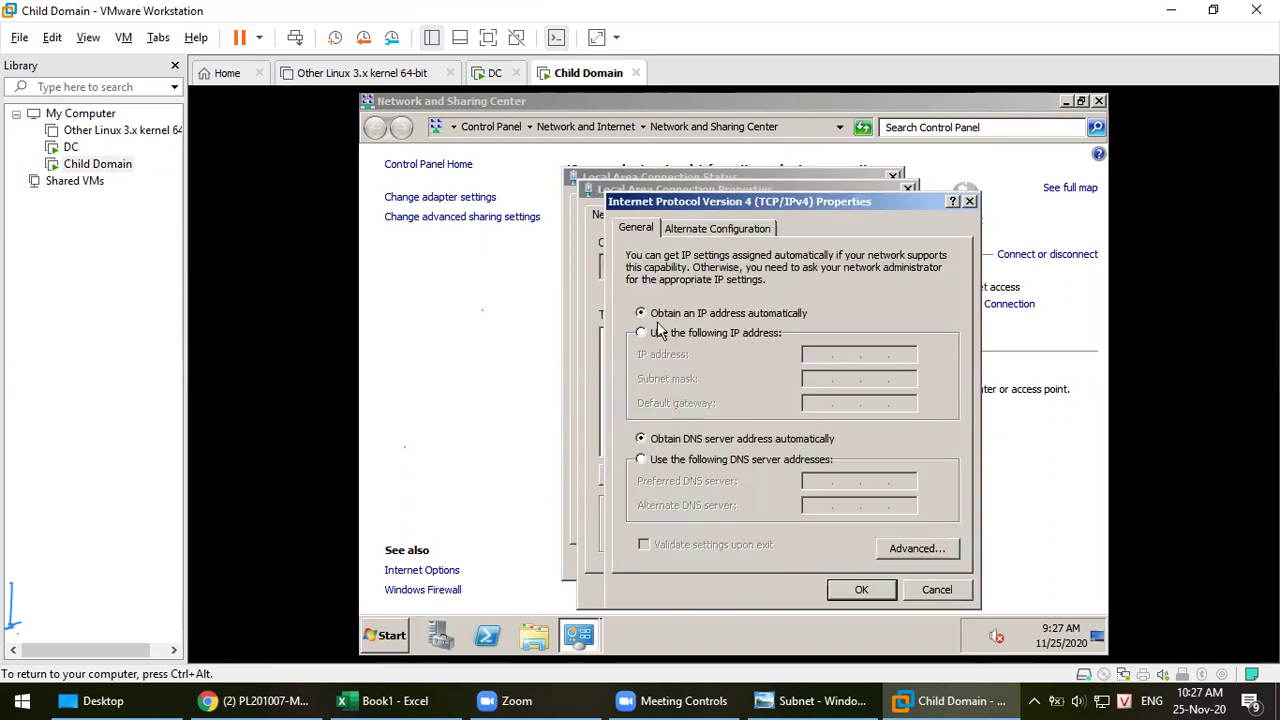
{"action": "left_click", "coordinate": [724, 336]}
{"action": "left_click", "coordinate": [821, 357]}
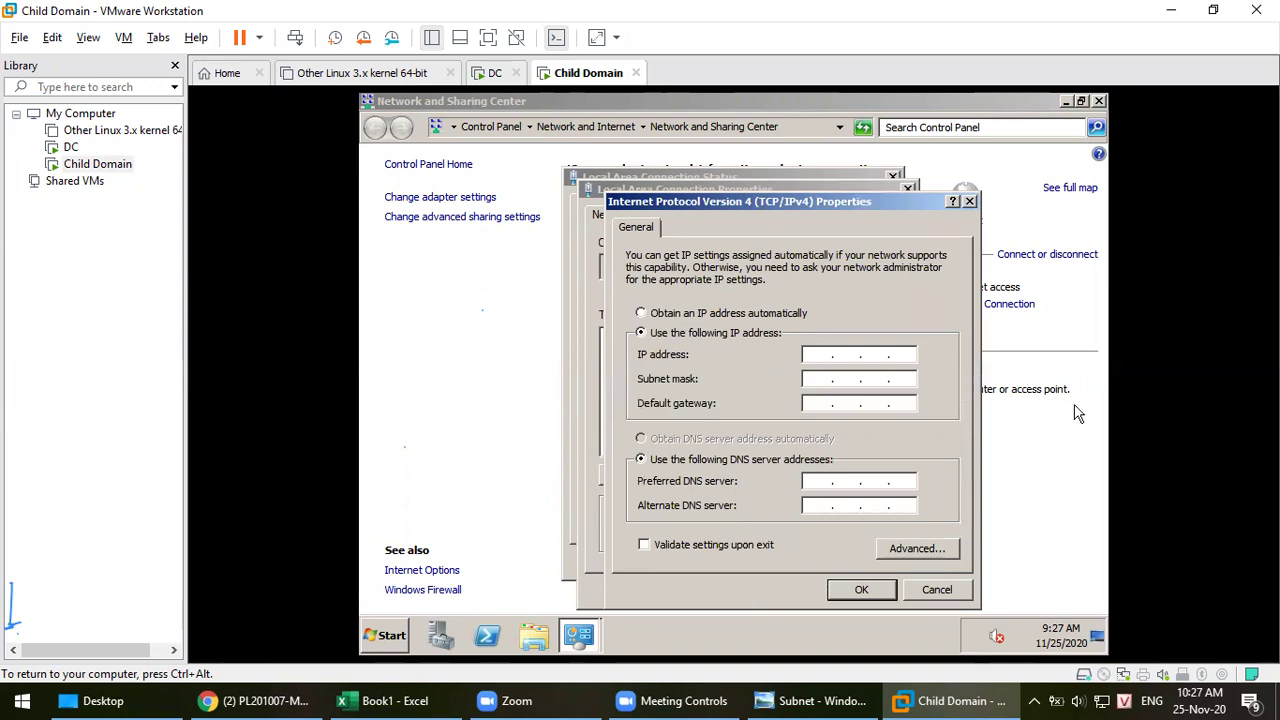
{"action": "type", "text": "192 . 168 . 152 ."}
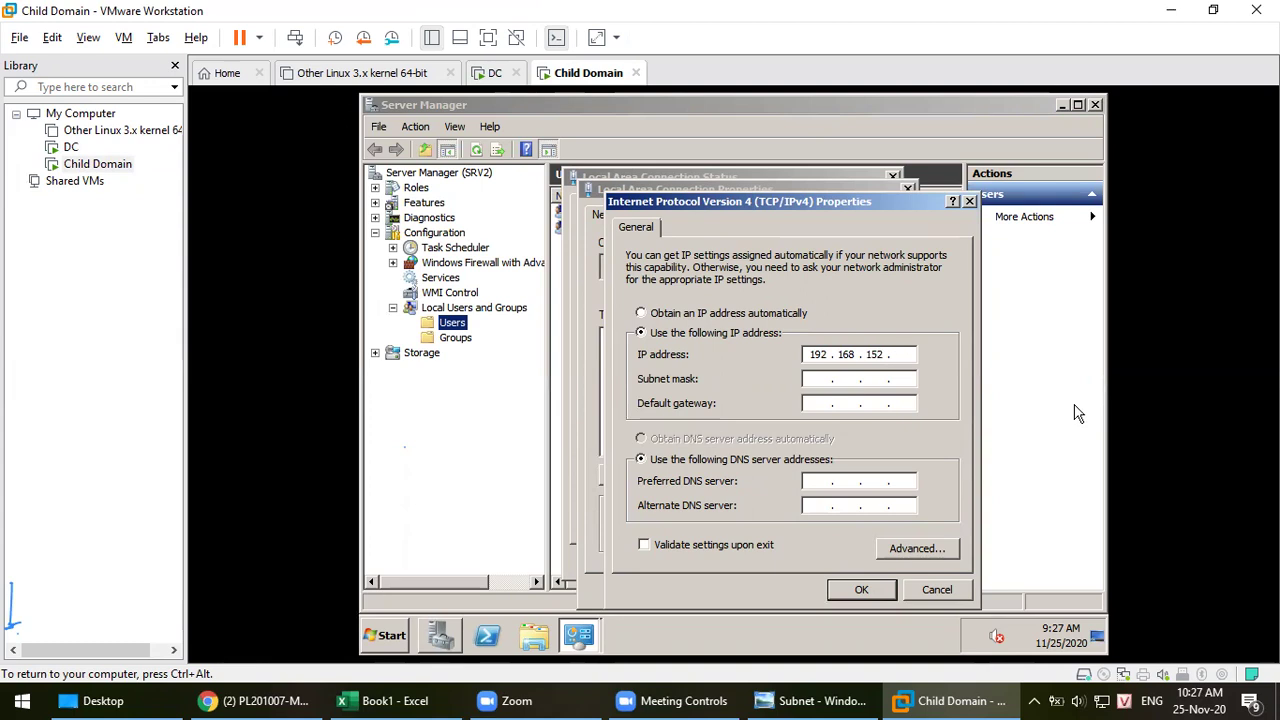
Step: Check the binary value in C18 on Excel's 192 sheet, then return to the VM
{"action": "left_click", "coordinate": [385, 700]}
{"action": "left_click", "coordinate": [115, 648]}
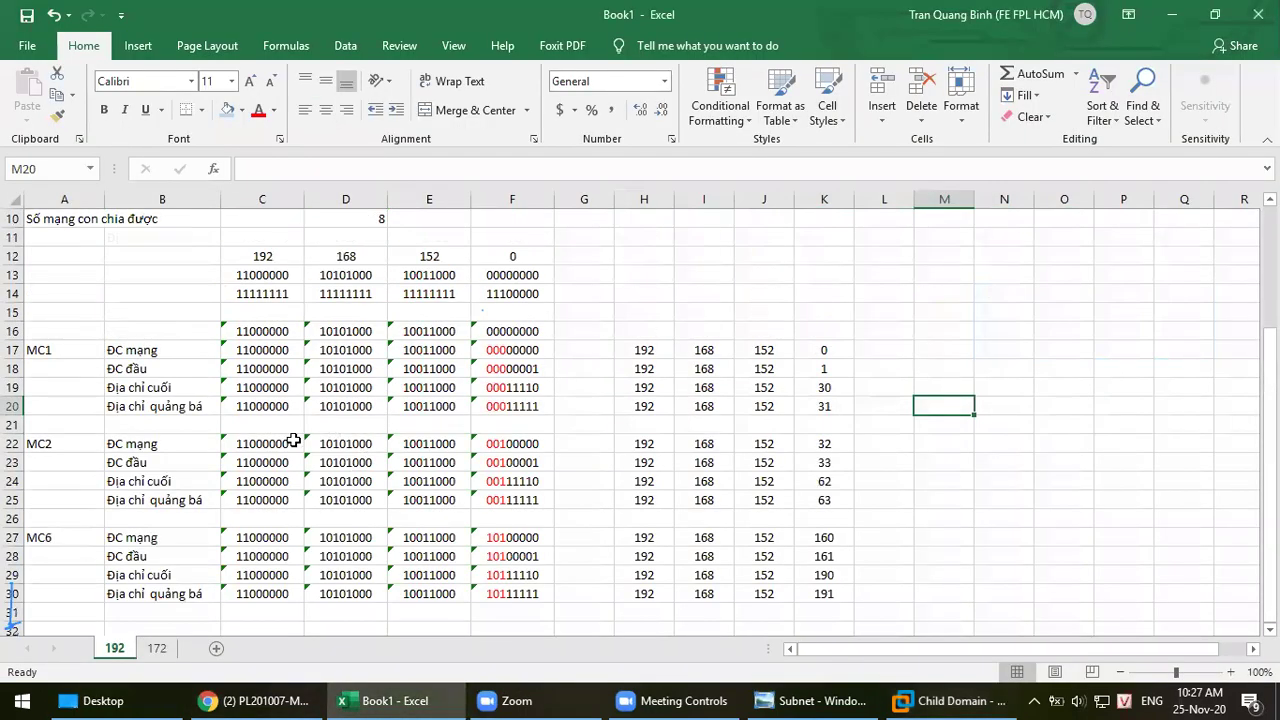
{"action": "left_click", "coordinate": [284, 373]}
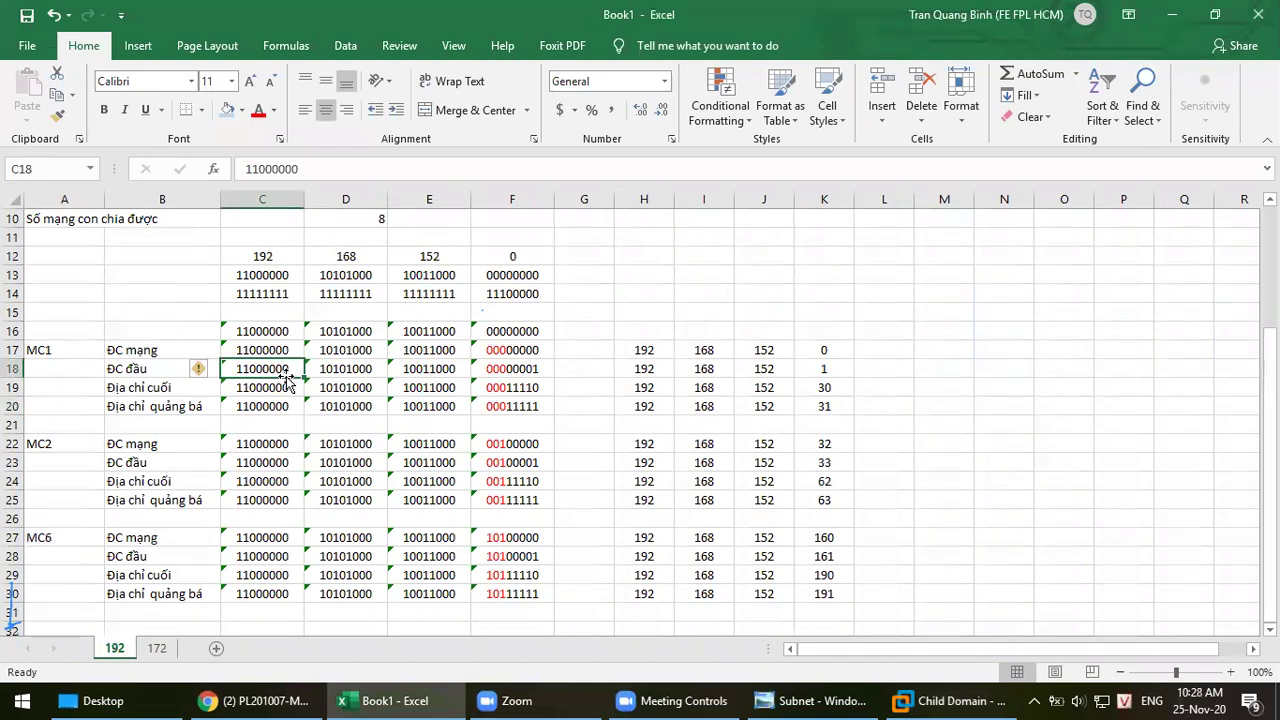
{"action": "key", "text": "alt+Tab"}
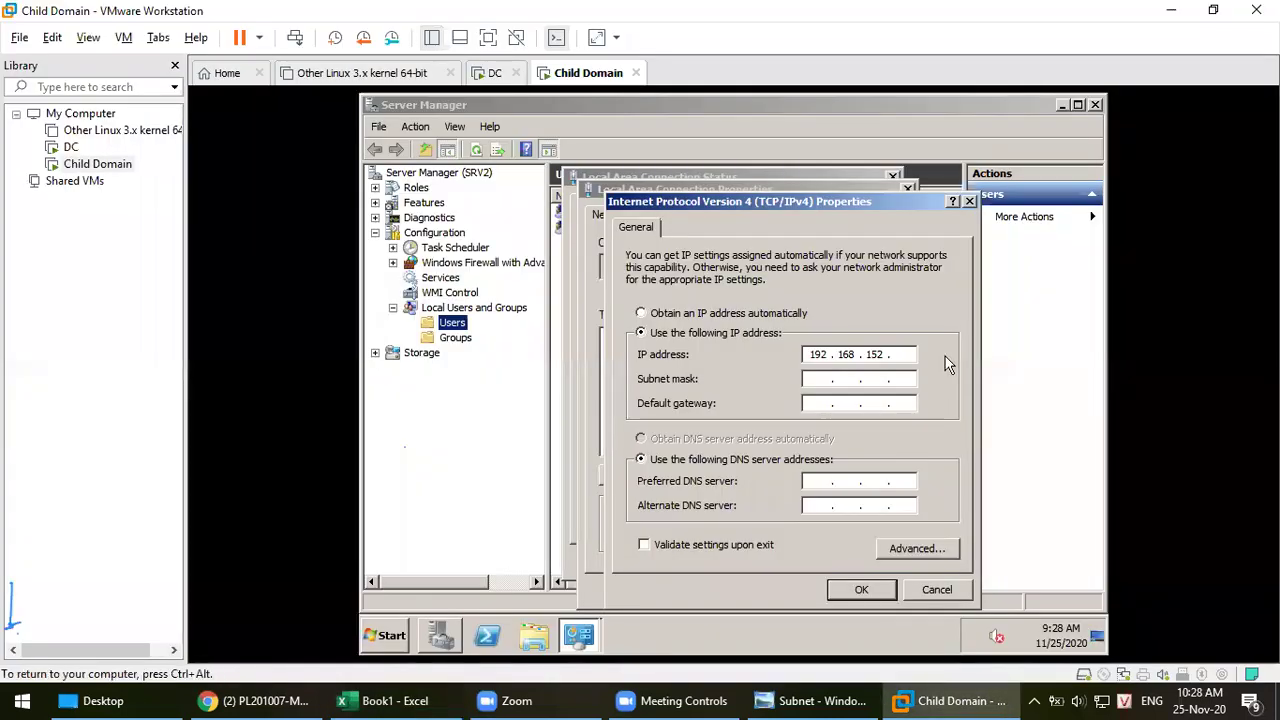
Step: Finish the static IP as 192.168.152.66 with mask 255.255.255.0, save it, and move to the DC machine
{"action": "key", "text": "alt+Tab"}
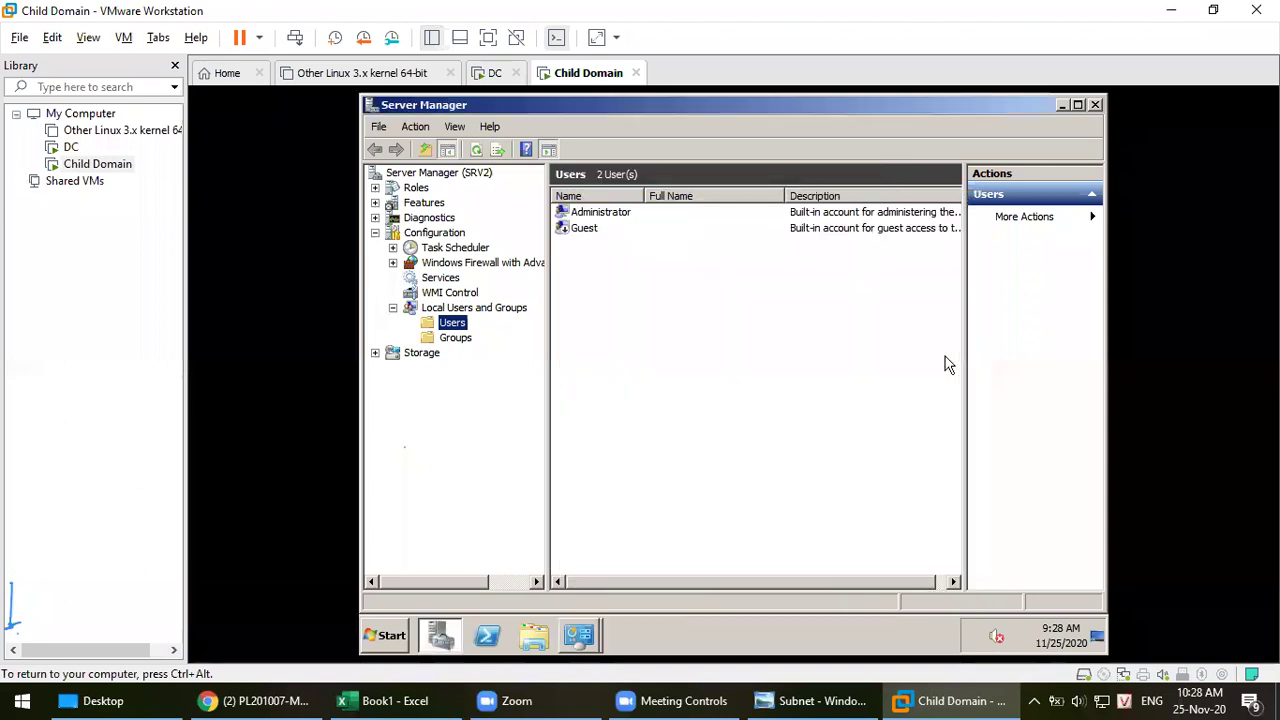
{"action": "key", "text": "alt+Tab"}
{"action": "type", "text": "66"}
{"action": "key", "text": "Tab"}
{"action": "left_click", "coordinate": [818, 403]}
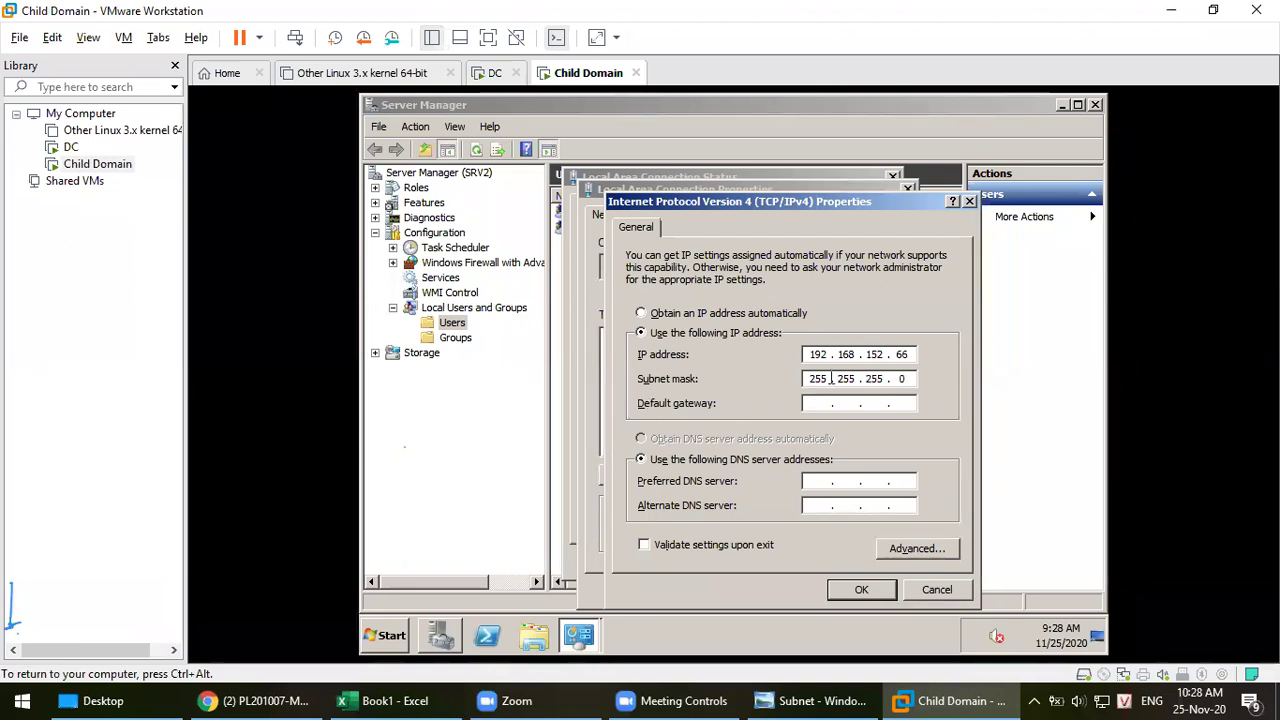
{"action": "left_click", "coordinate": [870, 378]}
{"action": "left_click", "coordinate": [857, 592]}
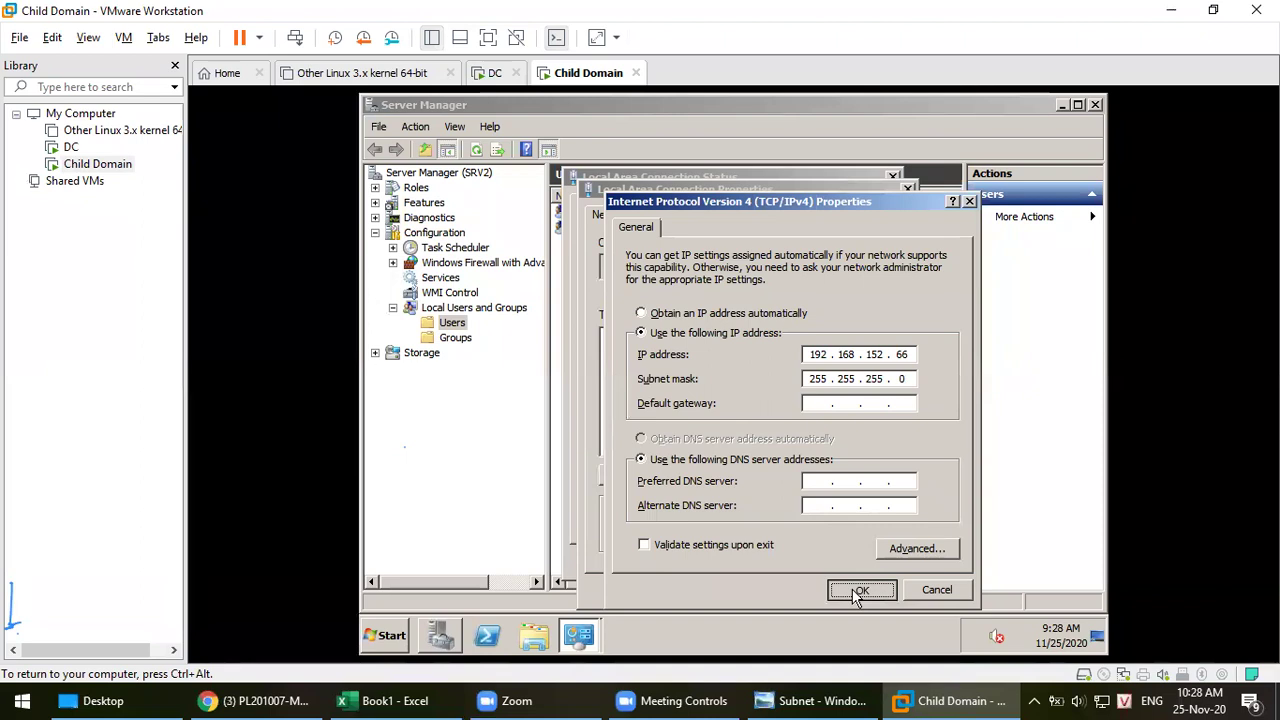
{"action": "left_click", "coordinate": [803, 583]}
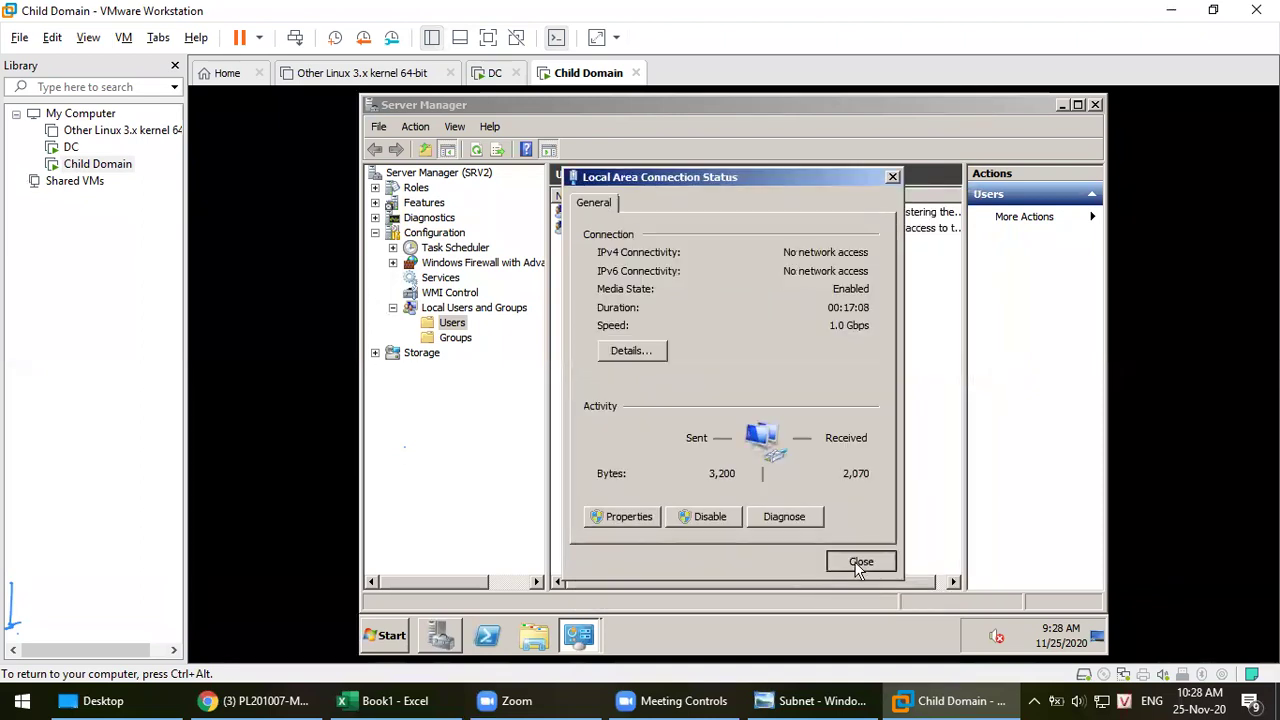
{"action": "left_click", "coordinate": [860, 562]}
{"action": "left_click", "coordinate": [497, 73]}
{"action": "left_click", "coordinate": [879, 587]}
Step: Open the DC server's Local Area Connection properties through the Network entry
{"action": "left_click", "coordinate": [390, 634]}
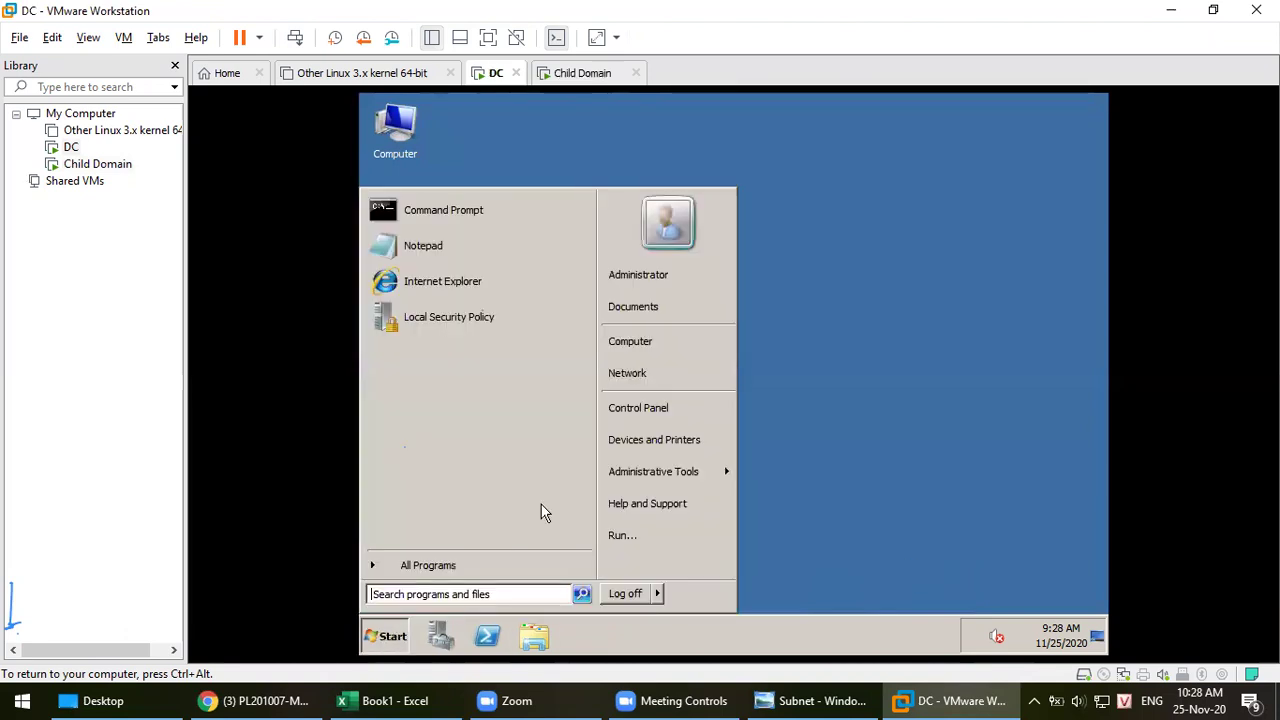
{"action": "right_click", "coordinate": [630, 373]}
{"action": "left_click", "coordinate": [675, 455]}
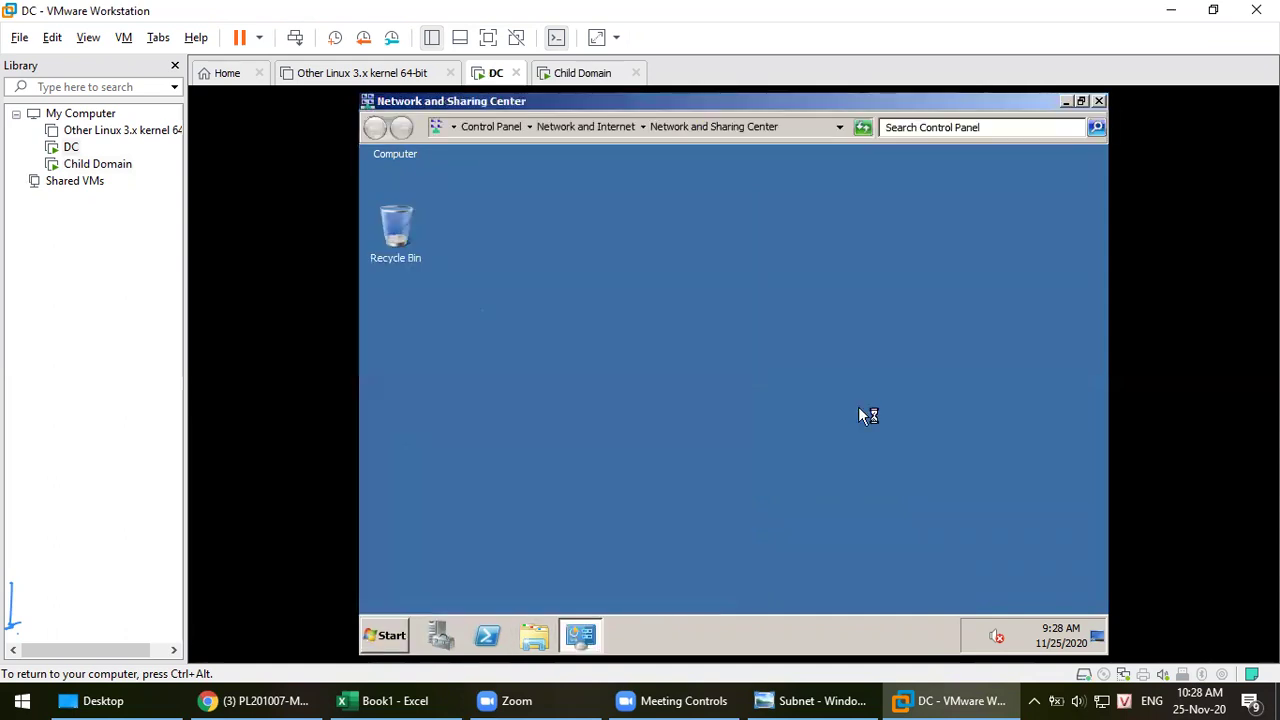
{"action": "left_click", "coordinate": [952, 309]}
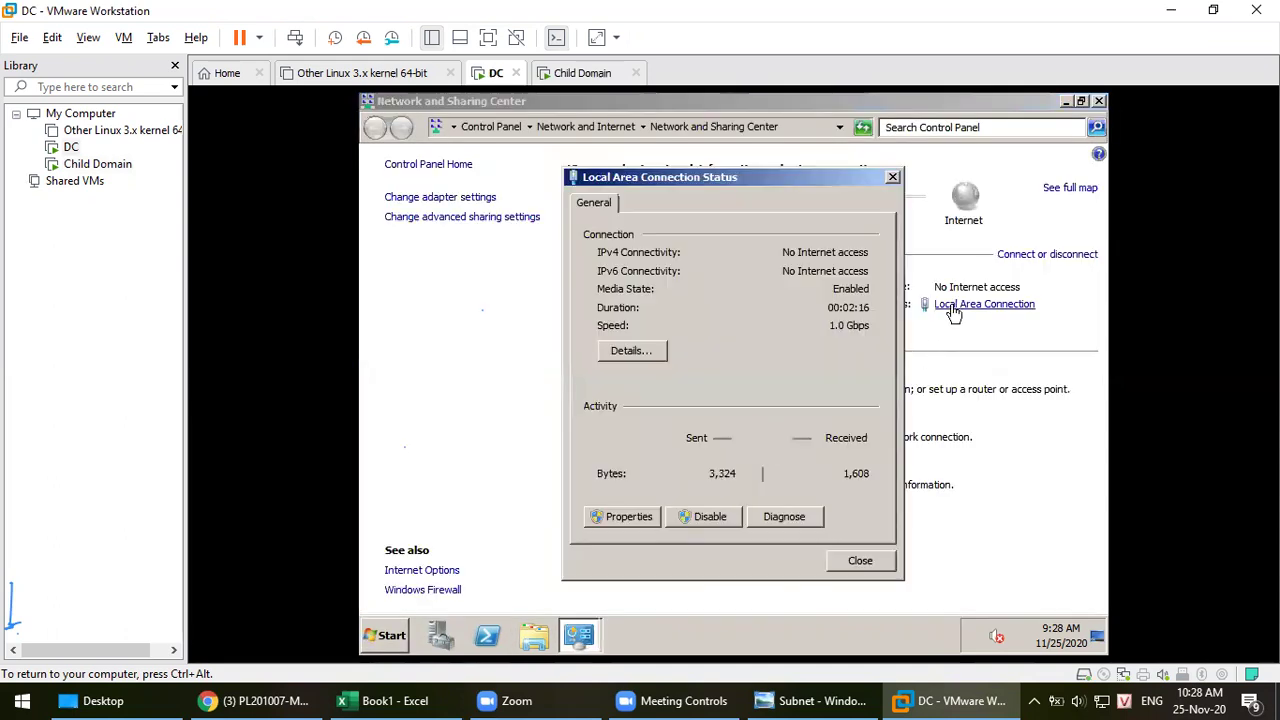
{"action": "left_click", "coordinate": [637, 522]}
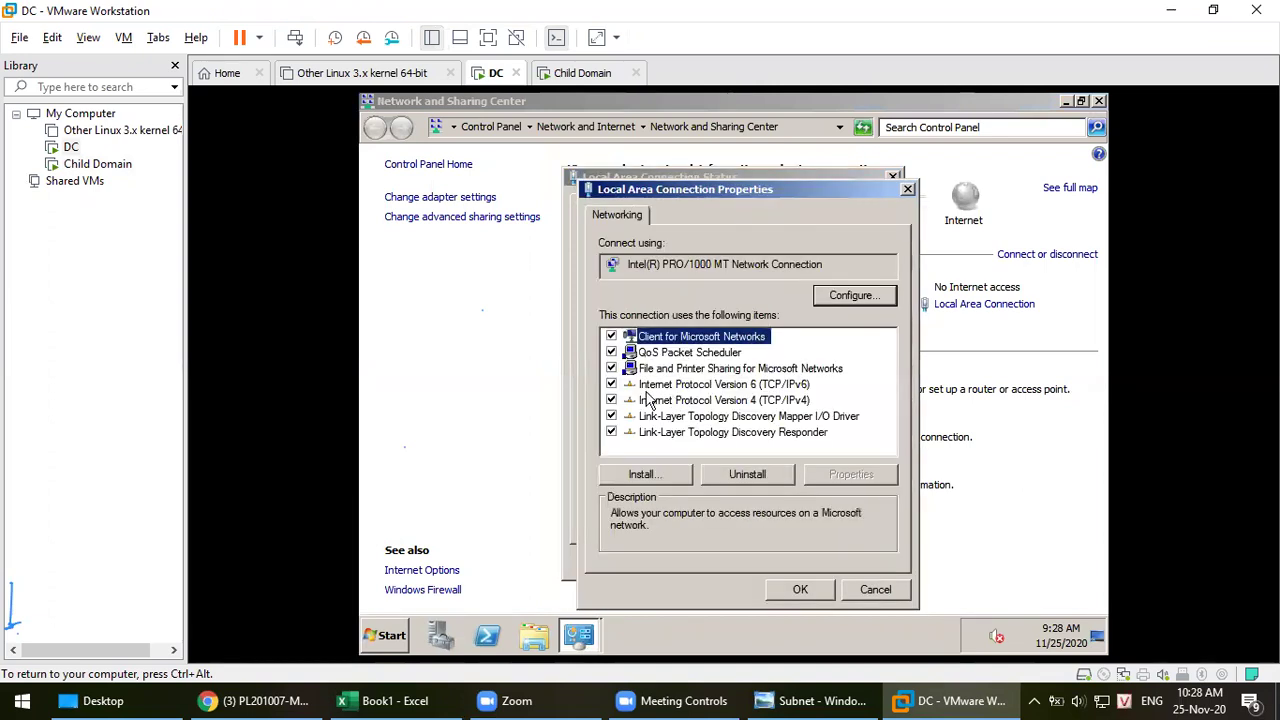
Step: Give IPv4 the static address 192.168.152.1 with mask 255.255.255.0 and save it
{"action": "left_click", "coordinate": [622, 389]}
{"action": "double_click", "coordinate": [676, 399]}
{"action": "left_click", "coordinate": [641, 332]}
{"action": "left_click", "coordinate": [818, 354]}
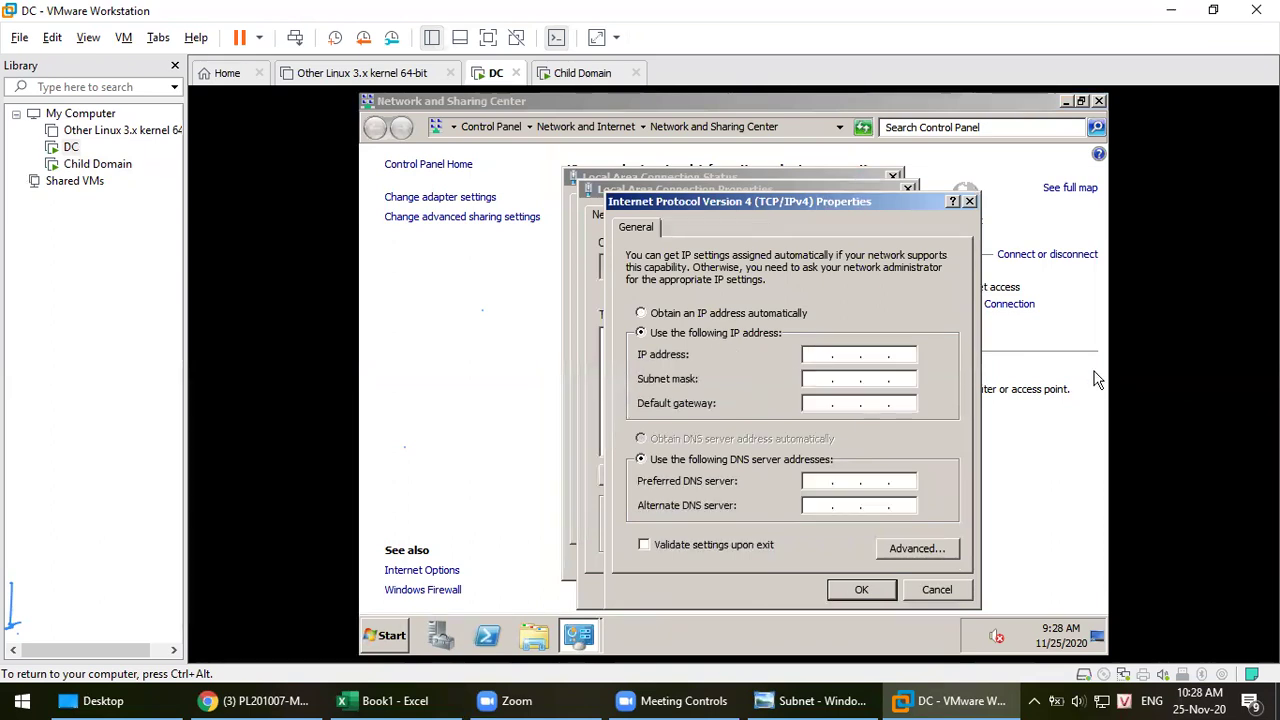
{"action": "type", "text": "192.168.1"}
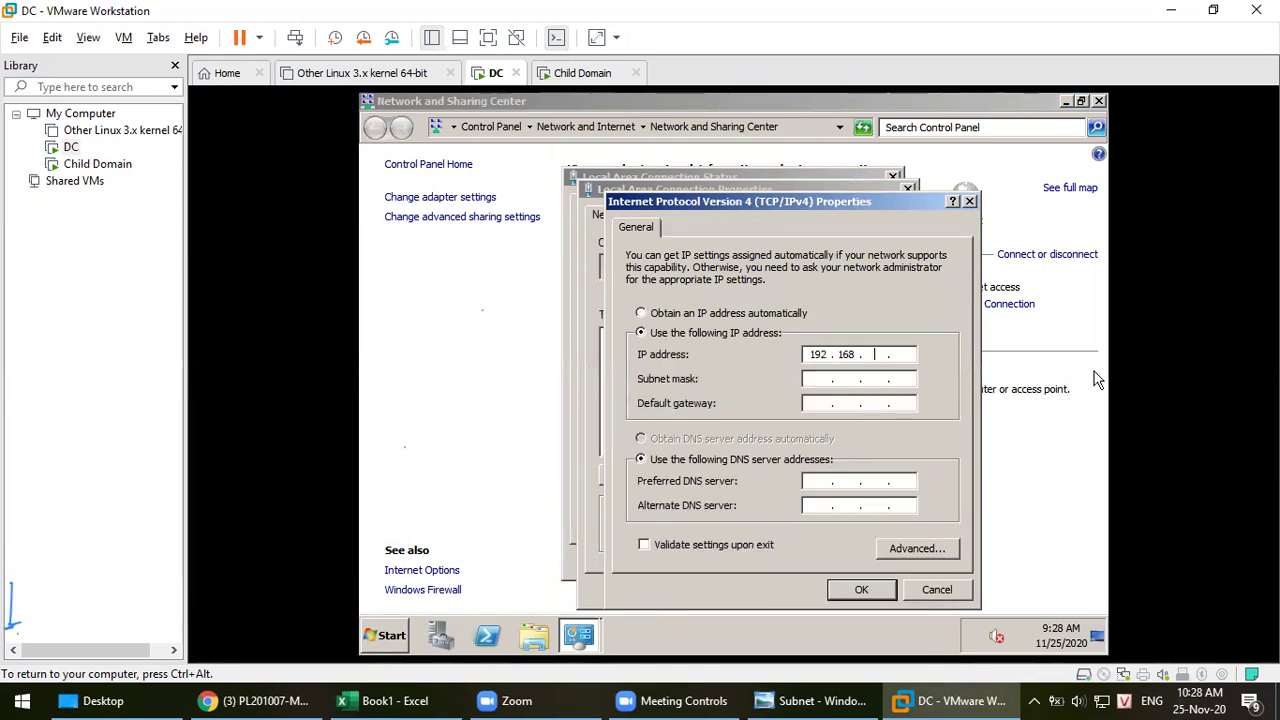
{"action": "type", "text": "52."}
{"action": "type", "text": "1"}
{"action": "key", "text": "Tab"}
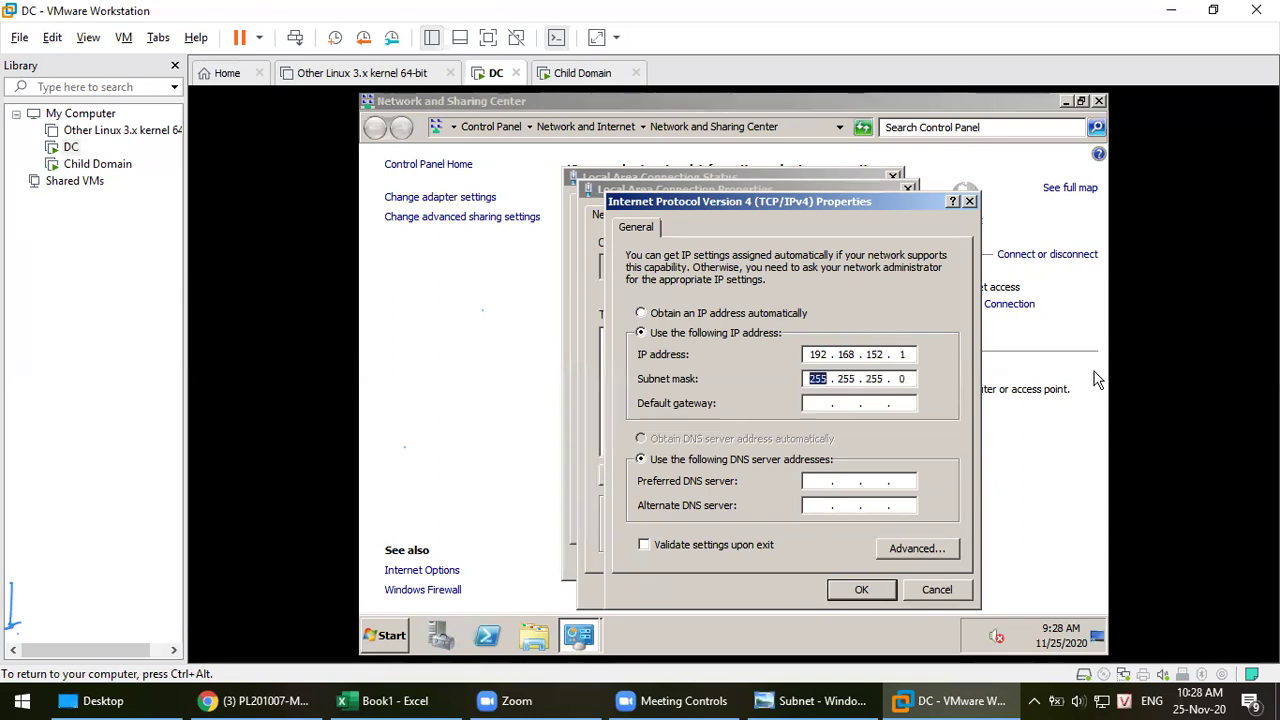
{"action": "left_click", "coordinate": [864, 591]}
{"action": "left_click", "coordinate": [804, 589]}
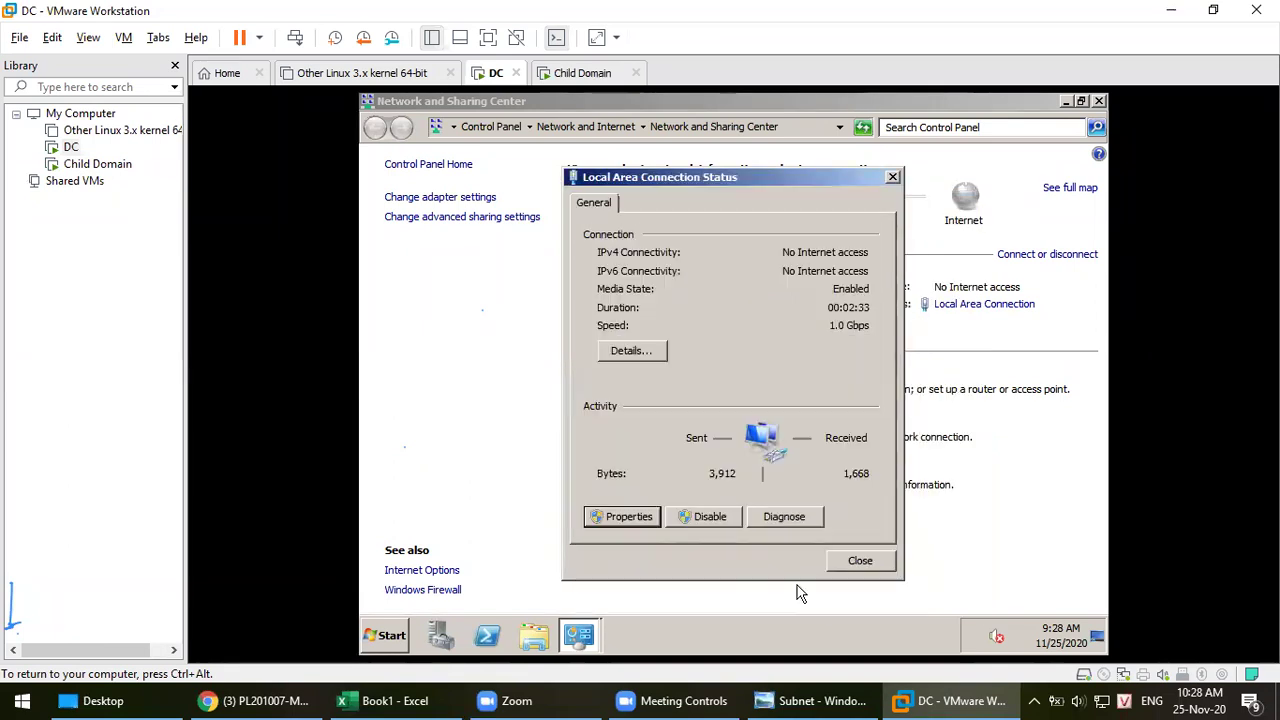
{"action": "left_click", "coordinate": [845, 568]}
Step: From a cmd prompt on the DC server, ping 192.168.152.66
{"action": "left_click", "coordinate": [389, 636]}
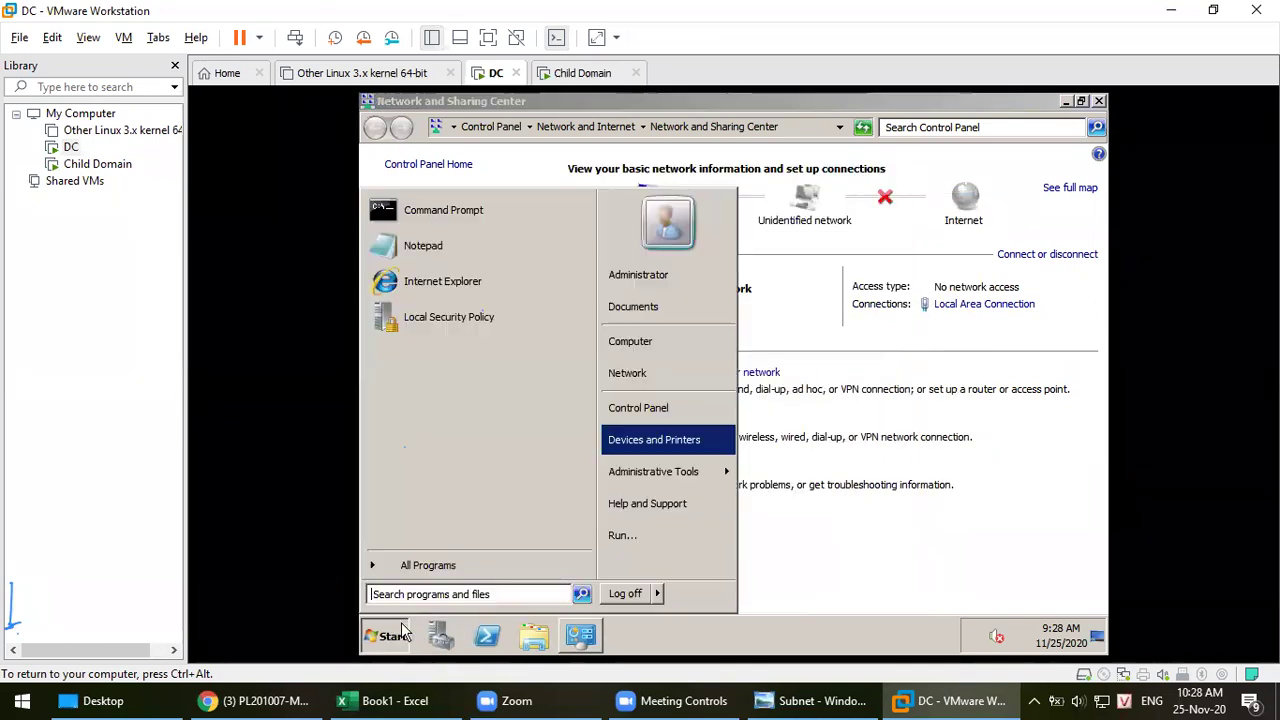
{"action": "left_click", "coordinate": [621, 537]}
{"action": "type", "text": "cmd"}
{"action": "key", "text": "Return"}
{"action": "type", "text": "ping 192.168.152."}
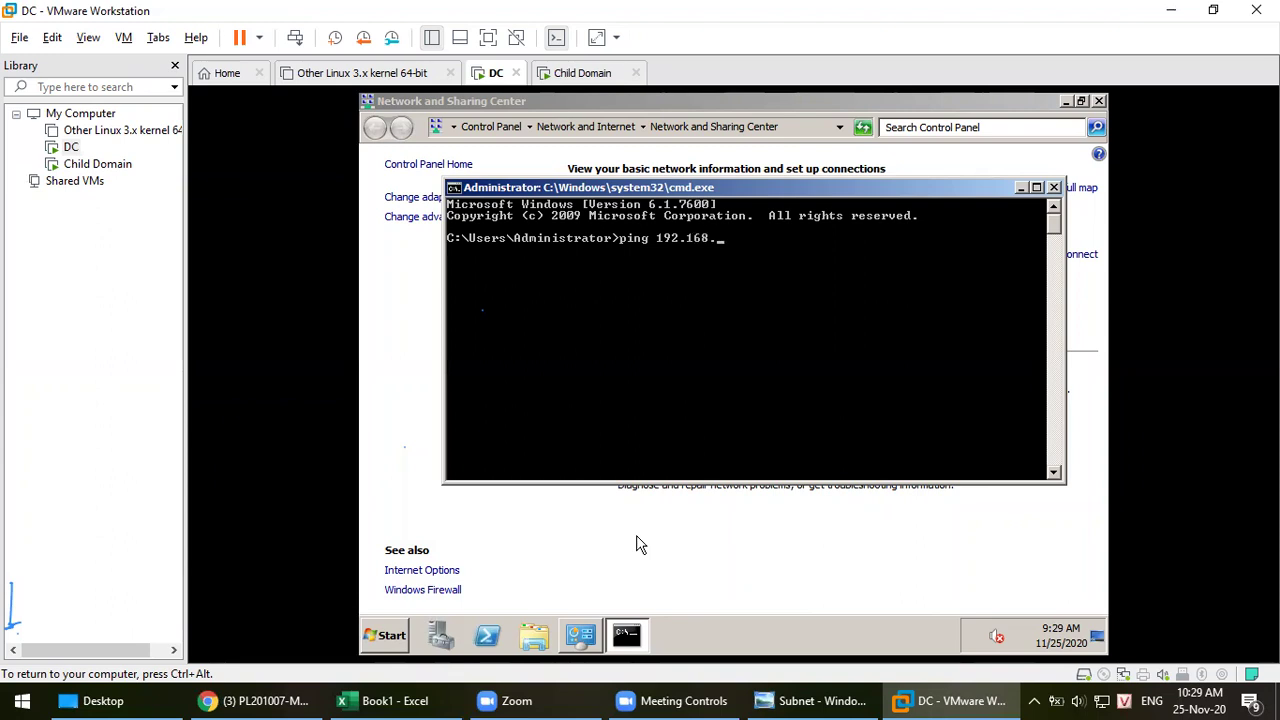
{"action": "type", "text": "66"}
{"action": "key", "text": "Return"}
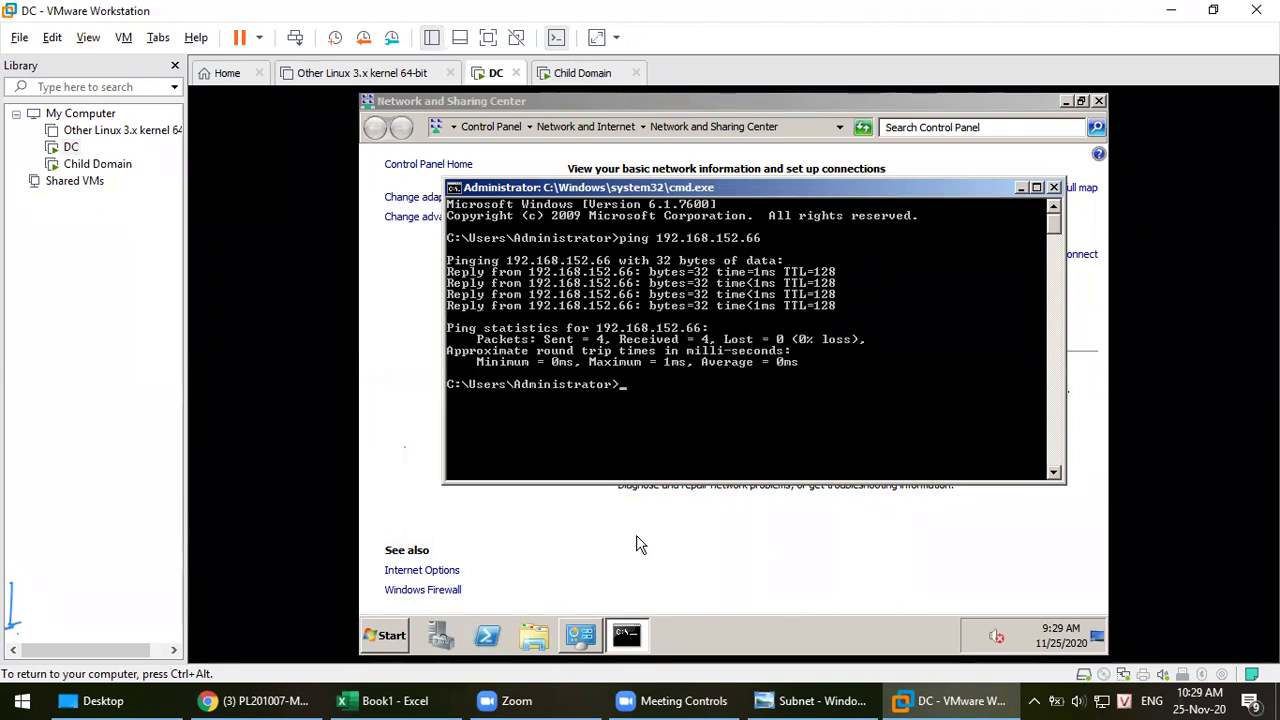
Step: Run a continuous ping to 192.168.152.66 with the -t option
{"action": "key", "text": "Up"}
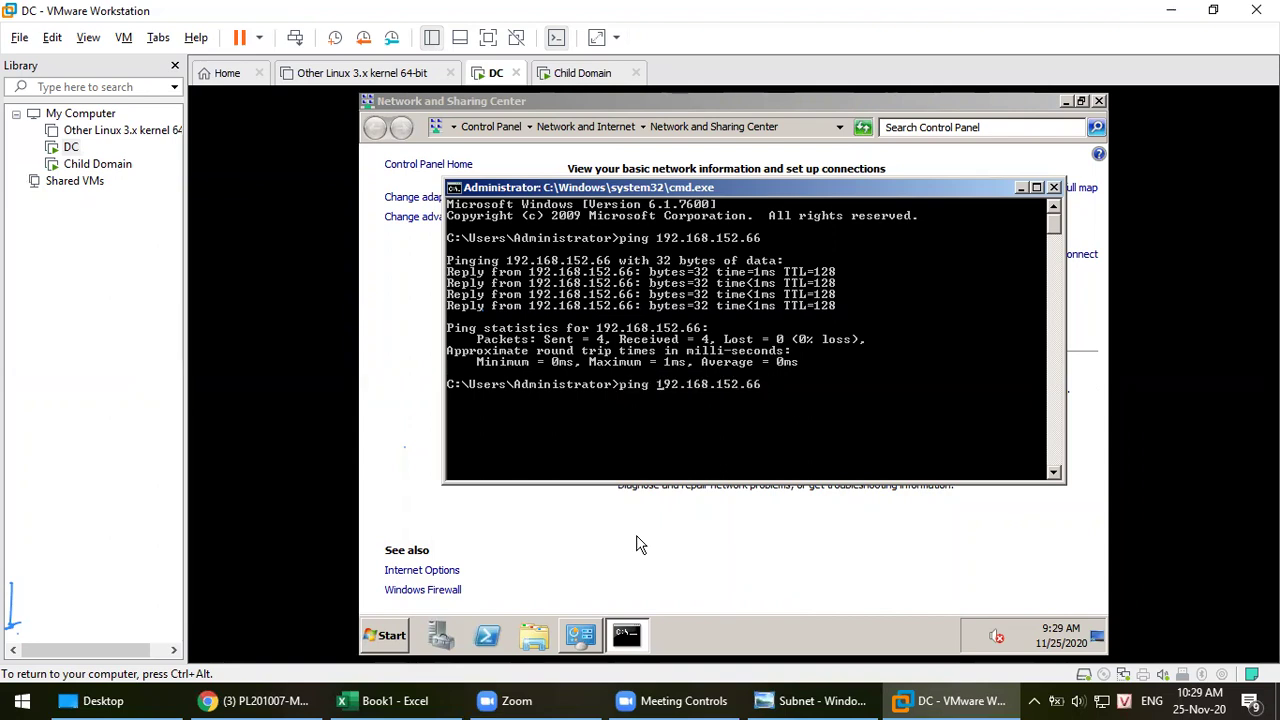
{"action": "type", "text": "-t"}
{"action": "key", "text": "Return"}
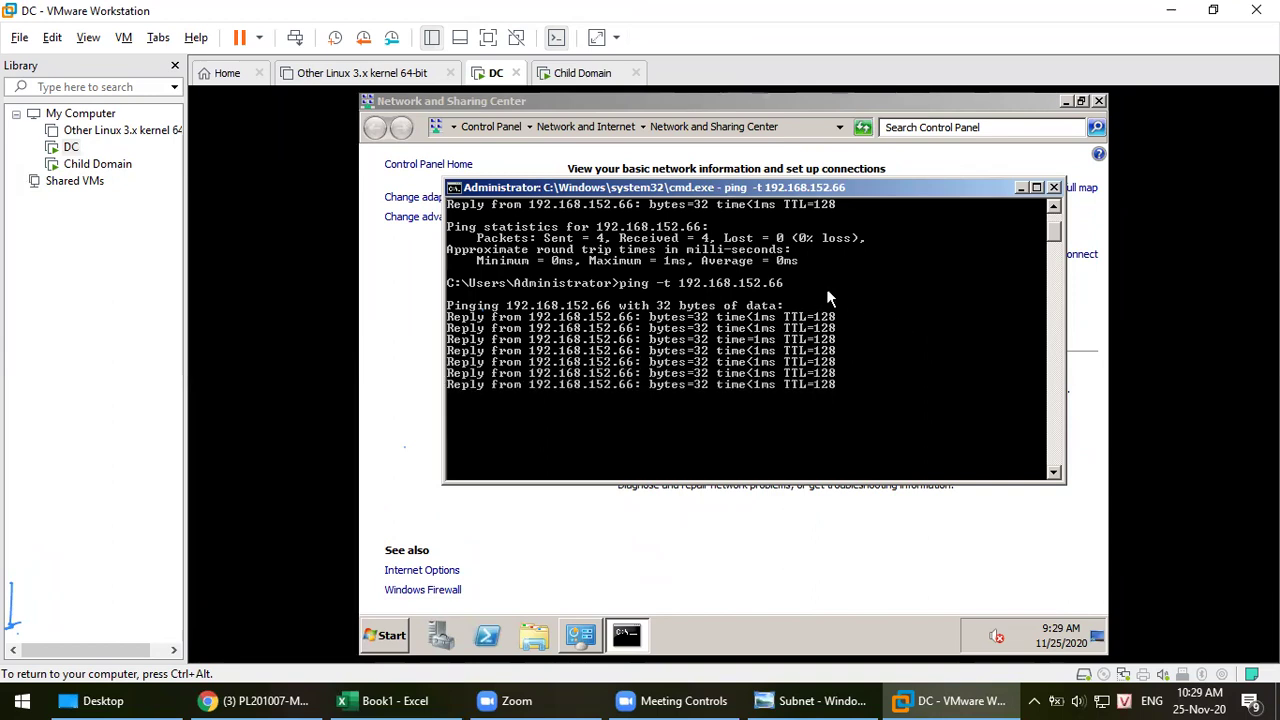
Step: Reopen the Local Area Connection's TCP/IPv4 settings to check 192.168.152.1 and 255.255.255.0
{"action": "left_click", "coordinate": [575, 634]}
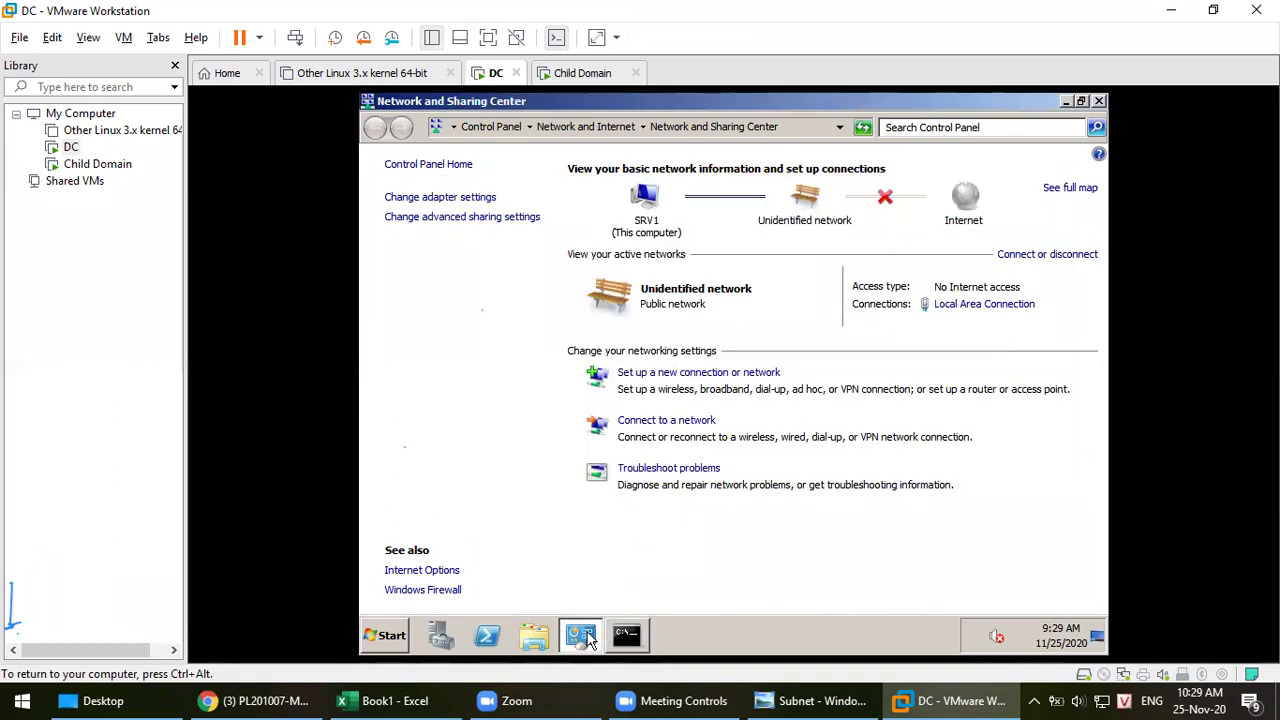
{"action": "left_click", "coordinate": [963, 305]}
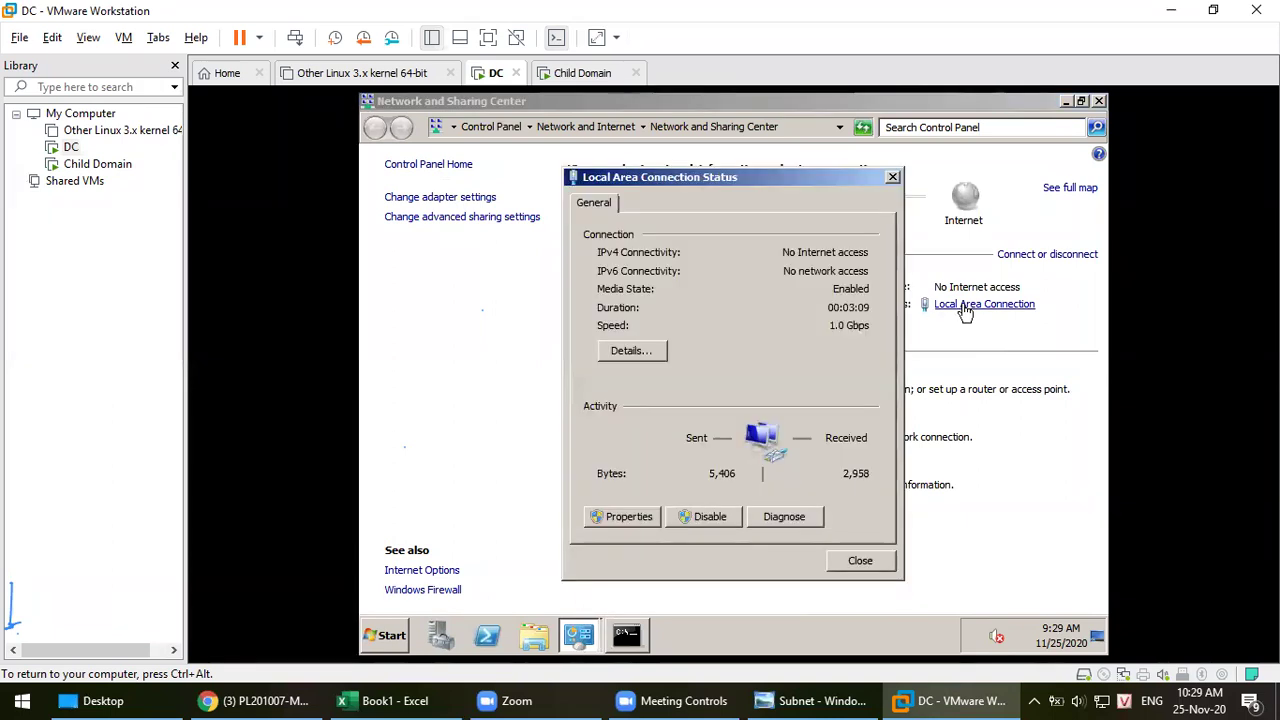
{"action": "left_click", "coordinate": [652, 520]}
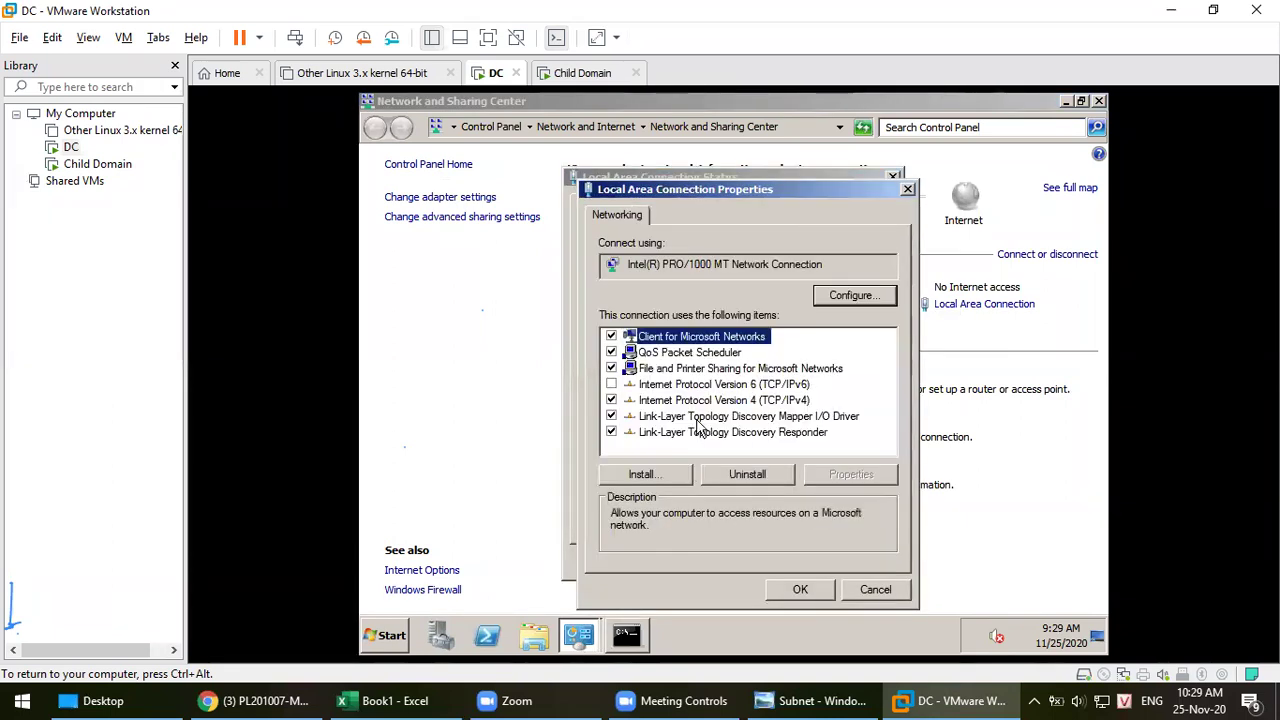
{"action": "double_click", "coordinate": [707, 399]}
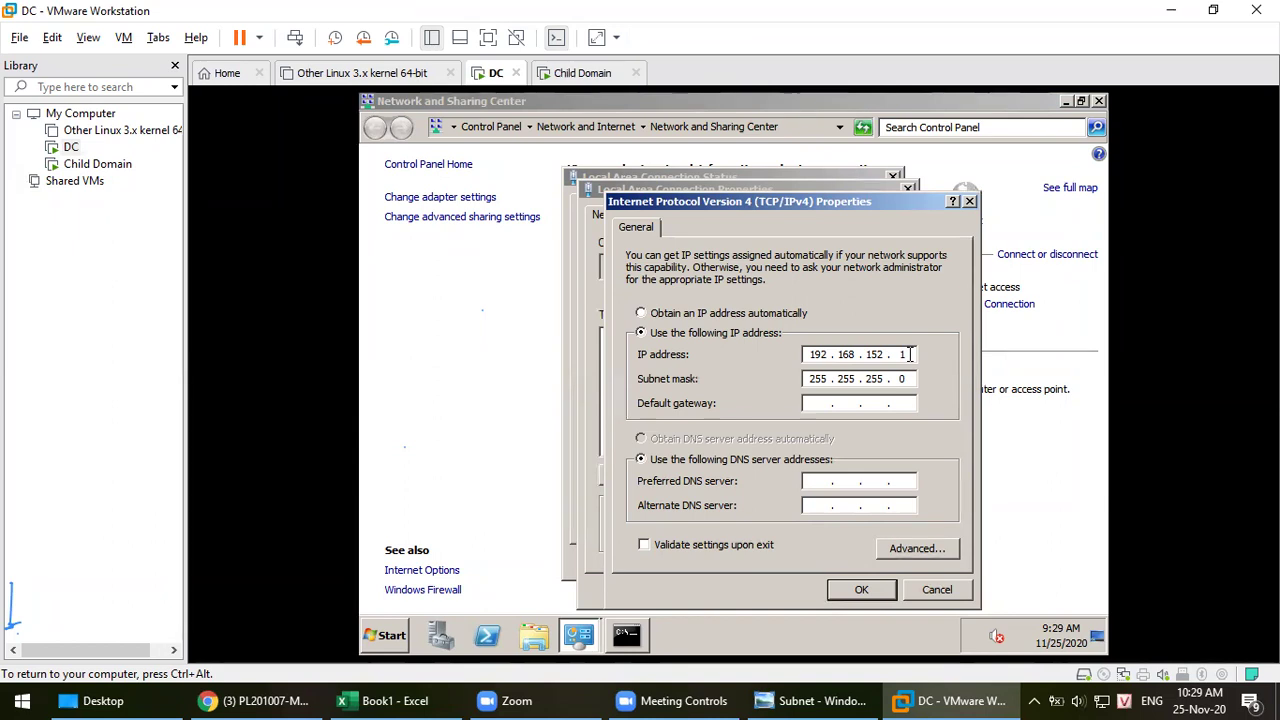
Step: In the Excel subnet table, check MC1's first host octets (J18:K18) and the decimal mask 224 in G9
{"action": "left_click", "coordinate": [370, 700]}
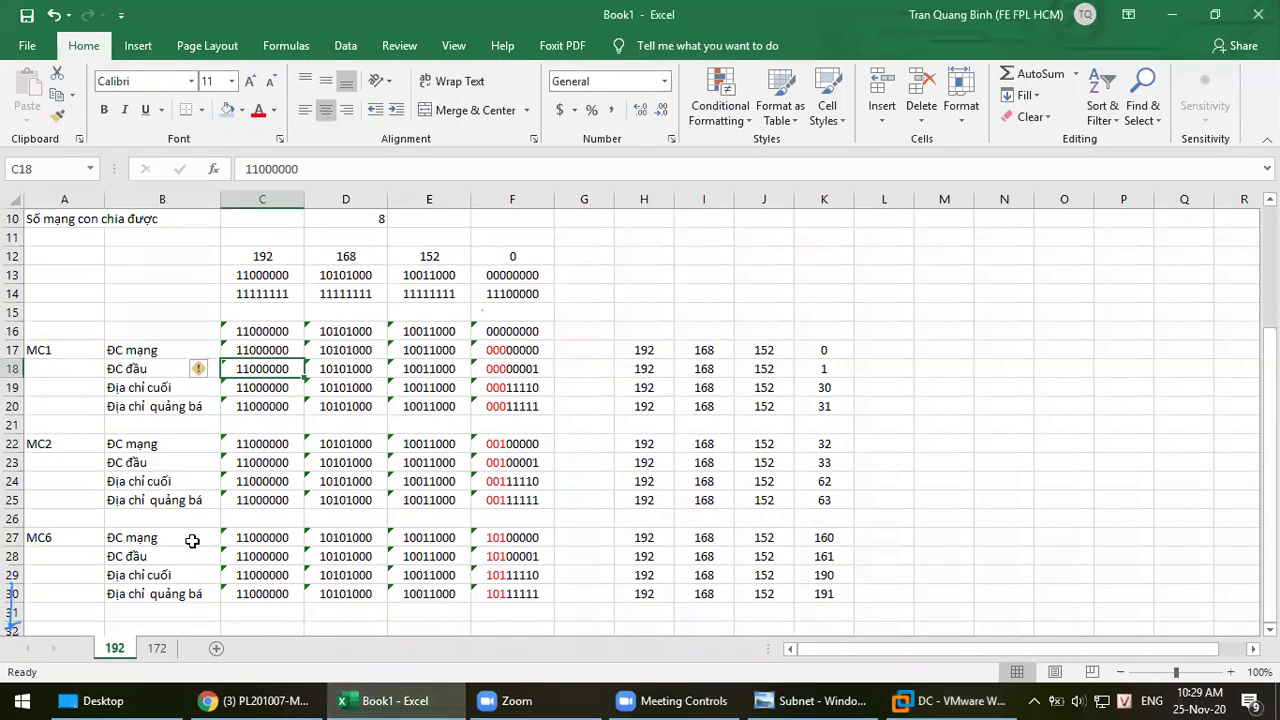
{"action": "left_click", "coordinate": [57, 348]}
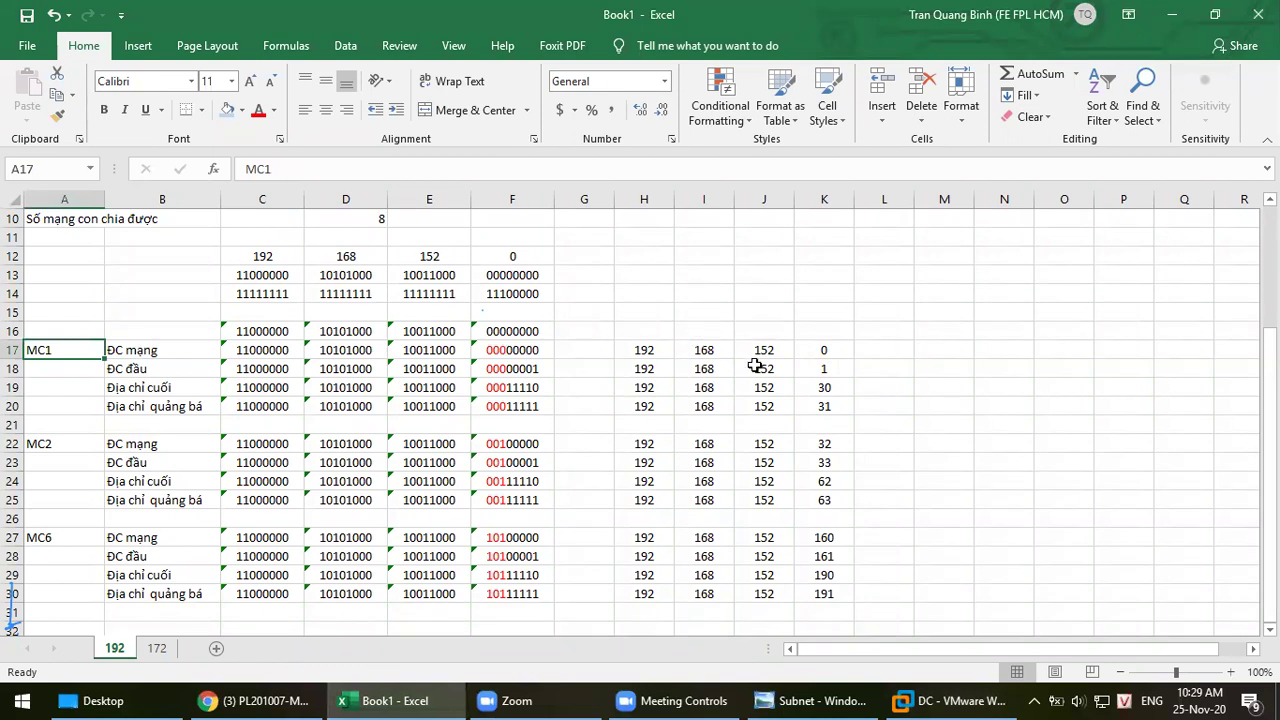
{"action": "left_click_drag", "start_coordinate": [755, 368], "coordinate": [811, 368]}
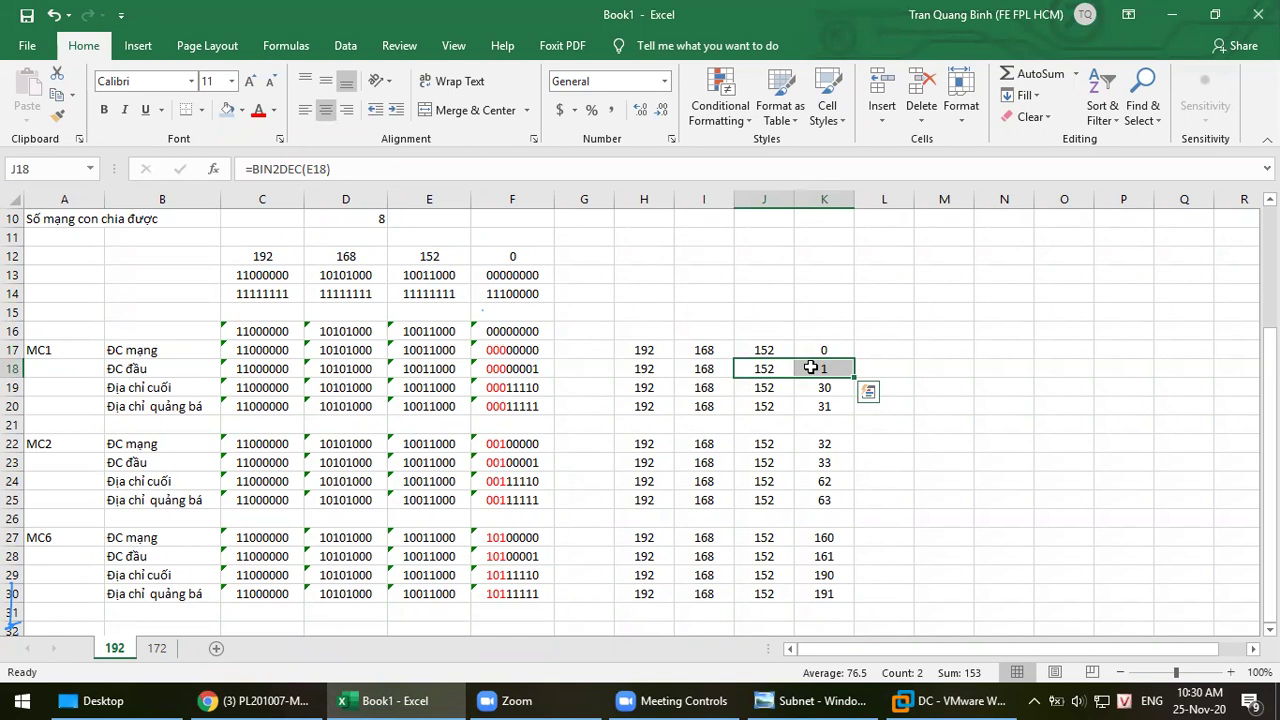
{"action": "scroll", "coordinate": [687, 461], "scroll_direction": "up", "scroll_amount": 2}
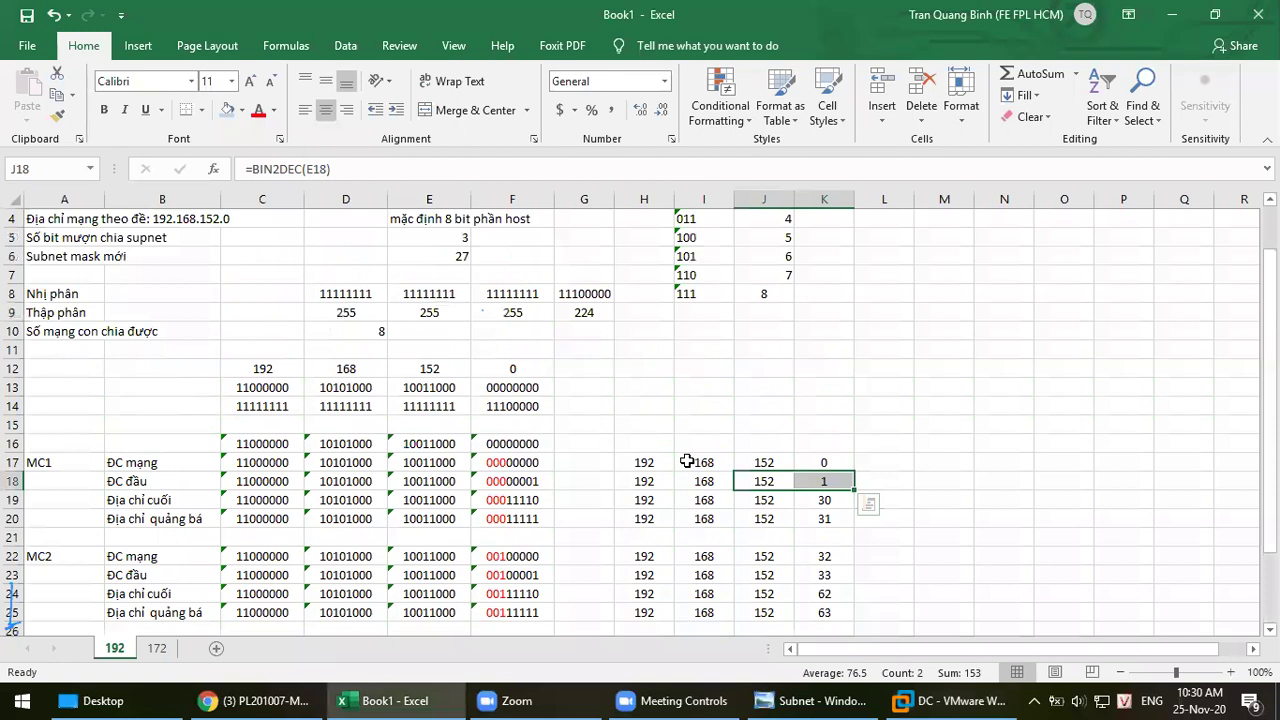
{"action": "left_click", "coordinate": [589, 313]}
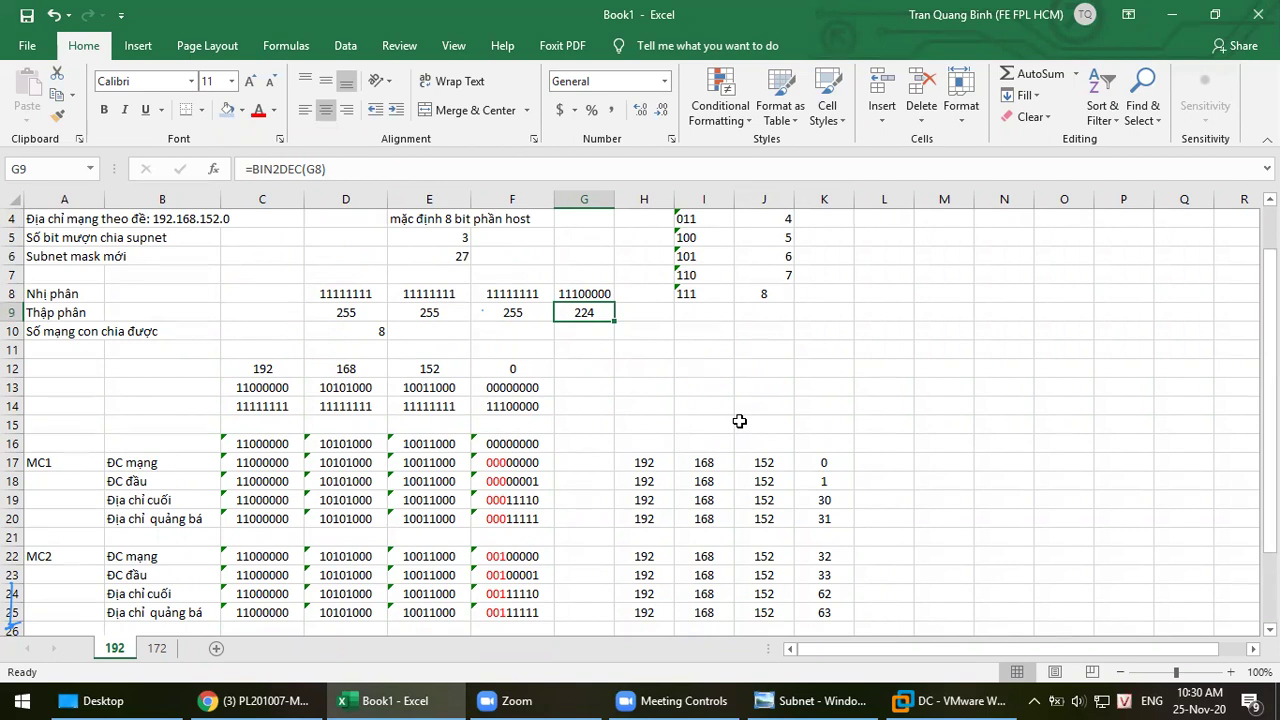
Step: Change the last octet of the DC server's subnet mask to 224 and apply the new IPv4 settings
{"action": "left_click", "coordinate": [948, 700]}
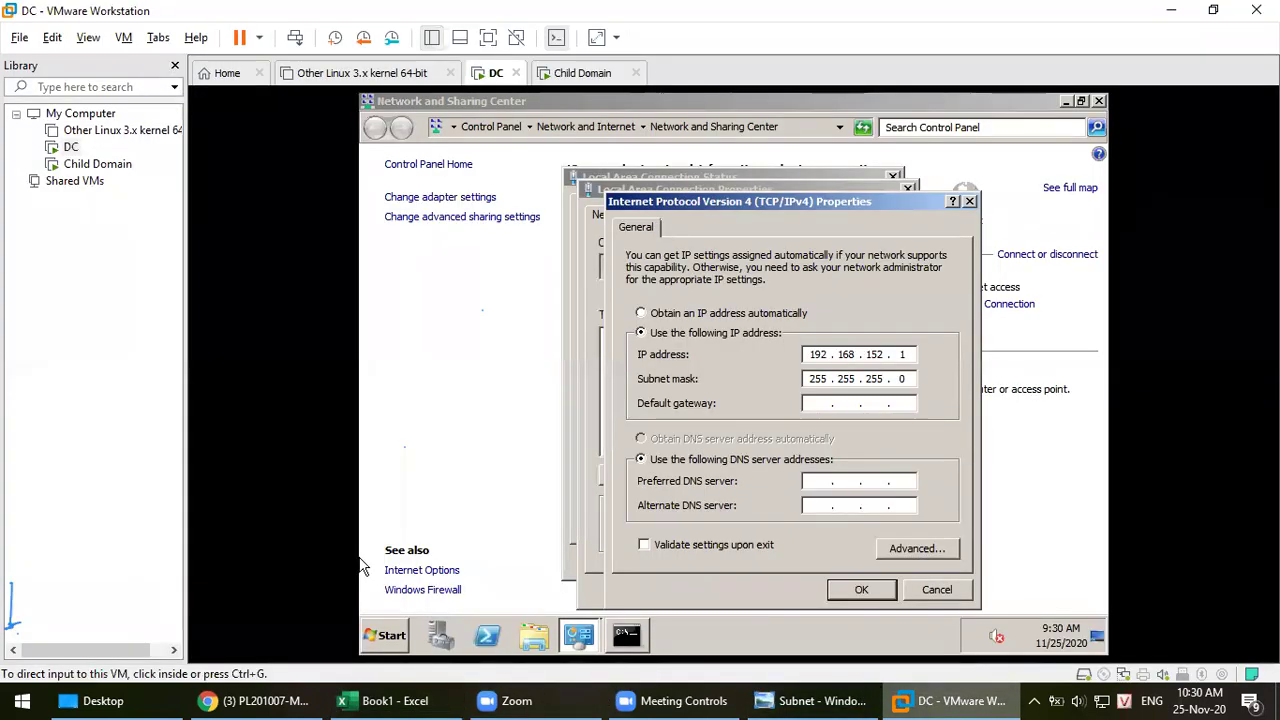
{"action": "double_click", "coordinate": [901, 378]}
{"action": "type", "text": "224"}
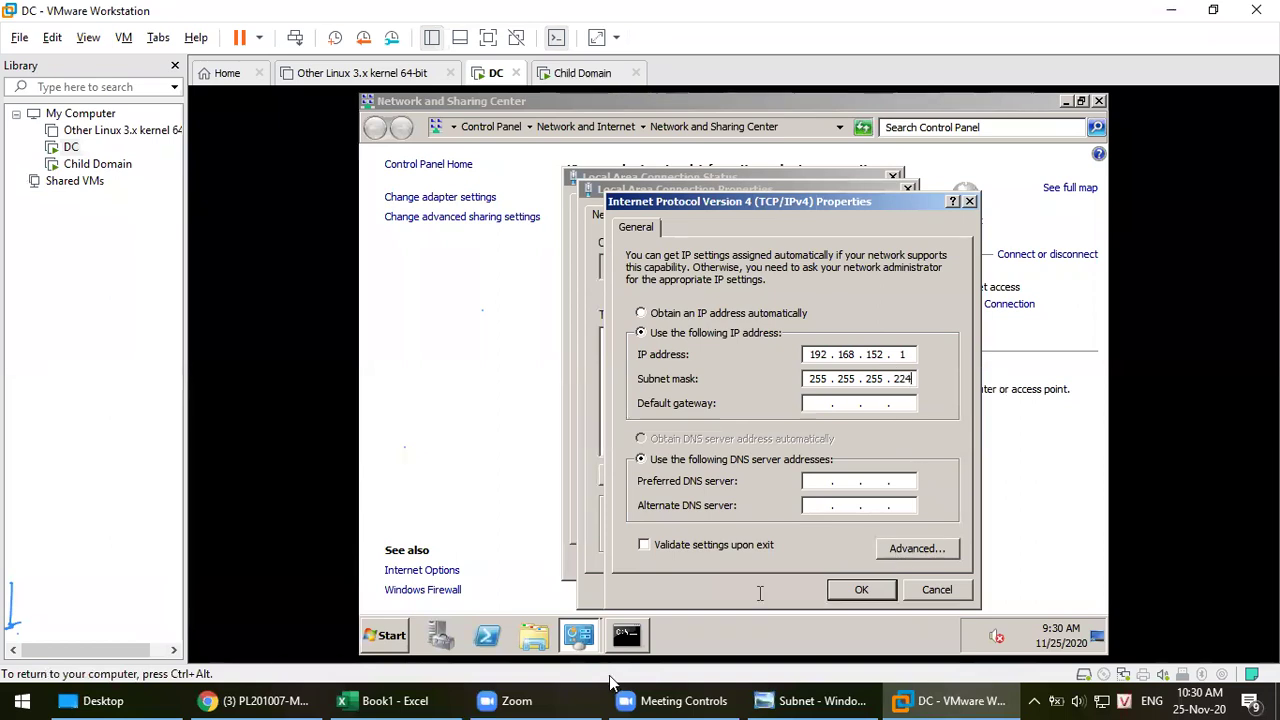
{"action": "left_click", "coordinate": [626, 636]}
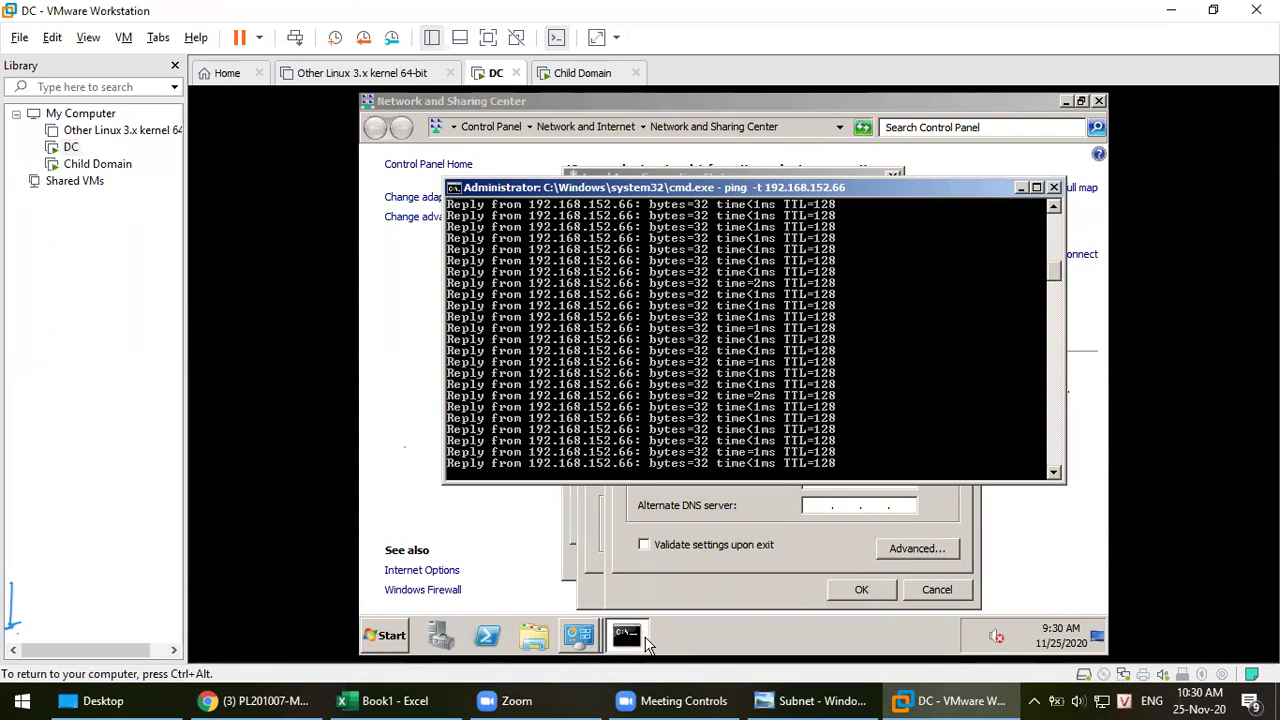
{"action": "left_click", "coordinate": [822, 566]}
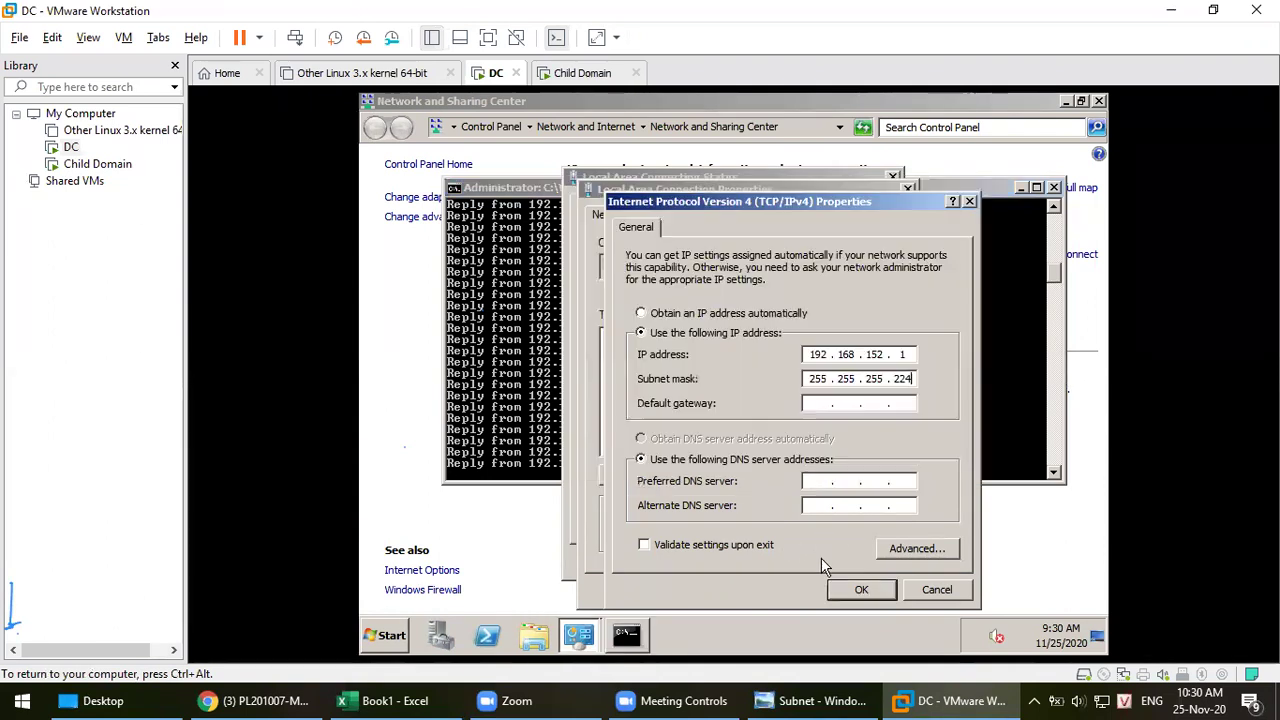
{"action": "left_click", "coordinate": [861, 592]}
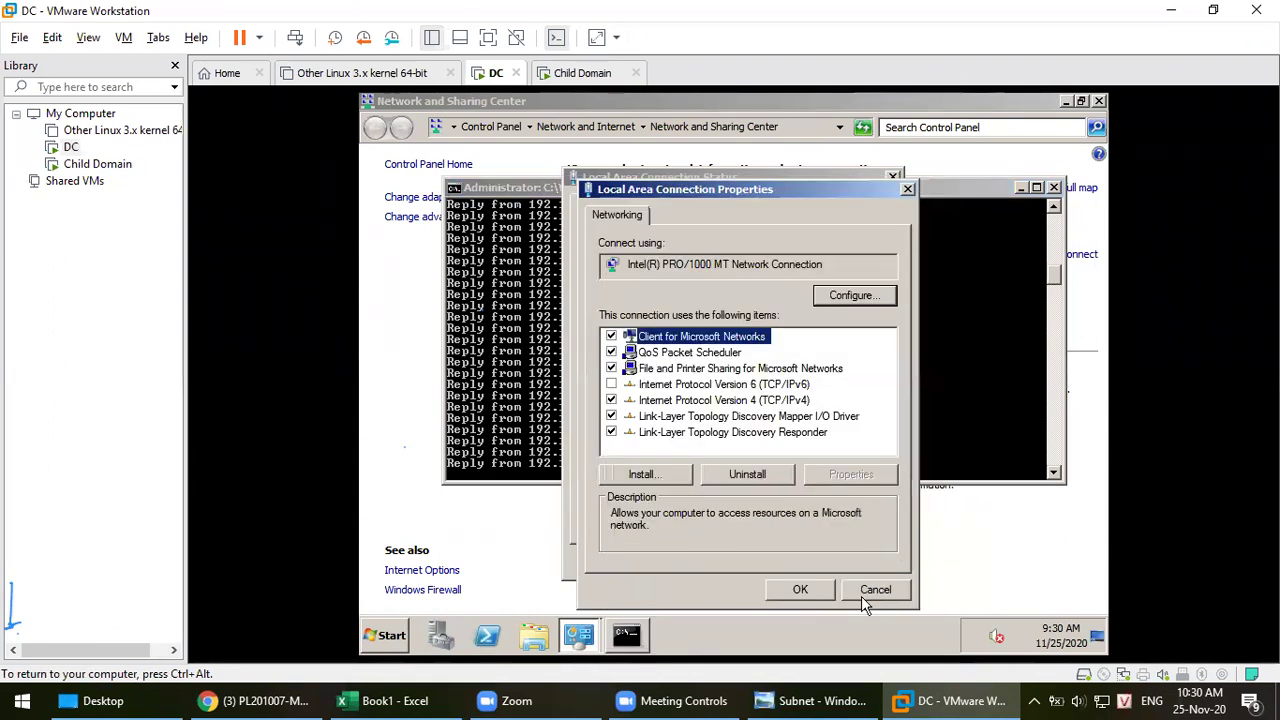
{"action": "left_click", "coordinate": [802, 590]}
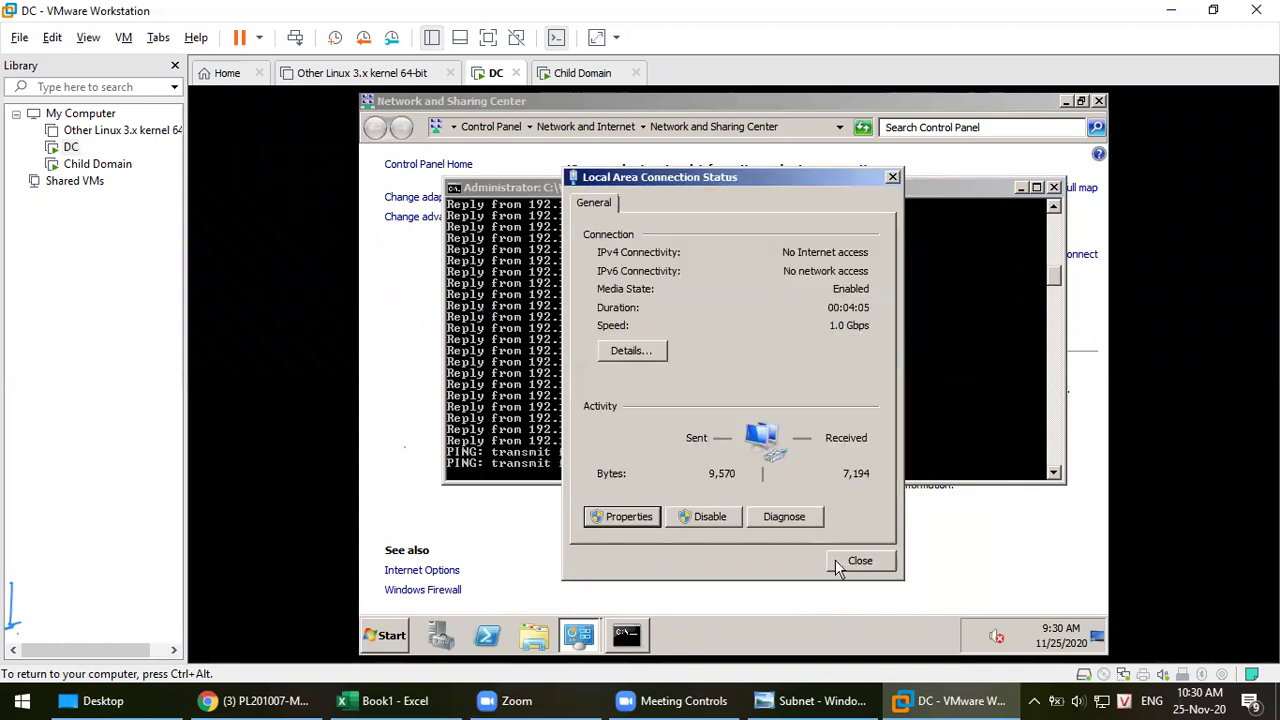
{"action": "left_click", "coordinate": [835, 559]}
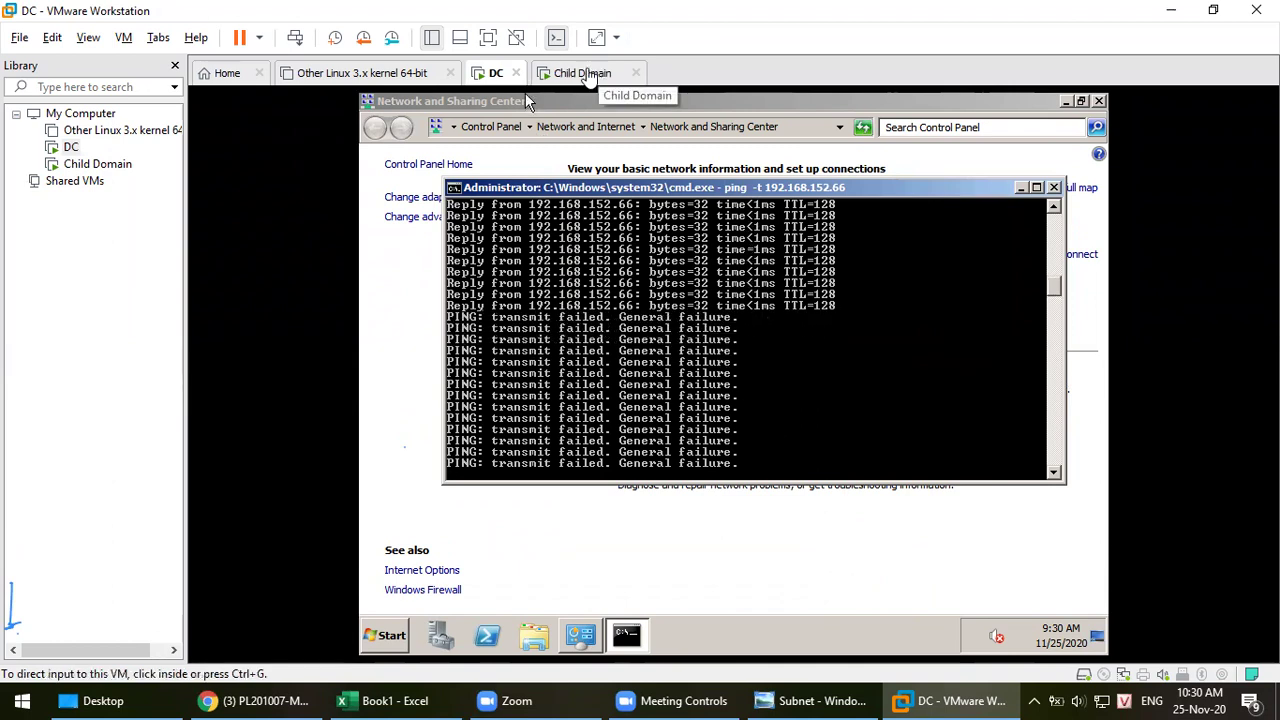
Step: On the Child Domain VM, set the Local Area Connection's IPv4 mask to 255.255.255.224 and apply it
{"action": "left_click", "coordinate": [585, 74]}
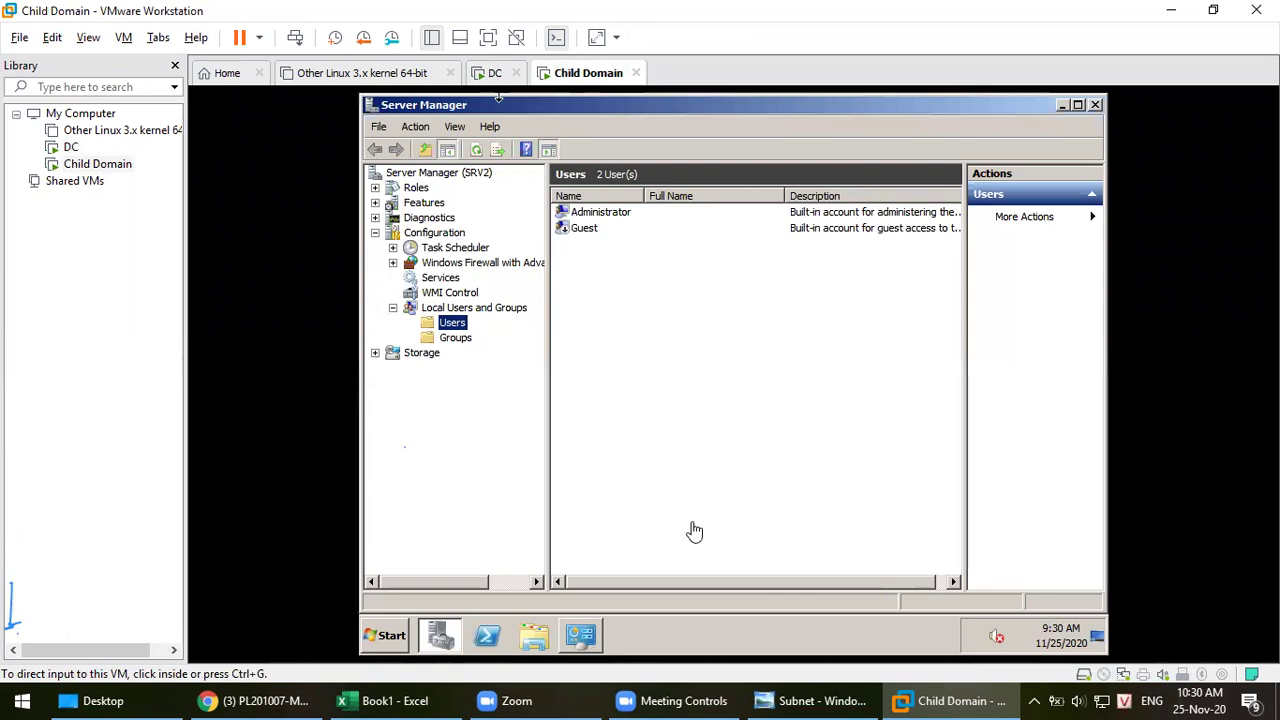
{"action": "left_click", "coordinate": [581, 636]}
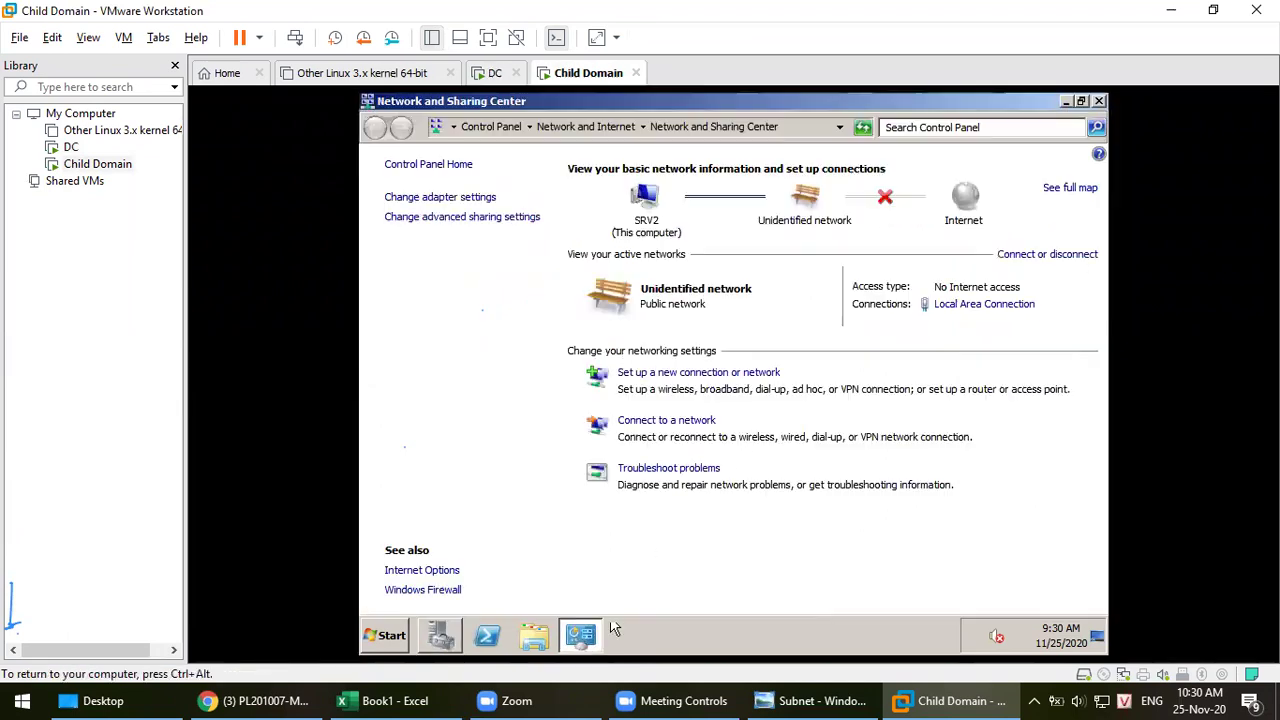
{"action": "left_click", "coordinate": [945, 305]}
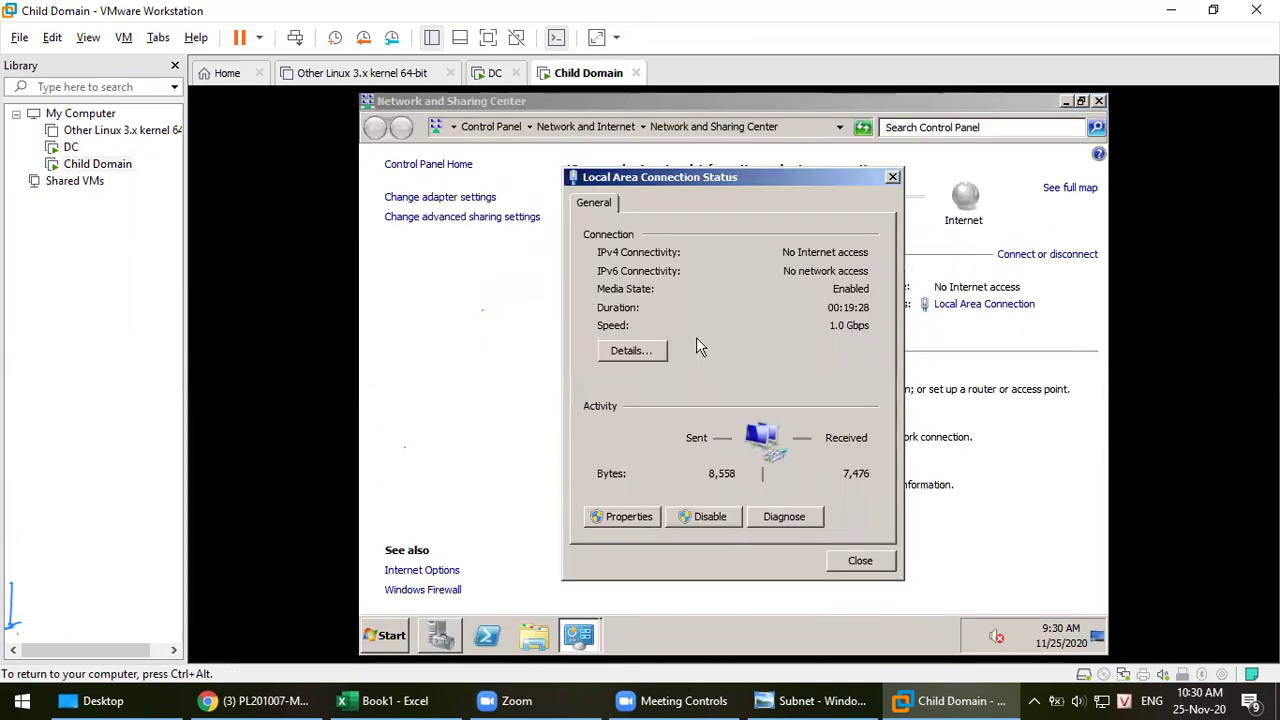
{"action": "left_click", "coordinate": [614, 516]}
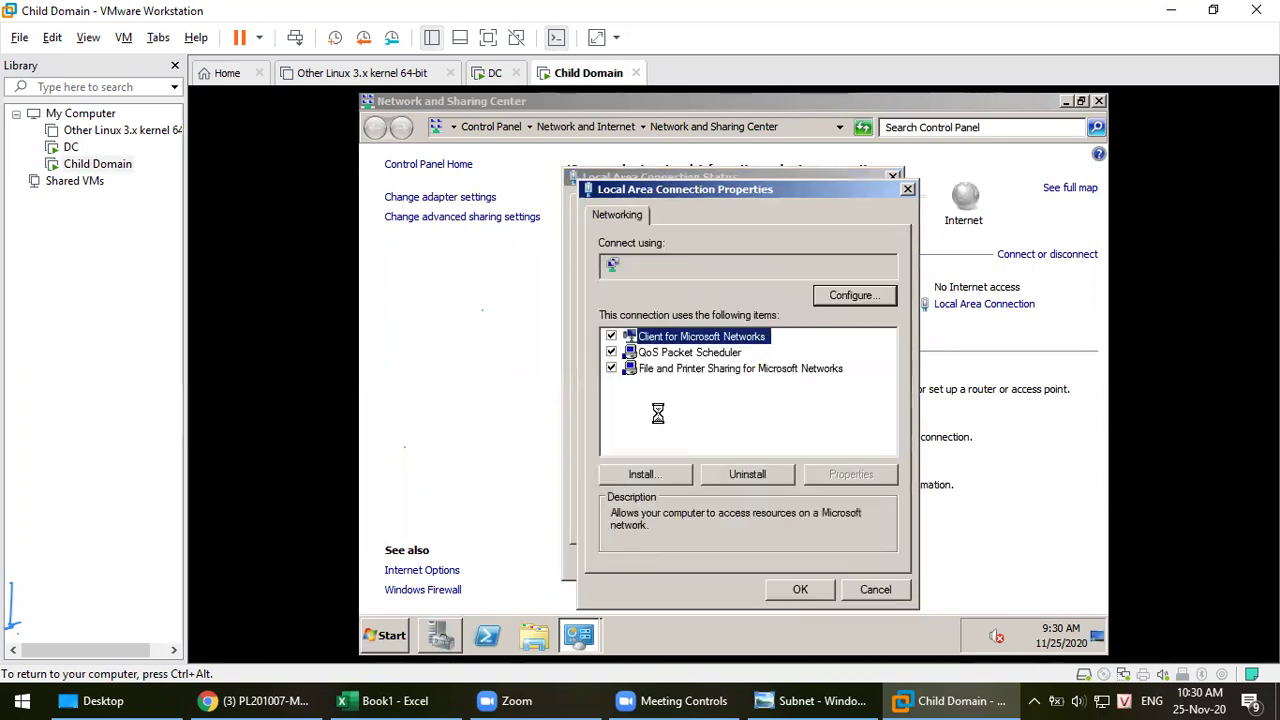
{"action": "double_click", "coordinate": [733, 402]}
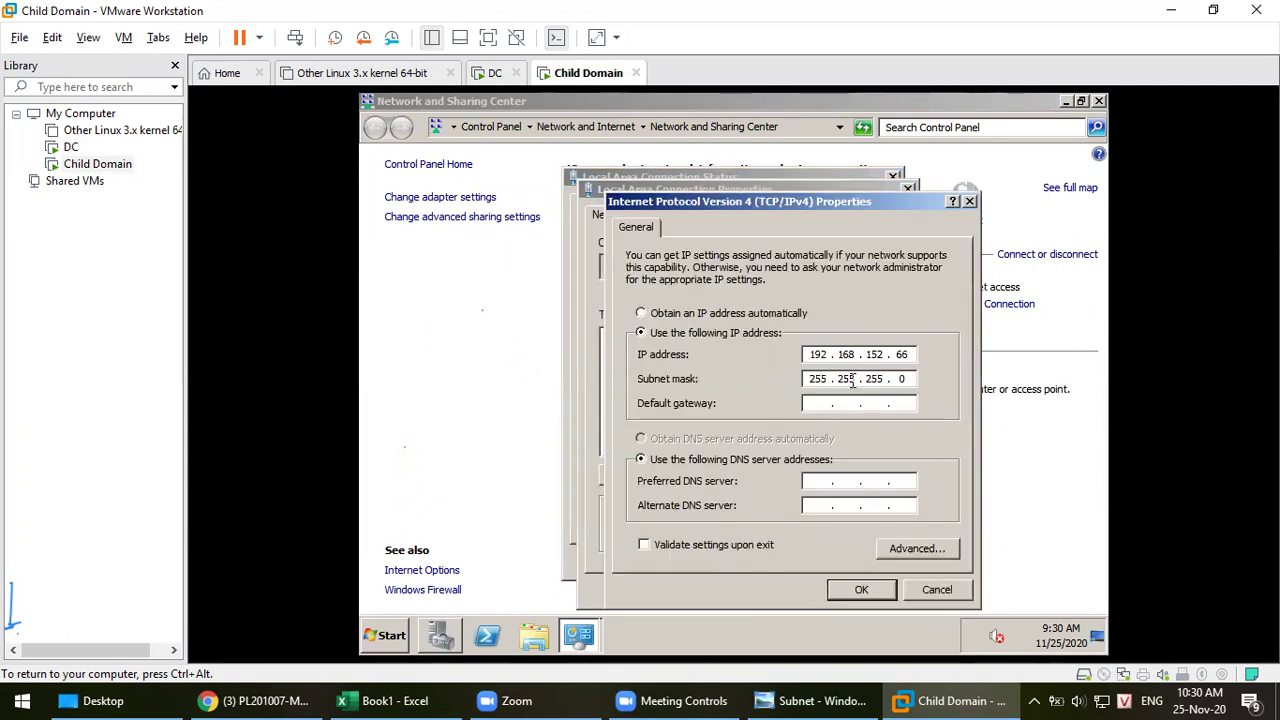
{"action": "type", "text": "224"}
{"action": "left_click", "coordinate": [860, 591]}
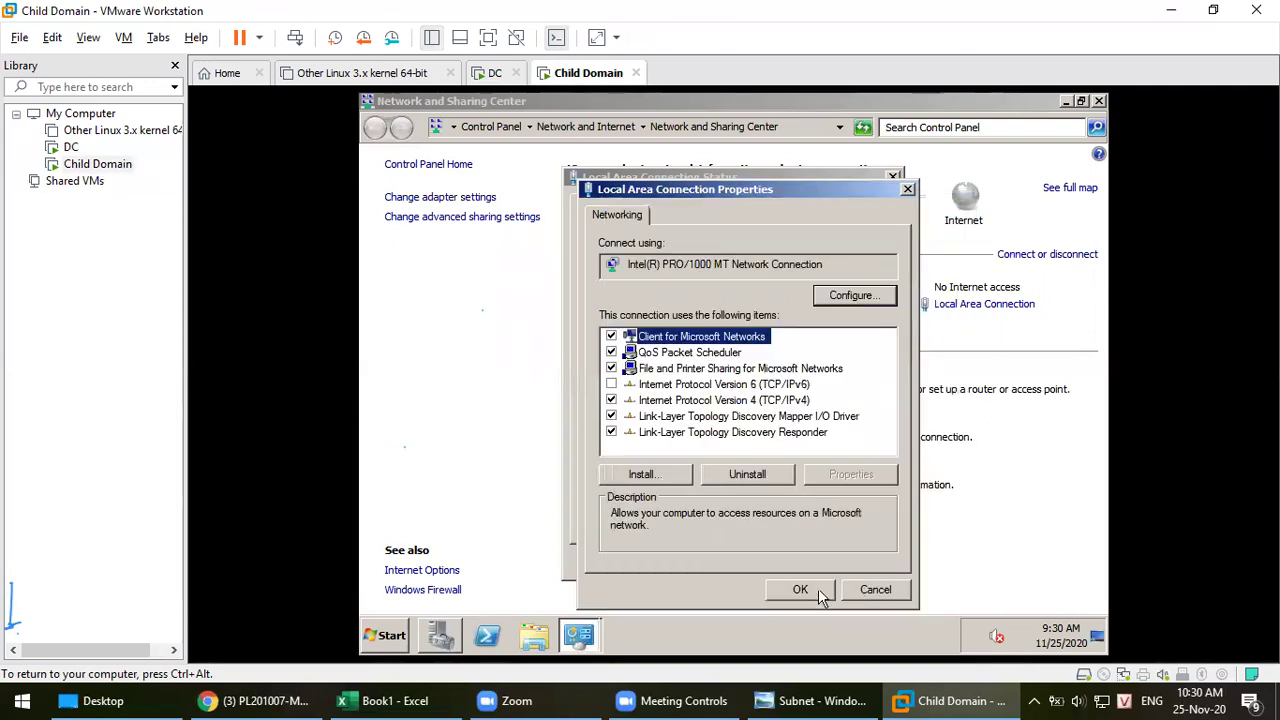
{"action": "left_click", "coordinate": [800, 589]}
{"action": "left_click", "coordinate": [843, 568]}
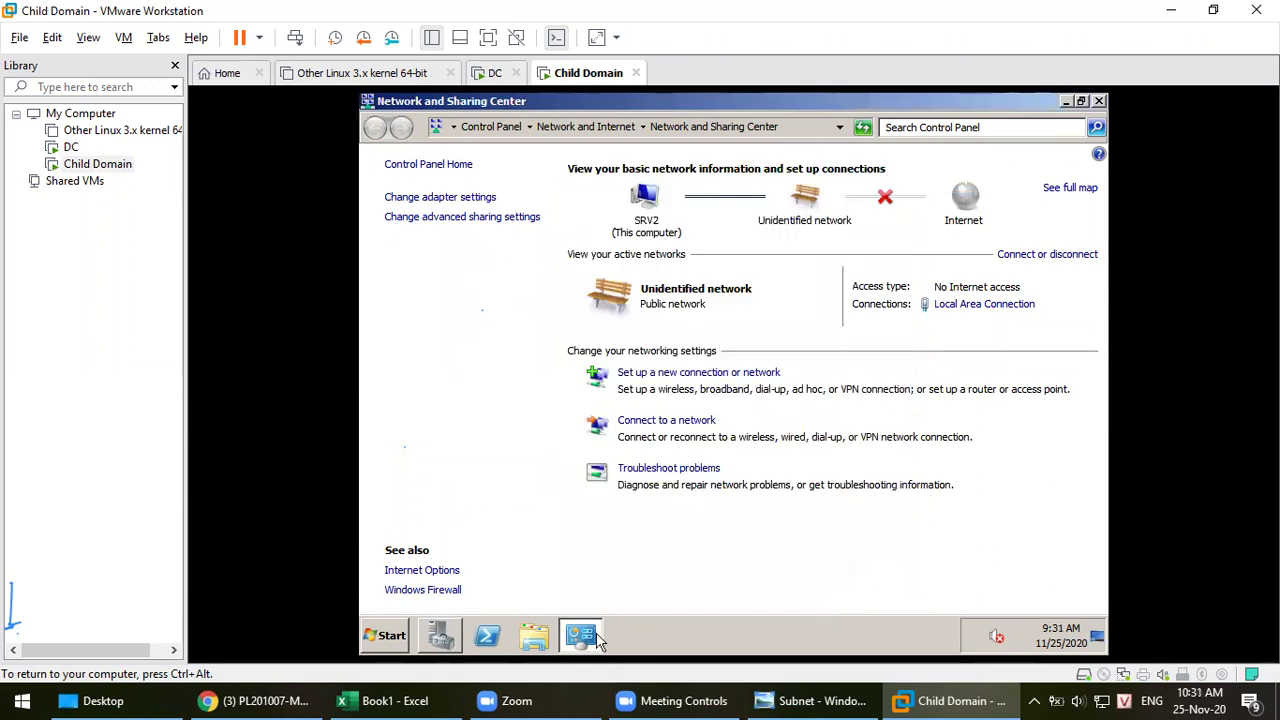
Step: Review MC2's last-octet values (K22:K25), the first host in K18 and the decimal mask in D9:G9
{"action": "left_click", "coordinate": [395, 700]}
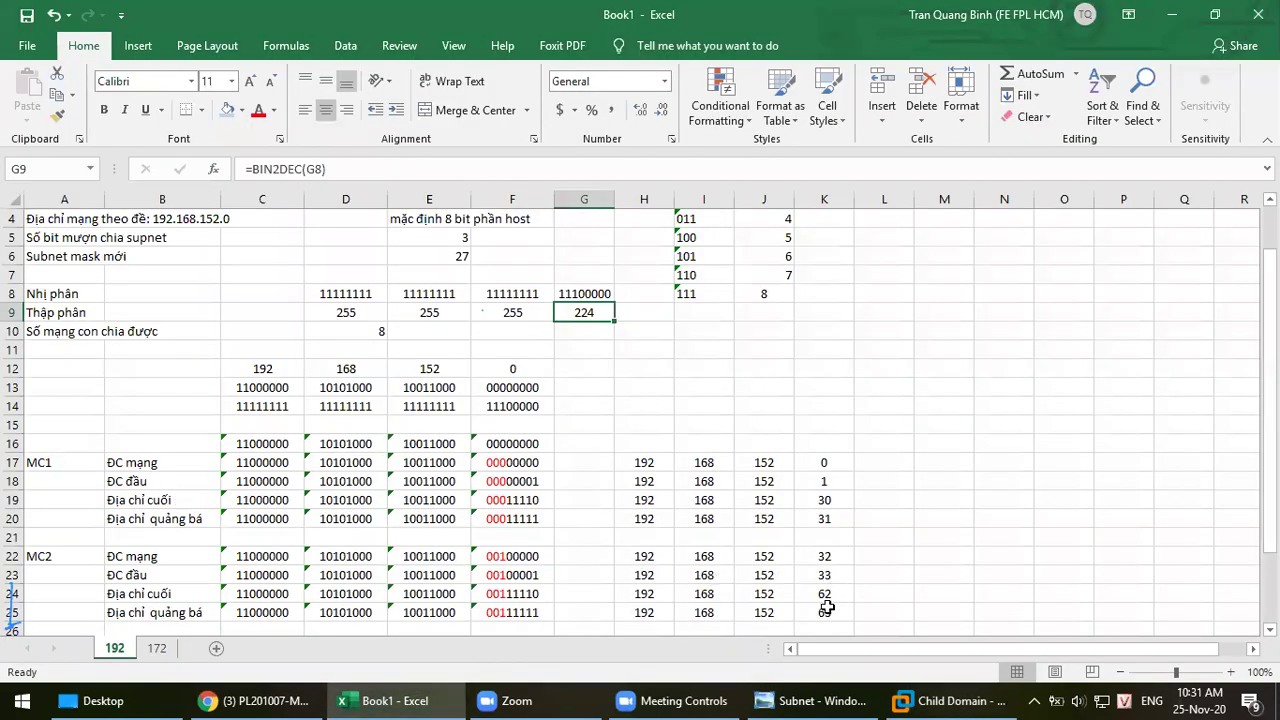
{"action": "scroll", "coordinate": [828, 614], "scroll_direction": "down", "scroll_amount": 1}
{"action": "scroll", "coordinate": [827, 614], "scroll_direction": "down", "scroll_amount": 1}
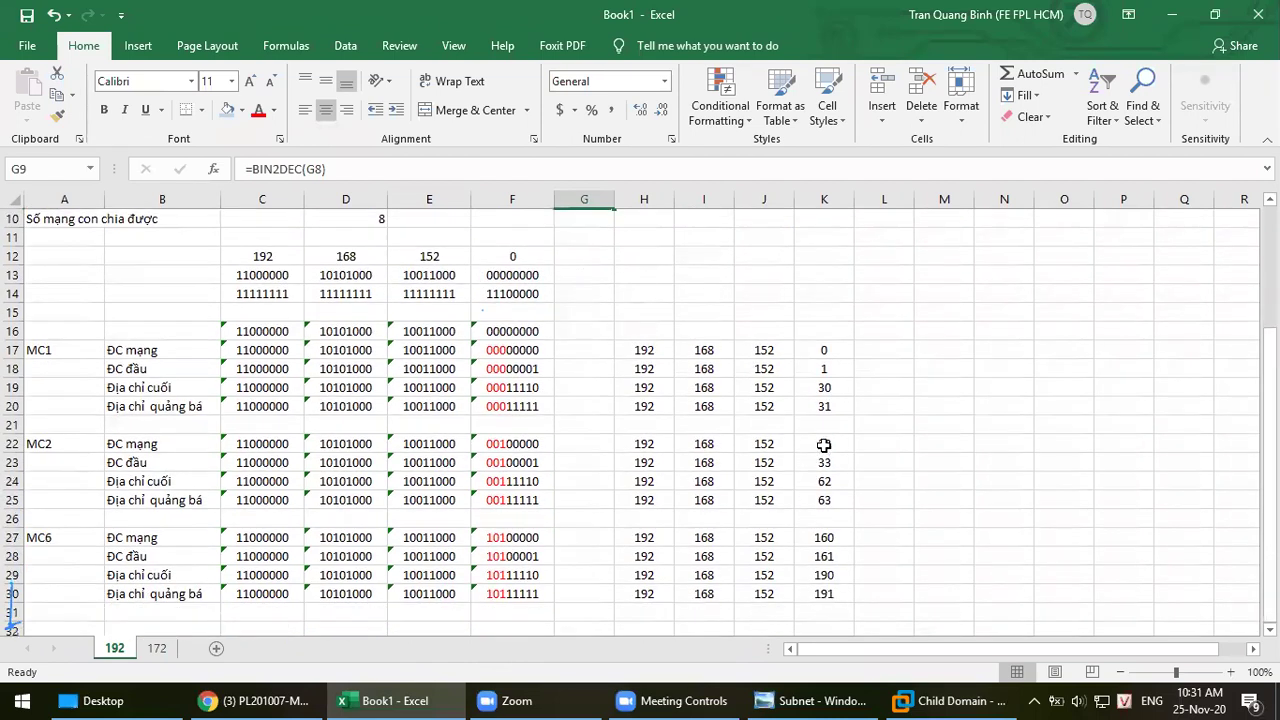
{"action": "left_click_drag", "start_coordinate": [824, 444], "coordinate": [843, 497]}
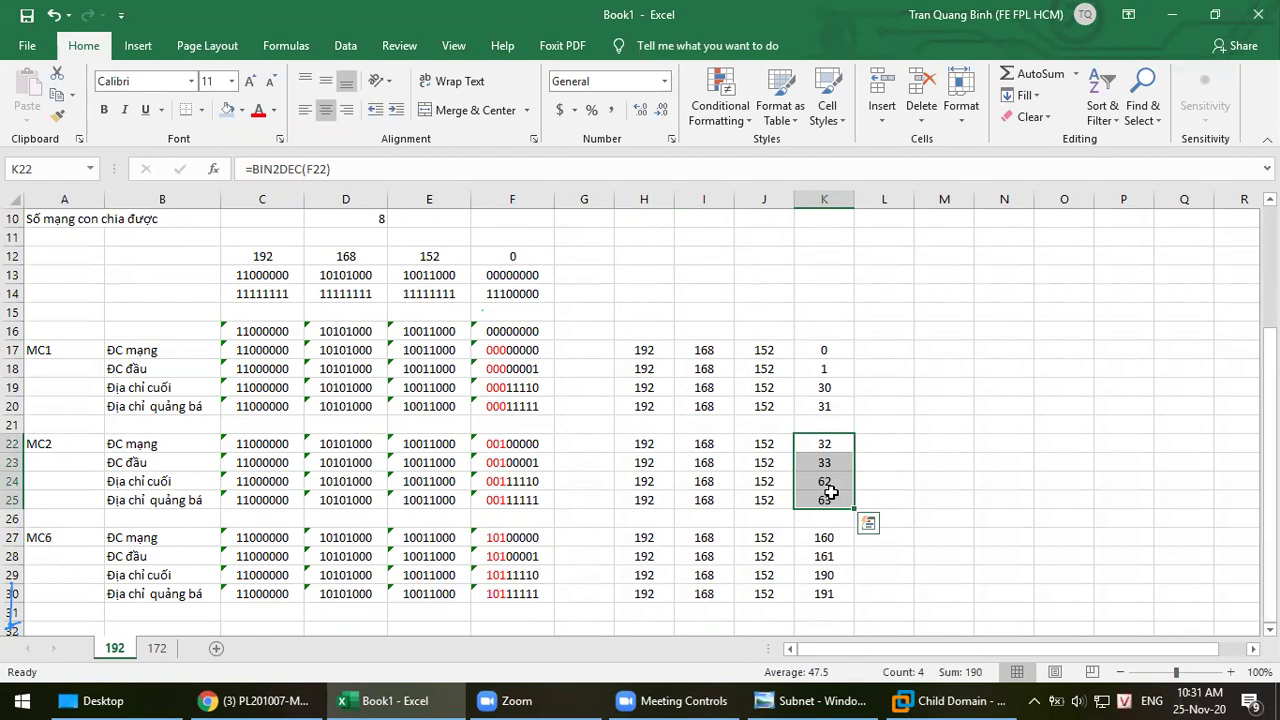
{"action": "left_click", "coordinate": [843, 370]}
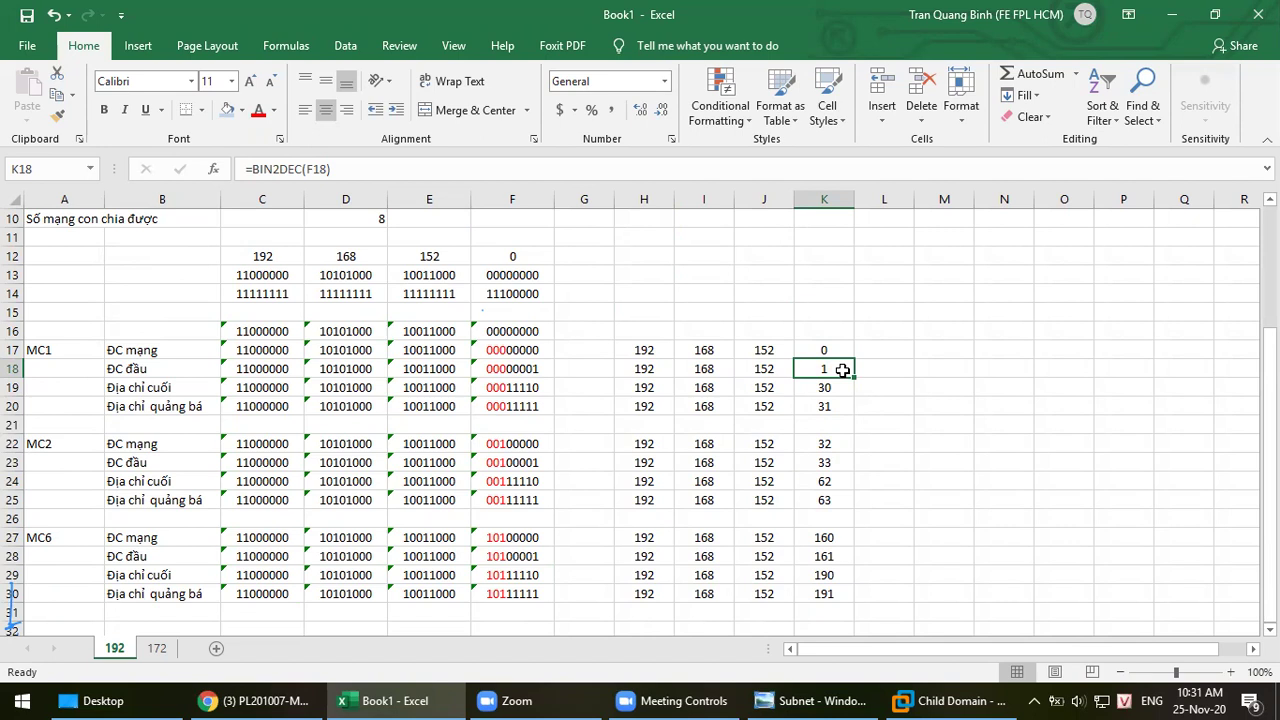
{"action": "scroll", "coordinate": [843, 370], "scroll_direction": "up", "scroll_amount": 1}
{"action": "left_click", "coordinate": [584, 256]}
{"action": "left_click_drag", "start_coordinate": [347, 254], "coordinate": [584, 256]}
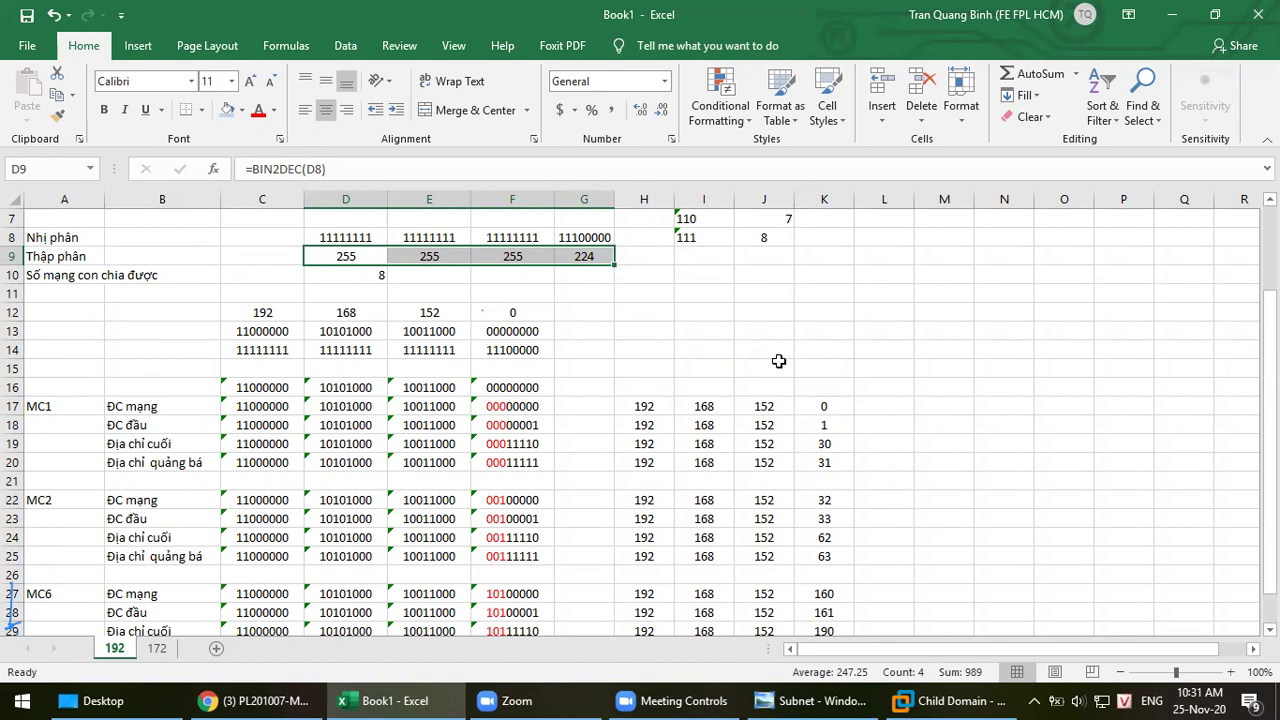
Step: Check the DC server's IPv4 address and mask in its connection details
{"action": "left_click", "coordinate": [950, 700]}
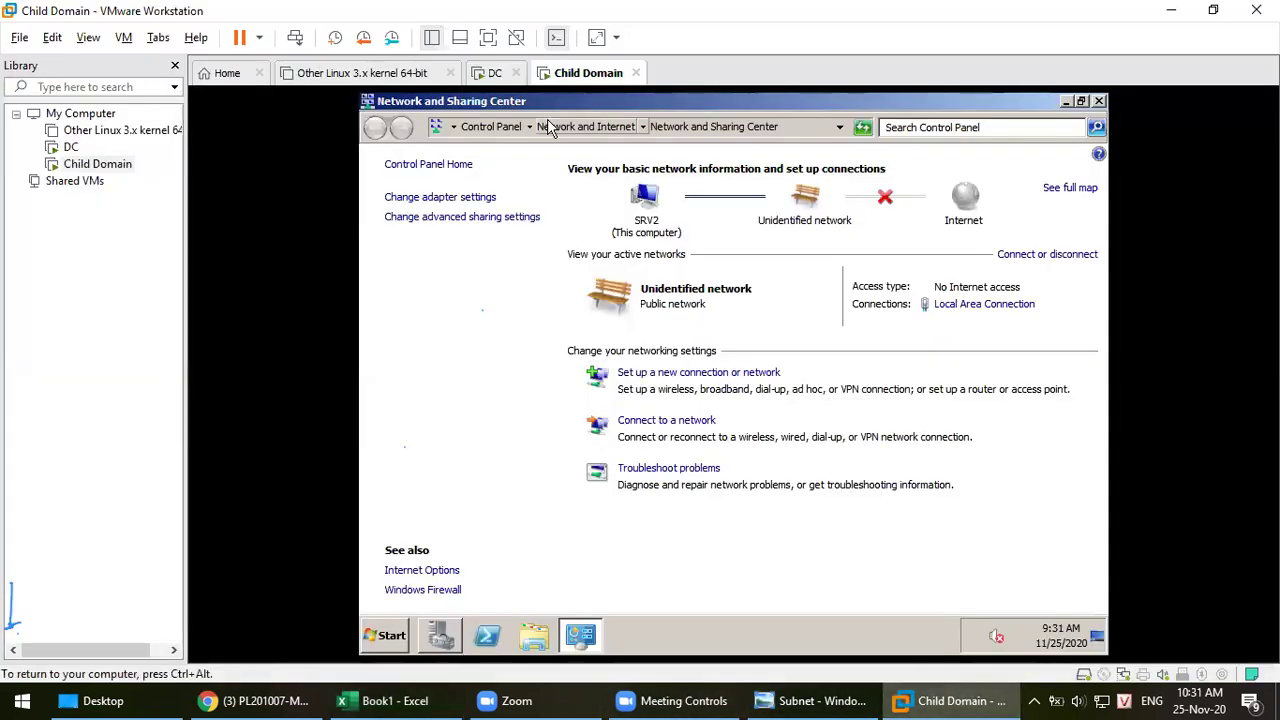
{"action": "left_click", "coordinate": [482, 76]}
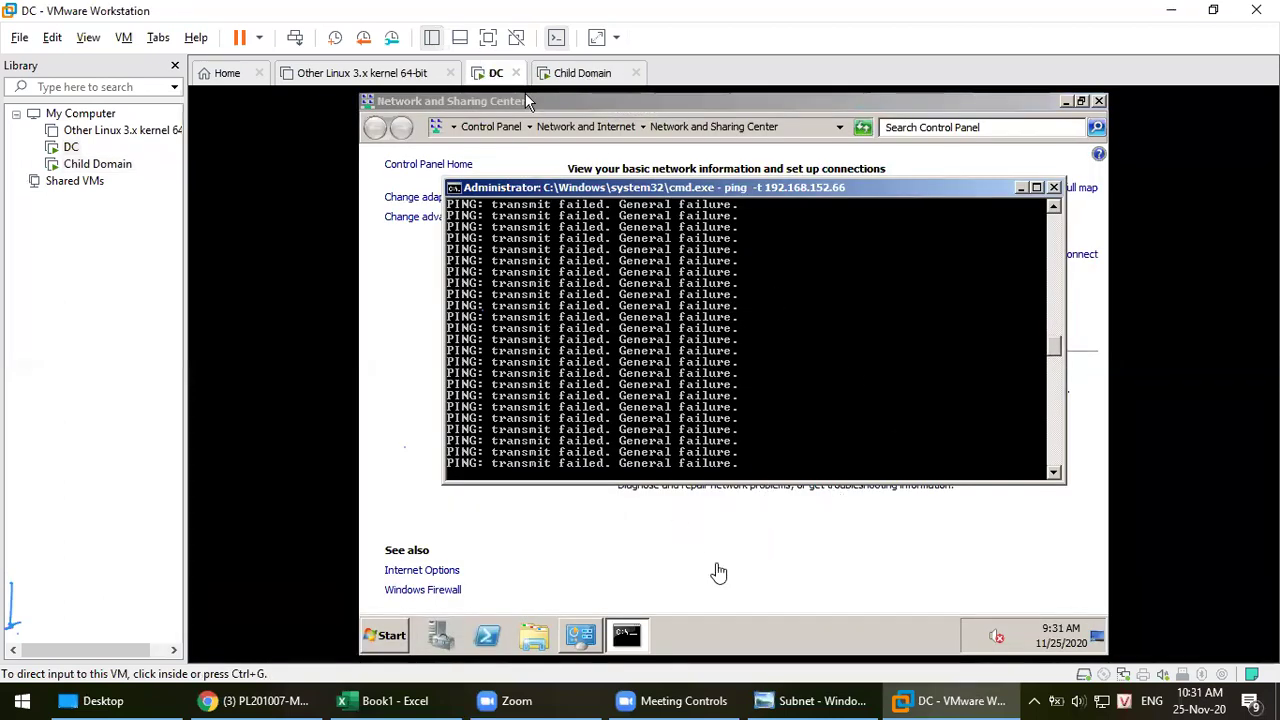
{"action": "left_click", "coordinate": [595, 645]}
{"action": "left_click", "coordinate": [595, 645]}
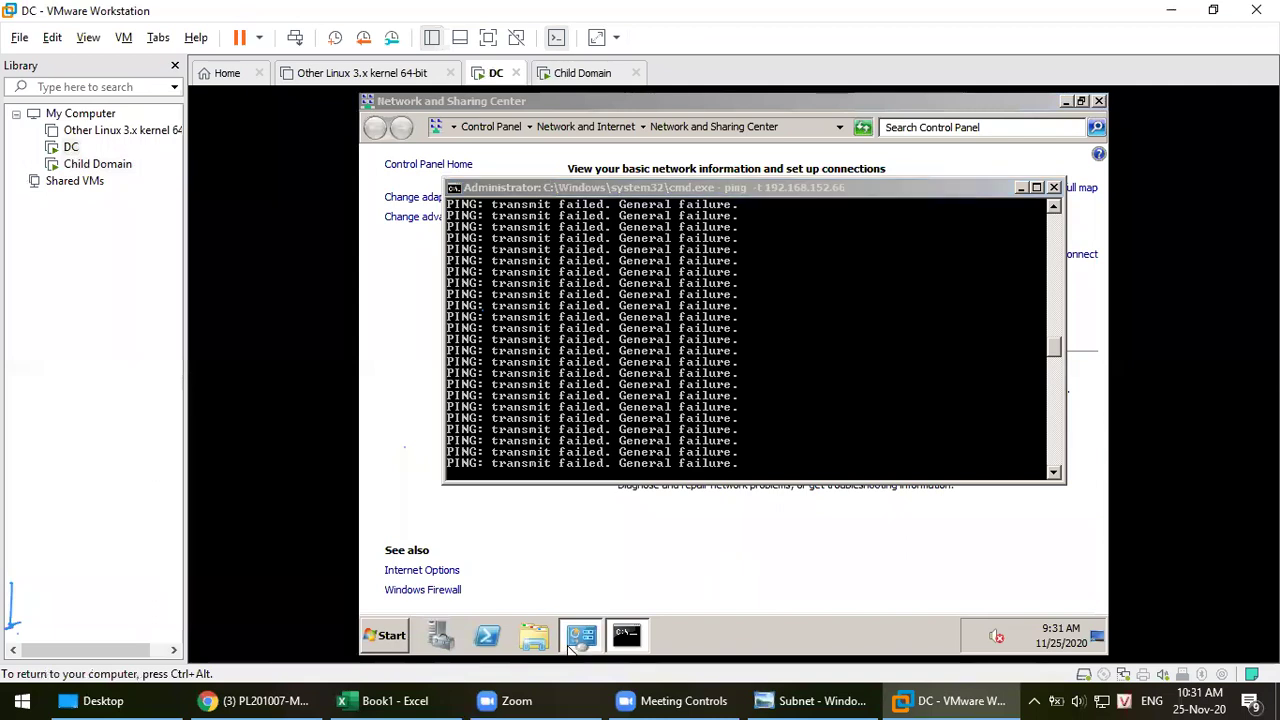
{"action": "left_click", "coordinate": [942, 308]}
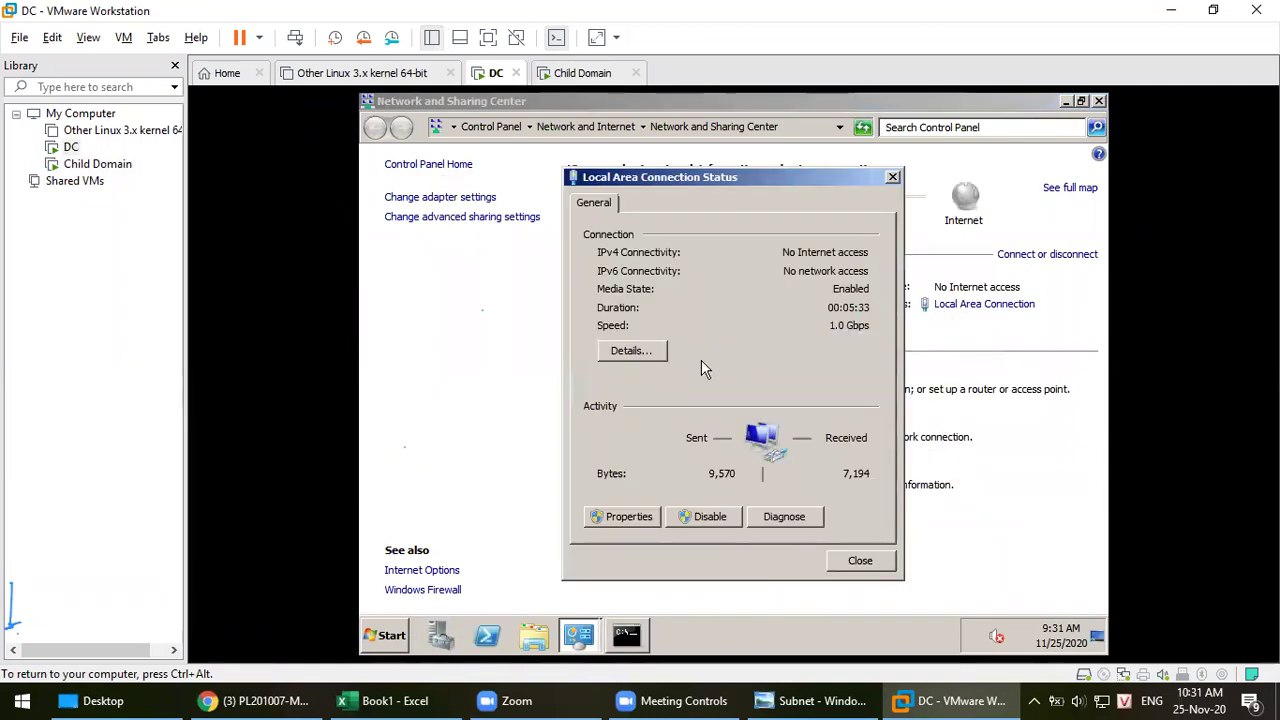
{"action": "left_click", "coordinate": [625, 355]}
{"action": "left_click", "coordinate": [768, 326]}
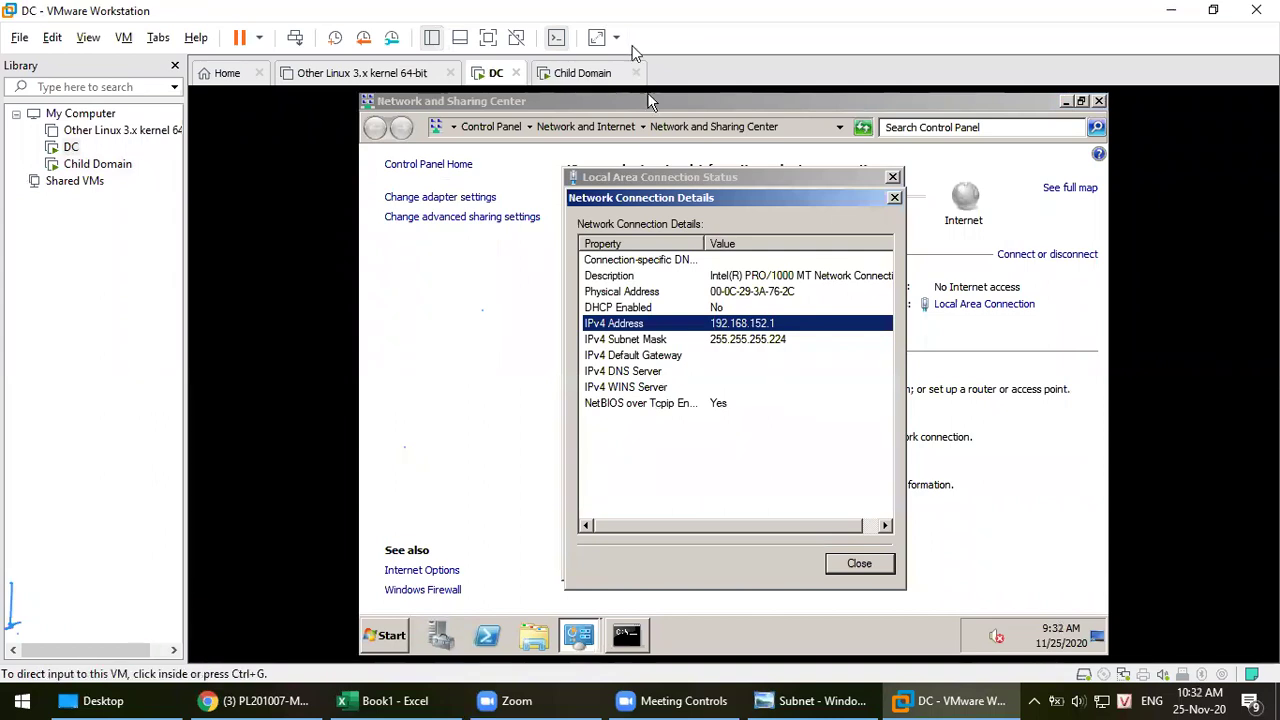
Step: Confirm the Child Domain server shows 192.168.152.66 with mask 255.255.255.224, then close the details
{"action": "left_click", "coordinate": [595, 73]}
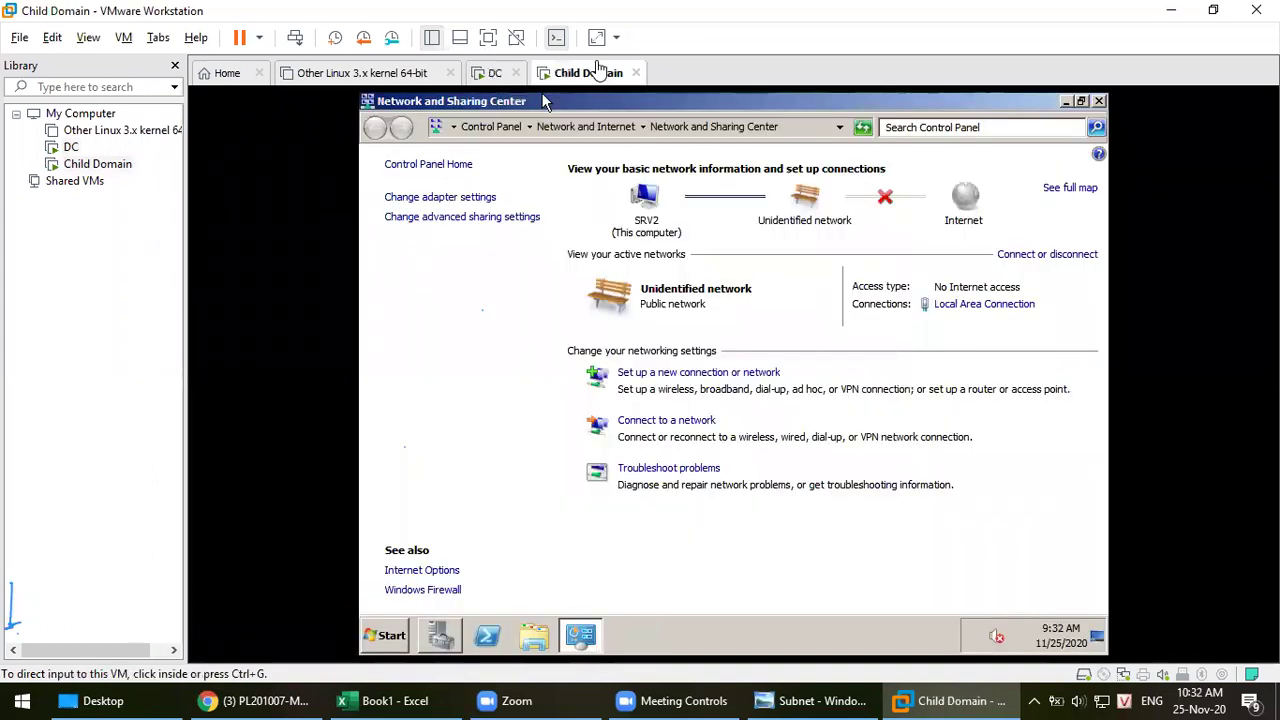
{"action": "left_click", "coordinate": [950, 305]}
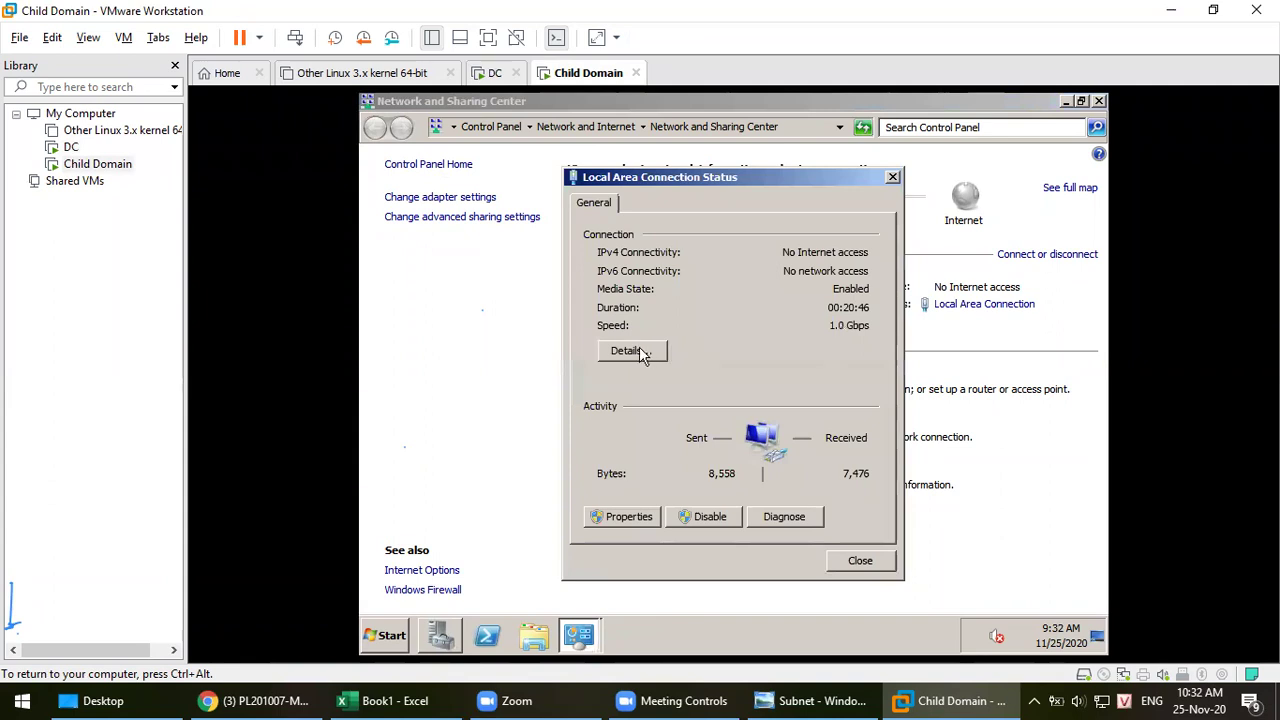
{"action": "left_click", "coordinate": [640, 351]}
{"action": "left_click", "coordinate": [752, 323]}
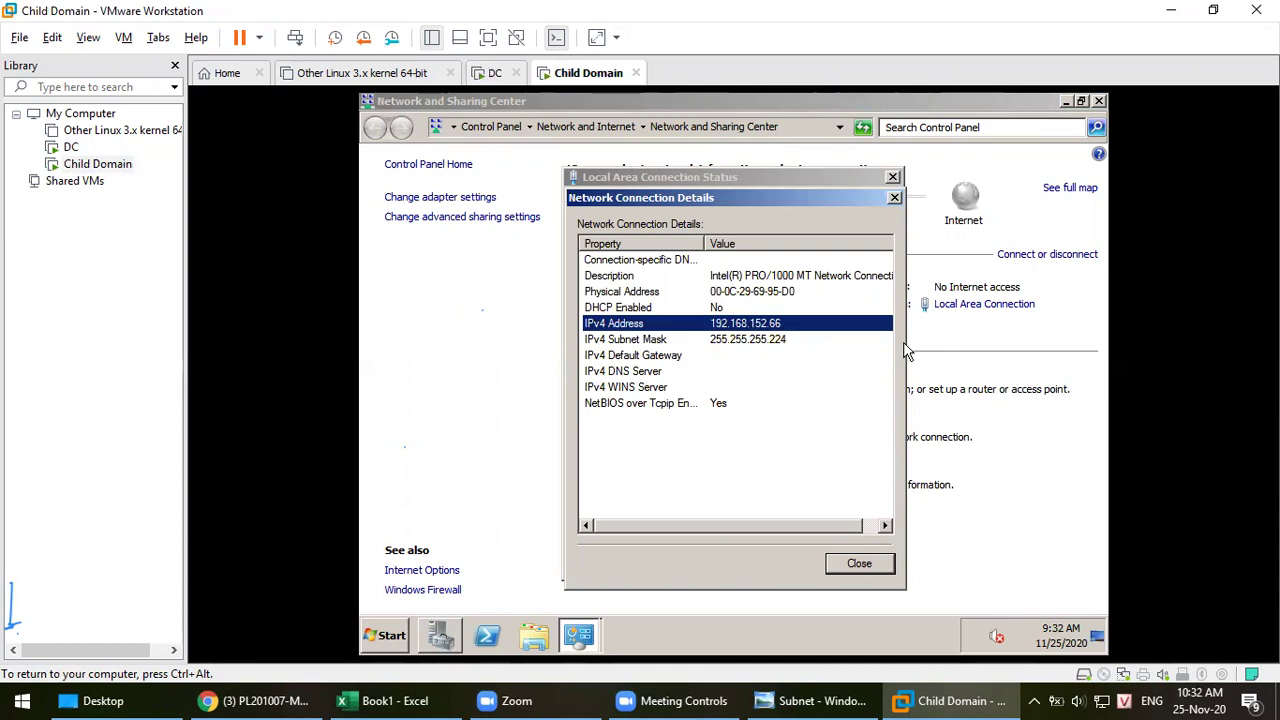
{"action": "left_click", "coordinate": [857, 558]}
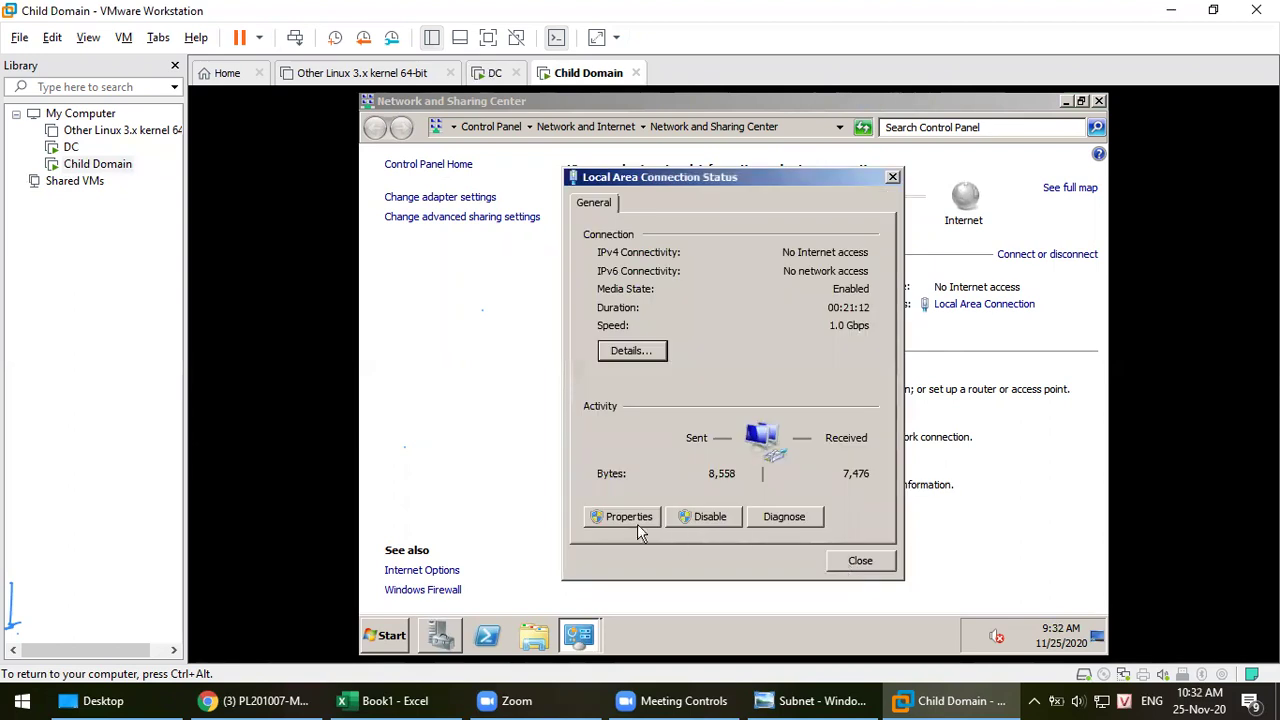
Step: Open the Child Domain's IPv4 address settings and consult the Excel subnet table
{"action": "left_click", "coordinate": [628, 516]}
{"action": "double_click", "coordinate": [795, 404]}
{"action": "double_click", "coordinate": [901, 355]}
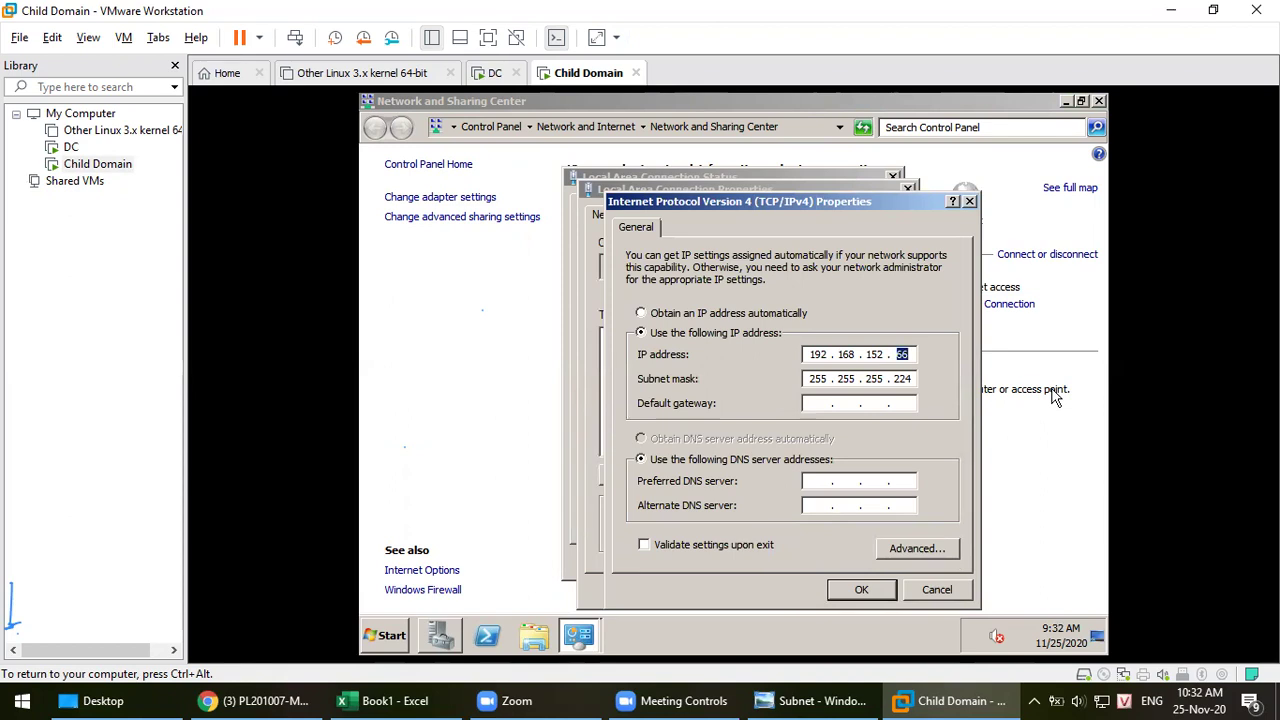
{"action": "left_click", "coordinate": [388, 700]}
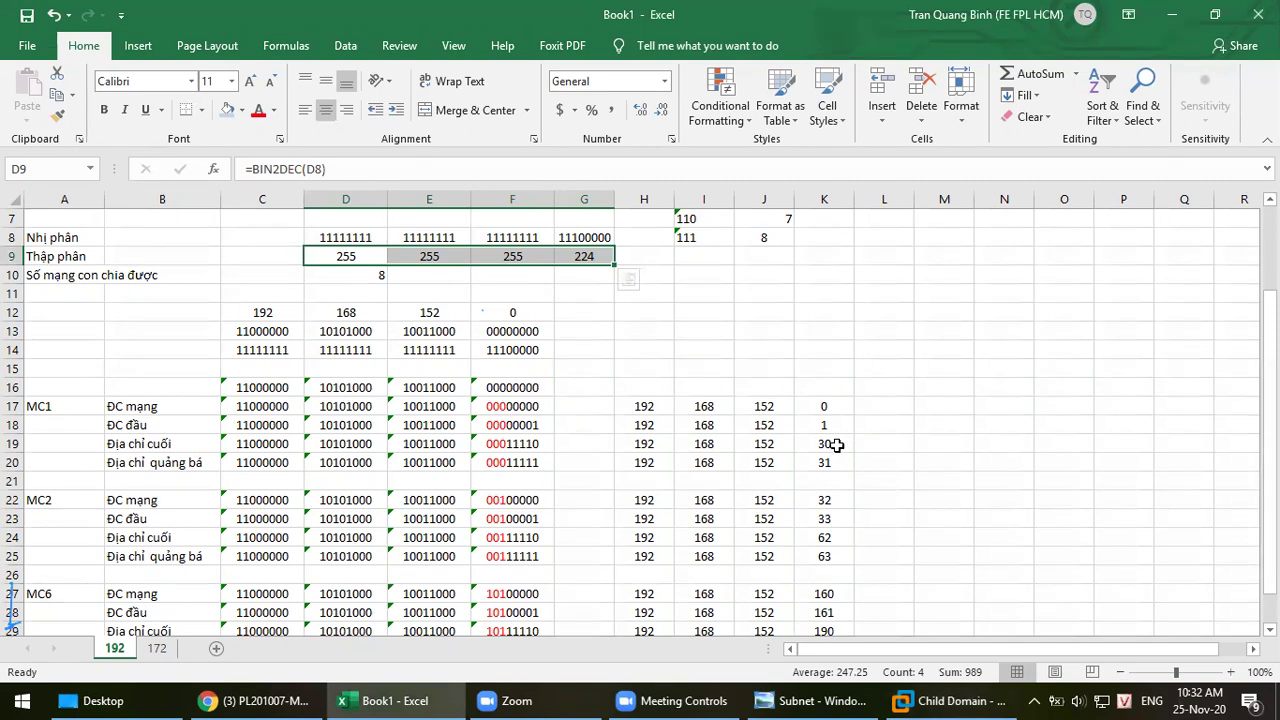
{"action": "key", "text": "alt+Tab"}
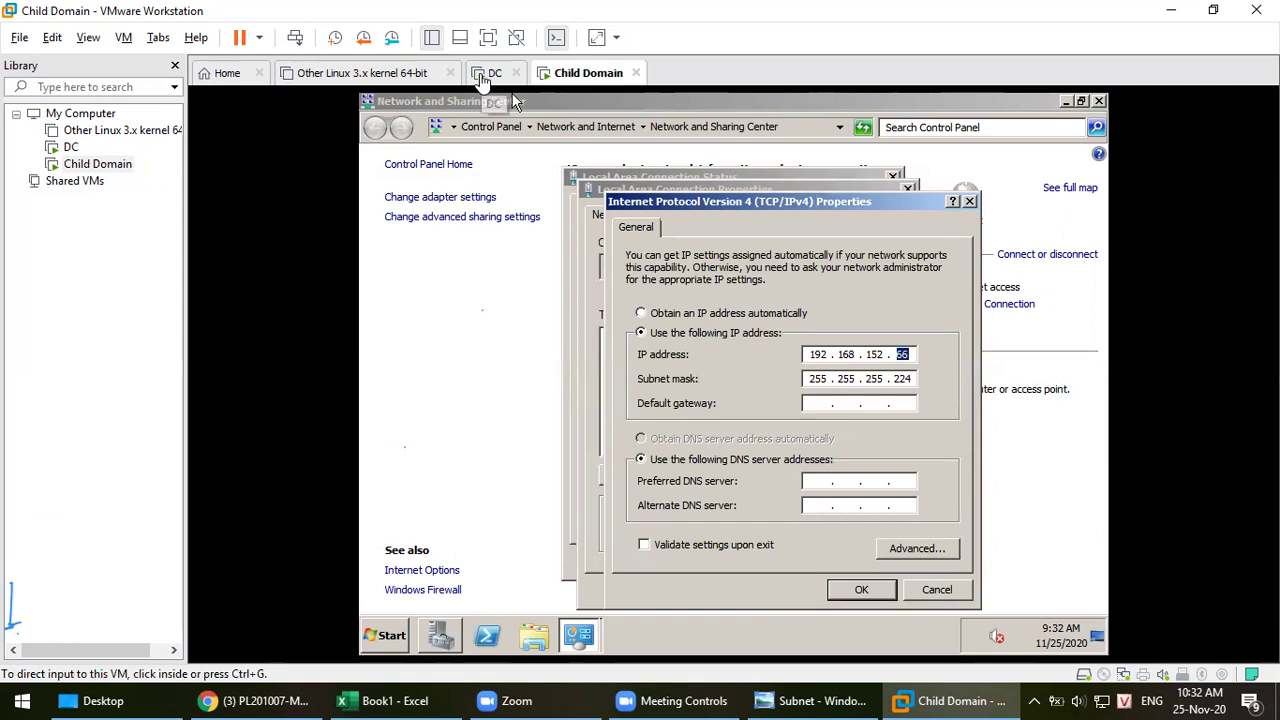
Step: Change the Child Domain server's IP address to 192.168.152.30 and apply it
{"action": "left_click", "coordinate": [505, 102]}
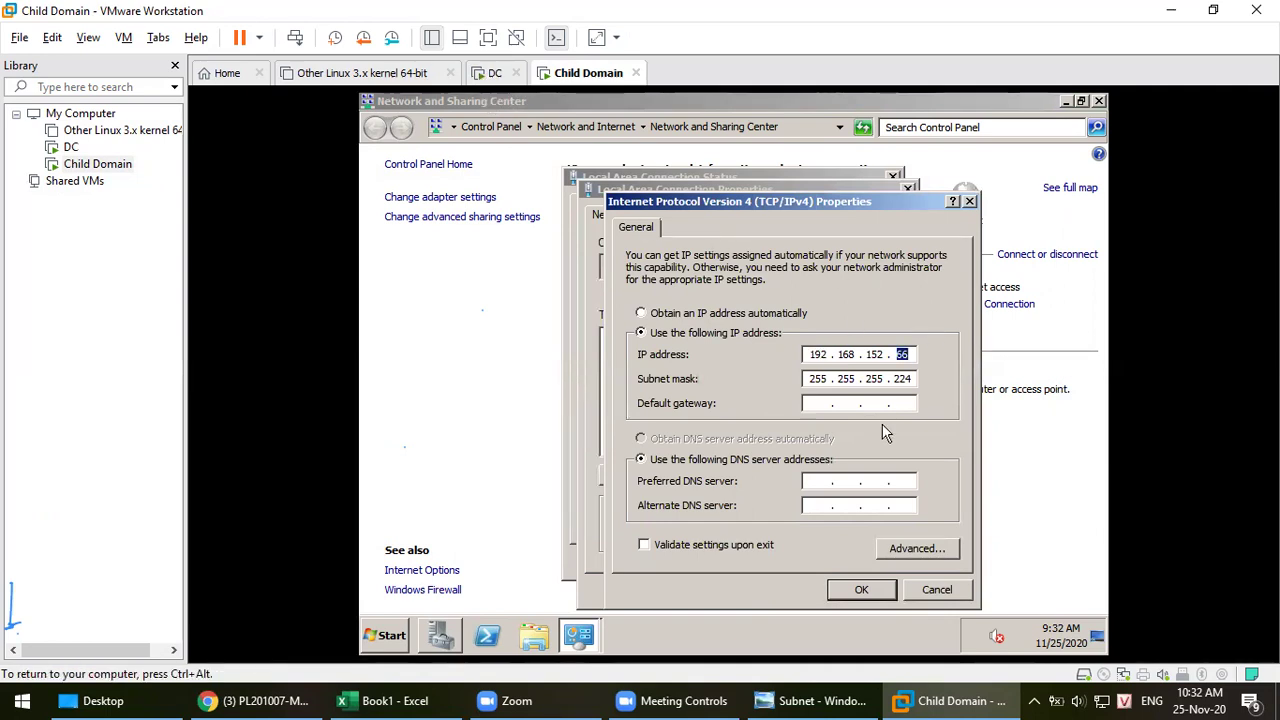
{"action": "type", "text": "30"}
{"action": "left_click", "coordinate": [862, 590]}
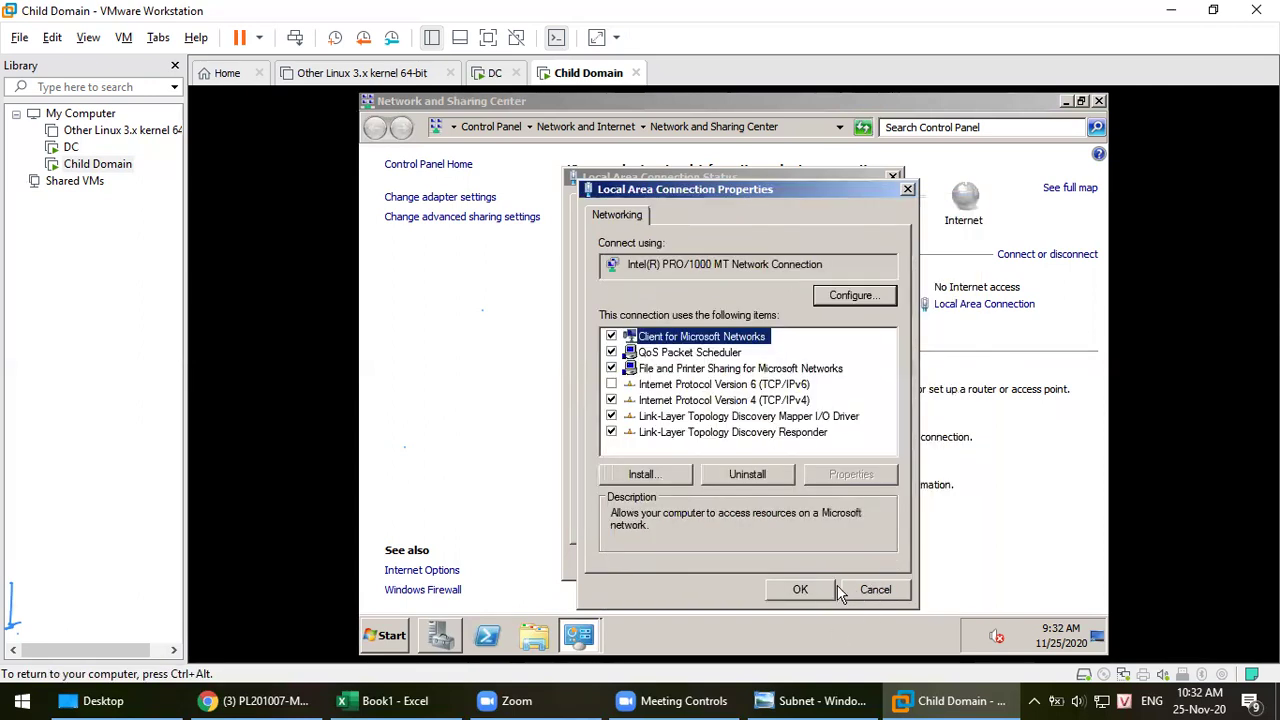
{"action": "left_click", "coordinate": [812, 589]}
{"action": "left_click", "coordinate": [832, 565]}
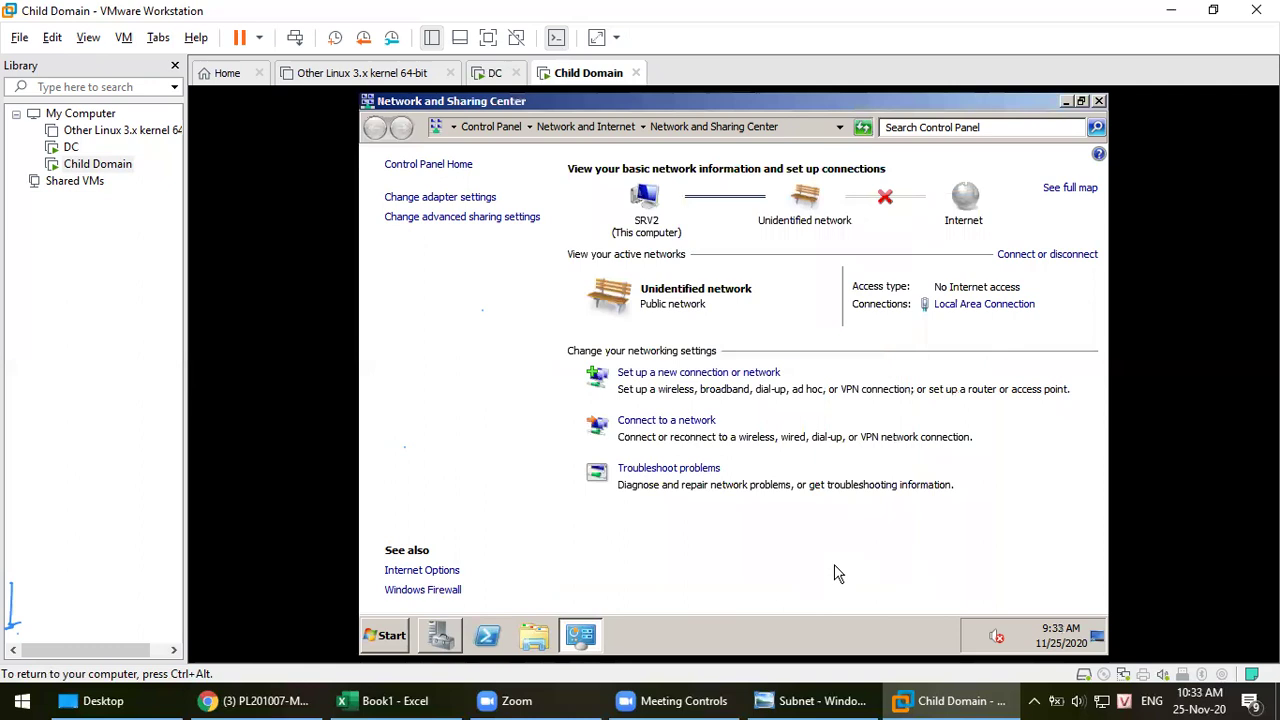
{"action": "left_click", "coordinate": [494, 73]}
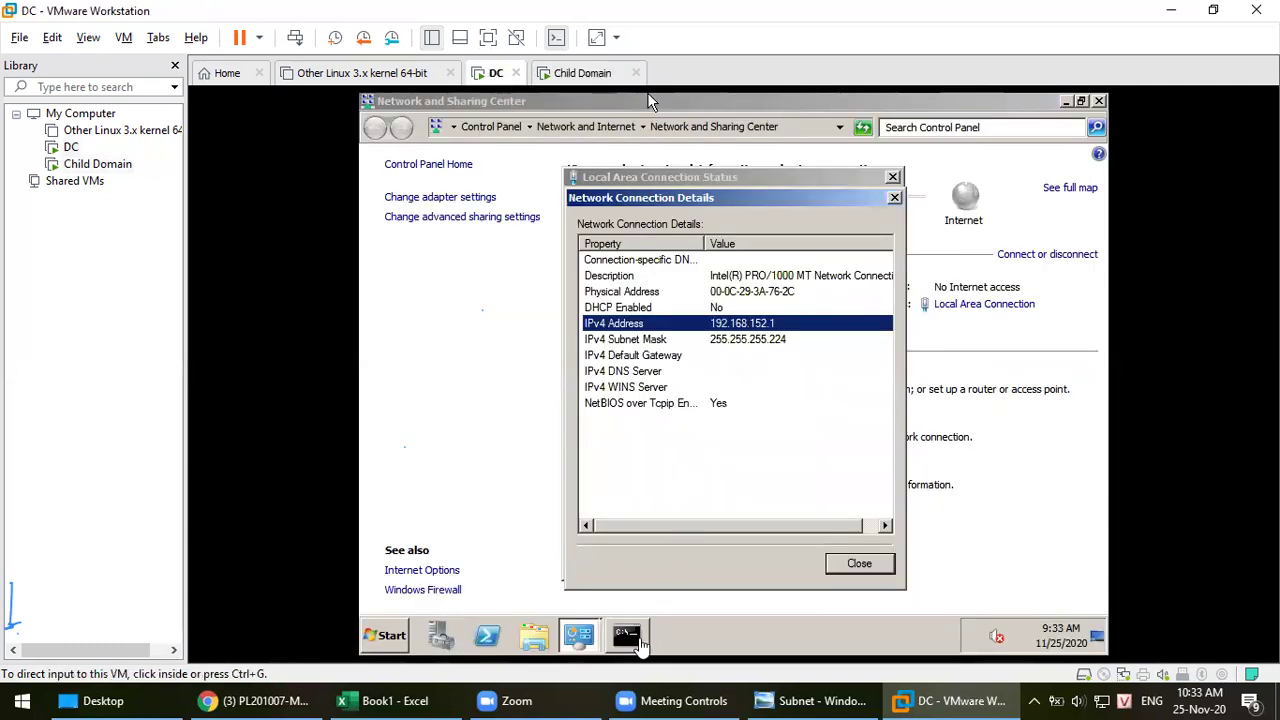
Step: Stop the DC's continuous ping to .66 and run ping -t 192.168.152.30 instead
{"action": "left_click", "coordinate": [626, 635]}
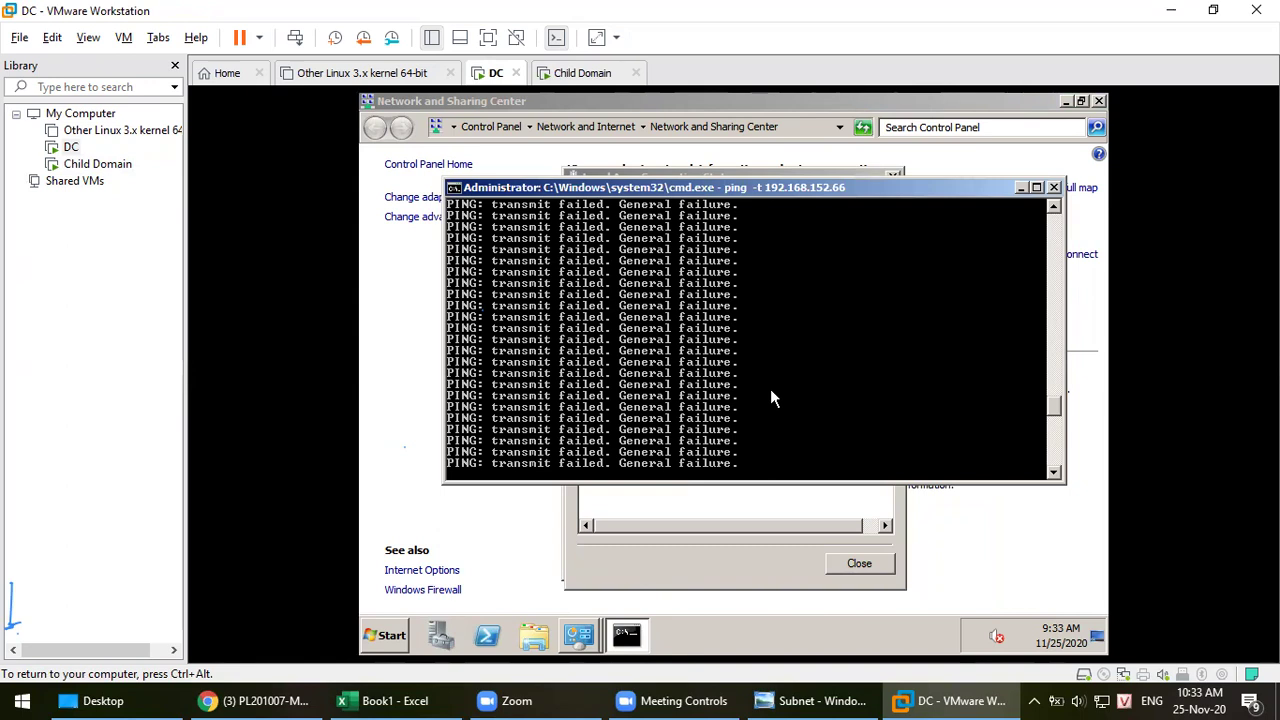
{"action": "key", "text": "ctrl+c"}
{"action": "key", "text": "Up"}
{"action": "key", "text": "BackSpace"}
{"action": "key", "text": "BackSpace"}
{"action": "type", "text": "30"}
{"action": "key", "text": "Return"}
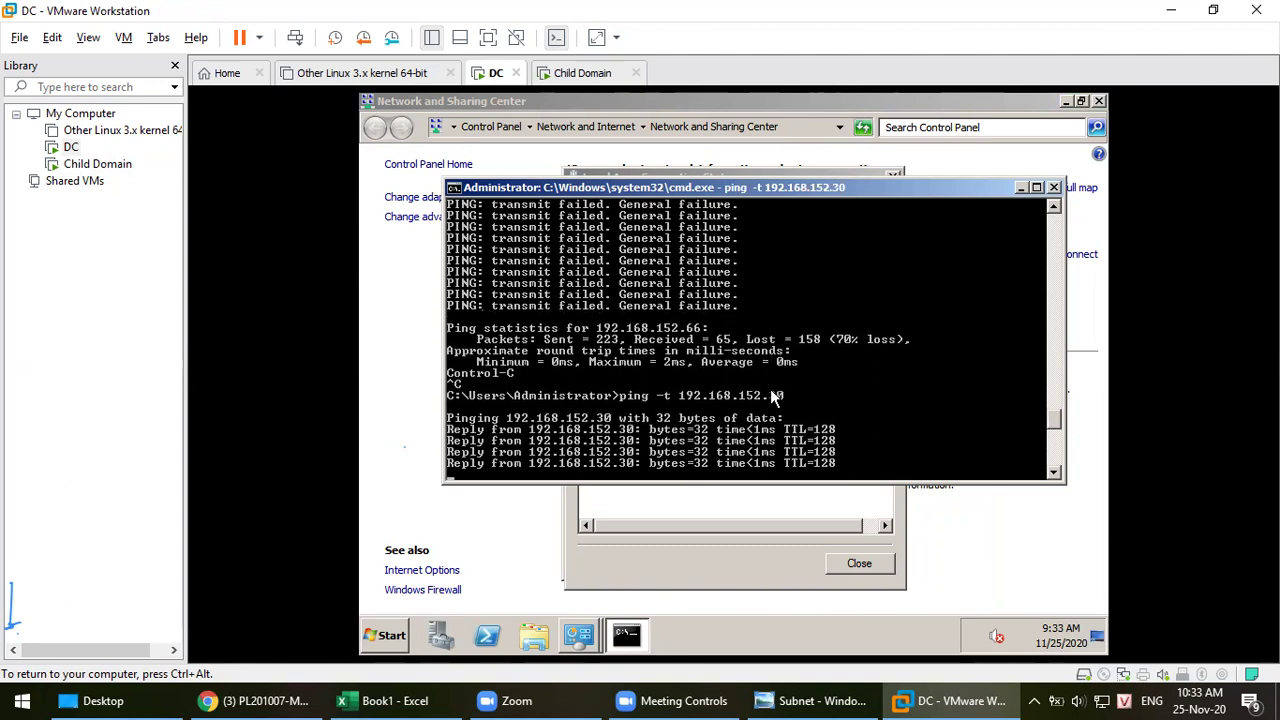
Step: Try setting the Child Domain server's IPv4 address to 192.168.152.31 and apply it
{"action": "key", "text": "alt+Tab"}
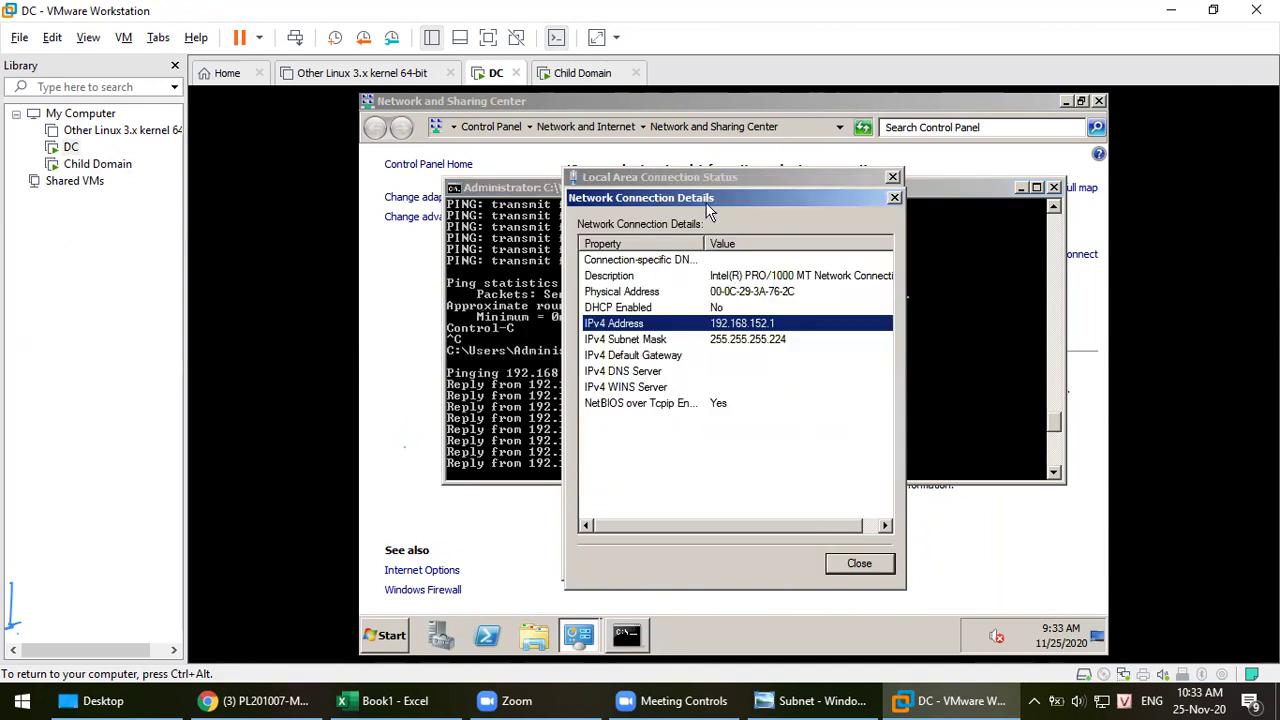
{"action": "left_click", "coordinate": [568, 73]}
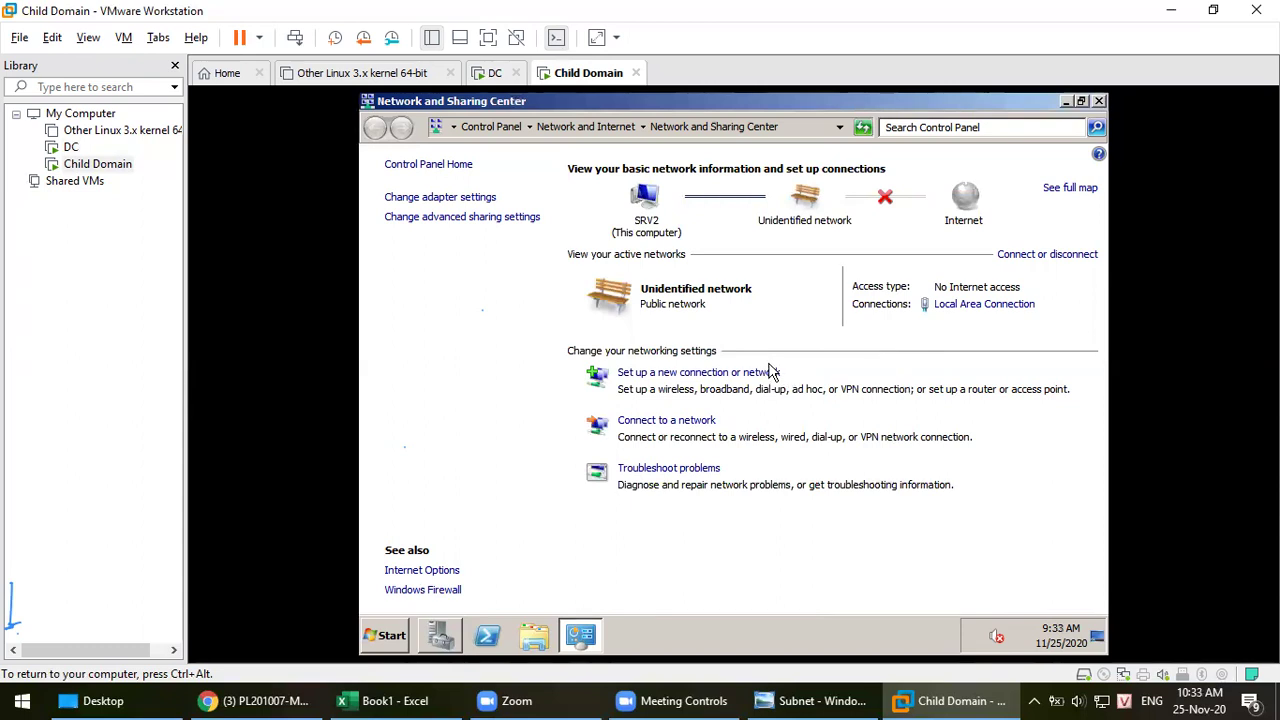
{"action": "left_click", "coordinate": [982, 306]}
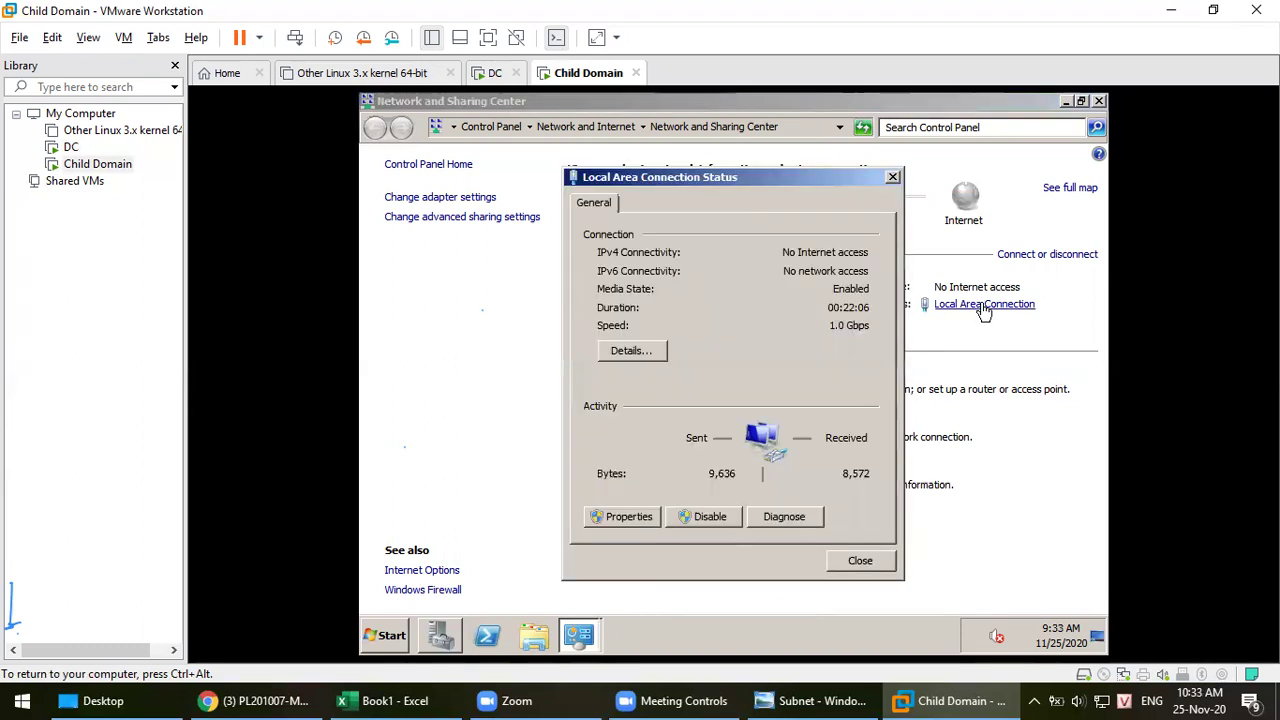
{"action": "left_click", "coordinate": [623, 516]}
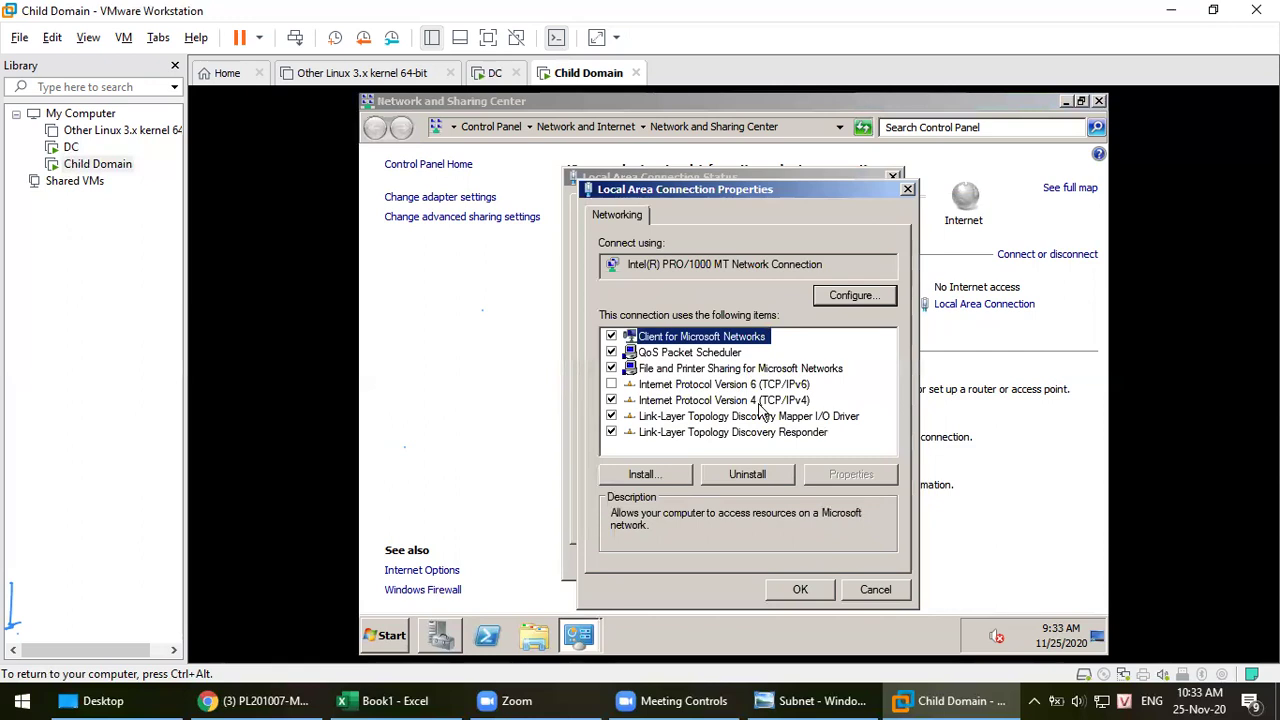
{"action": "double_click", "coordinate": [759, 402]}
{"action": "double_click", "coordinate": [902, 354]}
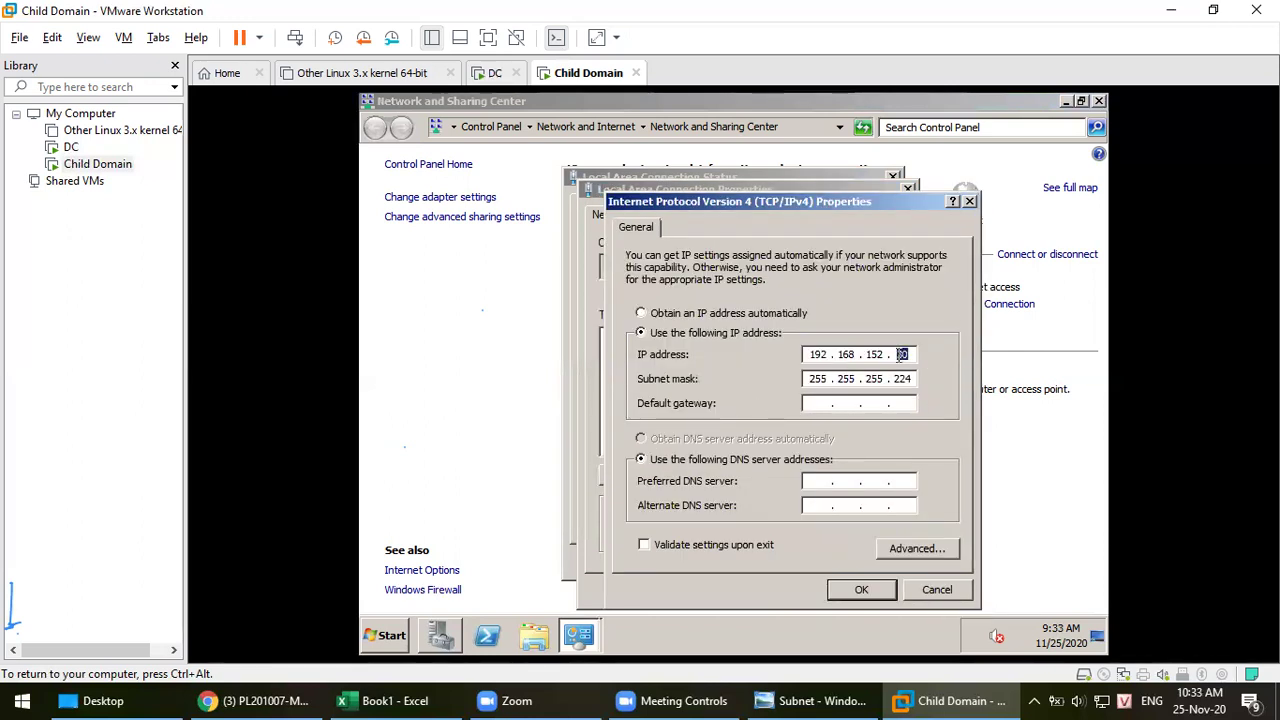
{"action": "type", "text": "31"}
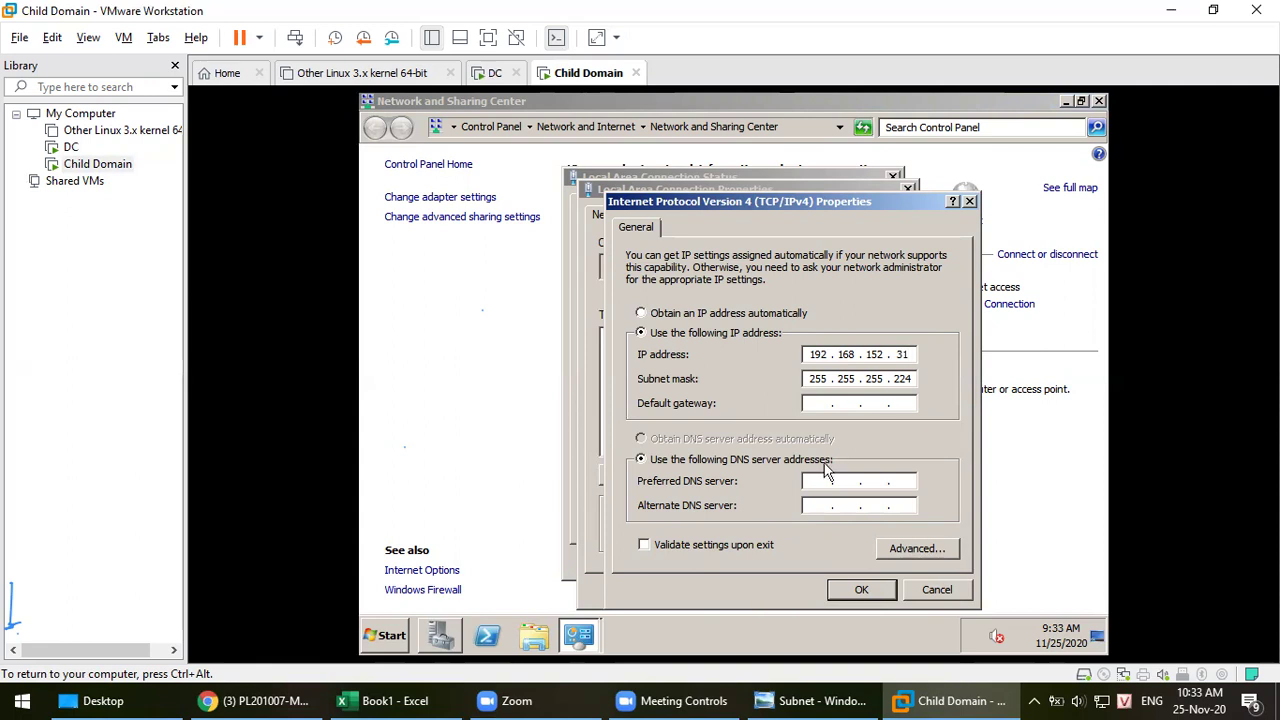
{"action": "left_click", "coordinate": [844, 593]}
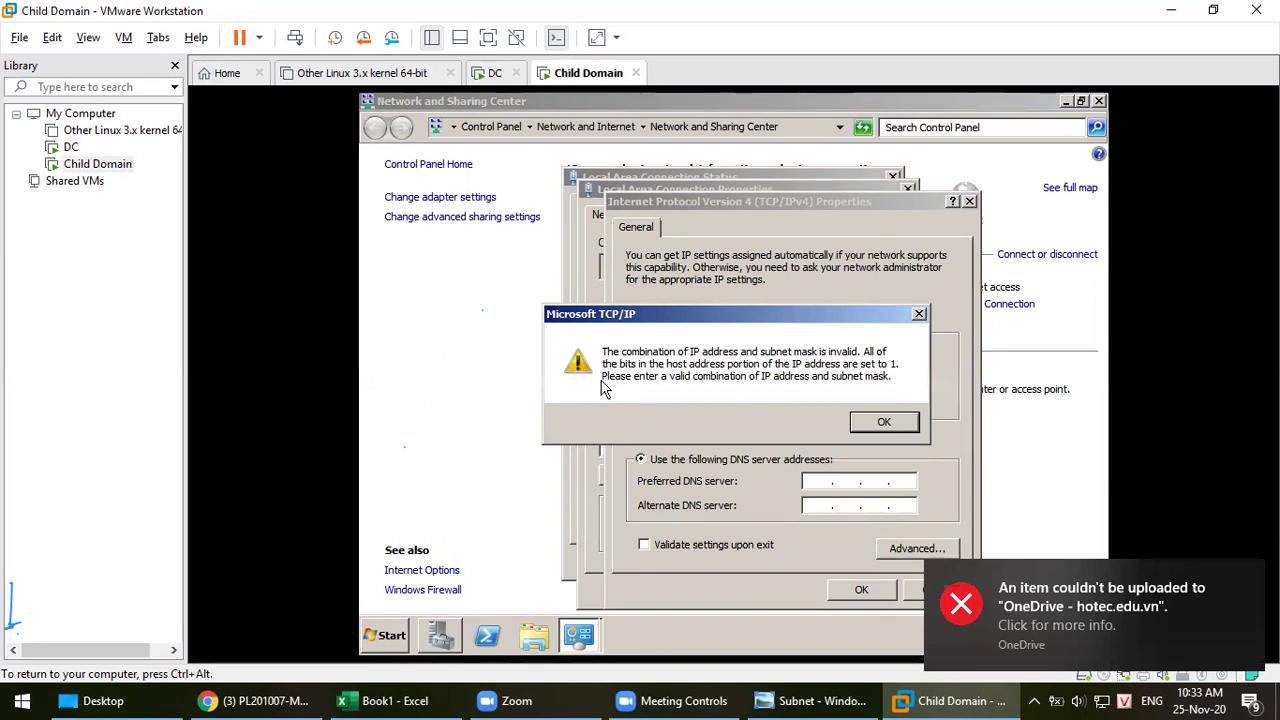
Step: Dismiss the invalid-address warning and cancel the IPv4 settings
{"action": "left_click", "coordinate": [895, 427]}
{"action": "double_click", "coordinate": [903, 378]}
{"action": "left_click", "coordinate": [845, 590]}
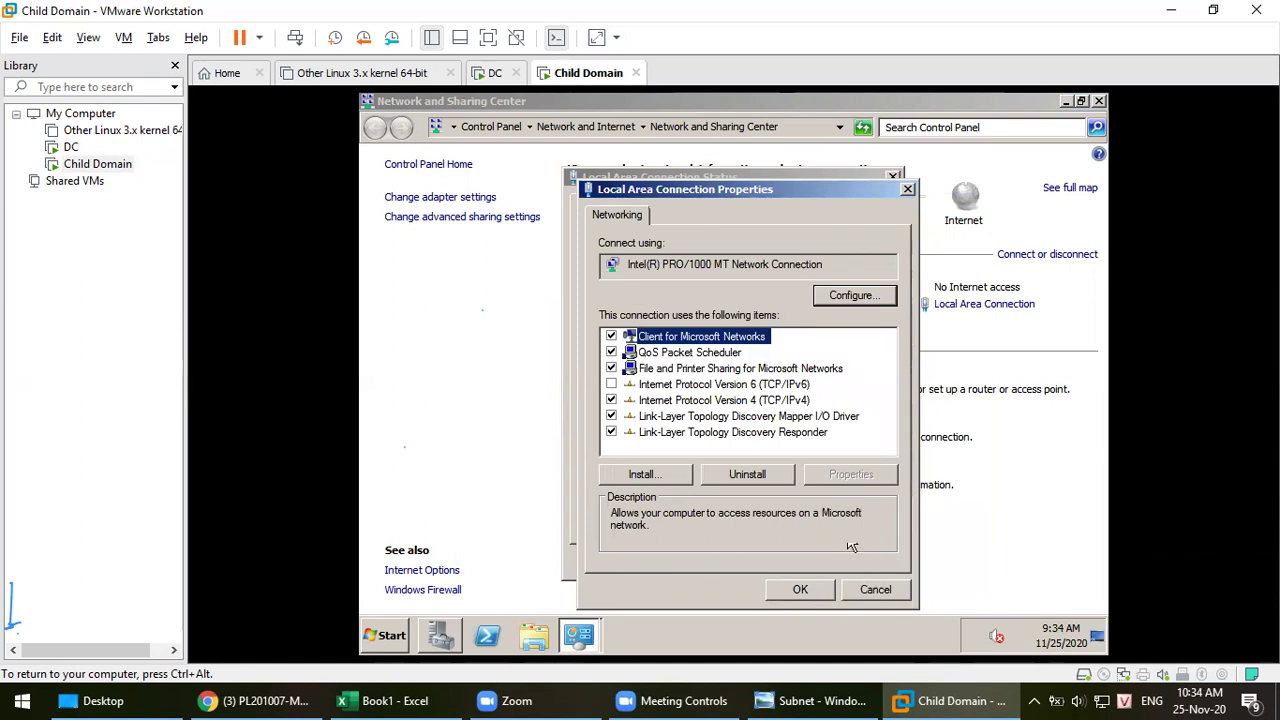
Step: Reopen the IPv4 settings and experiment with the subnet mask's last octet, typing 22
{"action": "double_click", "coordinate": [745, 402]}
{"action": "double_click", "coordinate": [903, 354]}
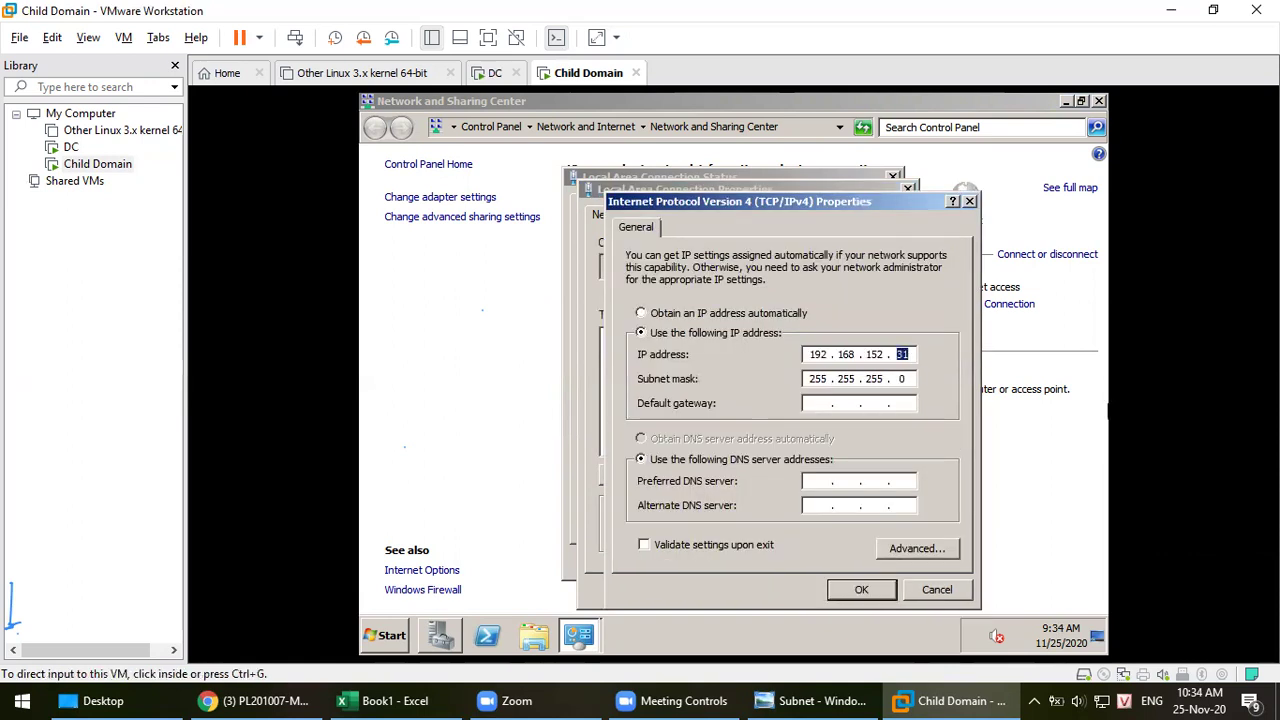
{"action": "left_click", "coordinate": [965, 380]}
{"action": "left_click", "coordinate": [902, 378]}
{"action": "double_click", "coordinate": [902, 378]}
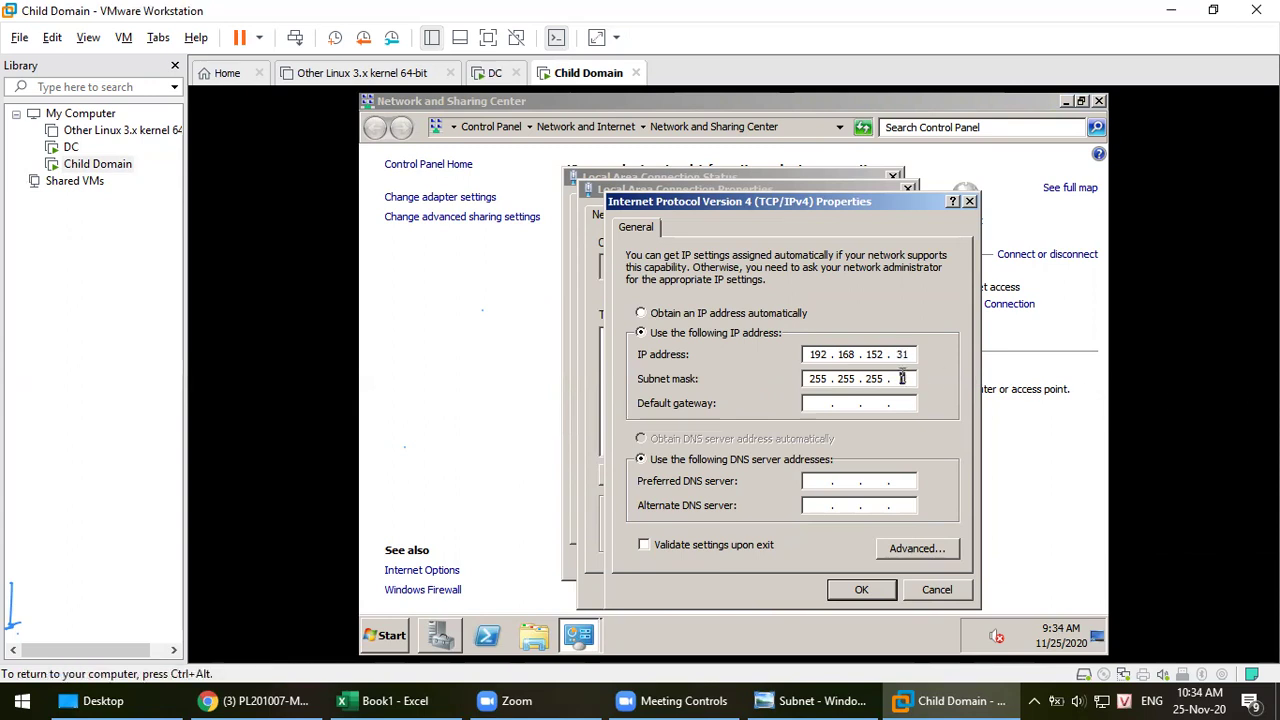
{"action": "type", "text": "22"}
{"action": "double_click", "coordinate": [902, 354]}
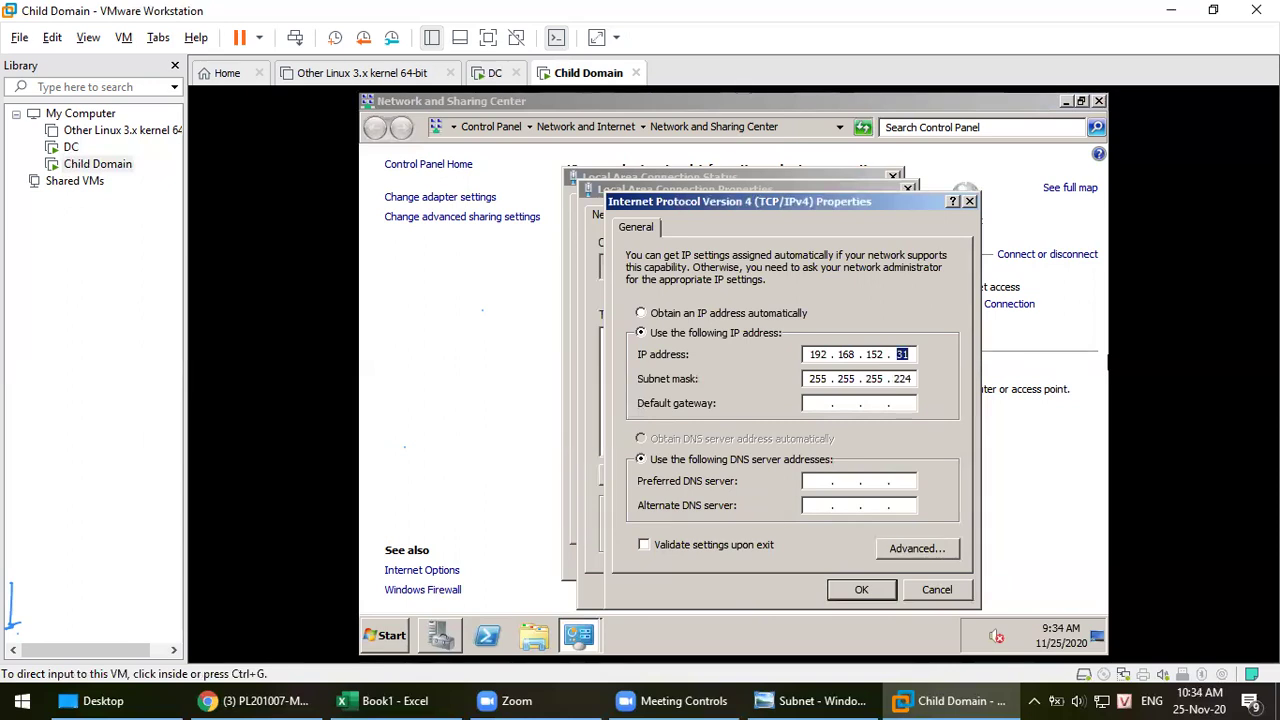
Step: Retry 192.168.152.31, dismiss the rejection, and check MC1's range .0–.31 in the Excel table
{"action": "left_click", "coordinate": [840, 592]}
{"action": "left_click", "coordinate": [886, 424]}
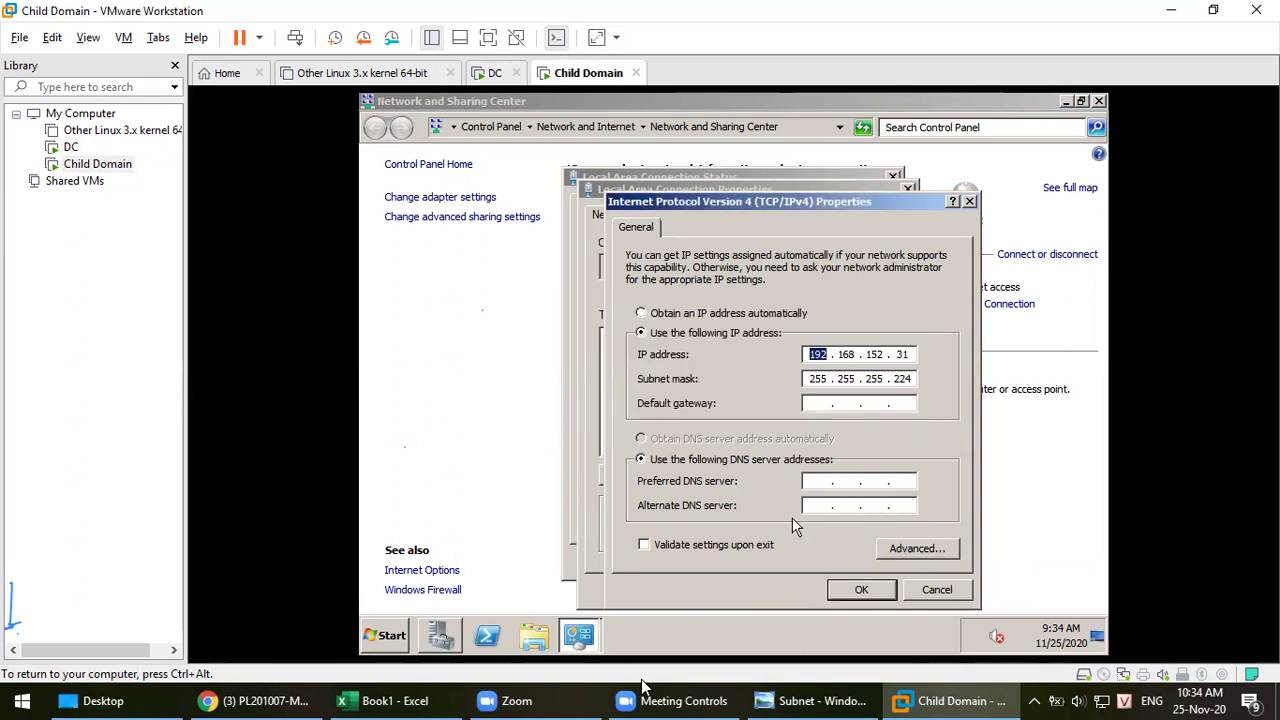
{"action": "left_click", "coordinate": [410, 700]}
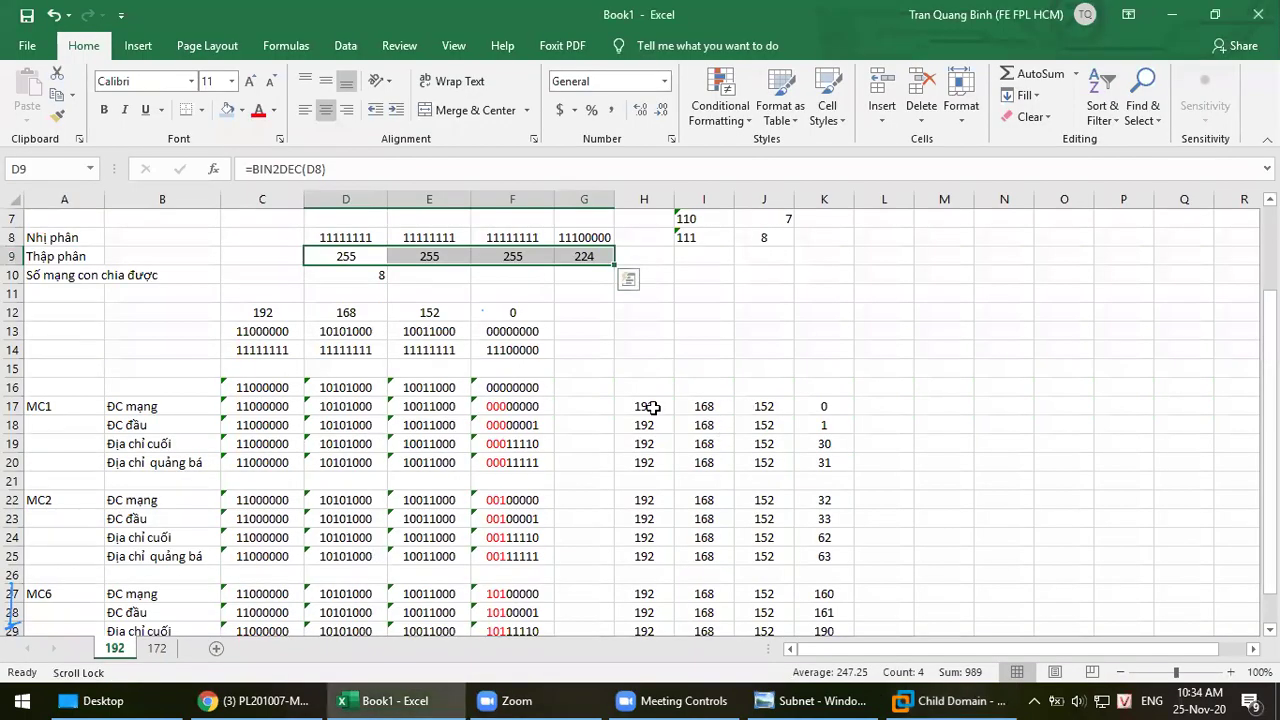
{"action": "left_click_drag", "start_coordinate": [646, 406], "coordinate": [826, 460]}
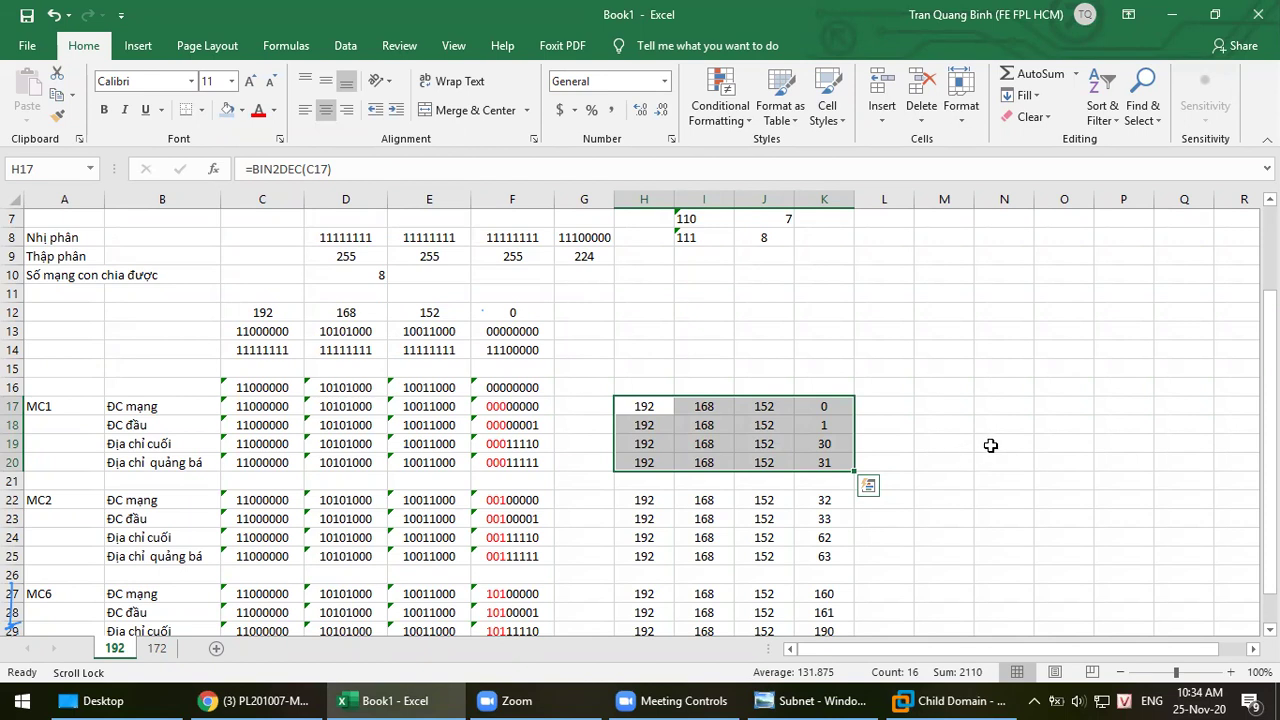
{"action": "left_click", "coordinate": [987, 463]}
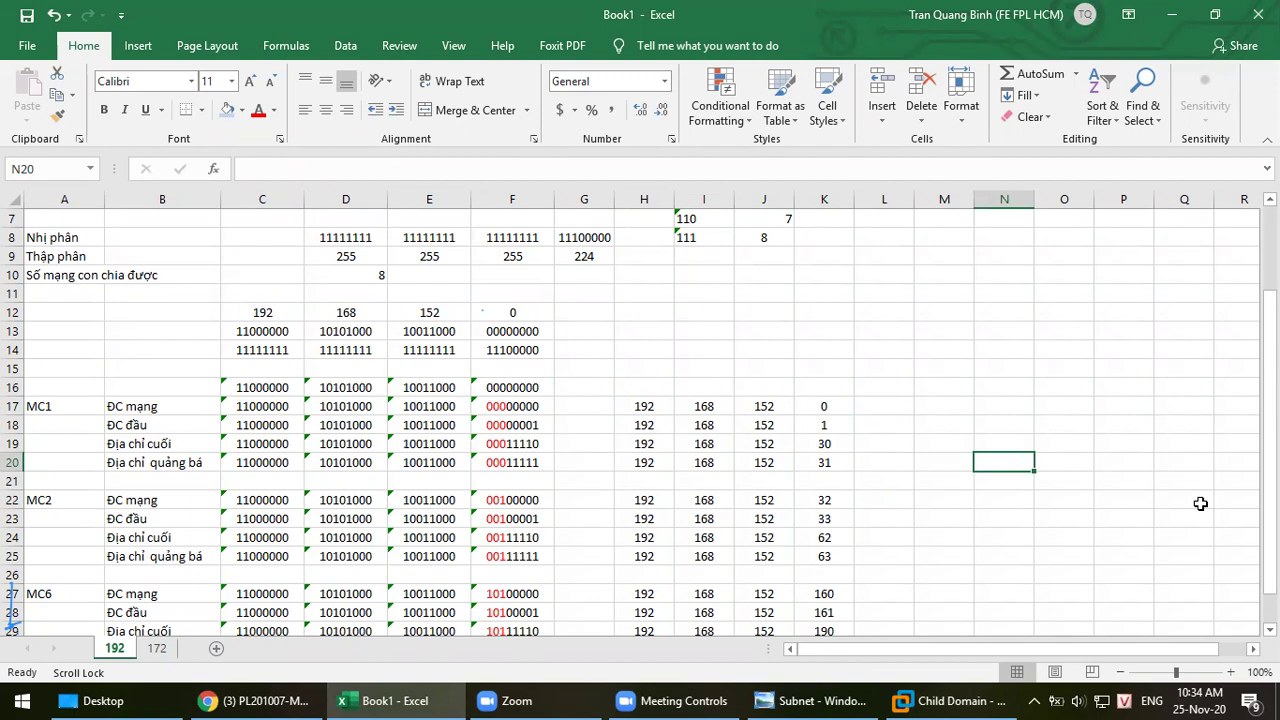
Step: Enter the note 'địa chỉ 192.168.152.31/27' in cell N20
{"action": "type", "text": "đị"}
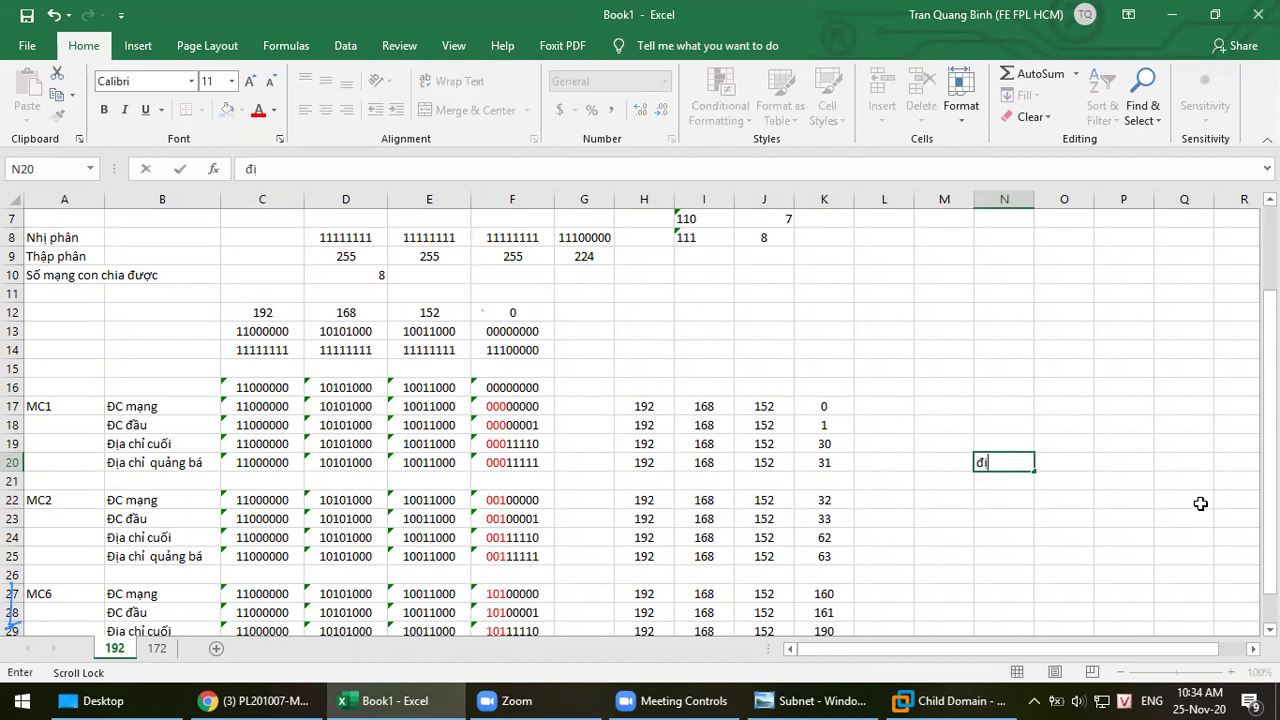
{"action": "type", "text": "a"}
{"action": "type", "text": " xhi"}
{"action": "key", "text": "BackSpace"}
{"action": "key", "text": "BackSpace"}
{"action": "key", "text": "BackSpace"}
{"action": "type", "text": "chỉ 192"}
{"action": "type", "text": ".168.152."}
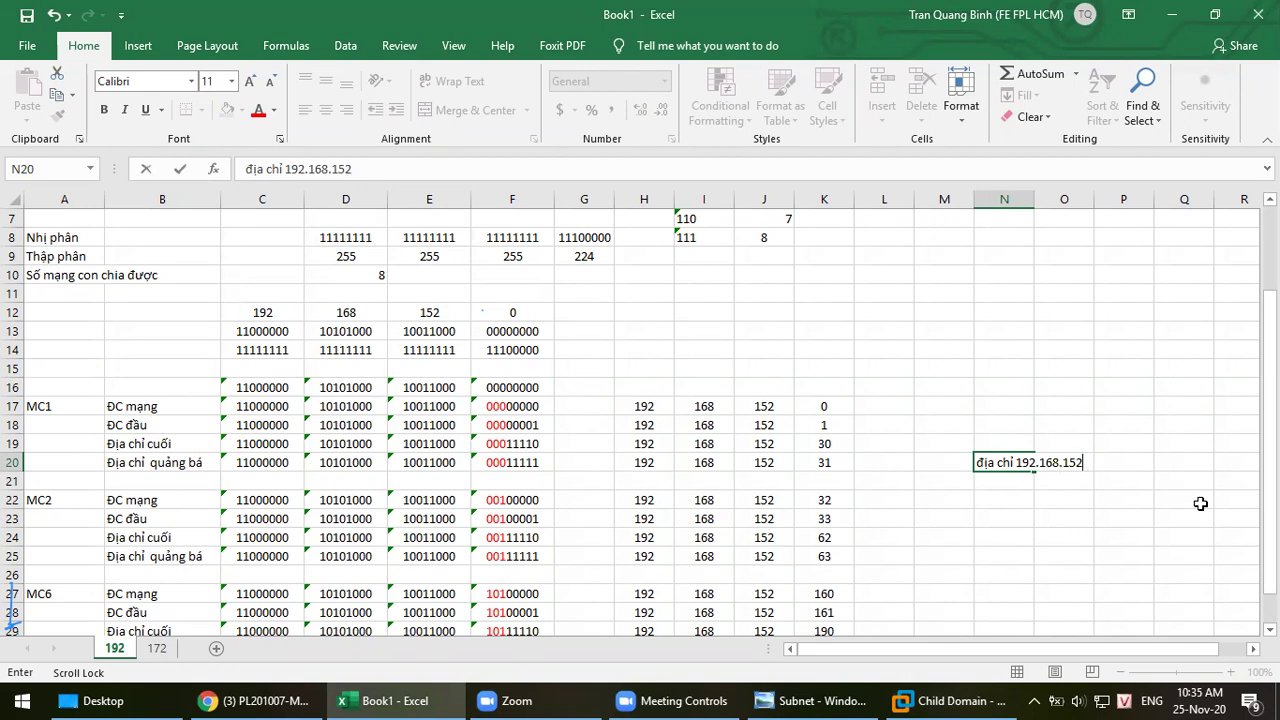
{"action": "type", "text": "31"}
{"action": "type", "text": "/"}
{"action": "type", "text": "27"}
{"action": "key", "text": "Return"}
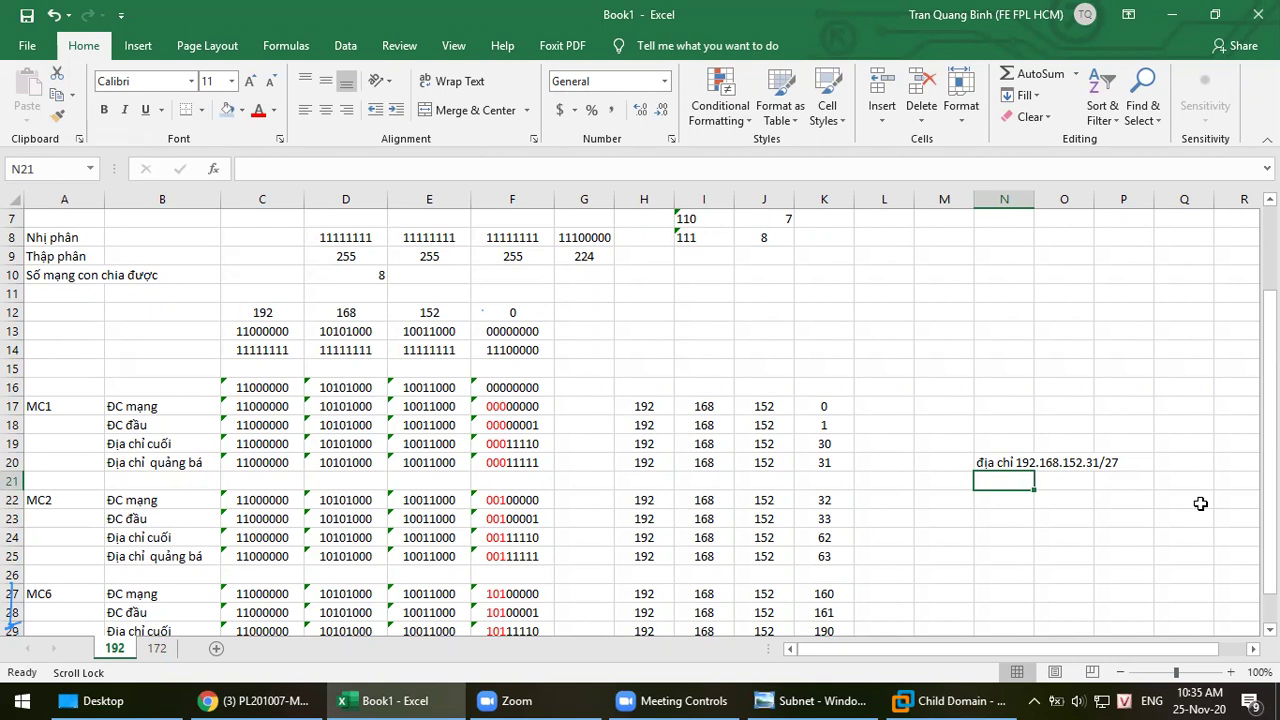
Step: Fill the note down into N21 and change its address to 192.168.152.30/27
{"action": "key", "text": "ctrl+c"}
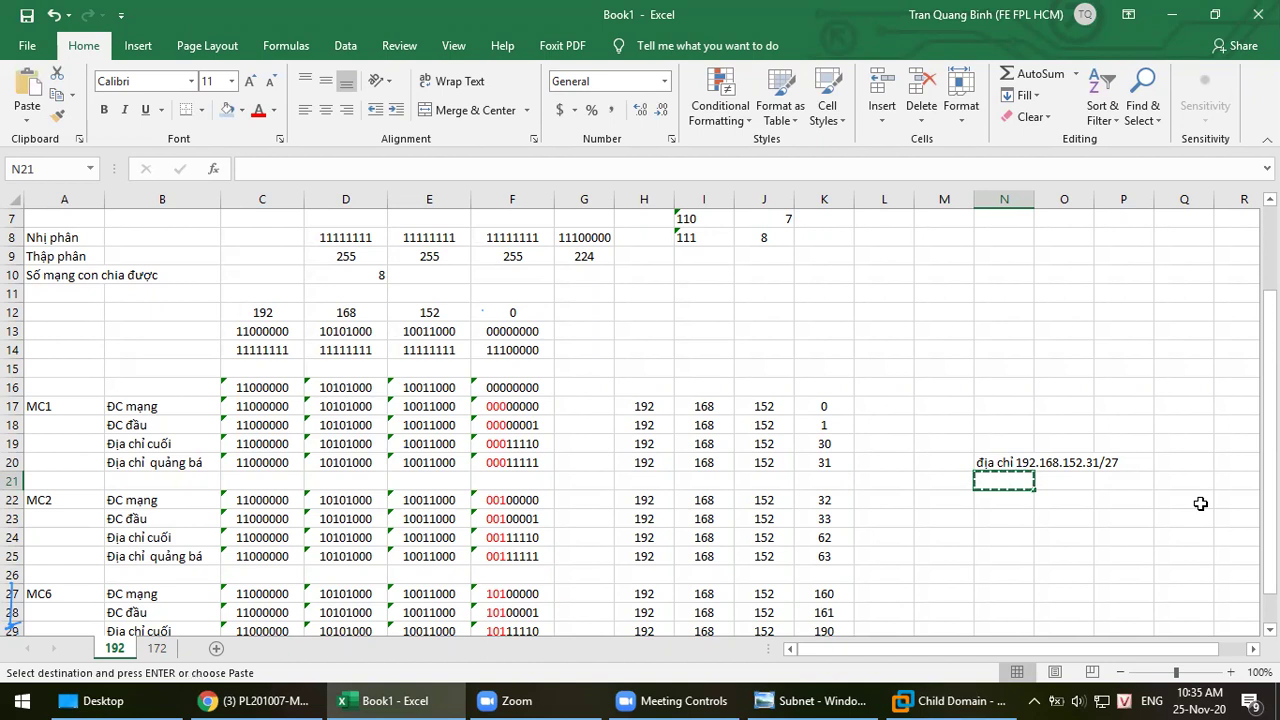
{"action": "key", "text": "Escape"}
{"action": "key", "text": "ctrl+d"}
{"action": "key", "text": "F2"}
{"action": "key", "text": "Right"}
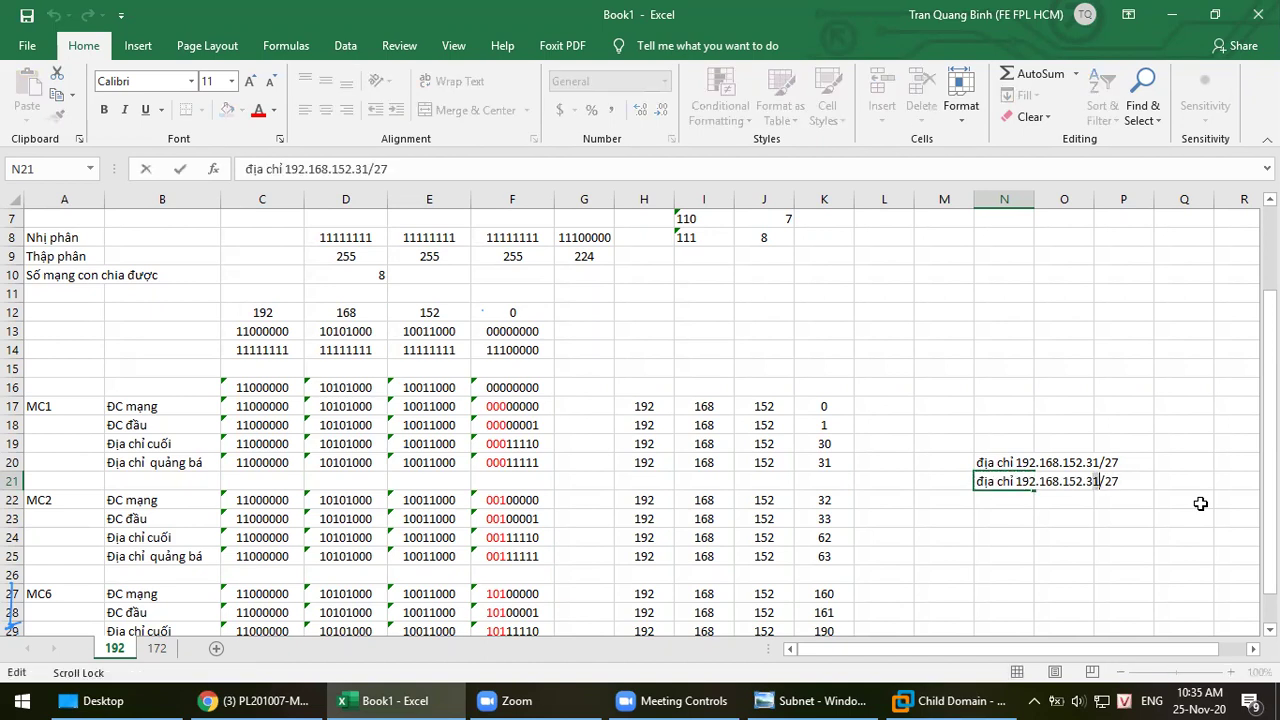
{"action": "key", "text": "BackSpace"}
{"action": "type", "text": "0"}
{"action": "key", "text": "Return"}
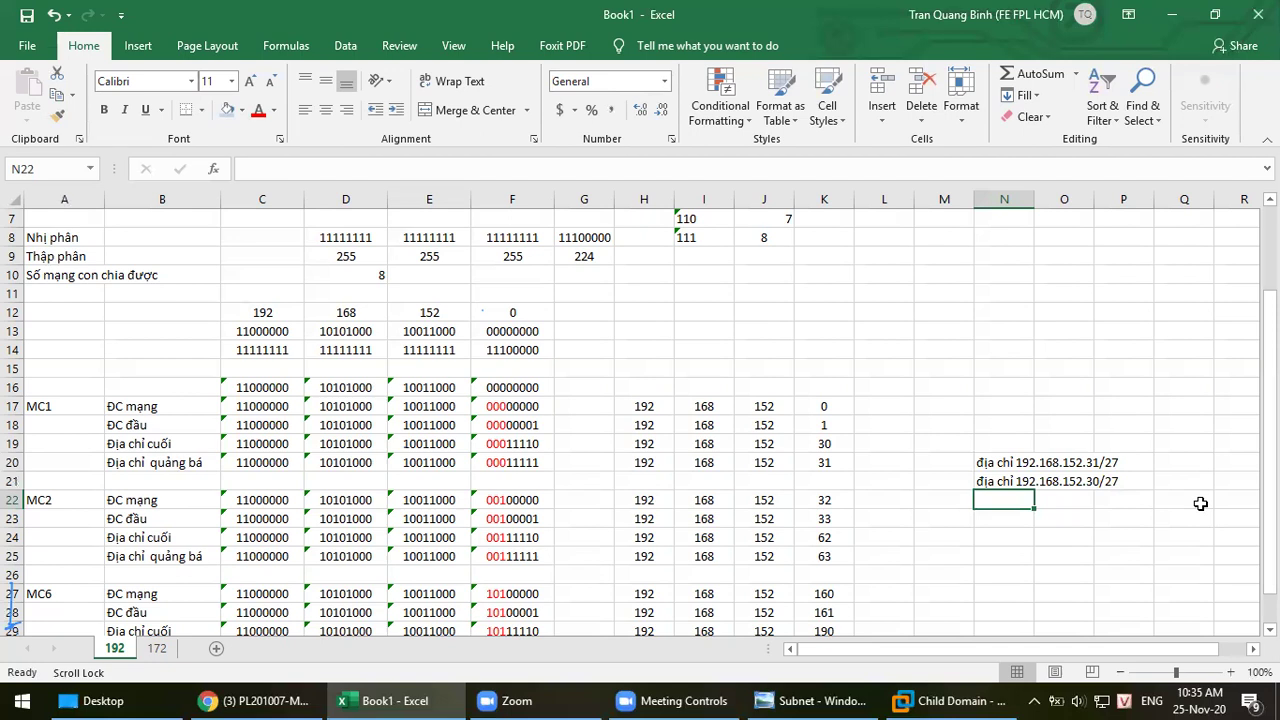
Step: Fill N22 from N21 and change the address to 192.168.152.120/27
{"action": "left_click", "coordinate": [998, 484]}
{"action": "left_click", "coordinate": [1013, 525]}
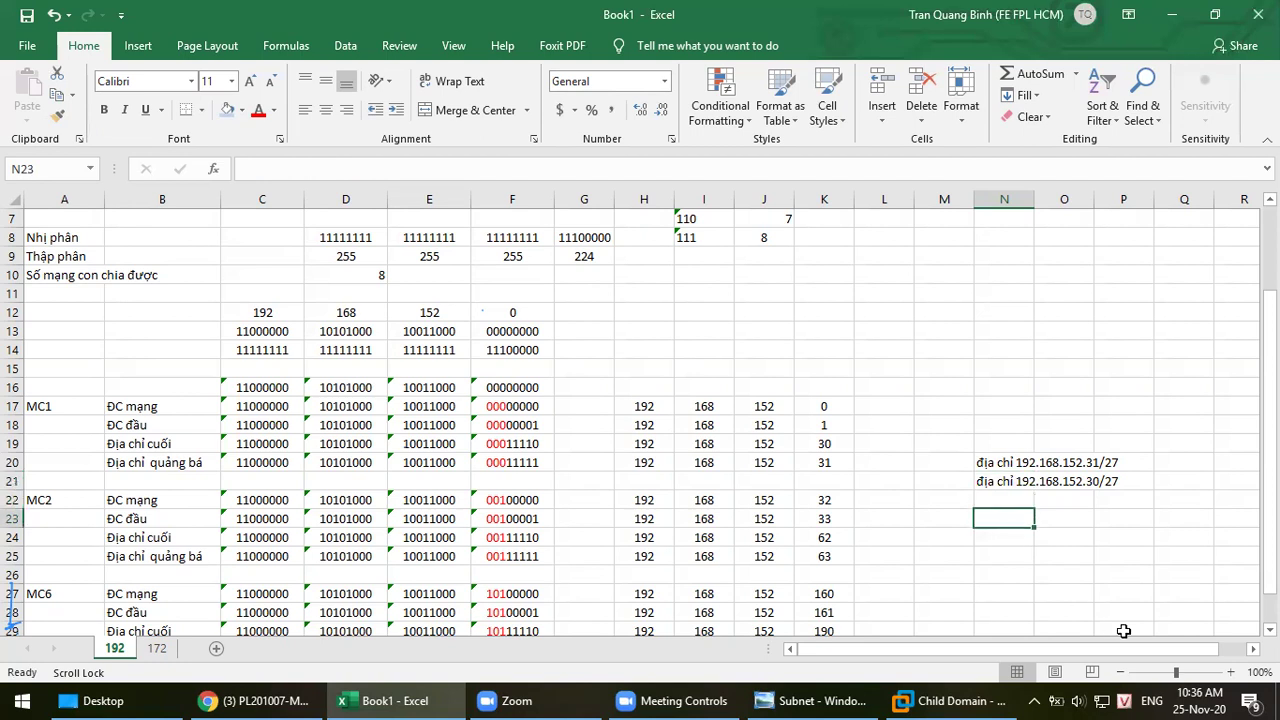
{"action": "key", "text": "Up"}
{"action": "key", "text": "Up"}
{"action": "key", "text": "Down"}
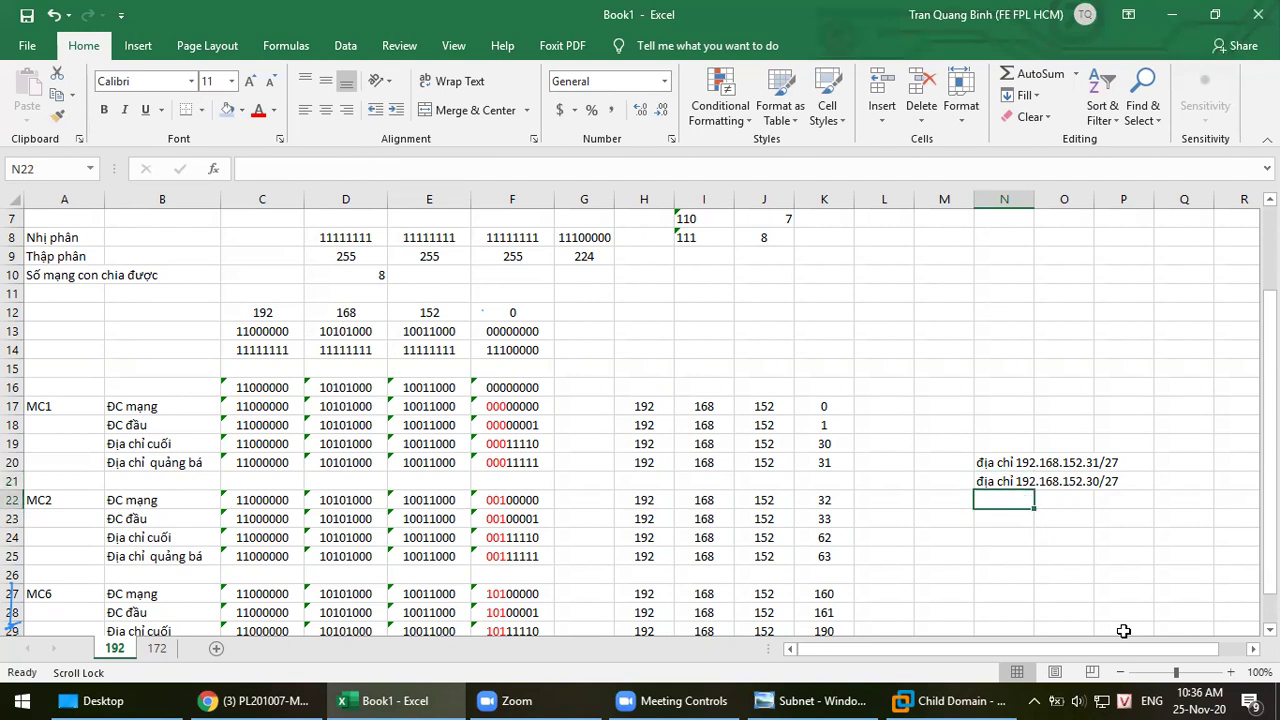
{"action": "key", "text": "ctrl+d"}
{"action": "key", "text": "F2"}
{"action": "key", "text": "Left"}
{"action": "key", "text": "Left"}
{"action": "key", "text": "Left"}
{"action": "key", "text": "shift+Left"}
{"action": "type", "text": "12"}
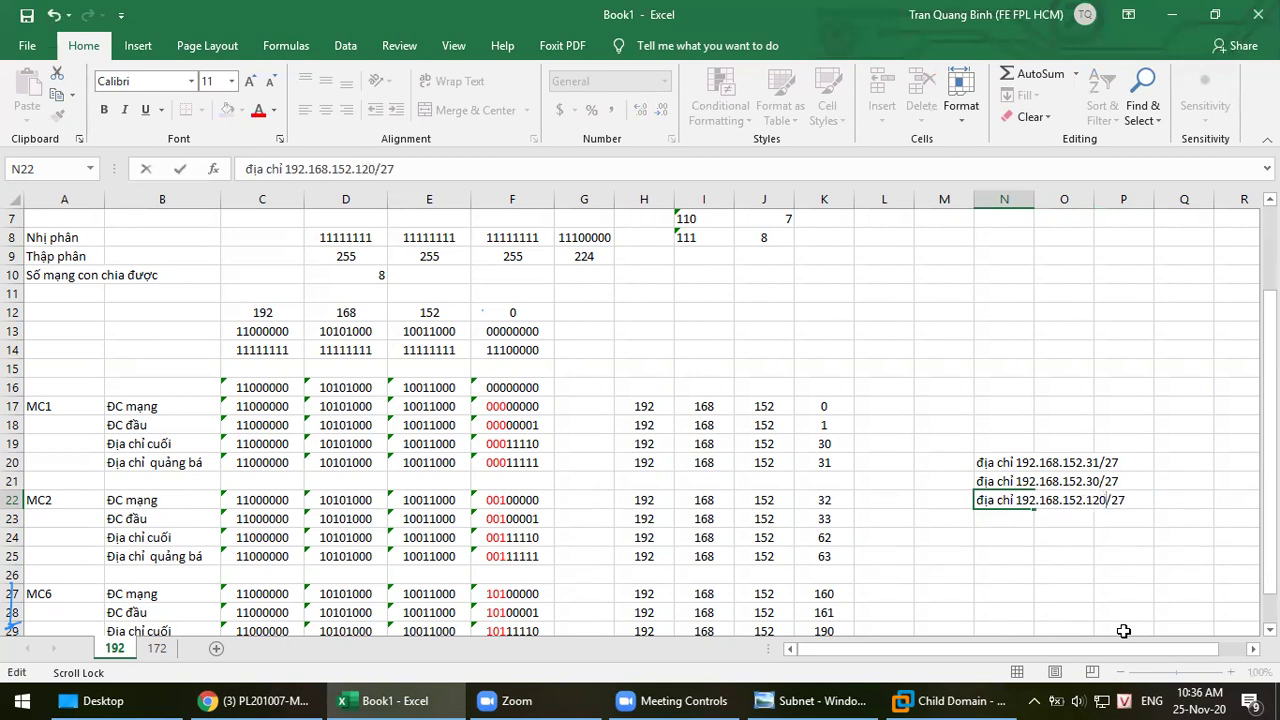
{"action": "key", "text": "Return"}
Step: Append 'ở mạng con thứ mấy' to the N22 note
{"action": "key", "text": "Up"}
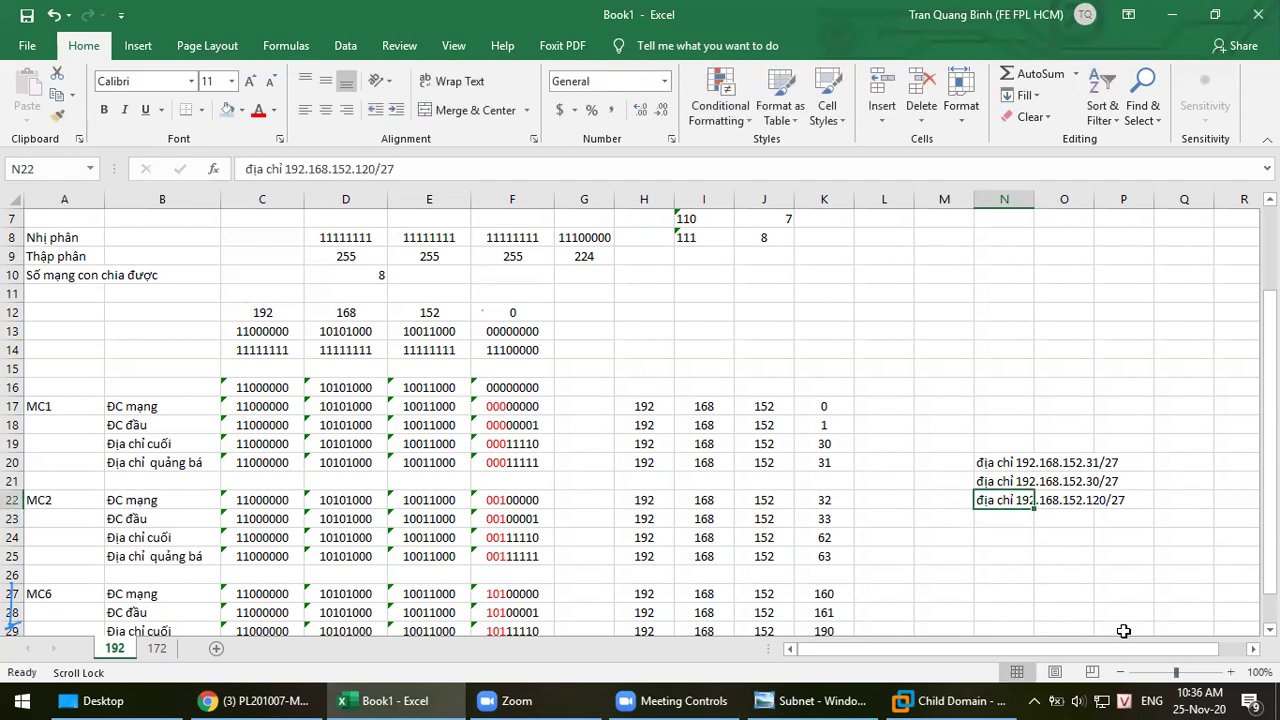
{"action": "key", "text": "F2"}
{"action": "type", "text": "ở"}
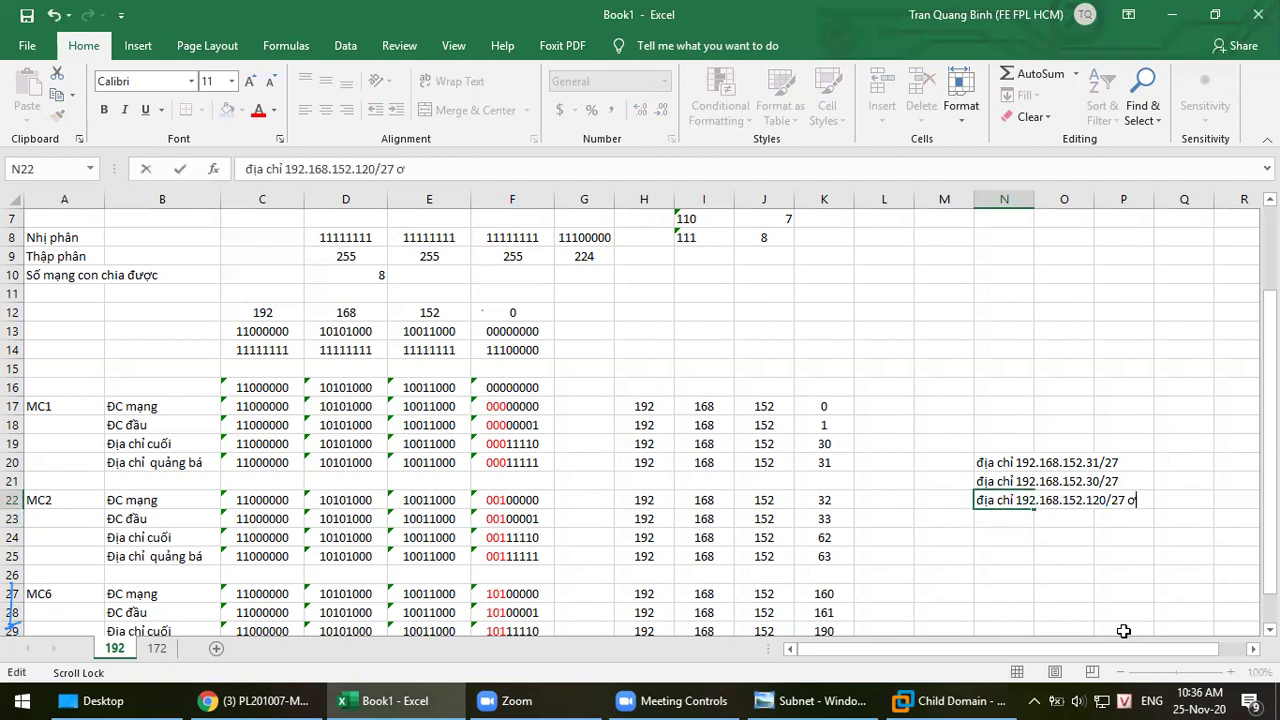
{"action": "type", "text": " mạng con thuứ mấy"}
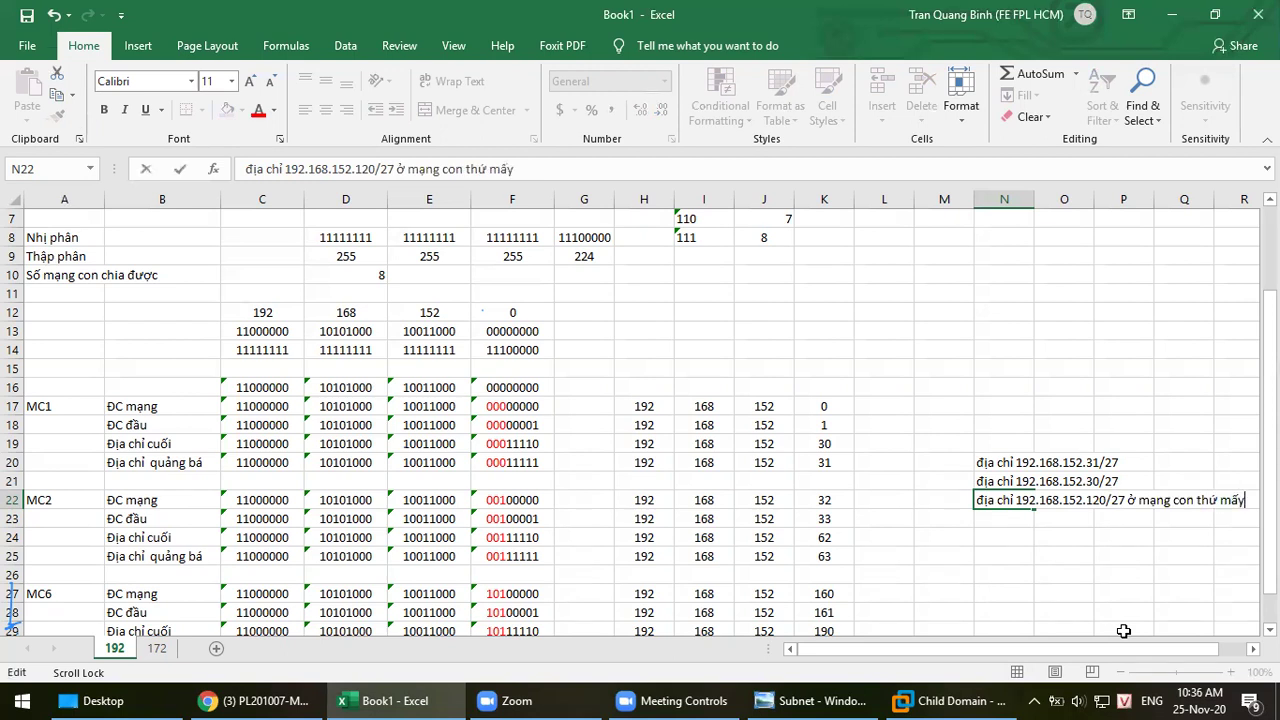
{"action": "key", "text": "Return"}
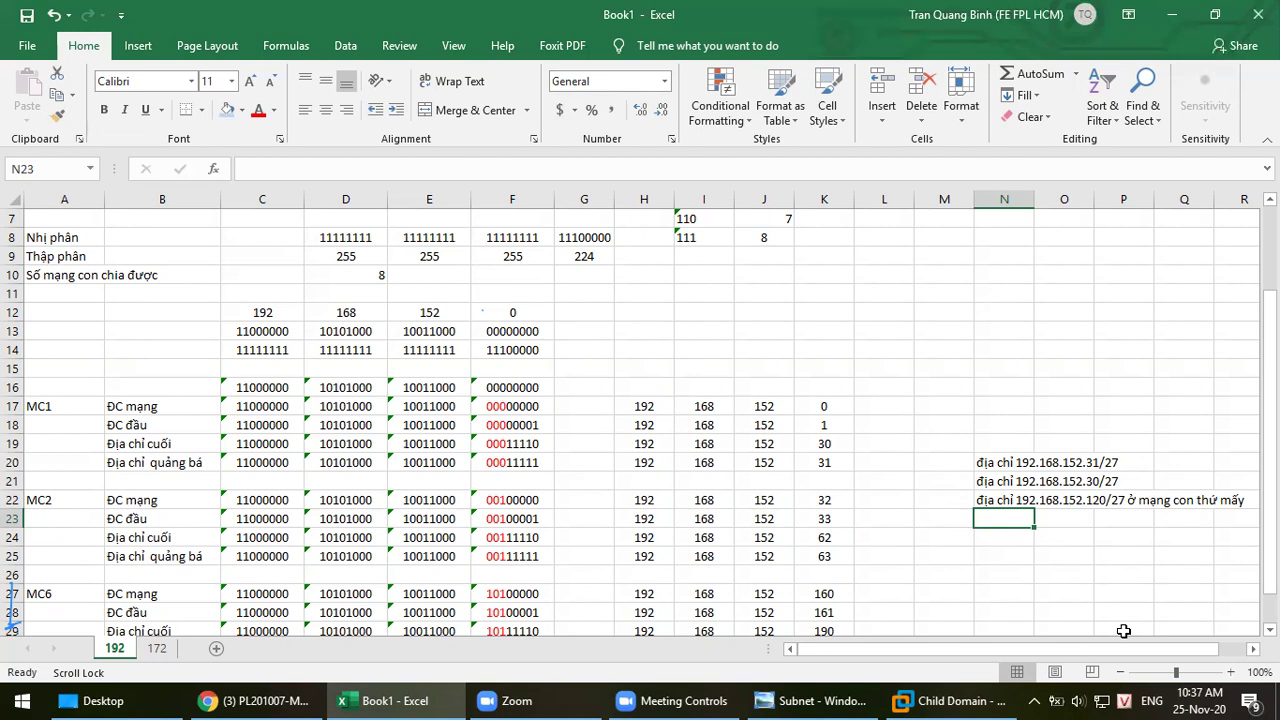
Step: Search Chrome for 'chia subnet online' and open the subnet-calculator.com IP Subnet Calculator
{"action": "left_click", "coordinate": [205, 700]}
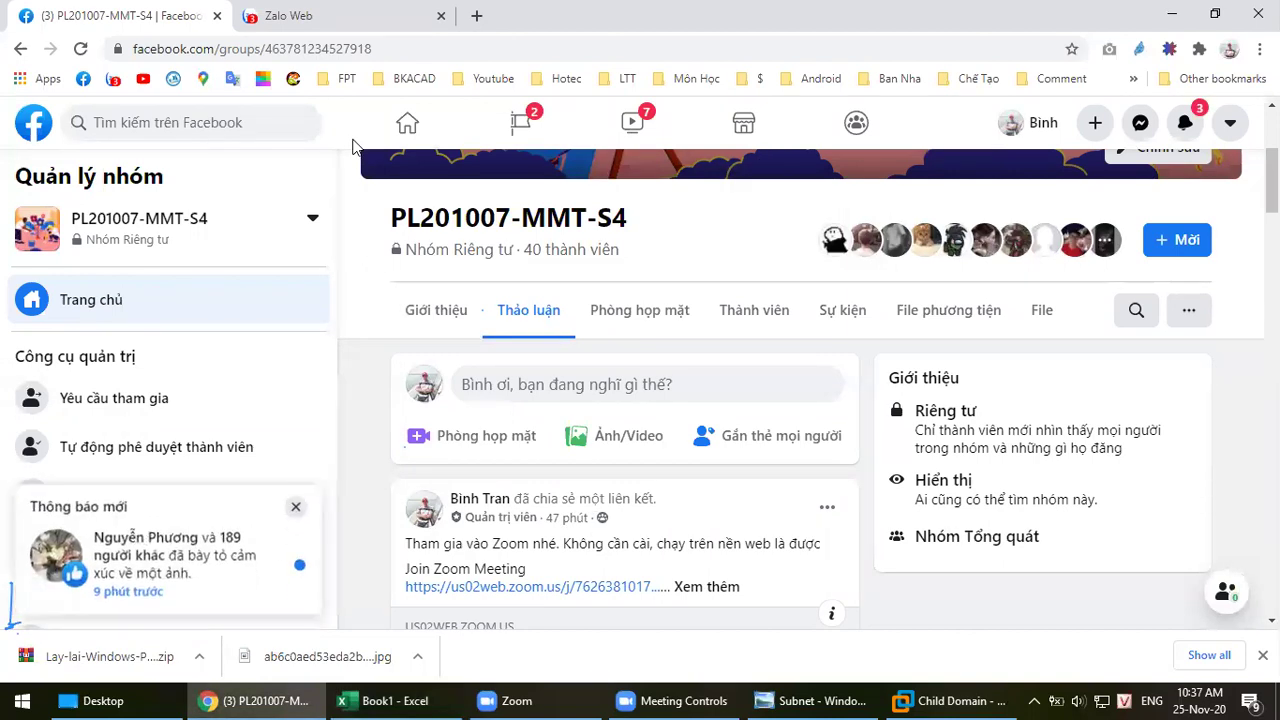
{"action": "left_click", "coordinate": [477, 16]}
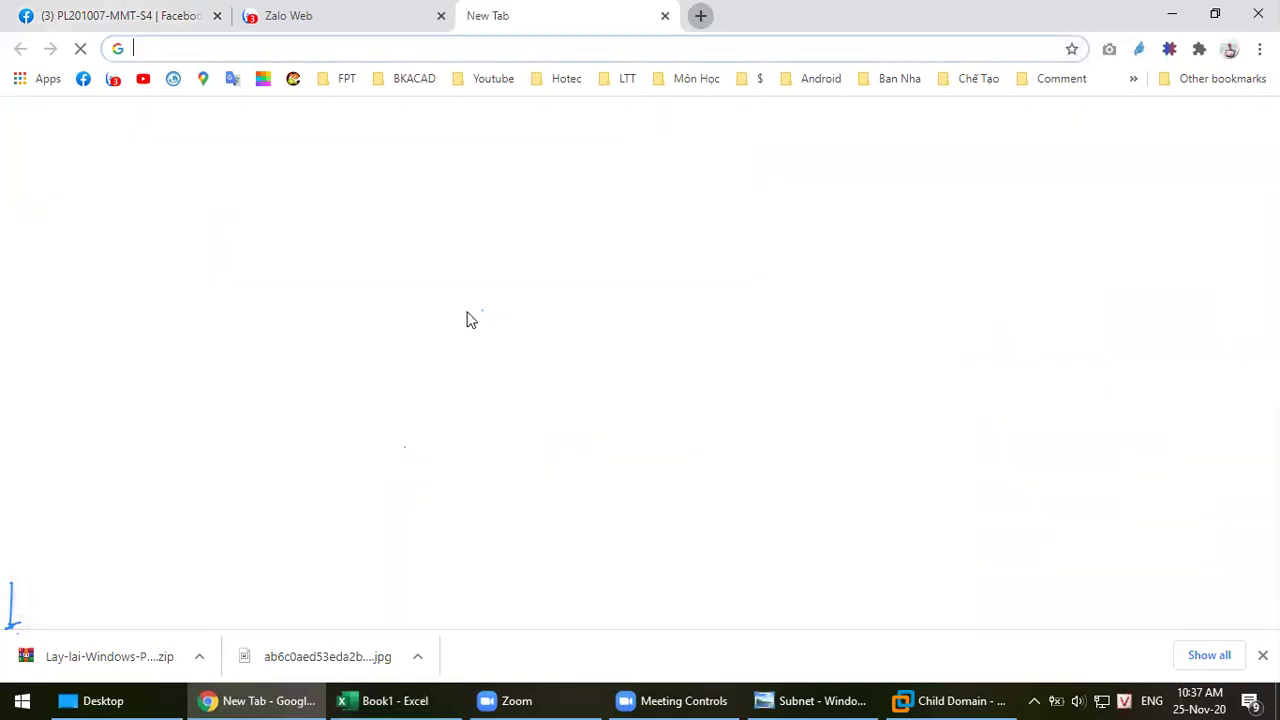
{"action": "type", "text": "chia subnet"}
{"action": "key", "text": "Down"}
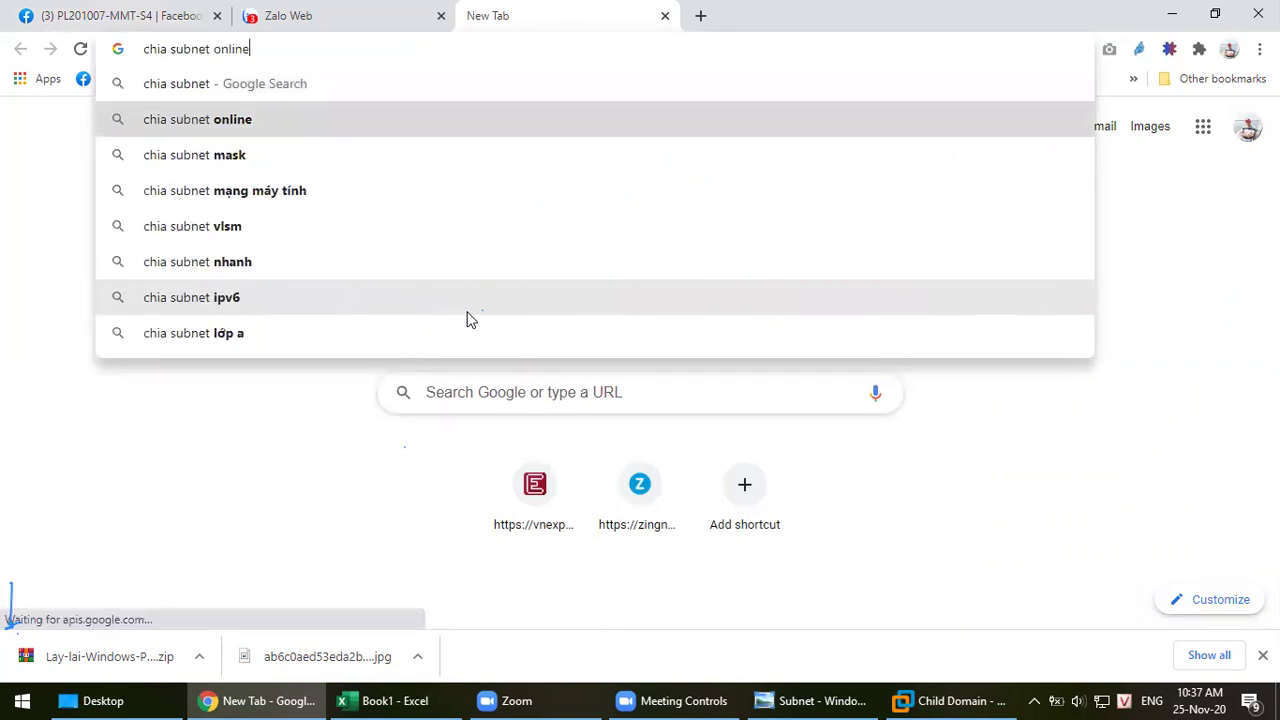
{"action": "key", "text": "Return"}
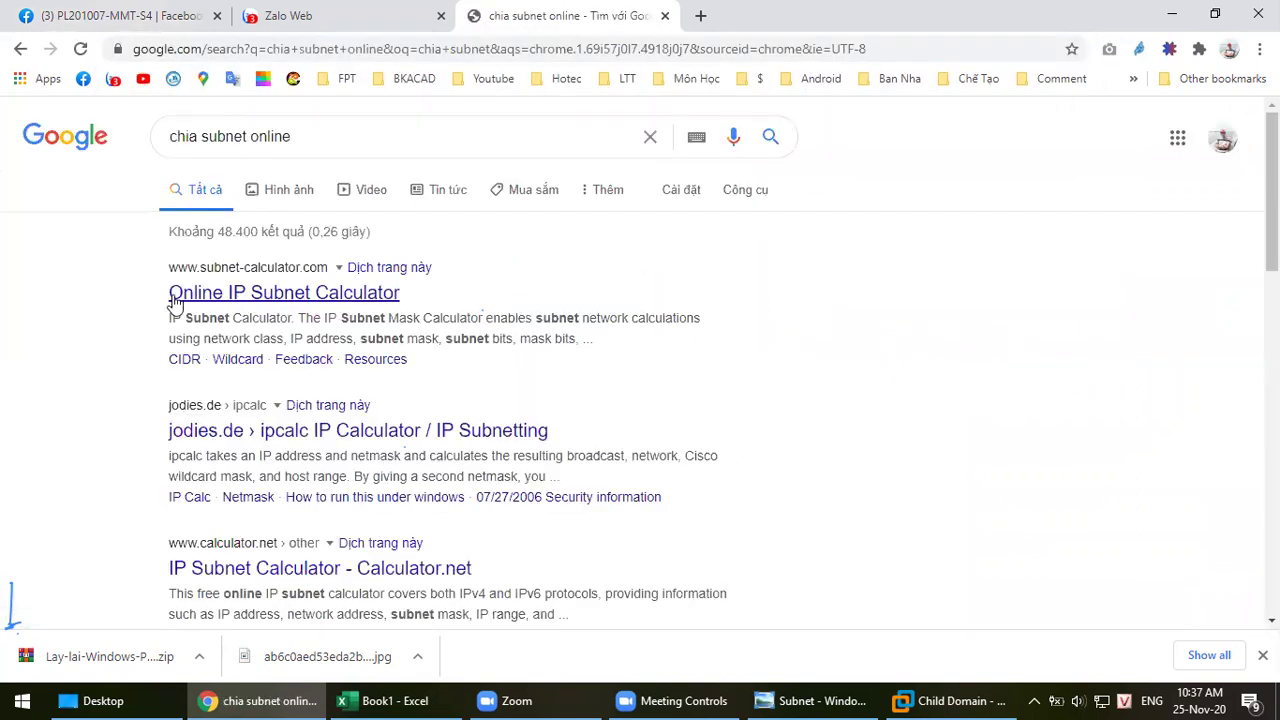
{"action": "left_click", "coordinate": [178, 300]}
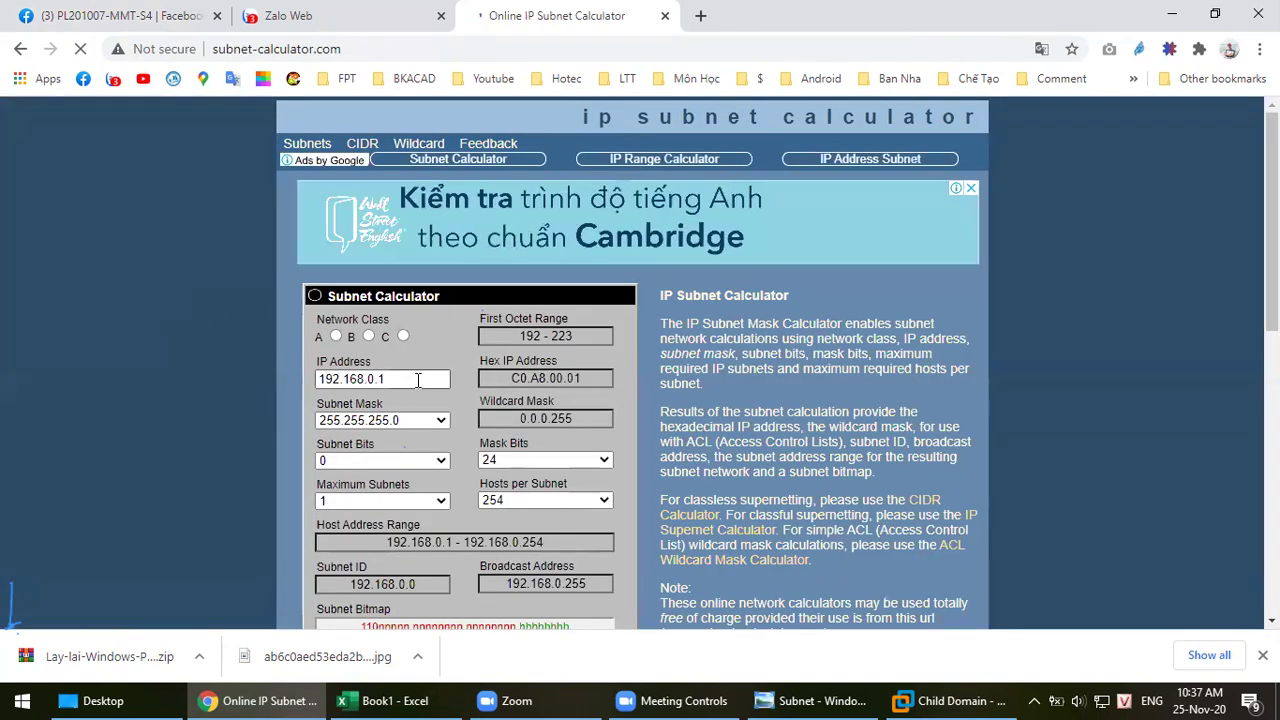
Step: Calculate class C 192.168.152.0 with mask 255.255.255.224, reviewing 30 hosts and broadcast .31
{"action": "left_click", "coordinate": [403, 338]}
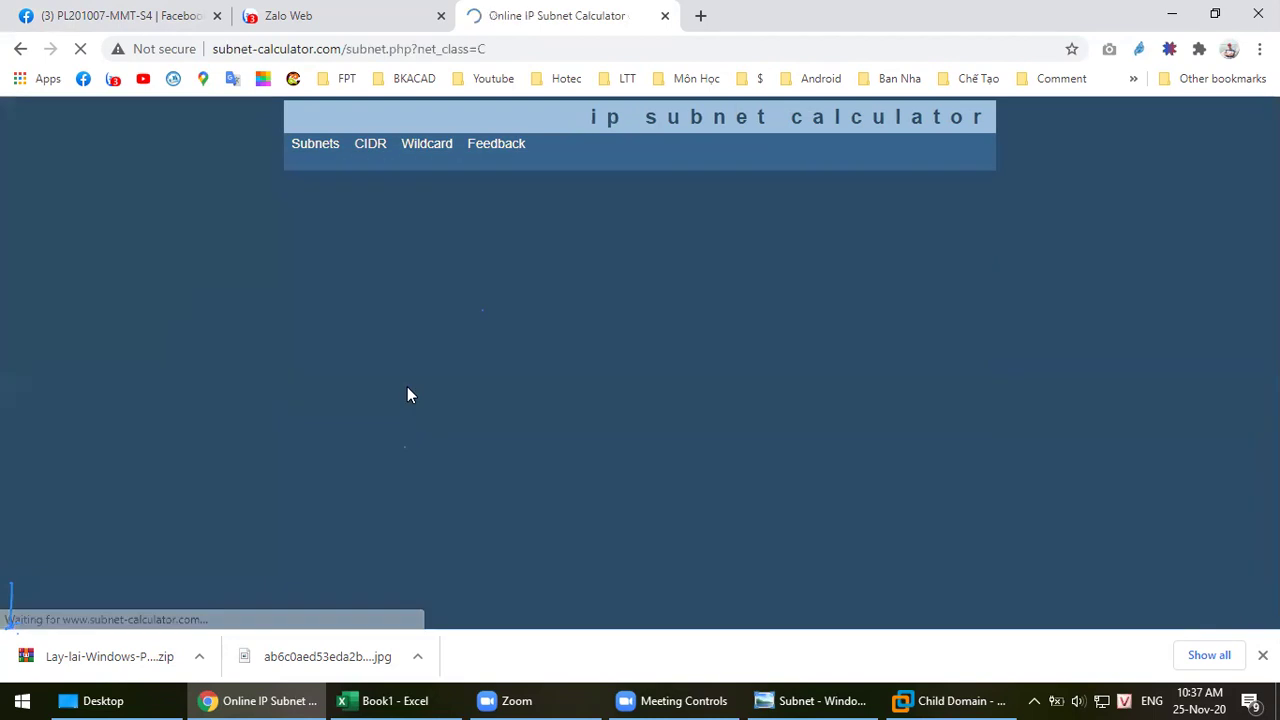
{"action": "left_click", "coordinate": [400, 381]}
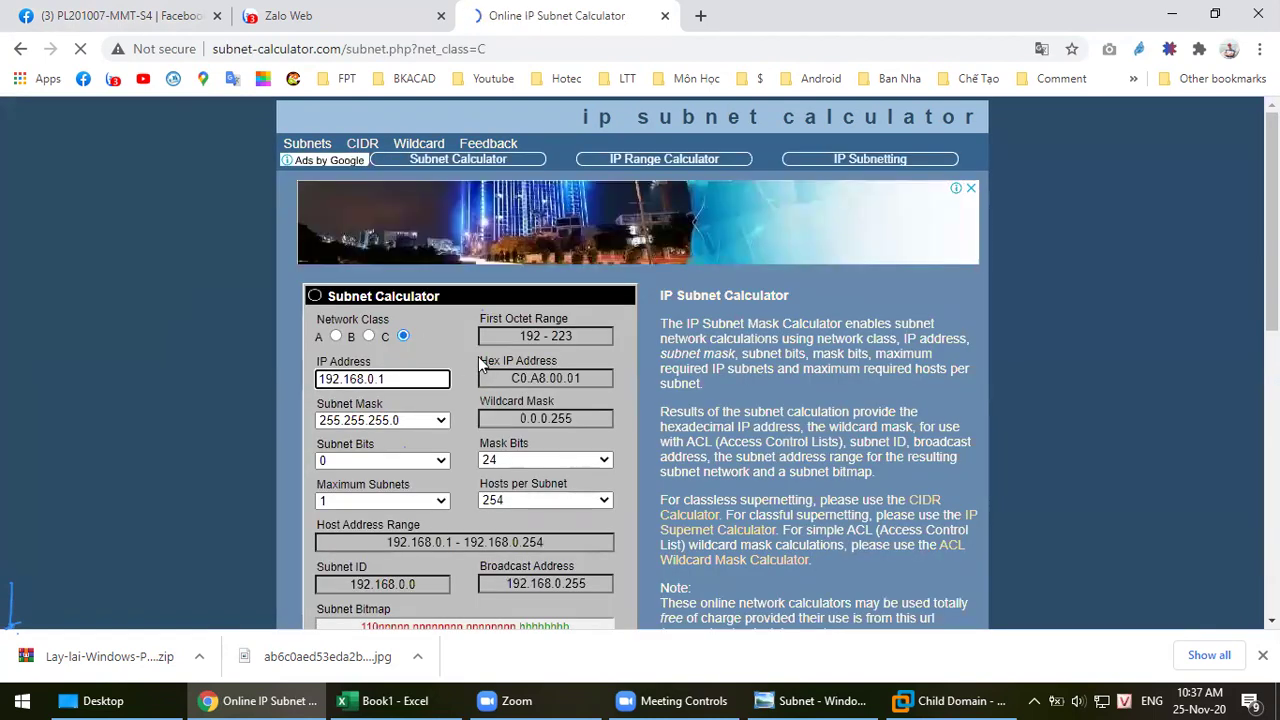
{"action": "key", "text": "BackSpace"}
{"action": "key", "text": "BackSpace"}
{"action": "key", "text": "BackSpace"}
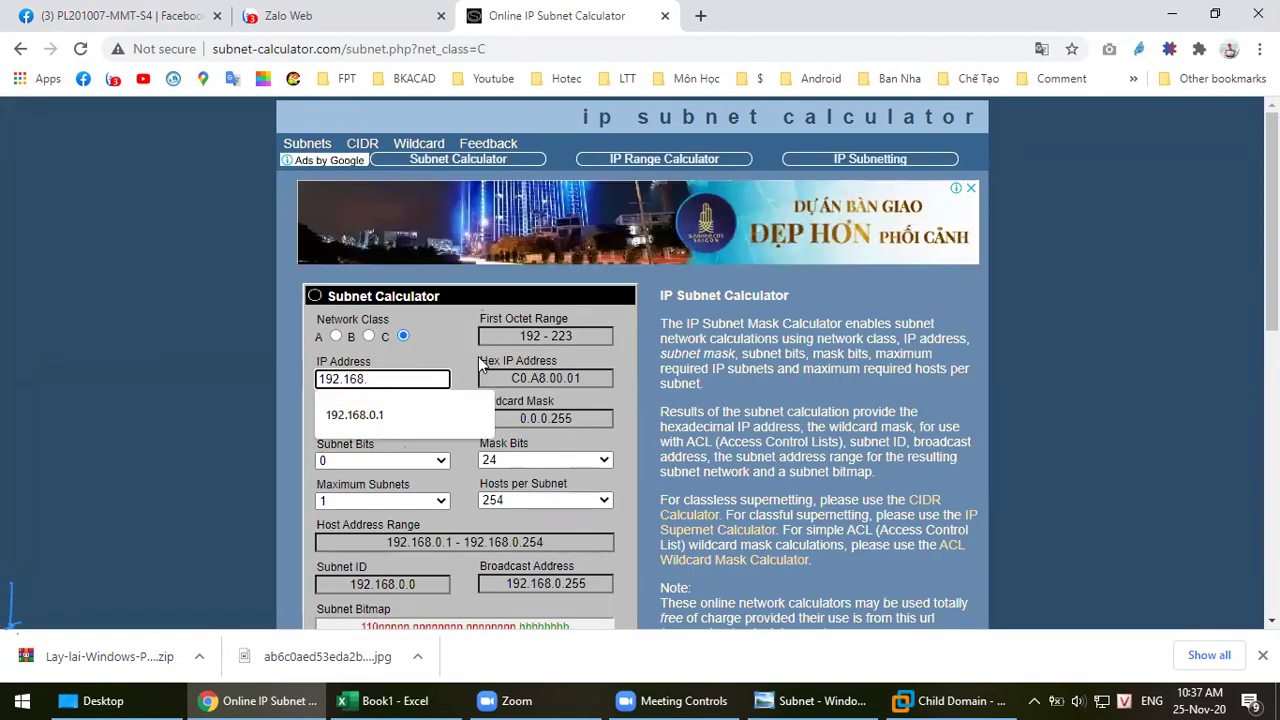
{"action": "type", "text": "152"}
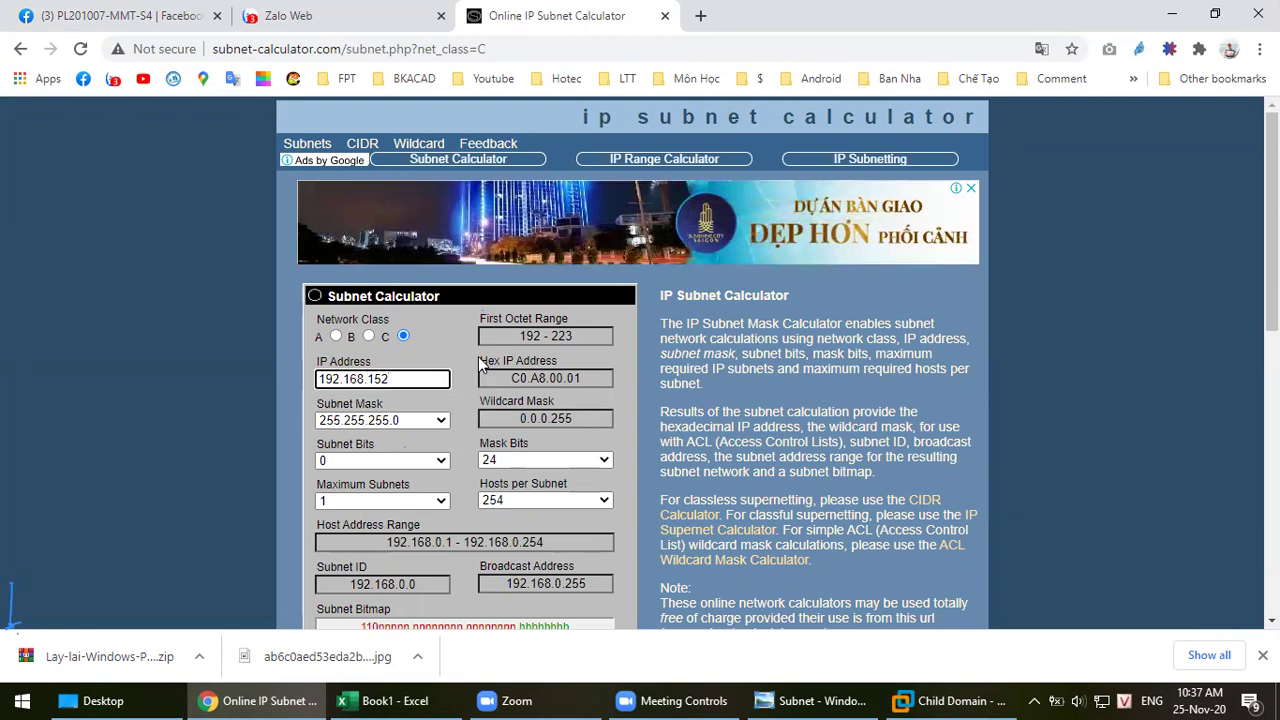
{"action": "type", "text": ".0"}
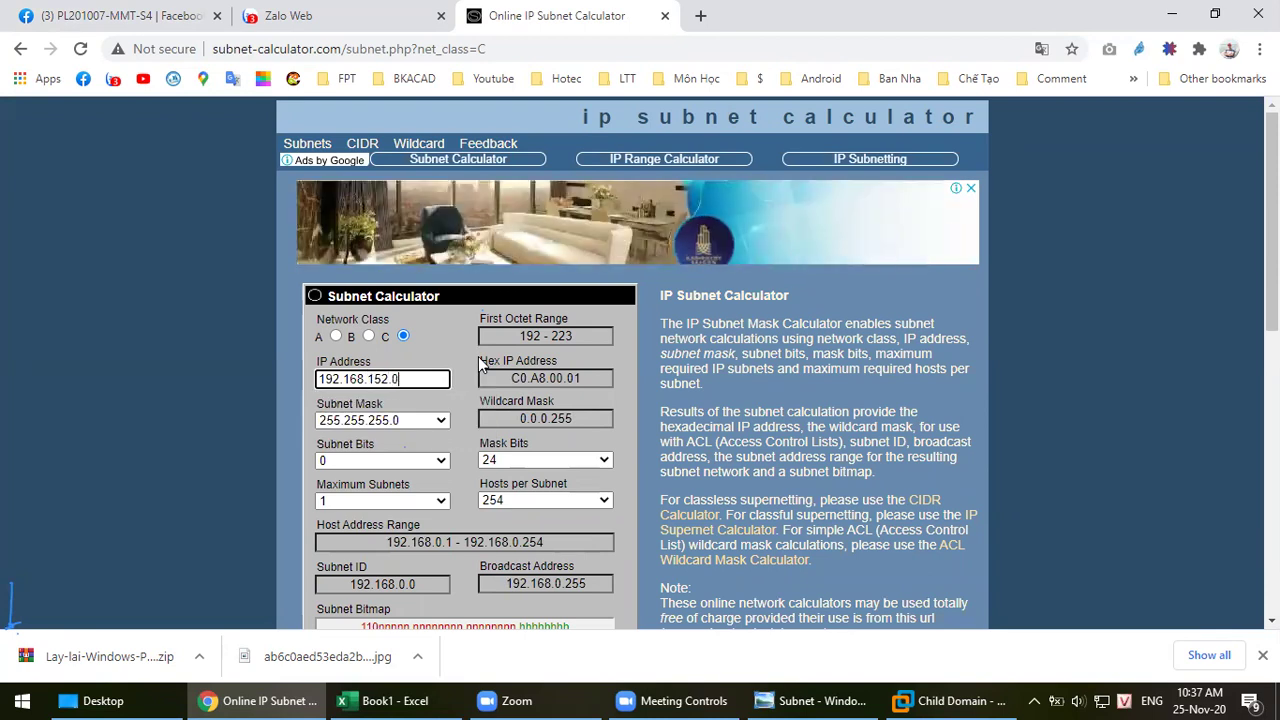
{"action": "left_click", "coordinate": [481, 364]}
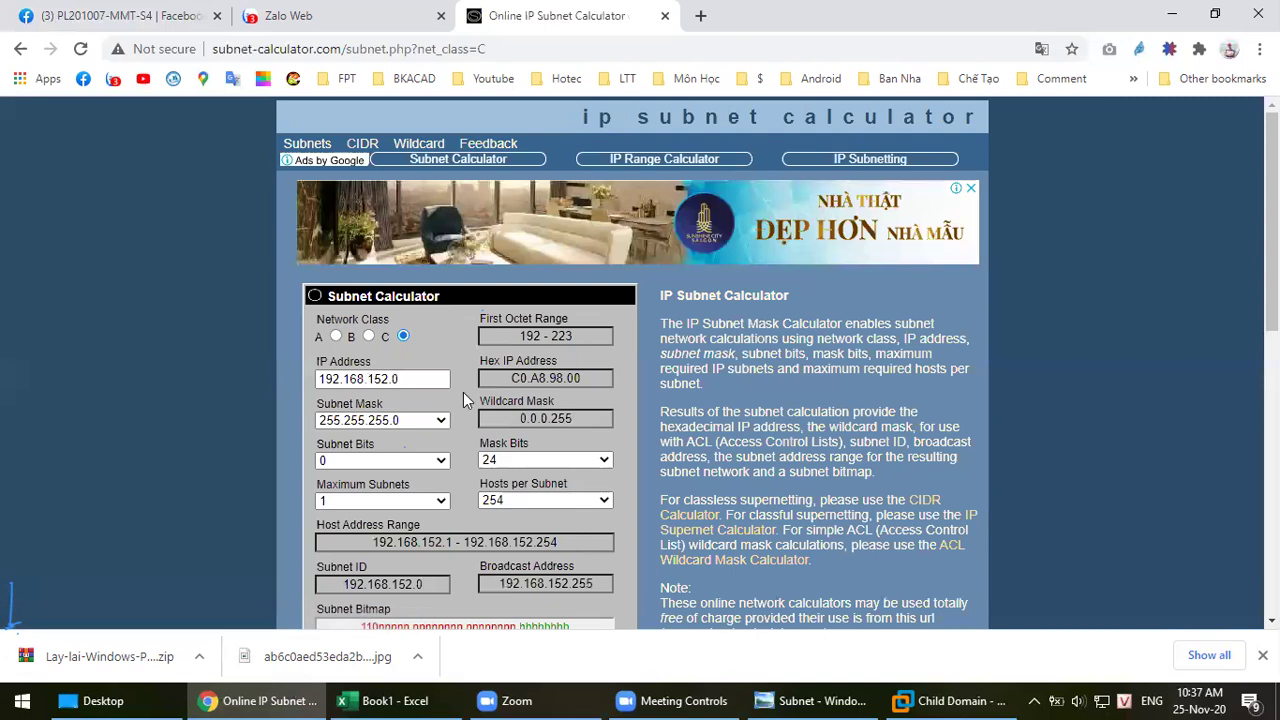
{"action": "left_click", "coordinate": [421, 421]}
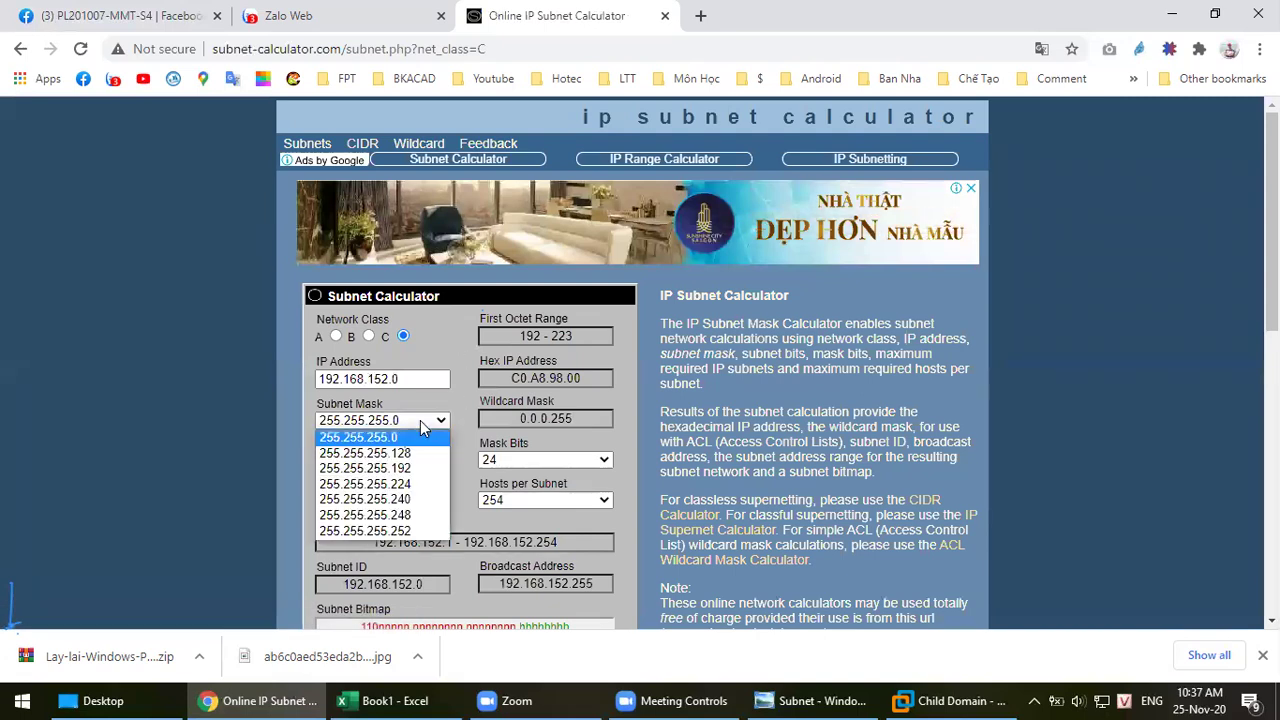
{"action": "left_click", "coordinate": [421, 484]}
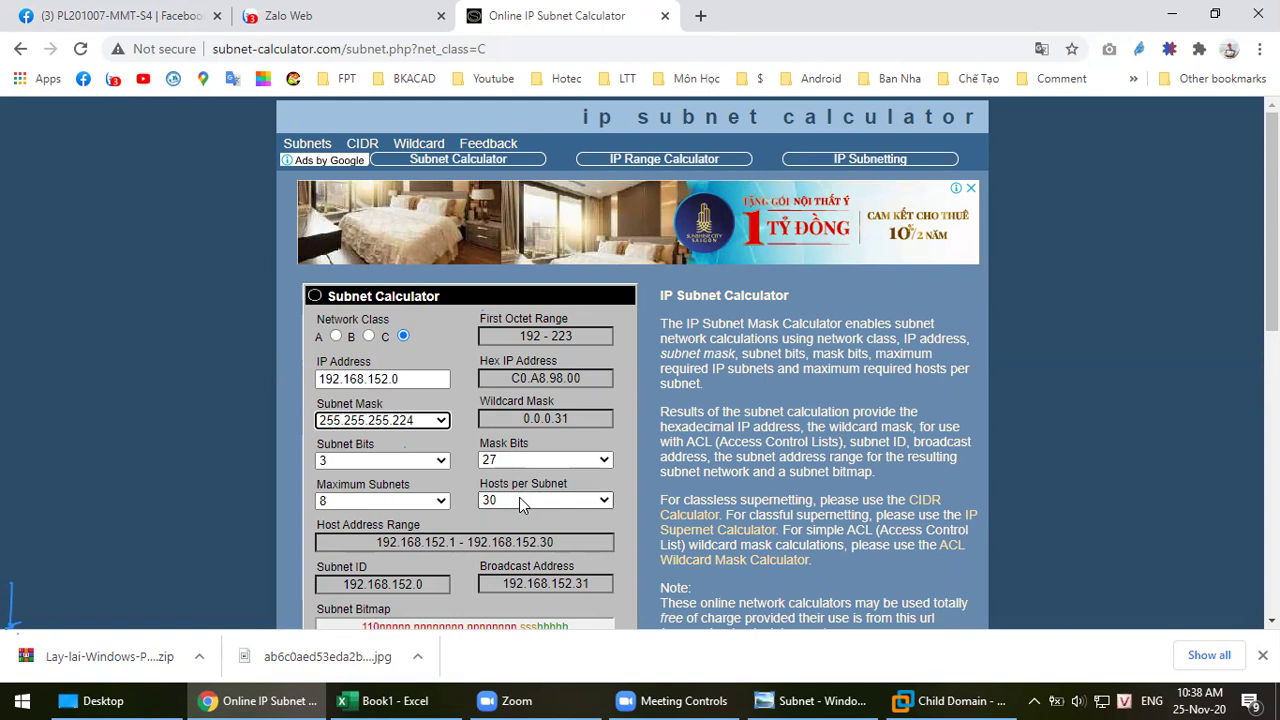
{"action": "scroll", "coordinate": [519, 497], "scroll_direction": "down", "scroll_amount": 3}
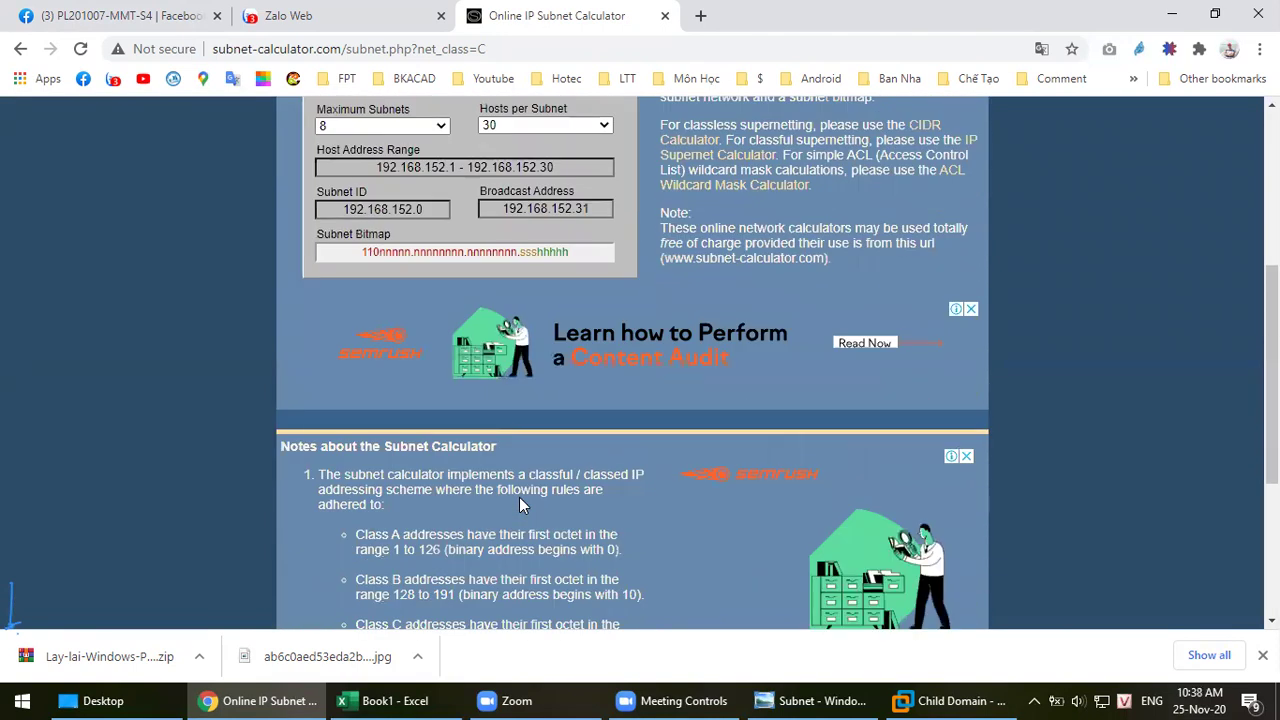
{"action": "scroll", "coordinate": [519, 497], "scroll_direction": "down", "scroll_amount": 3}
{"action": "scroll", "coordinate": [519, 497], "scroll_direction": "up", "scroll_amount": 7}
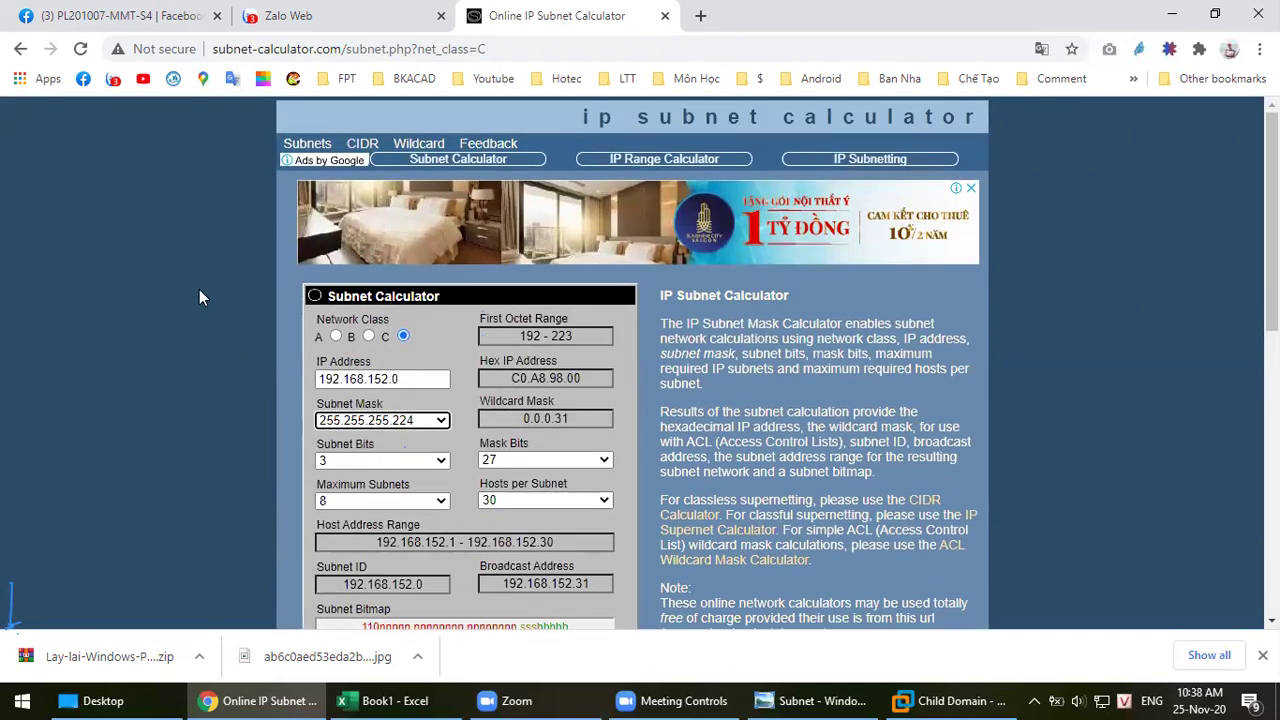
Step: Reset the calculator to its defaults and navigate back
{"action": "left_click", "coordinate": [20, 48]}
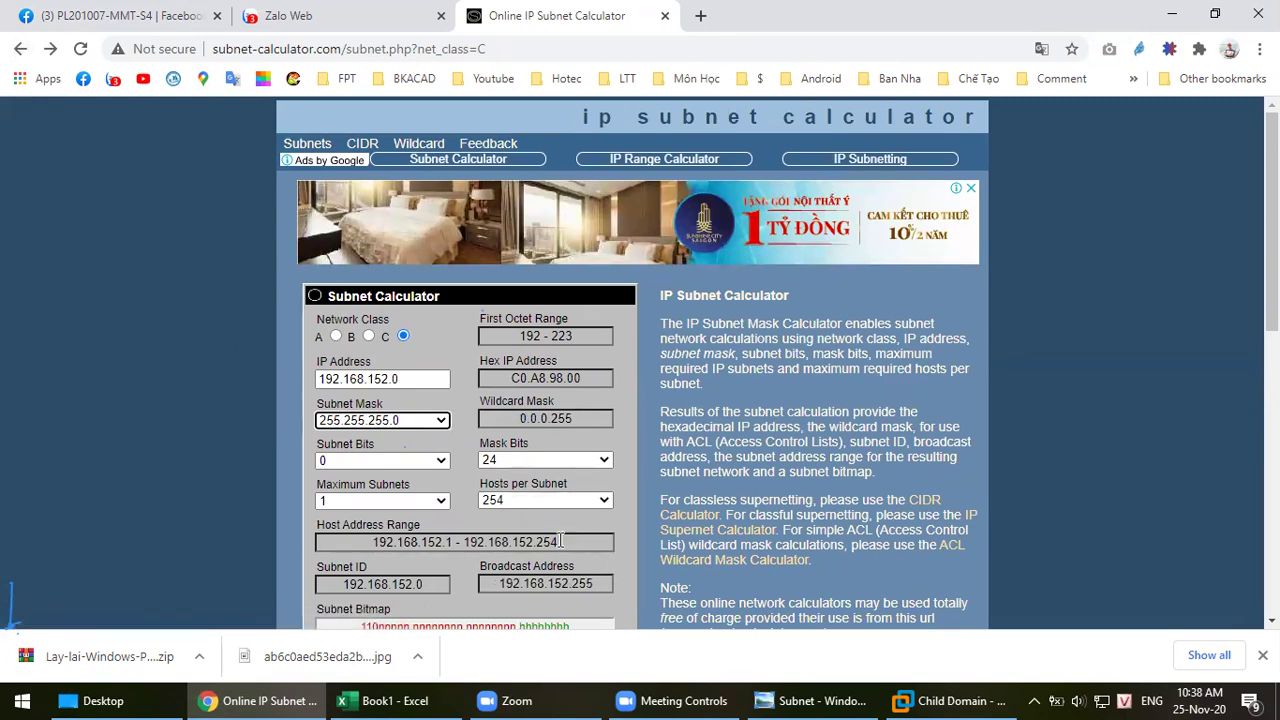
{"action": "left_click", "coordinate": [18, 50]}
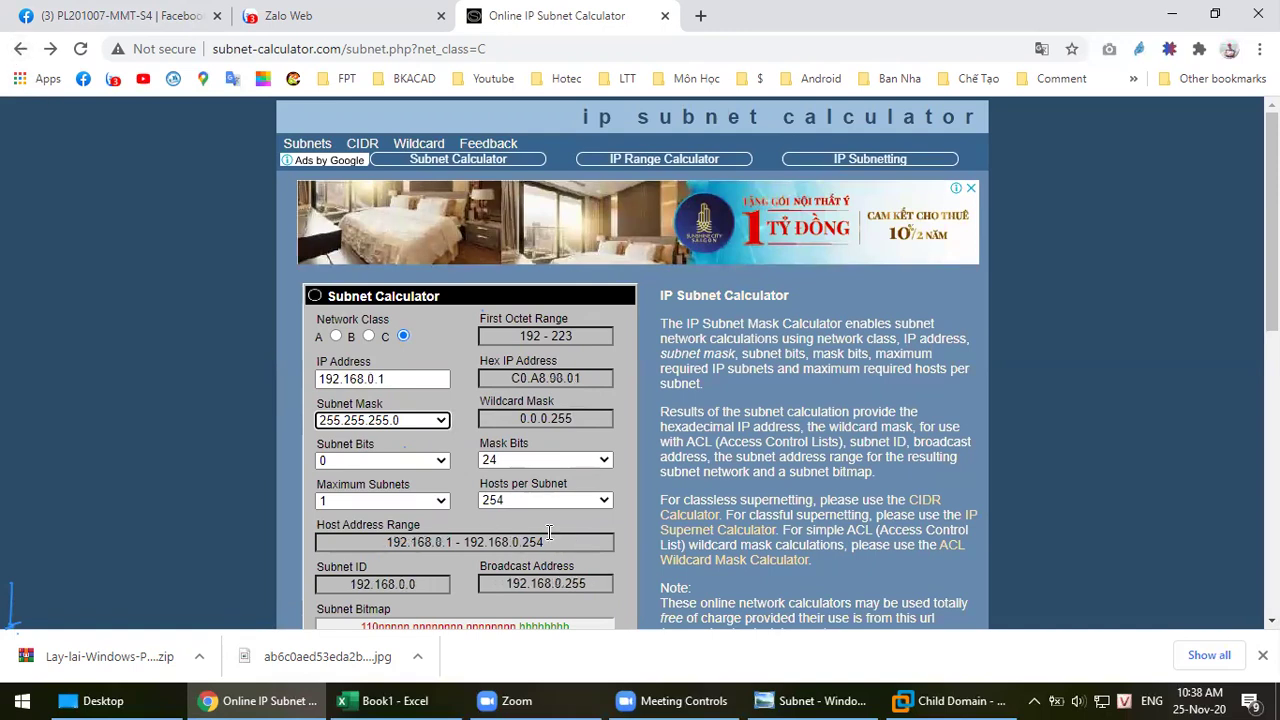
{"action": "left_click", "coordinate": [18, 50]}
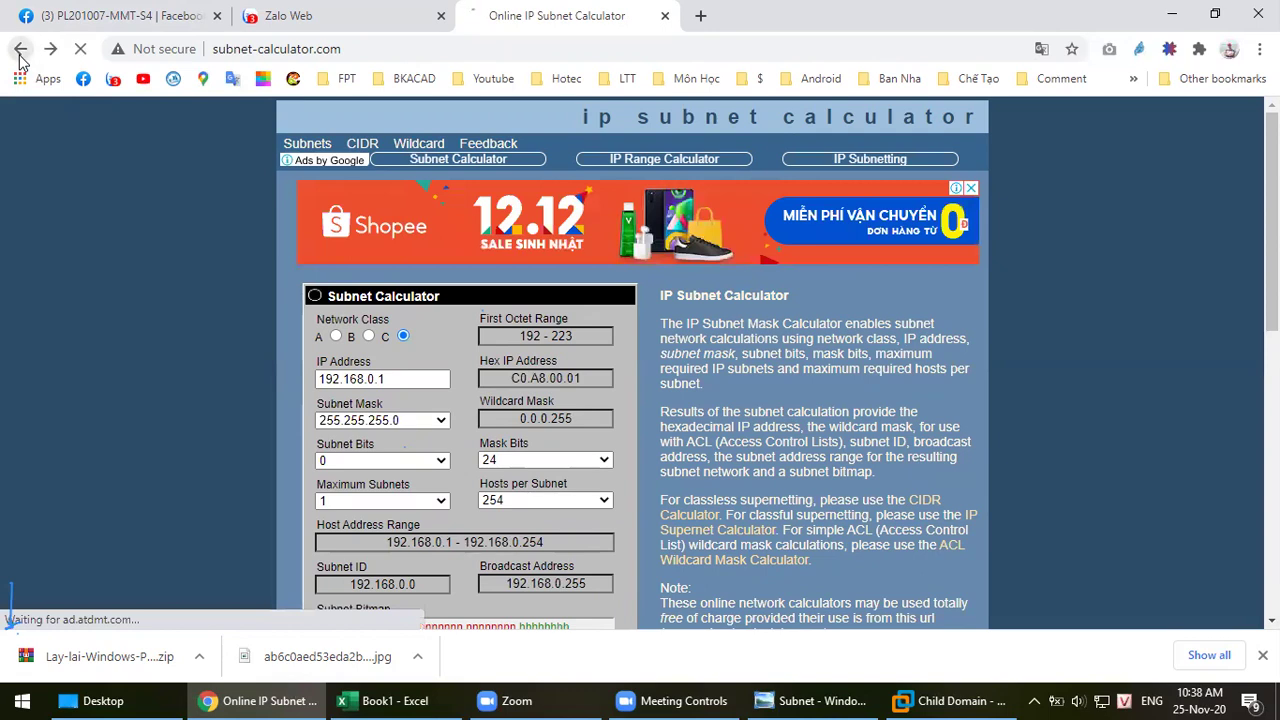
Step: Open the Calculator.net IP Subnet Calculator result from Google in a new tab
{"action": "left_click", "coordinate": [18, 50]}
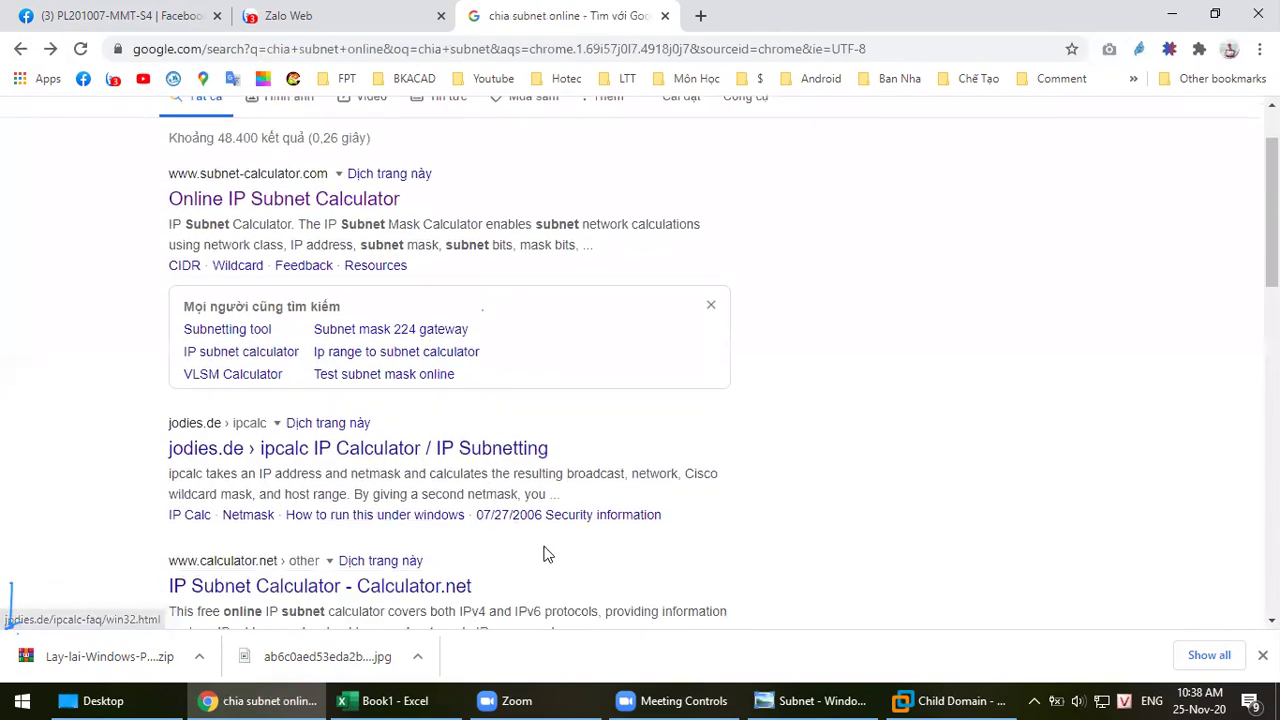
{"action": "scroll", "coordinate": [543, 551], "scroll_direction": "down", "scroll_amount": 3}
{"action": "right_click", "coordinate": [296, 310]}
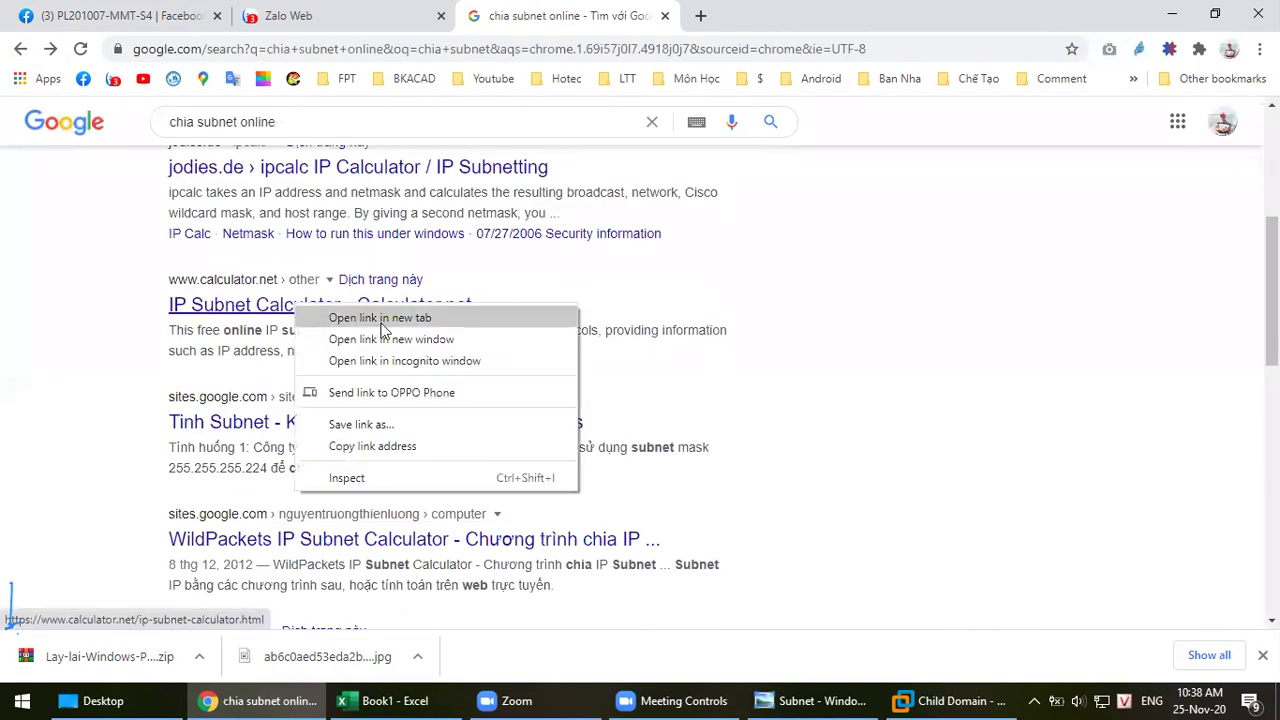
{"action": "left_click", "coordinate": [382, 320]}
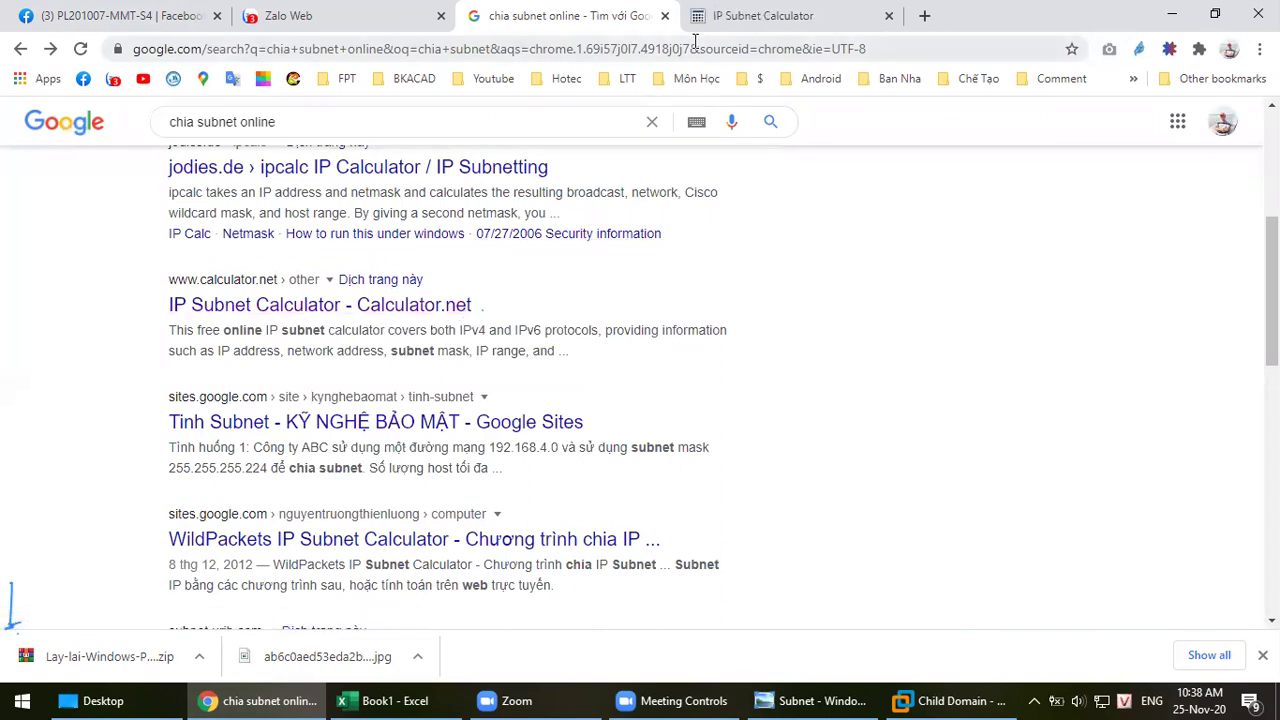
{"action": "left_click", "coordinate": [760, 16]}
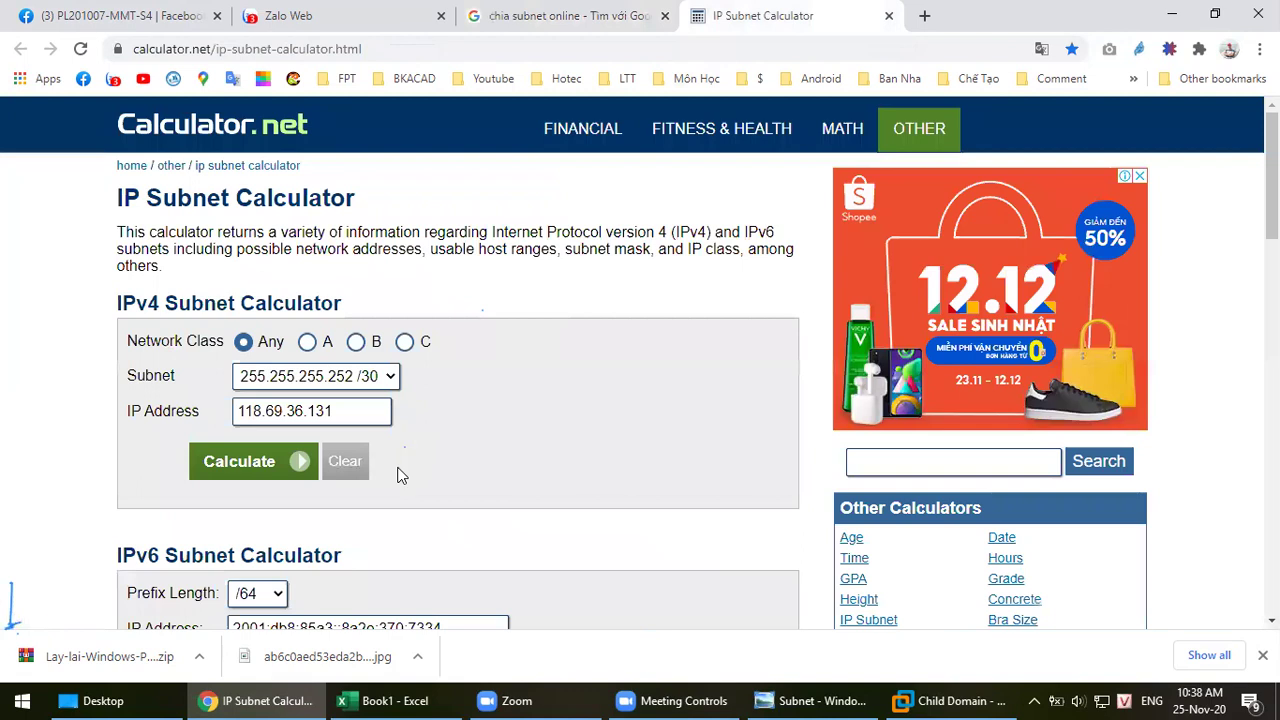
Step: Enter class C, IP 192.168.152.0 and mask 255.255.255.224 /27
{"action": "left_click", "coordinate": [404, 342]}
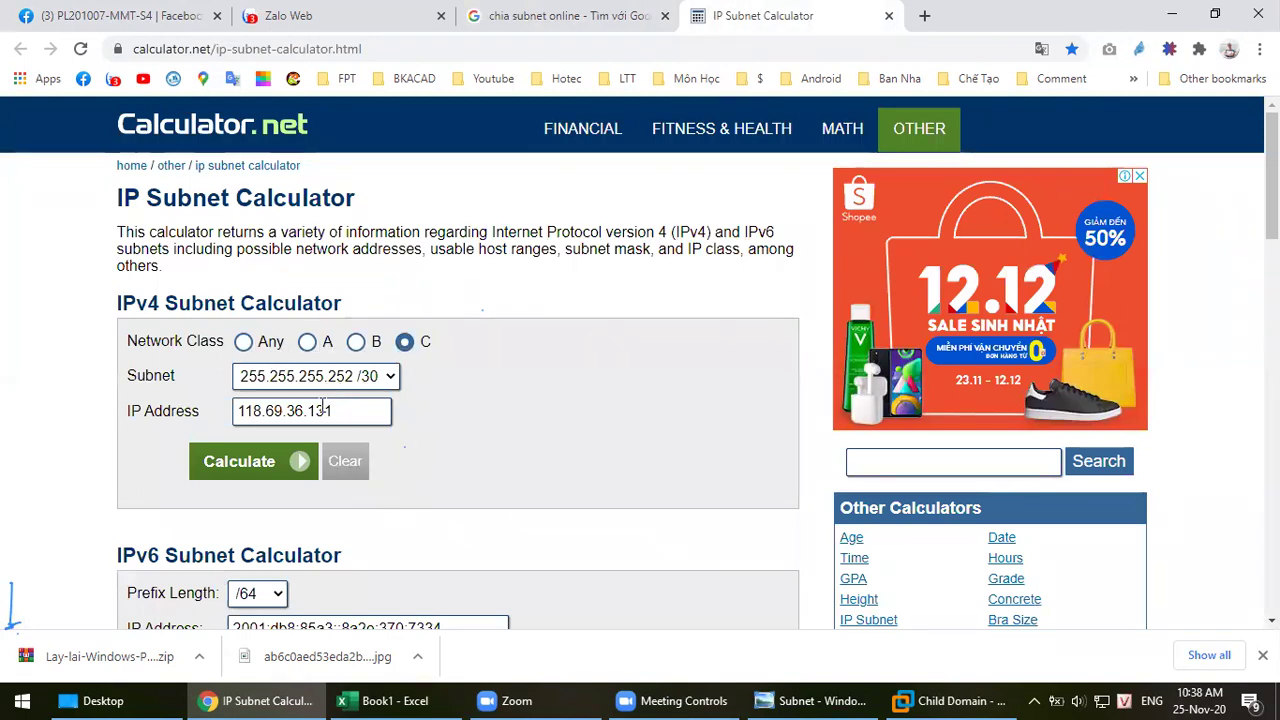
{"action": "left_click", "coordinate": [149, 413]}
{"action": "type", "text": "168"}
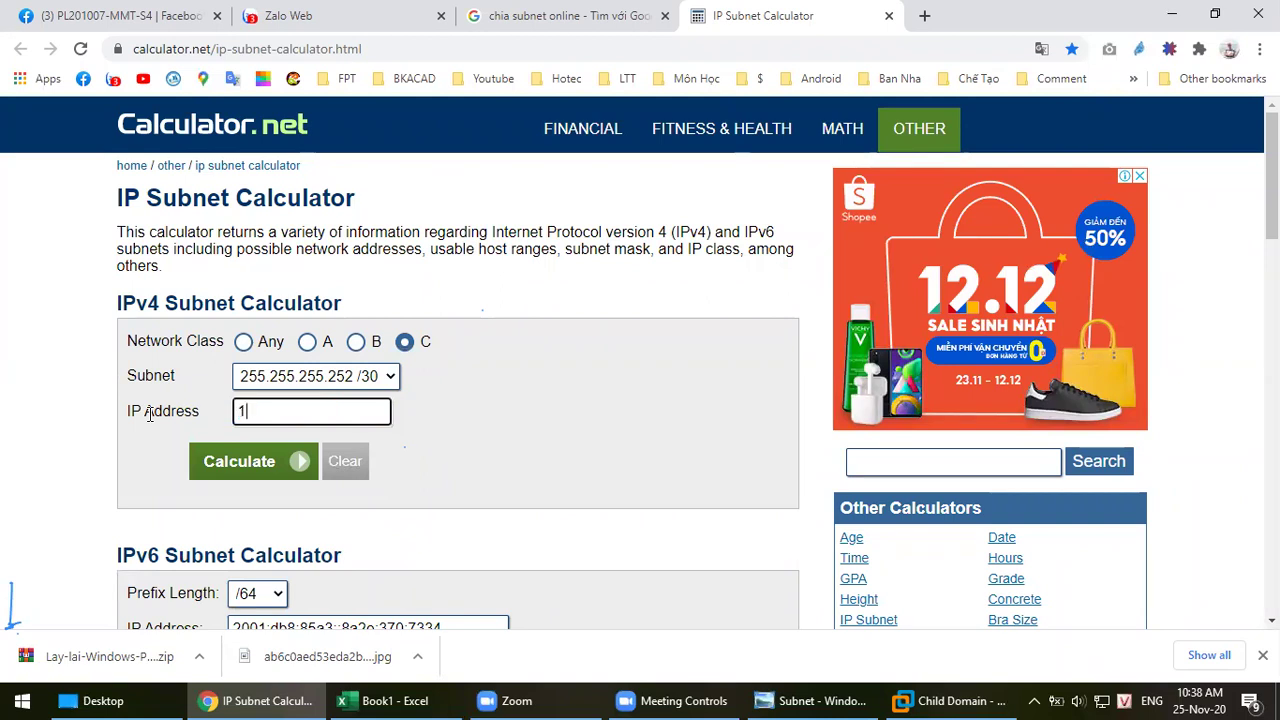
{"action": "type", "text": ".152"}
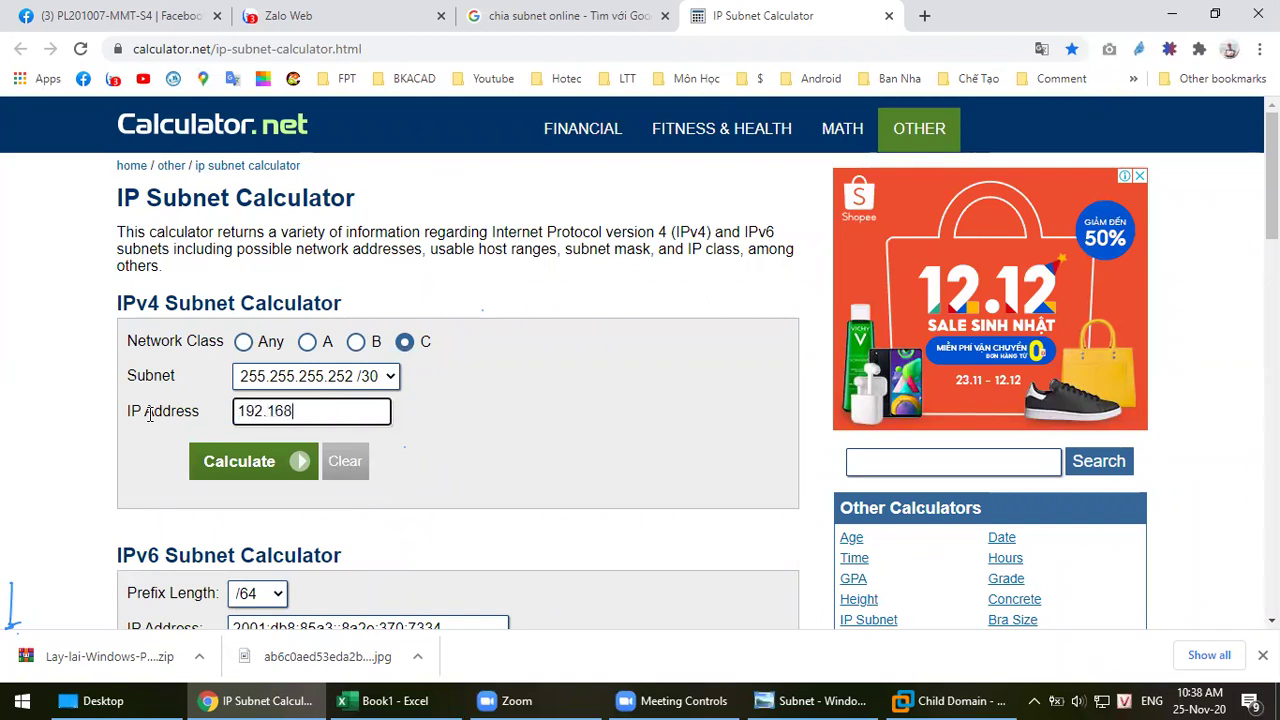
{"action": "type", "text": ".0"}
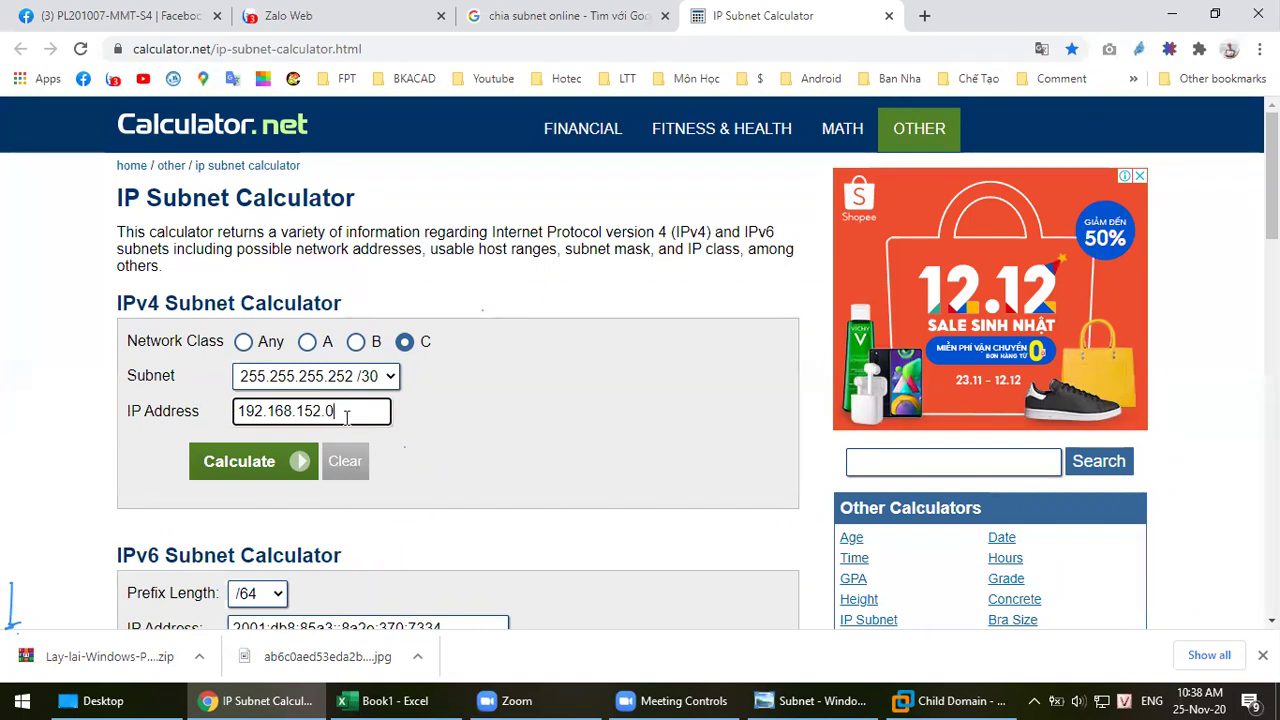
{"action": "left_click", "coordinate": [389, 379]}
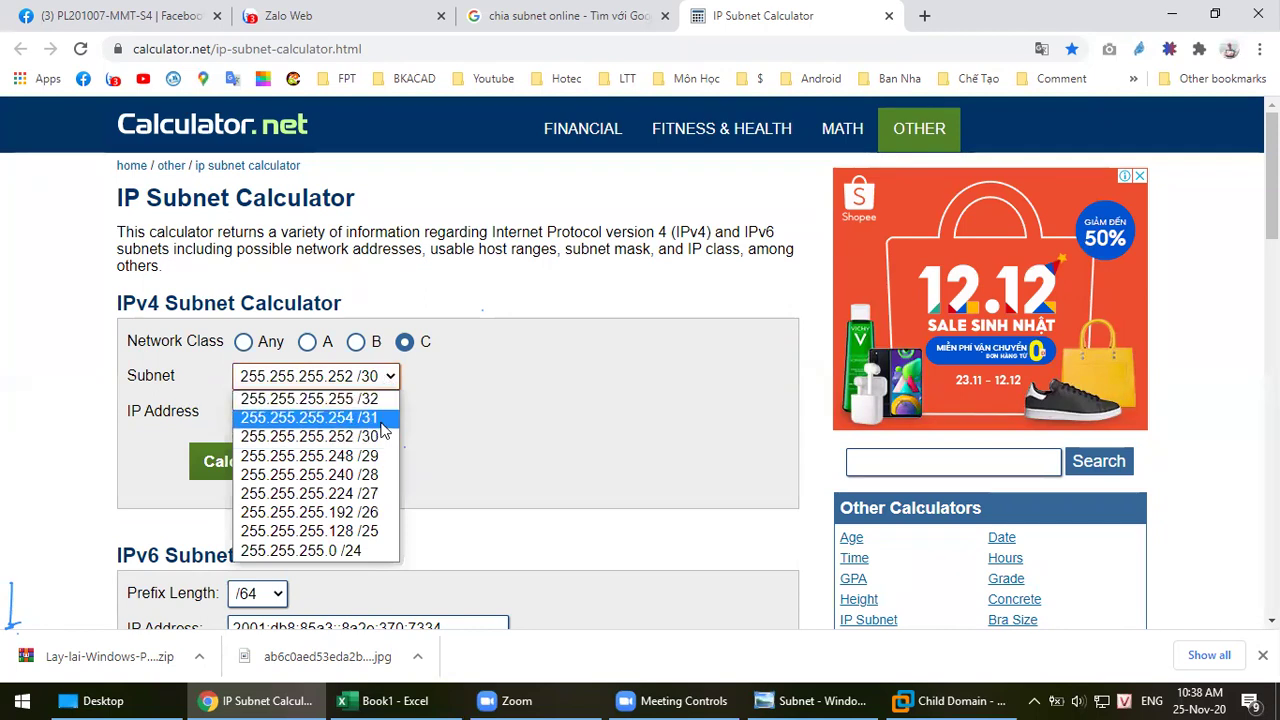
{"action": "left_click", "coordinate": [370, 494]}
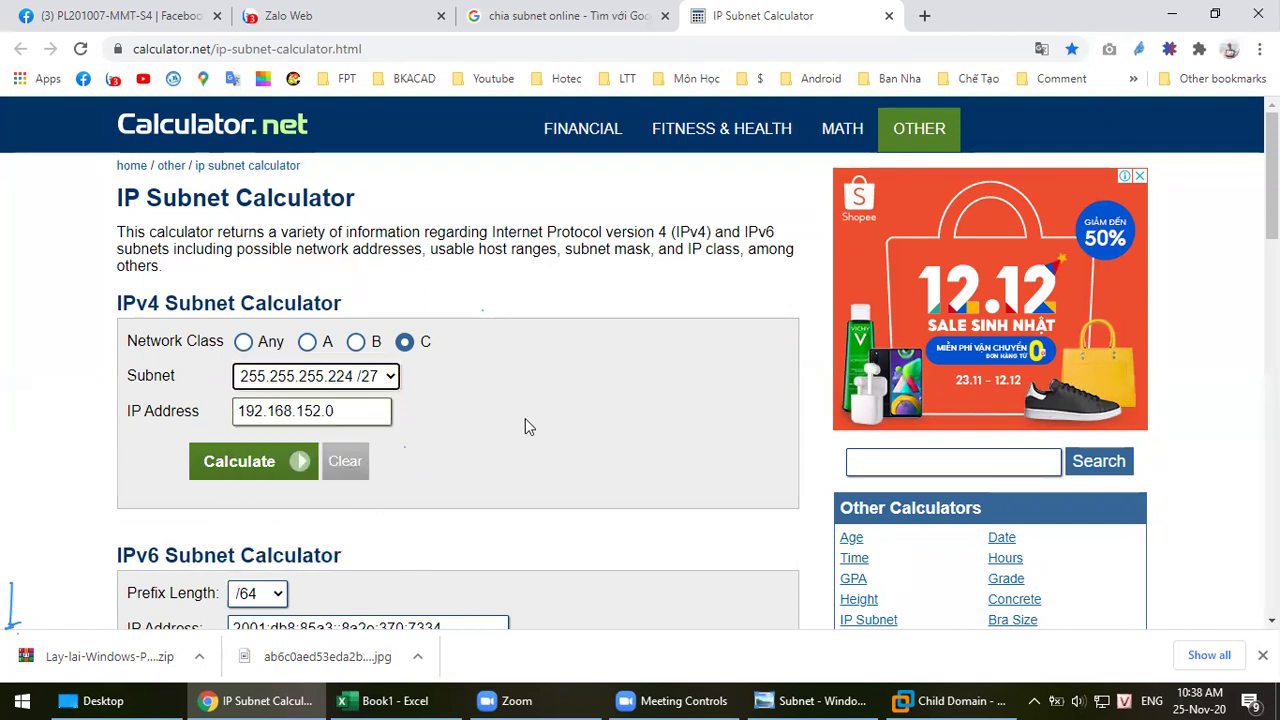
Step: Calculate, then highlight the usable host range, 32 total hosts and 30 usable hosts
{"action": "left_click", "coordinate": [248, 464]}
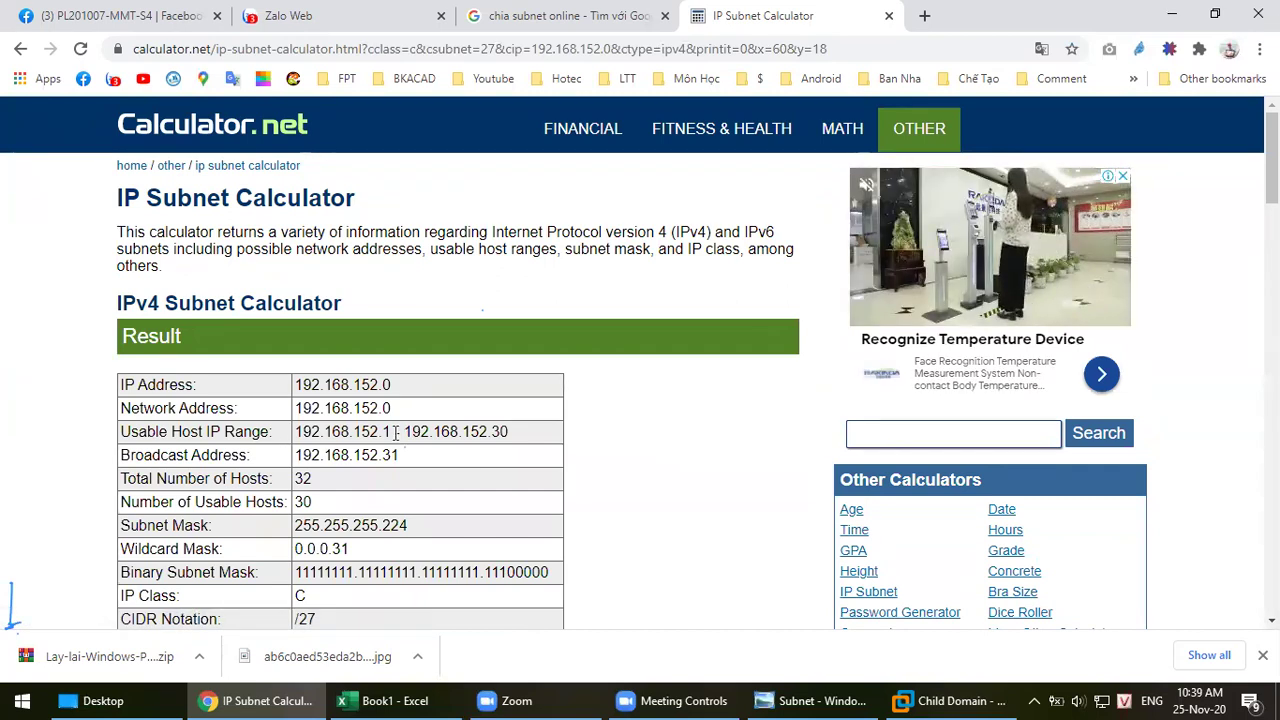
{"action": "left_click_drag", "start_coordinate": [382, 431], "coordinate": [510, 432]}
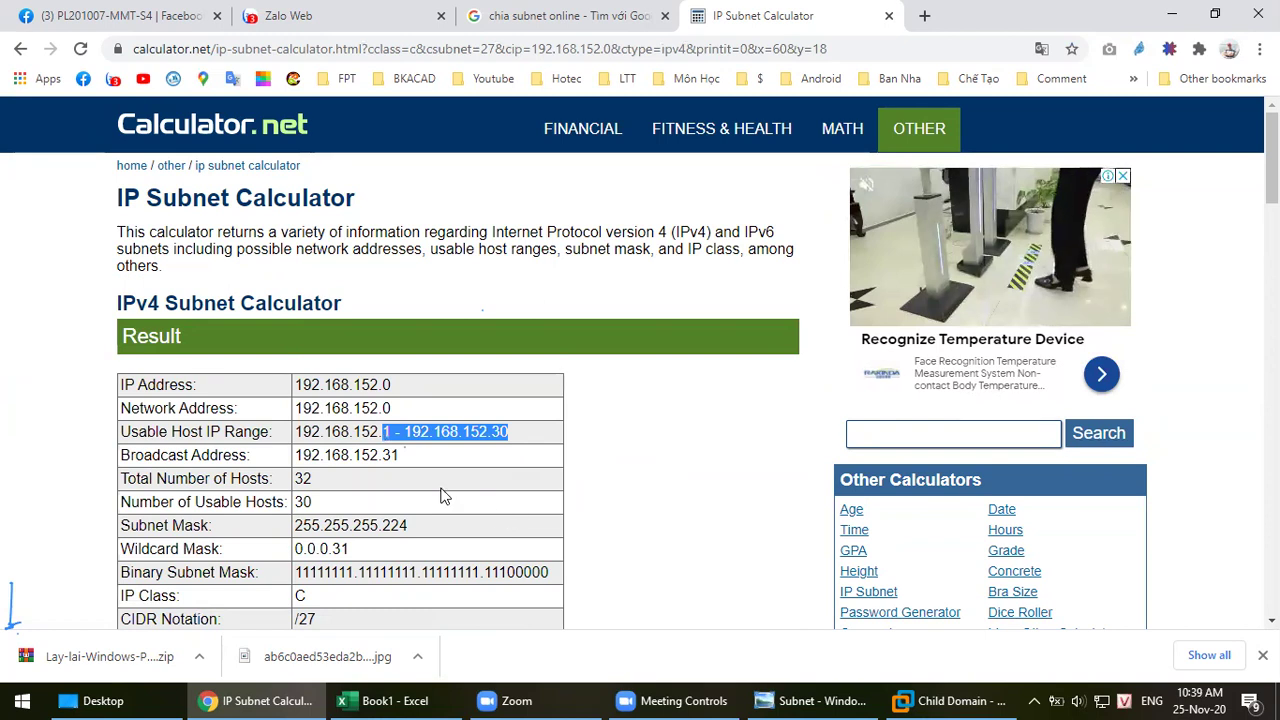
{"action": "left_click", "coordinate": [410, 455]}
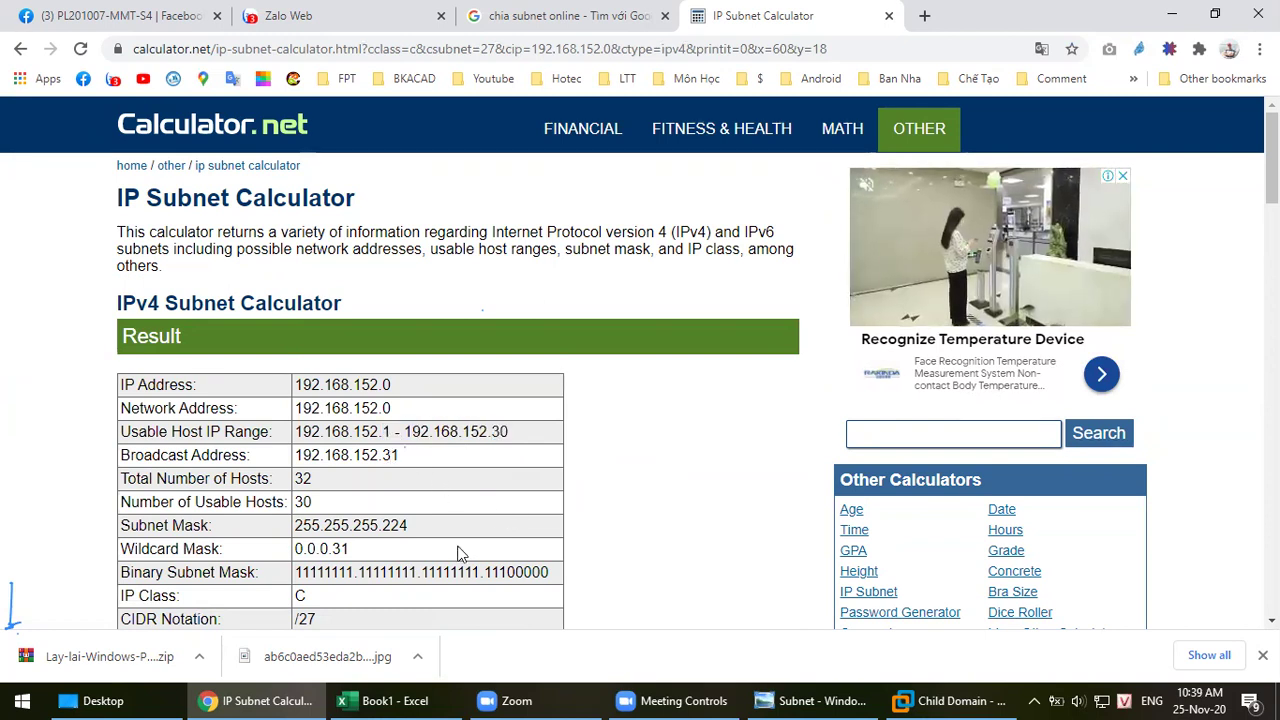
{"action": "double_click", "coordinate": [303, 479]}
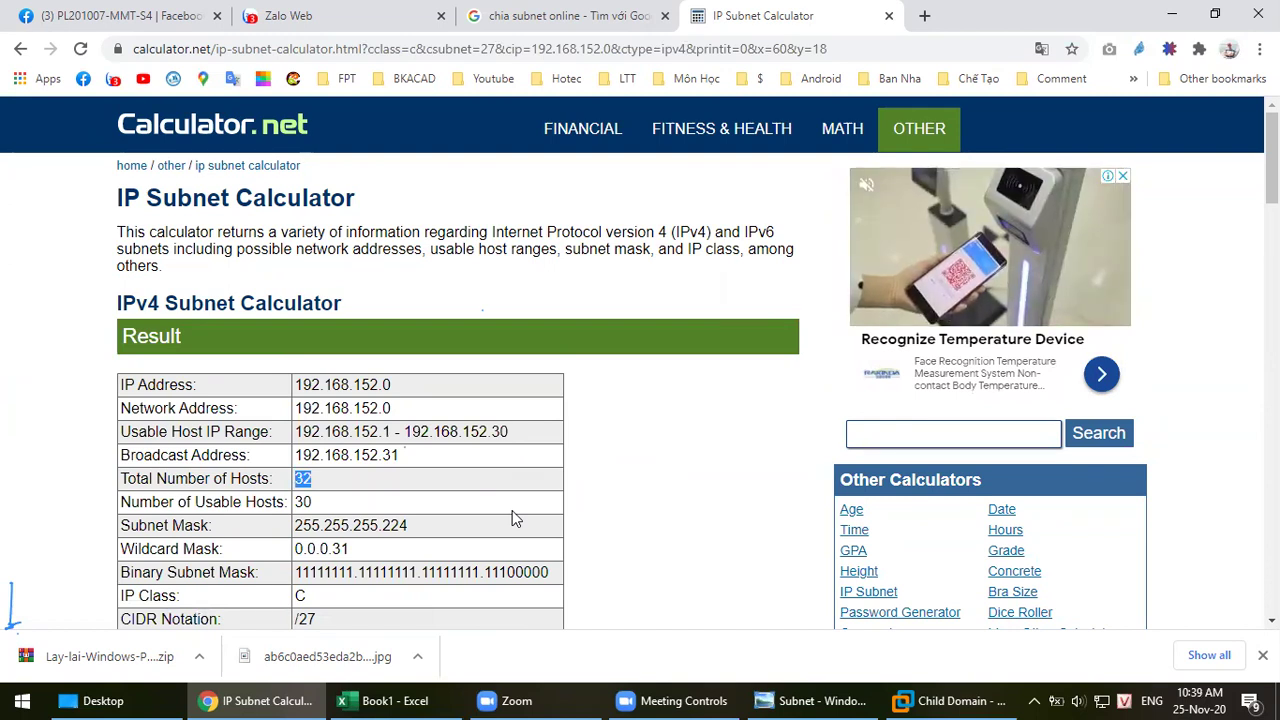
{"action": "left_click_drag", "start_coordinate": [293, 503], "coordinate": [297, 506]}
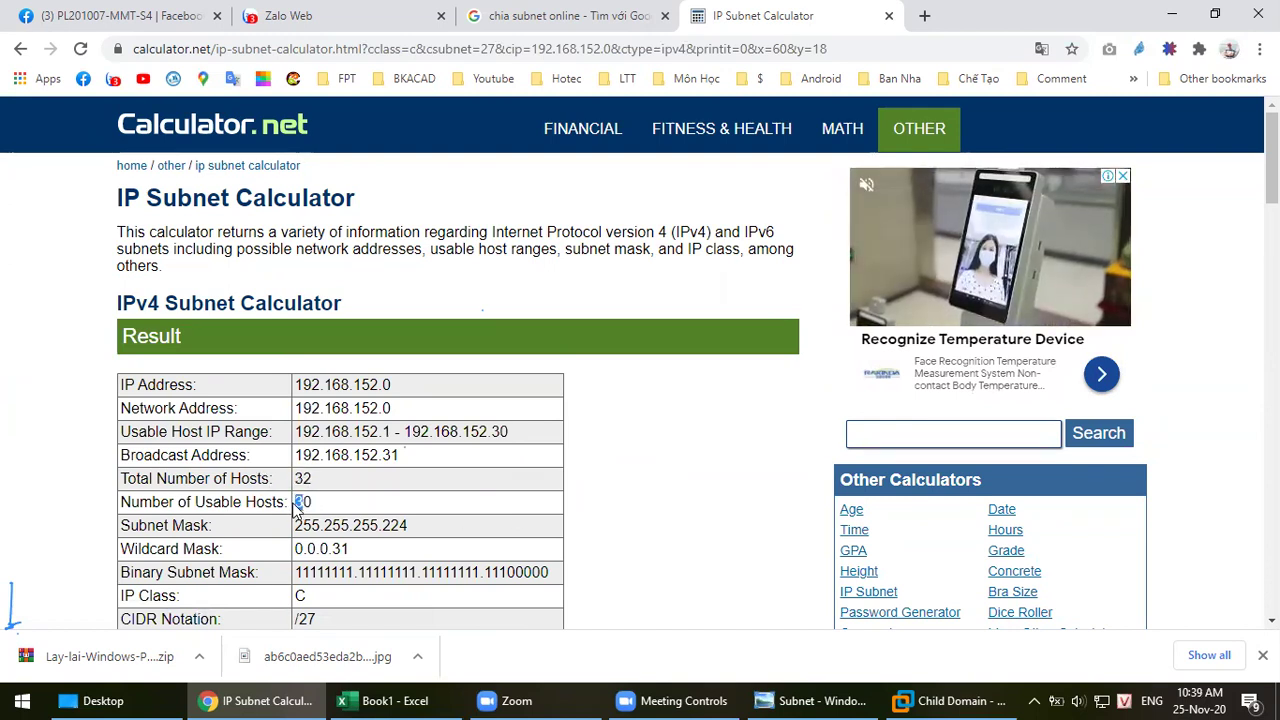
{"action": "double_click", "coordinate": [302, 503]}
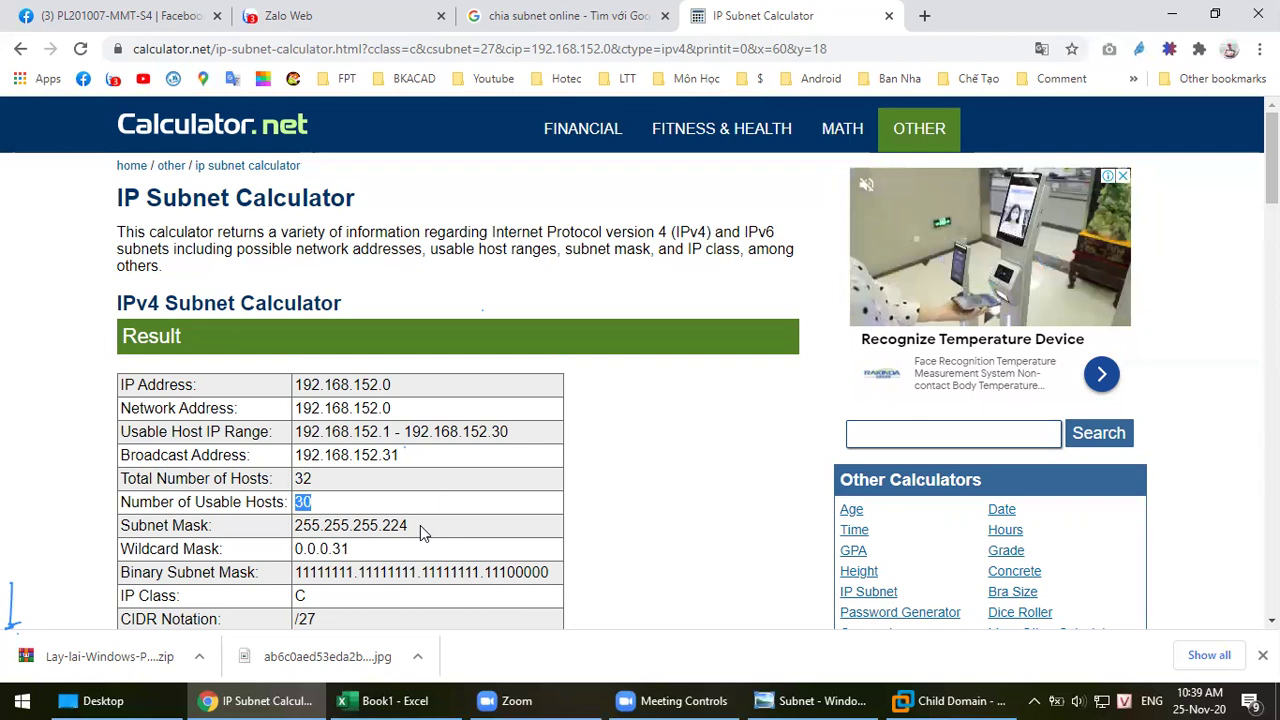
Step: Highlight the 255.255.255.224 mask, binary mask, /27 CIDR and Private IP type
{"action": "left_click_drag", "start_coordinate": [423, 531], "coordinate": [283, 535]}
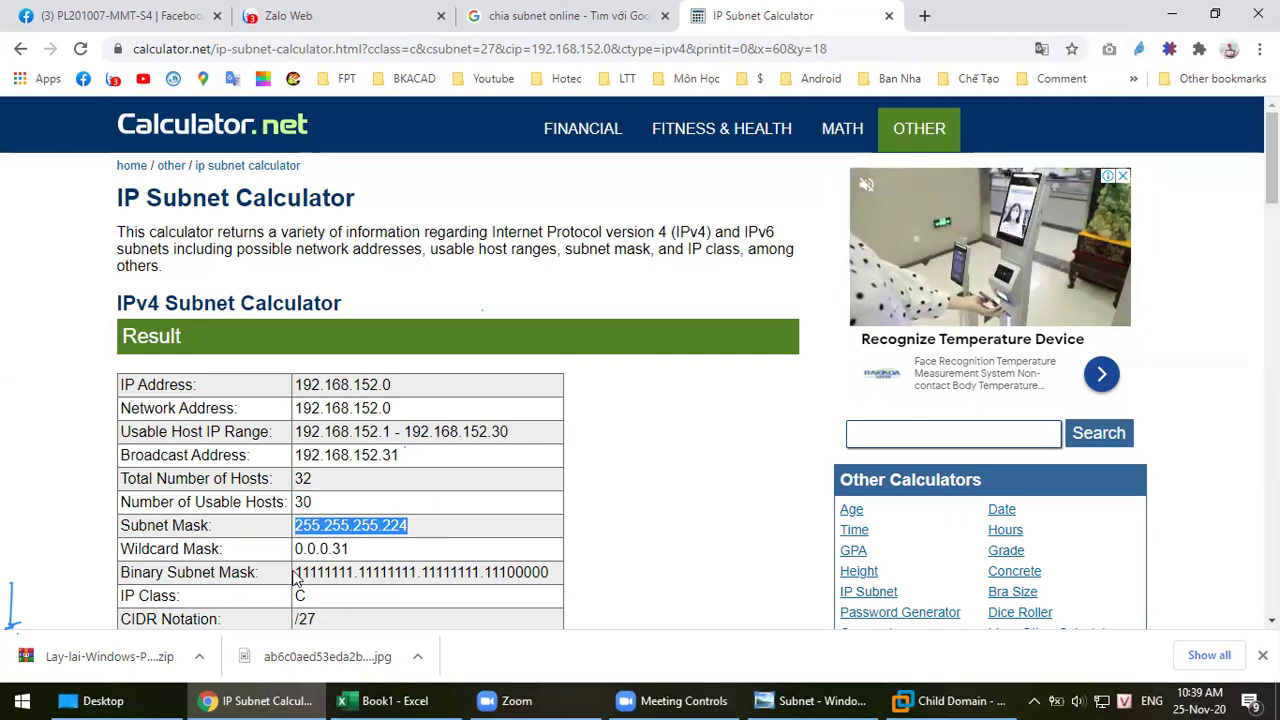
{"action": "left_click", "coordinate": [298, 570]}
{"action": "left_click_drag", "start_coordinate": [298, 570], "coordinate": [586, 580]}
{"action": "left_click", "coordinate": [527, 566]}
{"action": "triple_click", "coordinate": [527, 566]}
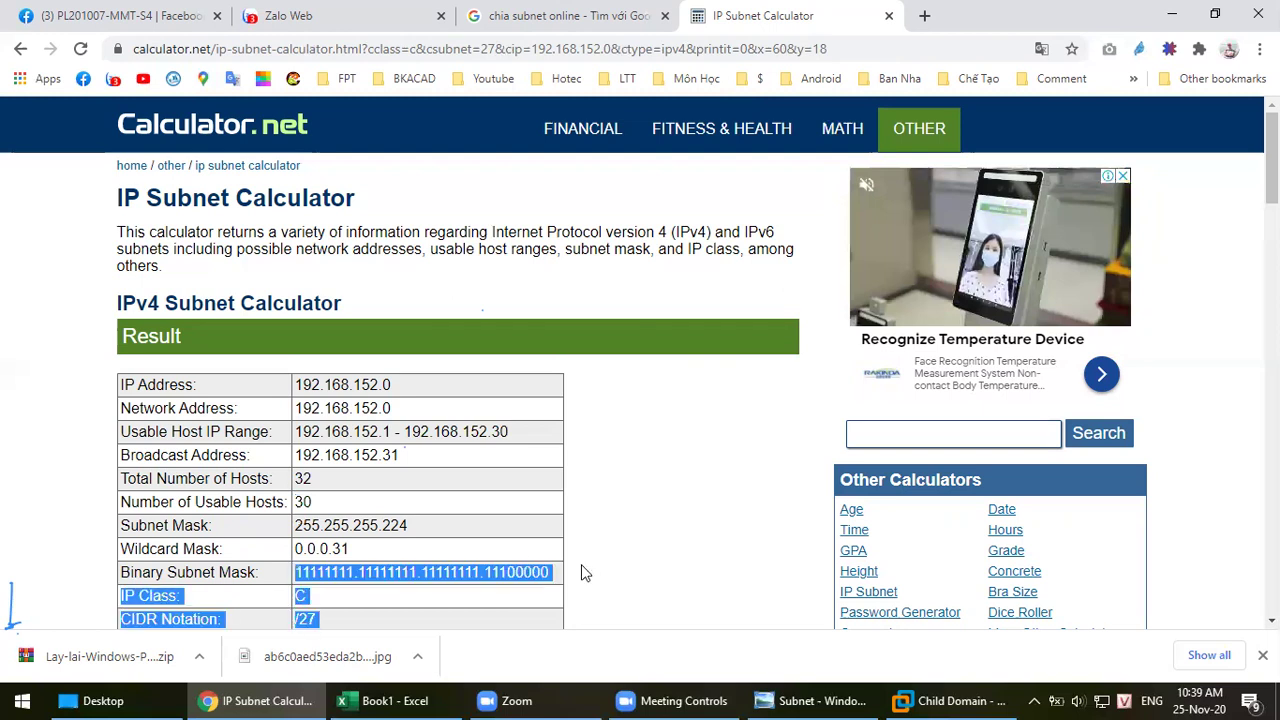
{"action": "left_click", "coordinate": [305, 597]}
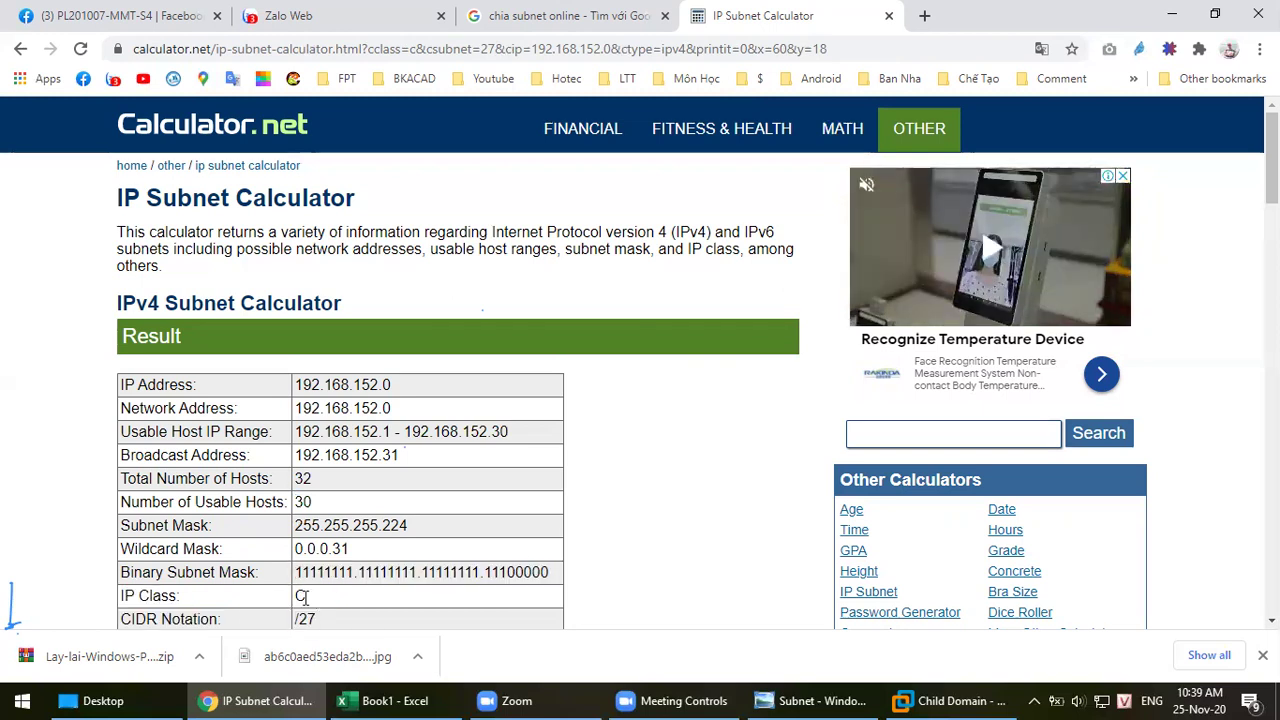
{"action": "scroll", "coordinate": [305, 597], "scroll_direction": "down", "scroll_amount": 1}
{"action": "left_click_drag", "start_coordinate": [328, 532], "coordinate": [298, 532]}
{"action": "left_click", "coordinate": [258, 560]}
{"action": "left_click_drag", "start_coordinate": [354, 550], "coordinate": [307, 549]}
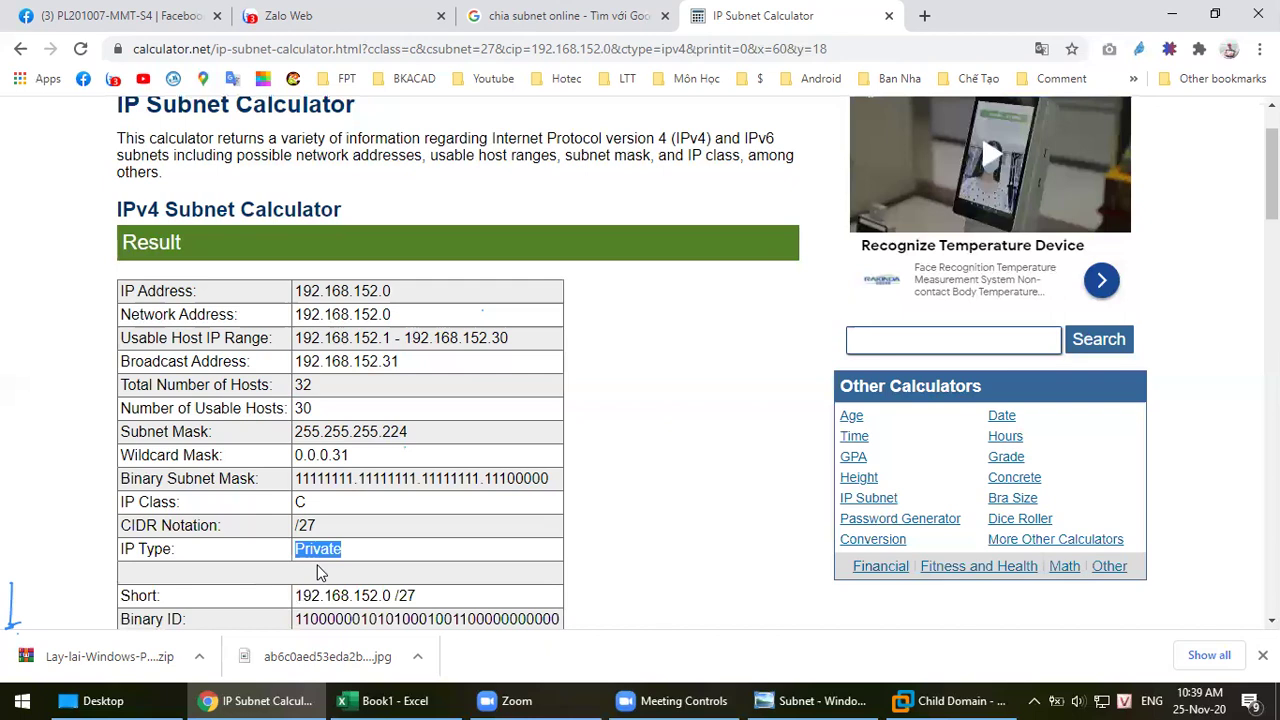
{"action": "scroll", "coordinate": [318, 572], "scroll_direction": "down", "scroll_amount": 1}
{"action": "scroll", "coordinate": [318, 572], "scroll_direction": "down", "scroll_amount": 1}
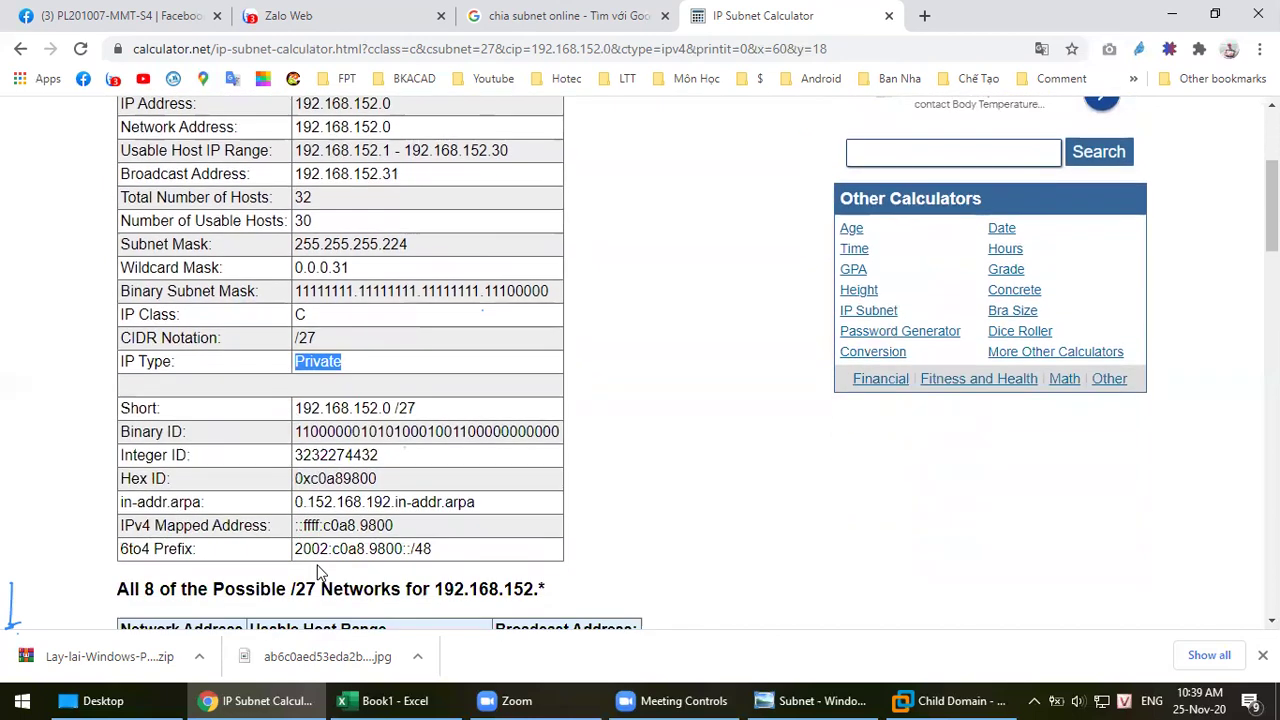
{"action": "scroll", "coordinate": [422, 405], "scroll_direction": "up", "scroll_amount": 2}
{"action": "scroll", "coordinate": [390, 510], "scroll_direction": "down", "scroll_amount": 2}
{"action": "left_click_drag", "start_coordinate": [426, 414], "coordinate": [298, 415]}
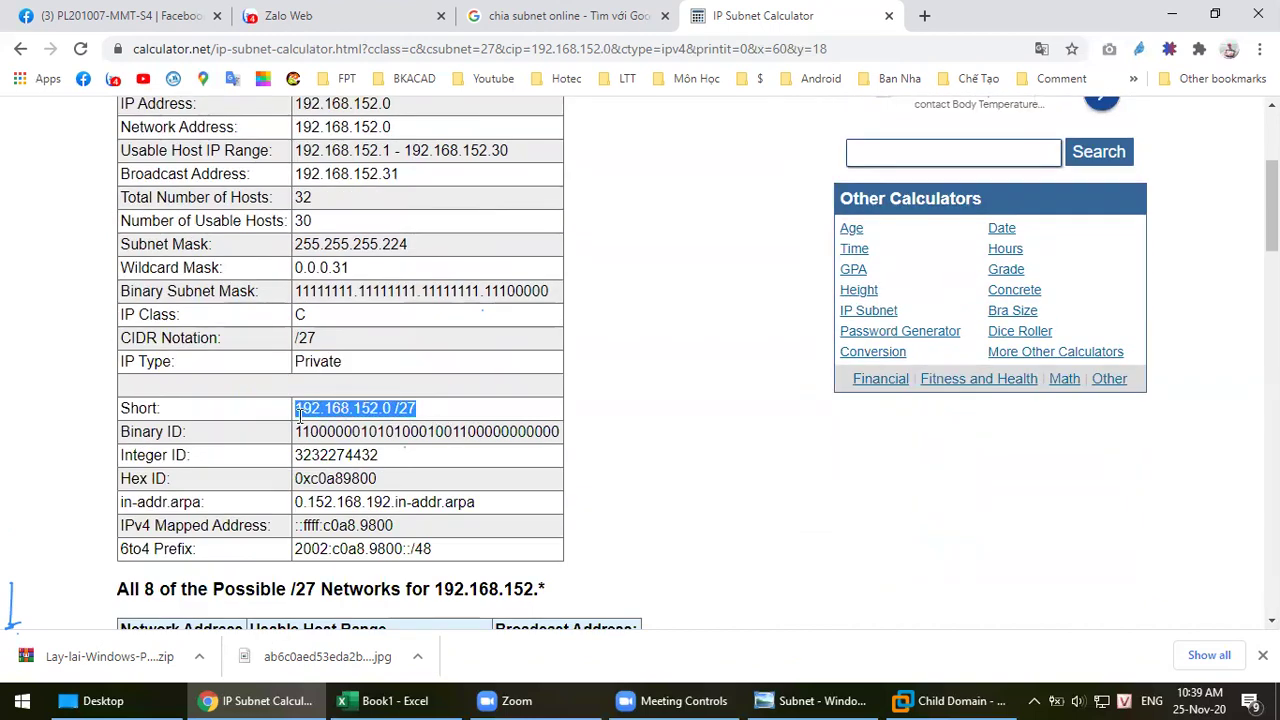
{"action": "double_click", "coordinate": [408, 409]}
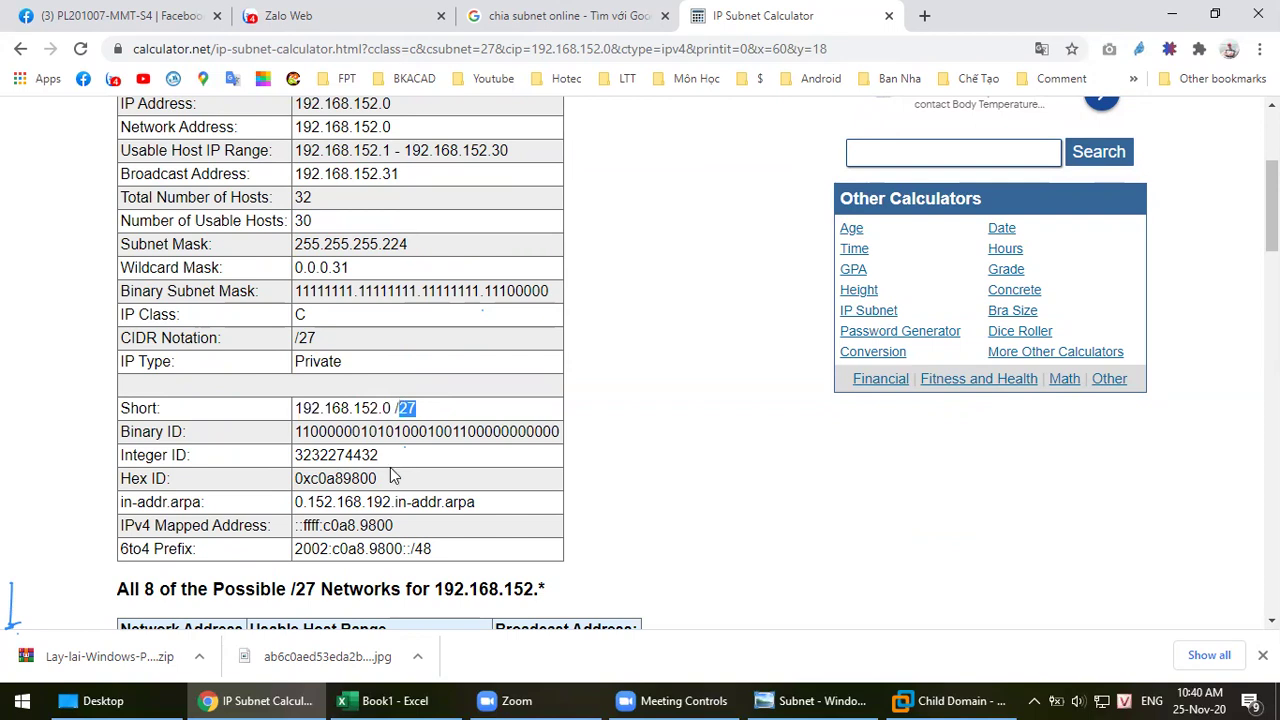
{"action": "scroll", "coordinate": [340, 570], "scroll_direction": "down", "scroll_amount": 2}
{"action": "scroll", "coordinate": [340, 570], "scroll_direction": "down", "scroll_amount": 2}
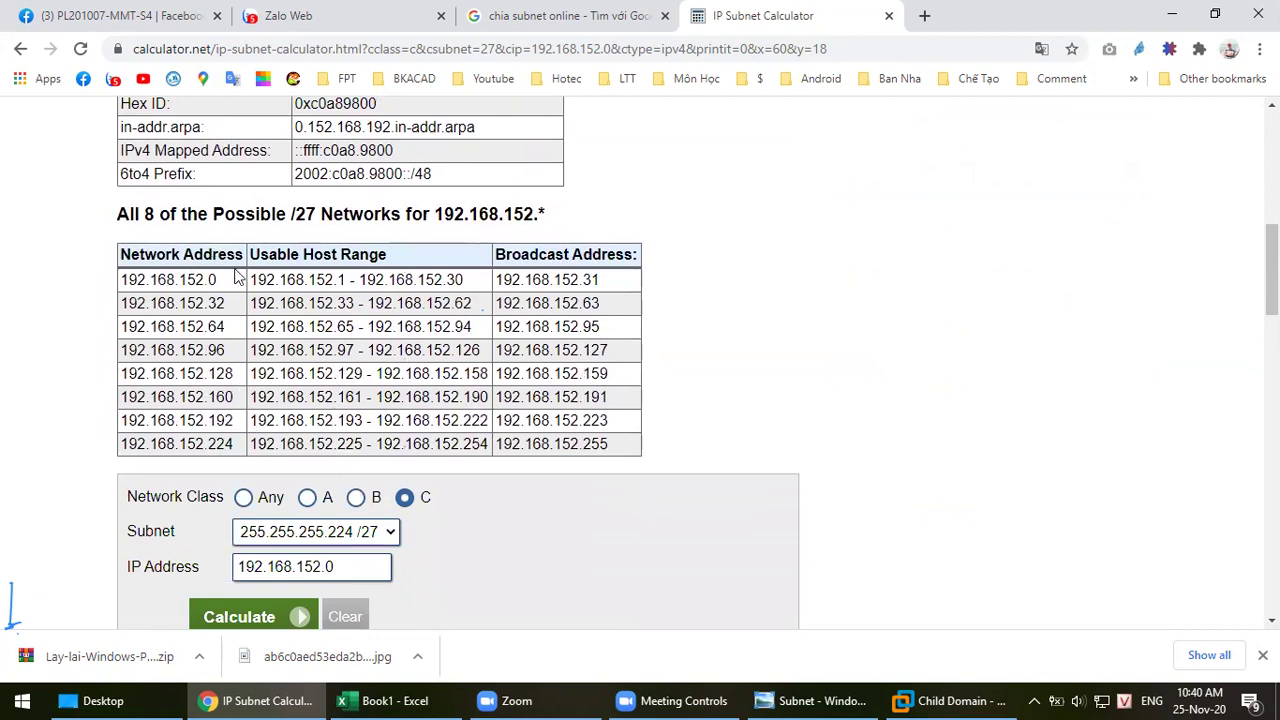
{"action": "left_click_drag", "start_coordinate": [174, 280], "coordinate": [578, 280]}
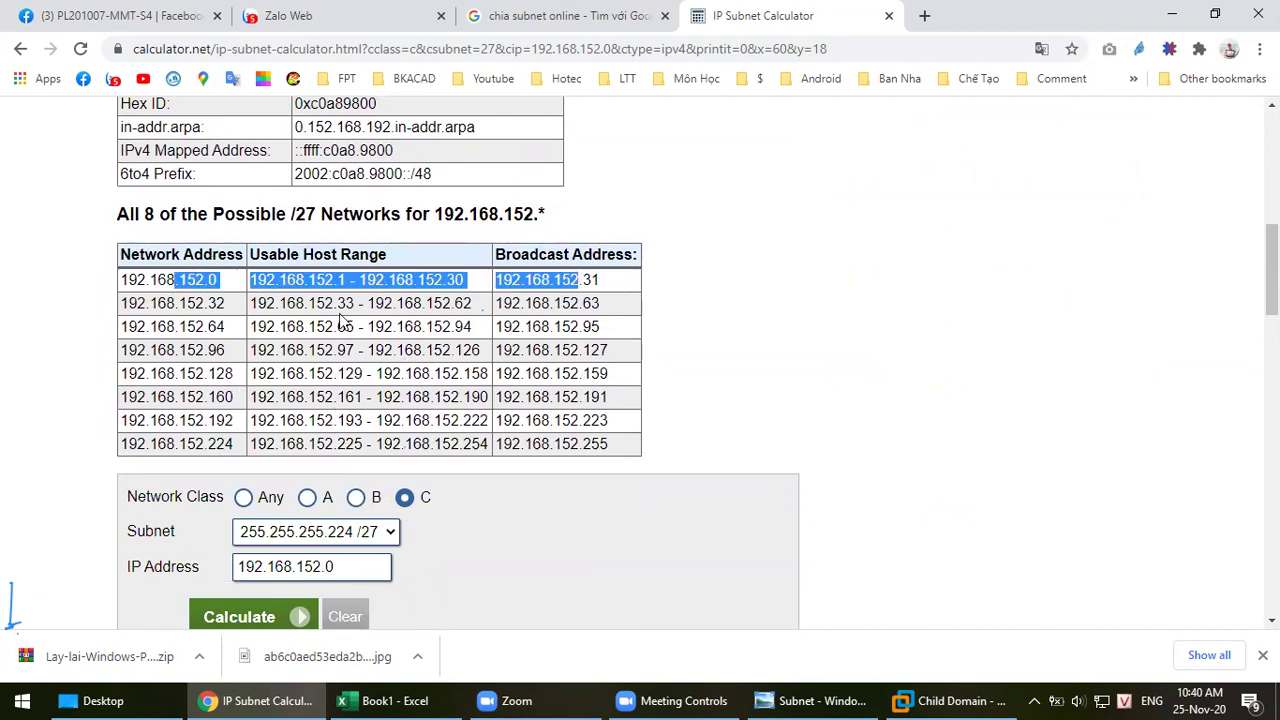
{"action": "left_click_drag", "start_coordinate": [228, 305], "coordinate": [603, 303]}
{"action": "double_click", "coordinate": [175, 303]}
{"action": "left_click", "coordinate": [218, 326]}
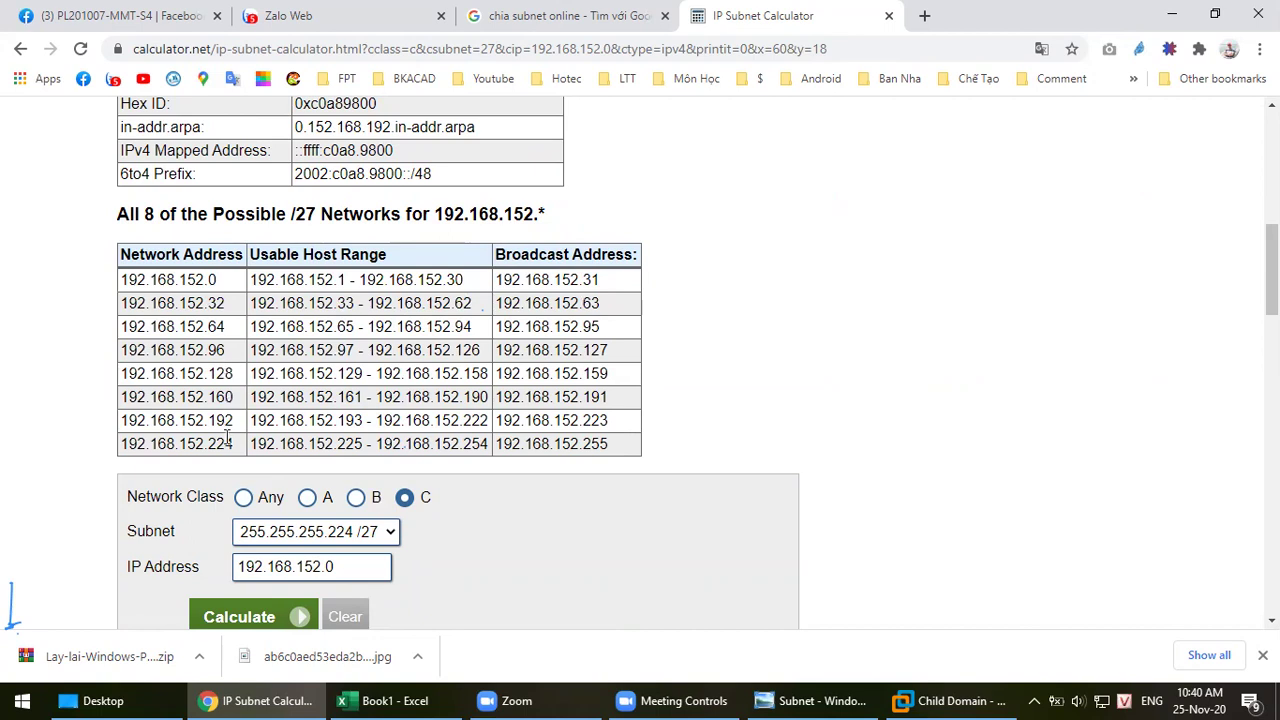
{"action": "left_click_drag", "start_coordinate": [238, 420], "coordinate": [606, 421]}
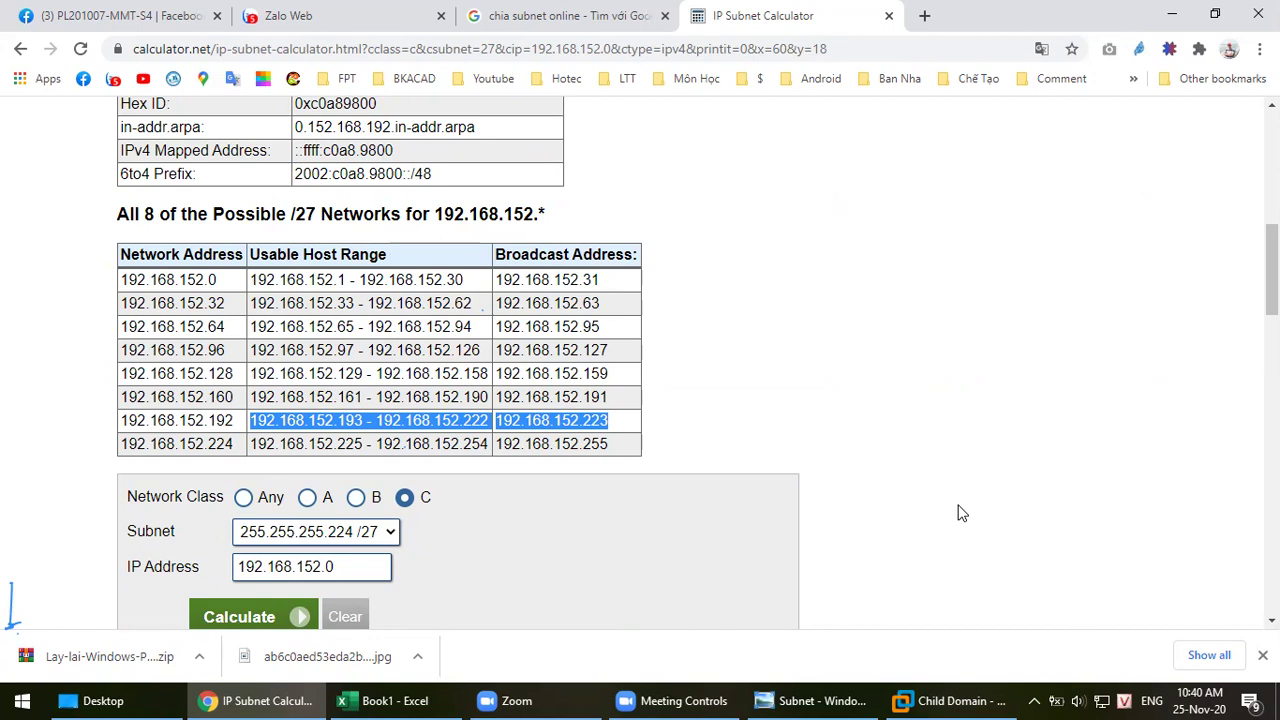
{"action": "scroll", "coordinate": [958, 513], "scroll_direction": "up", "scroll_amount": 1}
{"action": "scroll", "coordinate": [958, 513], "scroll_direction": "up", "scroll_amount": 1}
{"action": "scroll", "coordinate": [557, 318], "scroll_direction": "up", "scroll_amount": 5}
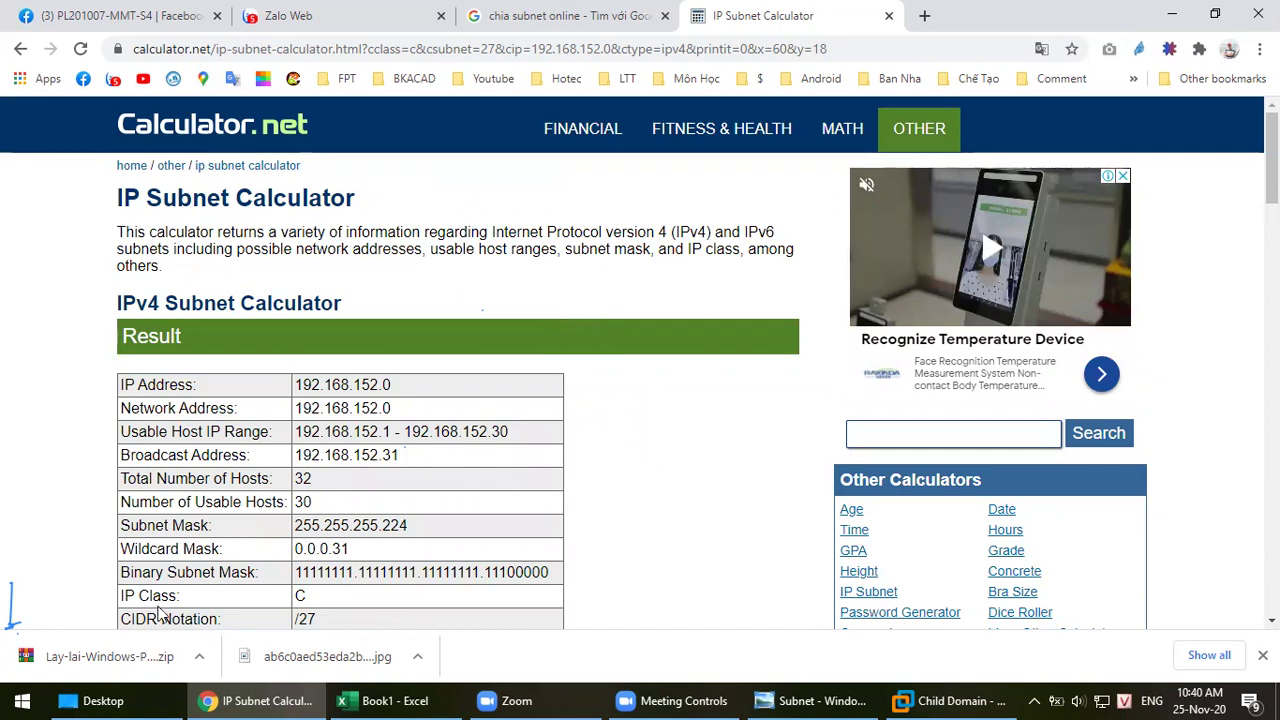
Step: Review the class C /27 table row (255.255.255.224, 30 hosts), then return to Excel
{"action": "left_click", "coordinate": [383, 700]}
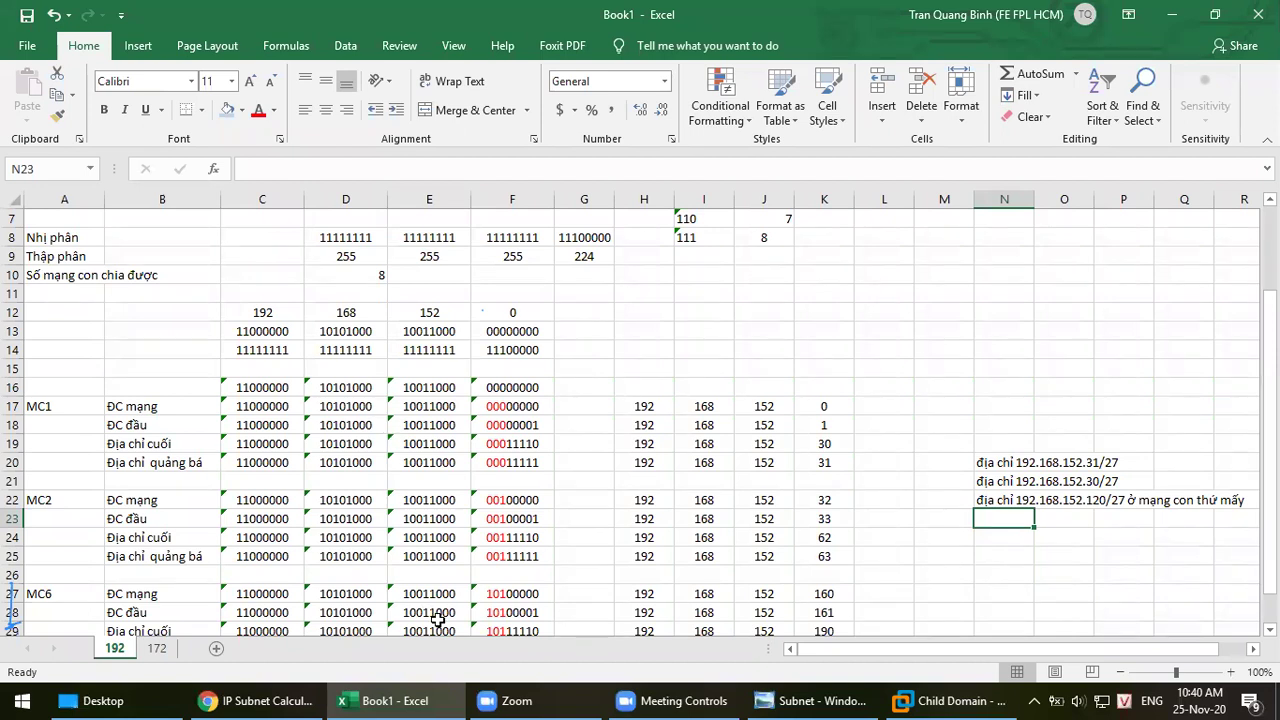
{"action": "left_click", "coordinate": [258, 700]}
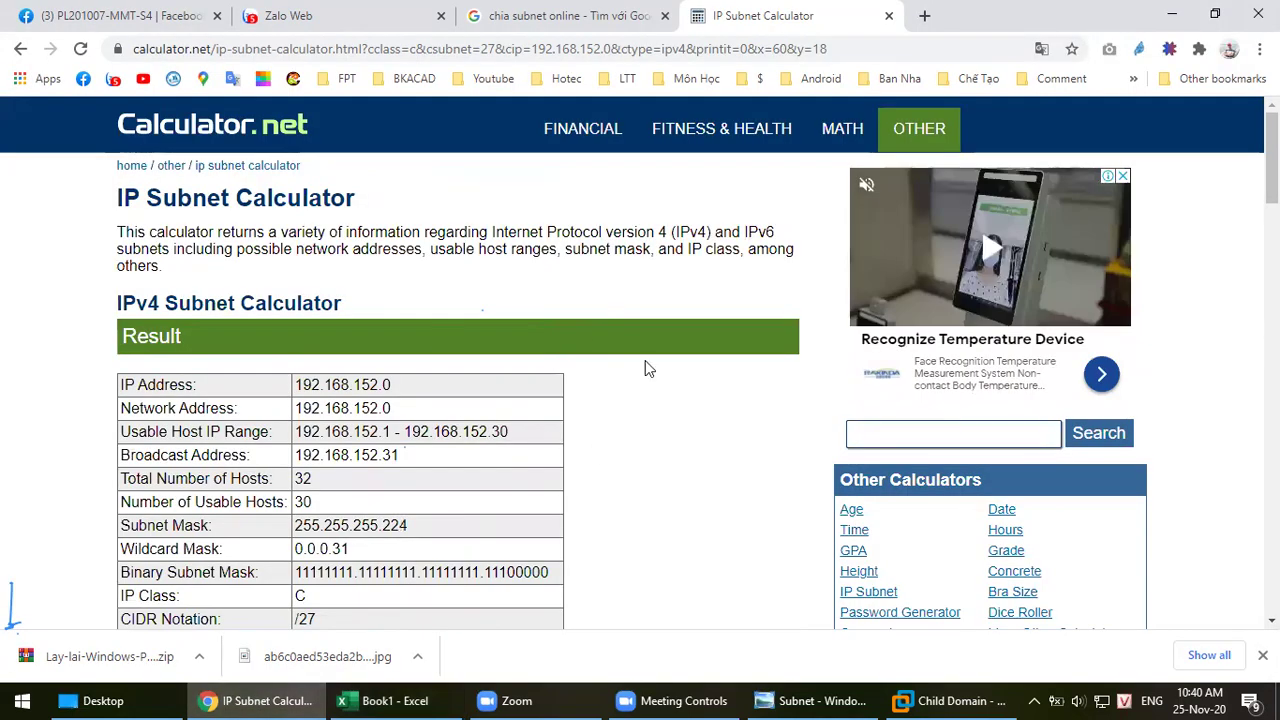
{"action": "scroll", "coordinate": [598, 399], "scroll_direction": "down", "scroll_amount": 5}
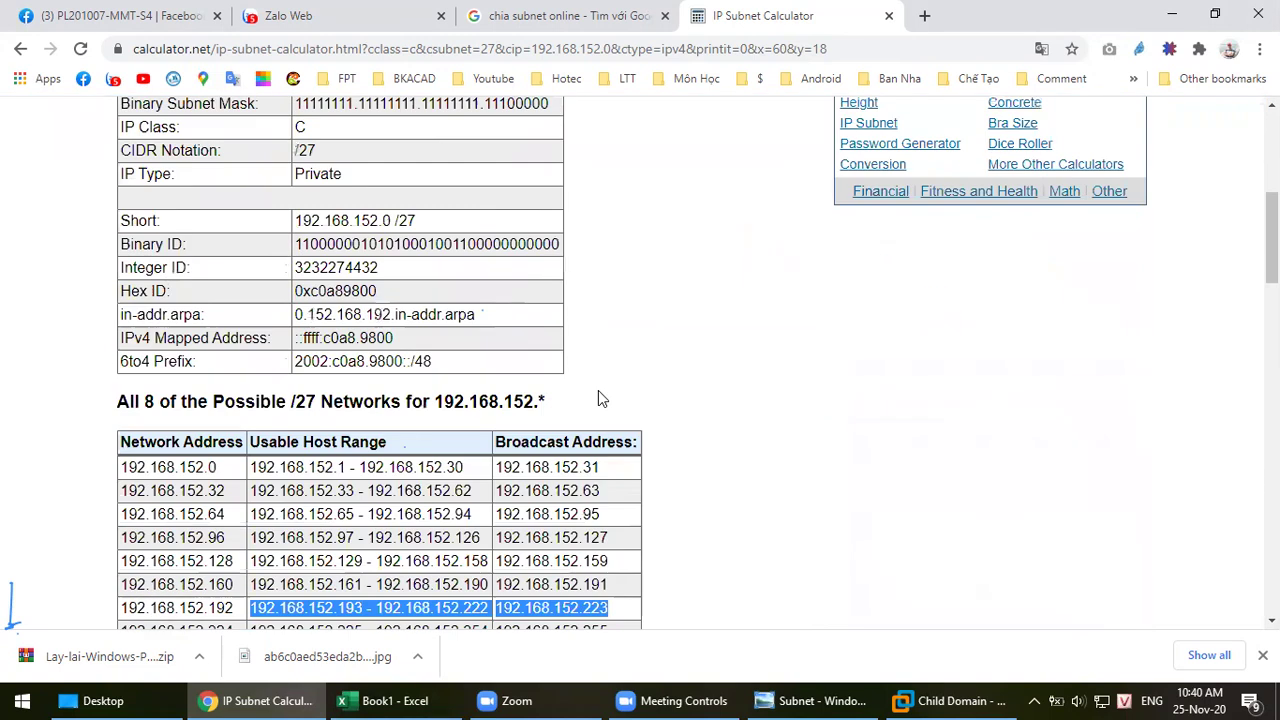
{"action": "scroll", "coordinate": [598, 399], "scroll_direction": "down", "scroll_amount": 5}
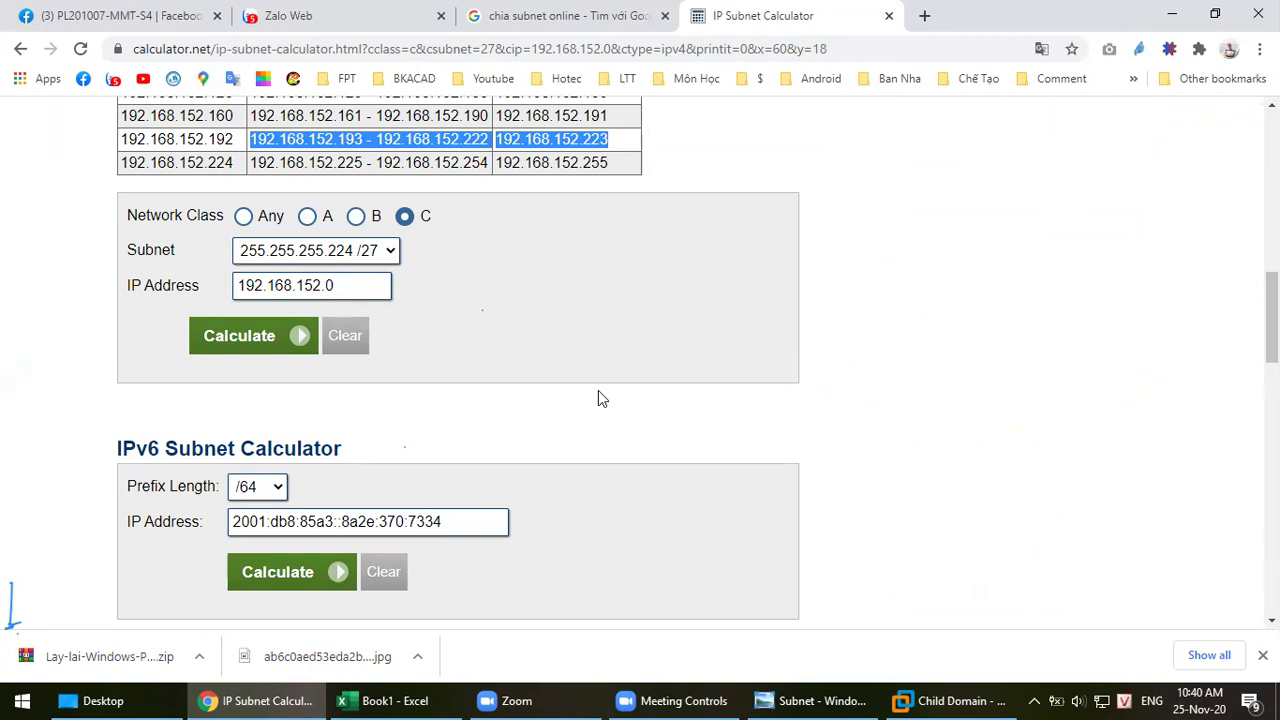
{"action": "scroll", "coordinate": [571, 405], "scroll_direction": "up", "scroll_amount": 4}
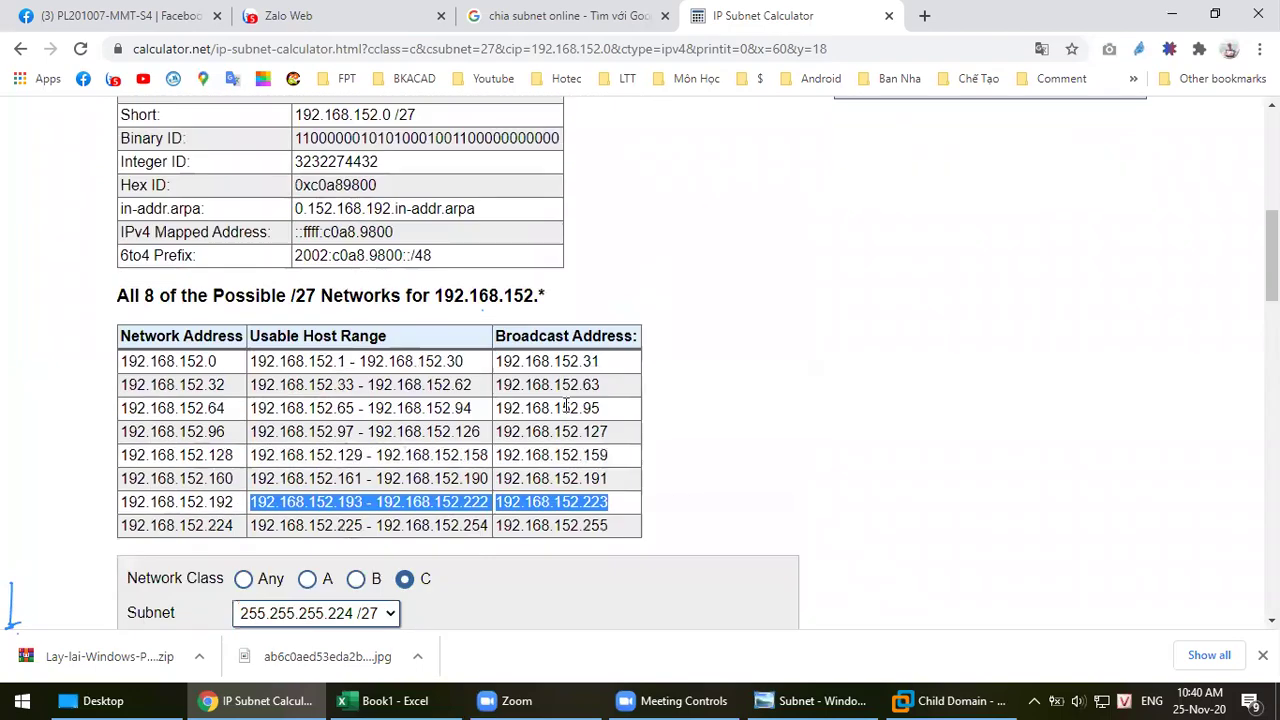
{"action": "scroll", "coordinate": [565, 415], "scroll_direction": "down", "scroll_amount": 9}
{"action": "scroll", "coordinate": [563, 413], "scroll_direction": "down", "scroll_amount": 8}
{"action": "scroll", "coordinate": [563, 414], "scroll_direction": "down", "scroll_amount": 4}
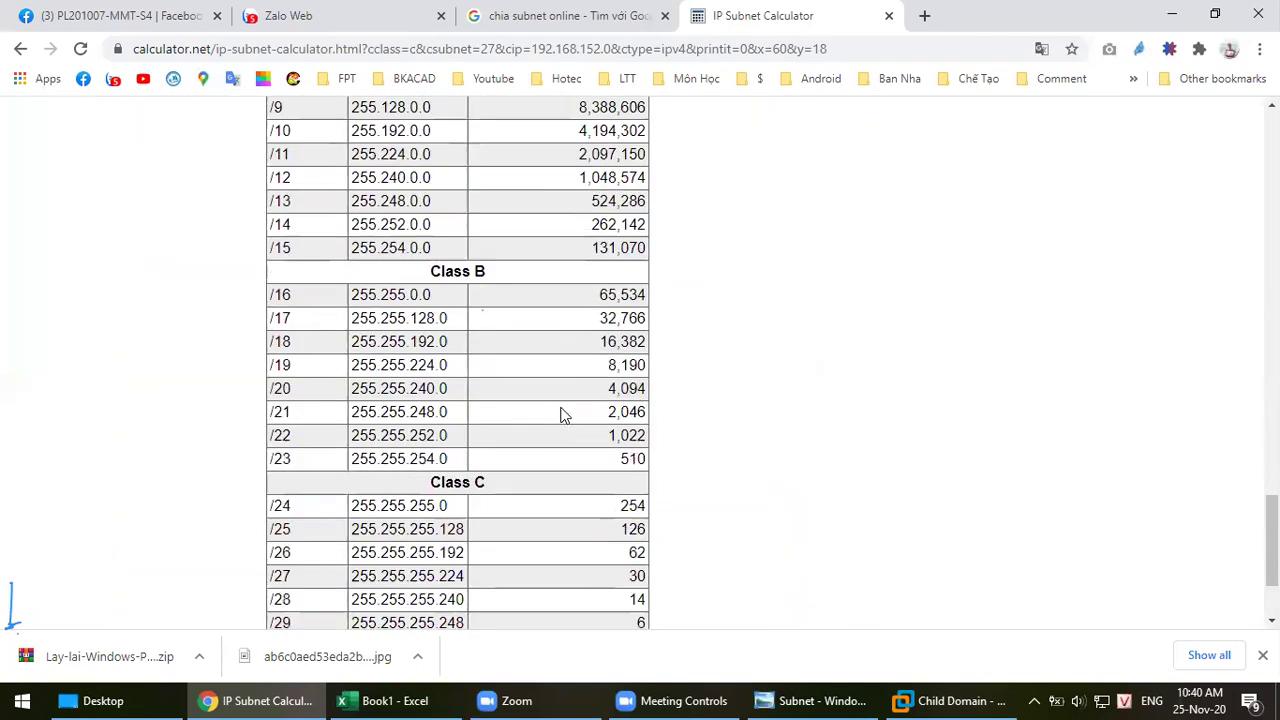
{"action": "scroll", "coordinate": [563, 416], "scroll_direction": "down", "scroll_amount": 2}
{"action": "scroll", "coordinate": [561, 415], "scroll_direction": "up", "scroll_amount": 1}
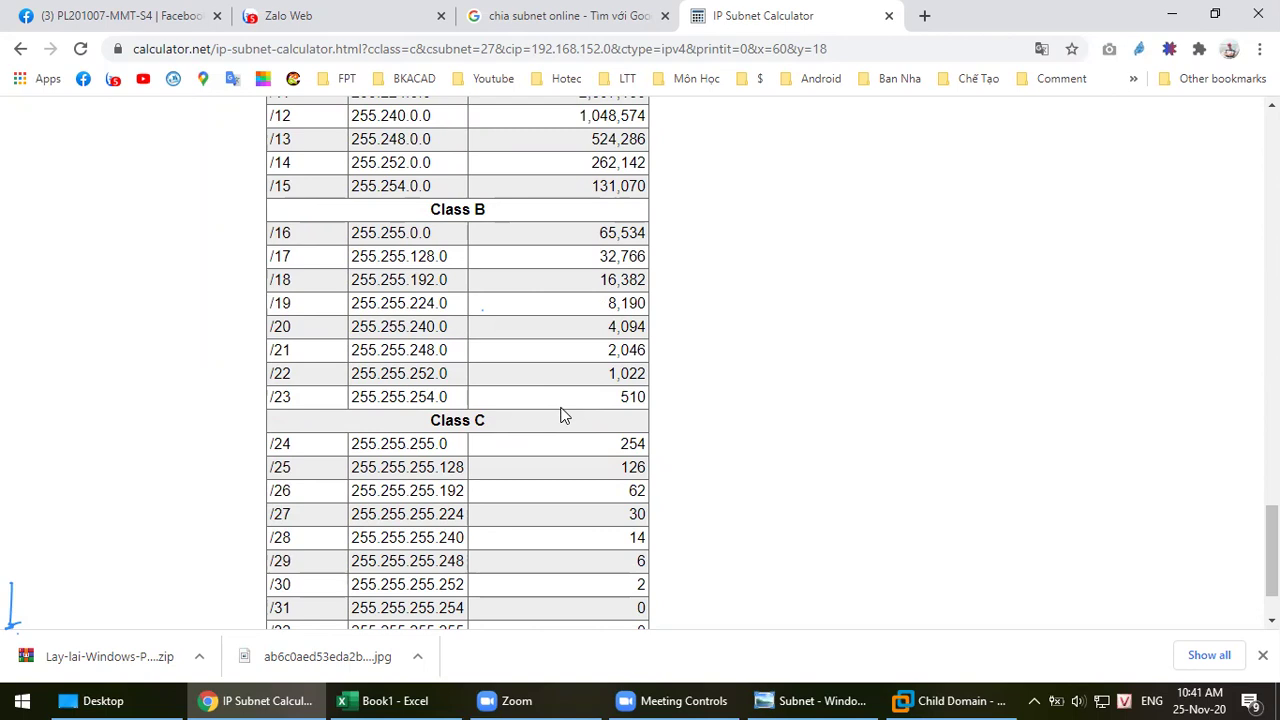
{"action": "left_click", "coordinate": [412, 698]}
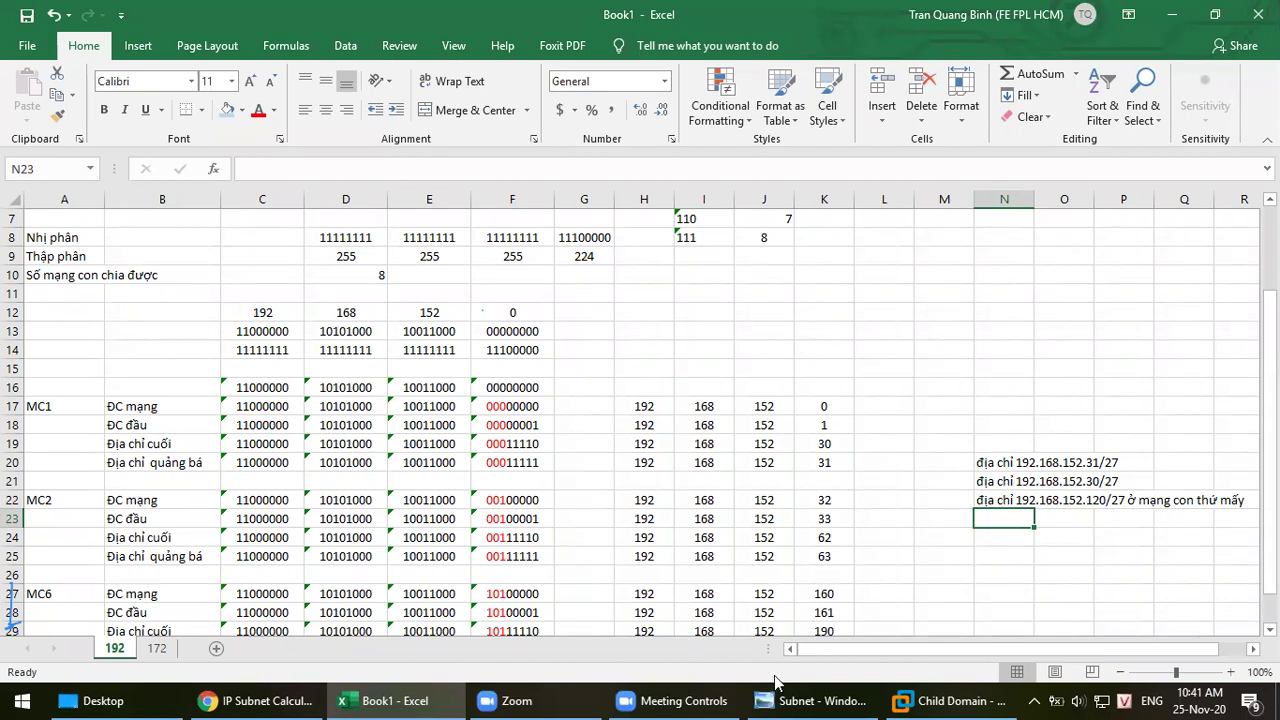
{"action": "left_click", "coordinate": [250, 700]}
{"action": "scroll", "coordinate": [789, 314], "scroll_direction": "up", "scroll_amount": 1}
{"action": "scroll", "coordinate": [789, 314], "scroll_direction": "up", "scroll_amount": 4}
{"action": "scroll", "coordinate": [789, 314], "scroll_direction": "up", "scroll_amount": 5}
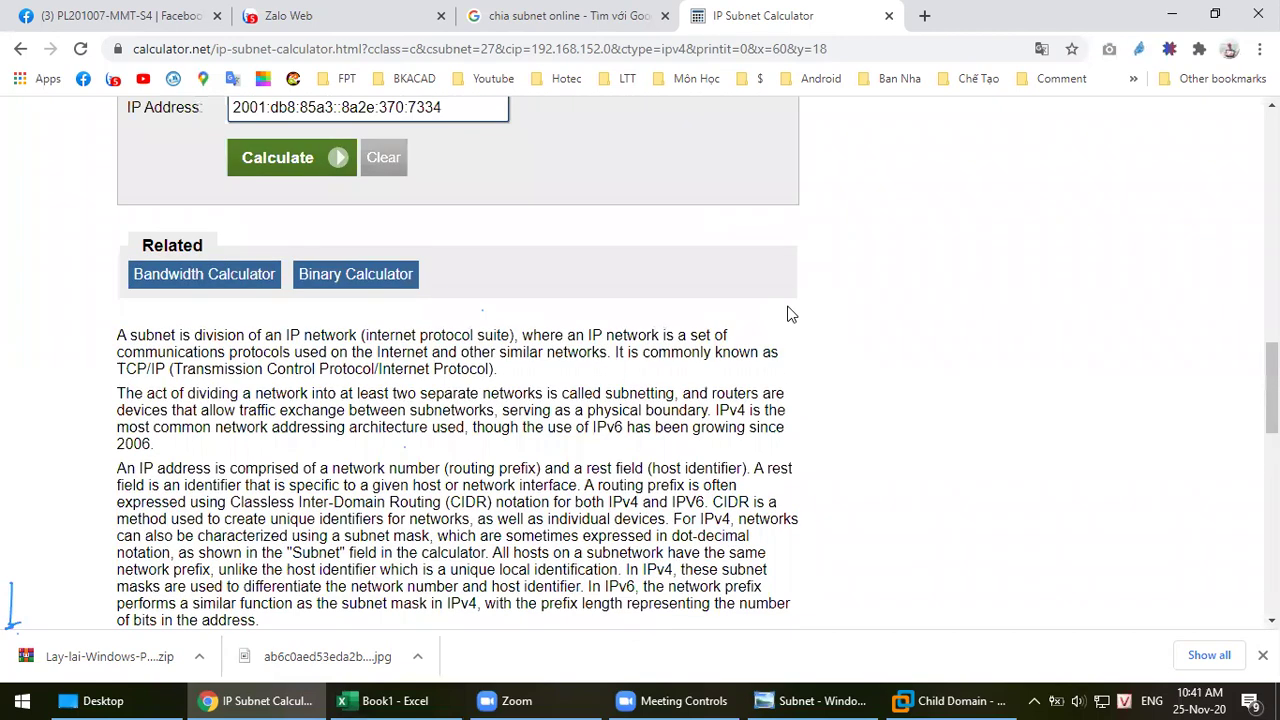
{"action": "scroll", "coordinate": [789, 314], "scroll_direction": "up", "scroll_amount": 5}
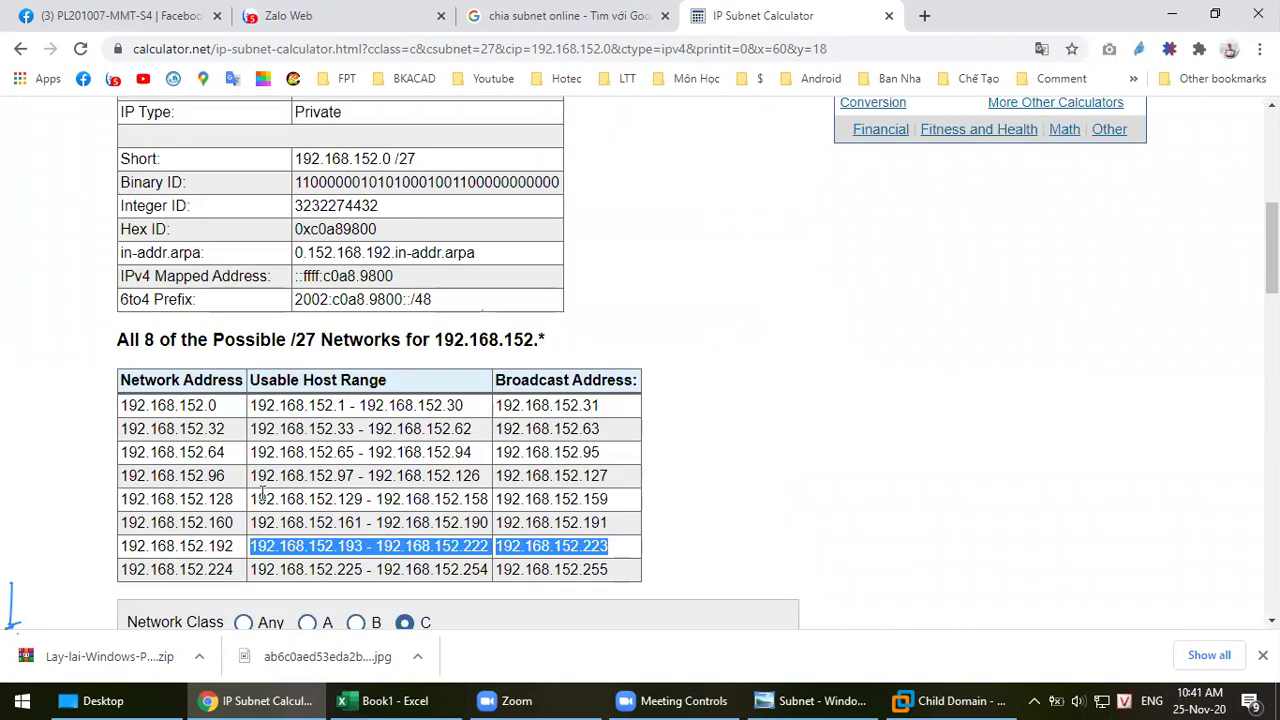
{"action": "mouse_move", "coordinate": [124, 498]}
{"action": "left_mouse_down"}
{"action": "mouse_move", "coordinate": [654, 505]}
{"action": "mouse_move", "coordinate": [621, 504]}
{"action": "left_mouse_up"}
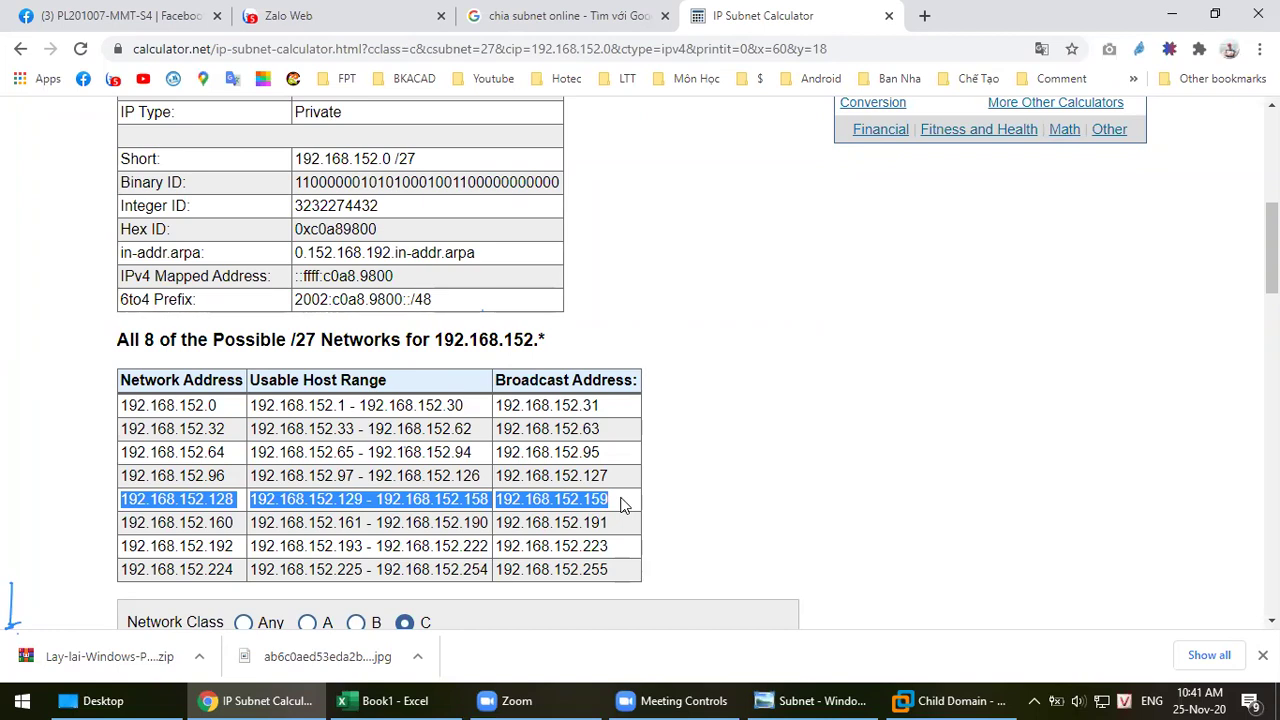
{"action": "left_click", "coordinate": [399, 700]}
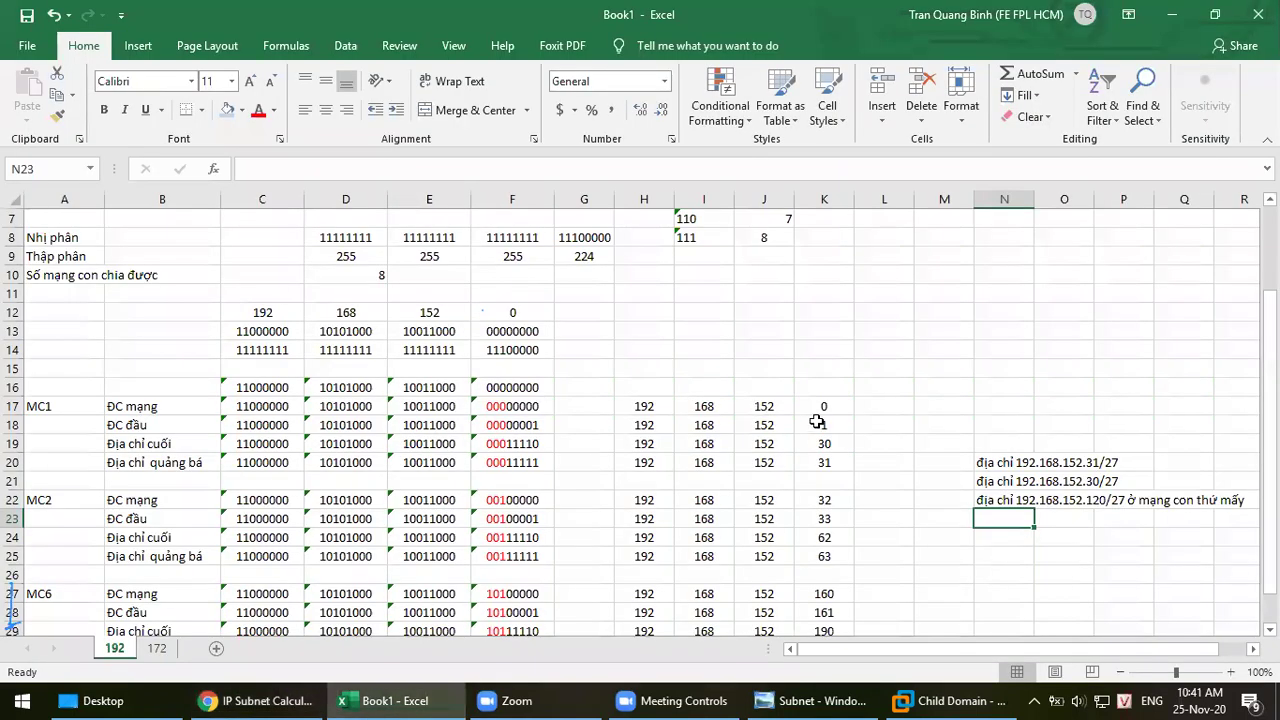
{"action": "scroll", "coordinate": [900, 383], "scroll_direction": "up", "scroll_amount": 2}
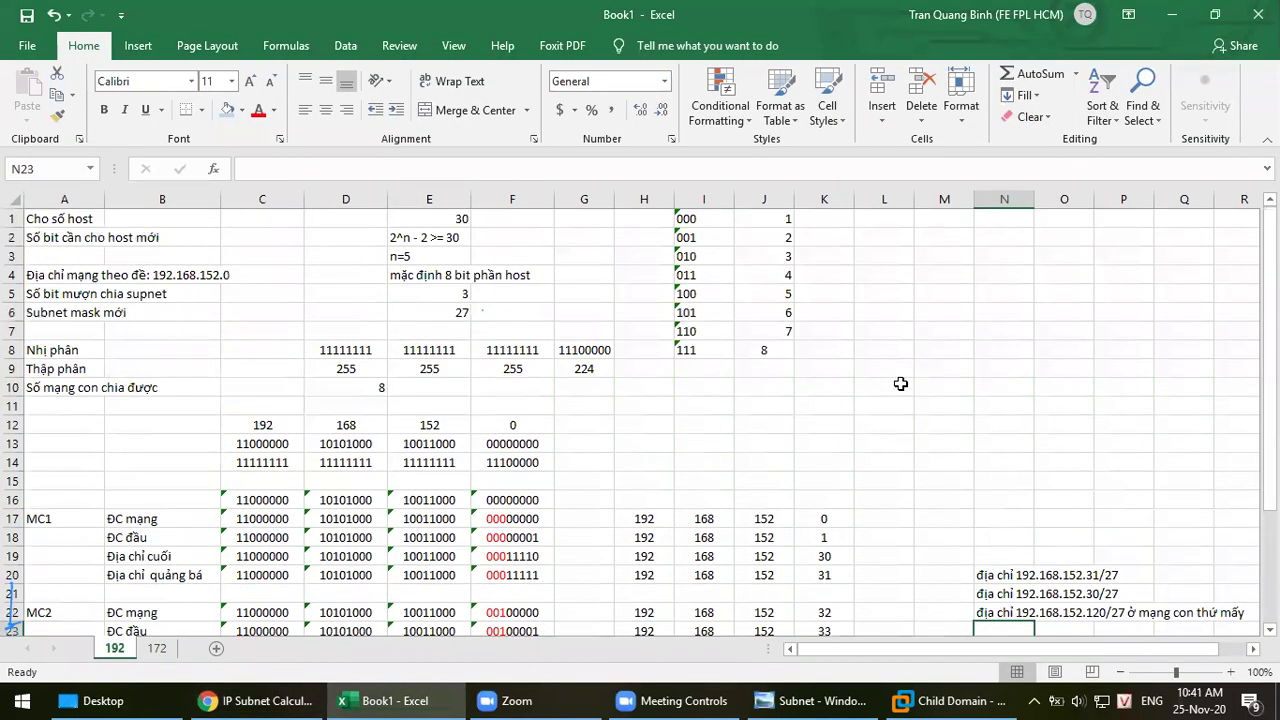